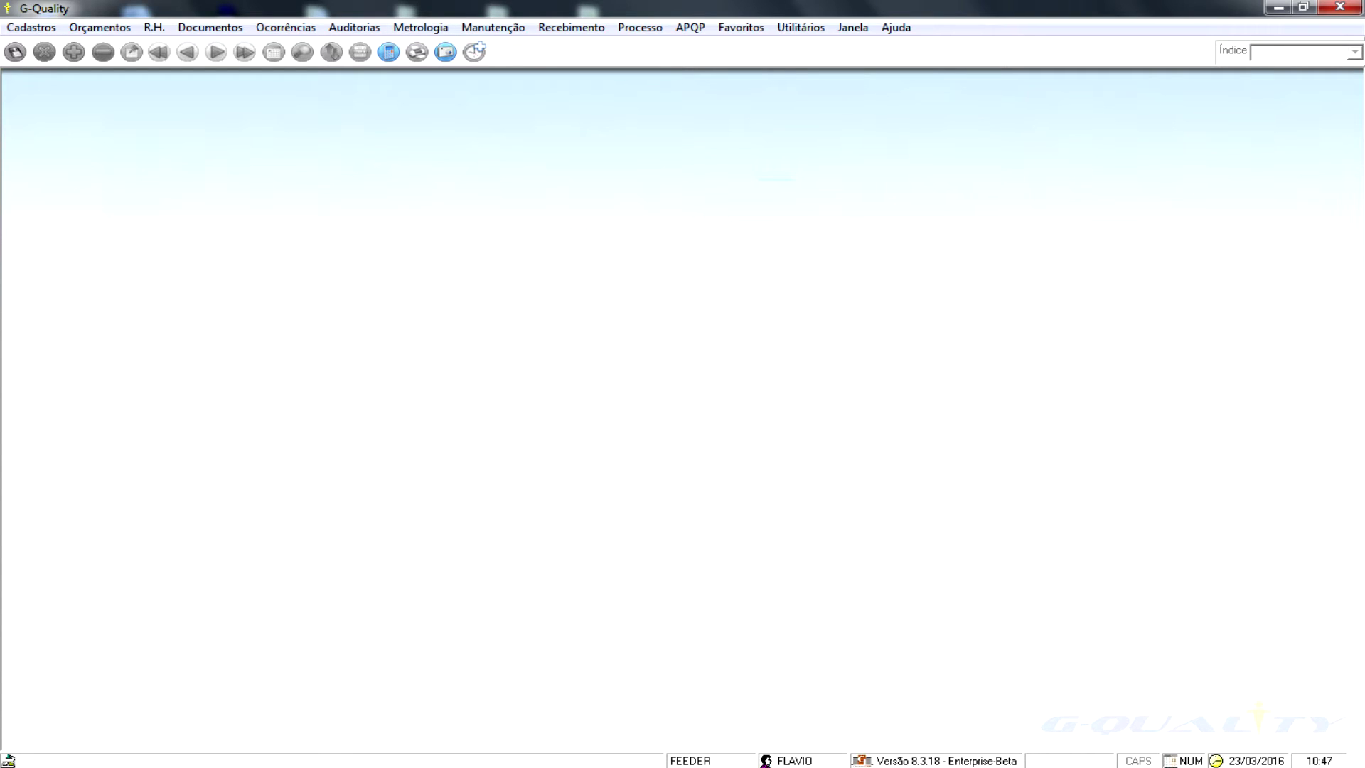
- Open the Colaboradores register from Cadastros > Gerais using the keyboard to show an employee record
{"action": "key", "text": "alt"}
{"action": "key", "text": "Down"}
{"action": "key", "text": "Right"}
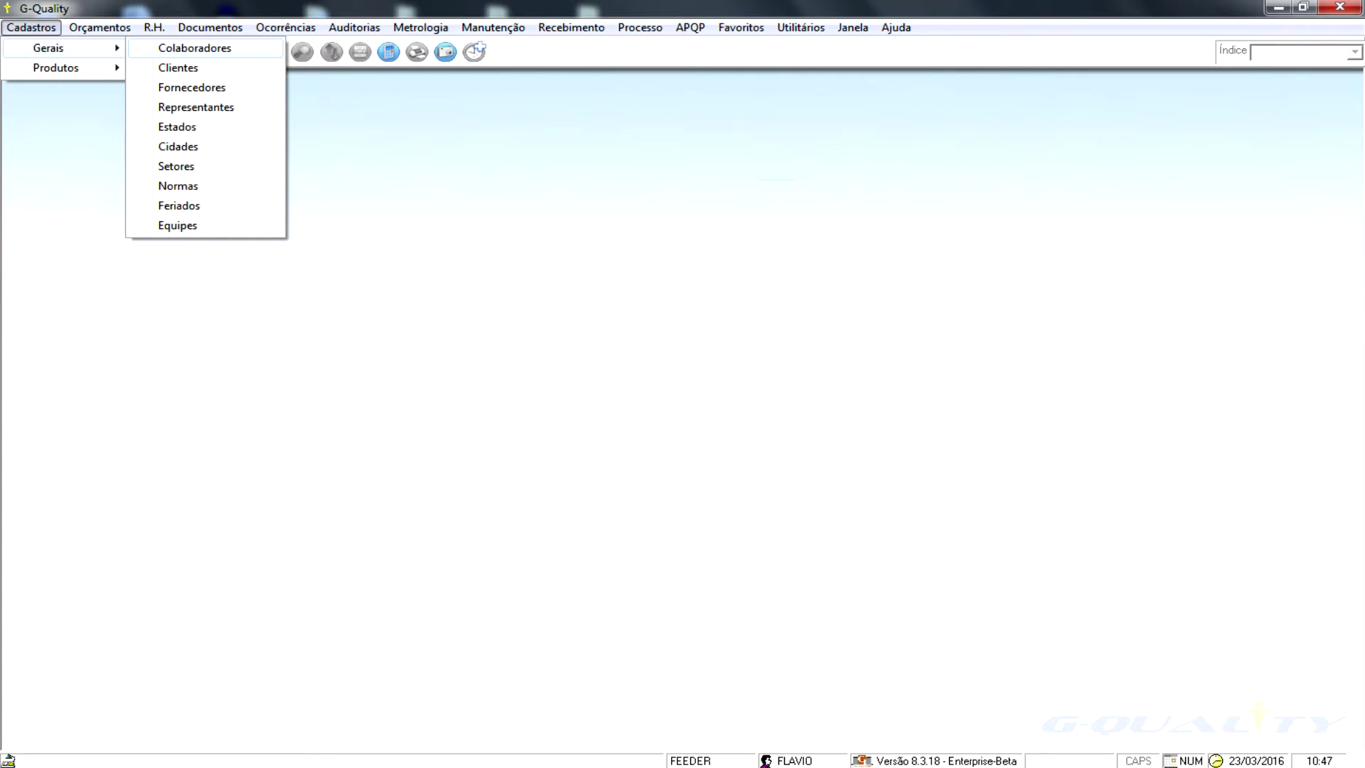
{"action": "key", "text": "Return"}
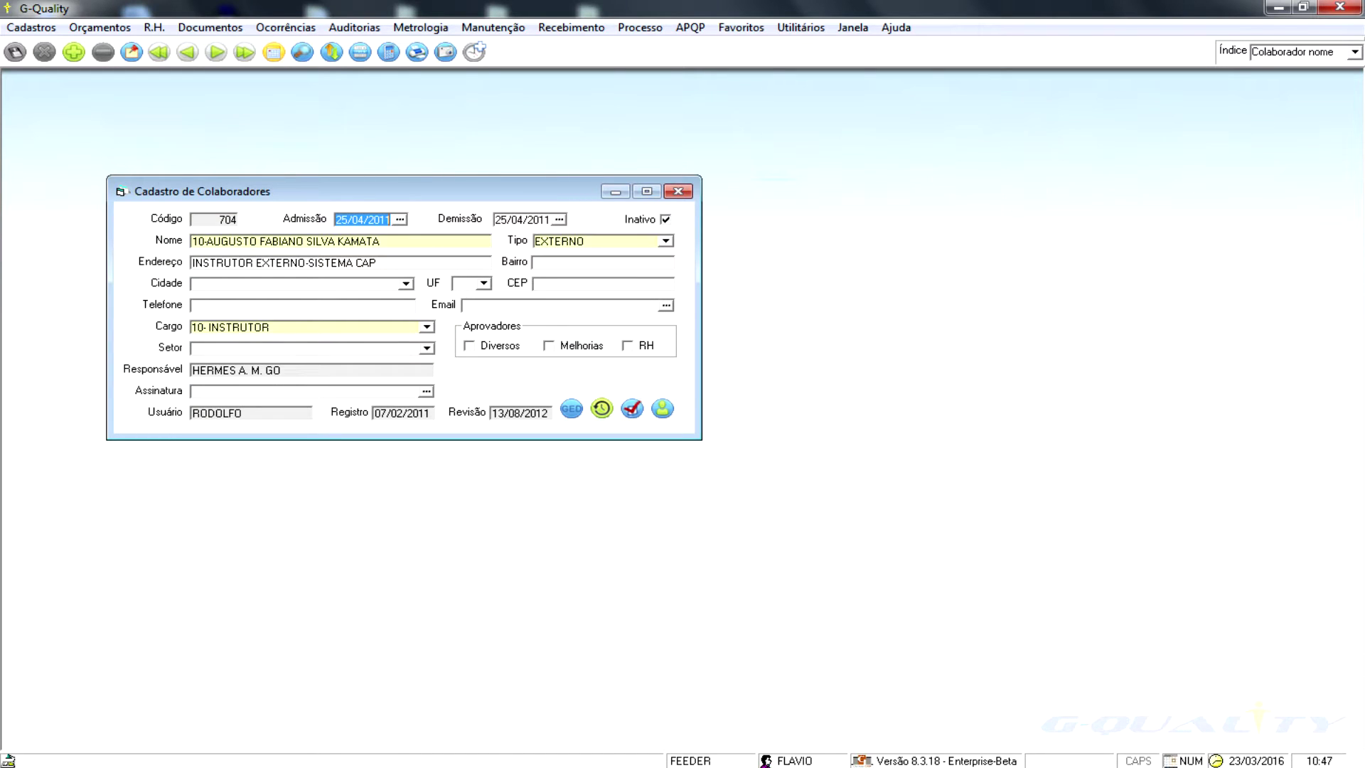
- Search for the Auxiliar de DP employee by first name and open her qualification record
{"action": "key", "text": "F3"}
{"action": "type", "text": "CAMILA"}
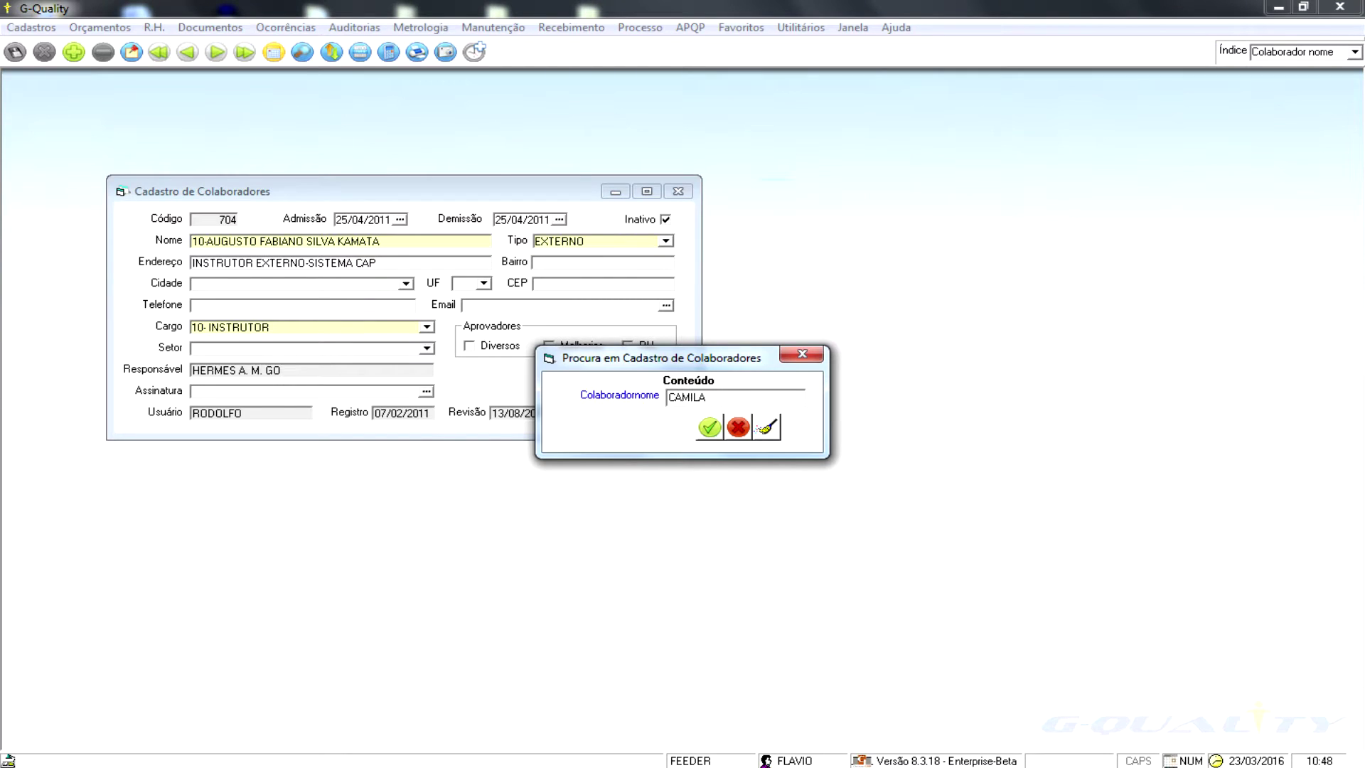
{"action": "key", "text": "Return"}
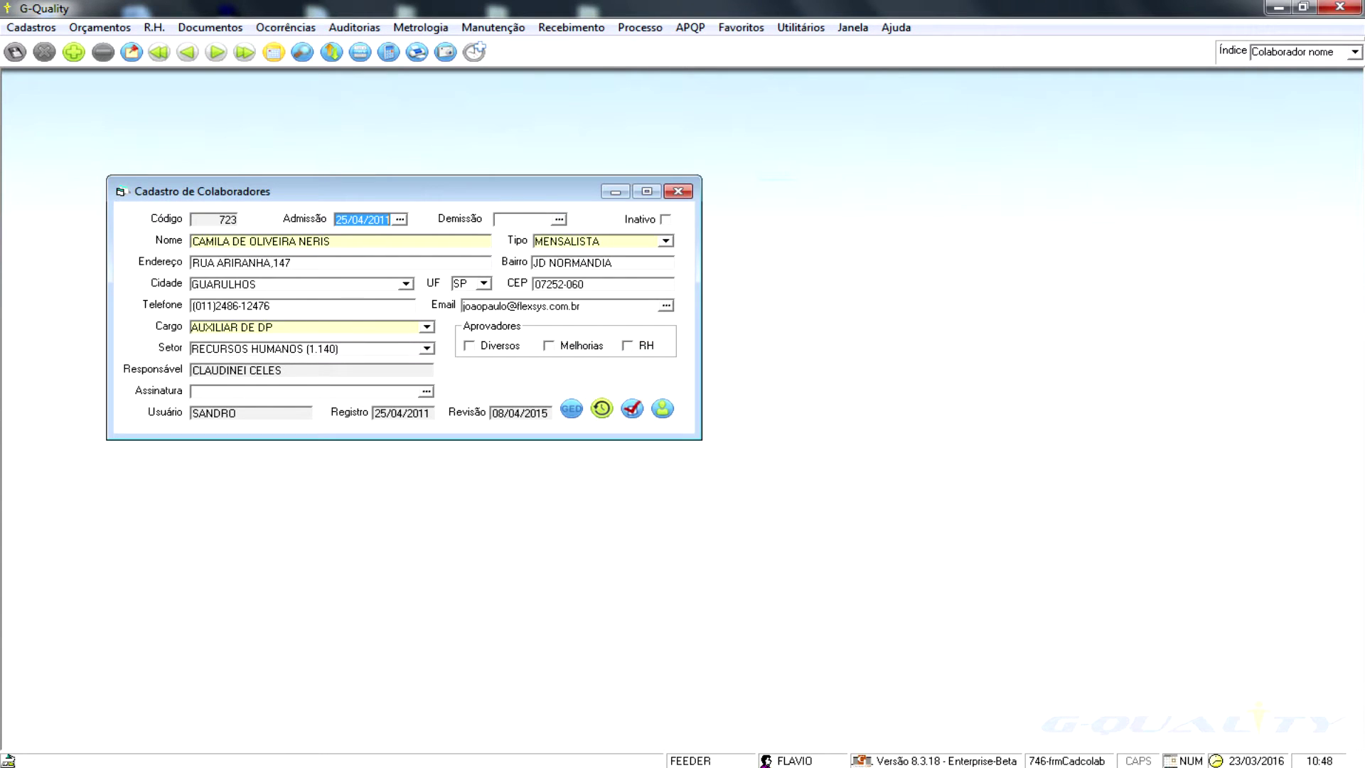
{"action": "left_click", "coordinate": [370, 220]}
{"action": "left_click", "coordinate": [629, 407]}
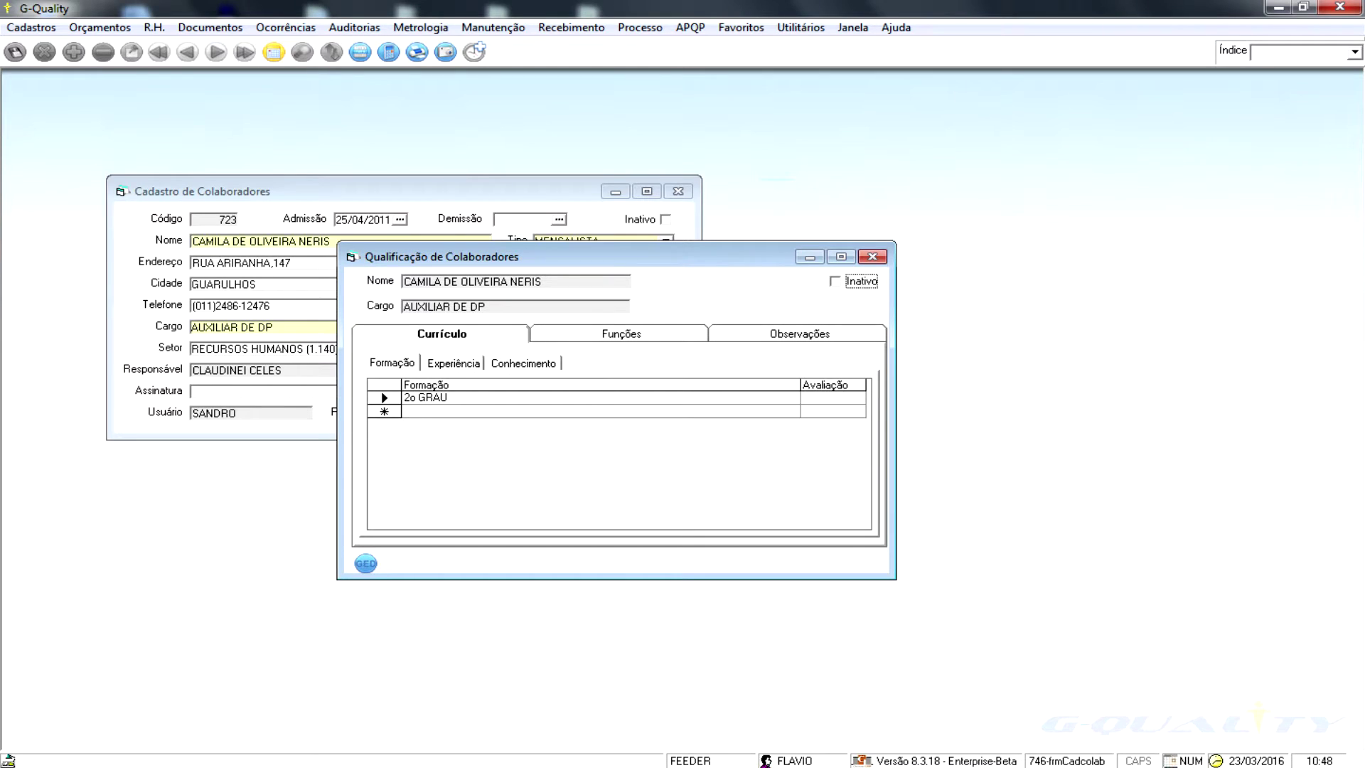
- Browse the Funções and Observações tabs and the function's required skills and attitudes lists
{"action": "left_click", "coordinate": [620, 333]}
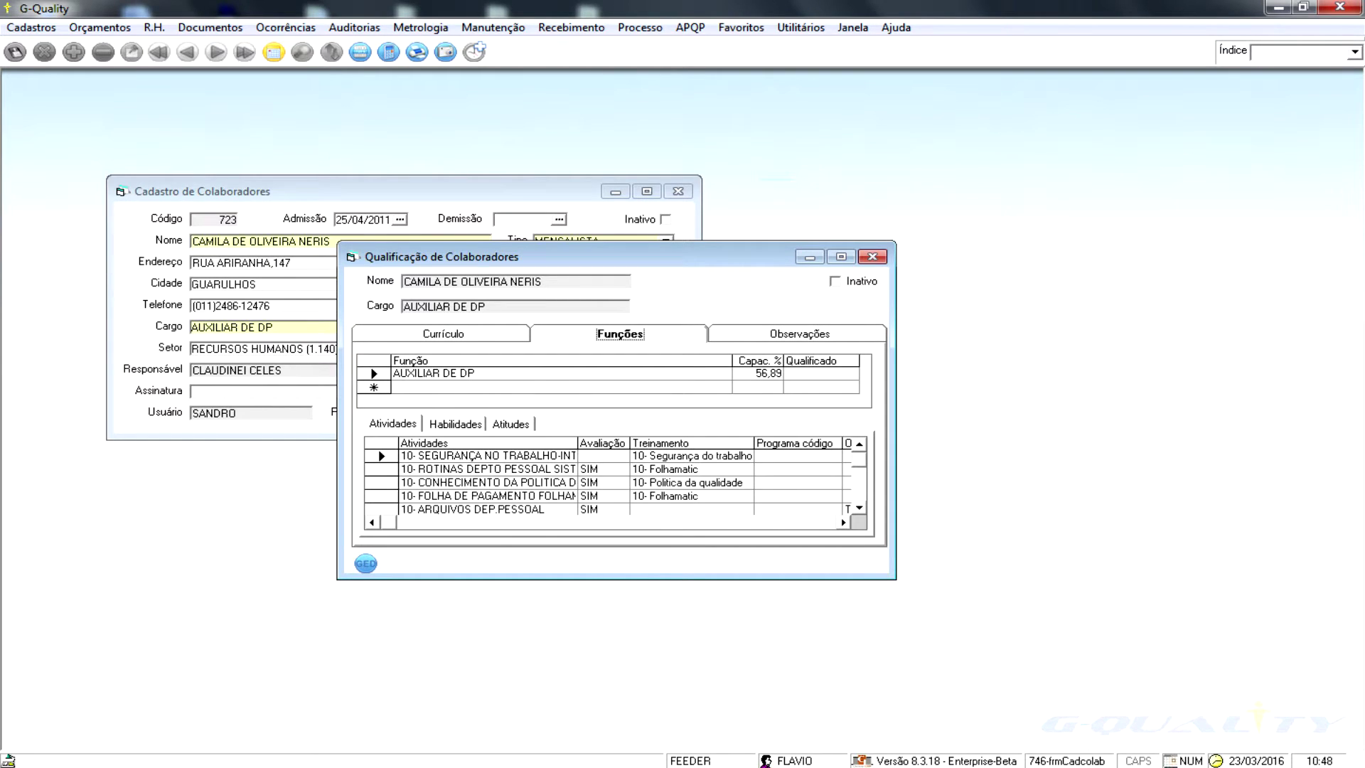
{"action": "left_click", "coordinate": [798, 333]}
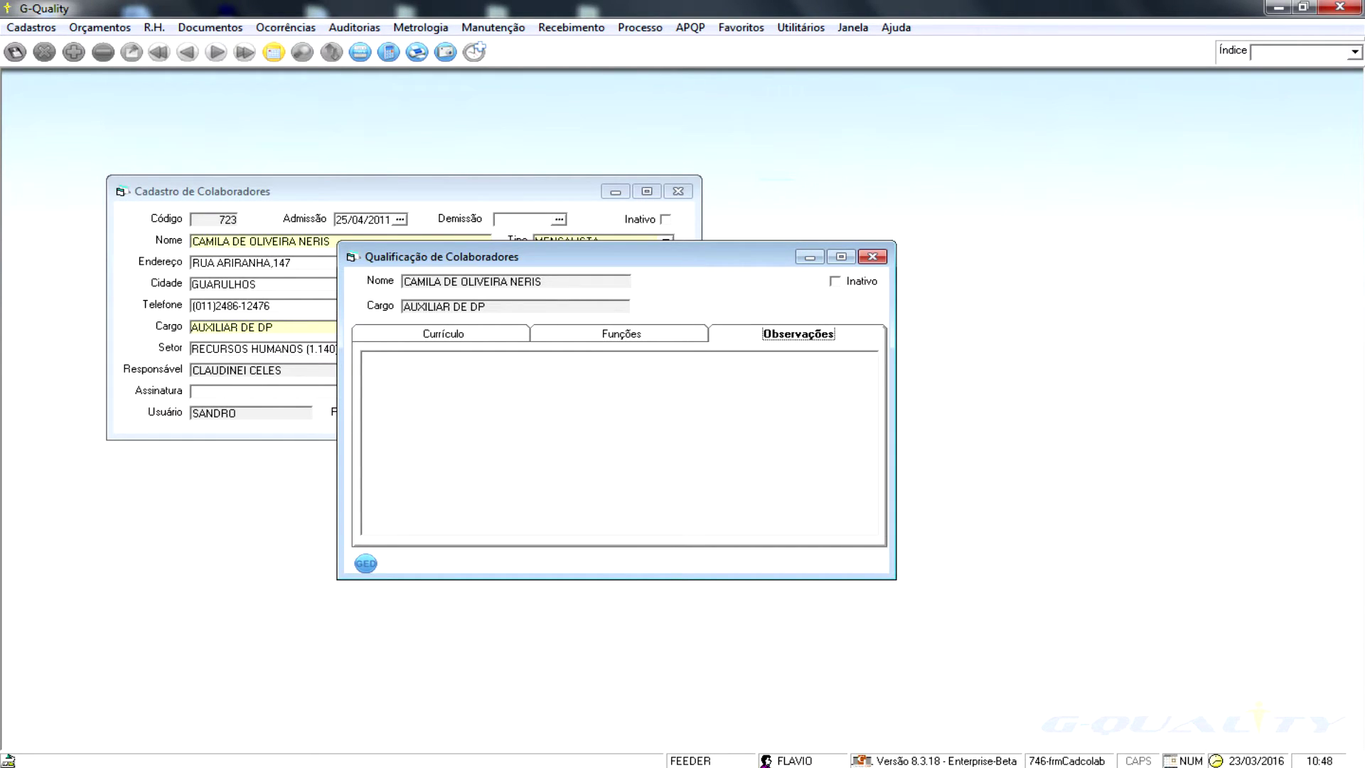
{"action": "left_click", "coordinate": [621, 333]}
{"action": "left_click", "coordinate": [455, 424]}
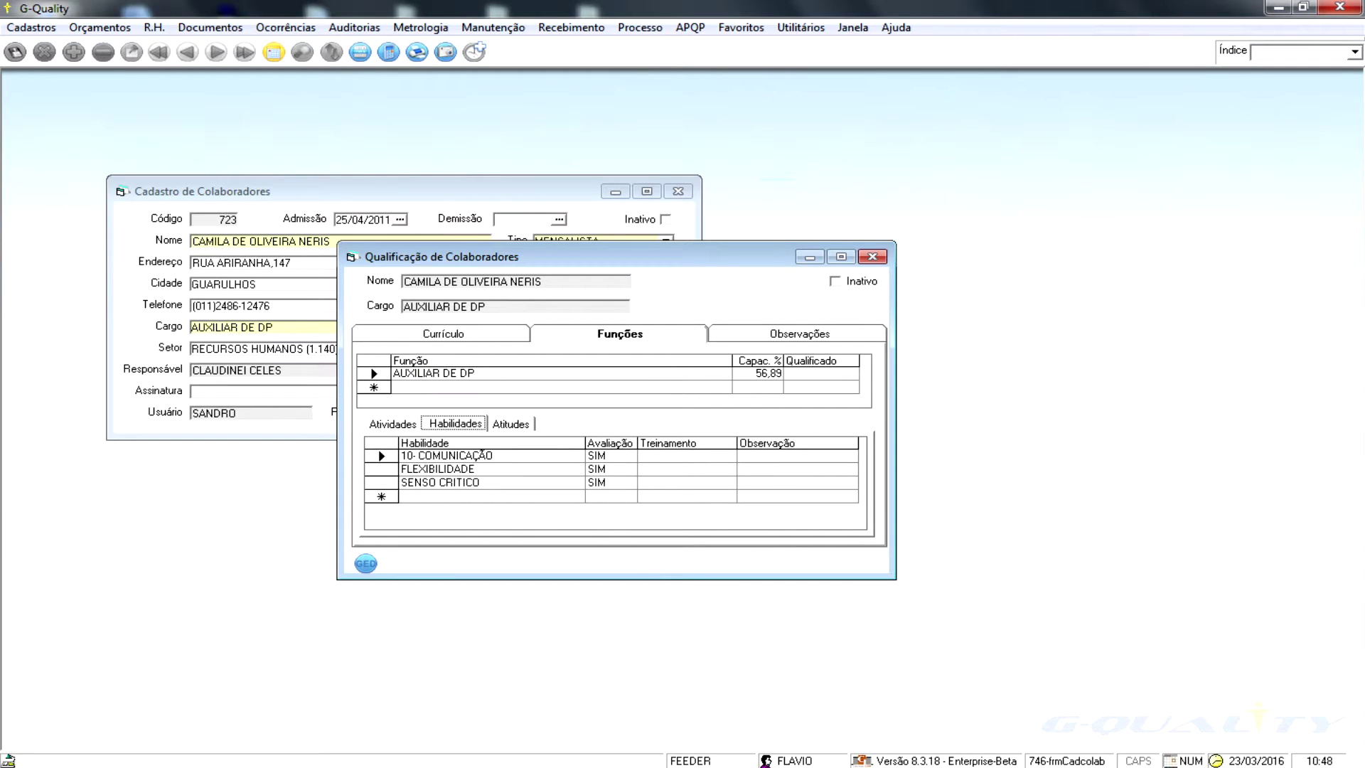
{"action": "left_click", "coordinate": [511, 424]}
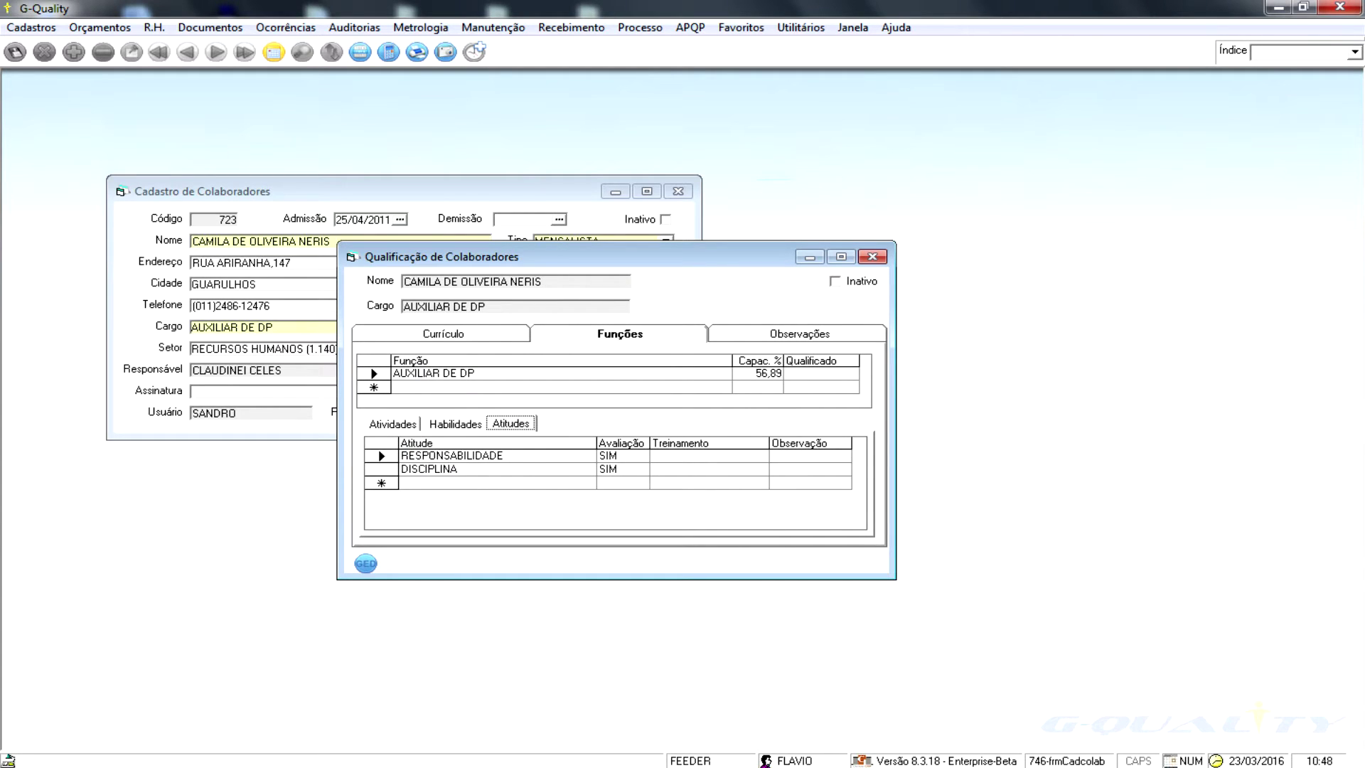
{"action": "left_click", "coordinate": [392, 423]}
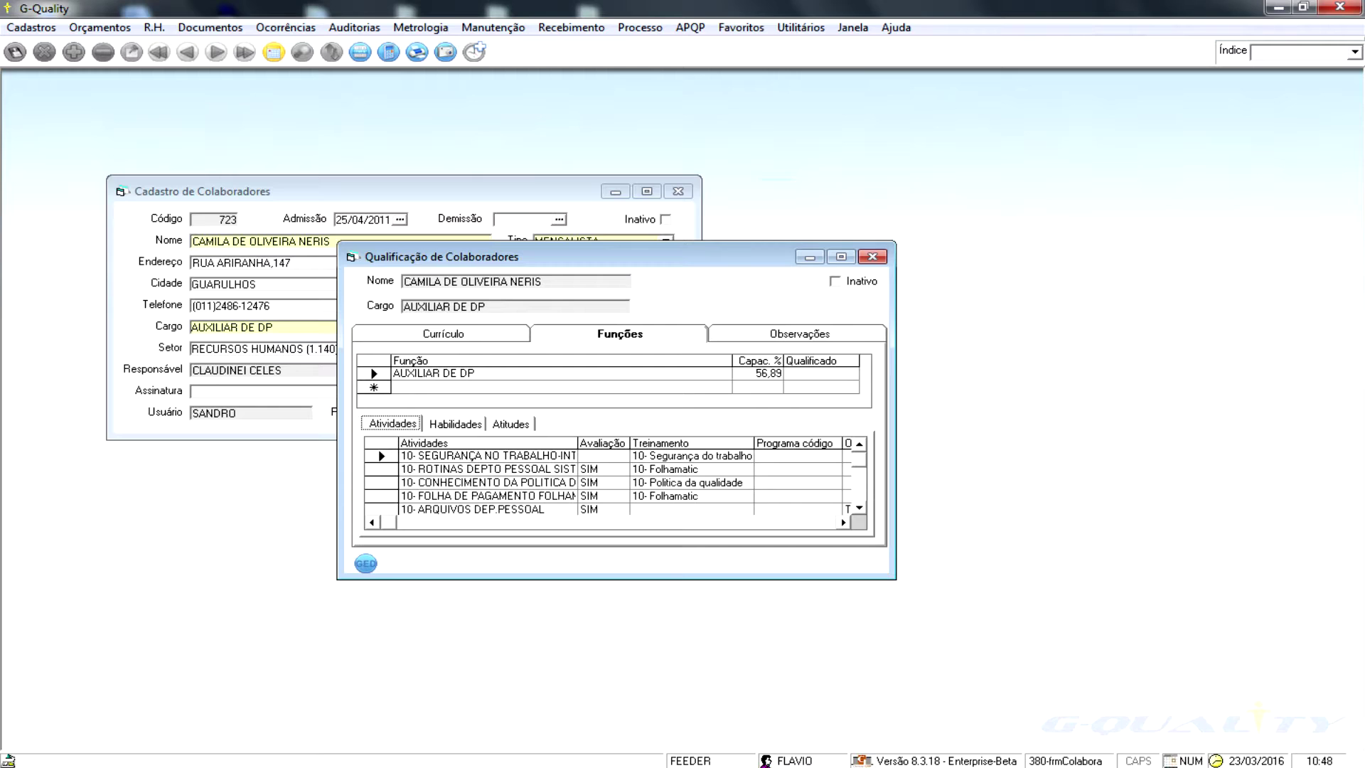
- Rate the second activity's Avaliação as SIM and save the qualification record
{"action": "left_click", "coordinate": [602, 442]}
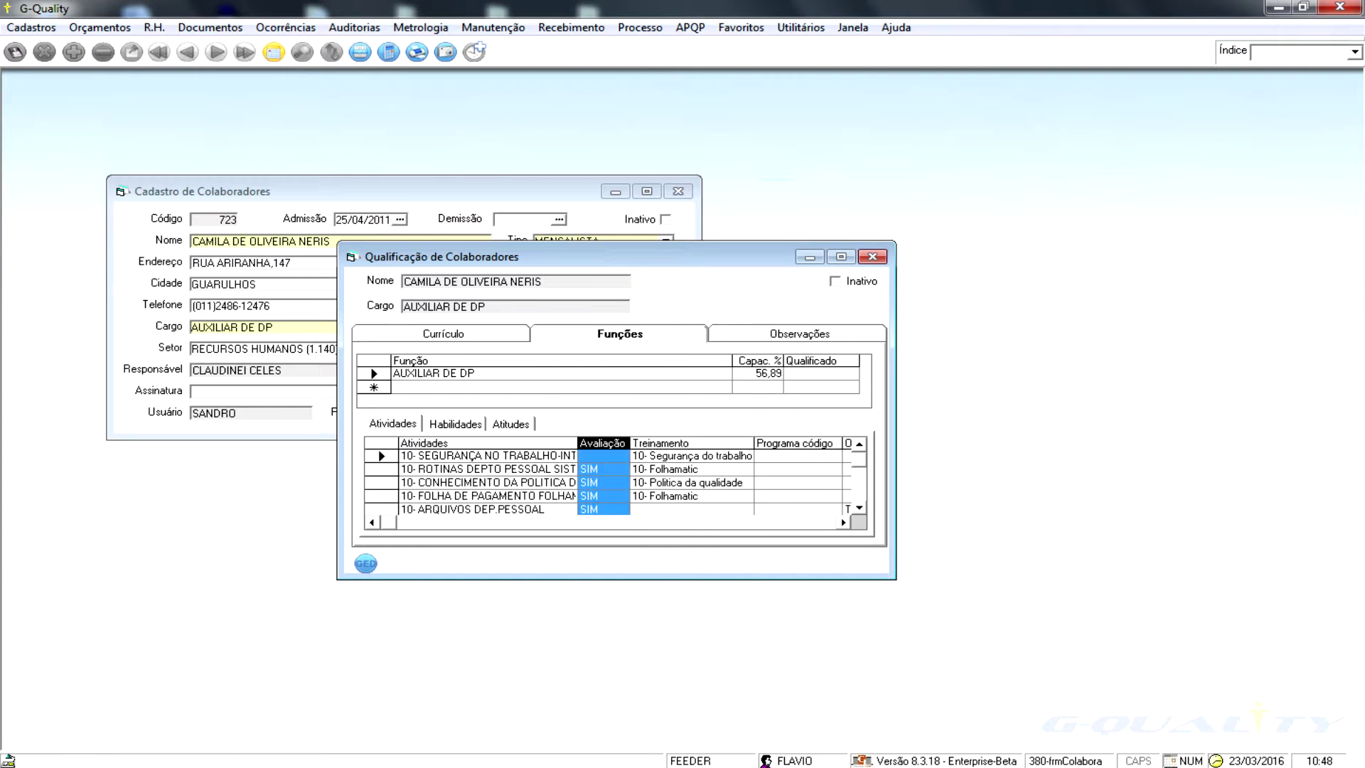
{"action": "left_click", "coordinate": [590, 469]}
{"action": "left_click", "coordinate": [620, 469]}
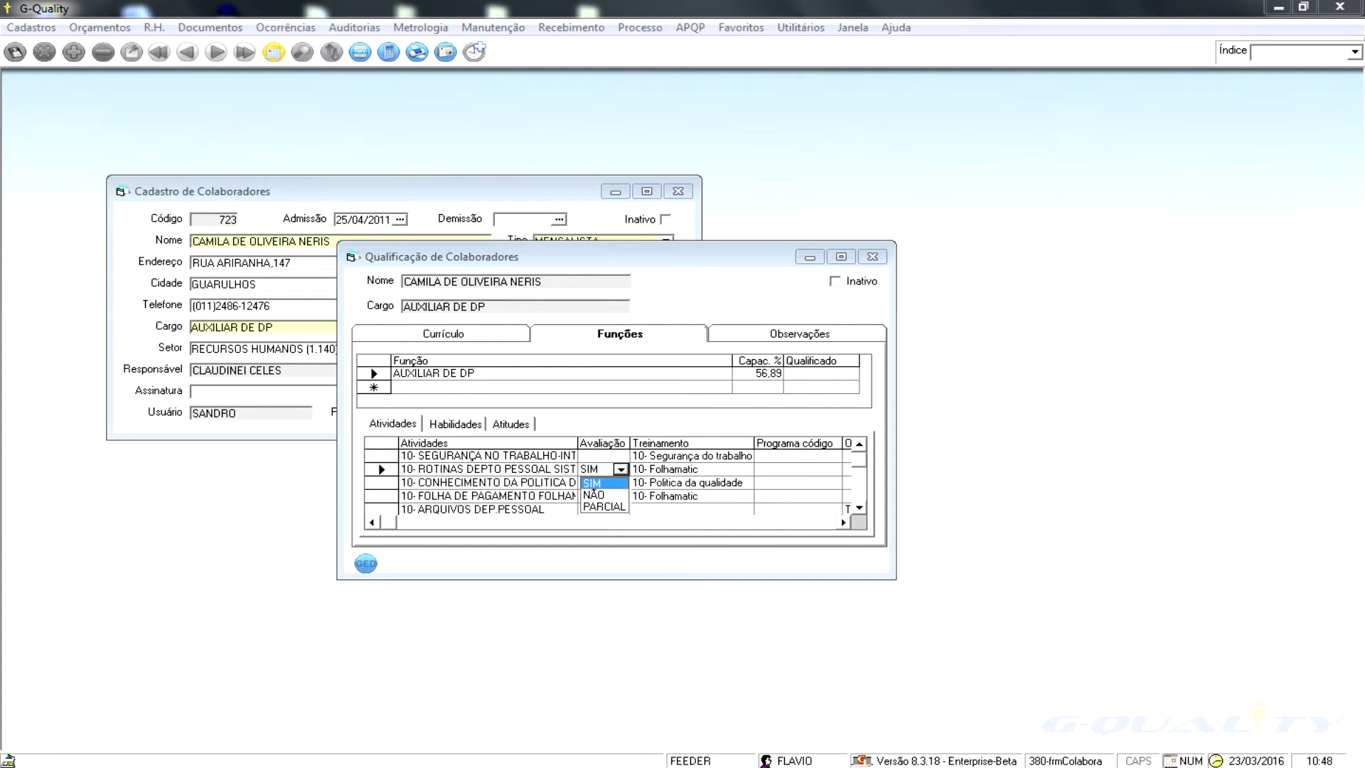
{"action": "left_click", "coordinate": [594, 484]}
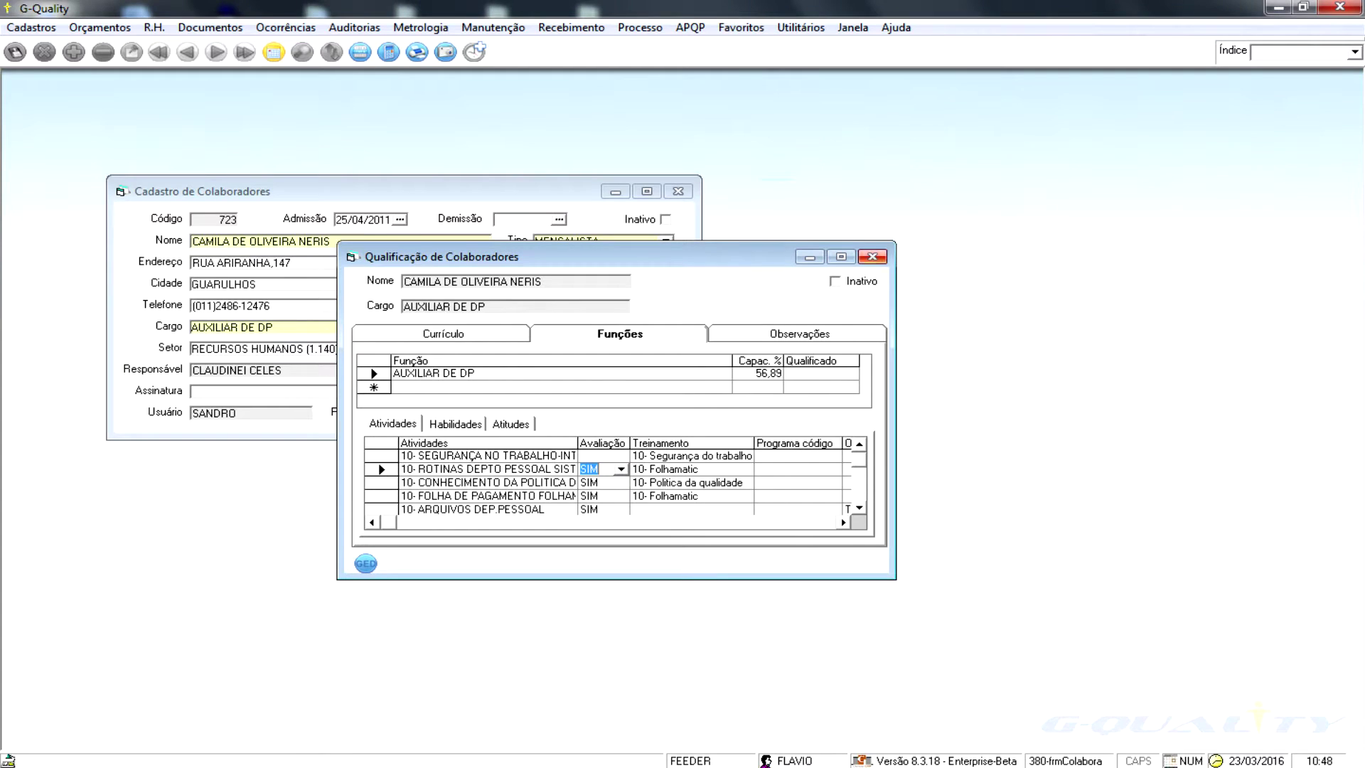
{"action": "left_click", "coordinate": [873, 256]}
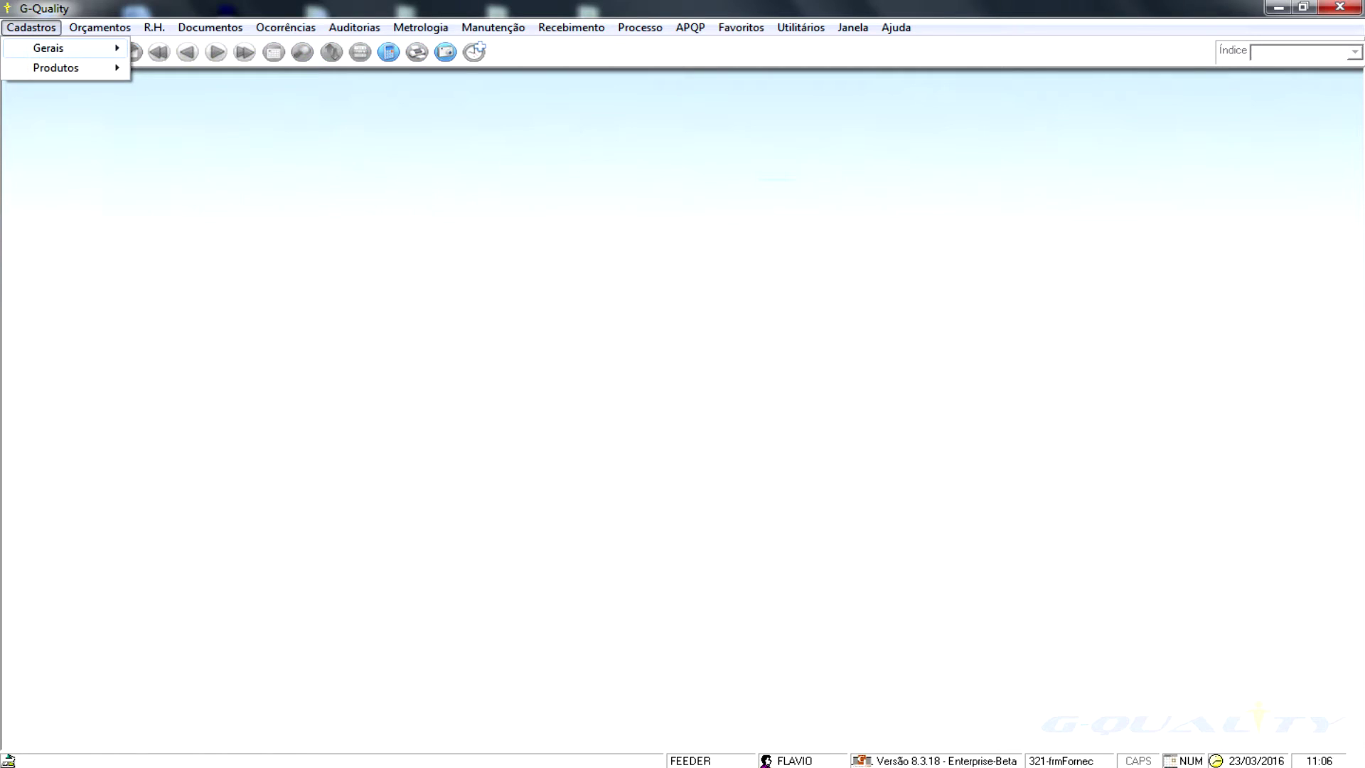
- Open Cadastro de Clientes and advance to client 10, INDUSTRIA MARILIA DE AUTO PECAS S/A
{"action": "mouse_move", "coordinate": [71, 48]}
{"action": "key", "text": "Return"}
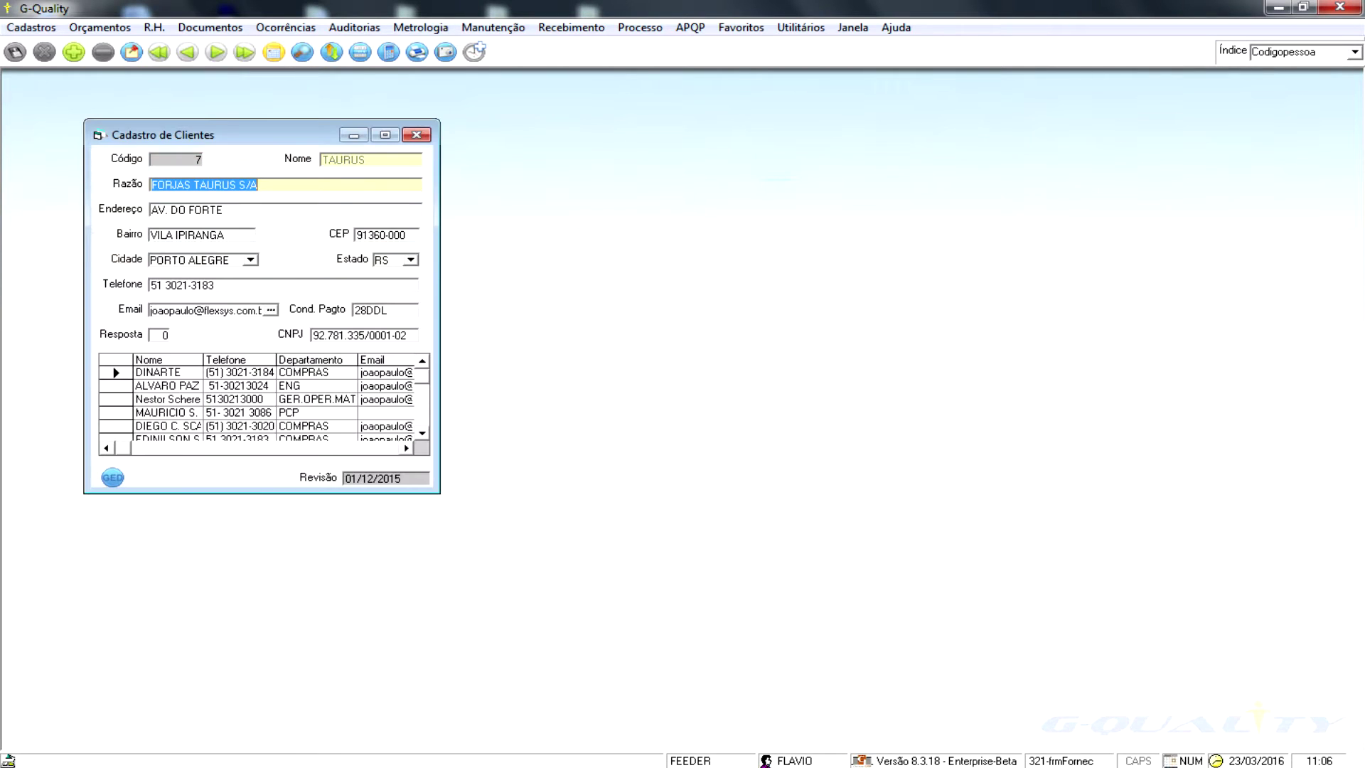
{"action": "left_click", "coordinate": [216, 52]}
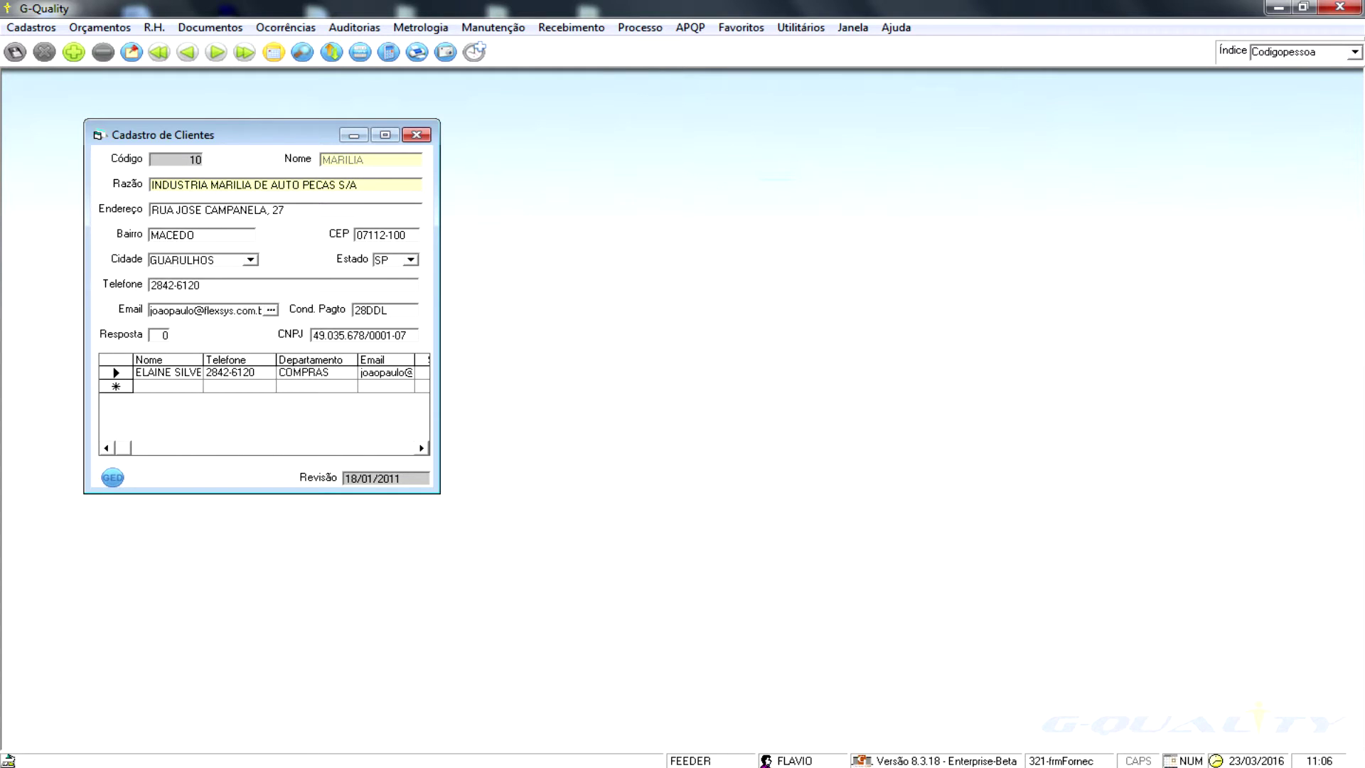
- Close the client register, open Cadastro de Fornecedores and show the Qualificação certification details
{"action": "left_click", "coordinate": [416, 135]}
{"action": "left_click", "coordinate": [31, 27]}
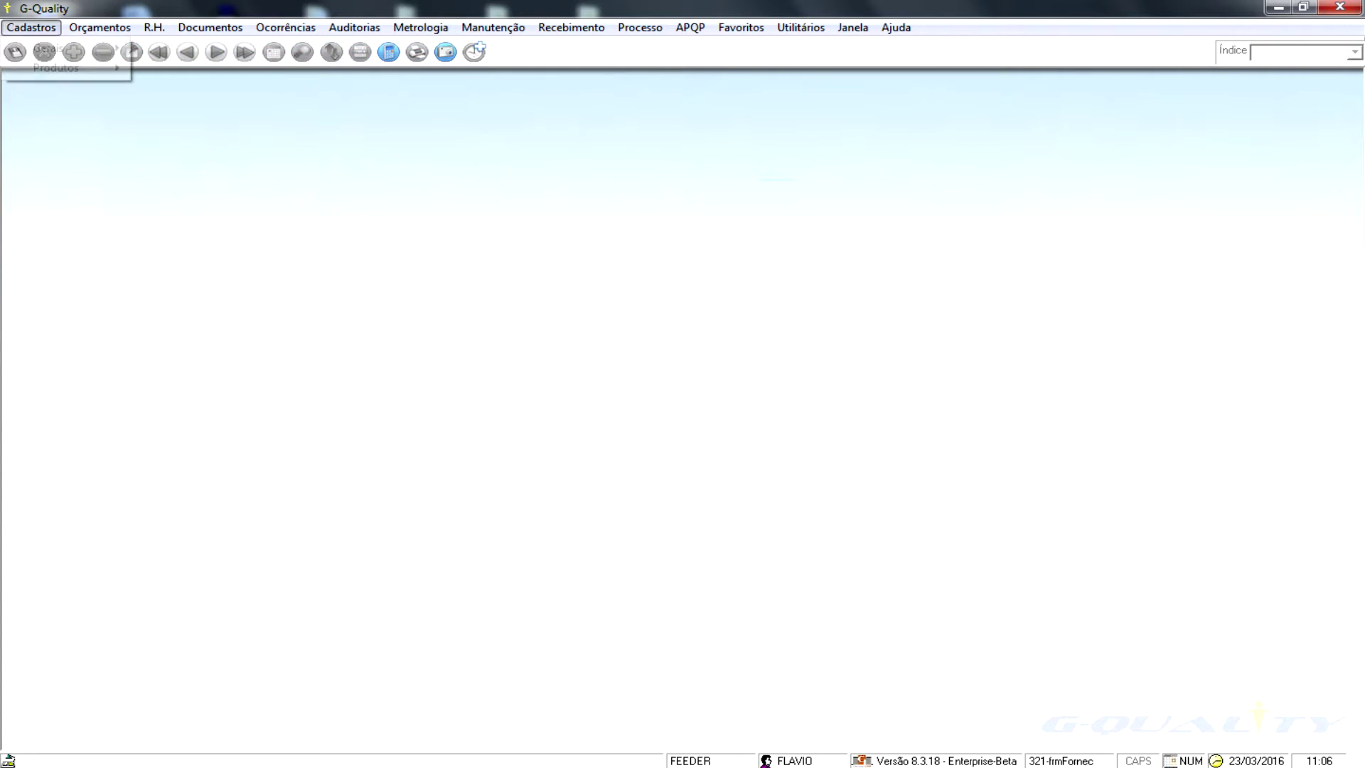
{"action": "mouse_move", "coordinate": [49, 48]}
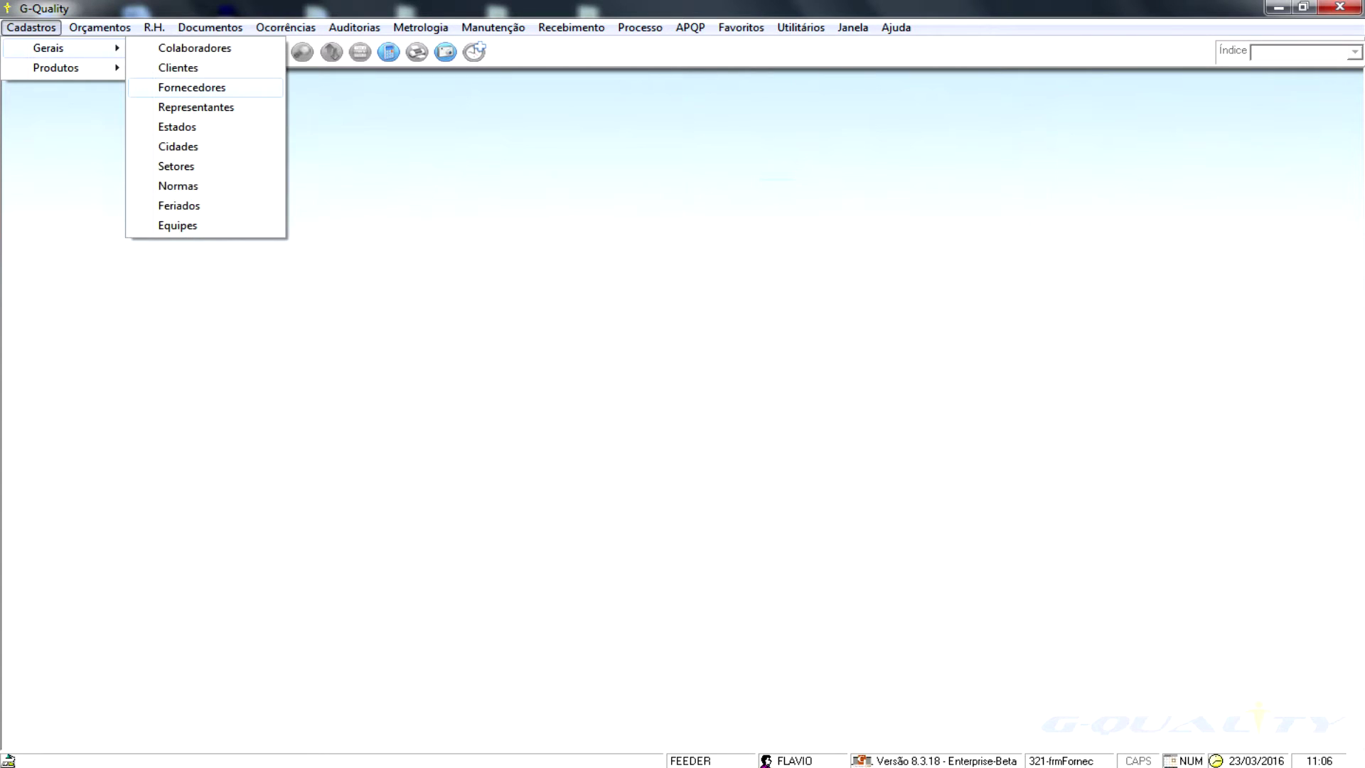
{"action": "left_click", "coordinate": [192, 87]}
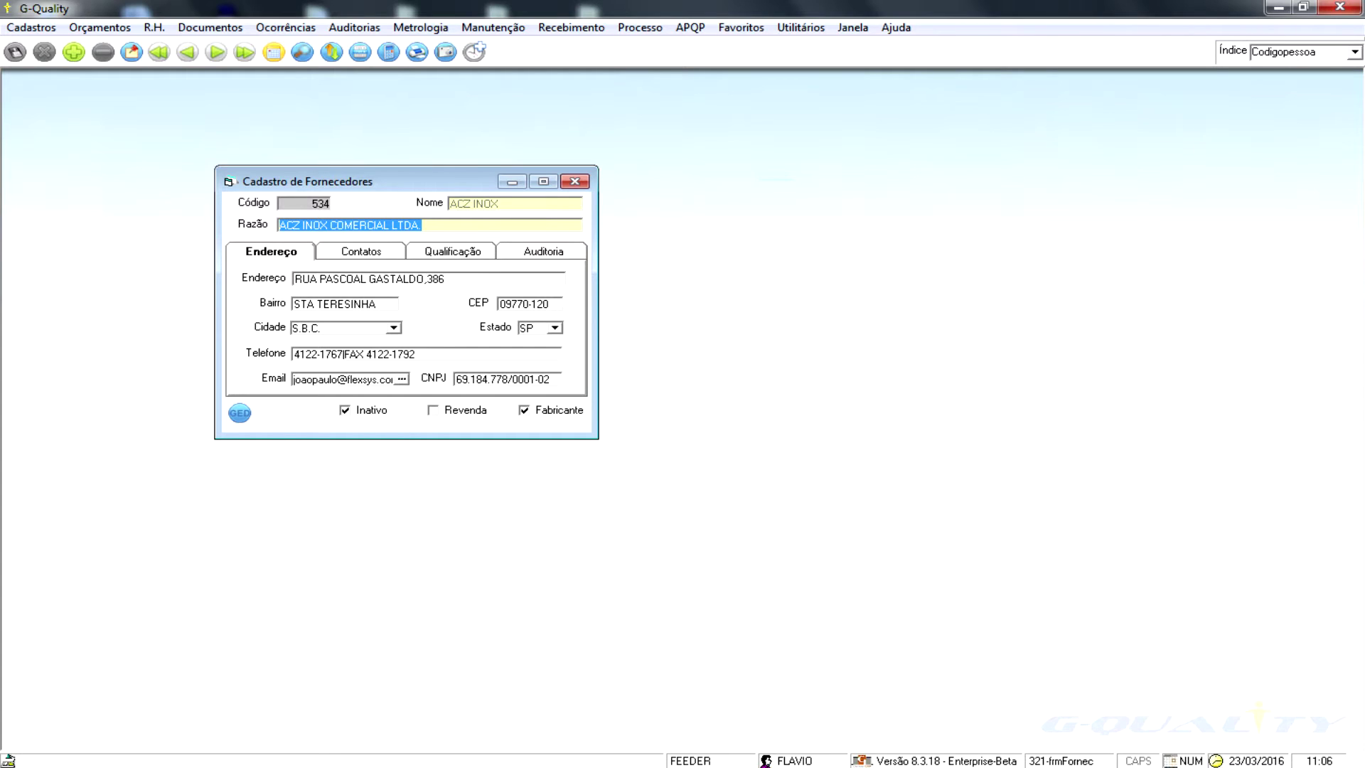
{"action": "left_click", "coordinate": [470, 253]}
- Browse to supplier 540 ARMCO DO BRASIL S.A. and open its GED document files
{"action": "left_click", "coordinate": [216, 51]}
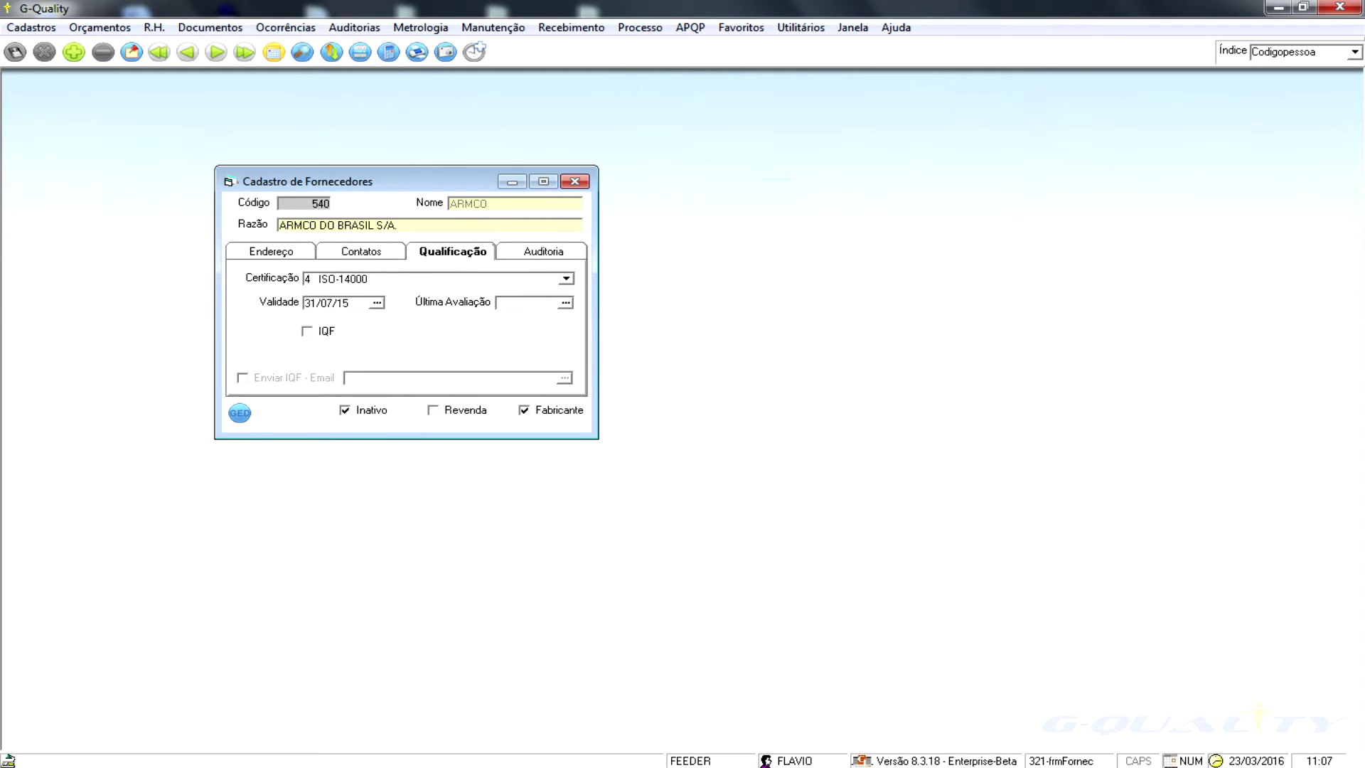
{"action": "left_click", "coordinate": [216, 52]}
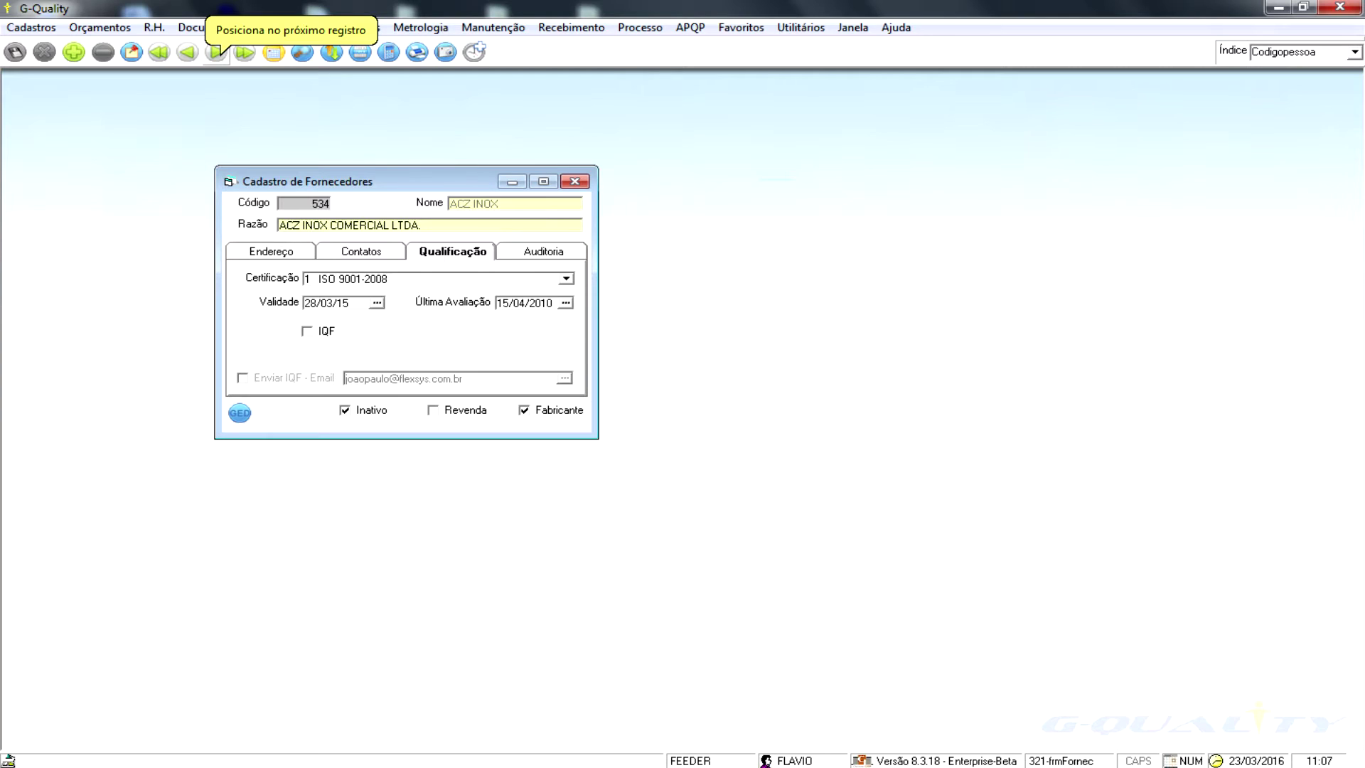
{"action": "left_click", "coordinate": [216, 52]}
{"action": "left_click", "coordinate": [240, 413]}
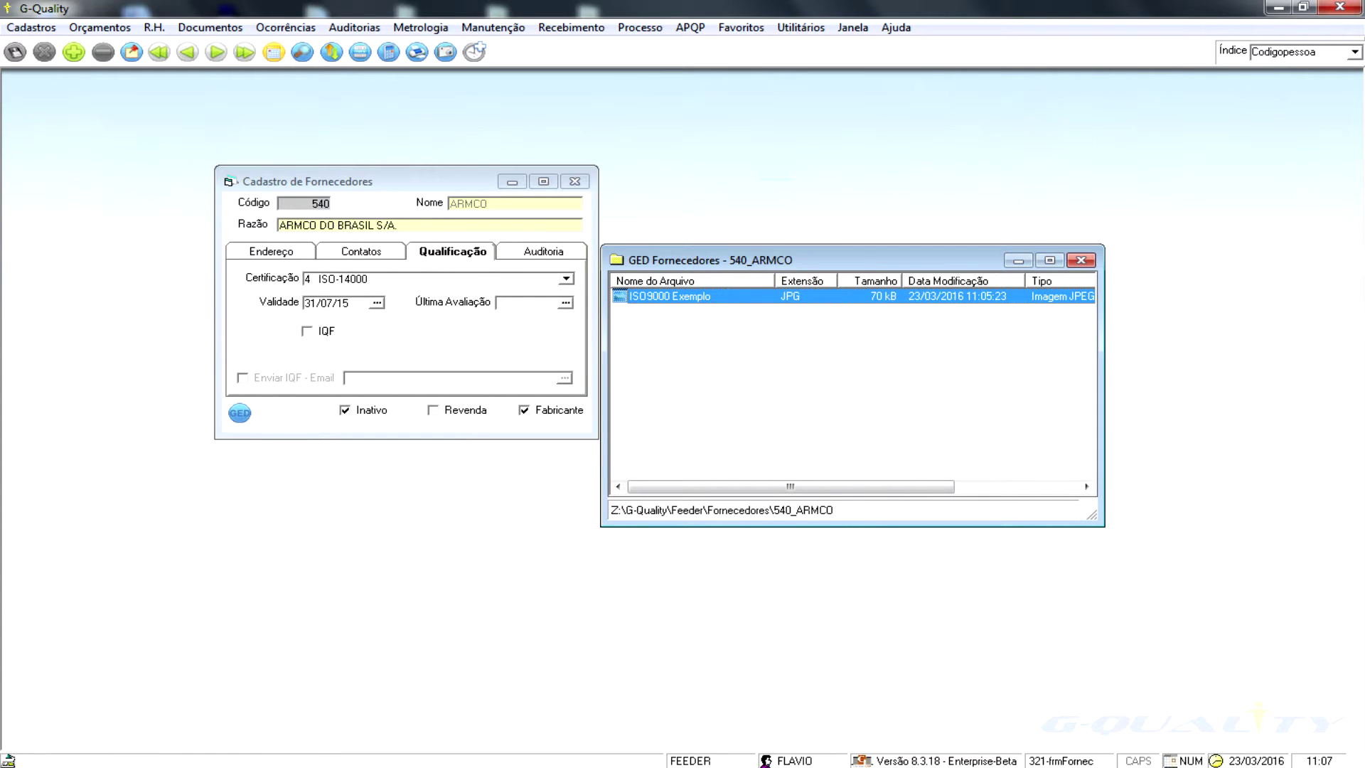
- Zoom and pan the ISO9000 Exemplo certificate image to inspect its top
{"action": "left_click_drag", "start_coordinate": [853, 260], "coordinate": [836, 263]}
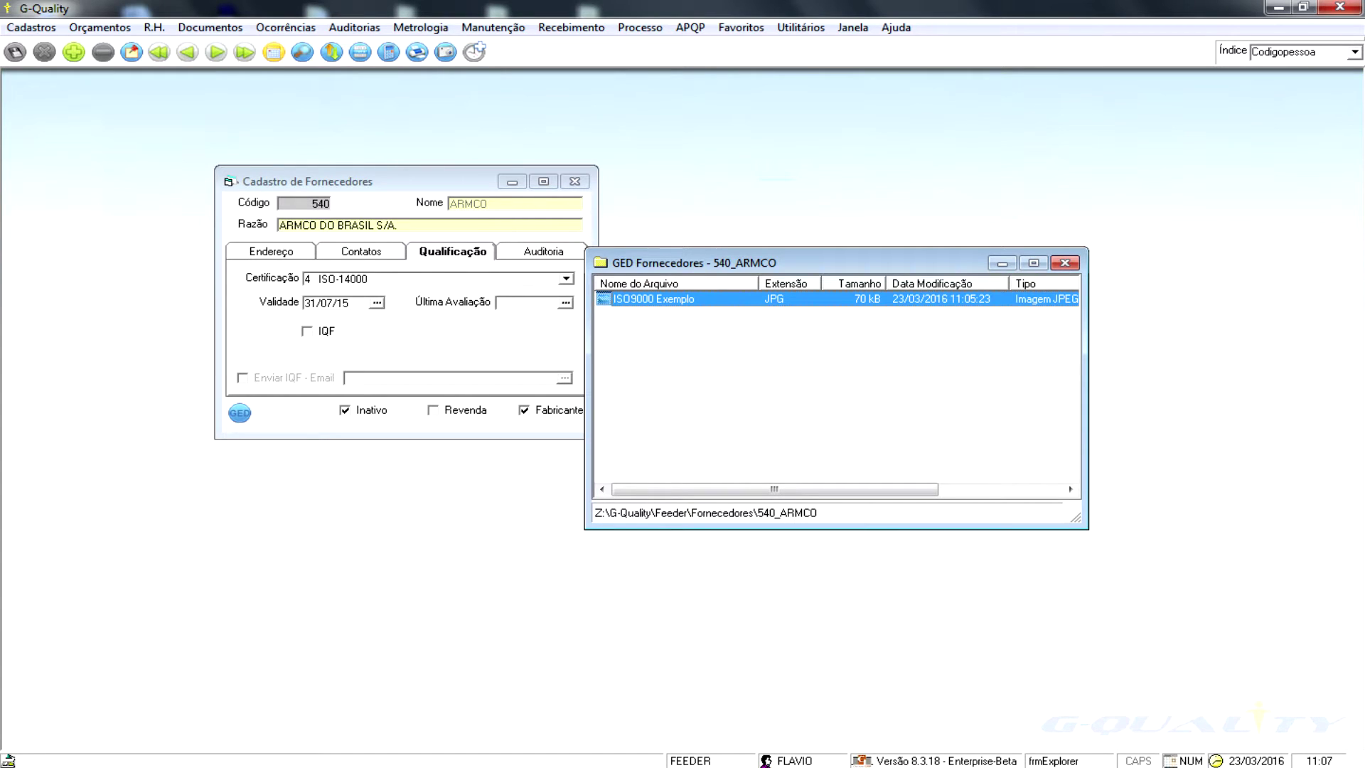
{"action": "scroll", "coordinate": [683, 330], "scroll_direction": "up", "scroll_amount": 3}
{"action": "left_click_drag", "start_coordinate": [682, 329], "coordinate": [682, 490]}
{"action": "scroll", "coordinate": [682, 490], "scroll_direction": "down", "scroll_amount": 1}
{"action": "scroll", "coordinate": [683, 384], "scroll_direction": "down", "scroll_amount": 1}
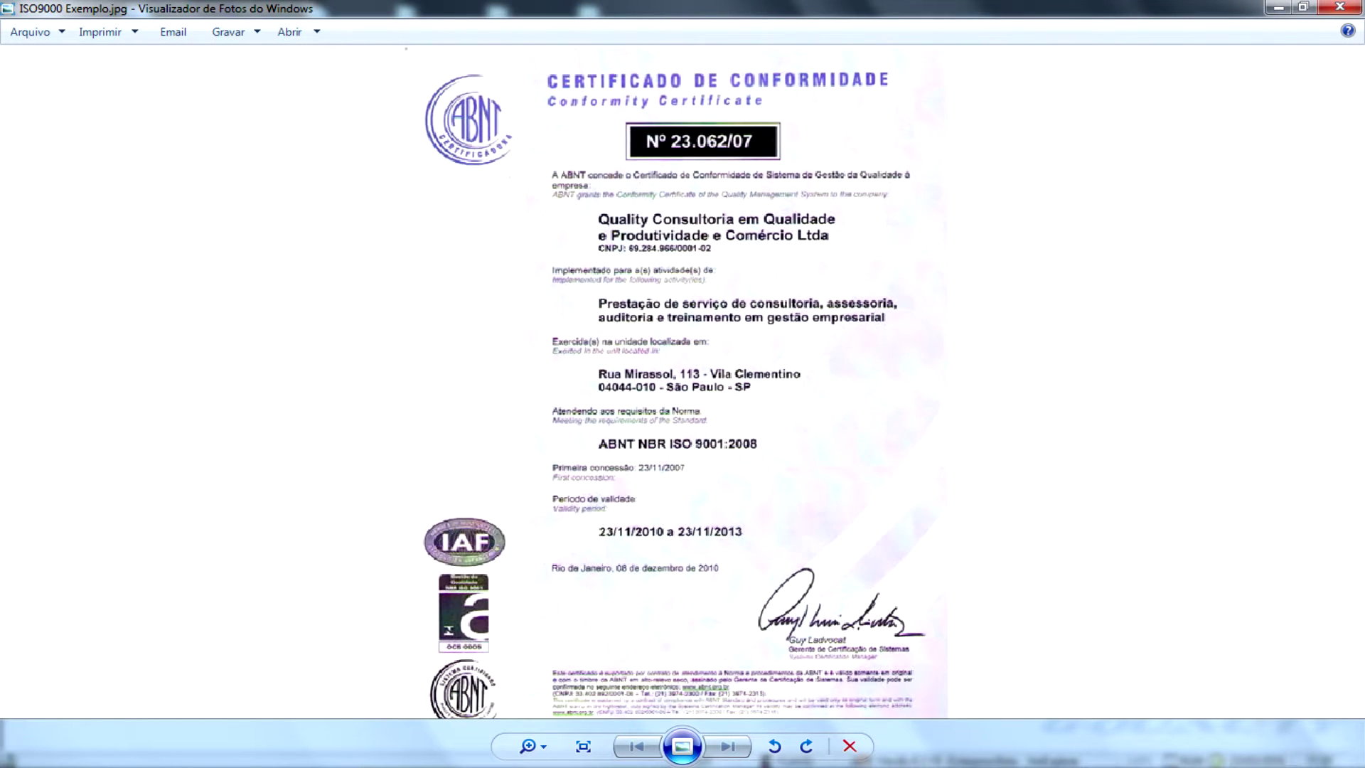
- Close the certificate image viewer and the GED Fornecedores document window
{"action": "left_click", "coordinate": [1339, 7]}
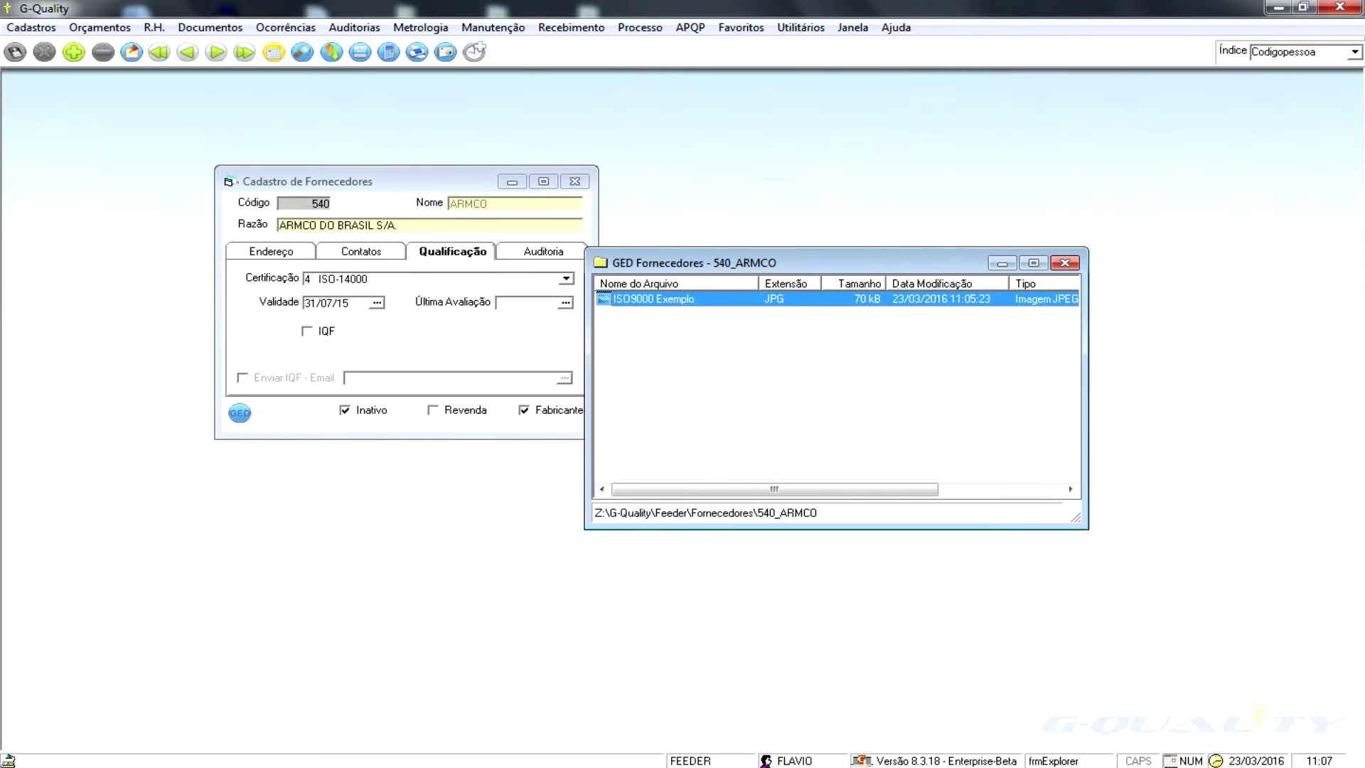
{"action": "left_click_drag", "start_coordinate": [835, 263], "coordinate": [733, 265]}
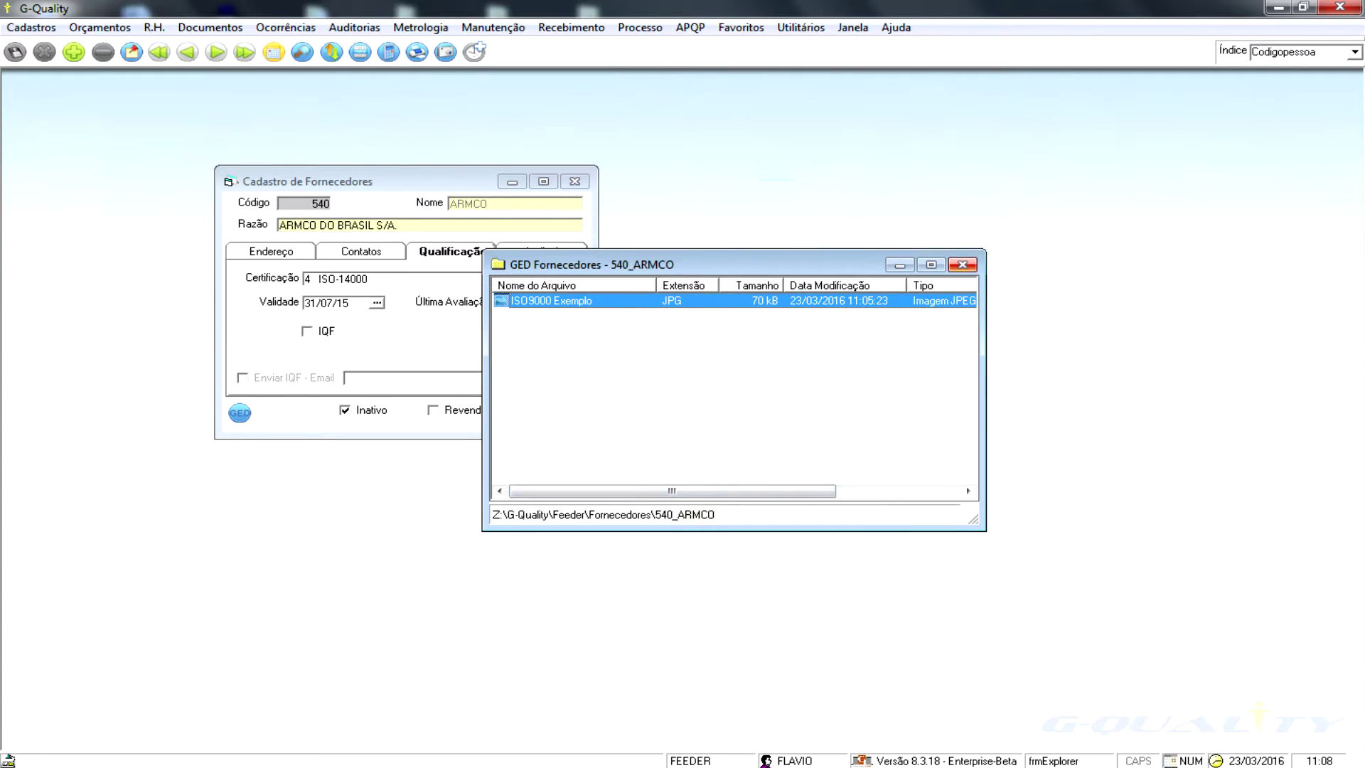
{"action": "left_click", "coordinate": [962, 264]}
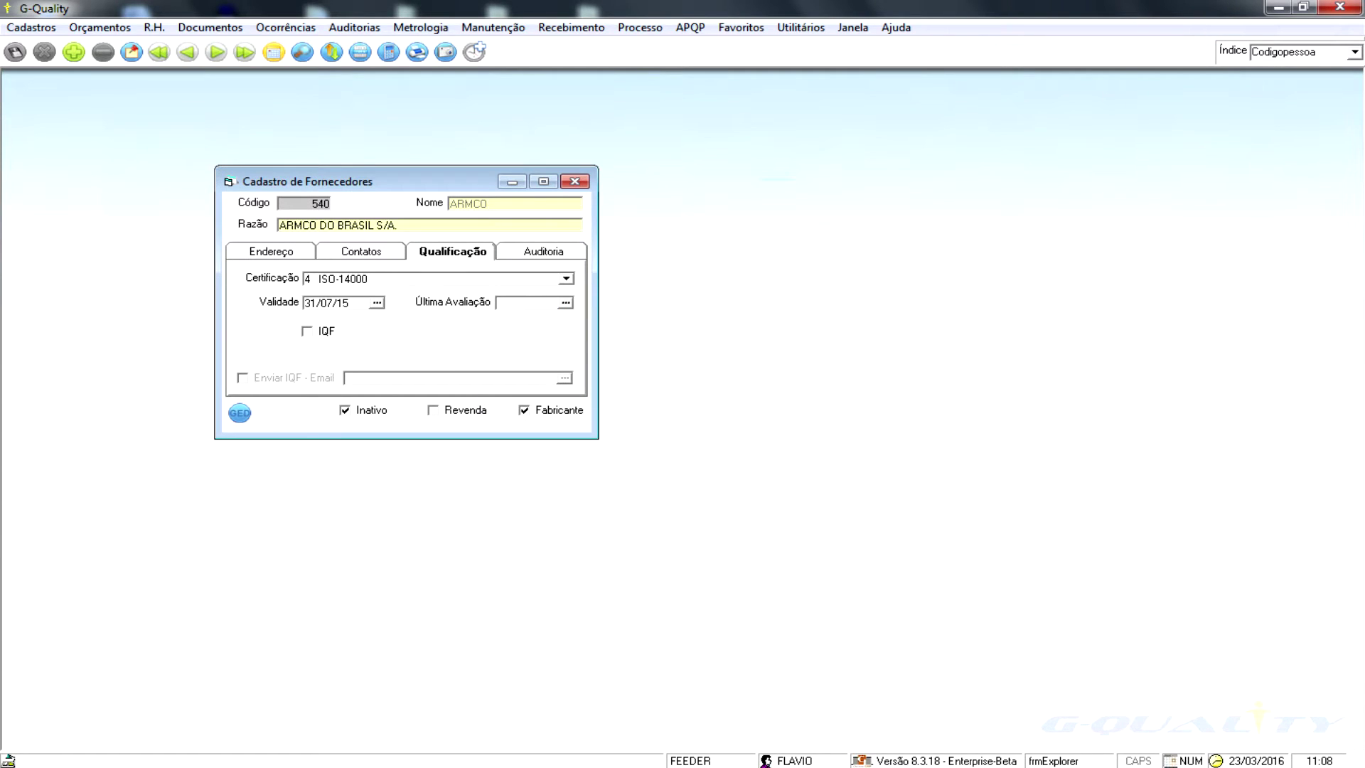
- Review ARMCO's validity date, empty Auditoria tab and Endereço details, then close Cadastro de Fornecedores
{"action": "double_click", "coordinate": [348, 303]}
{"action": "left_click", "coordinate": [348, 303]}
{"action": "key", "text": "ctrl+Tab"}
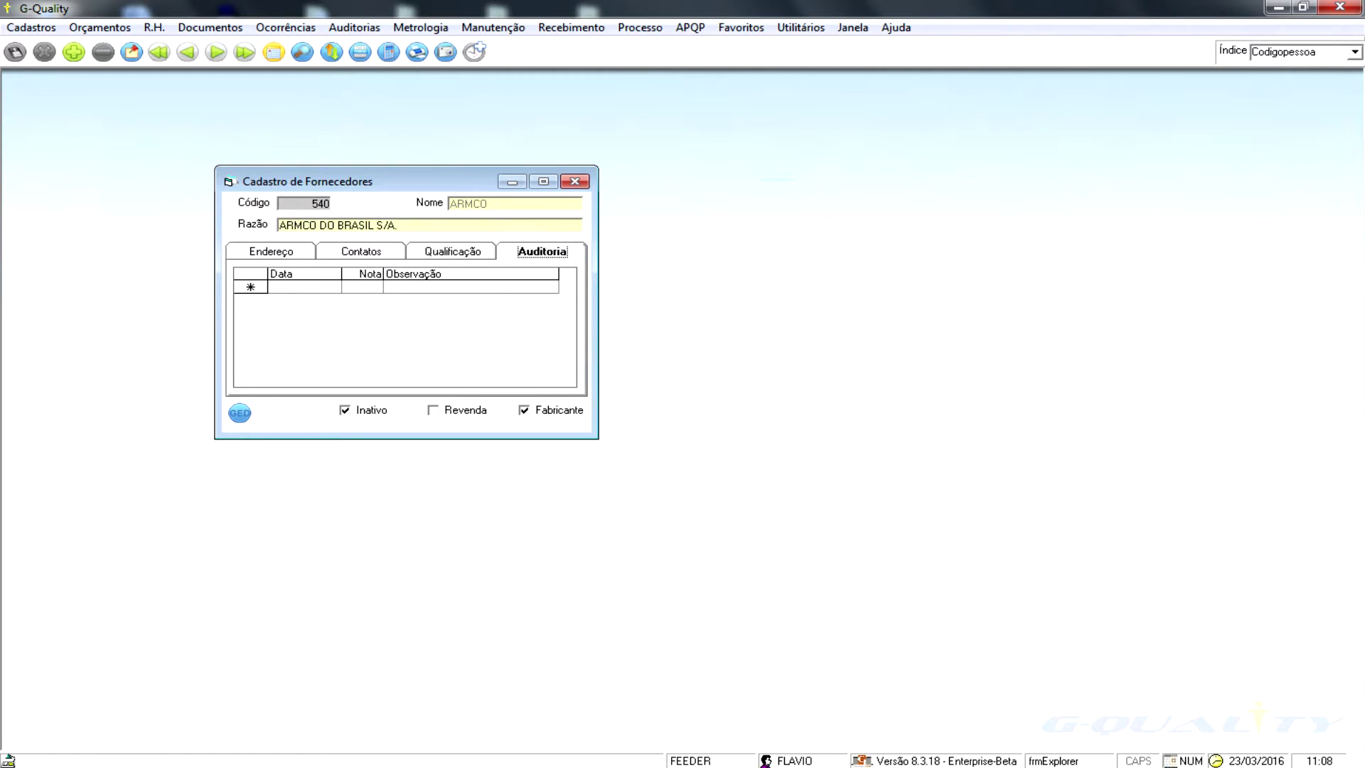
{"action": "key", "text": "ctrl+Tab"}
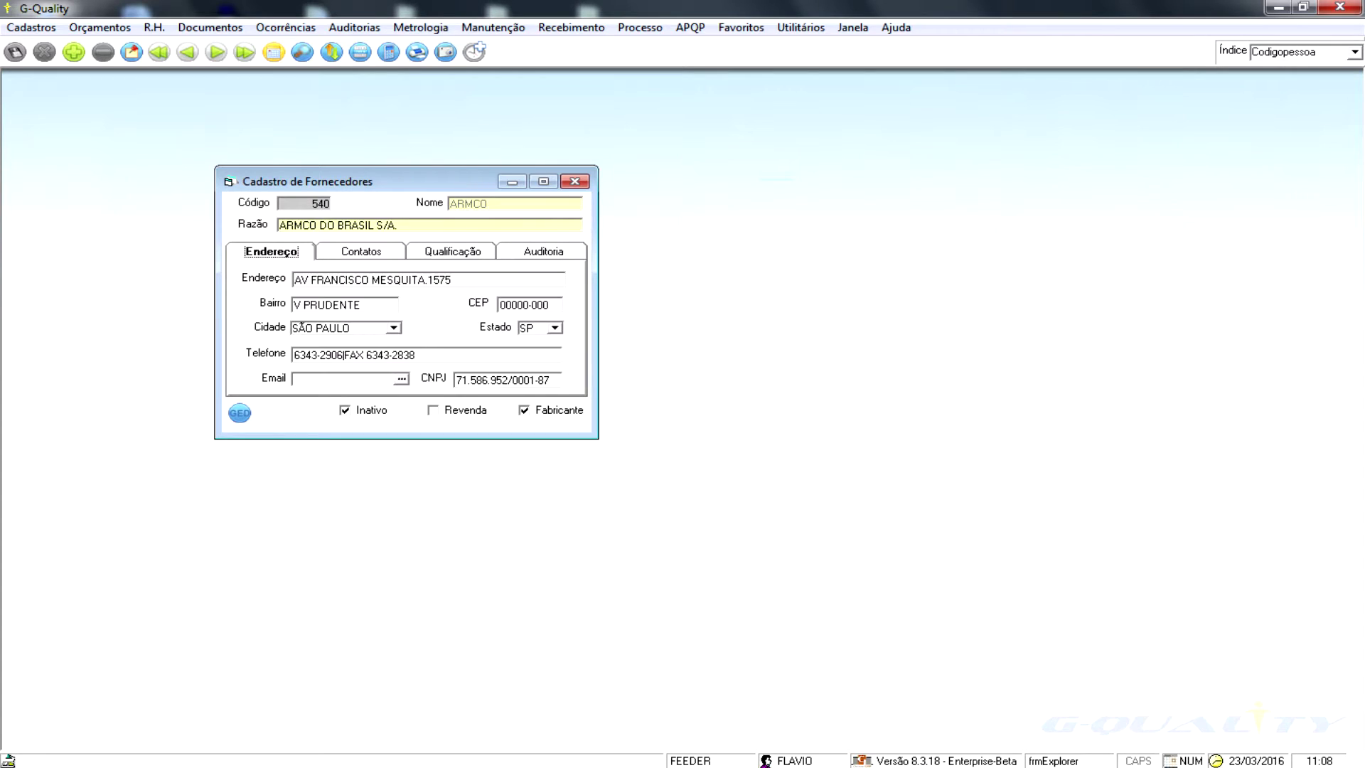
{"action": "key", "text": "ctrl+shift+Tab"}
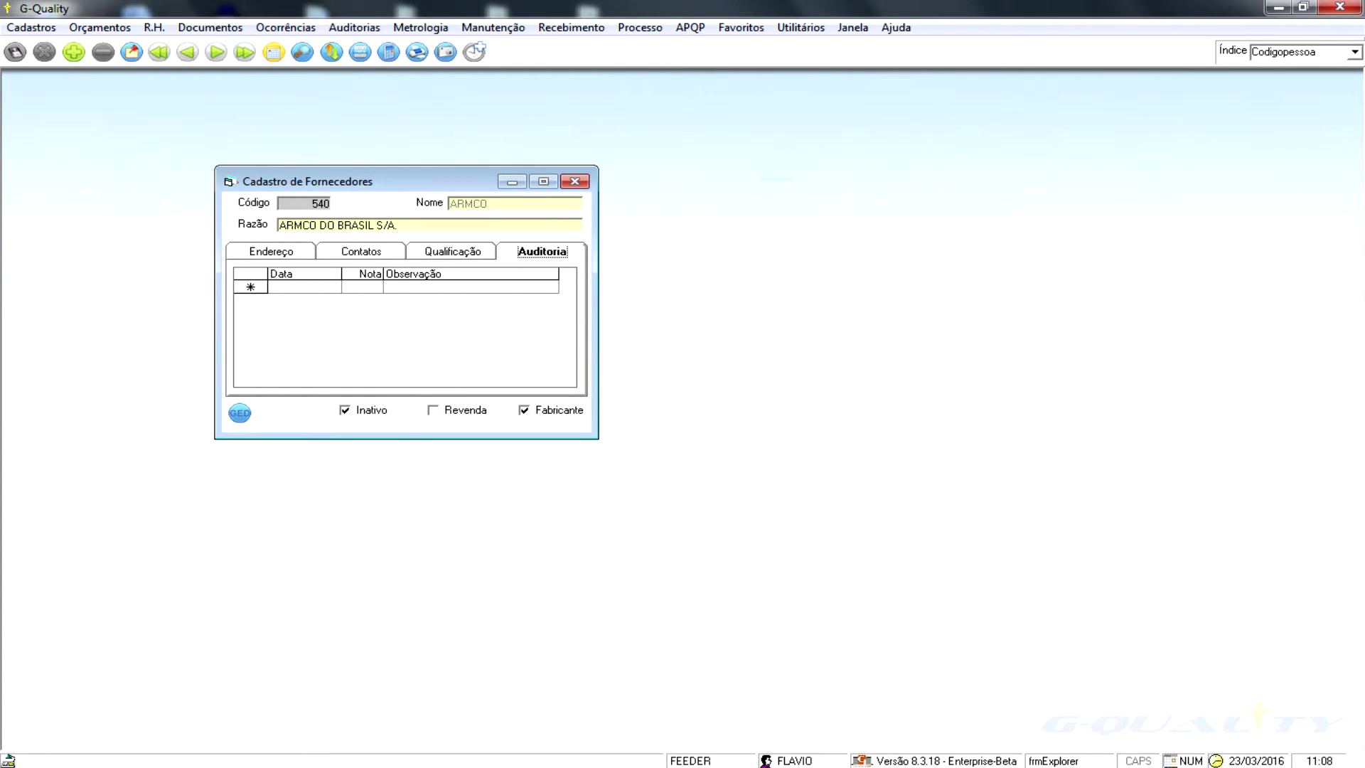
{"action": "left_click", "coordinate": [574, 181]}
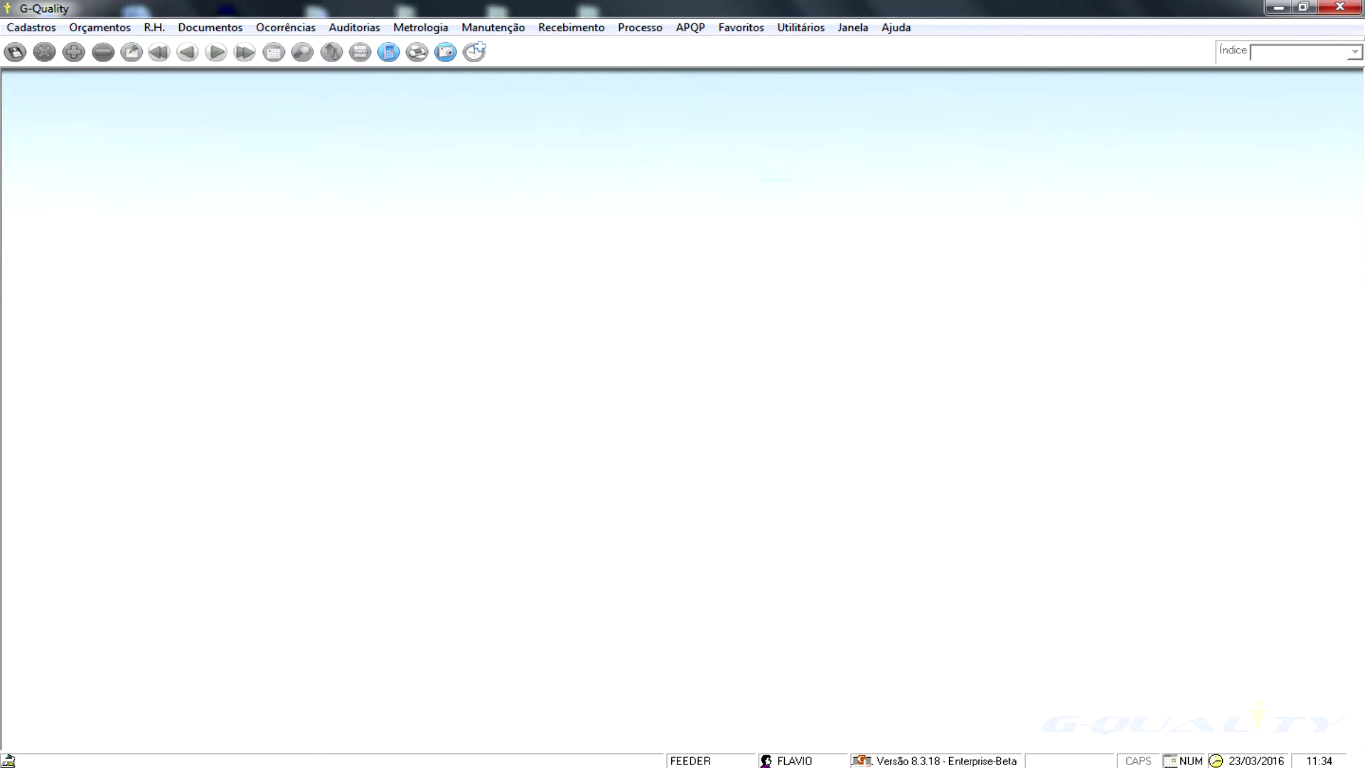
- Open the Normas register via Cadastros > Gerais, view the ISO 9001-2008 record, then close it
{"action": "key", "text": "alt+c"}
{"action": "key", "text": "Right"}
{"action": "key", "text": "Down"}
{"action": "key", "text": "Down"}
{"action": "key", "text": "Down"}
{"action": "key", "text": "Down"}
{"action": "key", "text": "Down"}
{"action": "key", "text": "Down"}
{"action": "key", "text": "Down"}
{"action": "key", "text": "Down"}
{"action": "key", "text": "Down"}
{"action": "key", "text": "Up"}
{"action": "key", "text": "Up"}
{"action": "key", "text": "Up"}
{"action": "key", "text": "Up"}
{"action": "key", "text": "Up"}
{"action": "key", "text": "Up"}
{"action": "key", "text": "Up"}
{"action": "key", "text": "Up"}
{"action": "key", "text": "Down"}
{"action": "key", "text": "Down"}
{"action": "key", "text": "Down"}
{"action": "key", "text": "Down"}
{"action": "key", "text": "Down"}
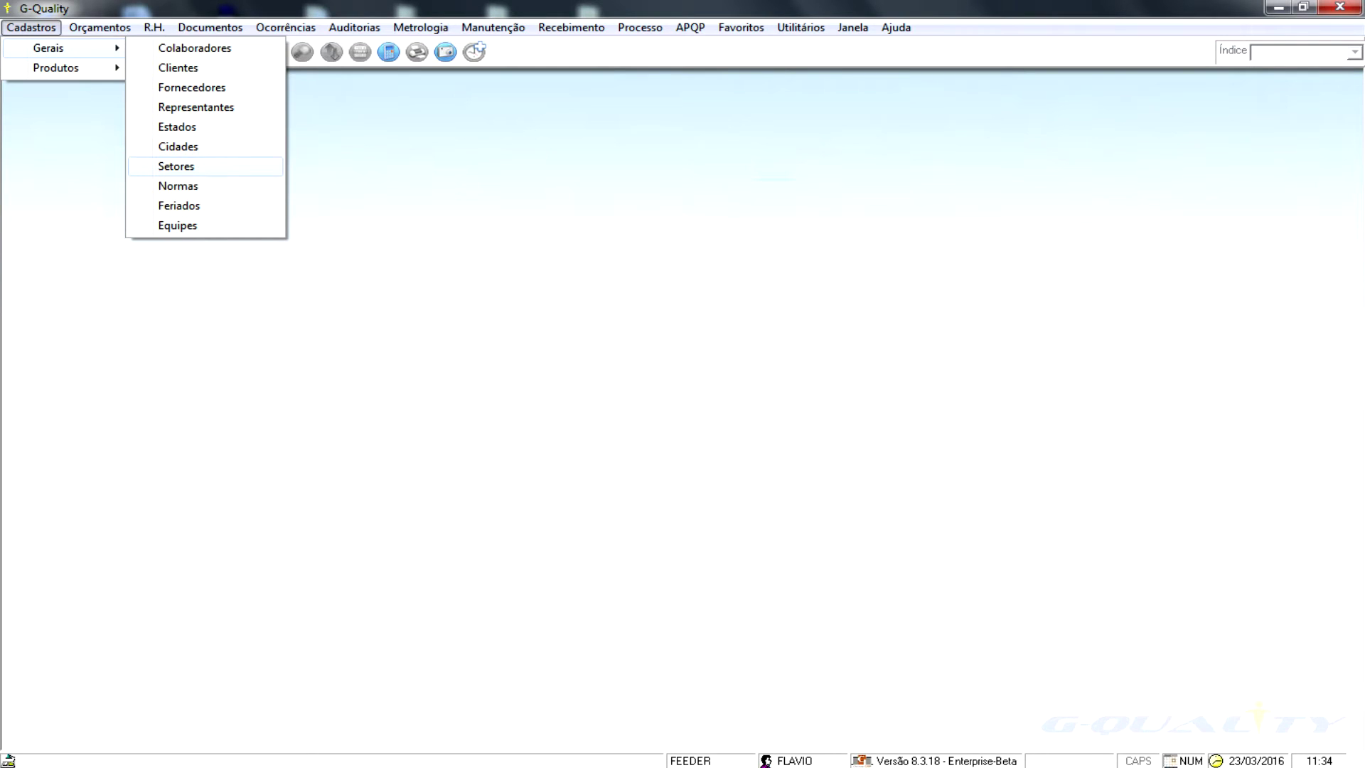
{"action": "key", "text": "Down"}
{"action": "key", "text": "Down"}
{"action": "key", "text": "Up"}
{"action": "key", "text": "Up"}
{"action": "key", "text": "Up"}
{"action": "key", "text": "Up"}
{"action": "key", "text": "Down"}
{"action": "key", "text": "Down"}
{"action": "key", "text": "Down"}
{"action": "key", "text": "Return"}
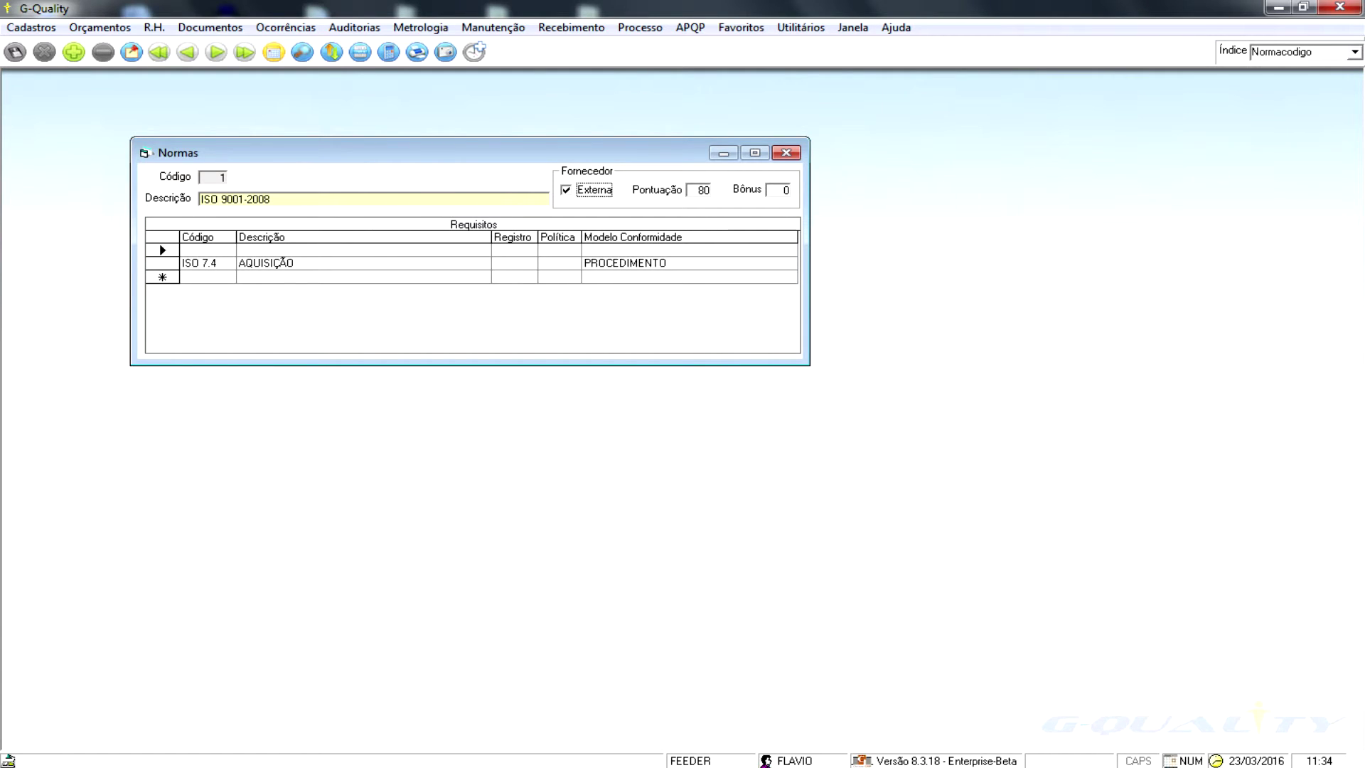
{"action": "key", "text": "Tab"}
{"action": "left_click", "coordinate": [786, 153]}
- Open the product register, showing product 00063 MOLA RECUPERADORA
{"action": "left_click", "coordinate": [31, 27]}
{"action": "mouse_move", "coordinate": [56, 68]}
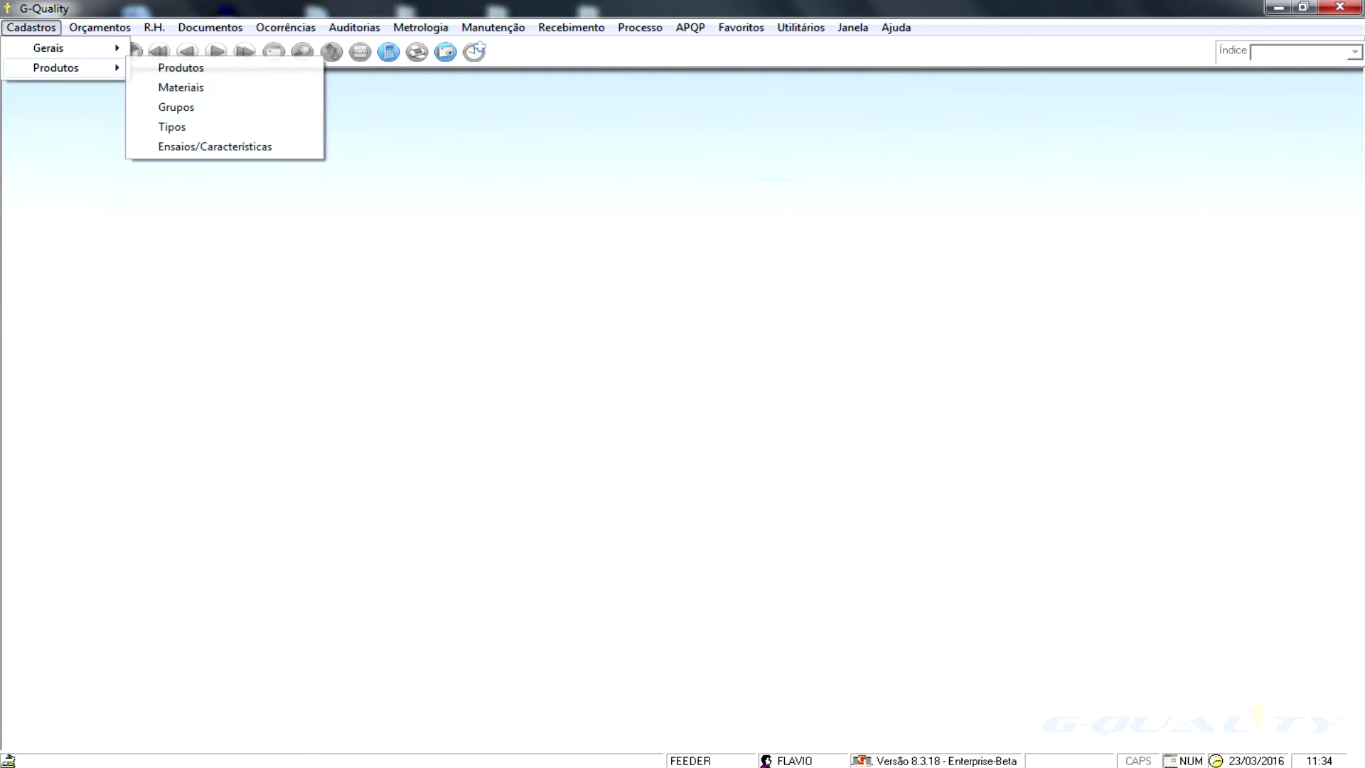
{"action": "key", "text": "Return"}
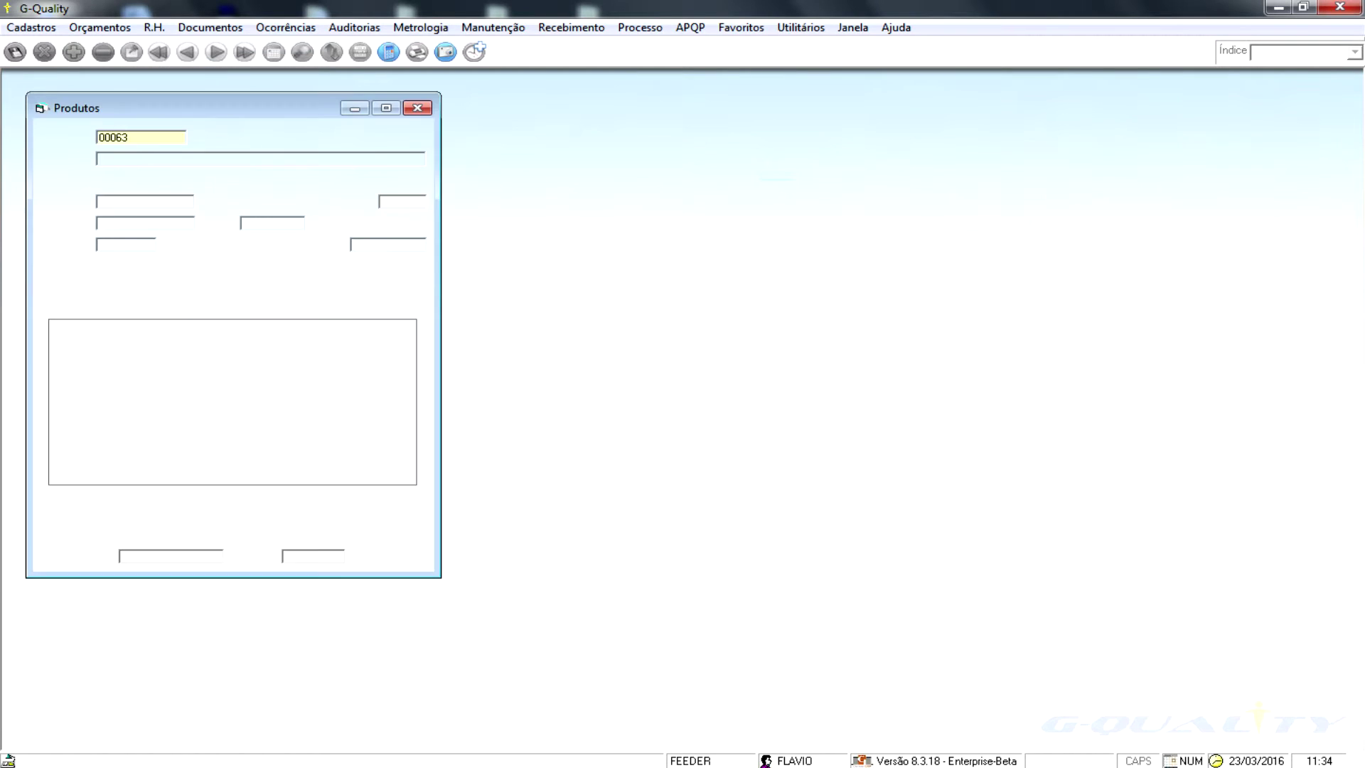
- Open Cadastro de Materiais alongside it, showing record 00571-1/2 TRATAMENTO TÉRMICO
{"action": "left_click", "coordinate": [31, 28]}
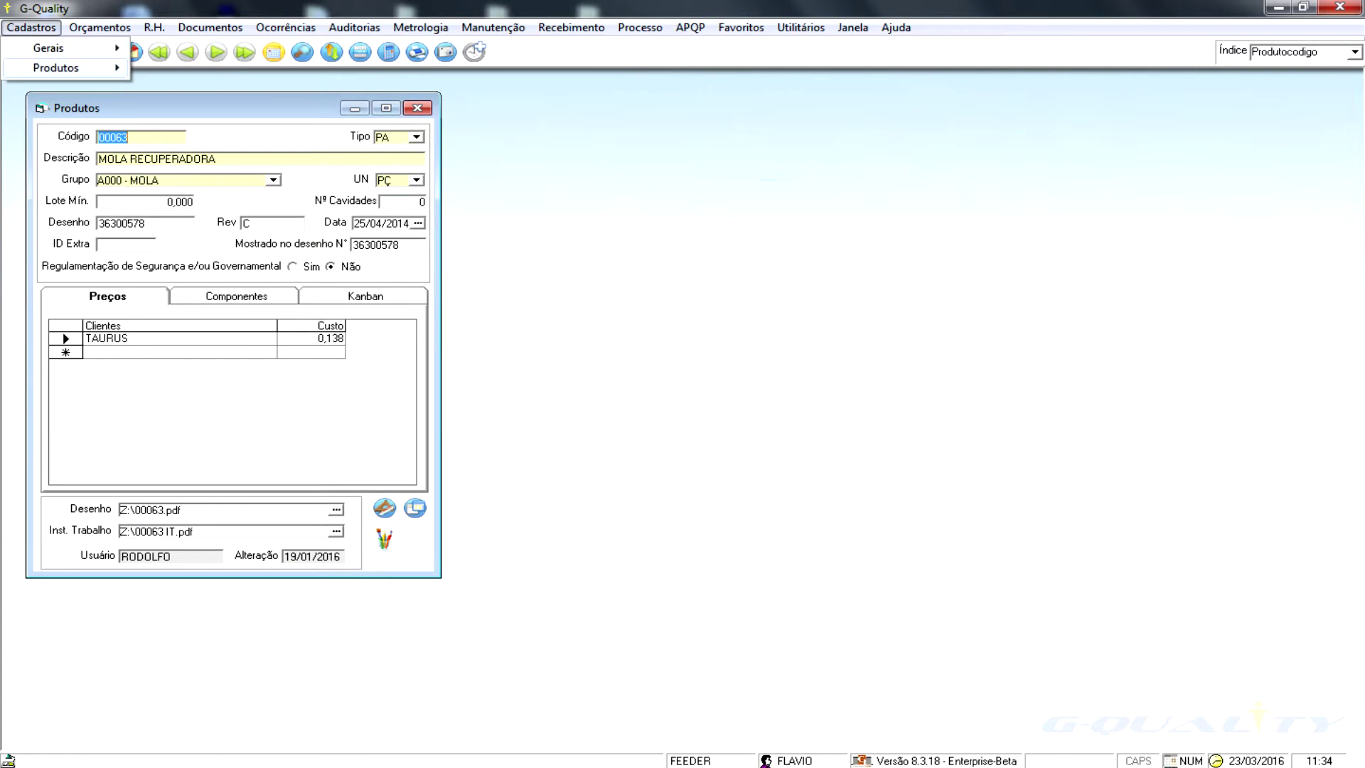
{"action": "mouse_move", "coordinate": [56, 68]}
{"action": "key", "text": "Return"}
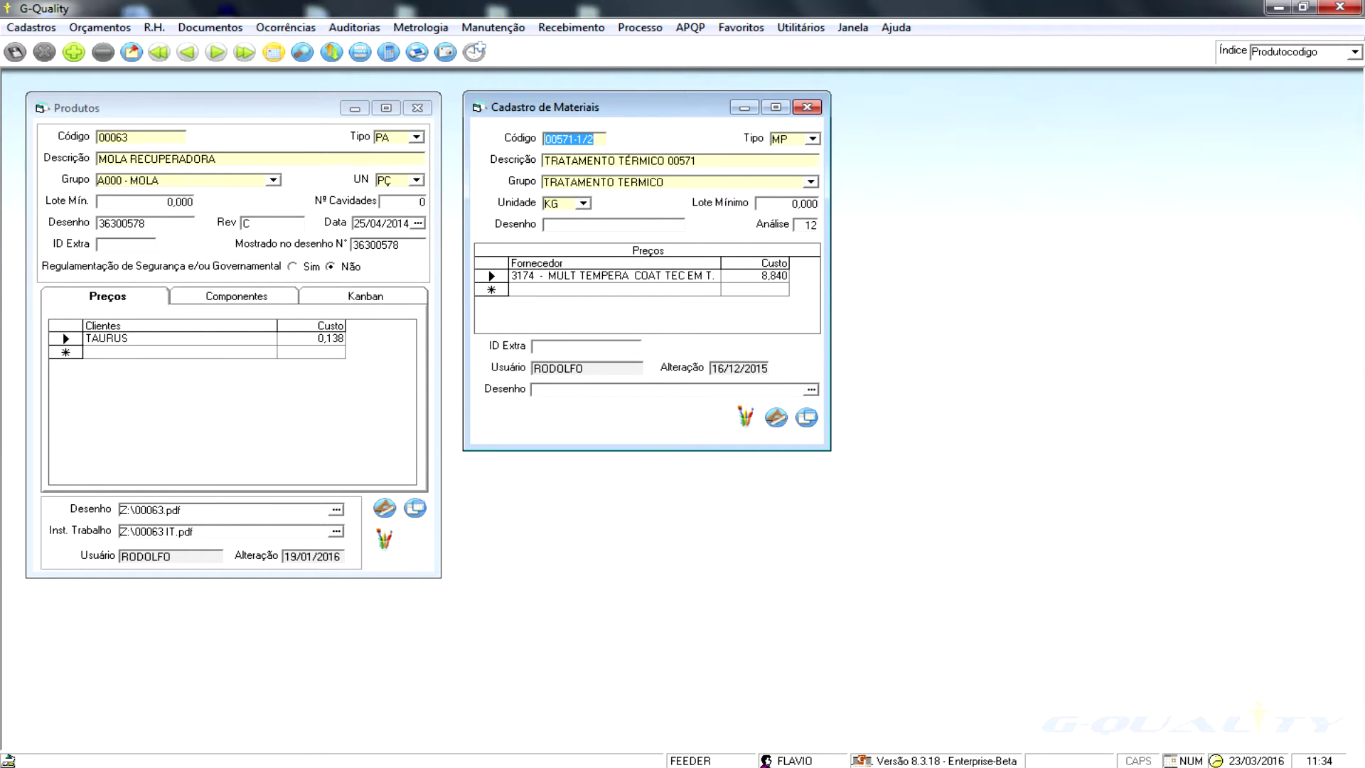
- Keep materials on 00571-1/2 and advance the product record to 00181 MOLA DO CARREGADOR
{"action": "left_click", "coordinate": [216, 52]}
{"action": "left_click", "coordinate": [216, 52]}
{"action": "left_click", "coordinate": [188, 51]}
{"action": "left_click", "coordinate": [213, 108]}
{"action": "left_click", "coordinate": [216, 51]}
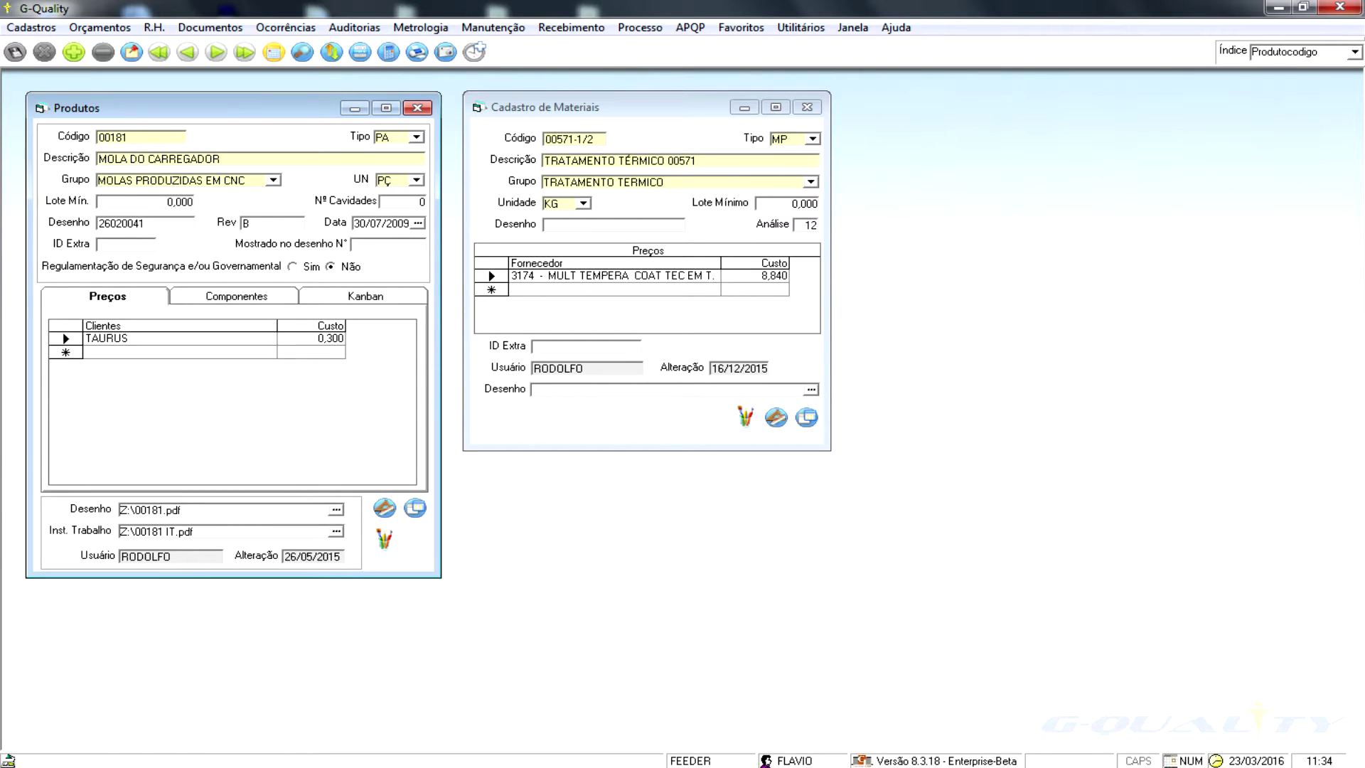
- Check the drawing and work instruction file paths, then open drawing 26020041
{"action": "left_click", "coordinate": [206, 510]}
{"action": "left_click", "coordinate": [206, 531]}
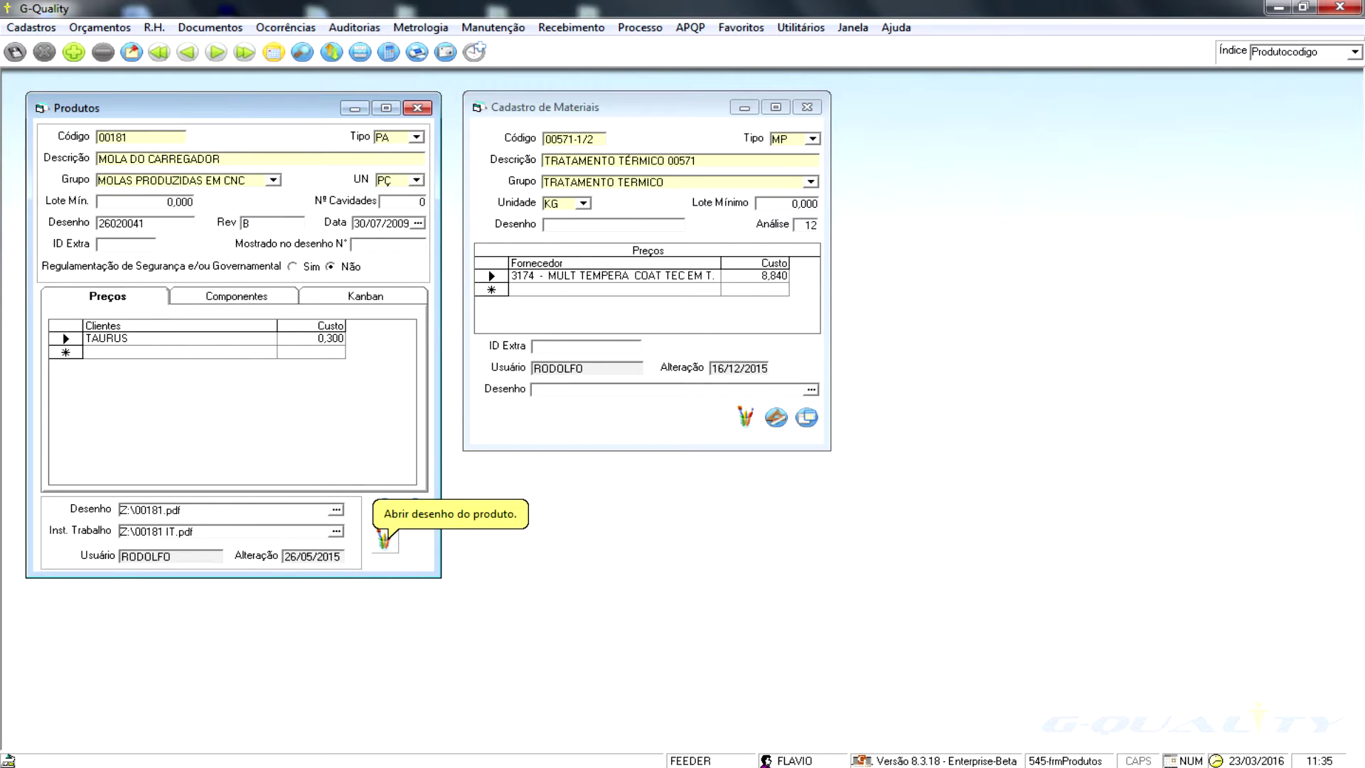
{"action": "left_click", "coordinate": [384, 539]}
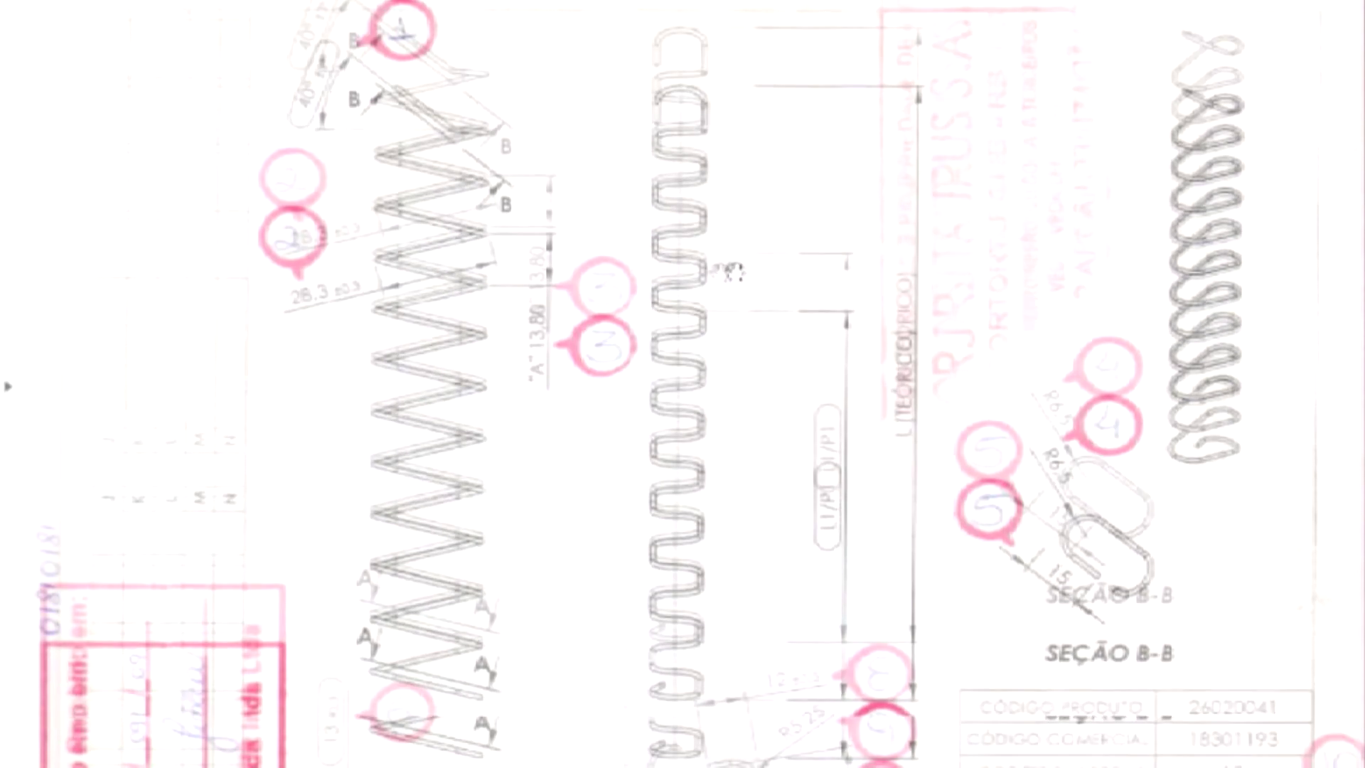
- Scroll through the spring drawing for product 00181, then close the drawing viewer
{"action": "scroll", "coordinate": [682, 383], "scroll_direction": "up", "scroll_amount": 3}
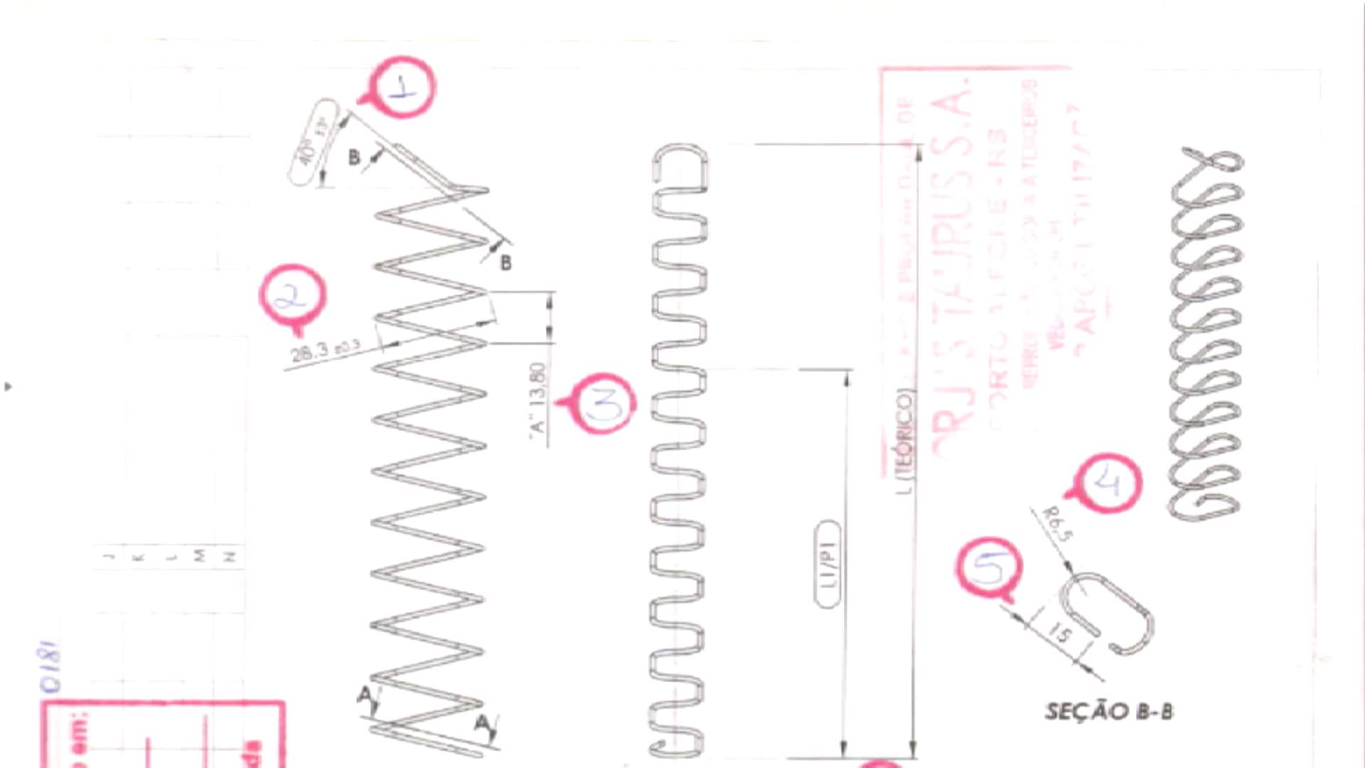
{"action": "key", "text": "Escape"}
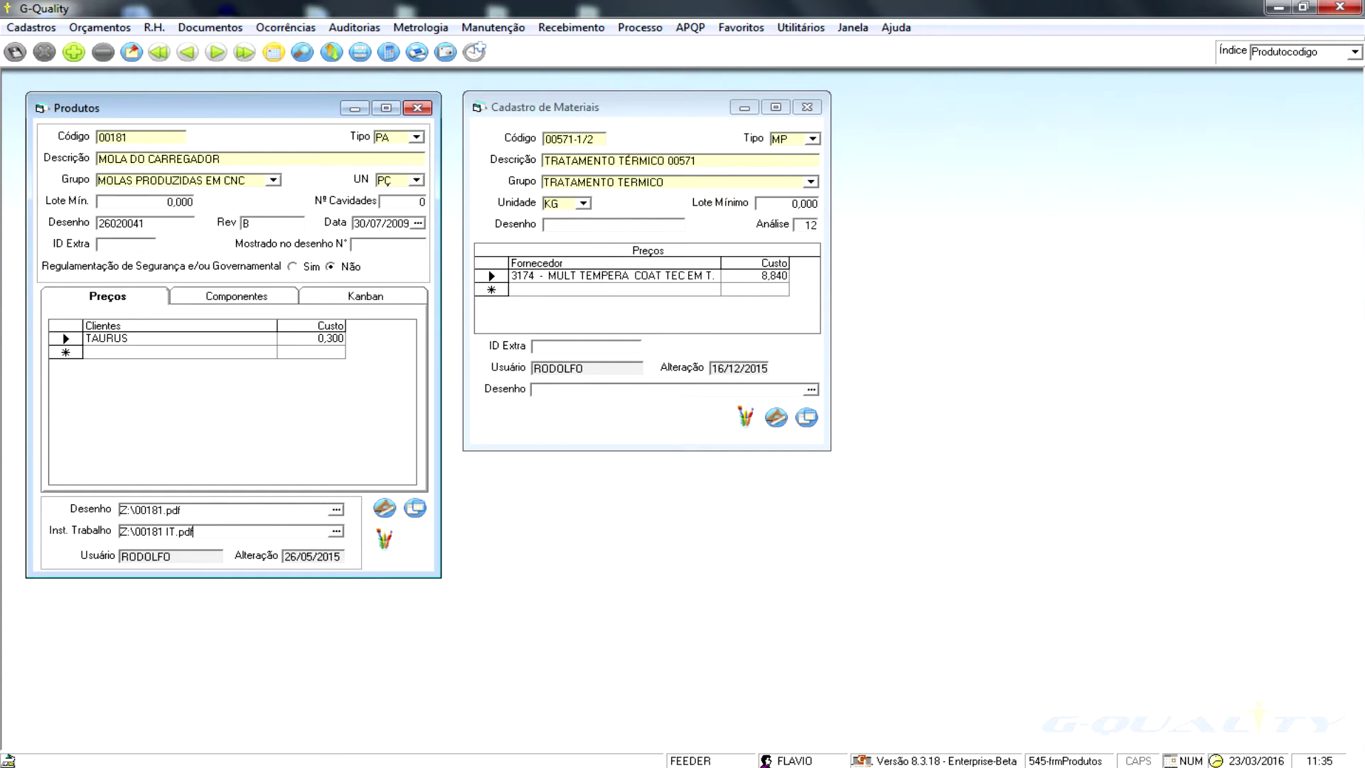
{"action": "left_click", "coordinate": [184, 509]}
{"action": "left_click", "coordinate": [183, 509]}
{"action": "double_click", "coordinate": [182, 509]}
{"action": "left_click", "coordinate": [384, 508]}
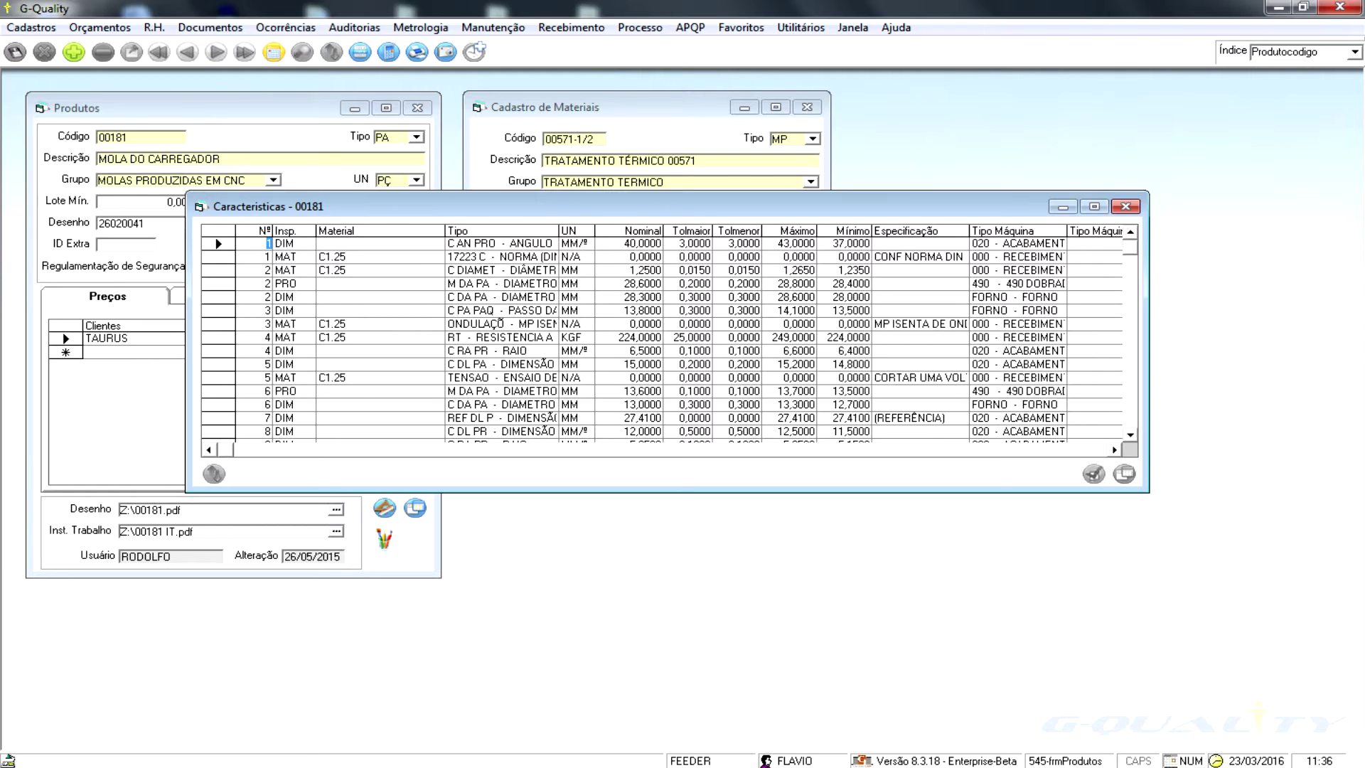
{"action": "left_click", "coordinate": [218, 257]}
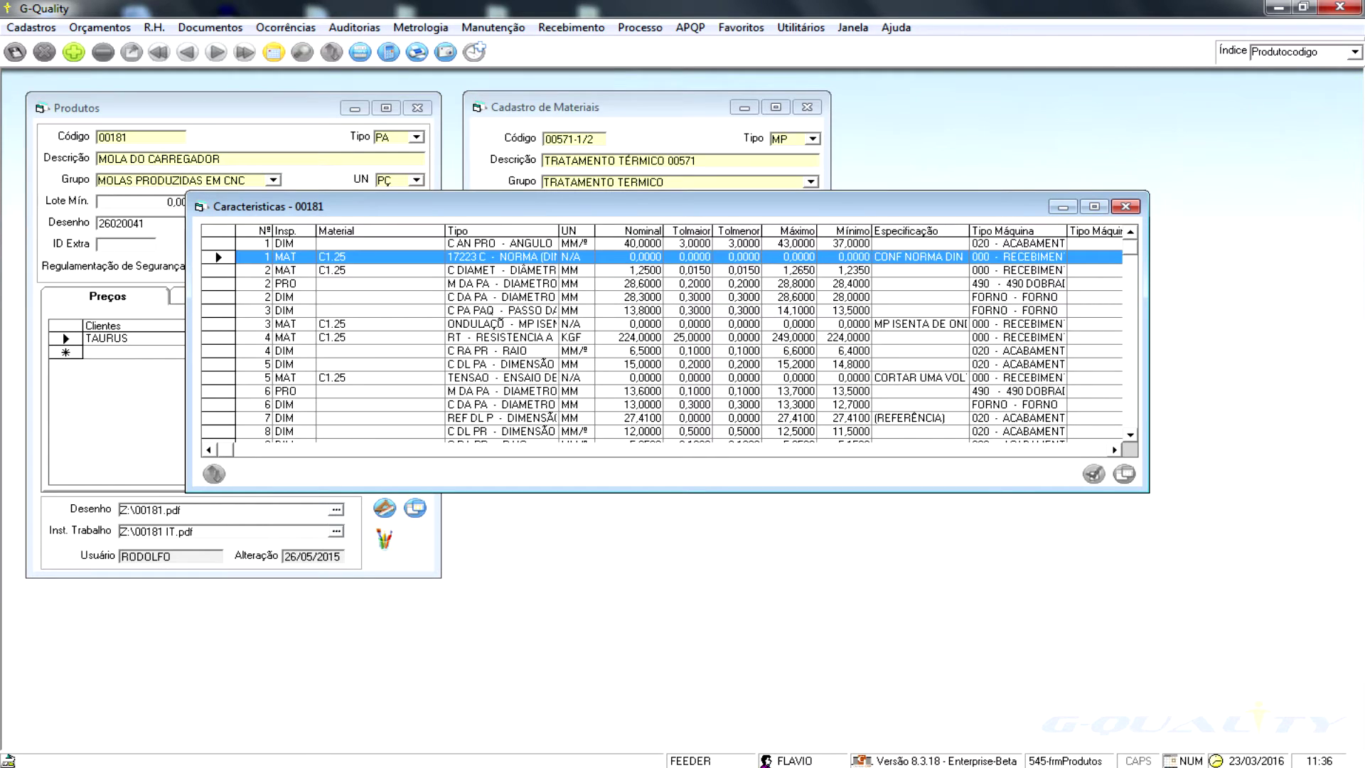
{"action": "left_click", "coordinate": [218, 283]}
{"action": "left_click", "coordinate": [218, 243]}
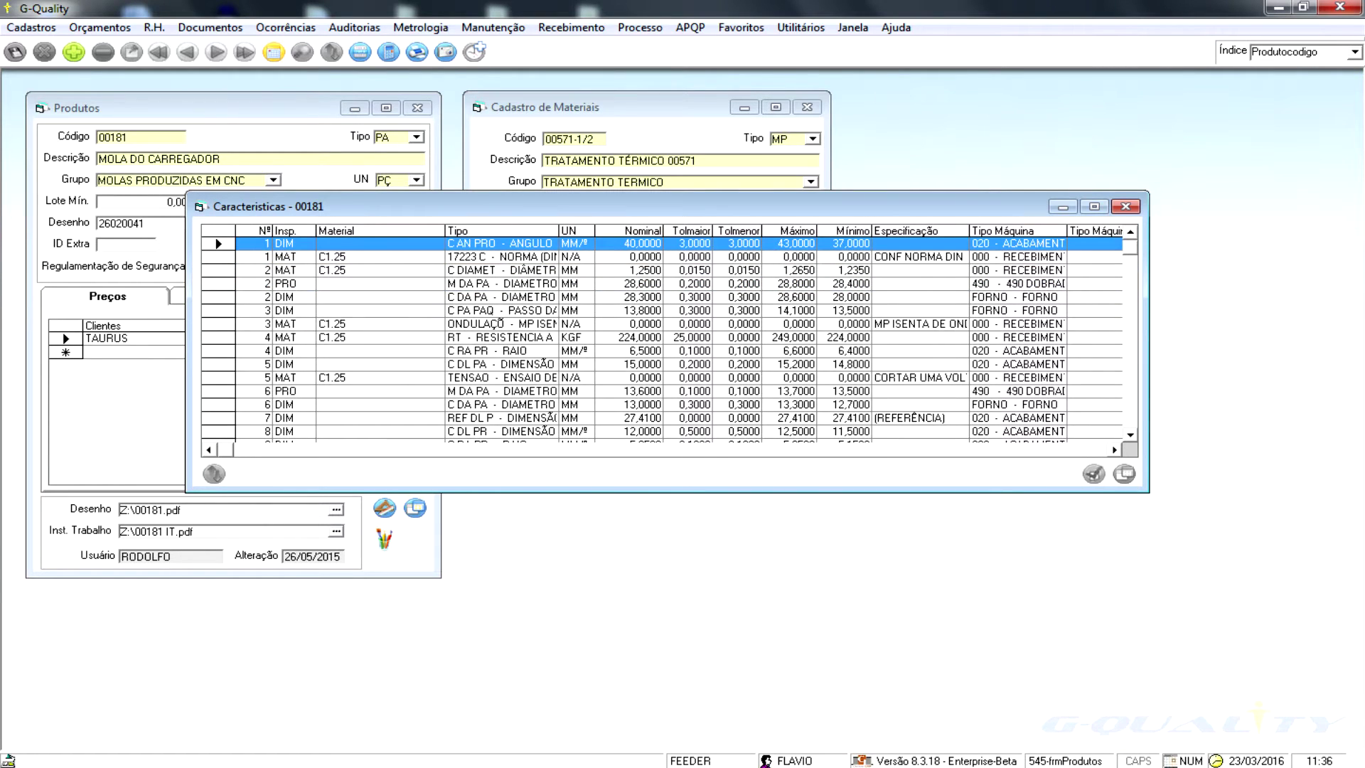
{"action": "left_click", "coordinate": [629, 230]}
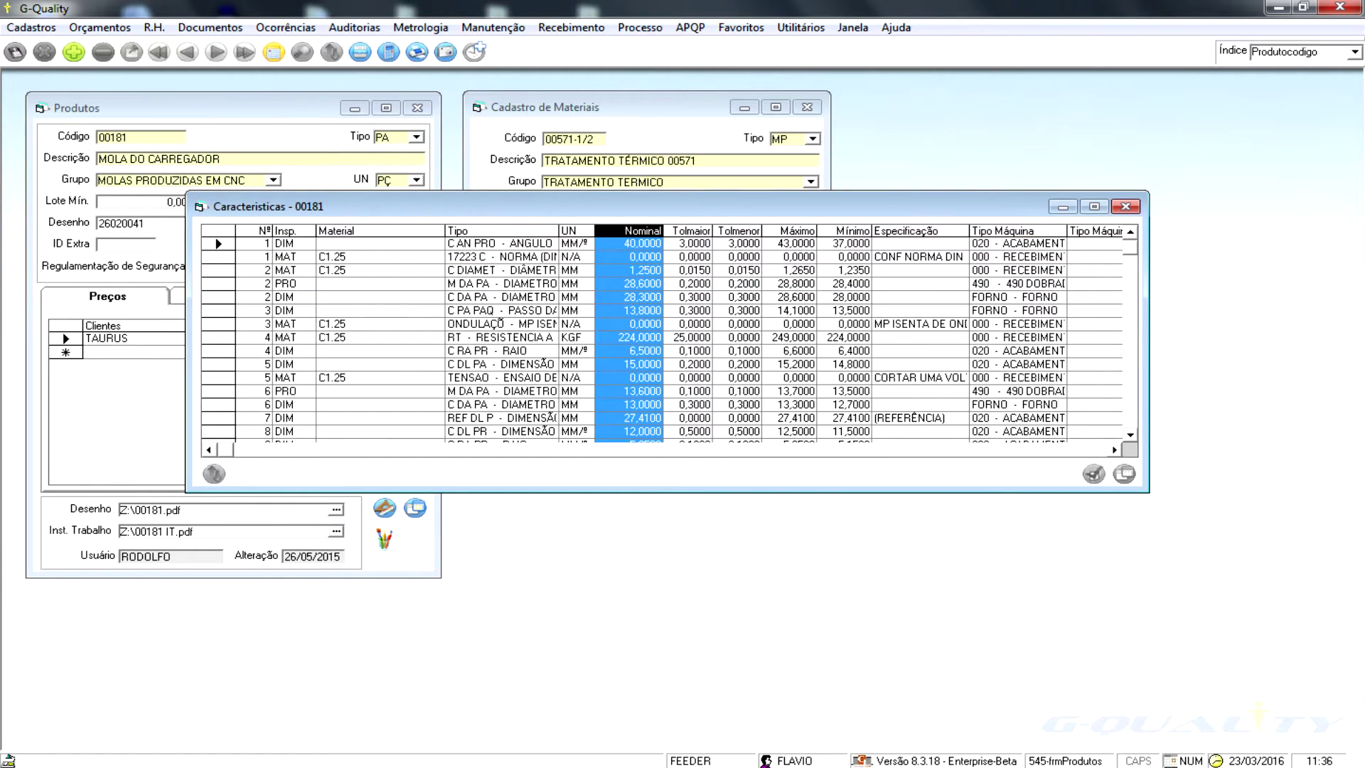
{"action": "left_click", "coordinate": [691, 231]}
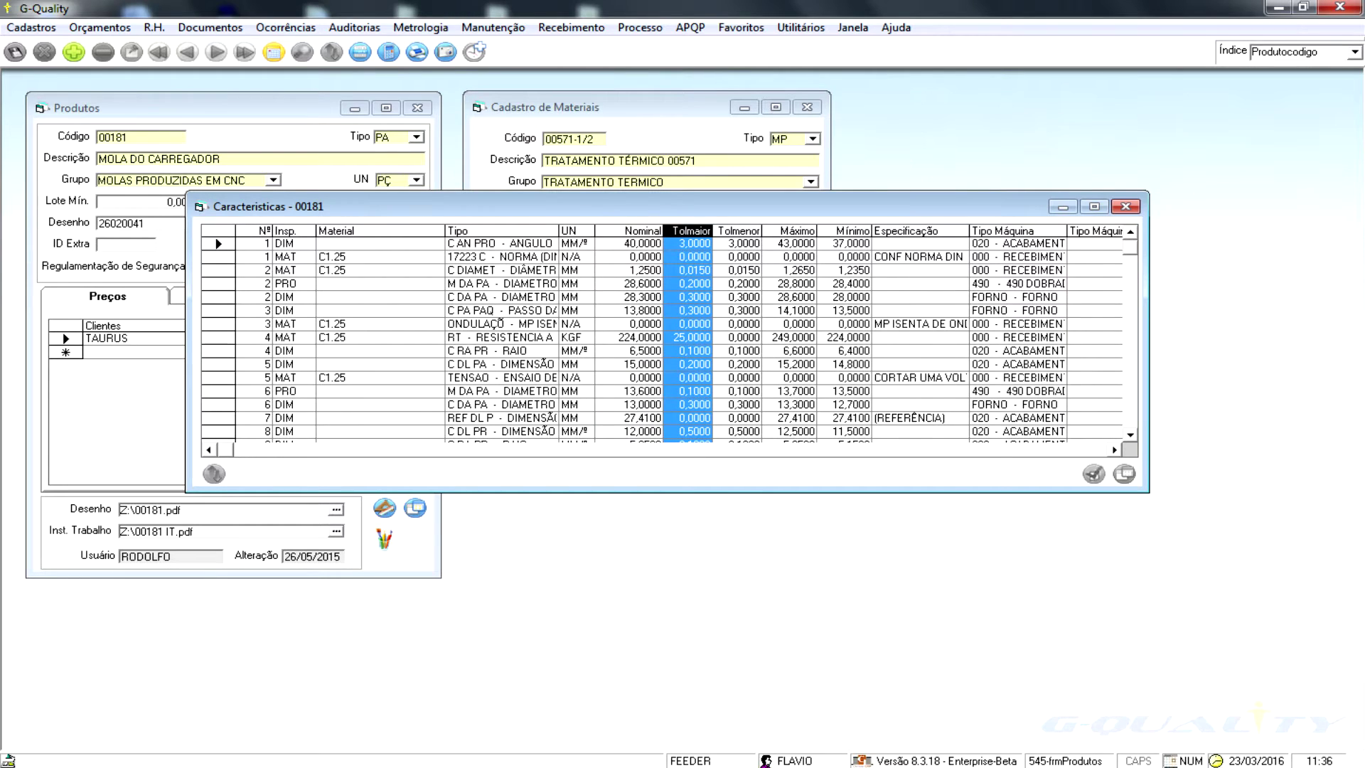
{"action": "left_click", "coordinate": [738, 230]}
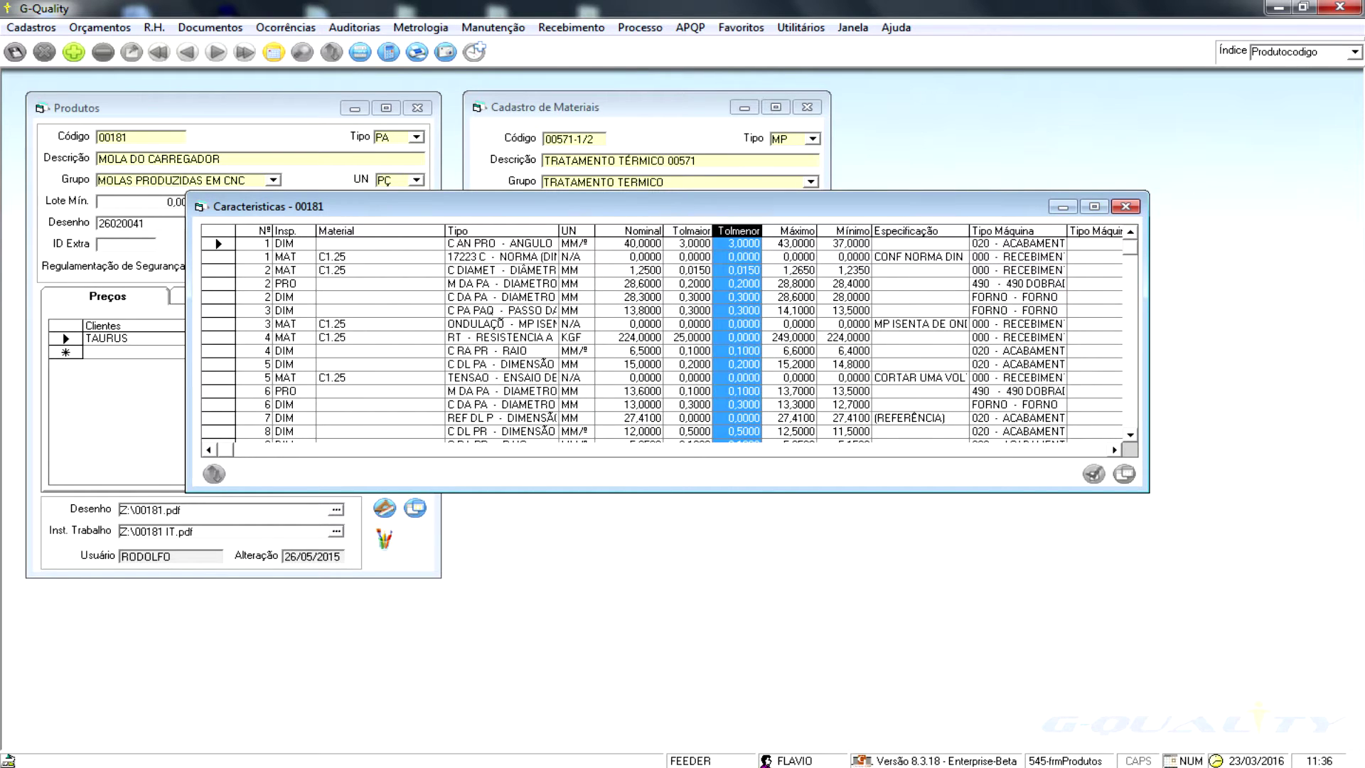
{"action": "left_click", "coordinate": [796, 230]}
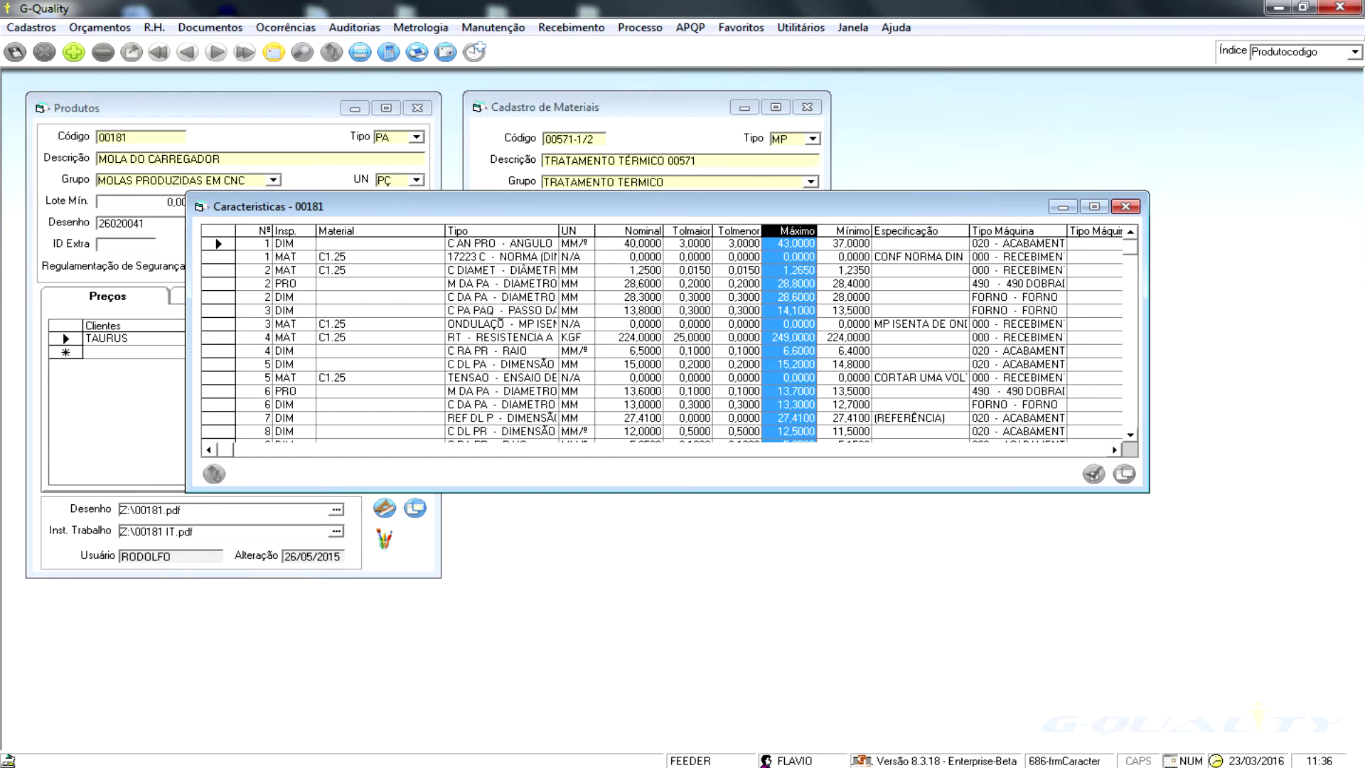
{"action": "left_click", "coordinate": [1016, 243]}
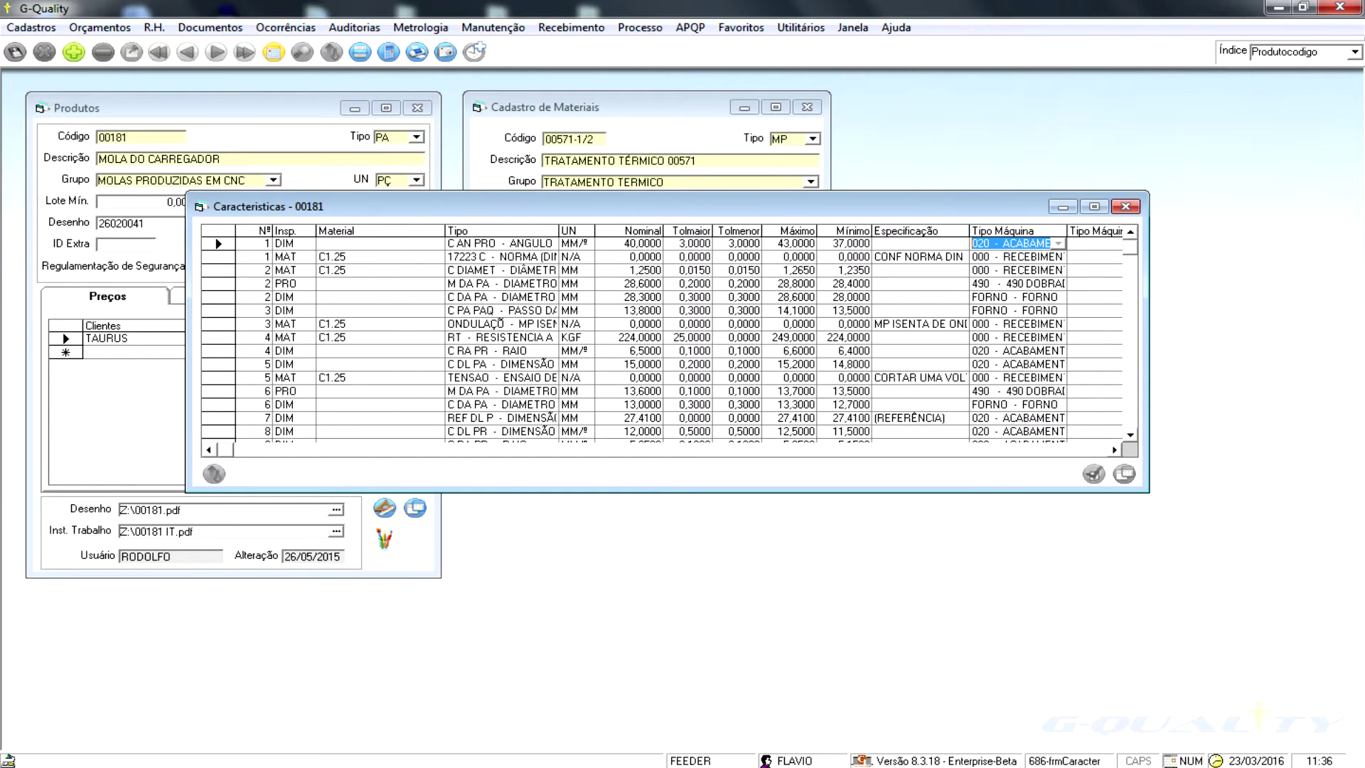
{"action": "left_click", "coordinate": [1113, 450]}
{"action": "left_click", "coordinate": [1113, 450]}
{"action": "left_click", "coordinate": [1114, 450]}
{"action": "left_click", "coordinate": [1114, 450]}
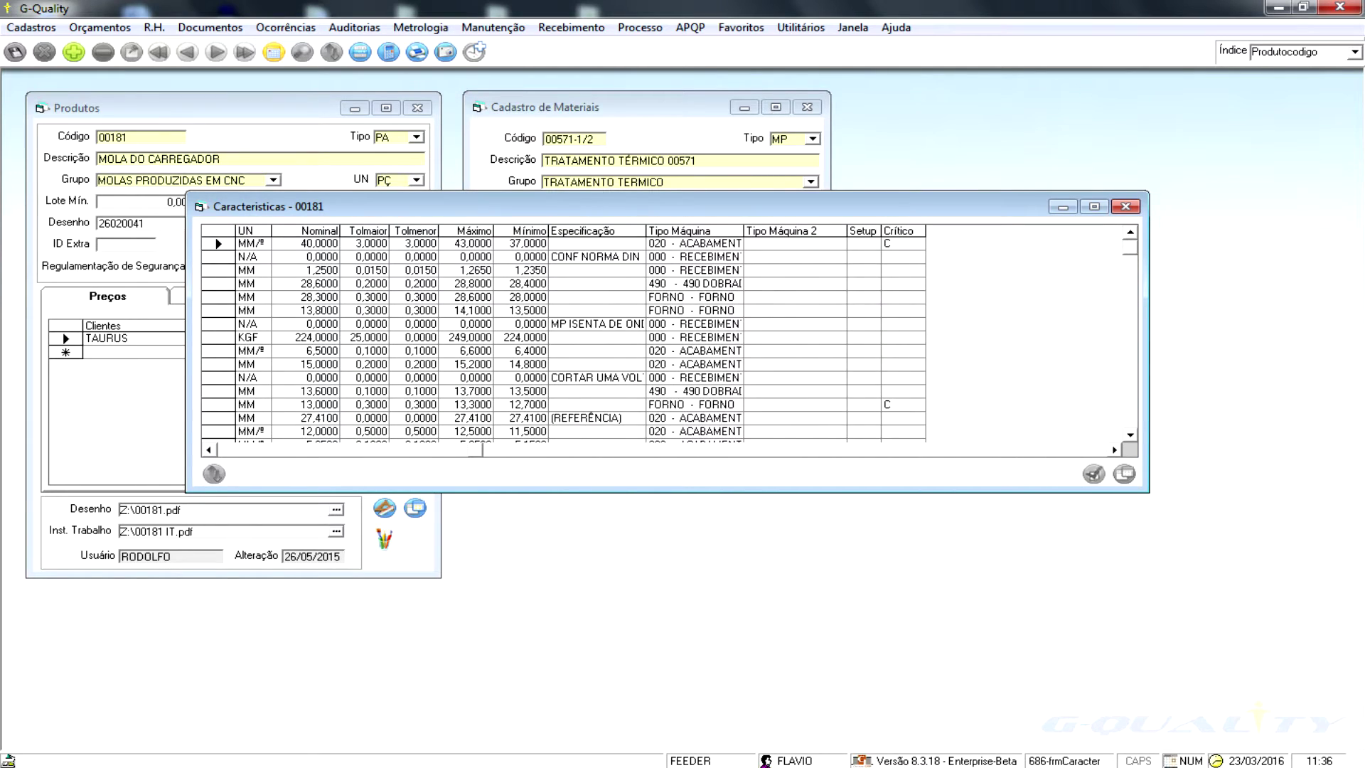
{"action": "double_click", "coordinate": [890, 243]}
{"action": "left_click", "coordinate": [208, 450]}
{"action": "left_click", "coordinate": [209, 449]}
{"action": "left_click", "coordinate": [208, 450]}
{"action": "left_click", "coordinate": [208, 450]}
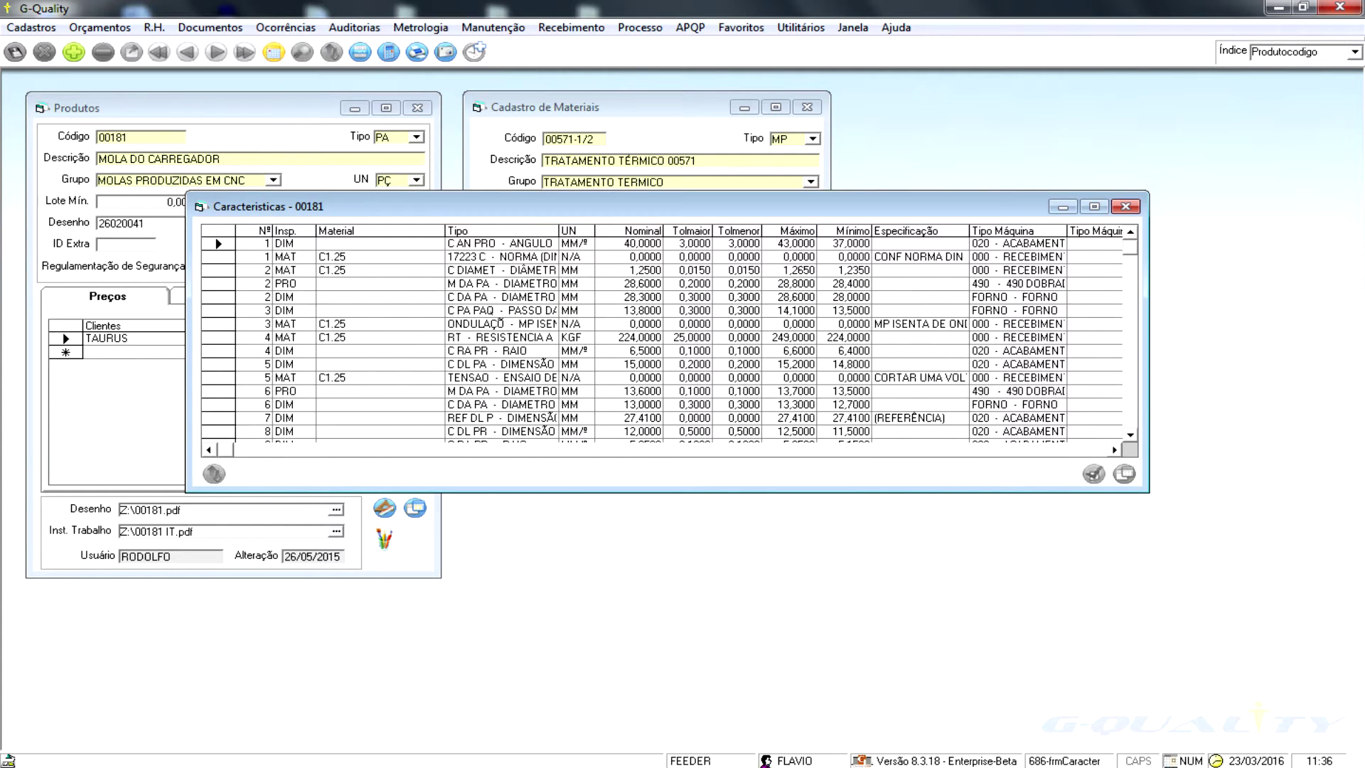
{"action": "left_click", "coordinate": [1125, 206]}
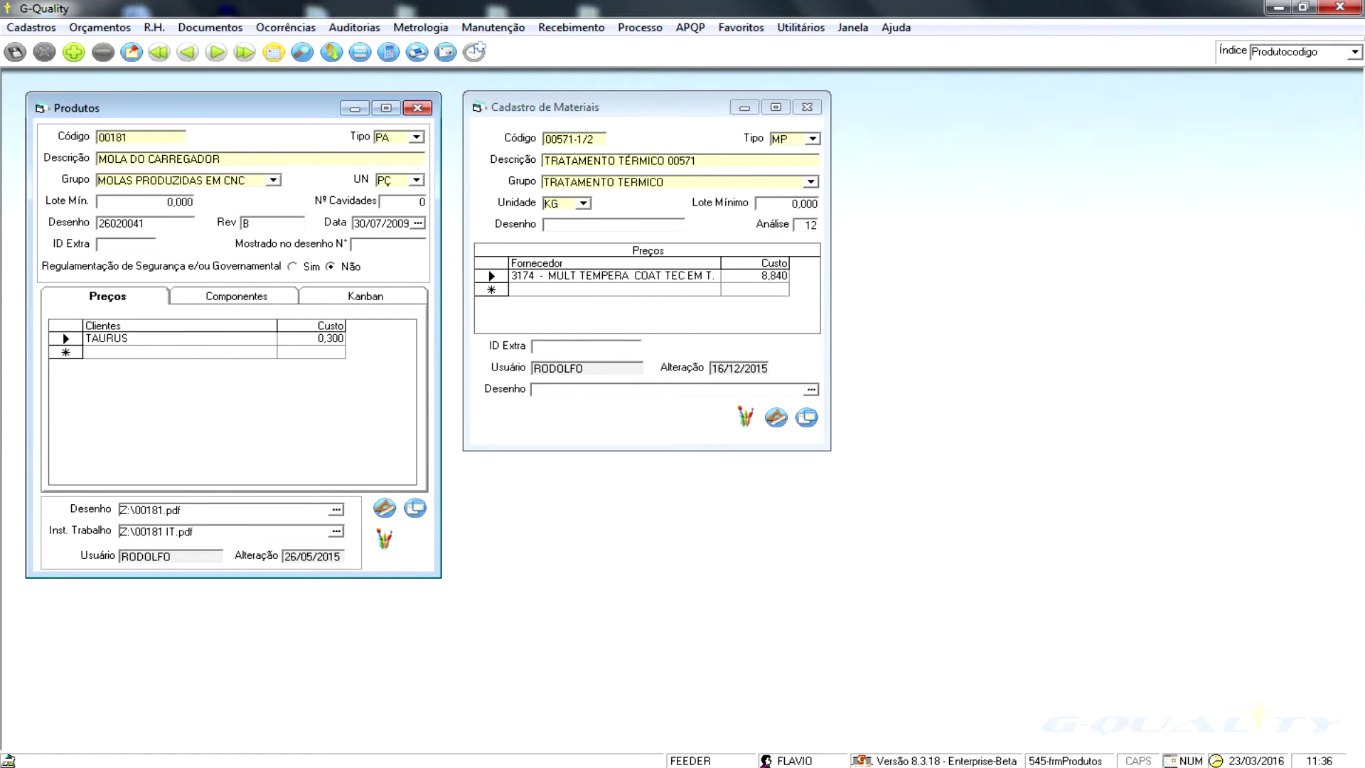
- Show product 00181's components, then open material 00571-1/2's characteristics and move that window aside
{"action": "left_click", "coordinate": [235, 296]}
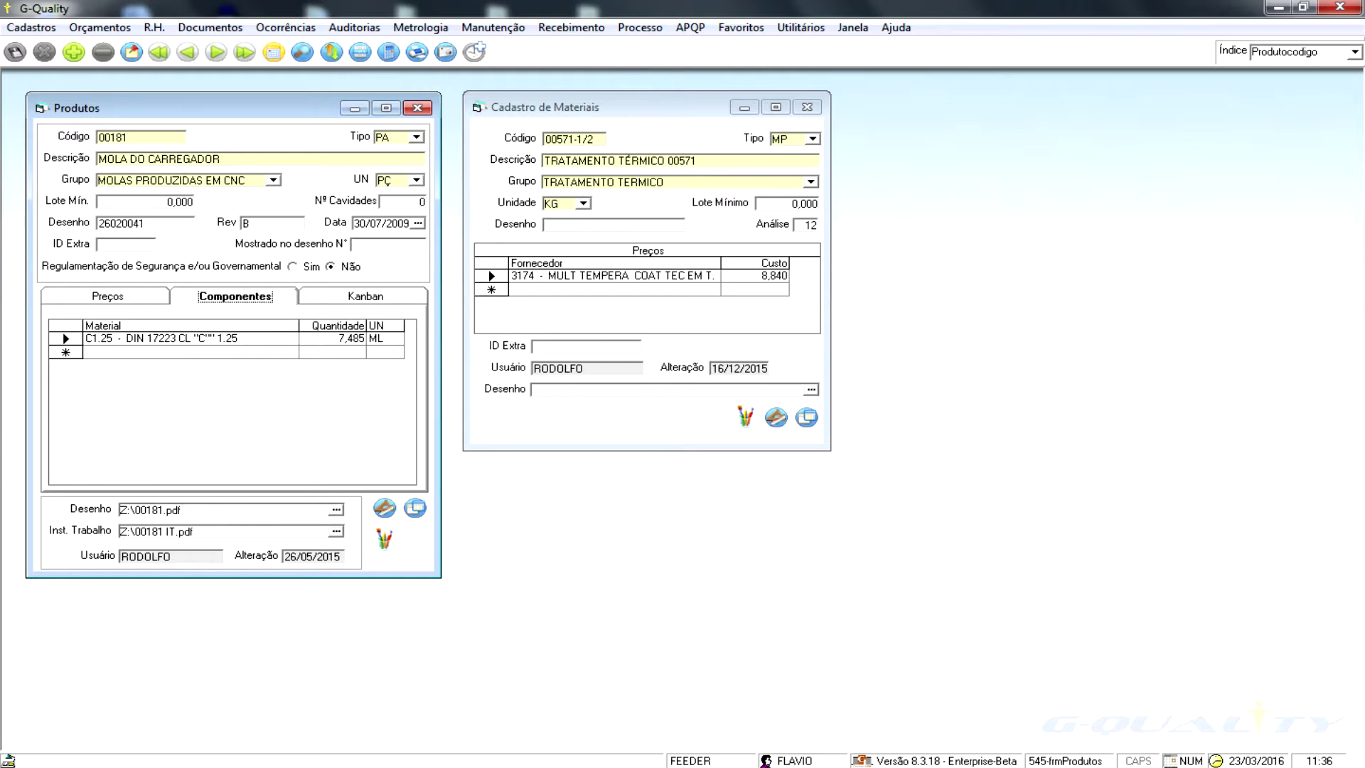
{"action": "left_click", "coordinate": [596, 138]}
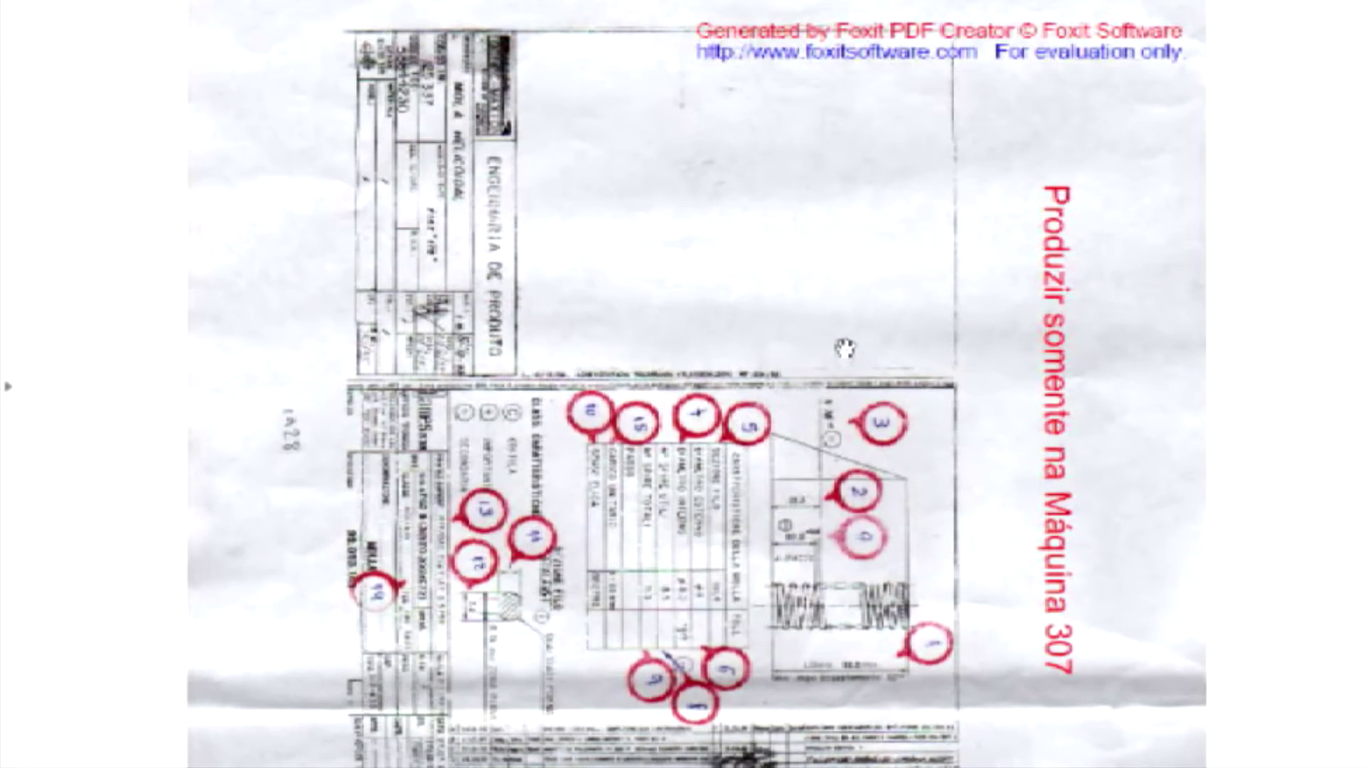
{"action": "scroll", "coordinate": [822, 370], "scroll_direction": "down", "scroll_amount": 3}
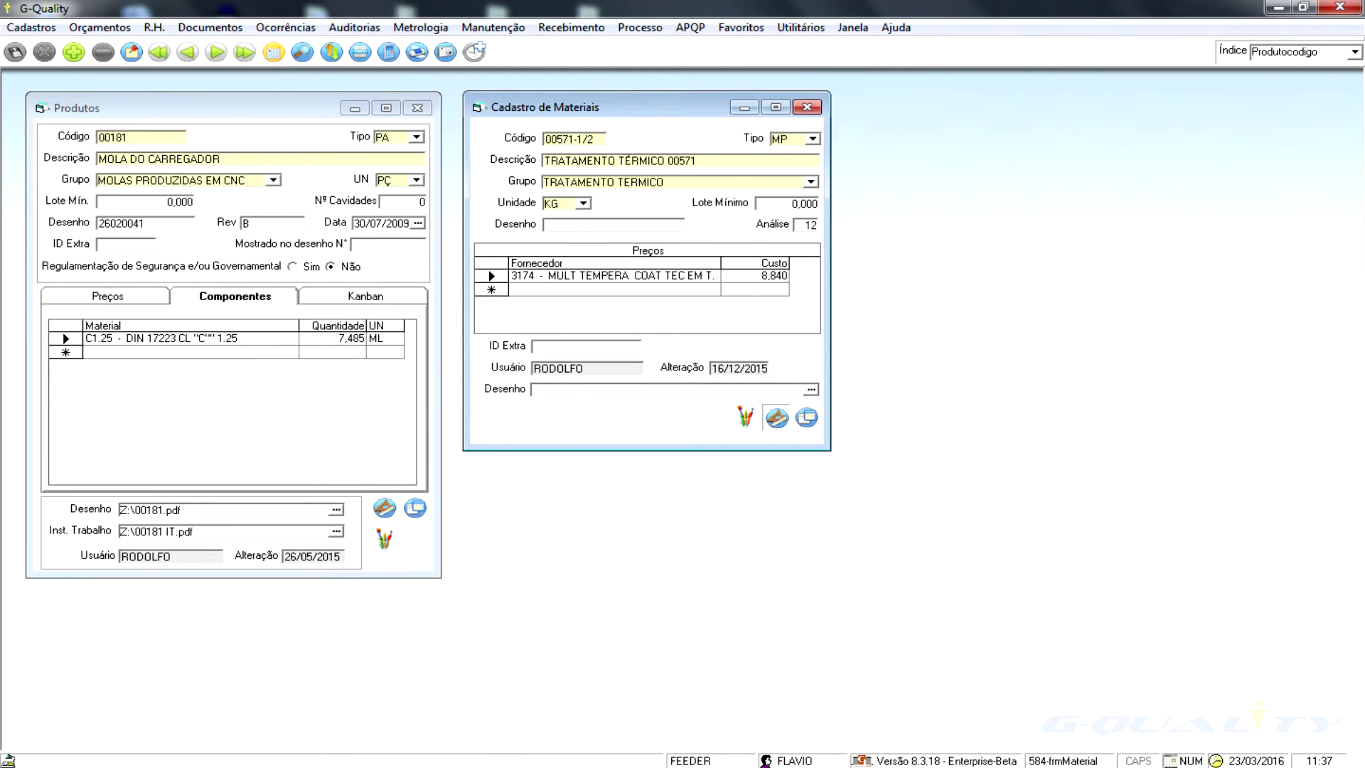
{"action": "left_click_drag", "start_coordinate": [497, 175], "coordinate": [639, 228]}
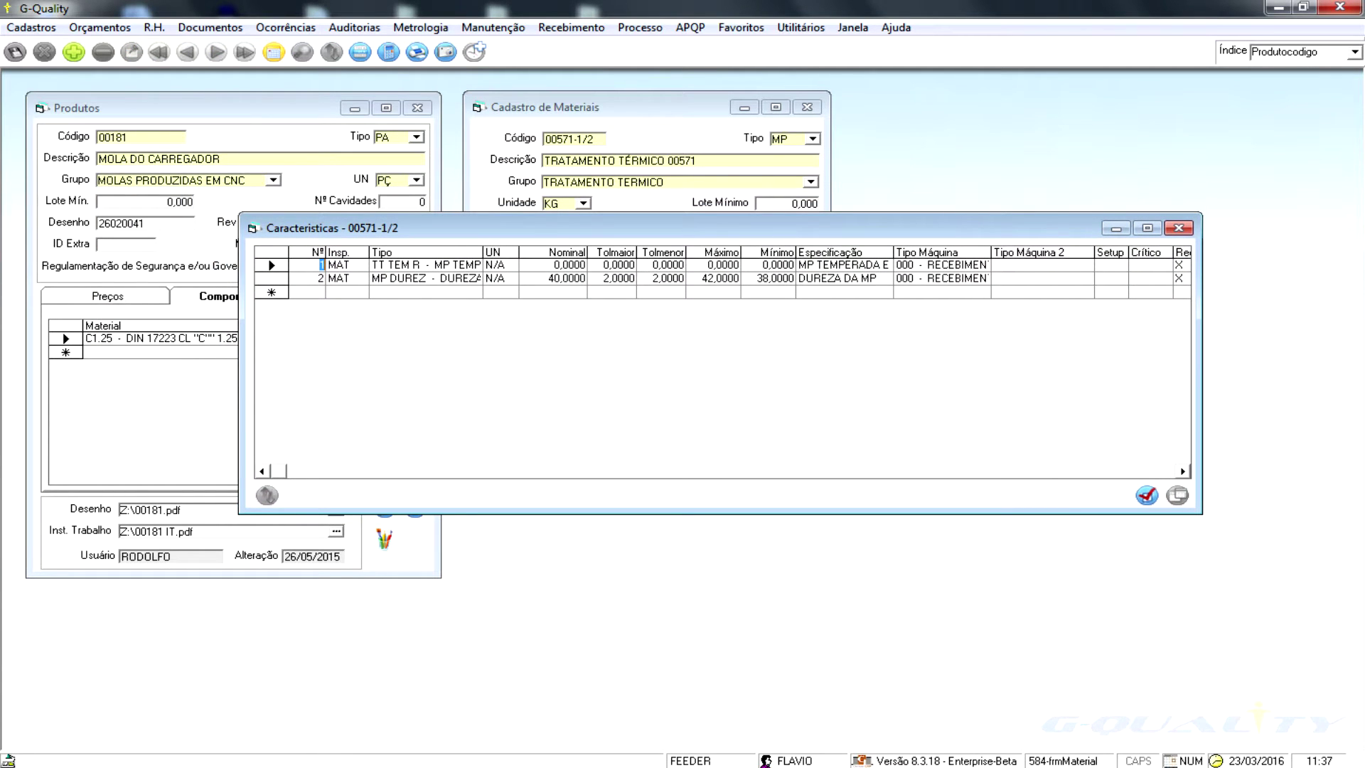
- Select the Nominal, Tolmaior, Tolmenor and Máximo columns of the characteristics list
{"action": "left_click", "coordinate": [567, 252]}
{"action": "left_click", "coordinate": [615, 251]}
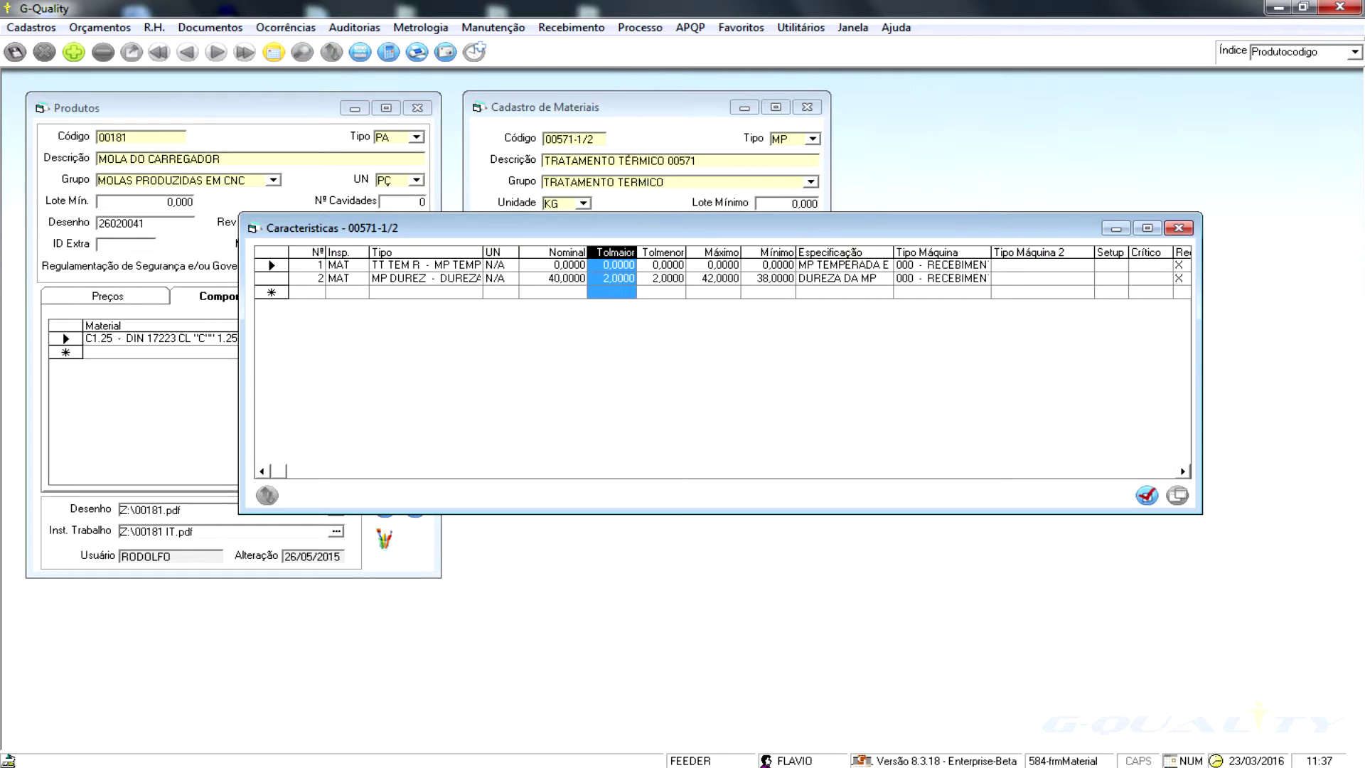
{"action": "left_click", "coordinate": [663, 252]}
{"action": "left_click", "coordinate": [721, 252]}
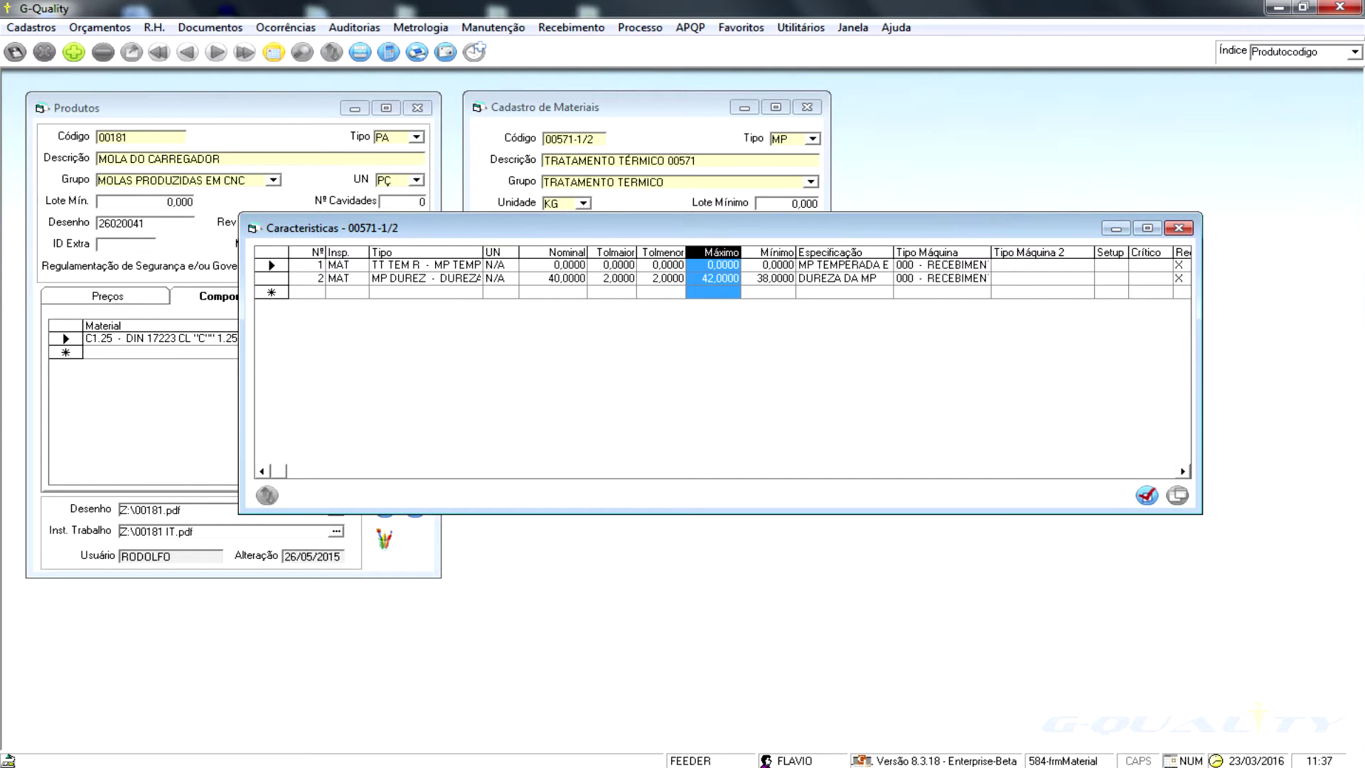
- Close the material characteristics window and bring up the Cadastros product registers list
{"action": "left_click", "coordinate": [1177, 227]}
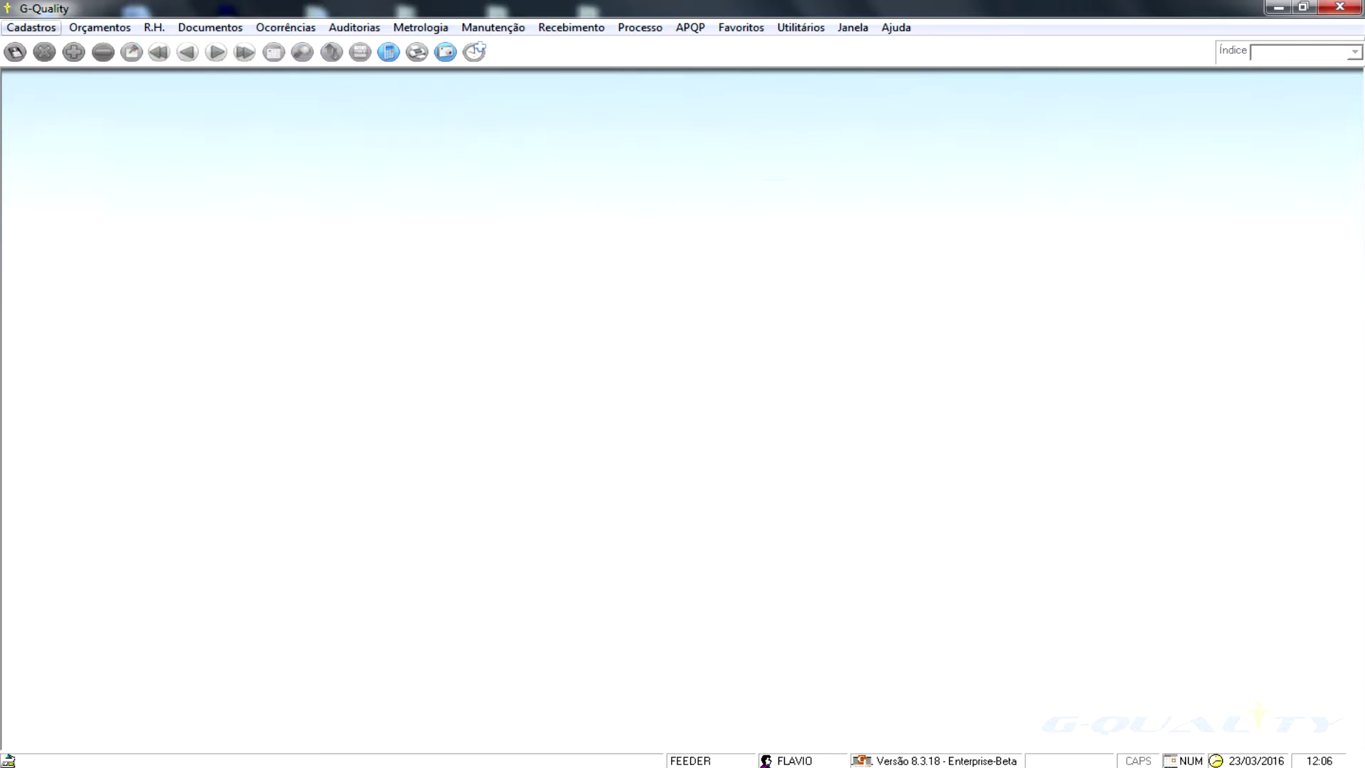
{"action": "left_click", "coordinate": [30, 27]}
{"action": "mouse_move", "coordinate": [55, 68]}
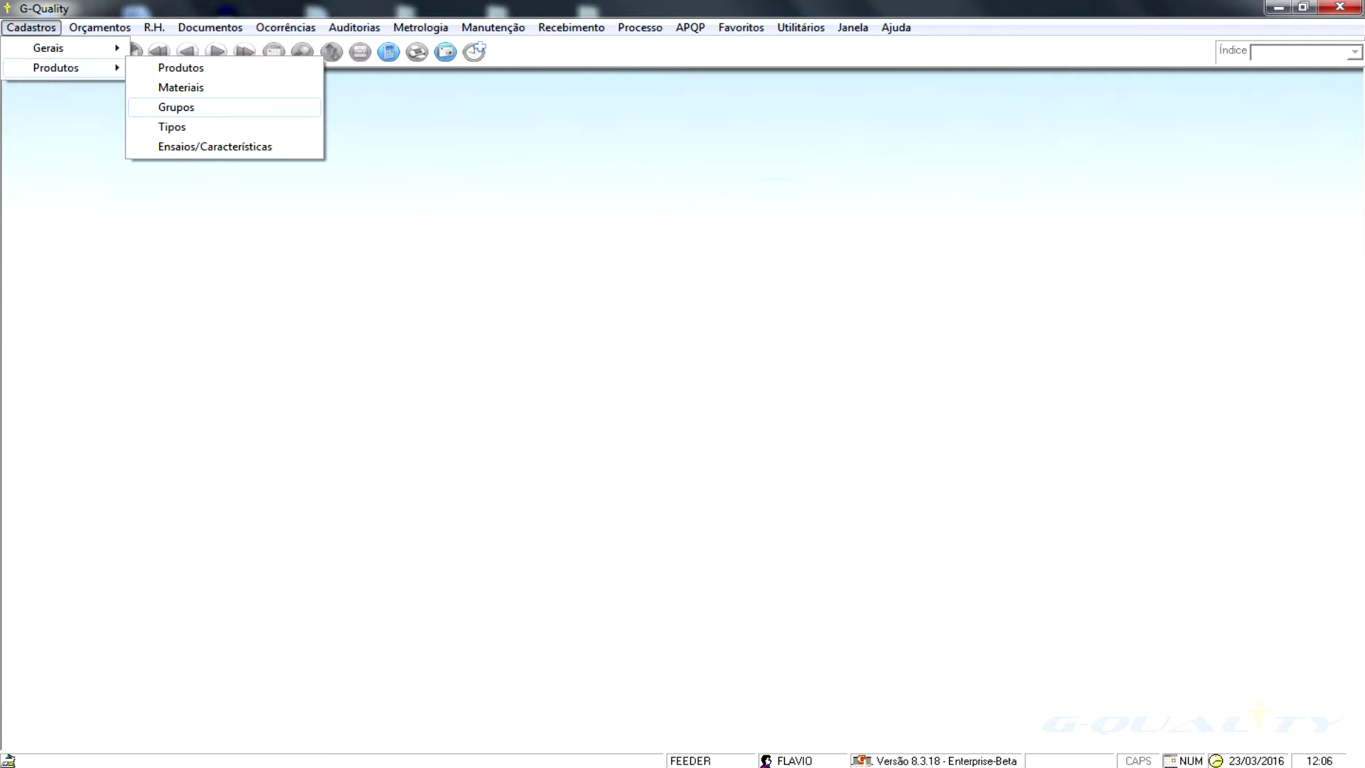
- Open the product groups register and step forward to group A000 - MOLA
{"action": "left_click", "coordinate": [176, 107]}
{"action": "left_click", "coordinate": [216, 51]}
{"action": "left_click", "coordinate": [217, 51]}
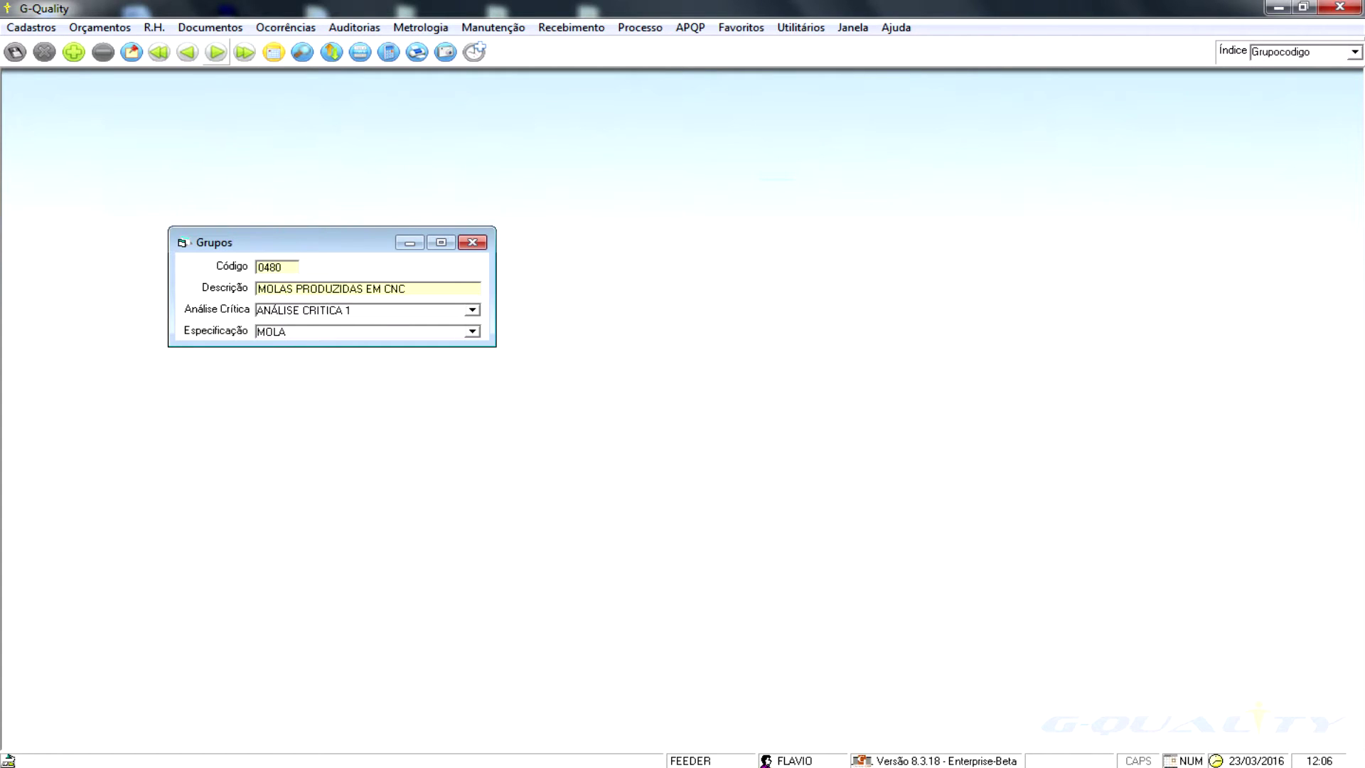
{"action": "left_click", "coordinate": [216, 52]}
{"action": "left_click", "coordinate": [216, 52]}
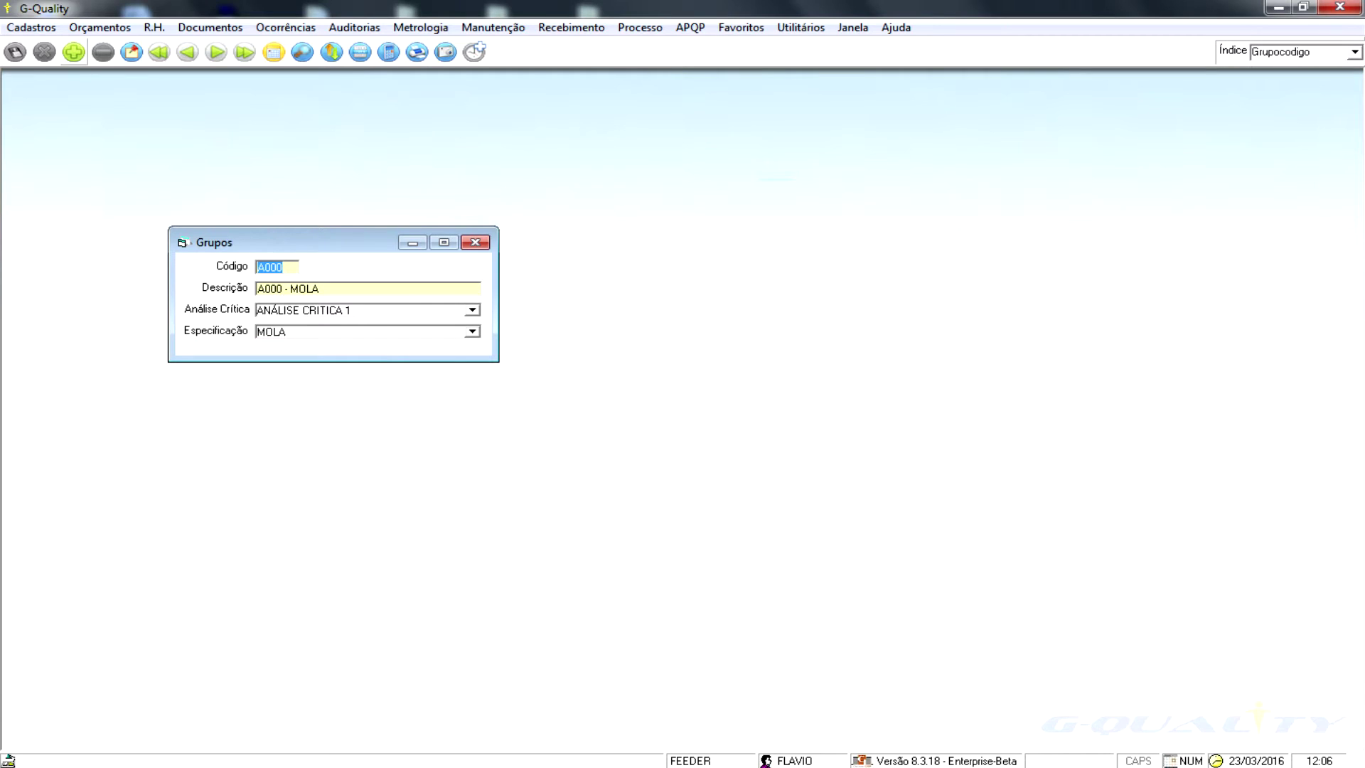
- Open Cadastros > Produtos > Ensaios/Características from the keyboard
{"action": "key", "text": "alt+c"}
{"action": "key", "text": "Down"}
{"action": "key", "text": "Right"}
{"action": "key", "text": "Up"}
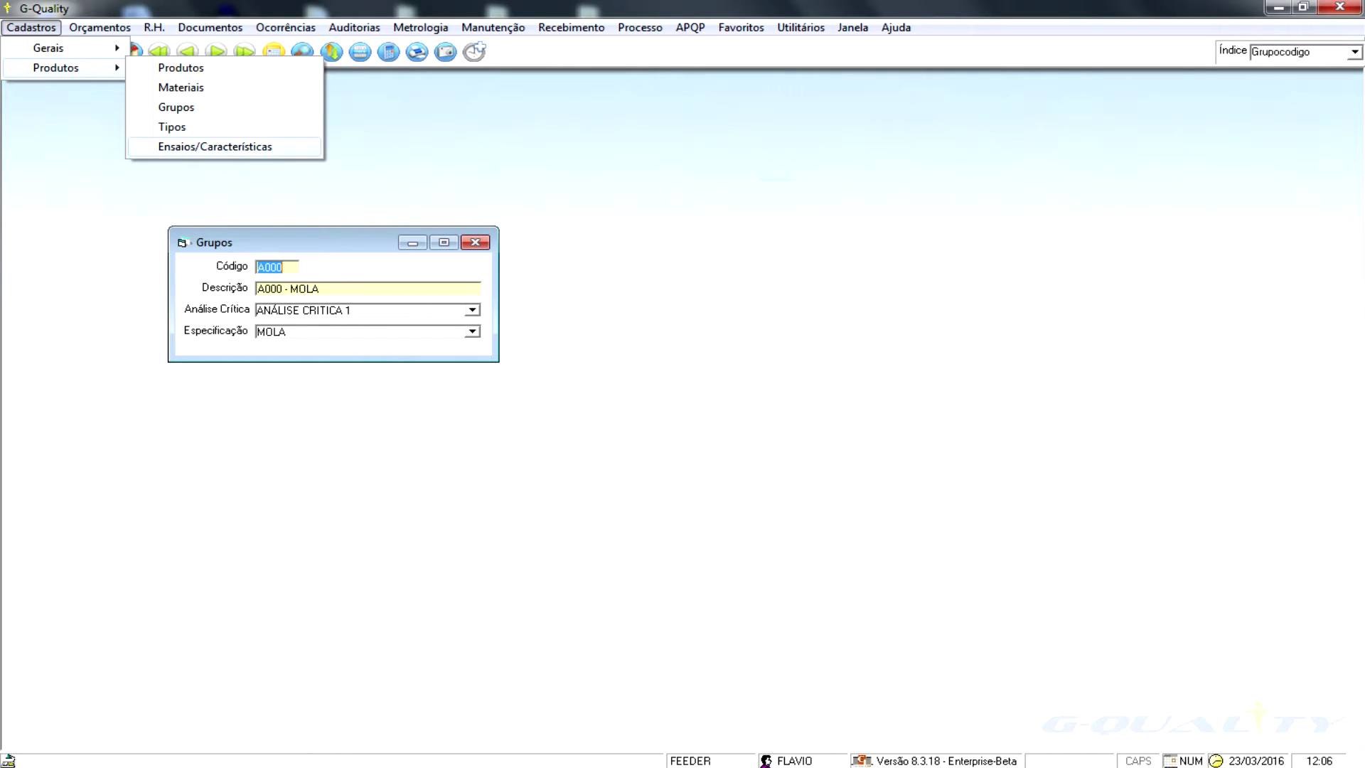
{"action": "key", "text": "Return"}
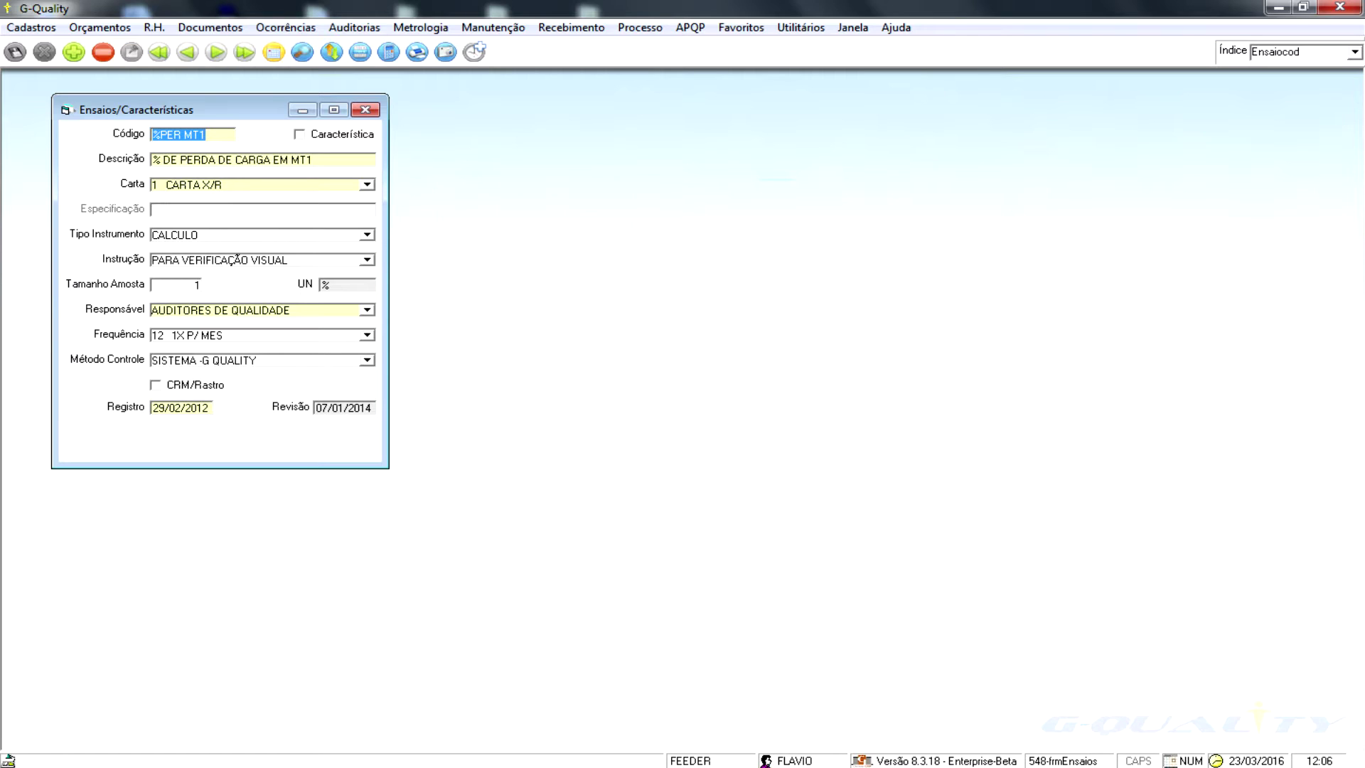
- Step through test records to 01059A and keep CARTA DE TEXTO as its chart type
{"action": "key", "text": "Tab"}
{"action": "key", "text": "End"}
{"action": "left_click", "coordinate": [216, 51]}
{"action": "left_click", "coordinate": [216, 52]}
{"action": "left_click", "coordinate": [216, 52]}
{"action": "left_click", "coordinate": [216, 52]}
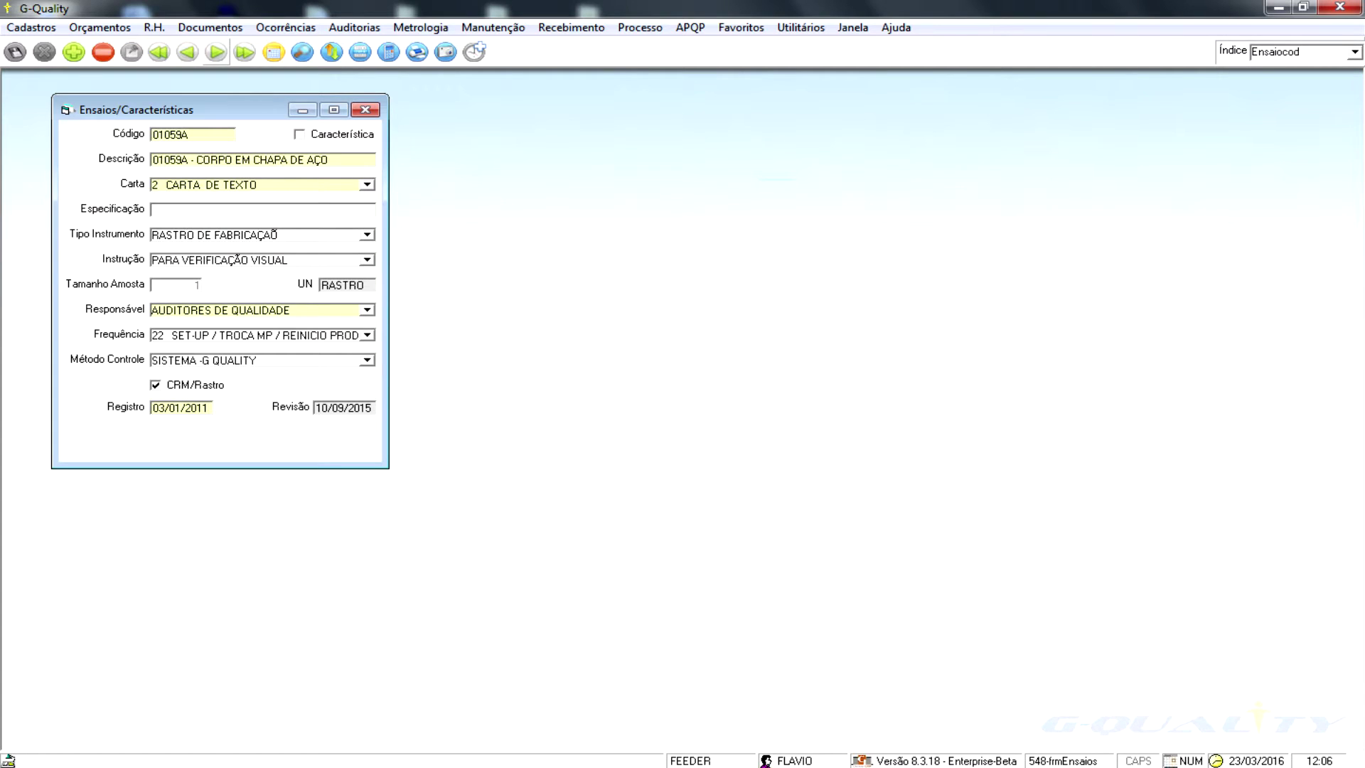
{"action": "left_click", "coordinate": [367, 185]}
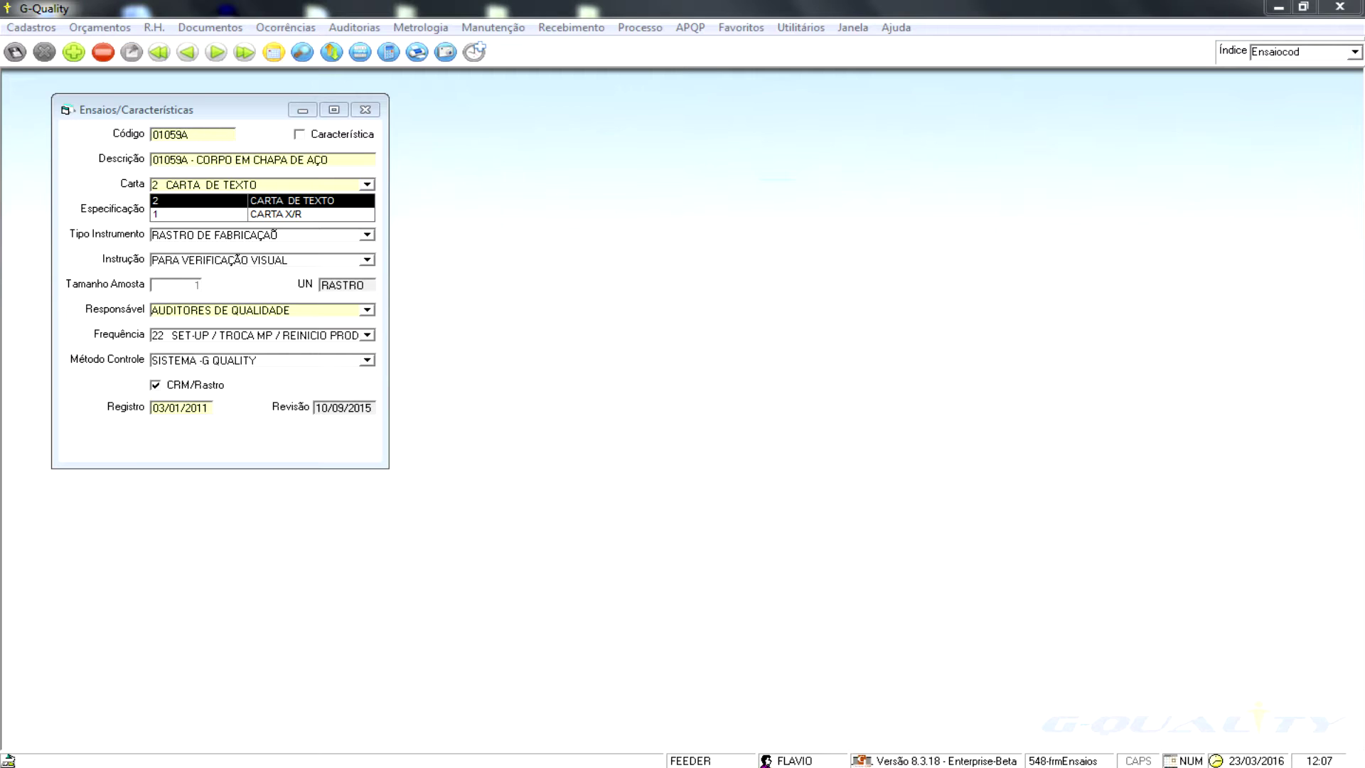
{"action": "key", "text": "Return"}
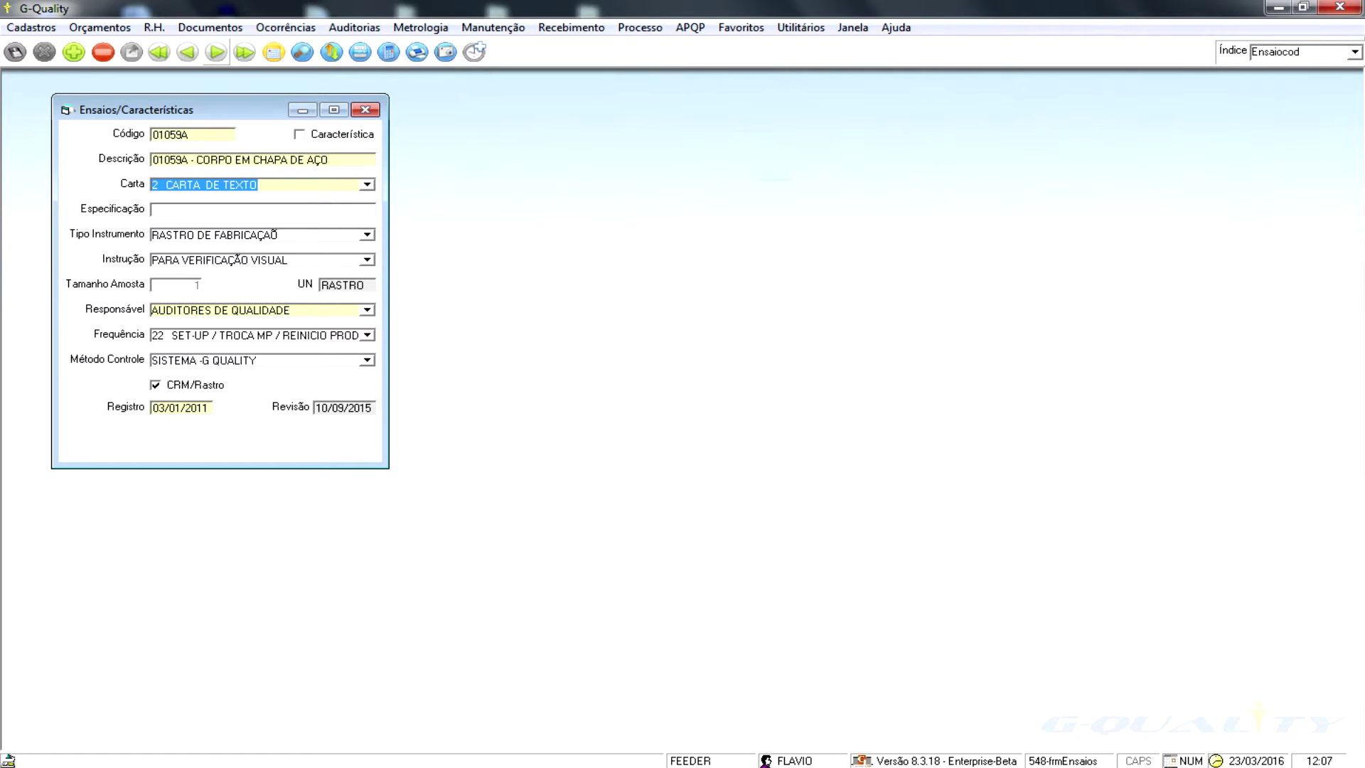
- Advance to test 02980Z - CABLE CLIP, then close the Ensaios/Características register
{"action": "left_click", "coordinate": [217, 51]}
{"action": "left_click", "coordinate": [216, 52]}
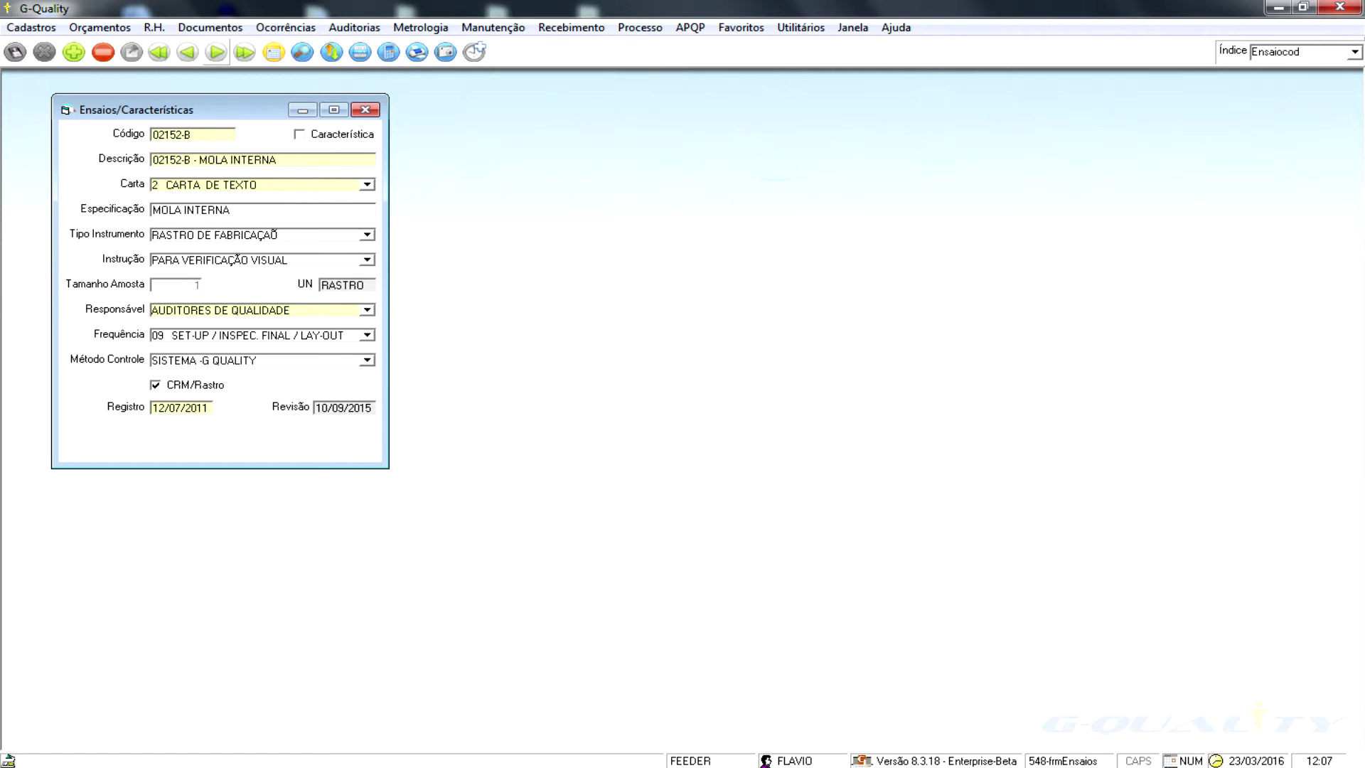
{"action": "left_click", "coordinate": [217, 52]}
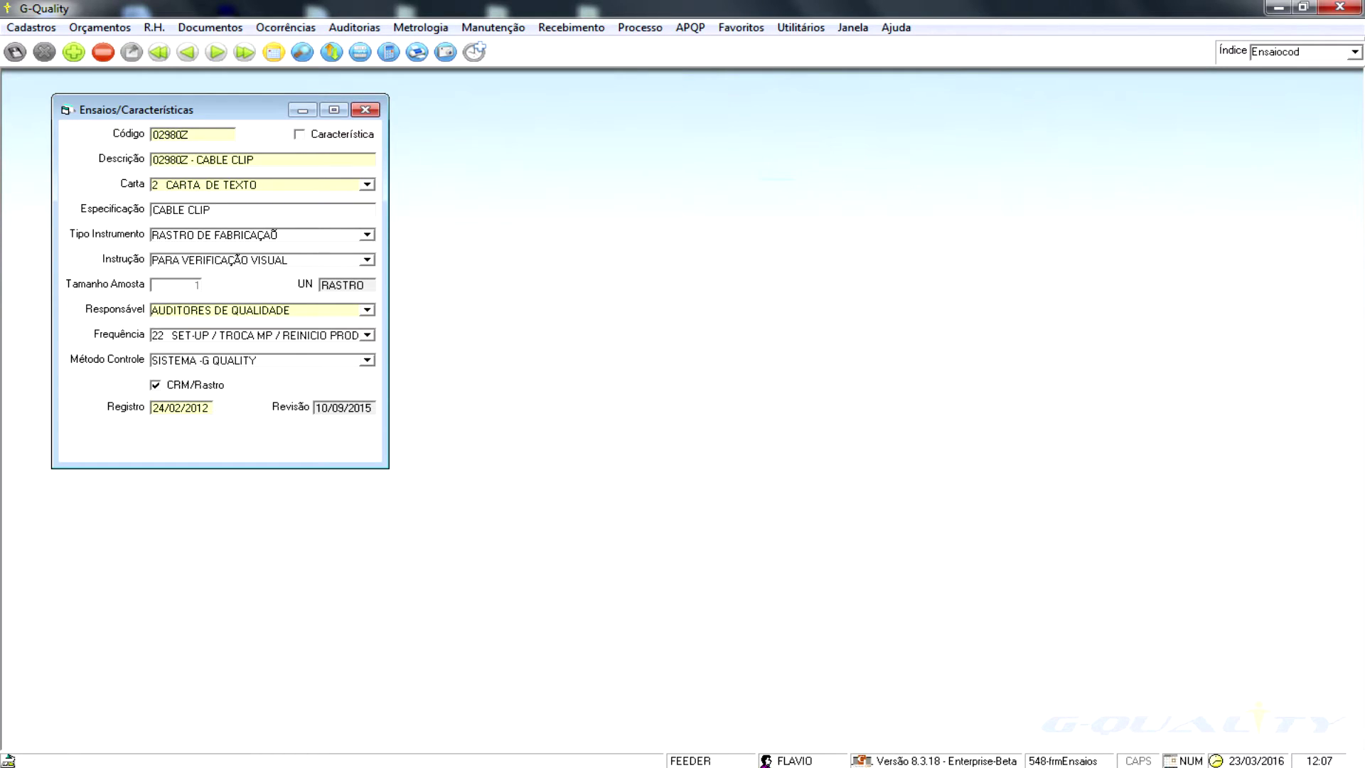
{"action": "left_click", "coordinate": [365, 110]}
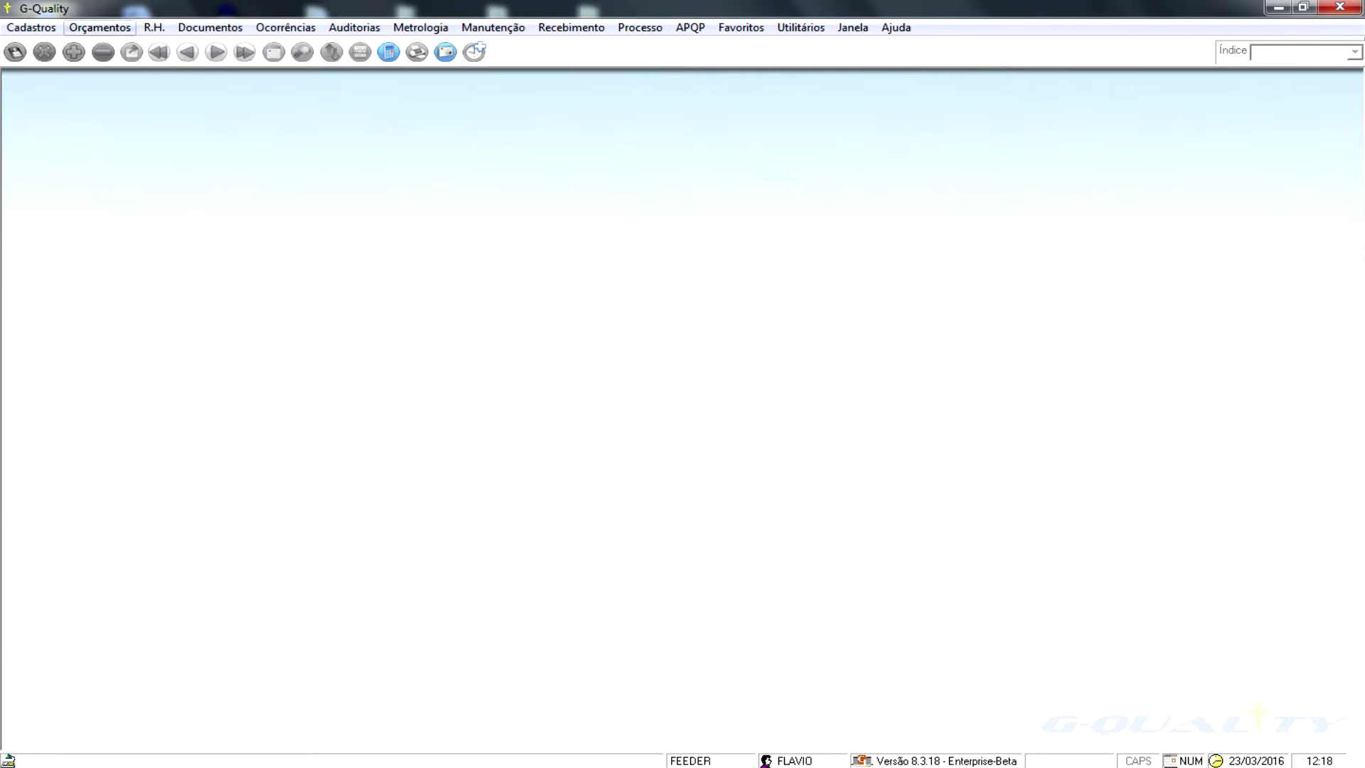
- Open Orçamentos > Orçamentos to show quote 27 for MOLA with its critical analysis
{"action": "left_click", "coordinate": [99, 27]}
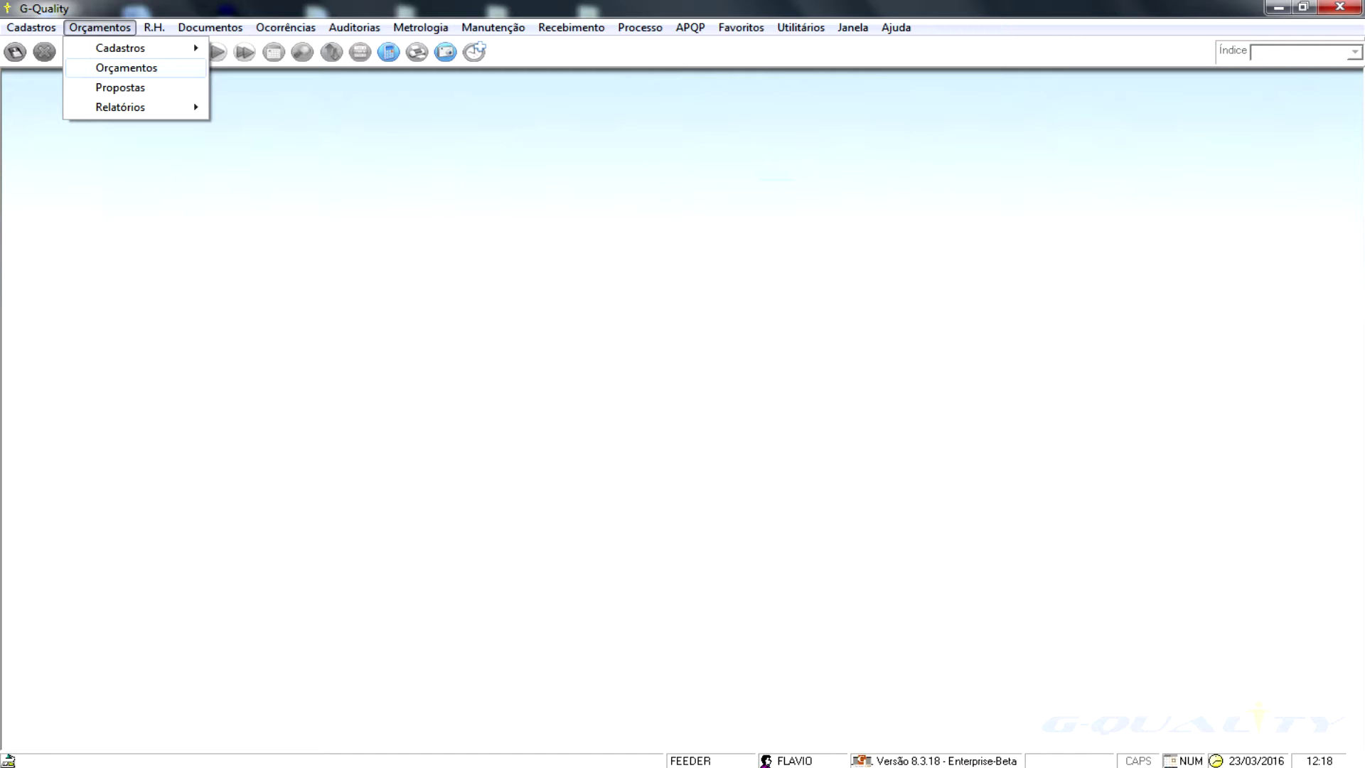
{"action": "key", "text": "Return"}
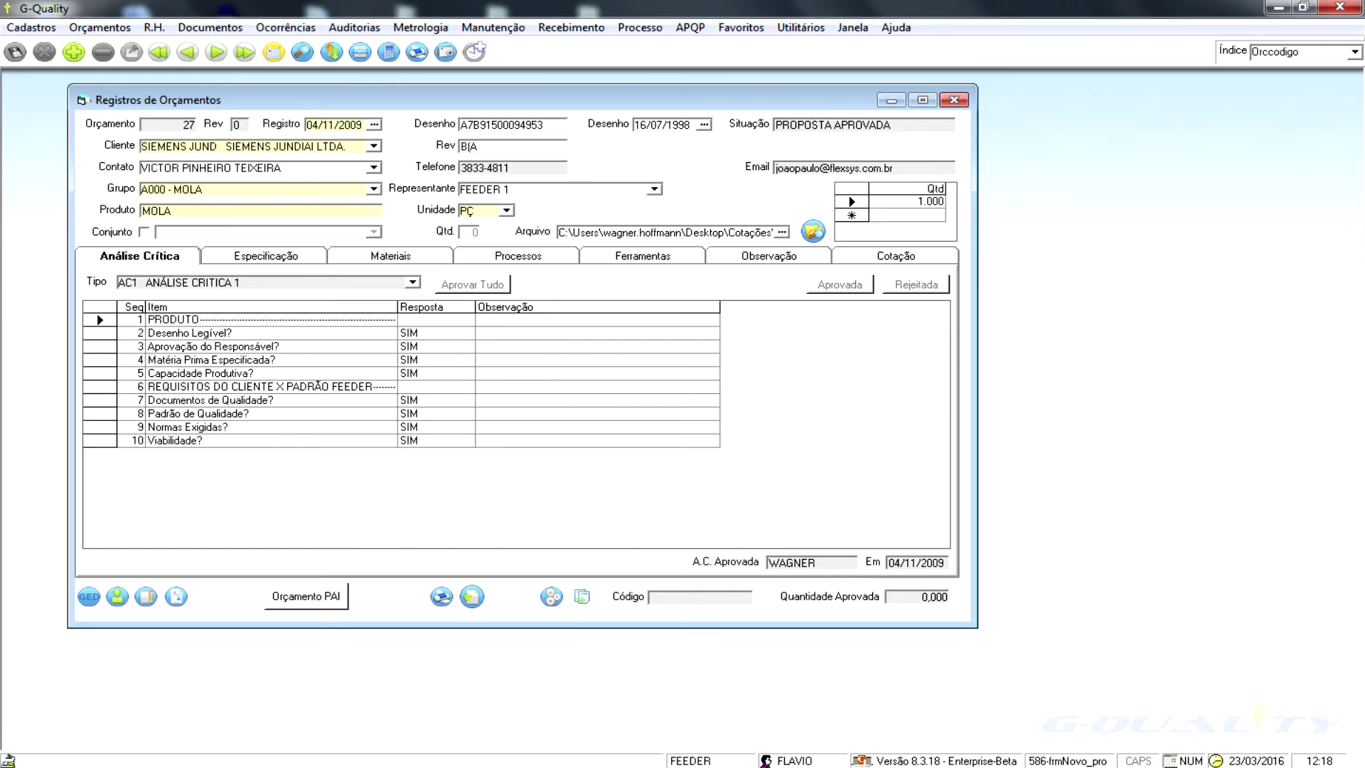
- Jump to the latest quote, 7.573 for PORCA M6X1,00, and show its Especificação dimensions
{"action": "left_click", "coordinate": [244, 52]}
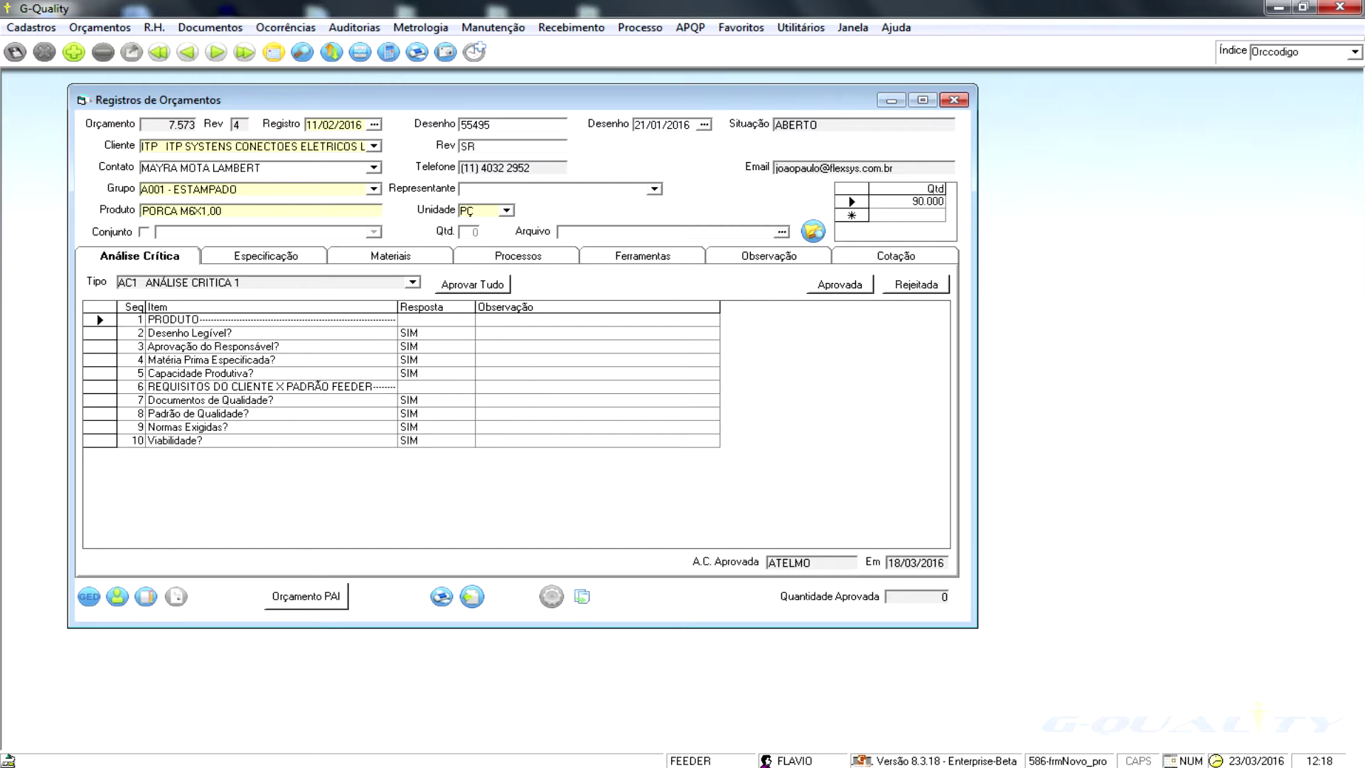
{"action": "left_click", "coordinate": [264, 255]}
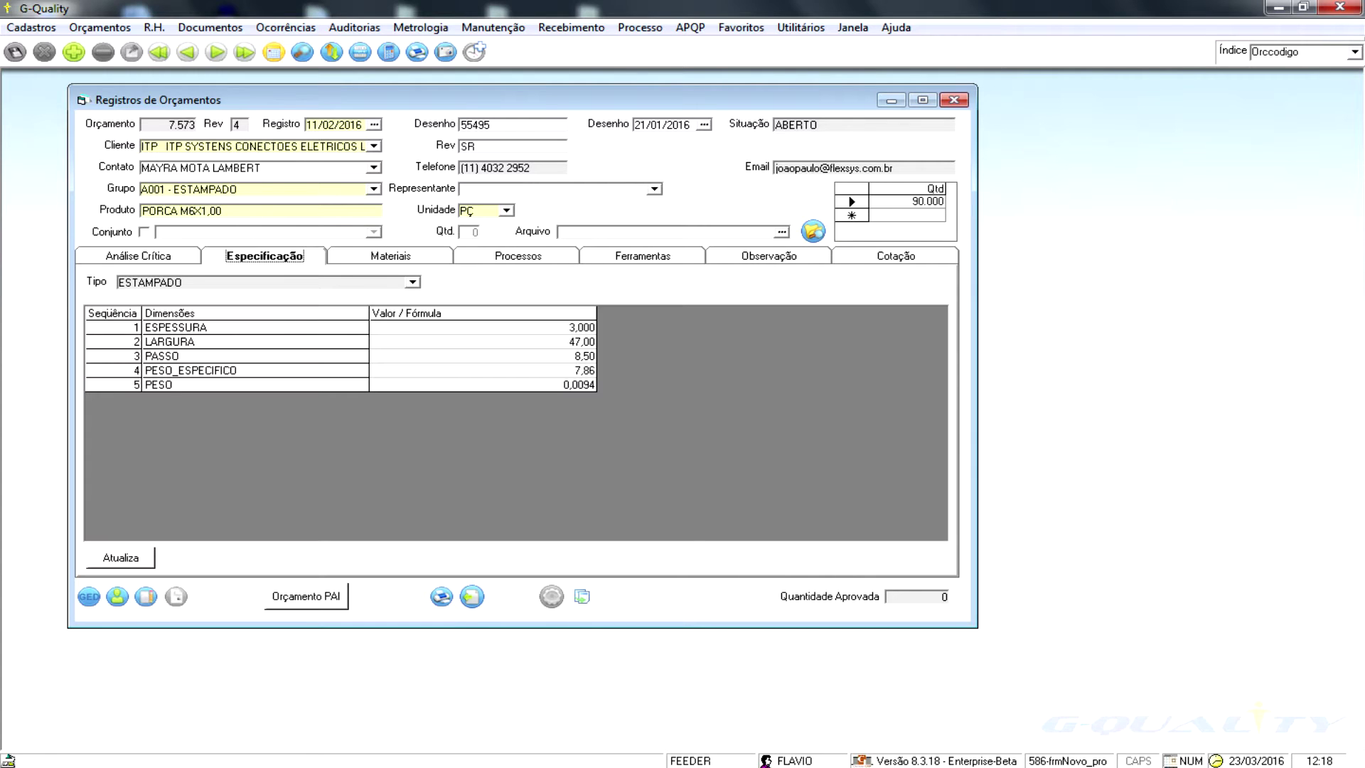
- Show quote 7.573's Materiais, Processos and Ferramentas sections in turn
{"action": "left_click", "coordinate": [391, 256]}
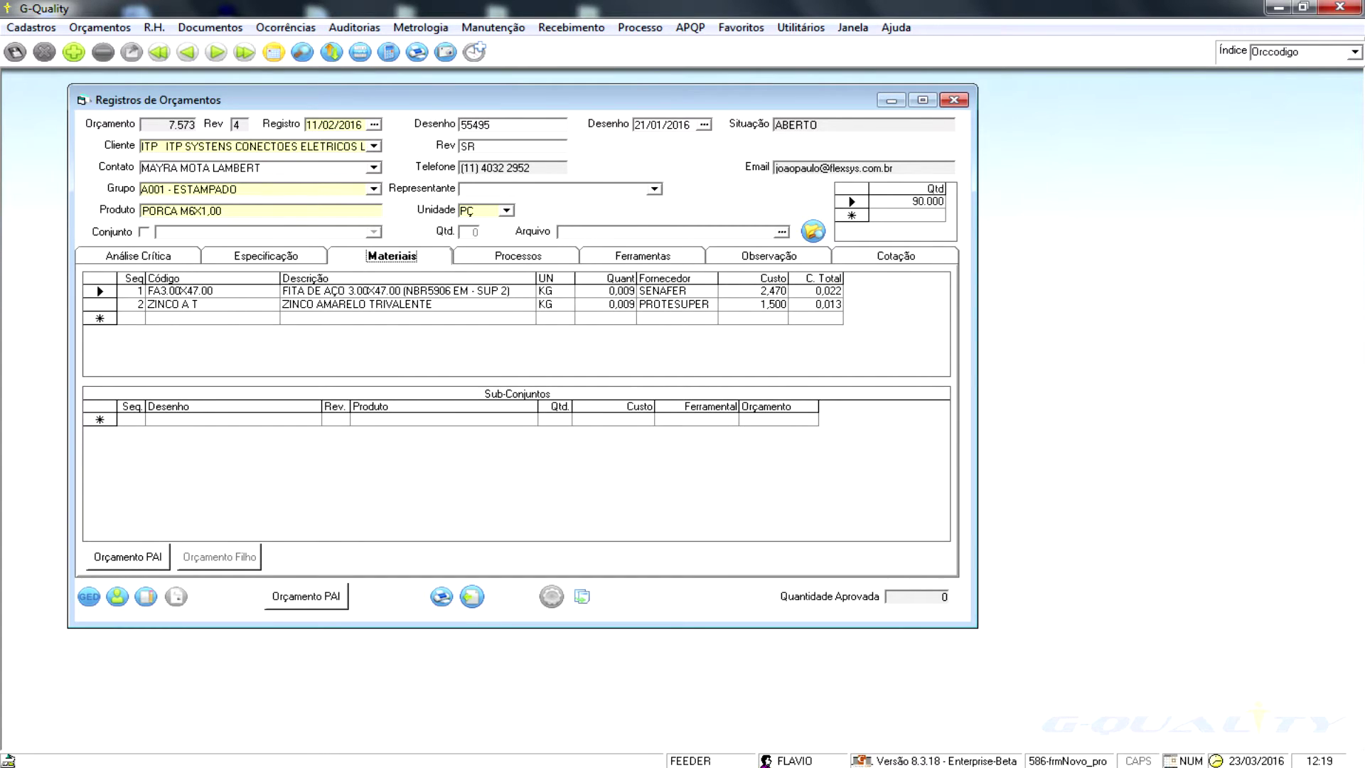
{"action": "left_click", "coordinate": [517, 255]}
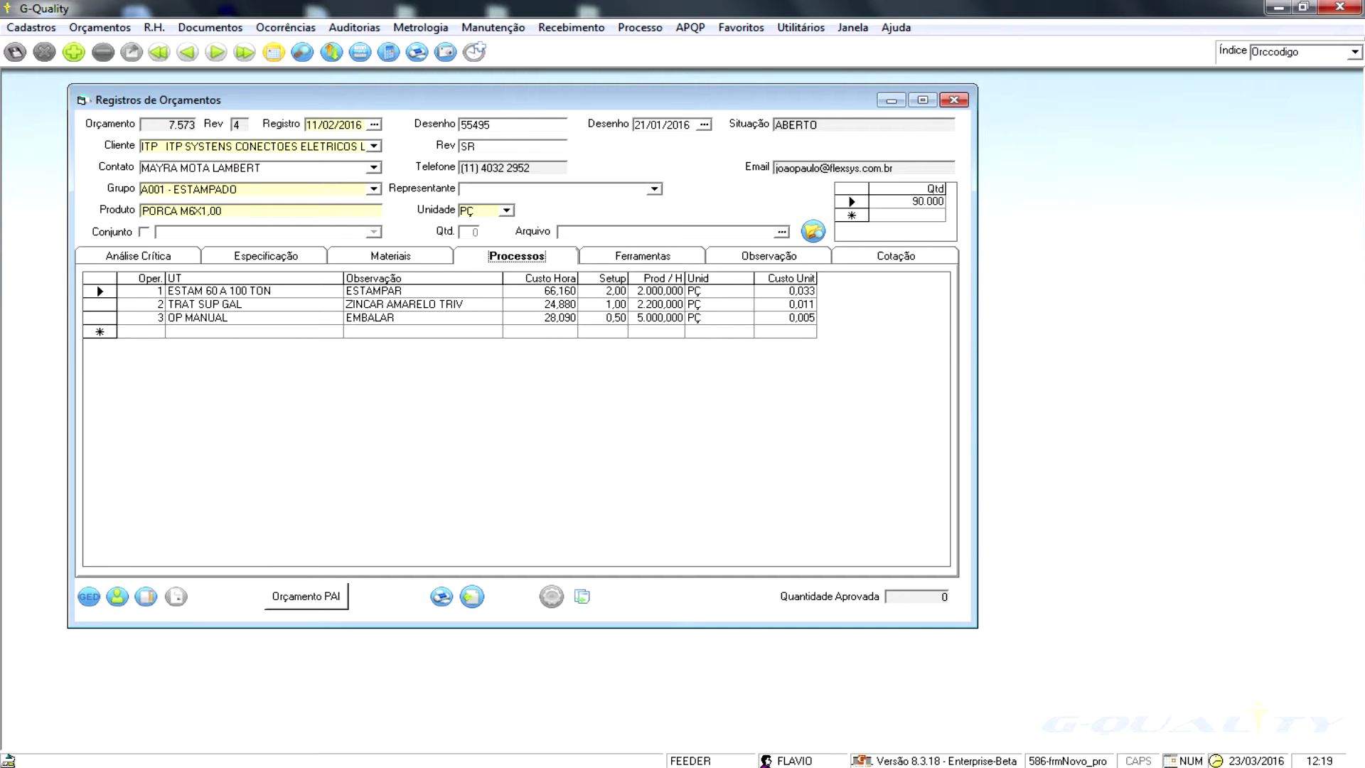
{"action": "left_click", "coordinate": [642, 255]}
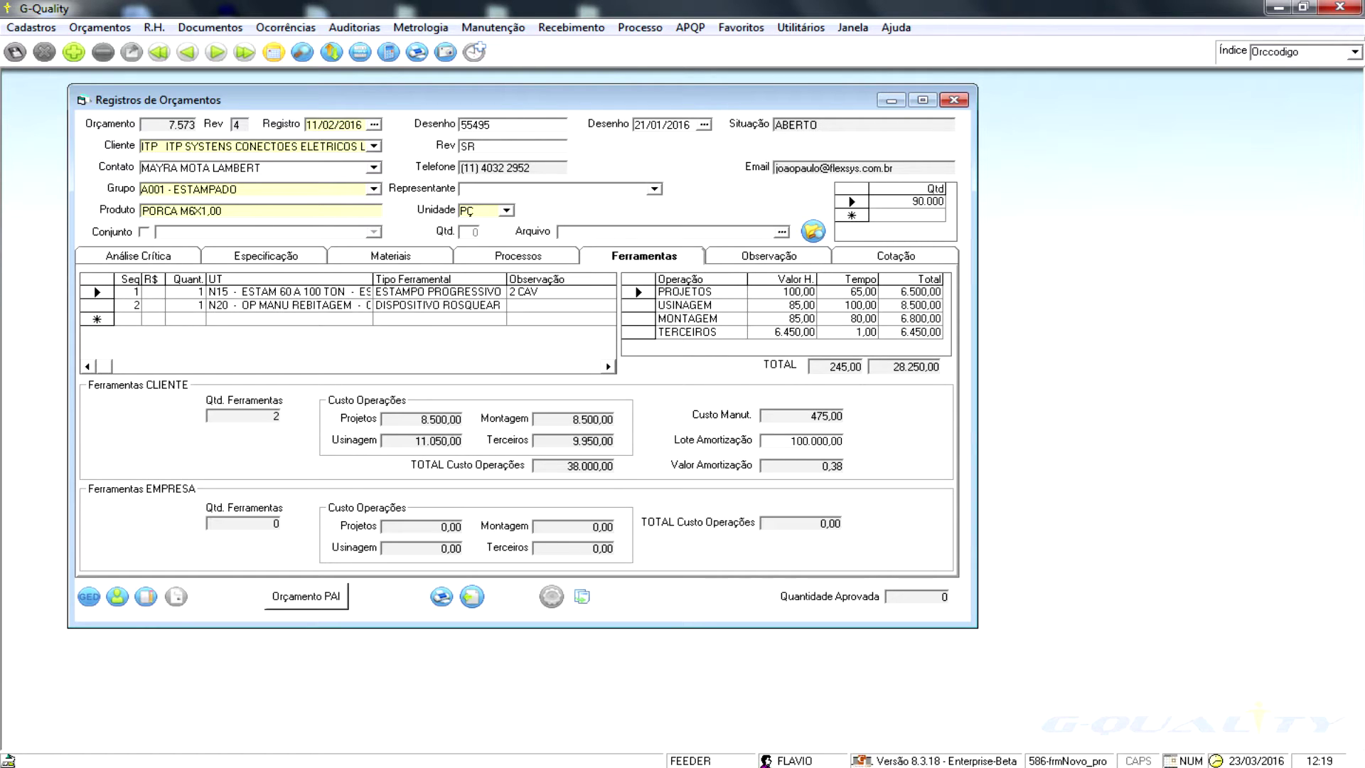
- Select the stamping die and step through the operation cost rows down to TERCEIROS
{"action": "left_click", "coordinate": [97, 292]}
{"action": "left_click", "coordinate": [638, 292]}
{"action": "key", "text": "Down"}
{"action": "key", "text": "Down"}
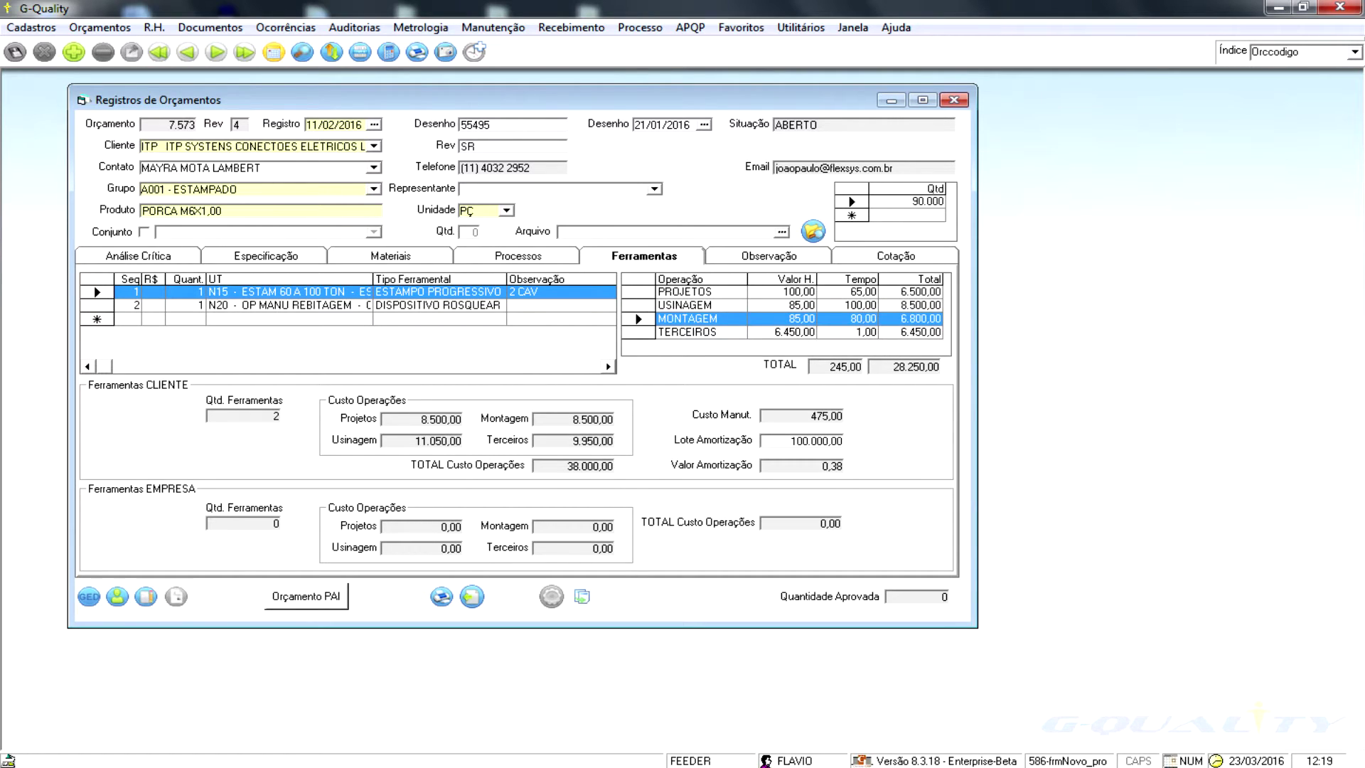
{"action": "key", "text": "Down"}
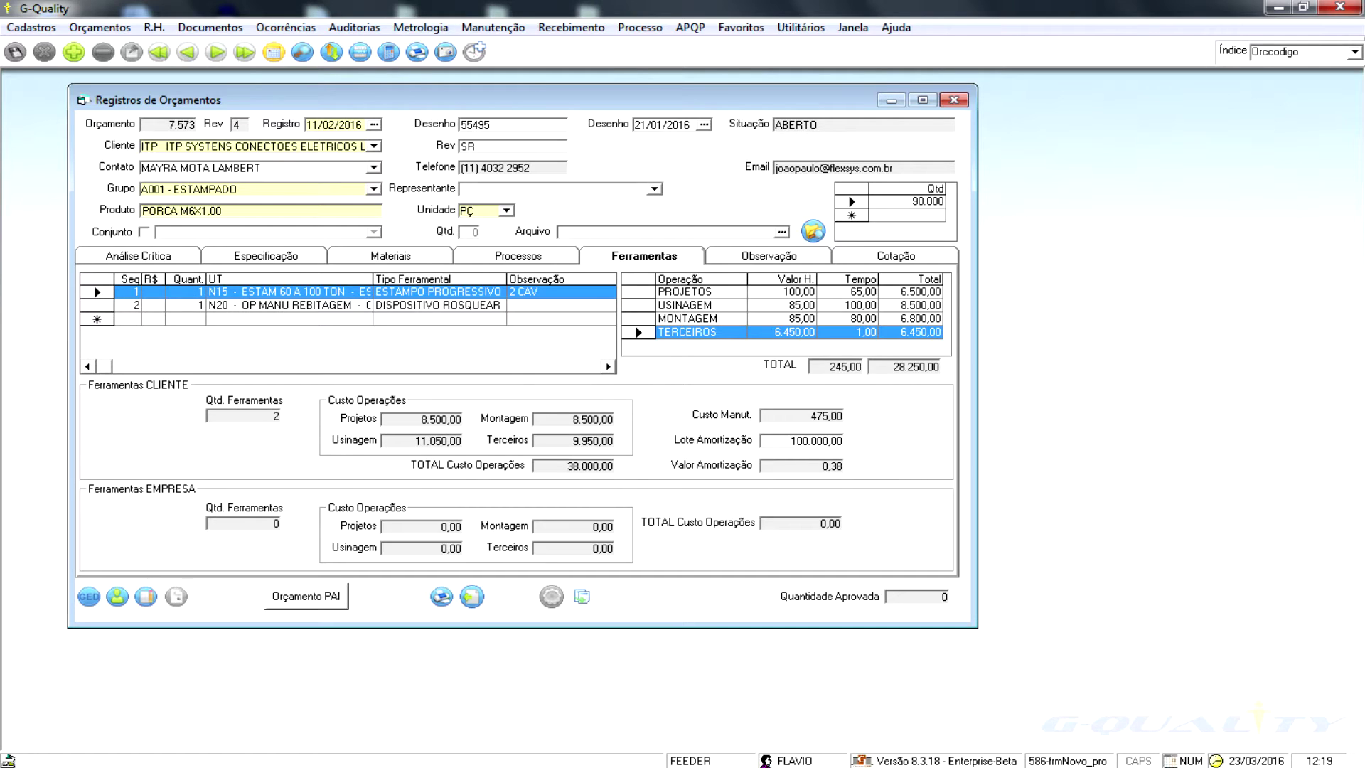
- Check the quote's empty Observação notes, then show its Cotação pricing breakdown
{"action": "left_click", "coordinate": [768, 256]}
{"action": "left_click", "coordinate": [83, 295]}
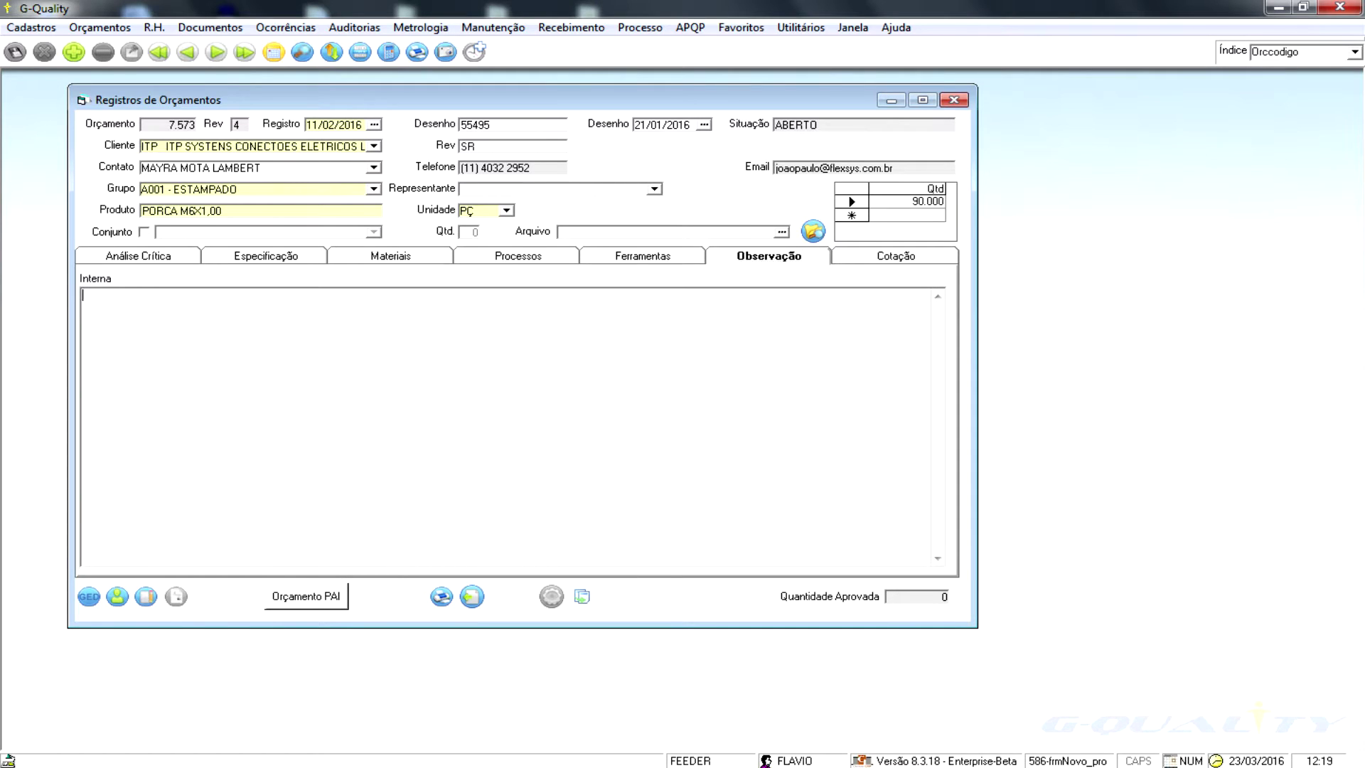
{"action": "left_click", "coordinate": [895, 256]}
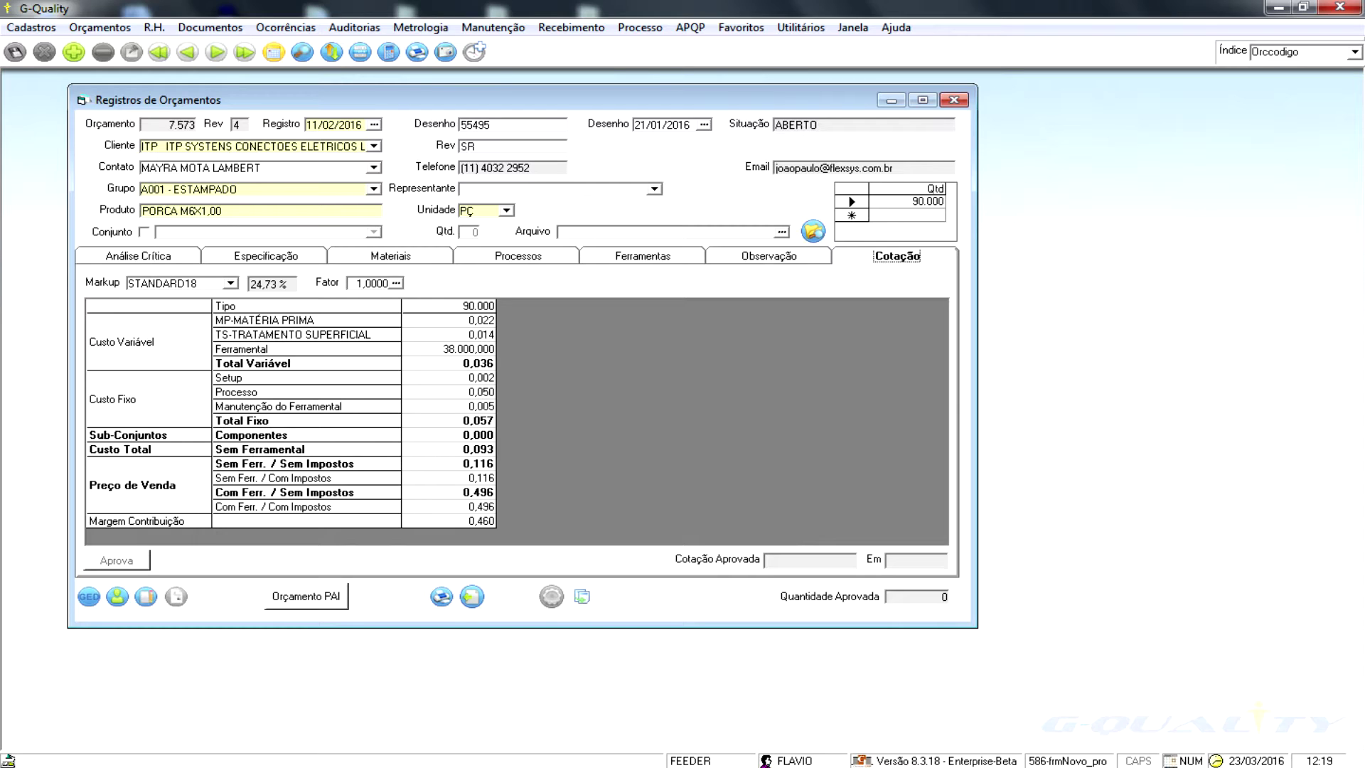
- Select the 24,73 % markup, then browse the STANDARD18 and STANDARD12 markup definitions and close them
{"action": "left_click", "coordinate": [251, 284]}
{"action": "left_click_drag", "start_coordinate": [250, 283], "coordinate": [290, 284]}
{"action": "left_click", "coordinate": [100, 28]}
{"action": "mouse_move", "coordinate": [121, 48]}
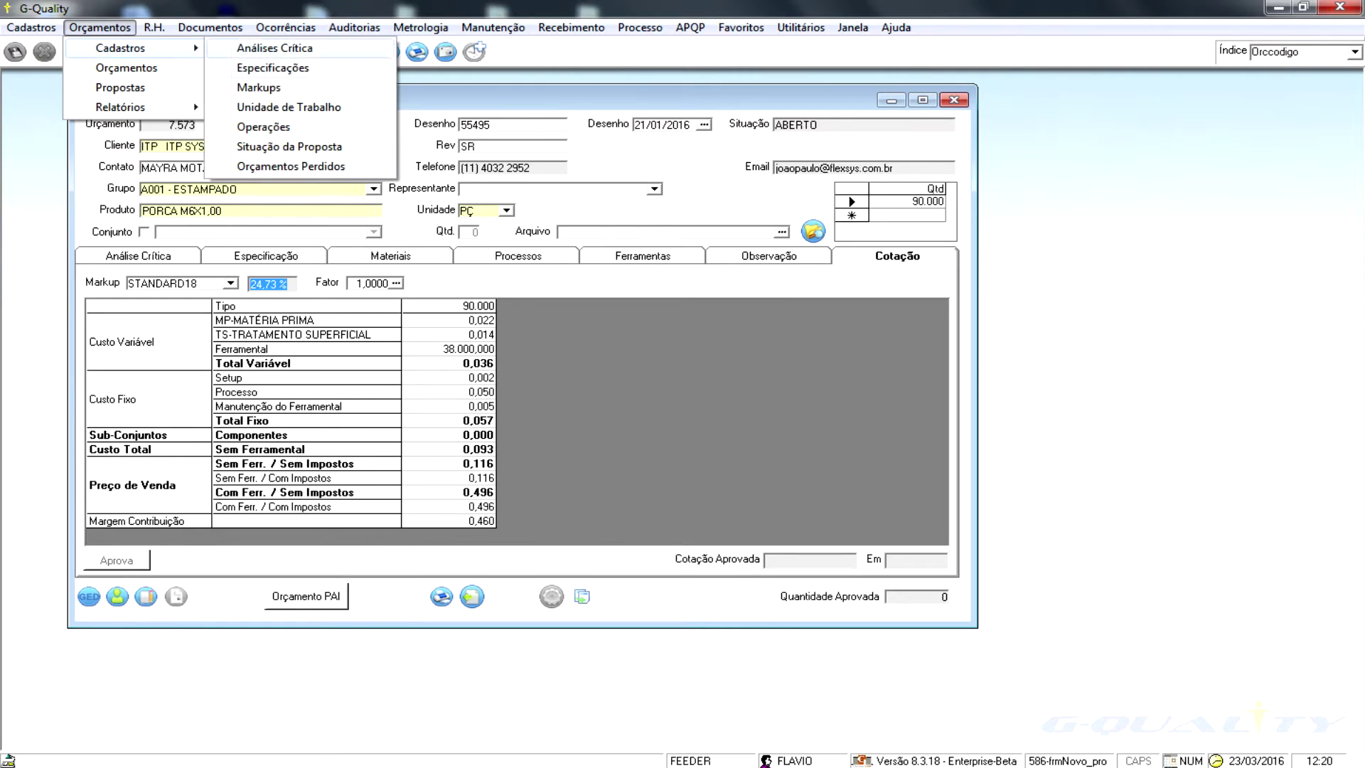
{"action": "left_click", "coordinate": [259, 88]}
{"action": "left_click_drag", "start_coordinate": [320, 287], "coordinate": [241, 164]}
{"action": "left_click", "coordinate": [216, 52]}
{"action": "left_click", "coordinate": [216, 51]}
{"action": "left_click", "coordinate": [216, 51]}
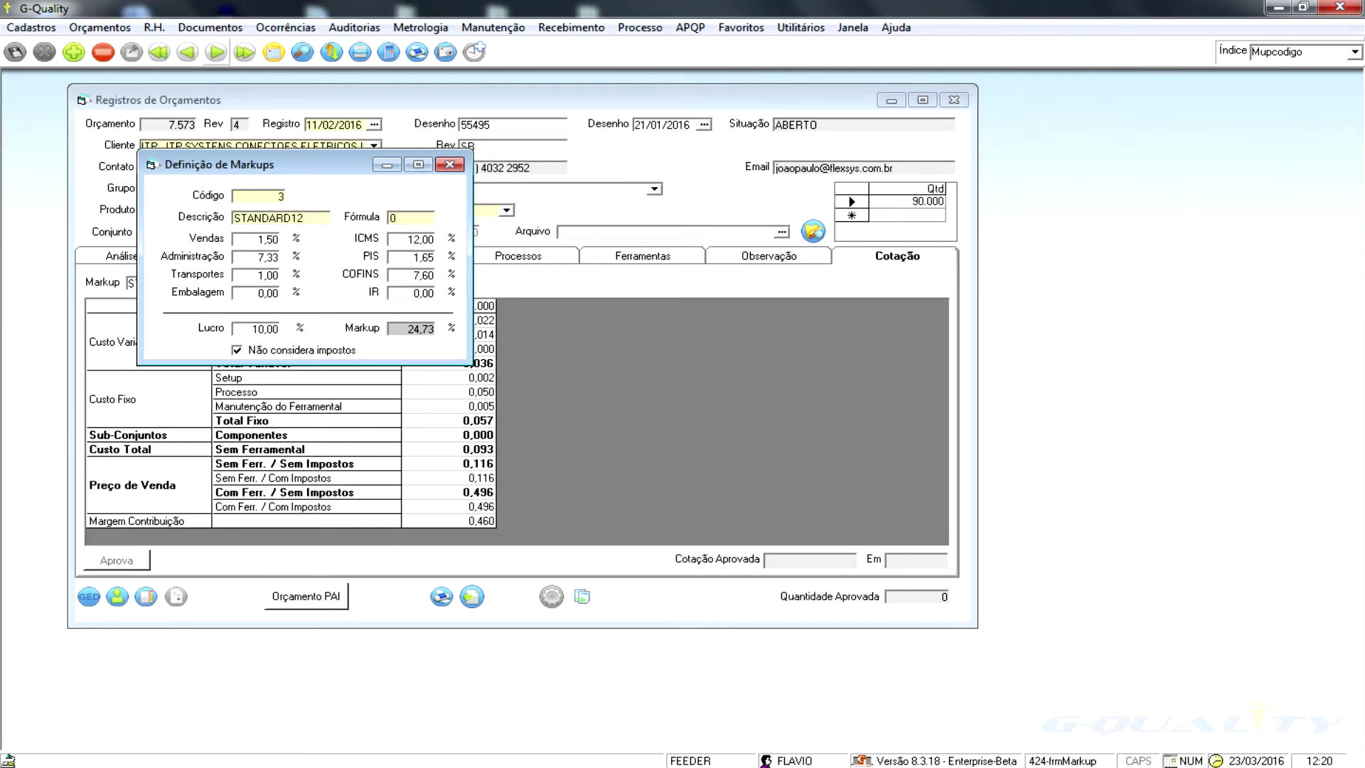
{"action": "left_click", "coordinate": [449, 164]}
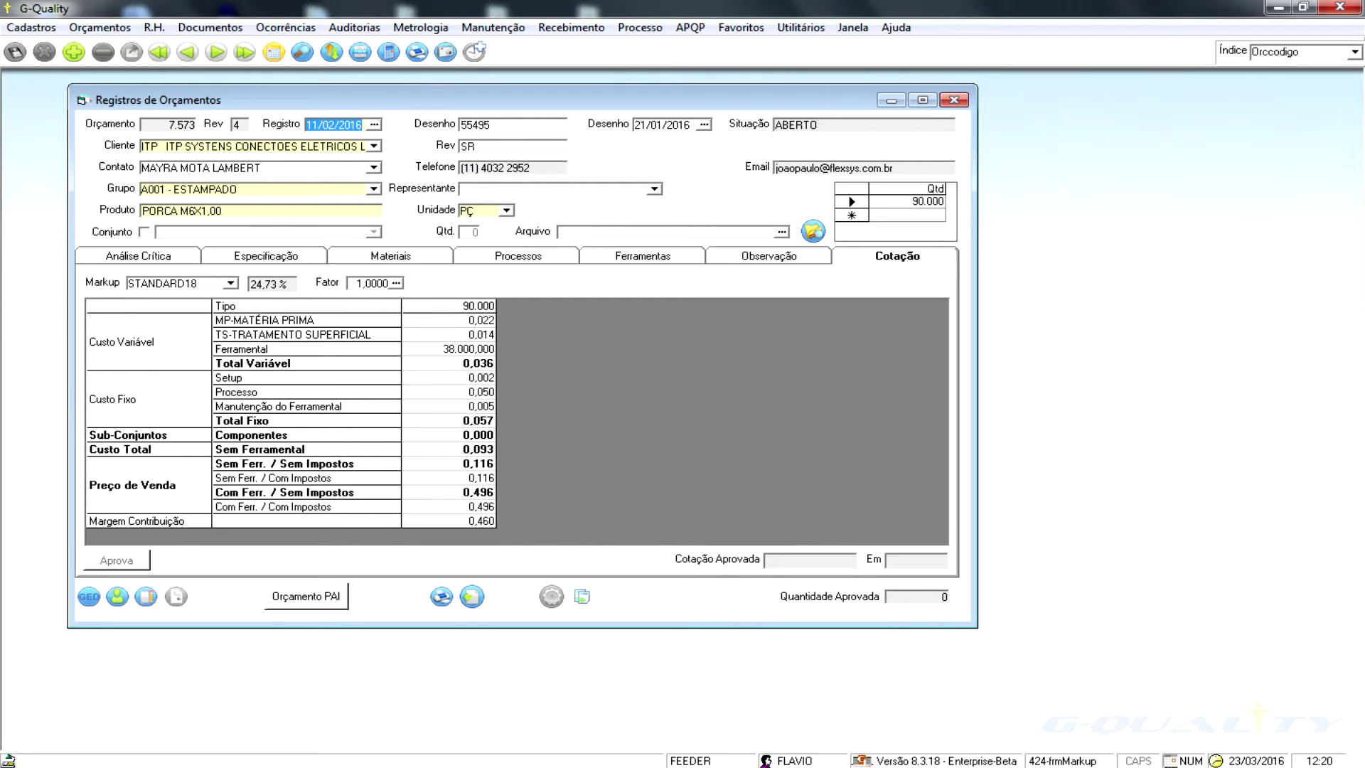
- Step back through earlier quotes 7.570, 7.569 and 7.567 to quote 7.566 for FIAT
{"action": "key", "text": "Tab"}
{"action": "key", "text": "Tab"}
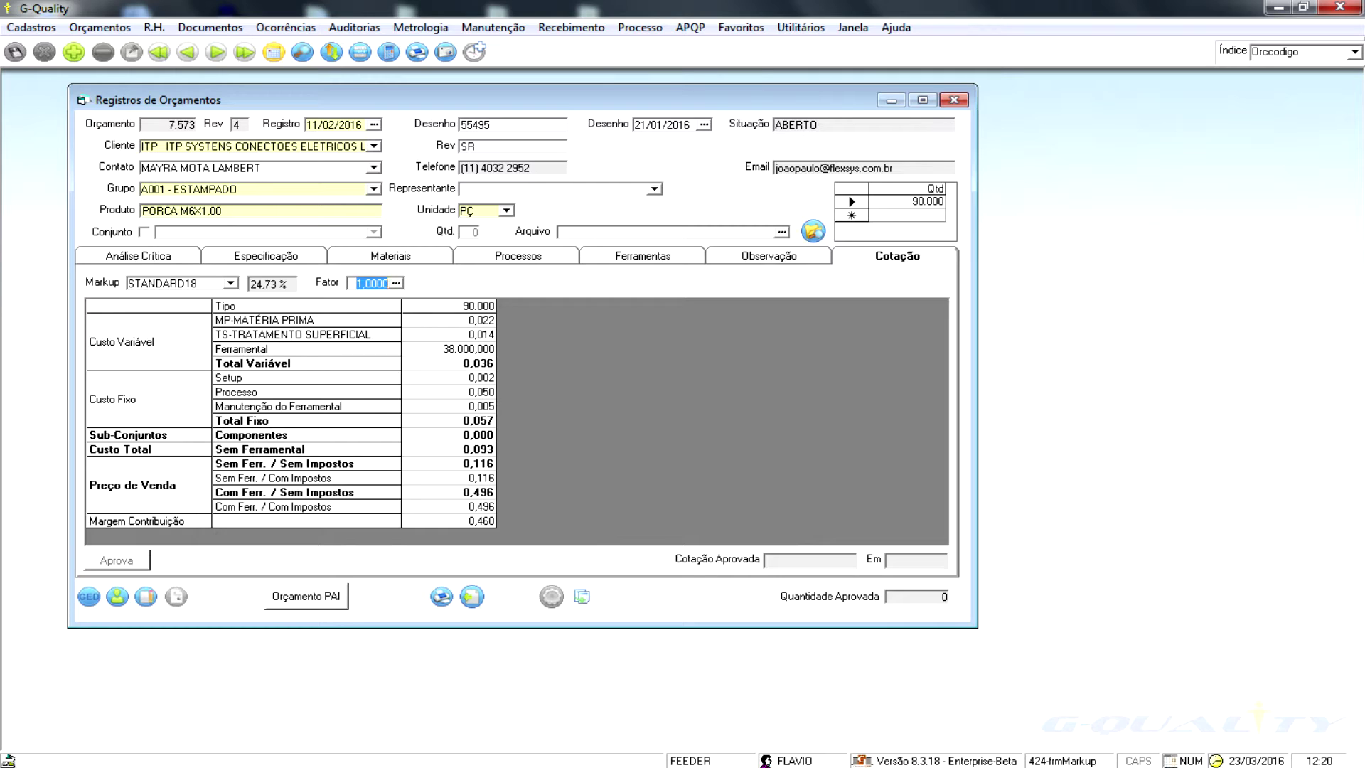
{"action": "left_click", "coordinate": [216, 52]}
{"action": "left_click", "coordinate": [188, 52]}
{"action": "left_click", "coordinate": [188, 52]}
{"action": "left_click", "coordinate": [188, 52]}
{"action": "left_click", "coordinate": [187, 51]}
{"action": "left_click", "coordinate": [188, 52]}
{"action": "left_click", "coordinate": [188, 52]}
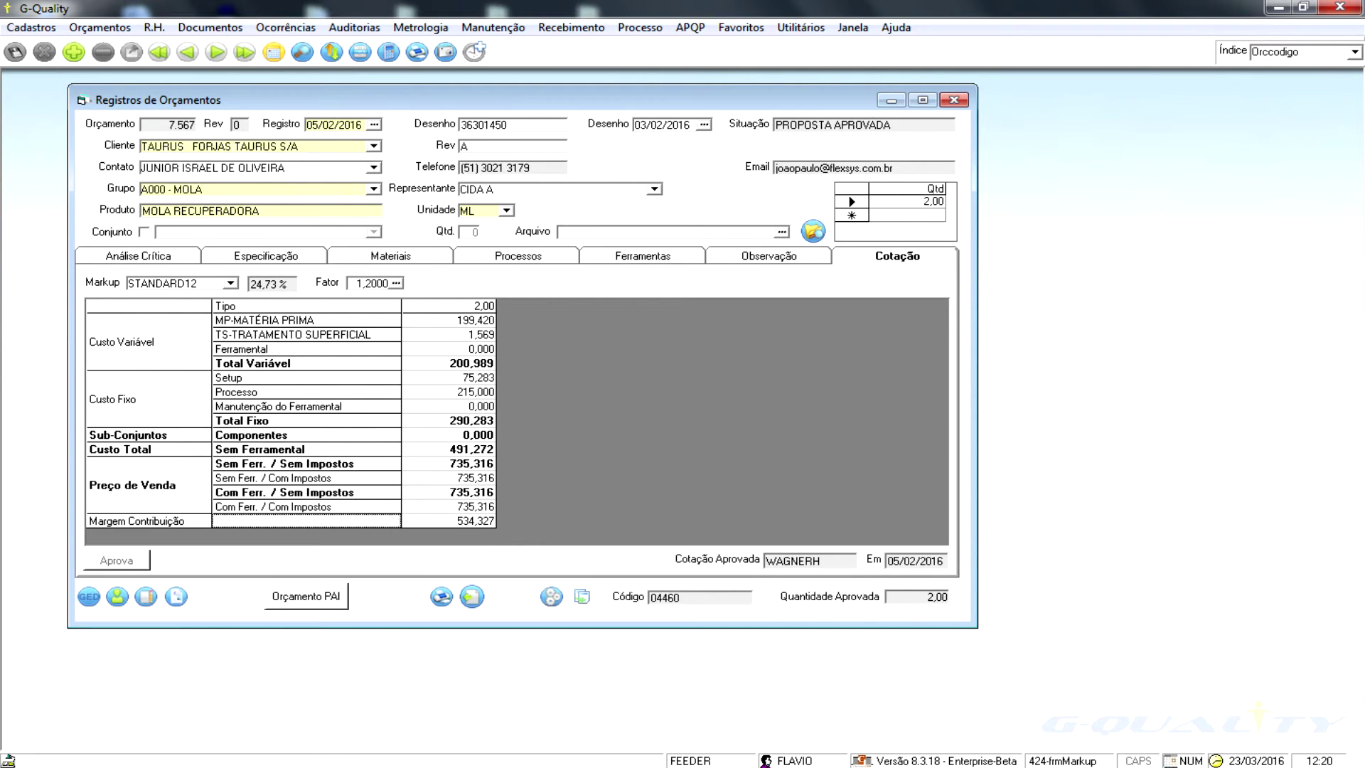
{"action": "left_click", "coordinate": [188, 52]}
{"action": "left_click", "coordinate": [100, 27]}
- Open the quote follow-up report and filter Situação from PROPOSTA PERDIDA to PROPOSTA PERDIDA
{"action": "mouse_move", "coordinate": [121, 107]}
{"action": "left_click", "coordinate": [263, 107]}
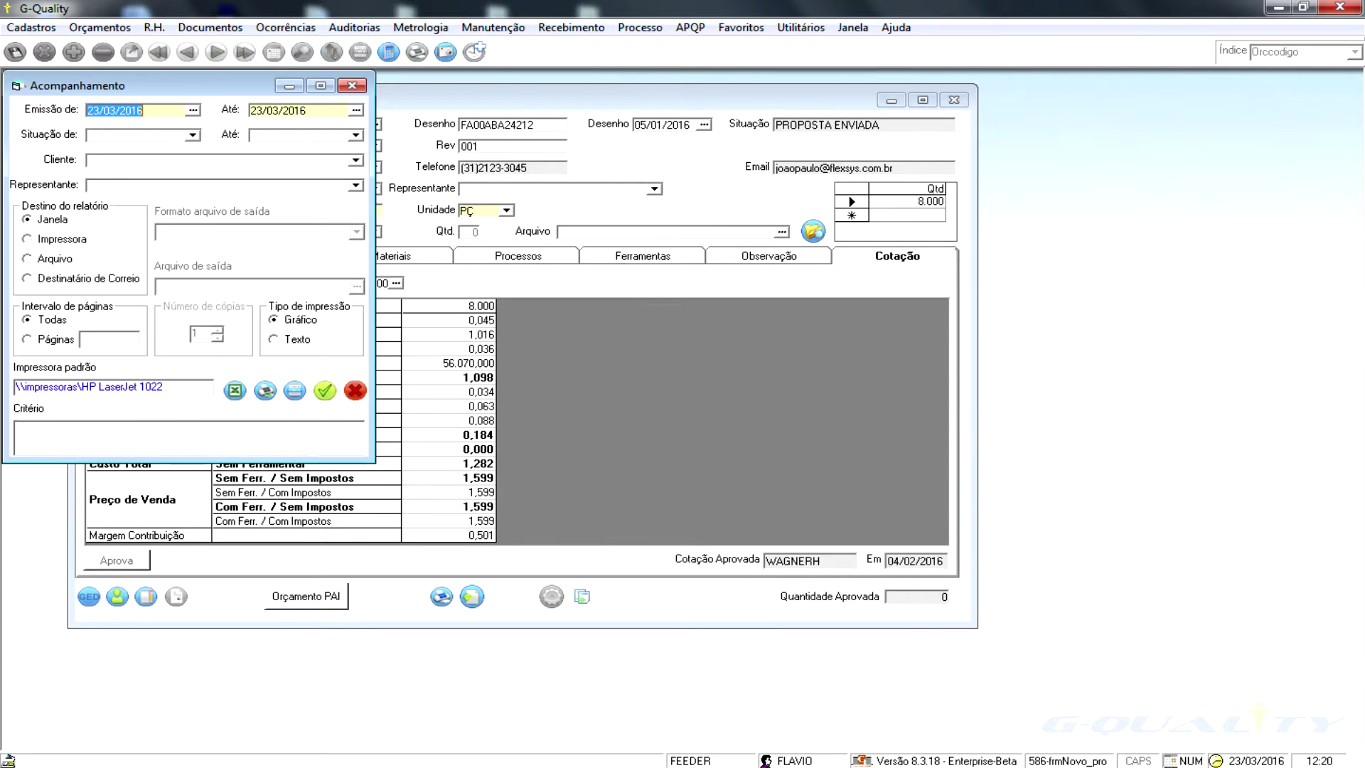
{"action": "left_click", "coordinate": [192, 135]}
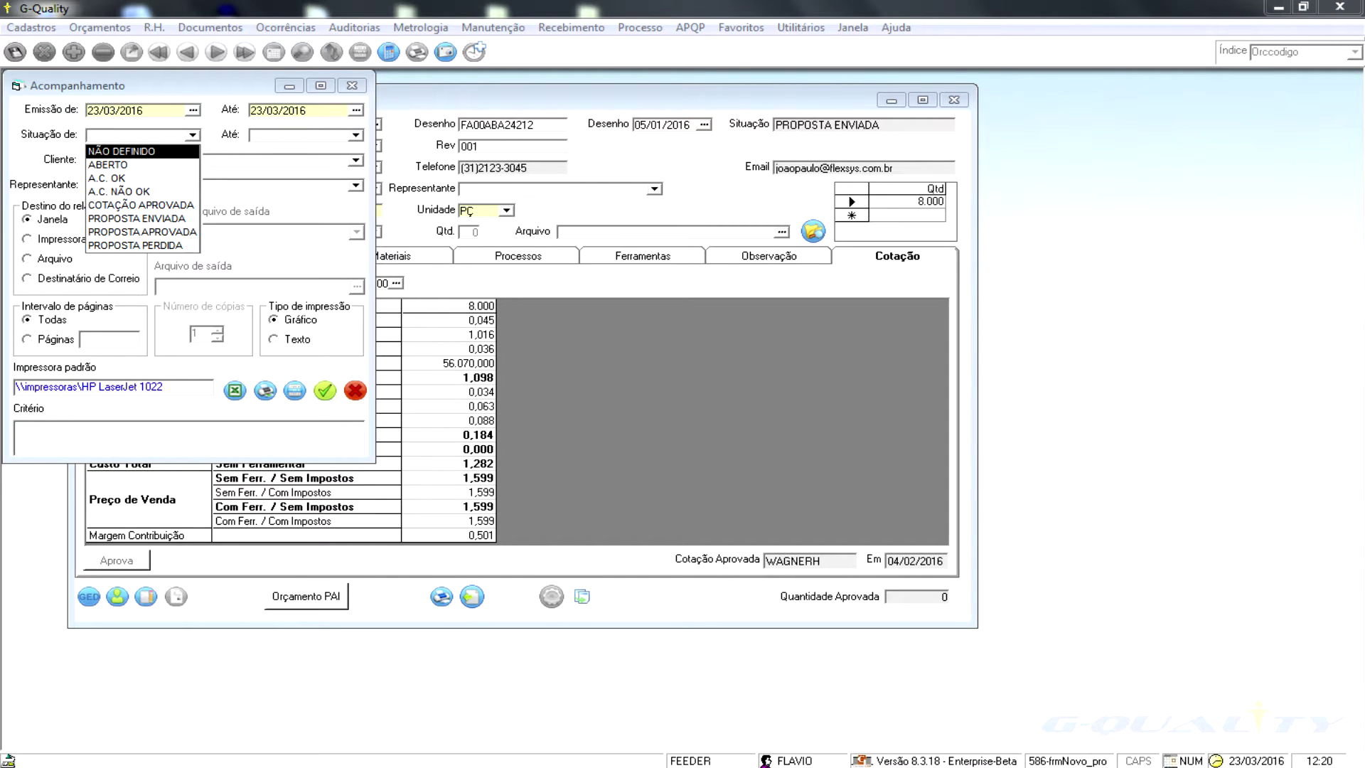
{"action": "left_click", "coordinate": [135, 246]}
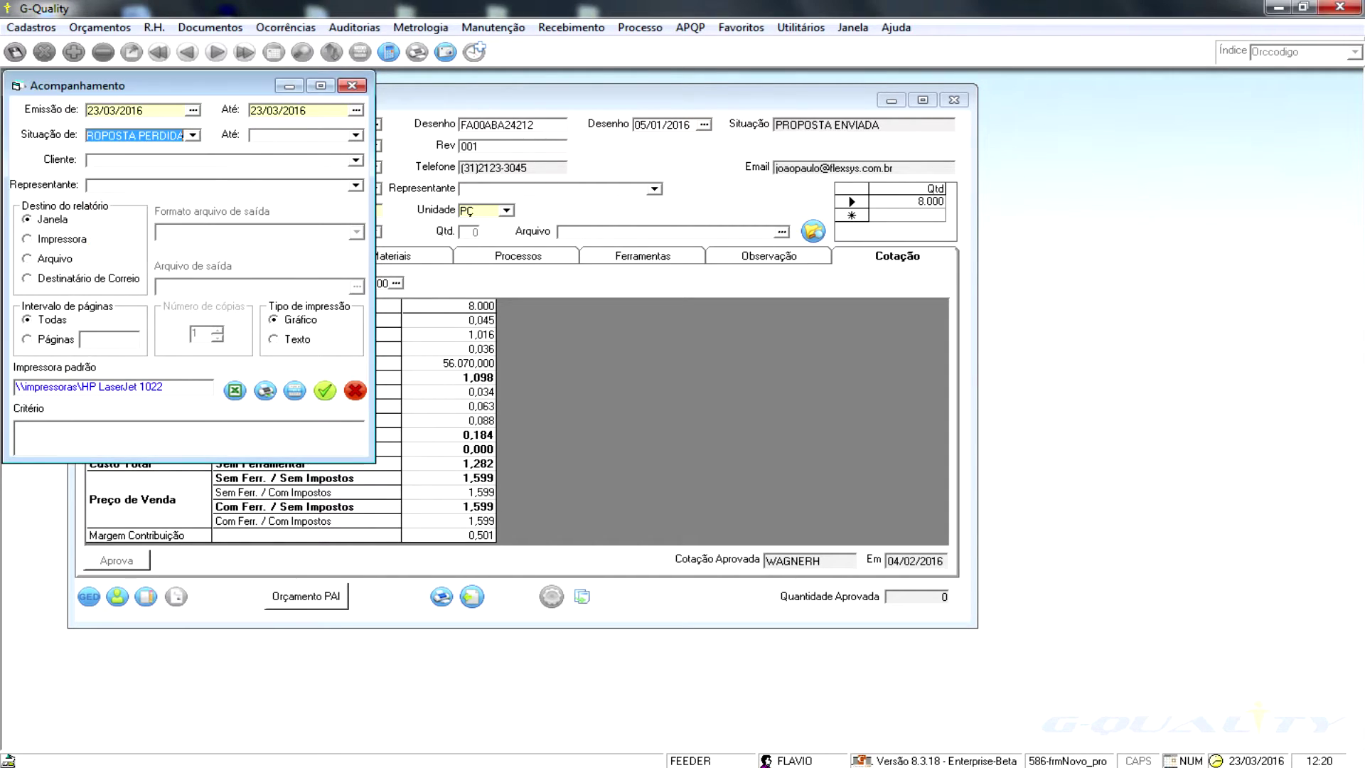
{"action": "left_click", "coordinate": [356, 134]}
{"action": "left_click", "coordinate": [298, 246]}
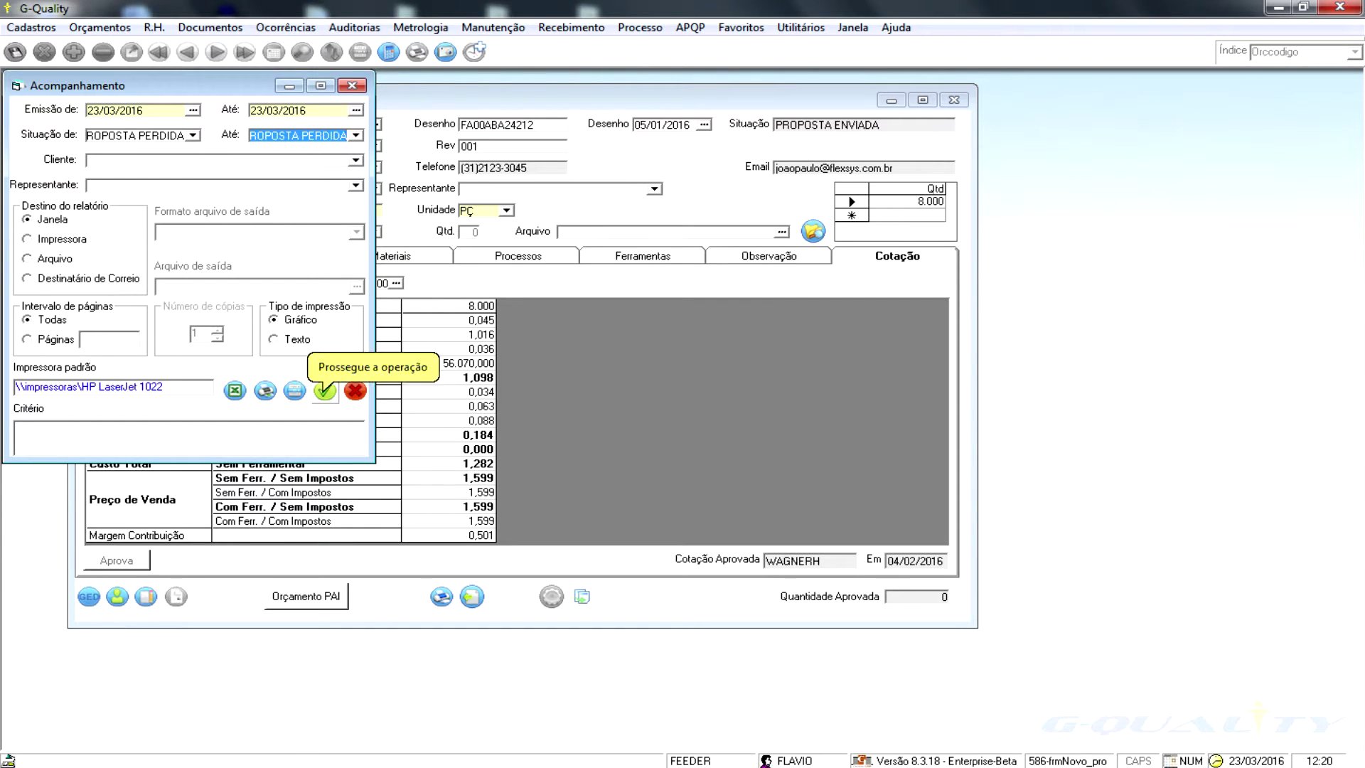
- Change the start issue date to 23/03/2015 and preview the report
{"action": "left_click", "coordinate": [145, 111]}
{"action": "left_click_drag", "start_coordinate": [146, 111], "coordinate": [138, 110]}
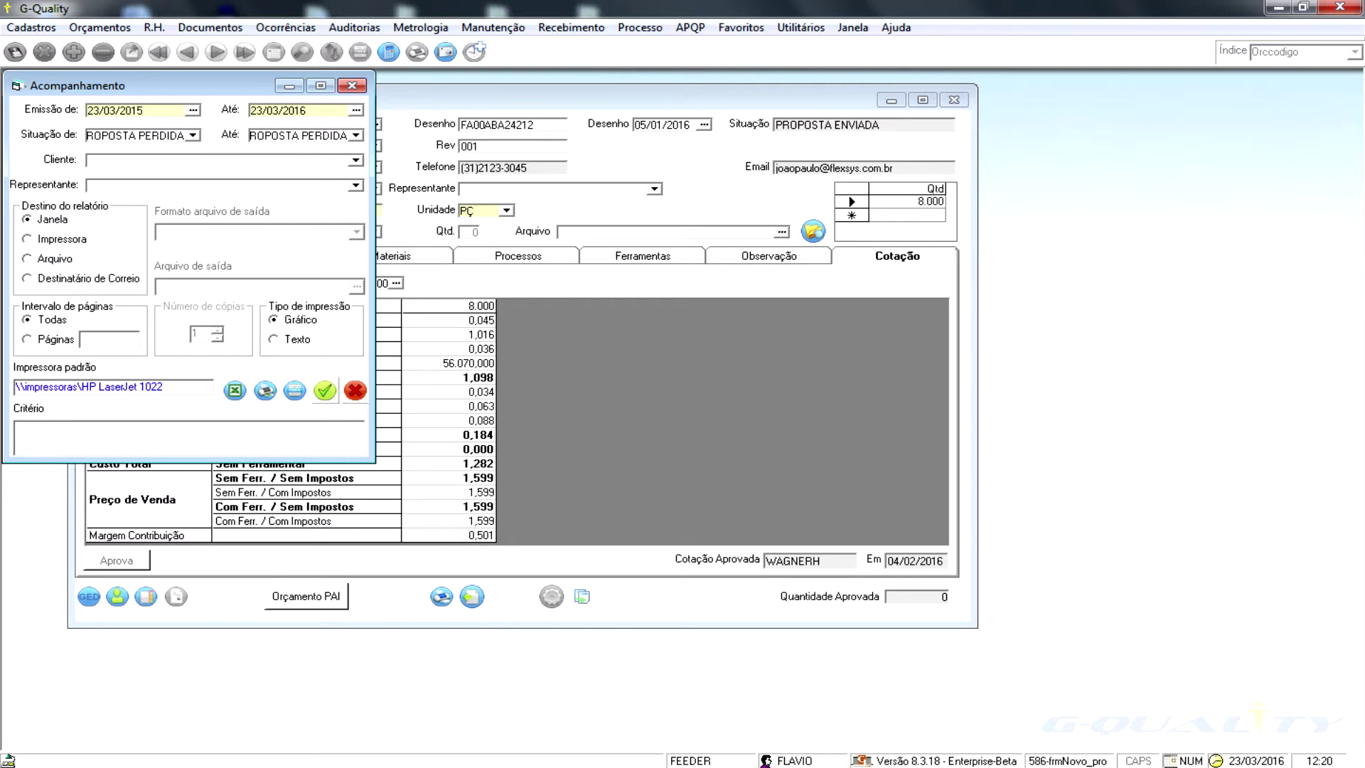
{"action": "left_click", "coordinate": [325, 390]}
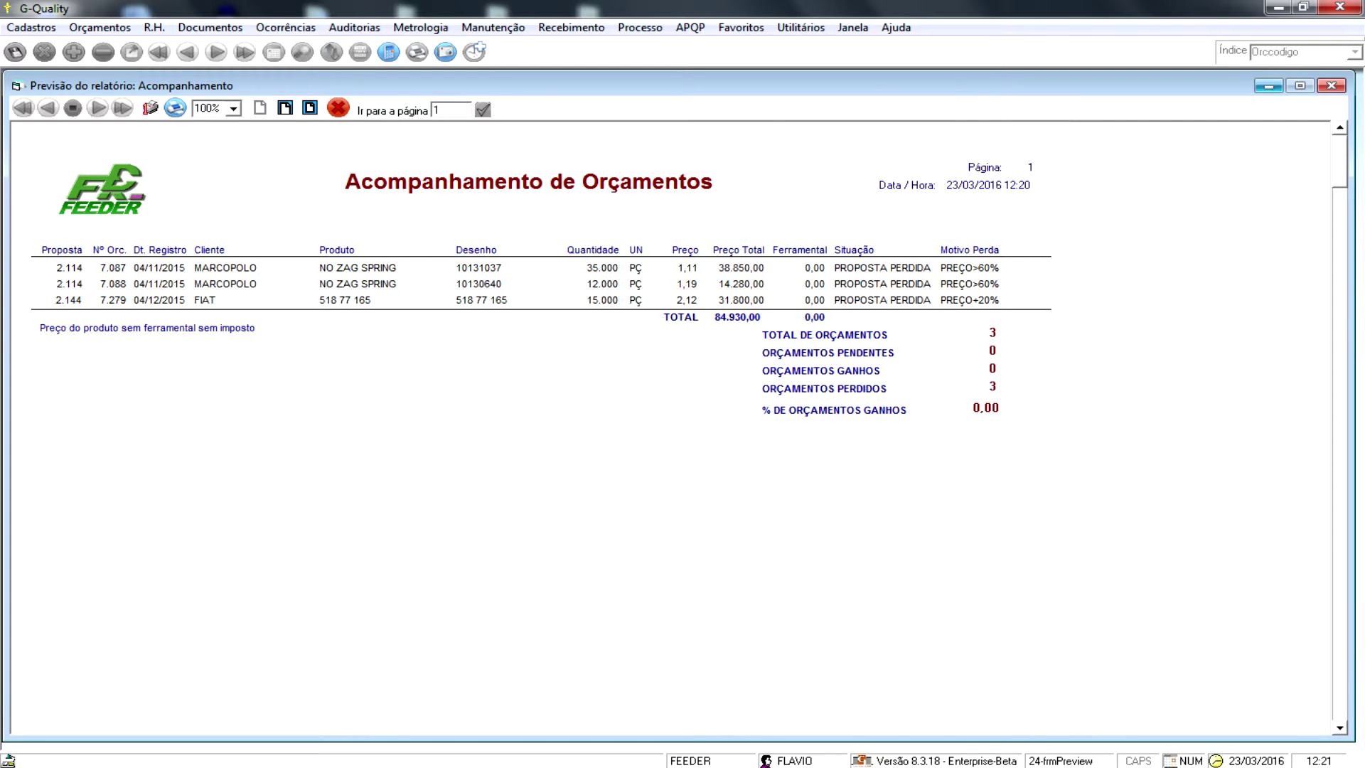
- Close the follow-up report preview and its settings, then glance over the R.H. menu
{"action": "left_click", "coordinate": [1330, 85]}
{"action": "left_click", "coordinate": [352, 84]}
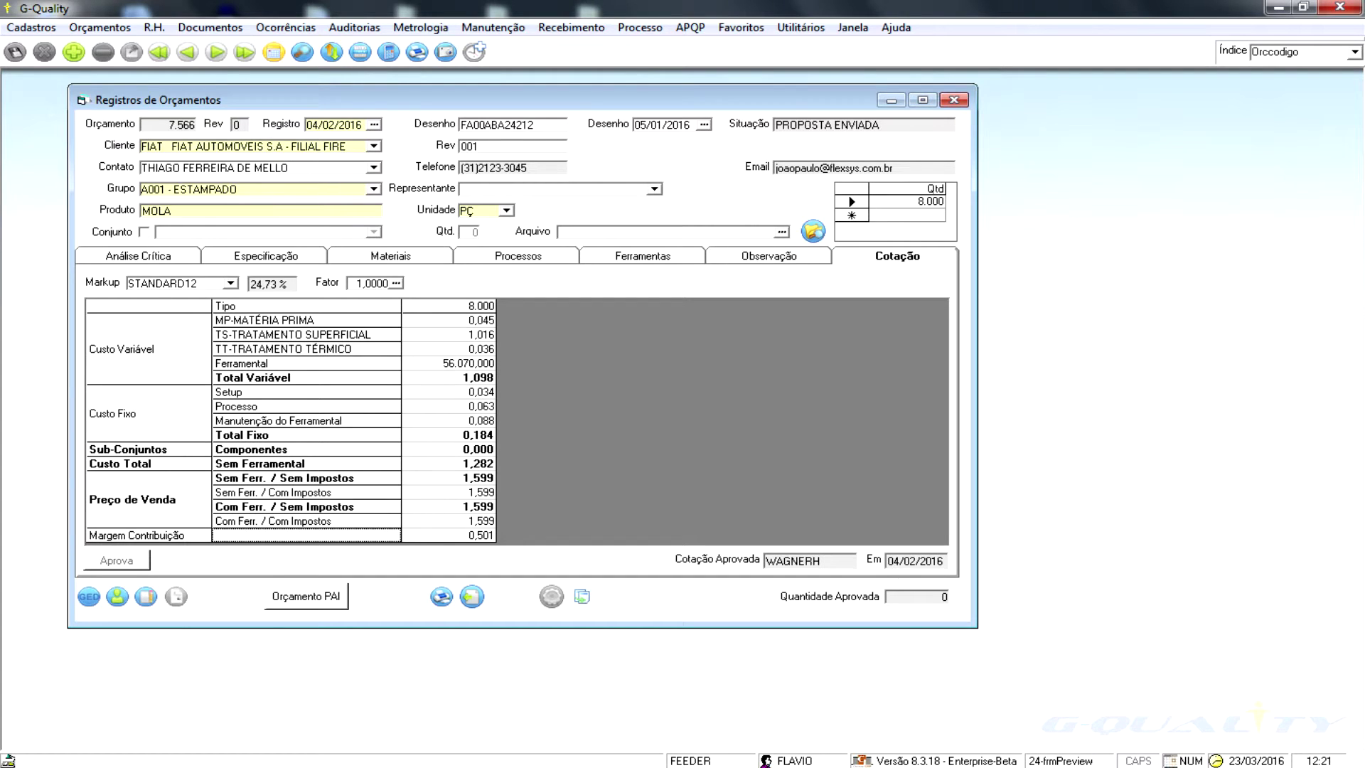
{"action": "left_click", "coordinate": [155, 27]}
{"action": "key", "text": "Escape"}
{"action": "key", "text": "Right"}
{"action": "key", "text": "Right"}
{"action": "key", "text": "Left"}
{"action": "key", "text": "Left"}
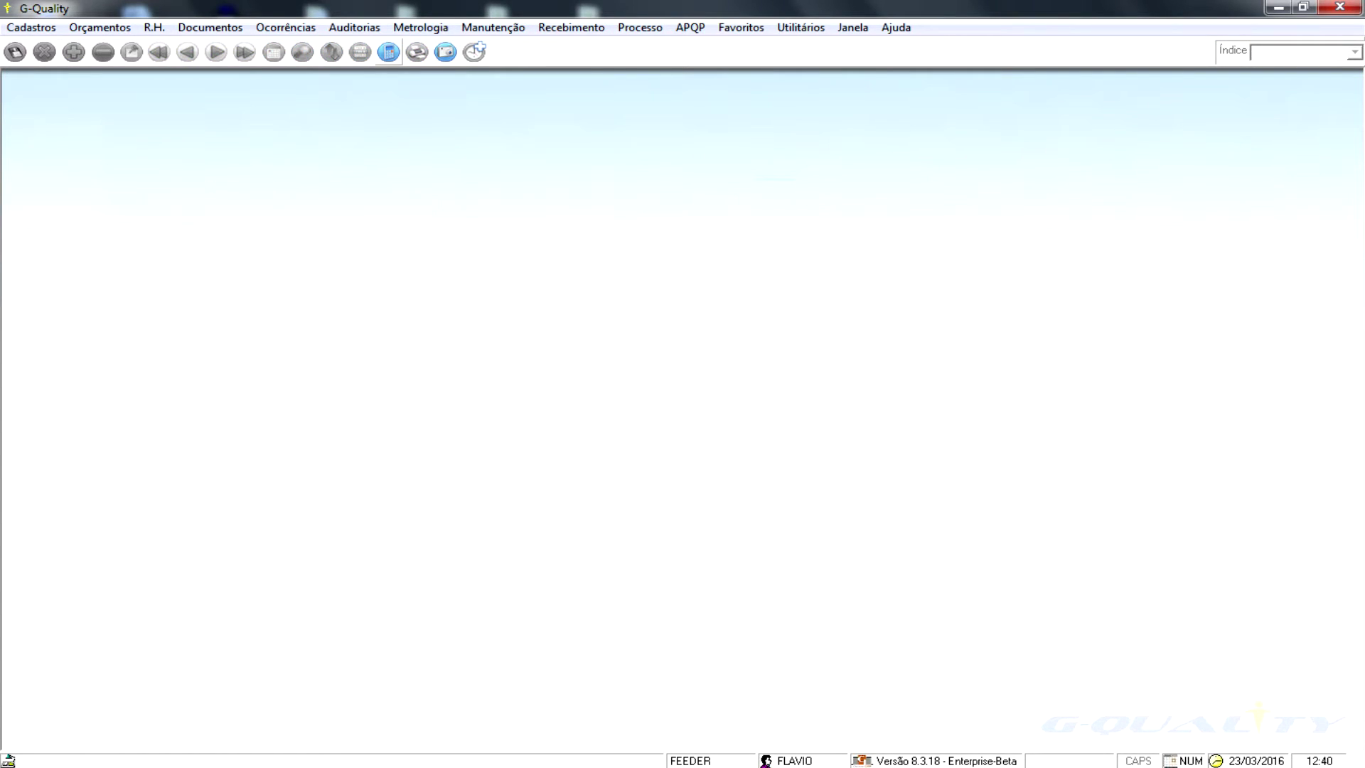
- Show the R.H. > Cadastros submenu listing HR record types such as Treinamentos
{"action": "left_click", "coordinate": [154, 27]}
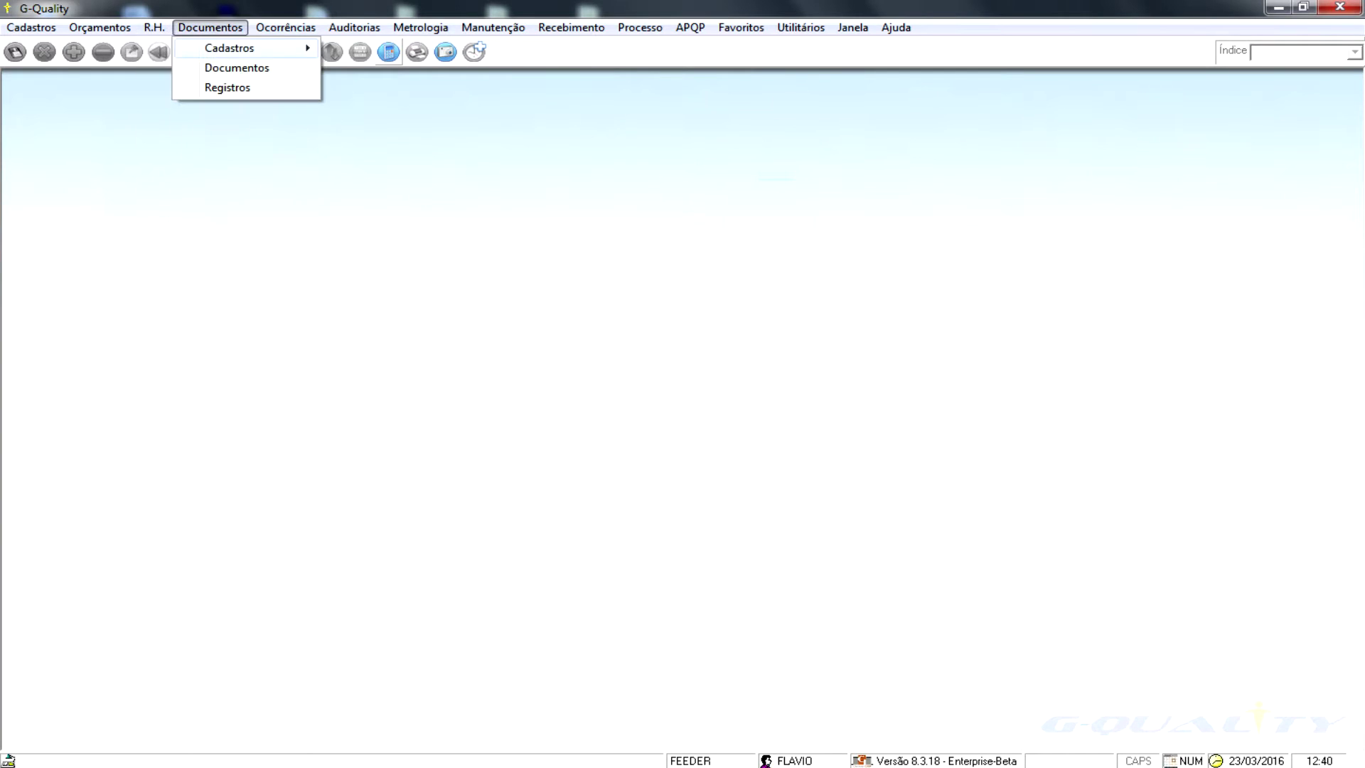
{"action": "mouse_move", "coordinate": [195, 47]}
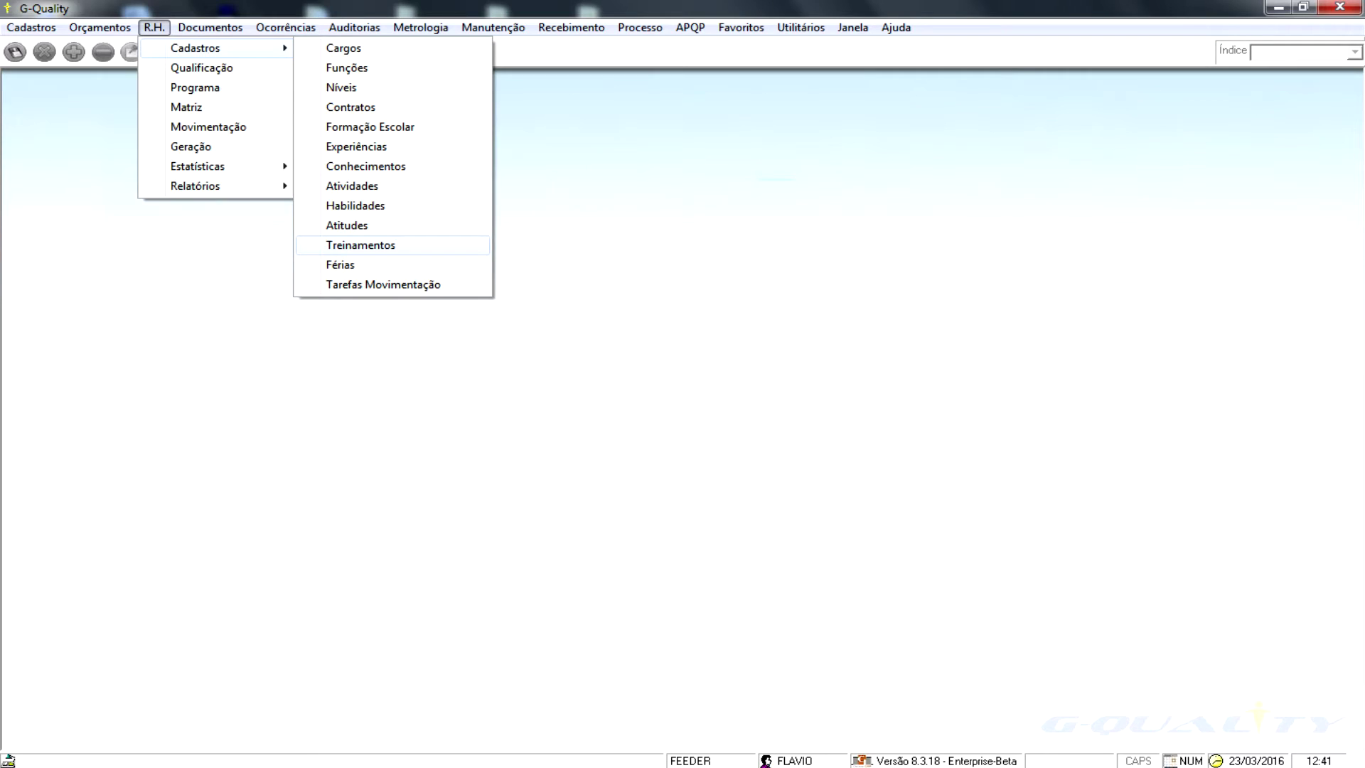
- Open the Treinamentos register with origin INT, then the Programa de Treinamento records
{"action": "key", "text": "Return"}
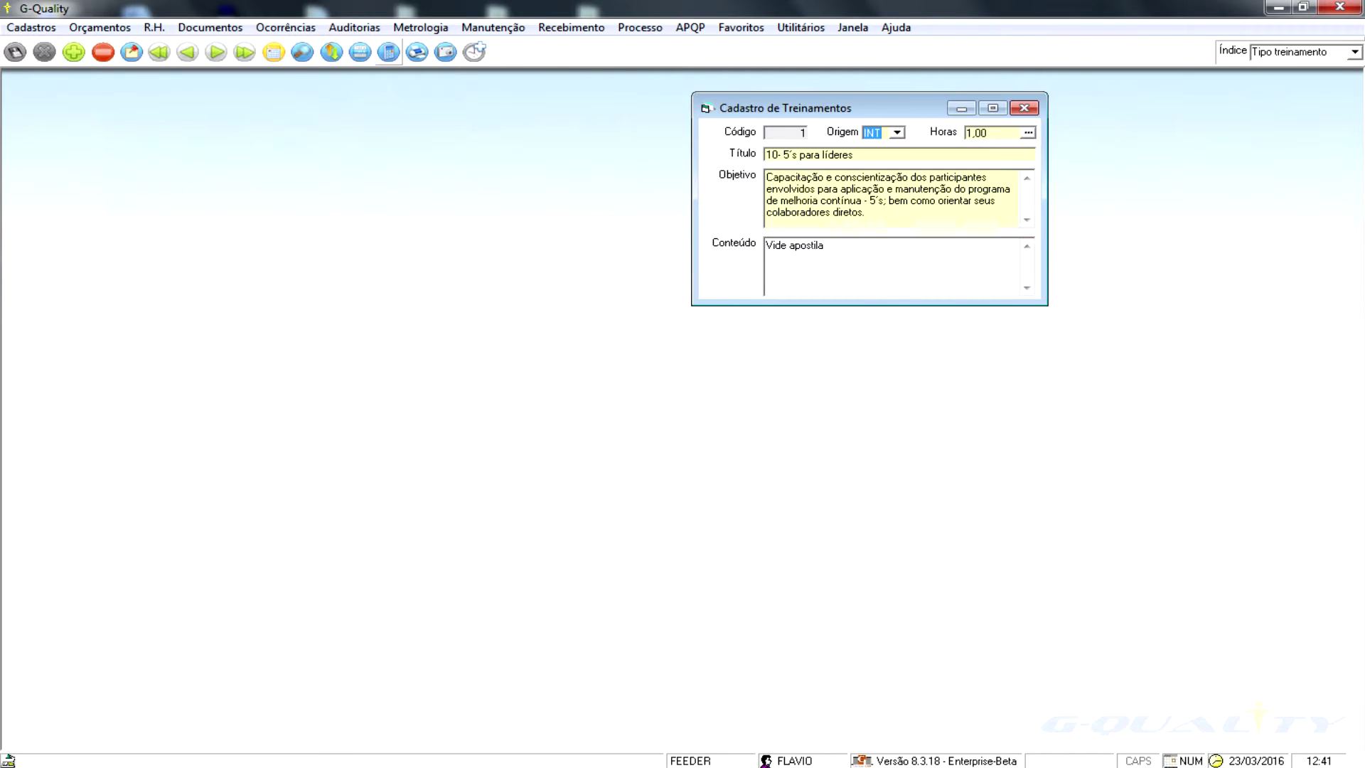
{"action": "key", "text": "alt+Down"}
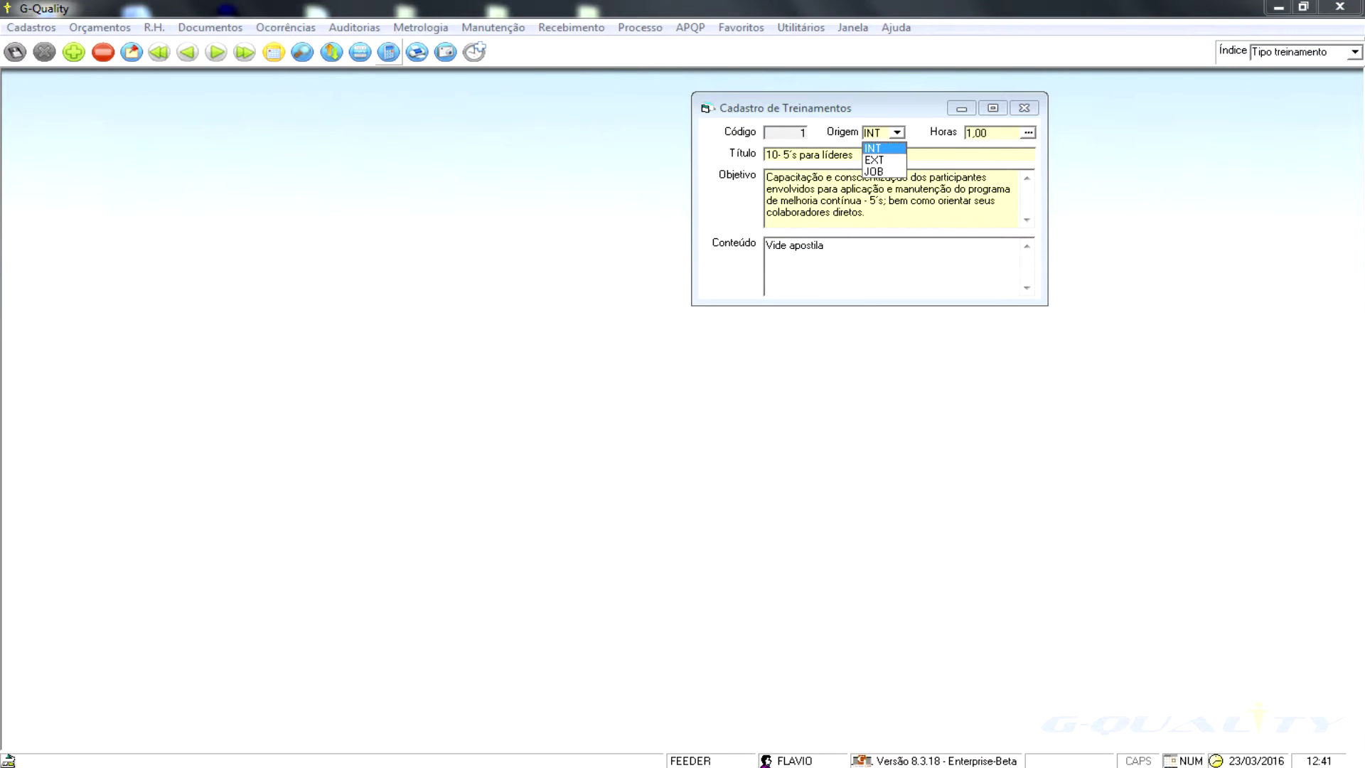
{"action": "key", "text": "Return"}
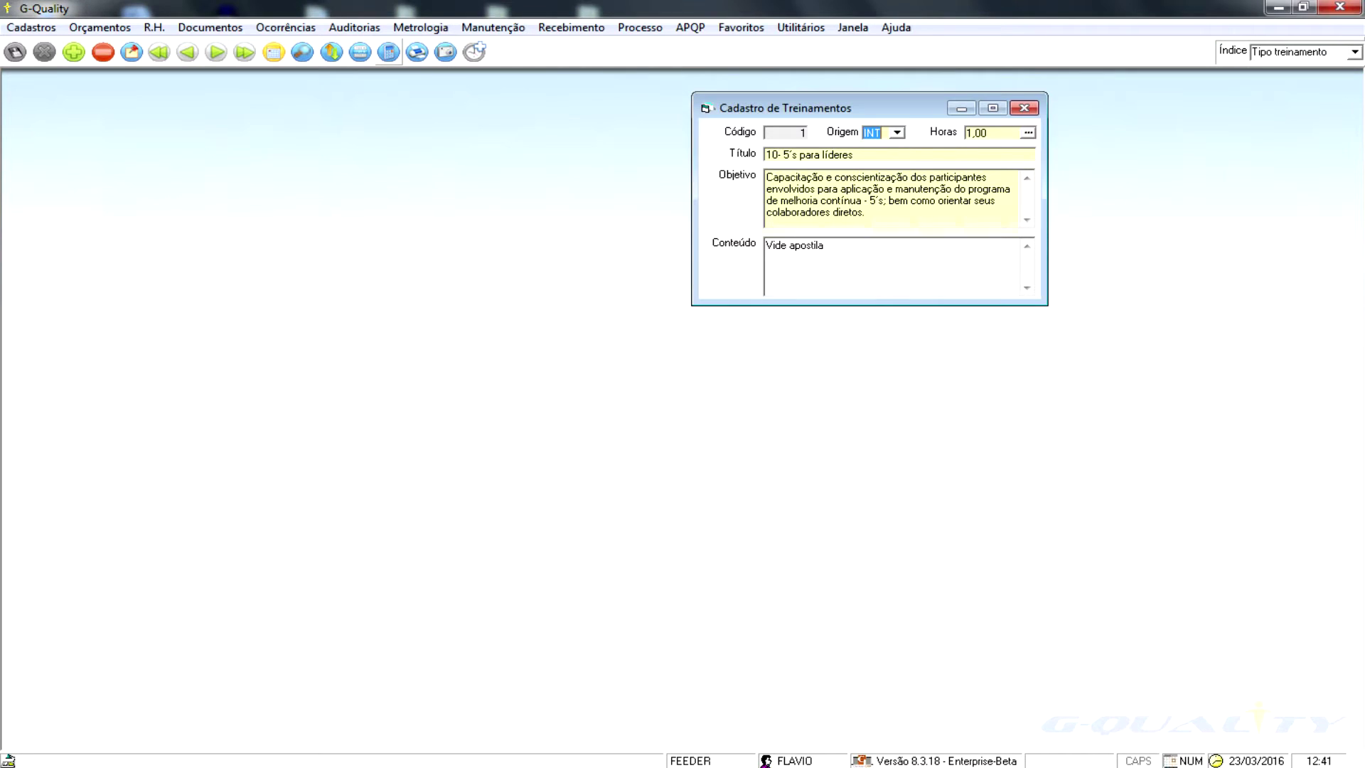
{"action": "left_click", "coordinate": [154, 28]}
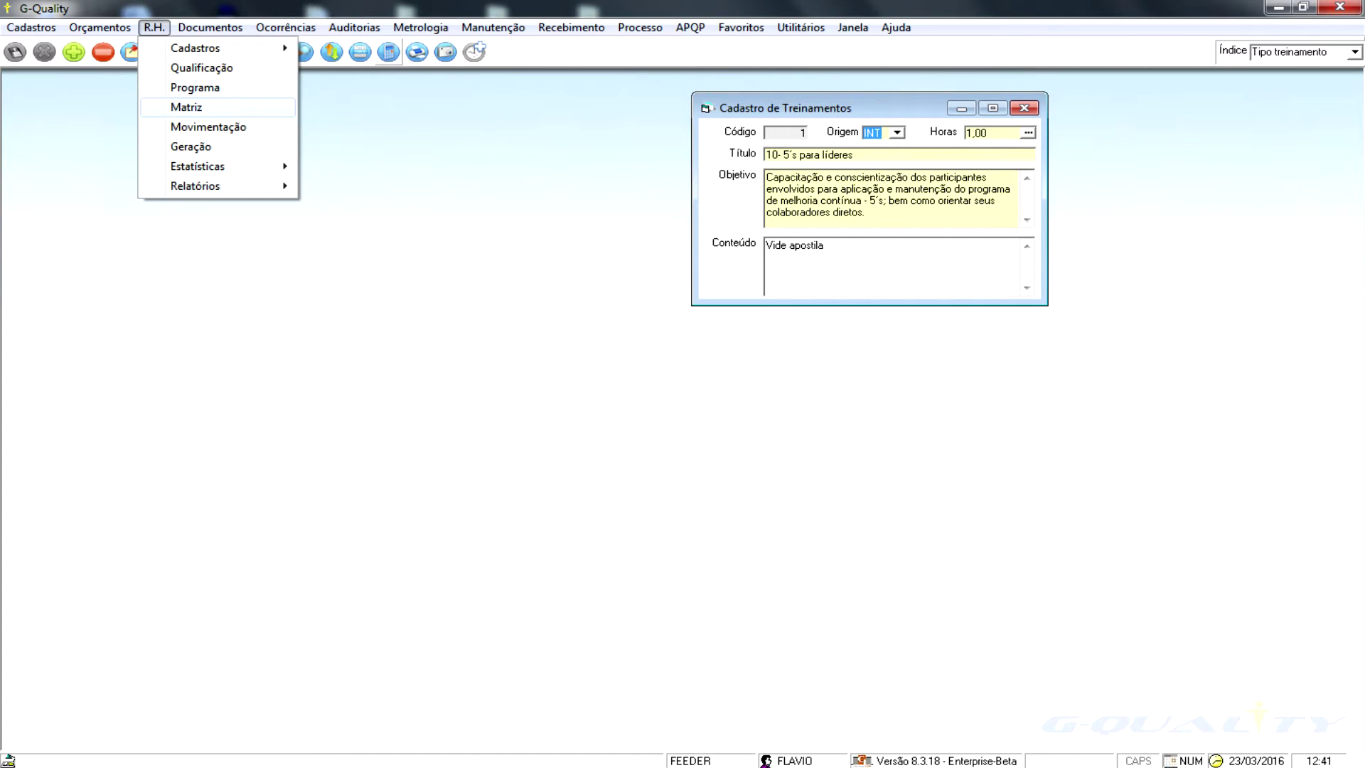
{"action": "key", "text": "Return"}
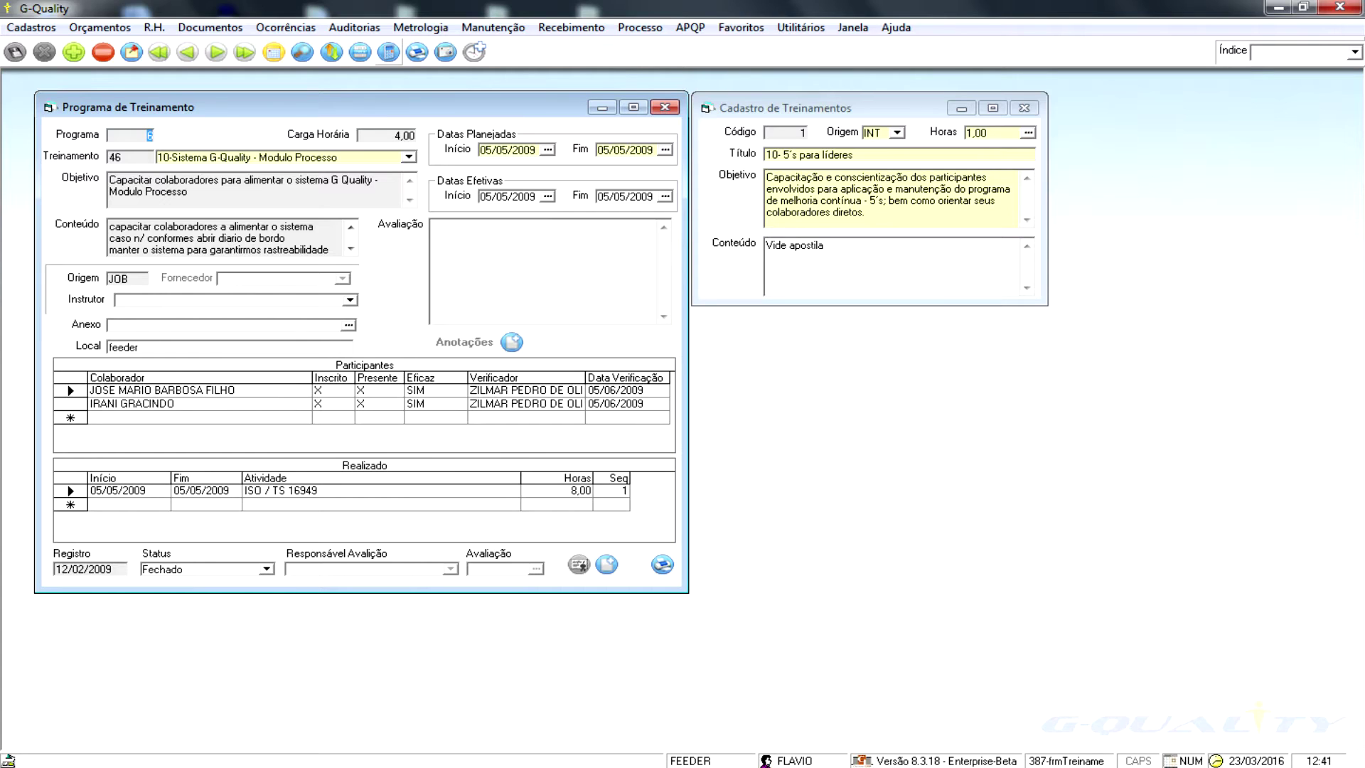
- Review programme 49's Treinamento field and its two participants
{"action": "left_click", "coordinate": [338, 158]}
{"action": "left_click", "coordinate": [237, 390]}
{"action": "left_click", "coordinate": [176, 404]}
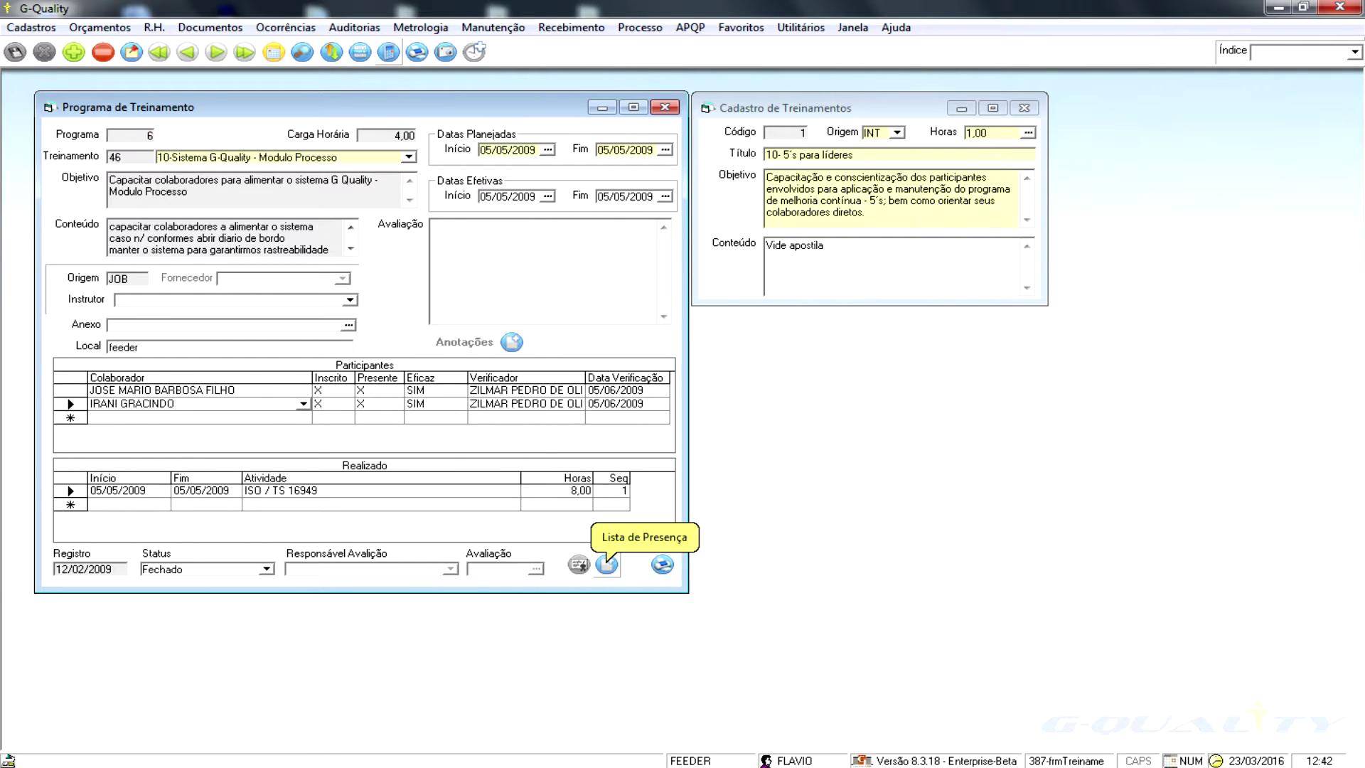
- Preview programme 49's attendance list, then close the preview and print settings
{"action": "left_click", "coordinate": [606, 564]}
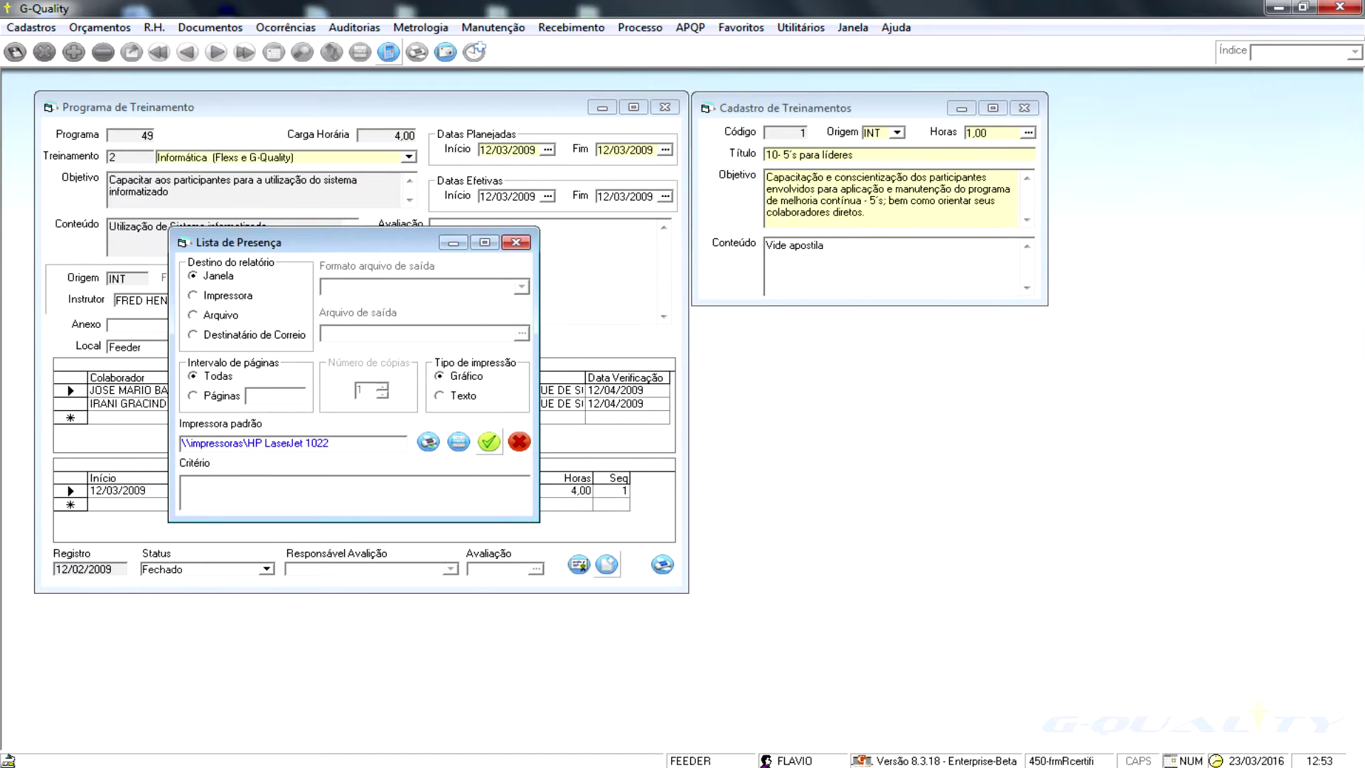
{"action": "left_click", "coordinate": [489, 442]}
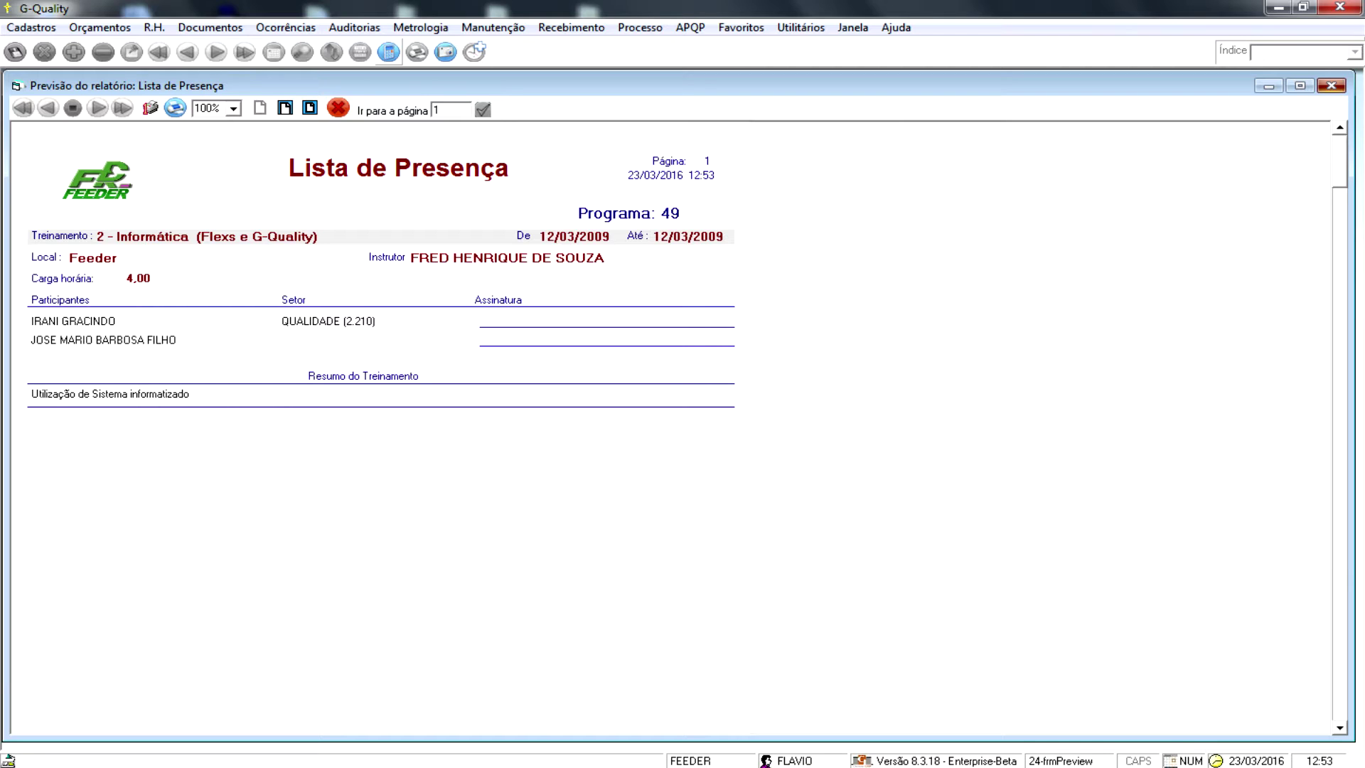
{"action": "key", "text": "Escape"}
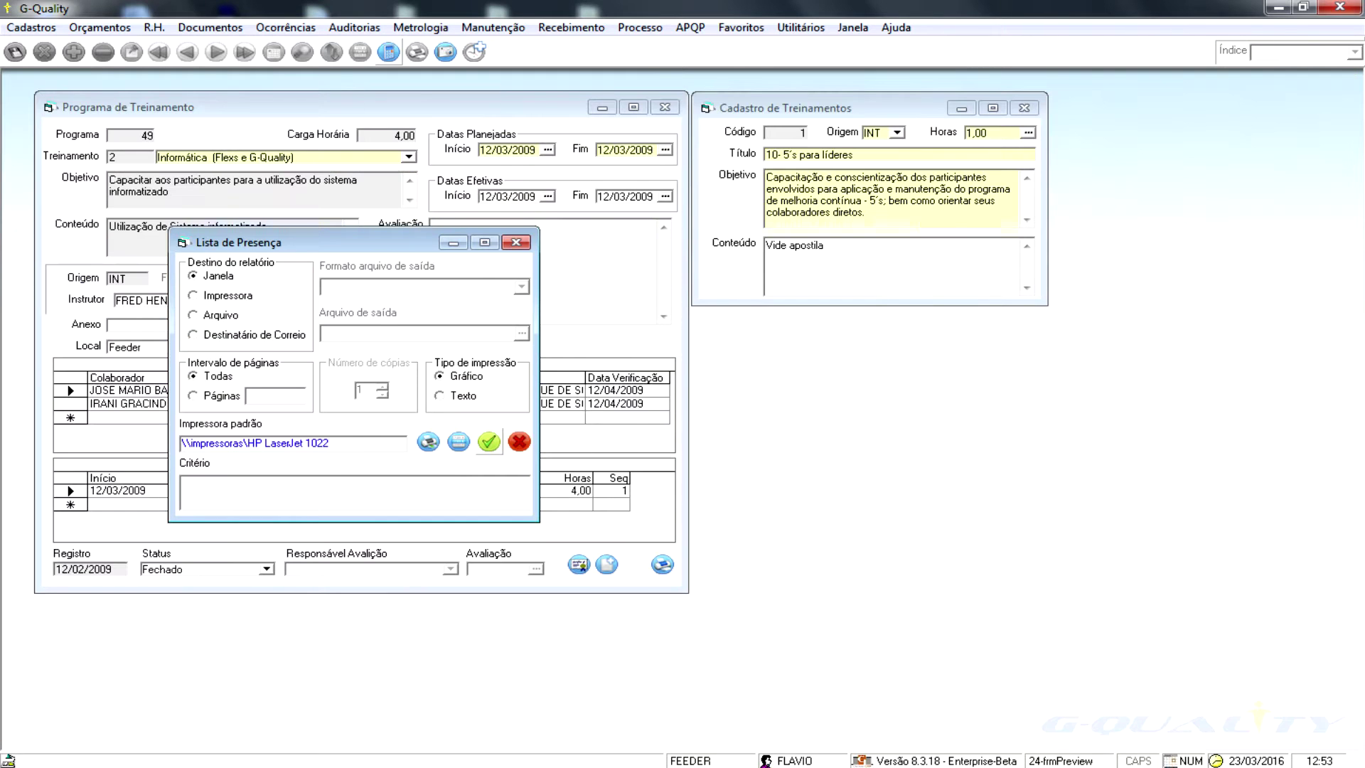
{"action": "key", "text": "Escape"}
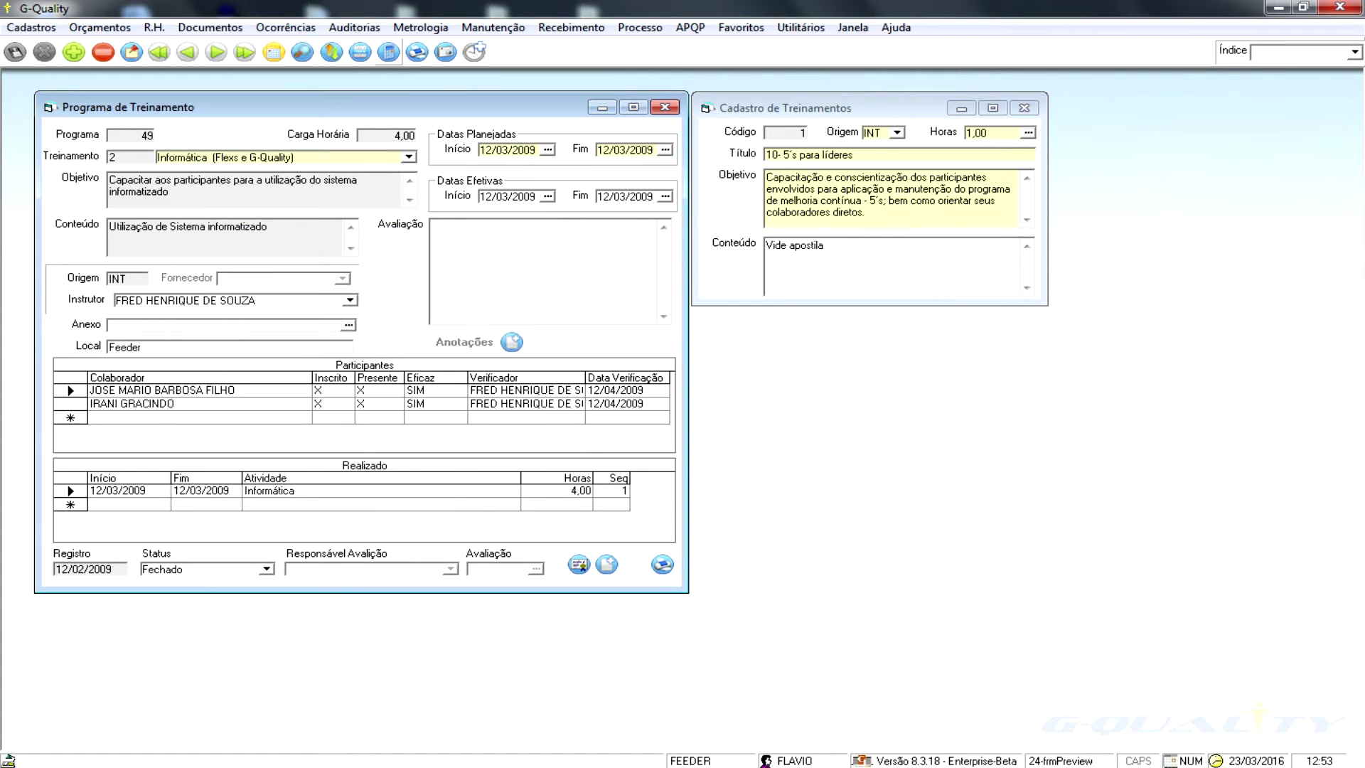
{"action": "left_click", "coordinate": [663, 565]}
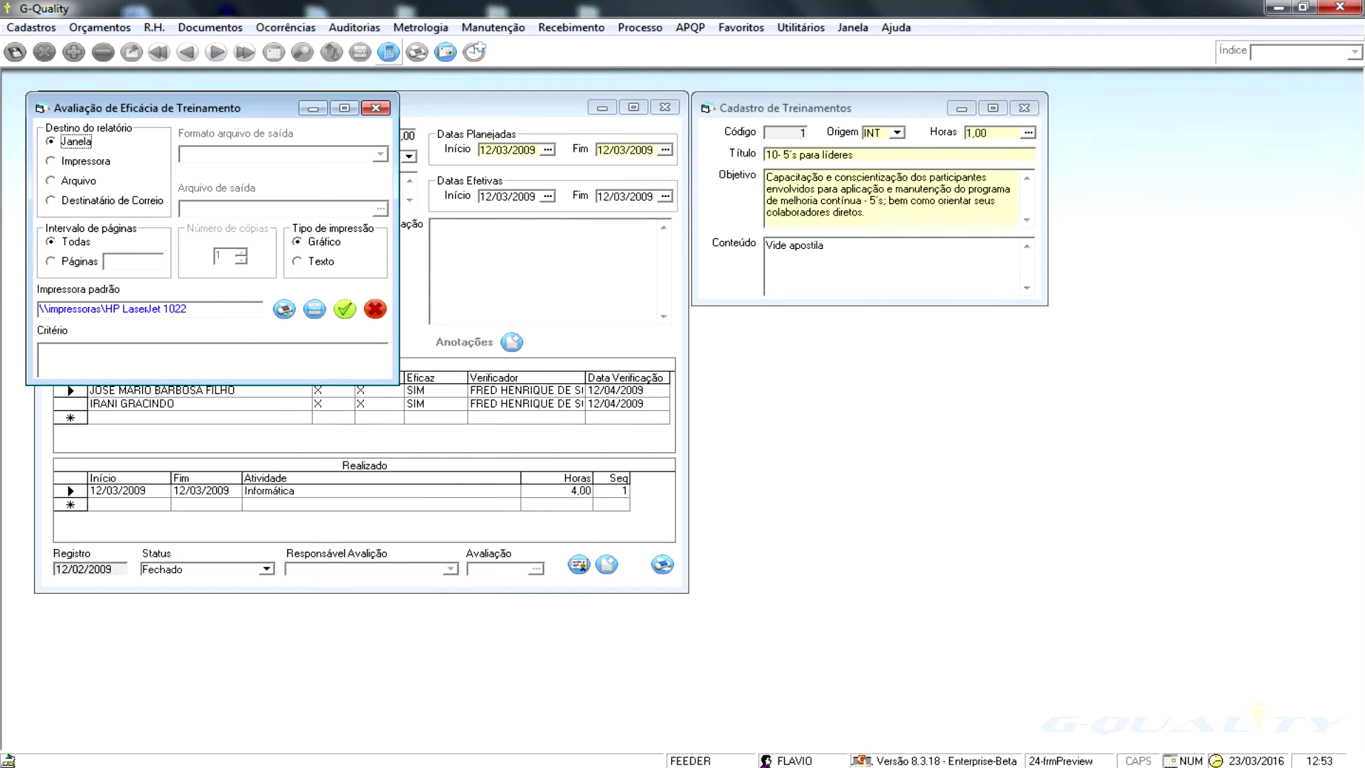
{"action": "left_click", "coordinate": [344, 309]}
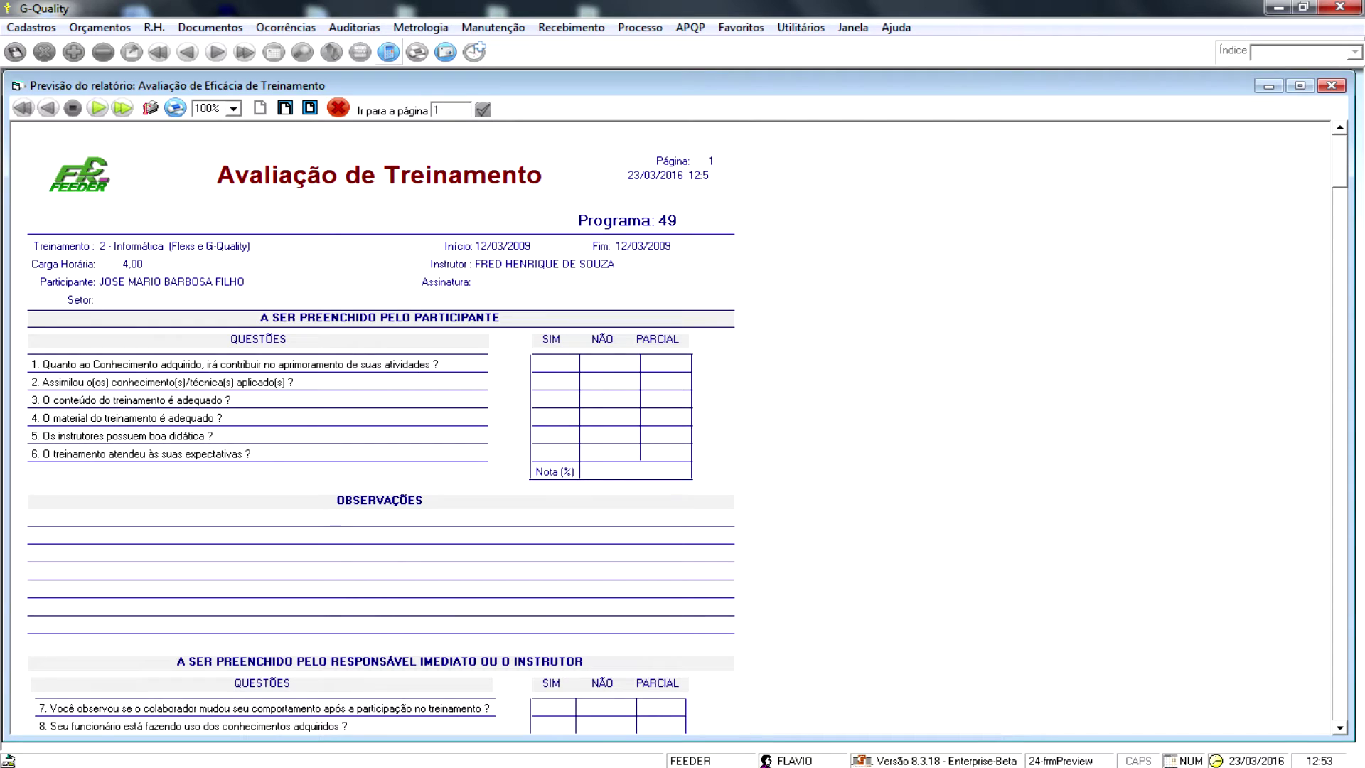
{"action": "scroll", "coordinate": [671, 427], "scroll_direction": "down", "scroll_amount": 3}
{"action": "scroll", "coordinate": [671, 427], "scroll_direction": "down", "scroll_amount": 3}
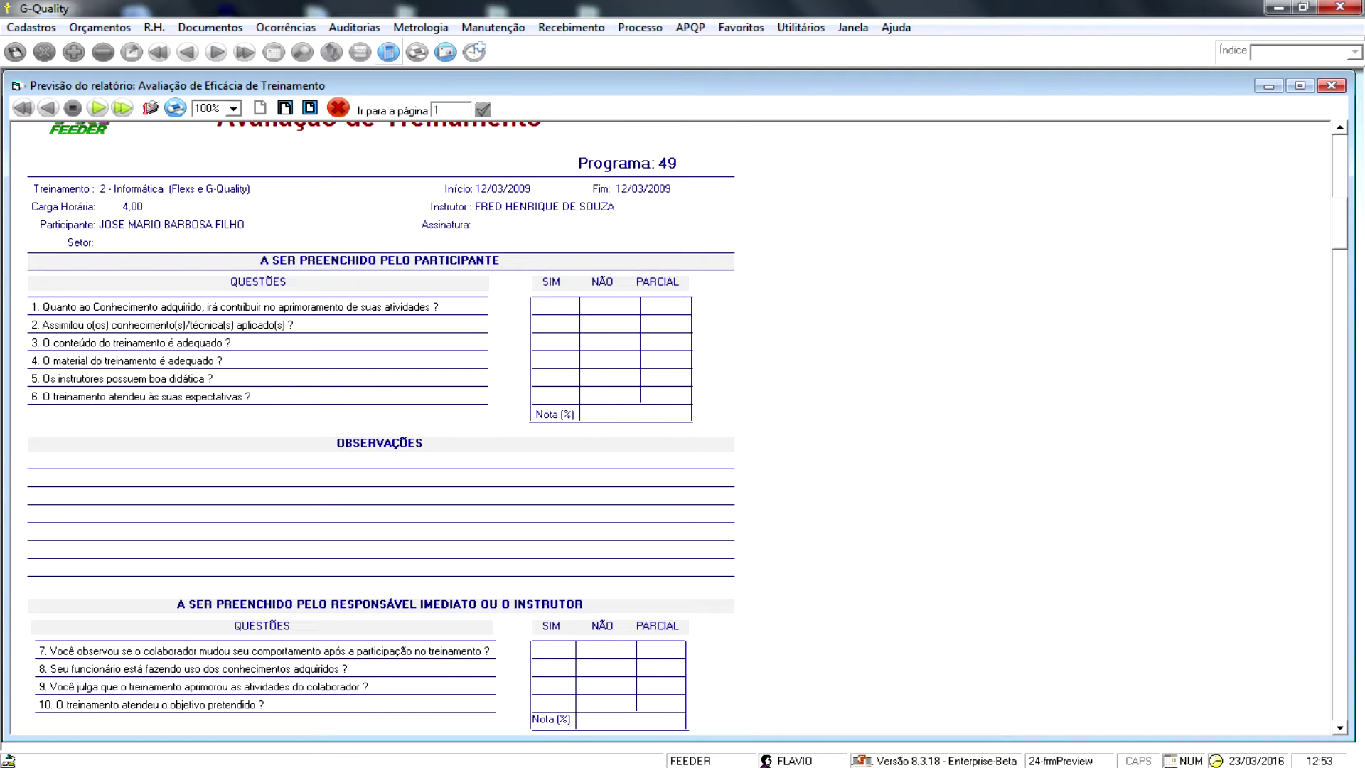
{"action": "scroll", "coordinate": [675, 426], "scroll_direction": "down", "scroll_amount": 3}
{"action": "scroll", "coordinate": [675, 427], "scroll_direction": "down", "scroll_amount": 7}
{"action": "scroll", "coordinate": [675, 426], "scroll_direction": "down", "scroll_amount": 6}
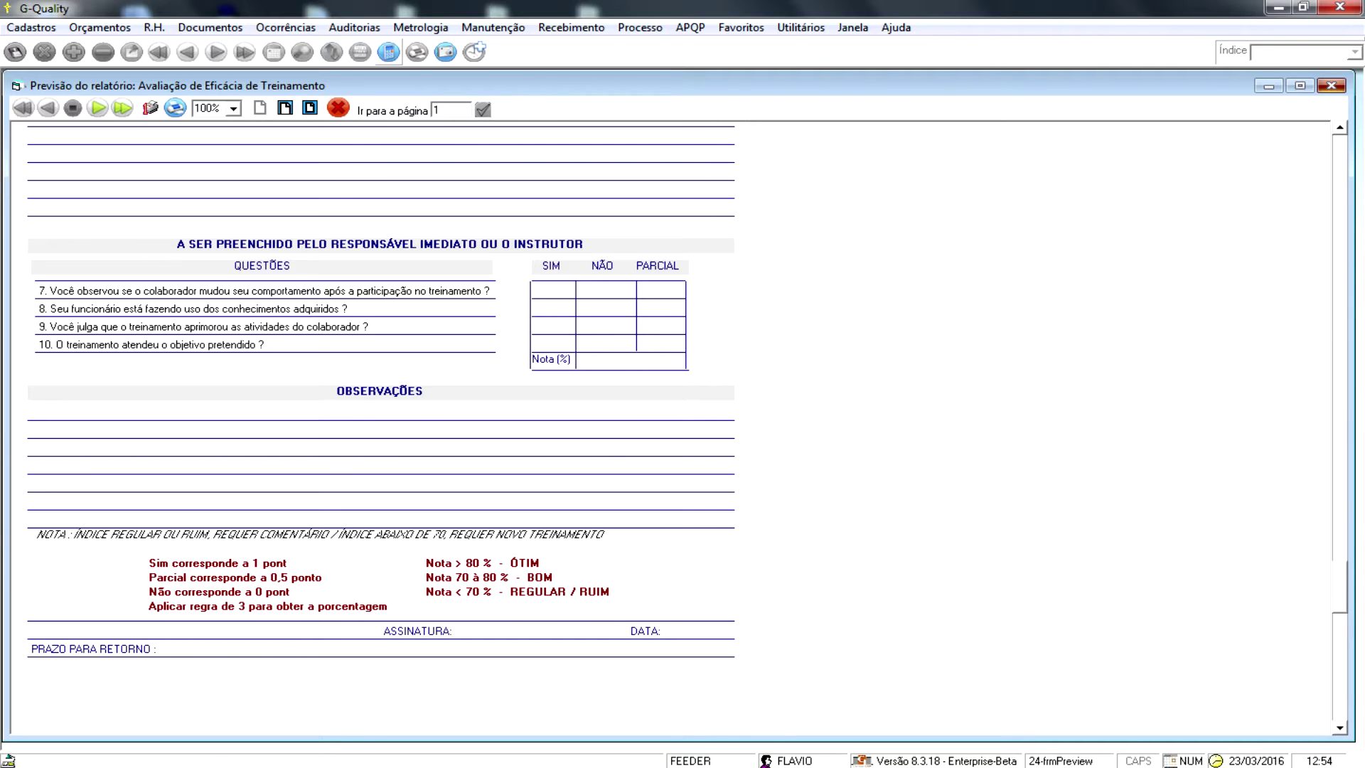
{"action": "left_click", "coordinate": [1332, 85]}
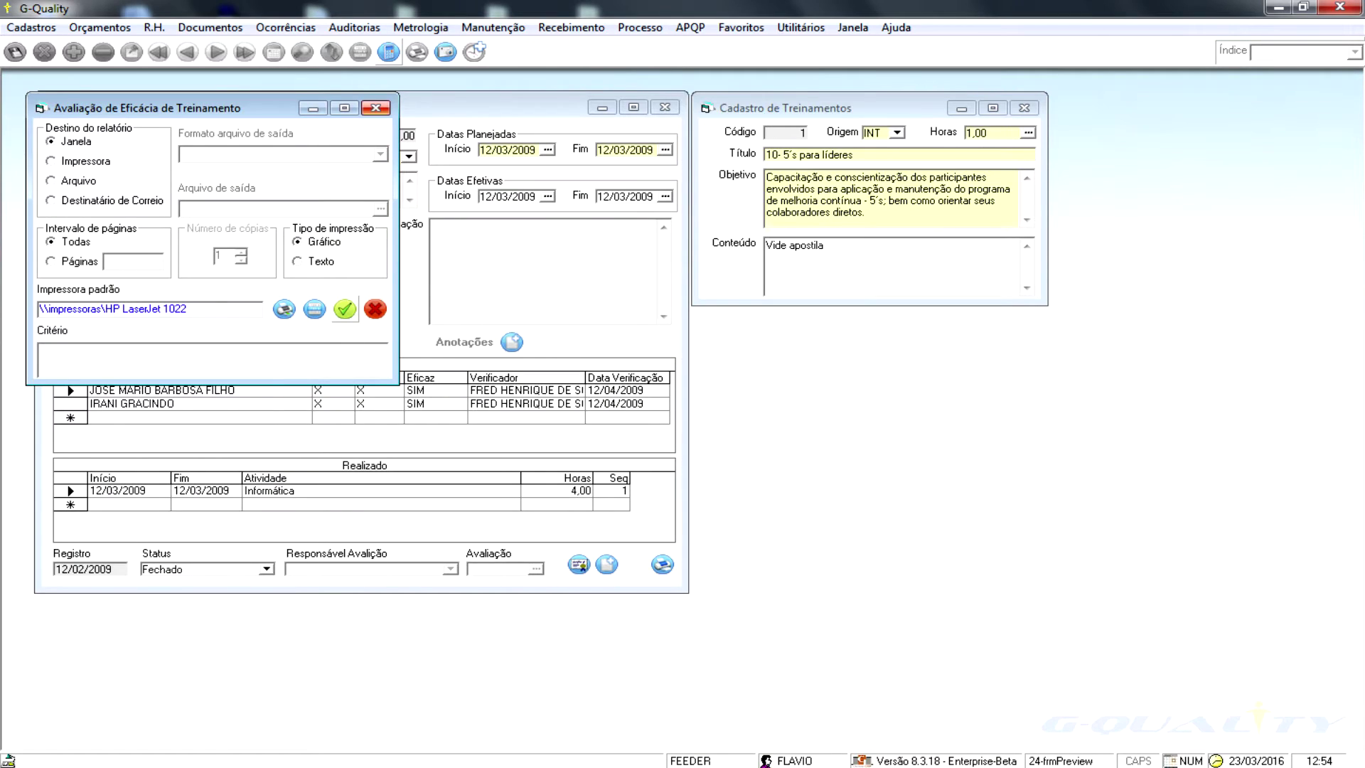
{"action": "left_click", "coordinate": [375, 107]}
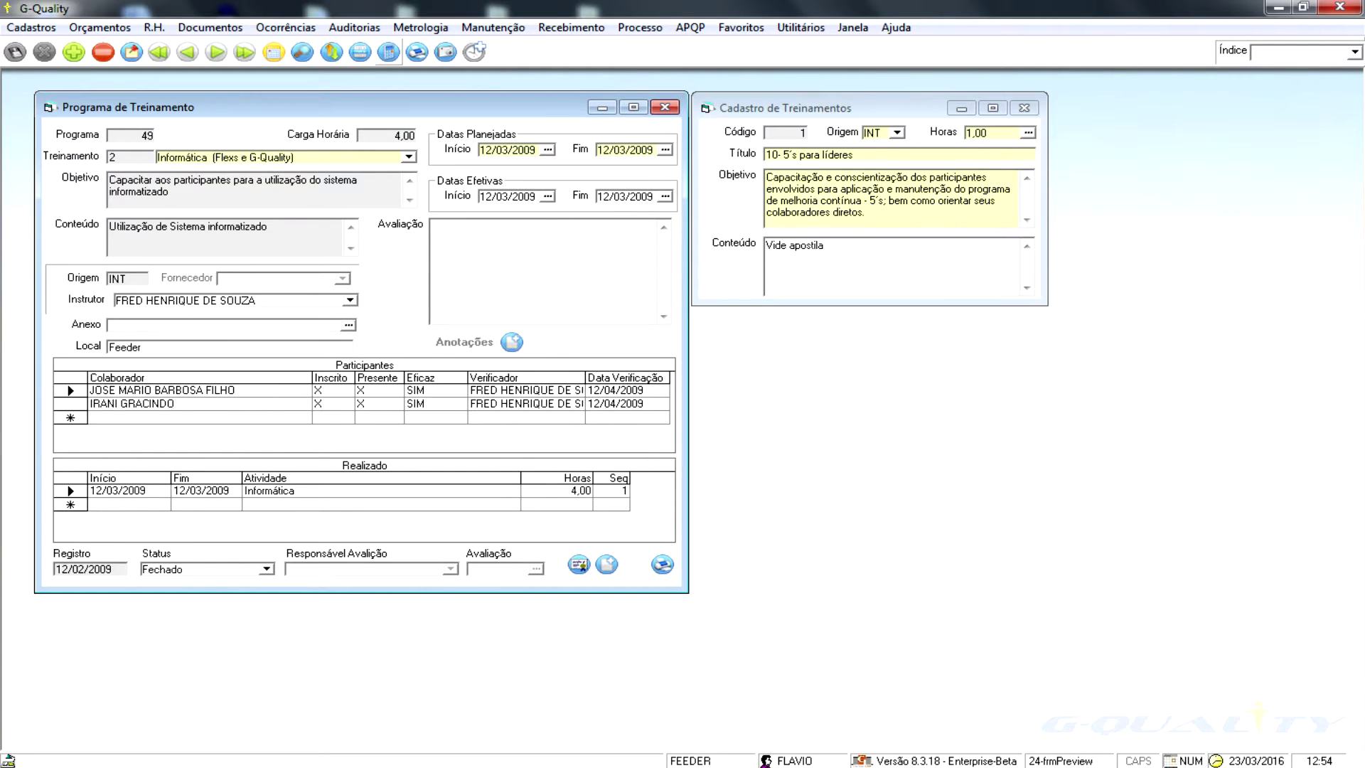
- Preview the training certificate (4 hours, 12/03/2009), then close the preview and print settings
{"action": "left_click", "coordinate": [579, 565]}
{"action": "left_click", "coordinate": [396, 353]}
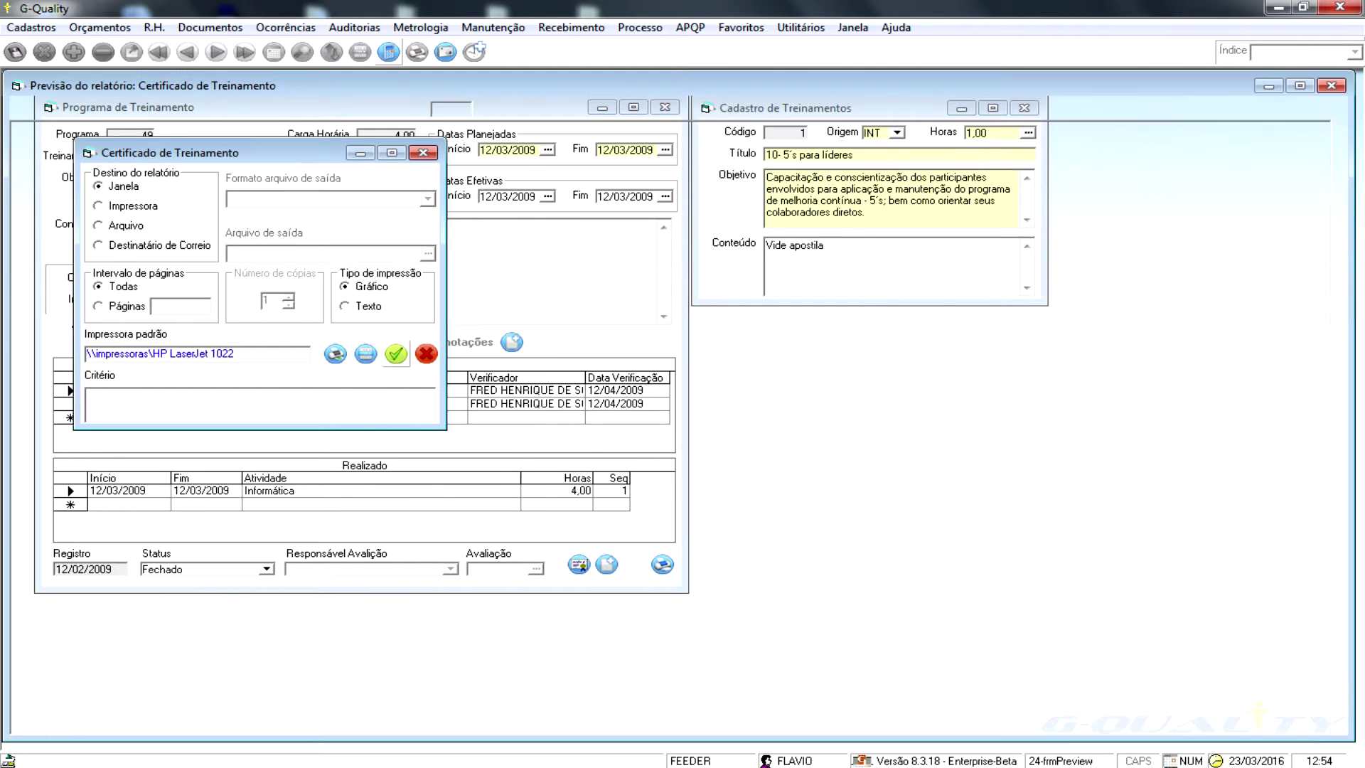
{"action": "scroll", "coordinate": [540, 426], "scroll_direction": "down", "scroll_amount": 3}
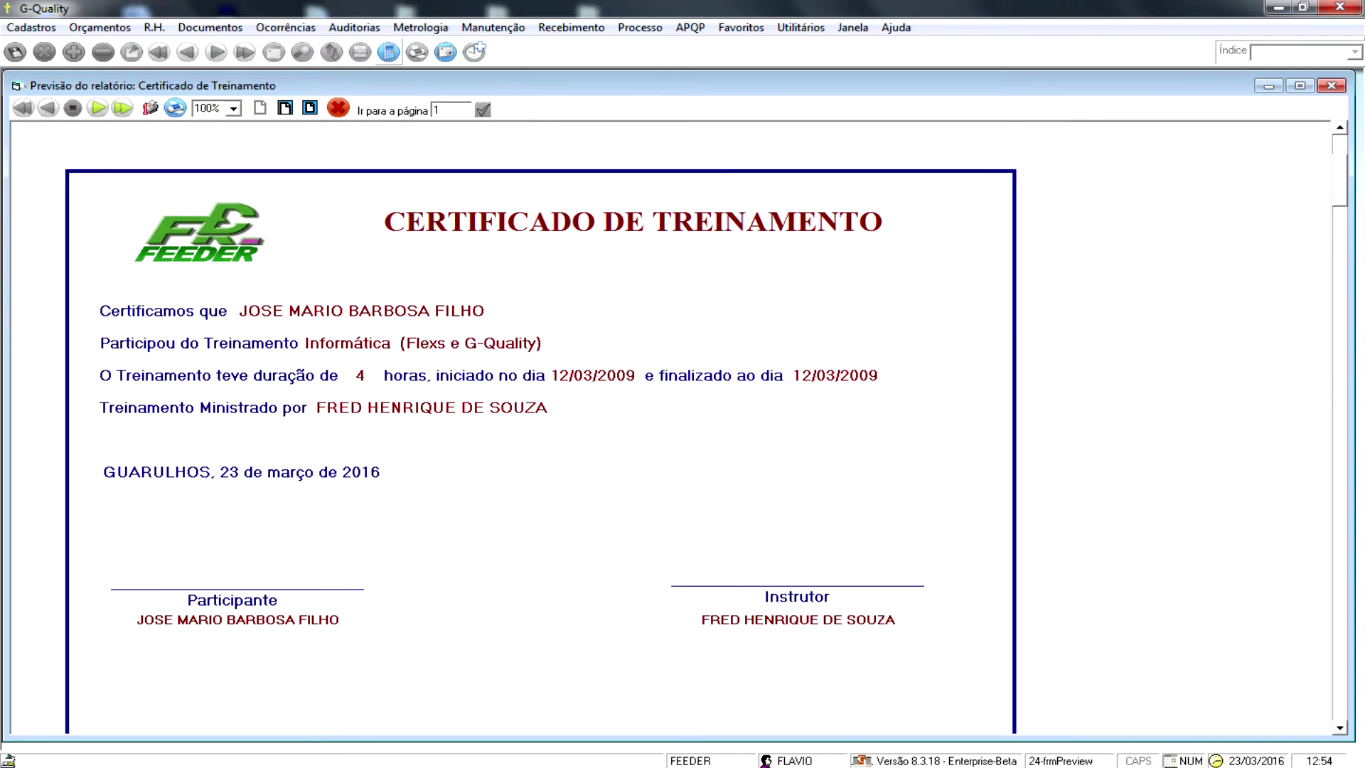
{"action": "scroll", "coordinate": [540, 426], "scroll_direction": "up", "scroll_amount": 1}
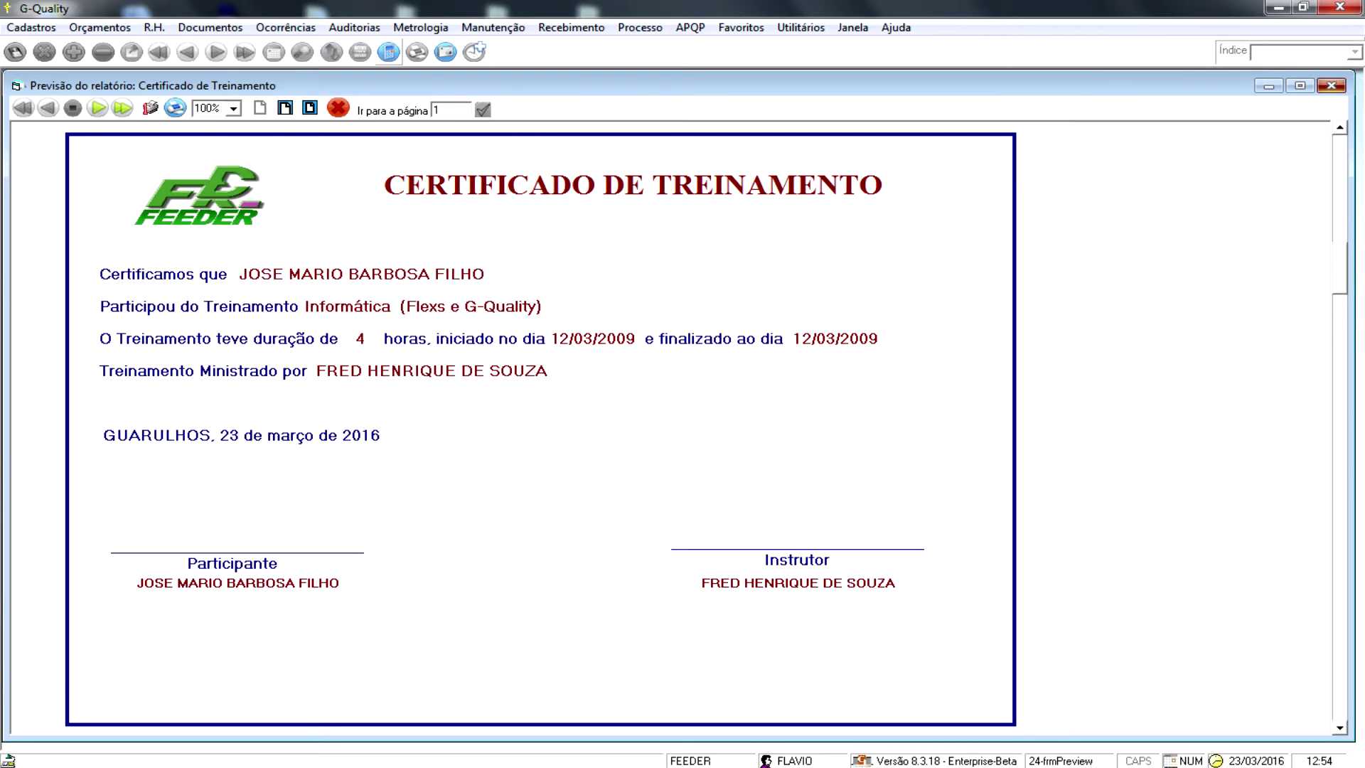
{"action": "left_click", "coordinate": [1331, 85]}
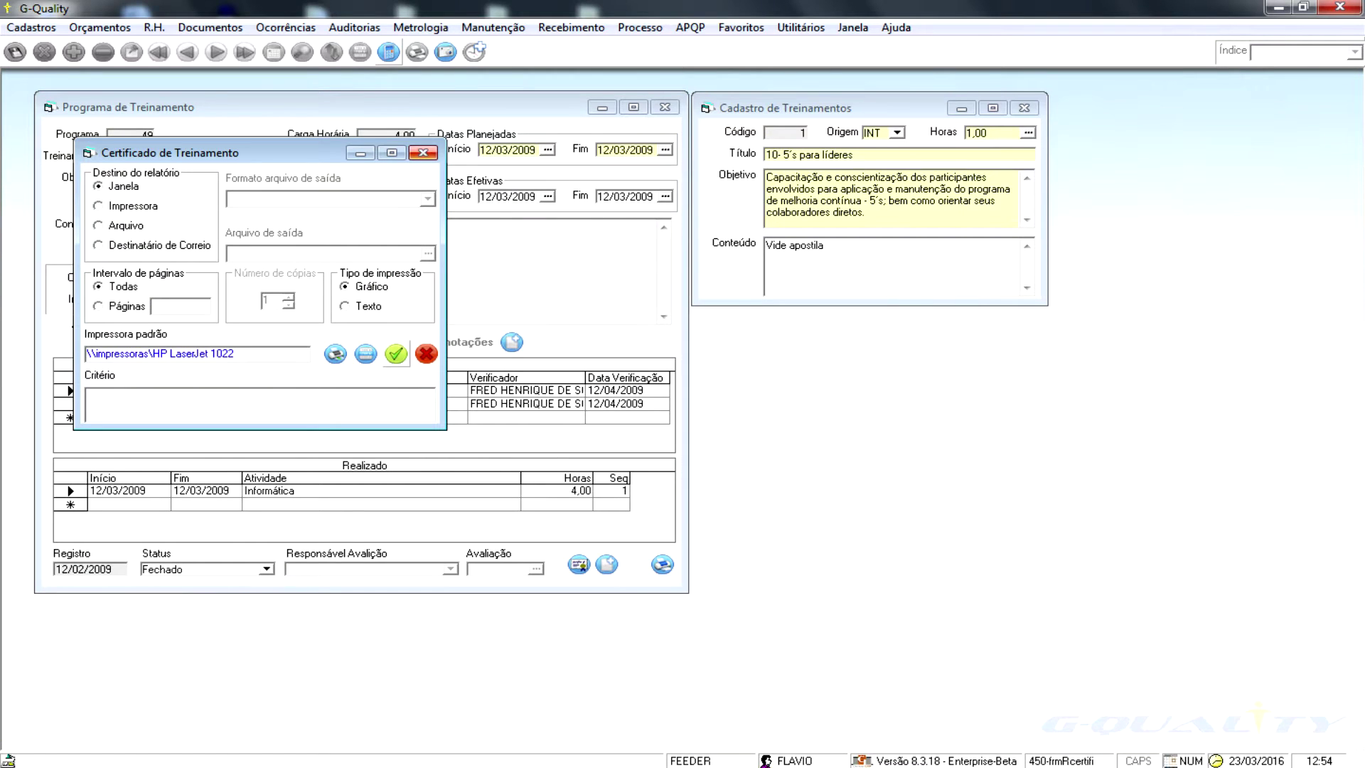
{"action": "key", "text": "Escape"}
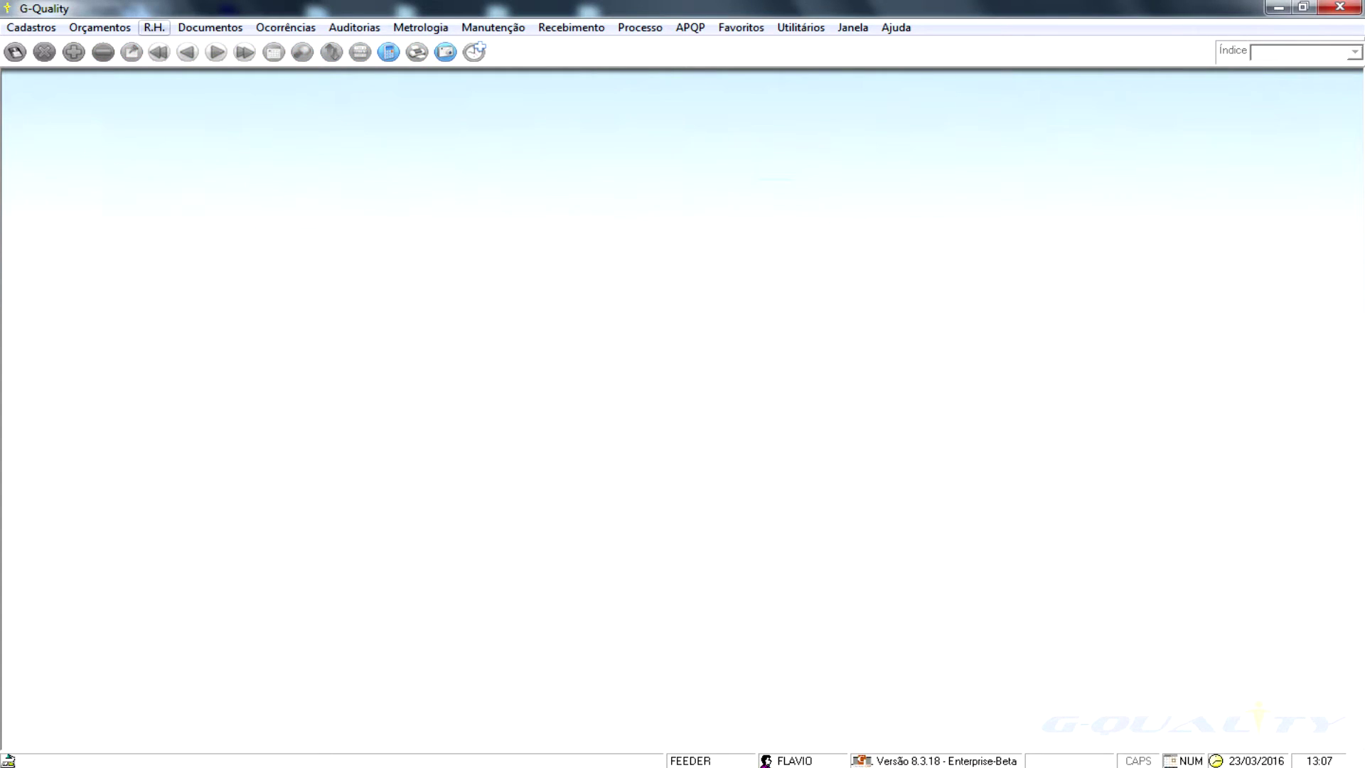
- Open the Matriz de Versatilidade for sector 460 INJEÇÃO and browse its employees and tasks
{"action": "left_click", "coordinate": [154, 27]}
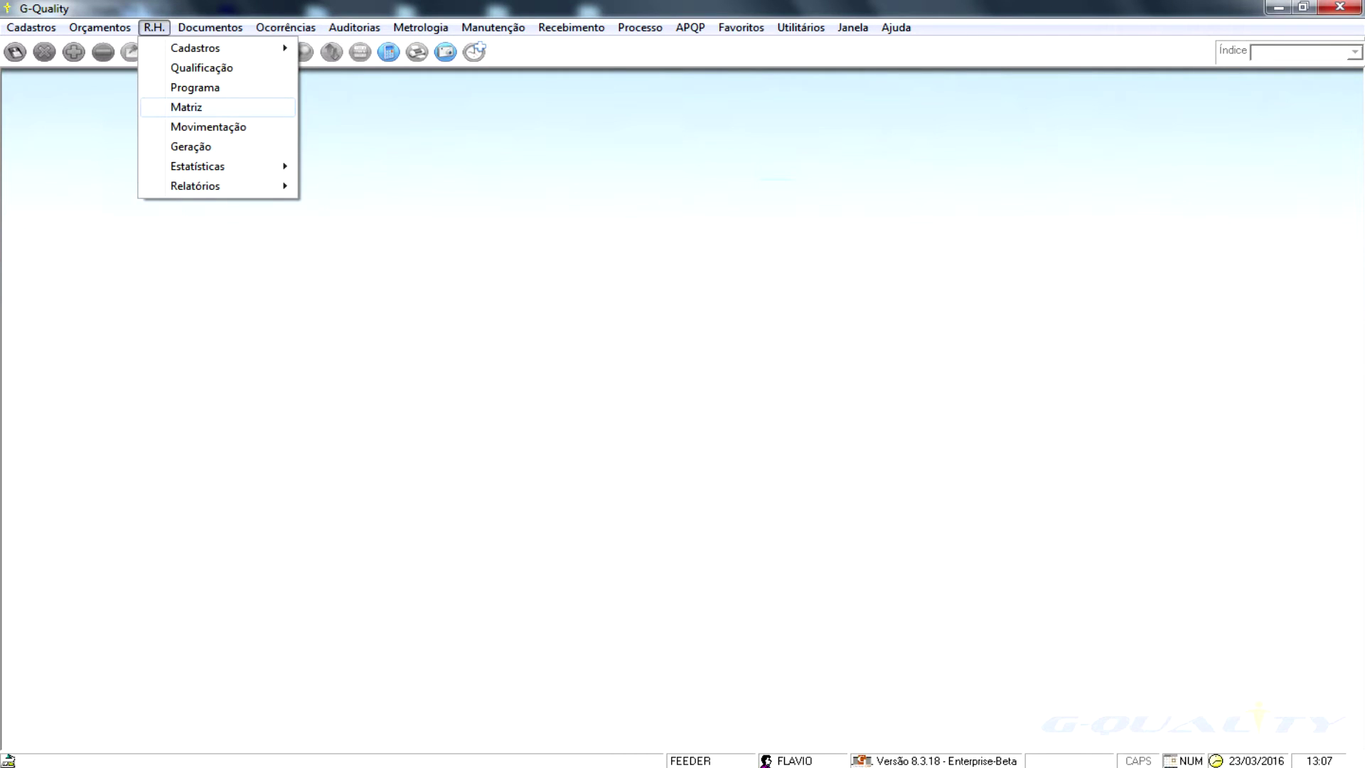
{"action": "key", "text": "Return"}
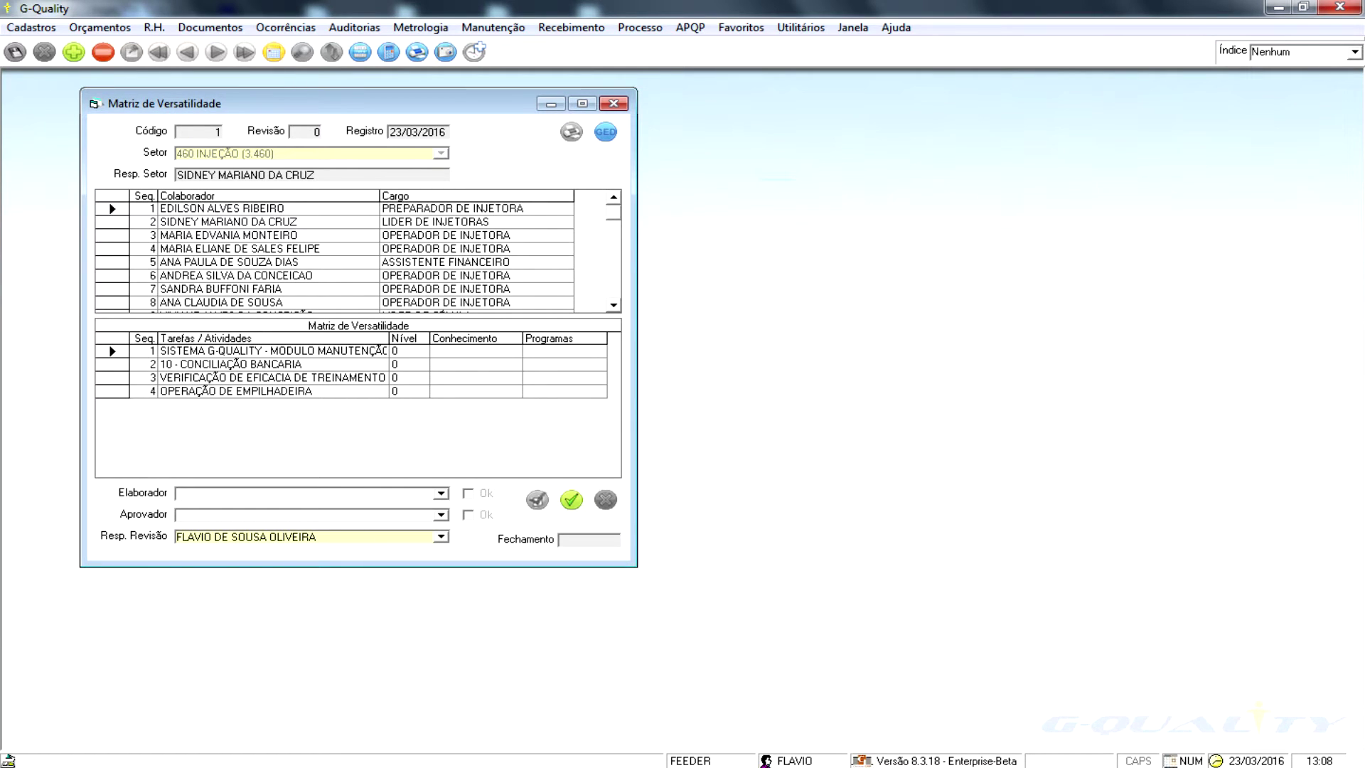
{"action": "left_click", "coordinate": [228, 222]}
{"action": "left_click", "coordinate": [240, 249]}
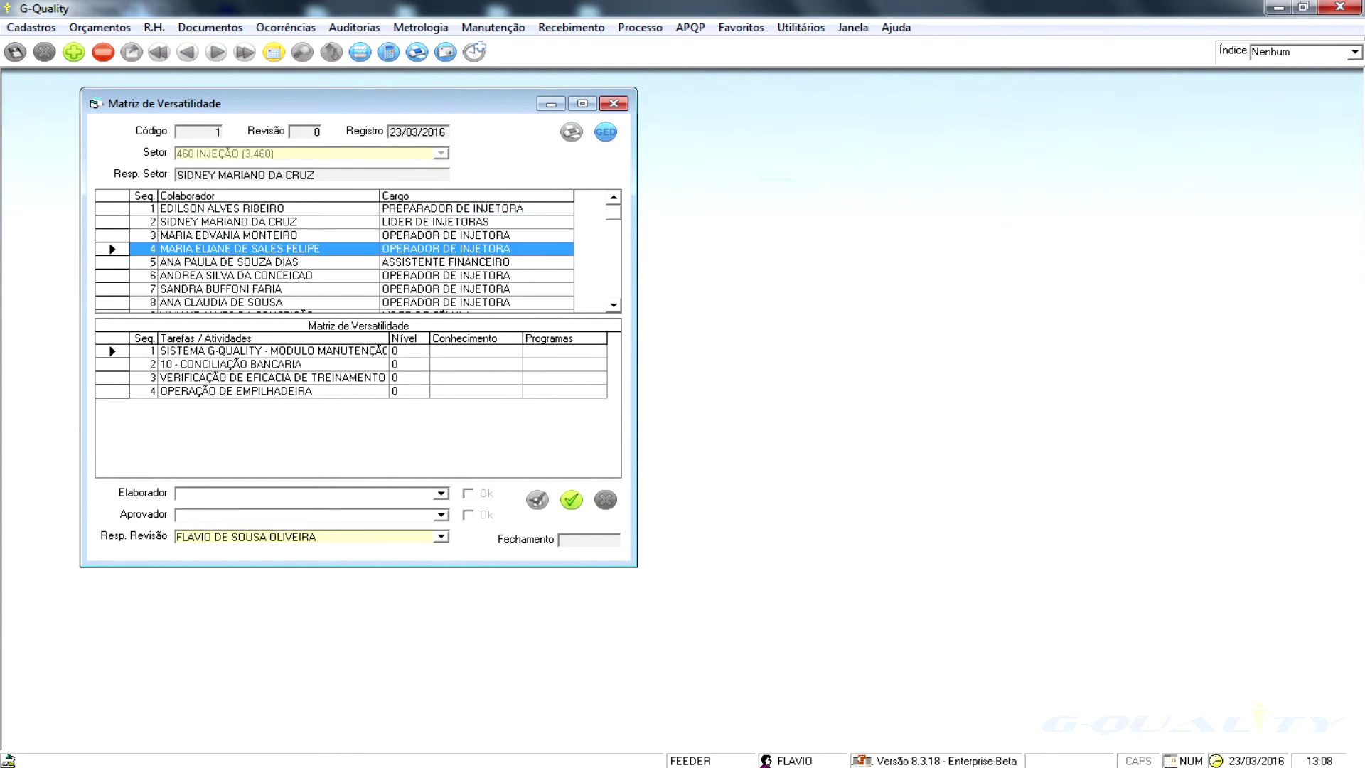
{"action": "left_click", "coordinate": [231, 208]}
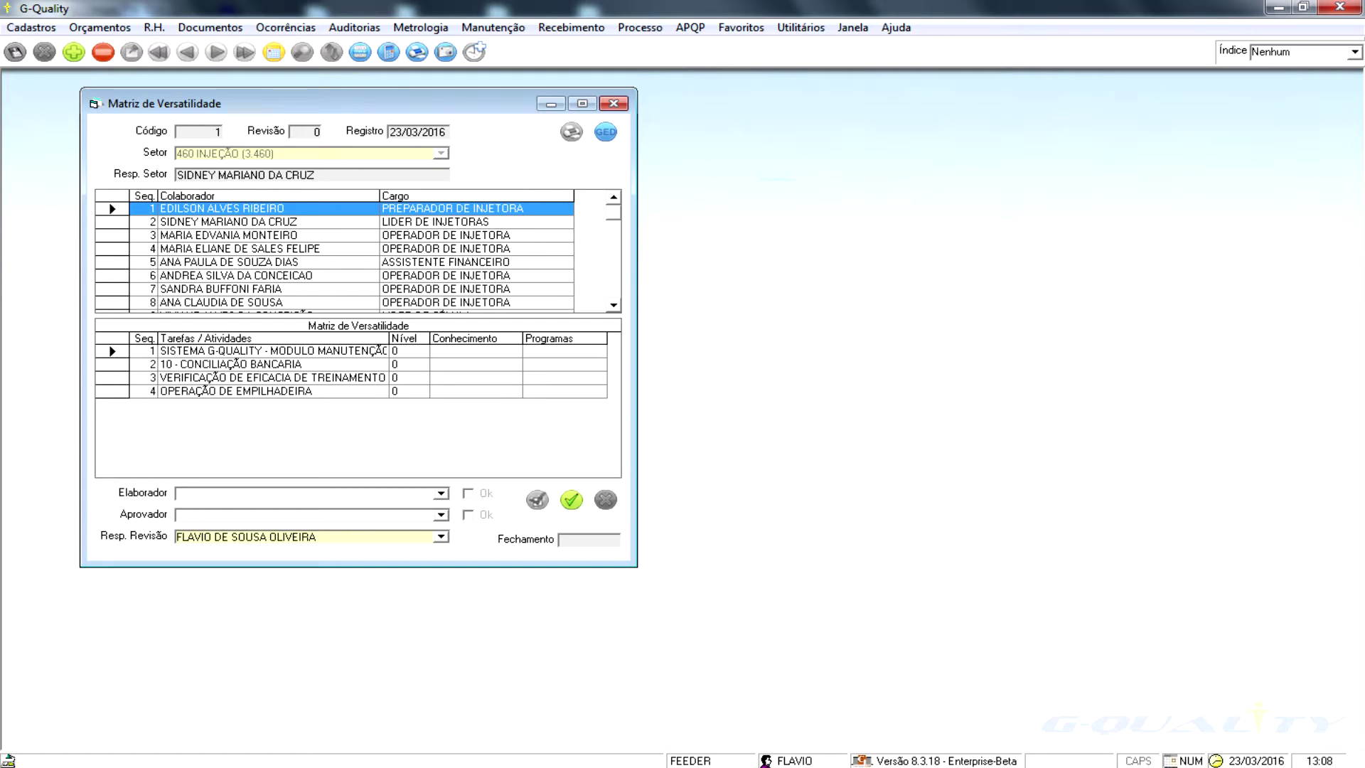
{"action": "left_click", "coordinate": [272, 378]}
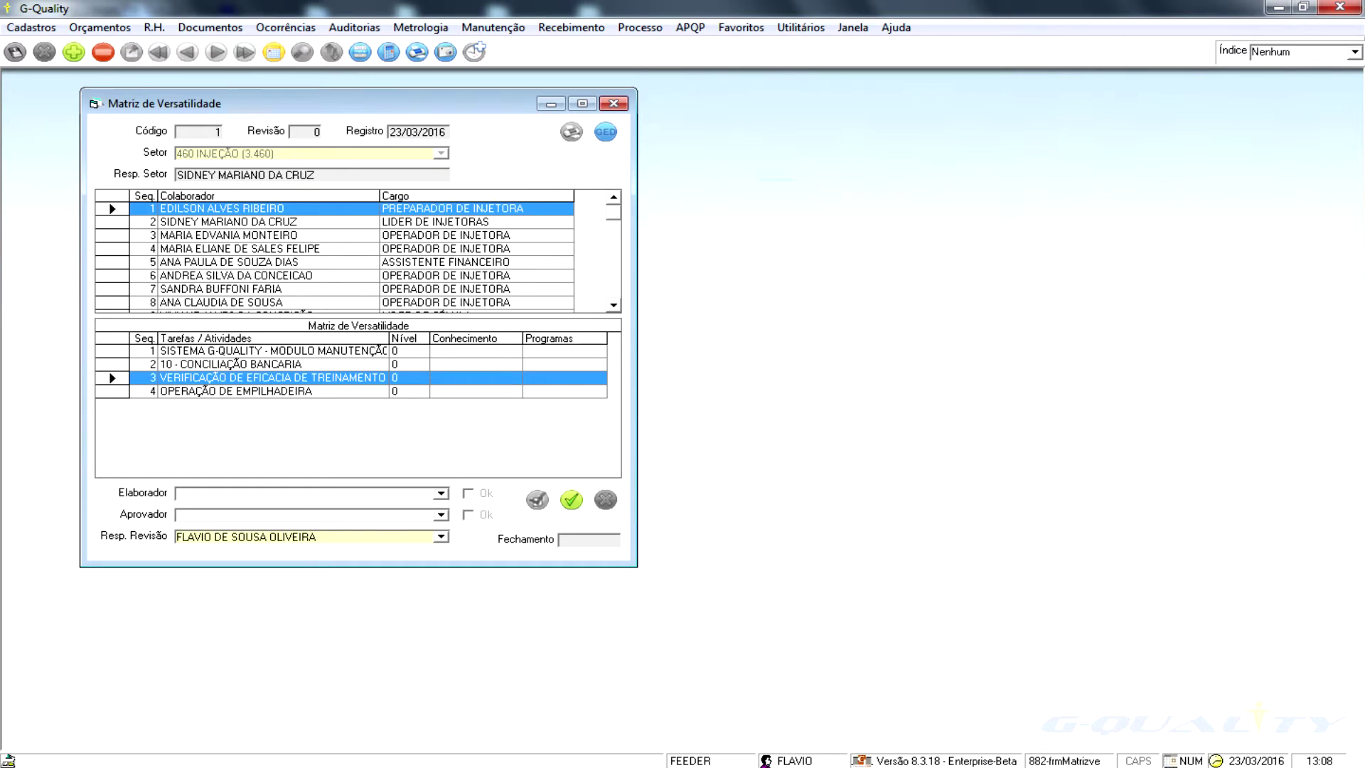
{"action": "left_click", "coordinate": [471, 351]}
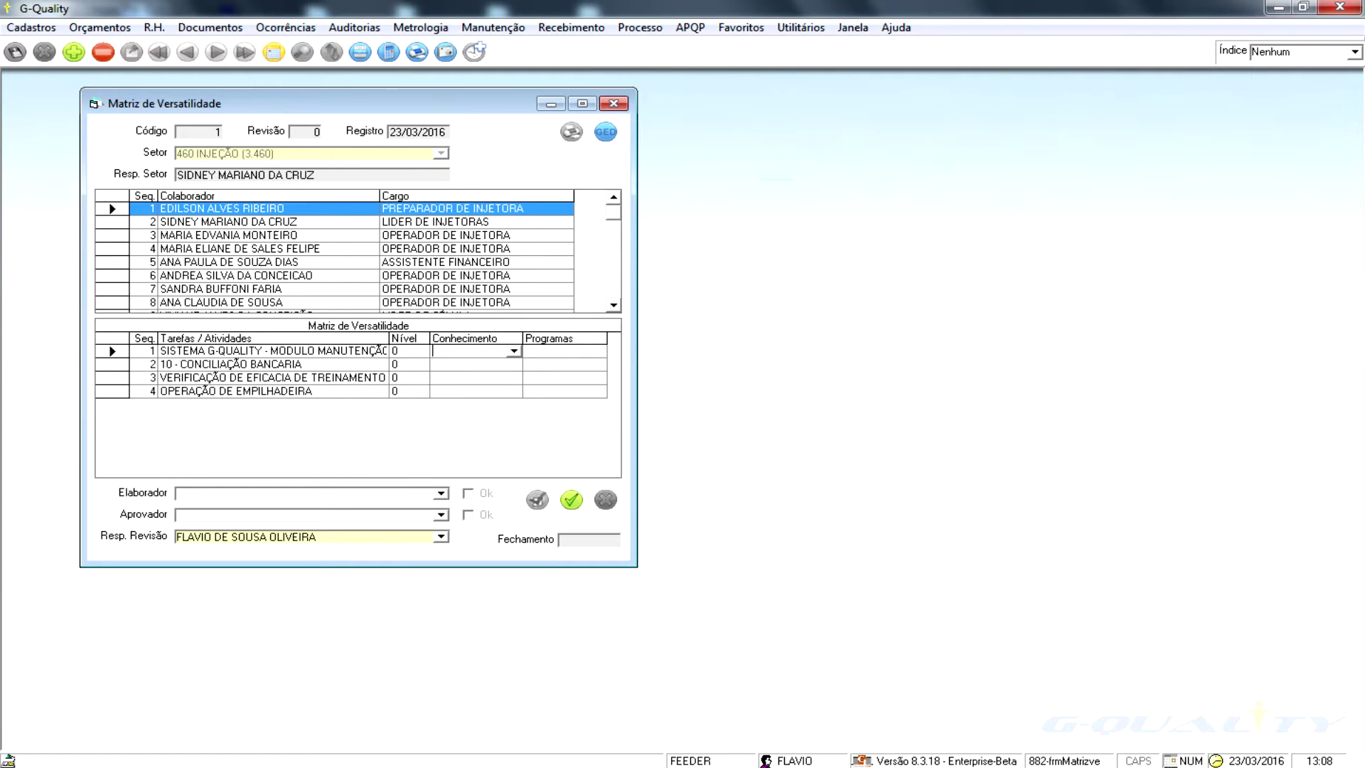
- Select the row 5 employee and set the first task's level to 4
{"action": "left_click", "coordinate": [270, 302]}
{"action": "left_click", "coordinate": [270, 262]}
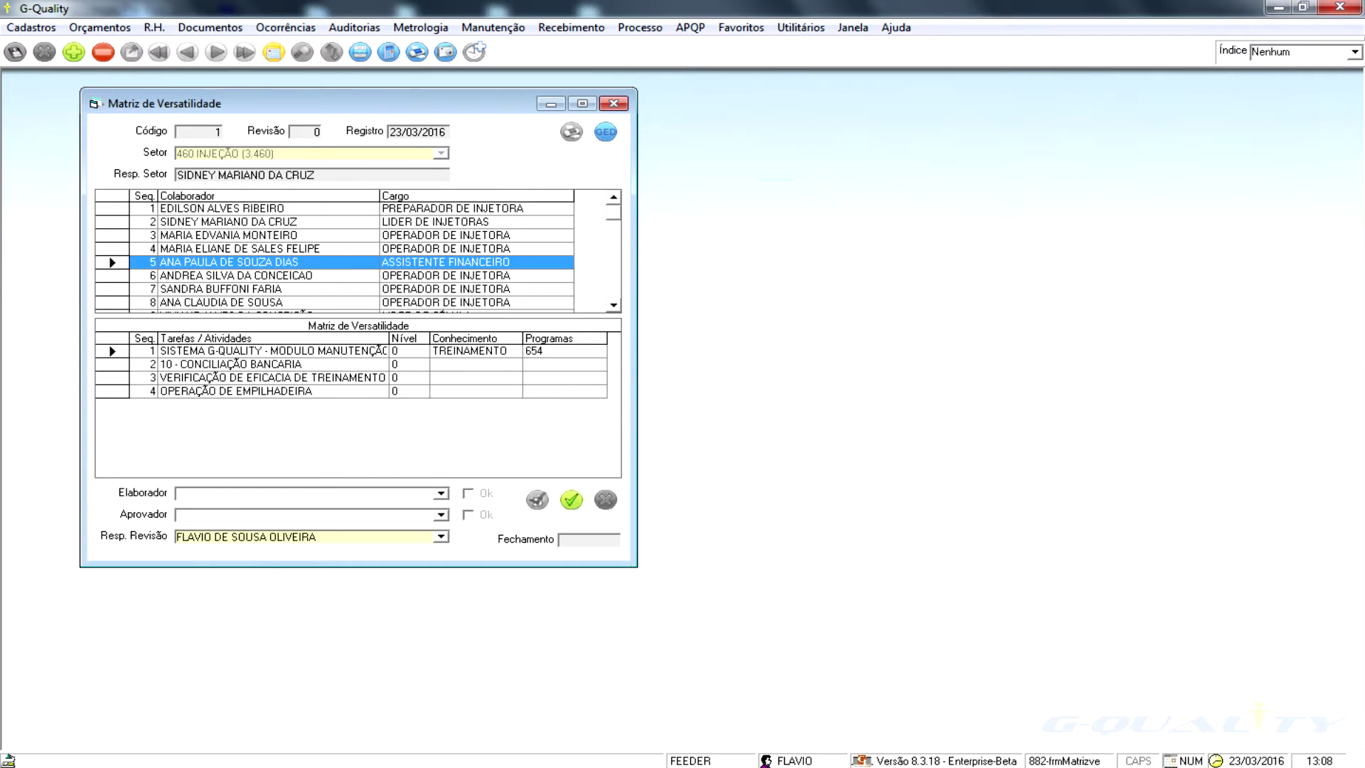
{"action": "left_click", "coordinate": [409, 351]}
{"action": "type", "text": "4"}
- Set the second and third tasks' knowledge source to EXPERIÊNCIA
{"action": "left_click", "coordinate": [409, 364]}
{"action": "left_click", "coordinate": [513, 364]}
{"action": "left_click", "coordinate": [514, 365]}
{"action": "left_click", "coordinate": [469, 378]}
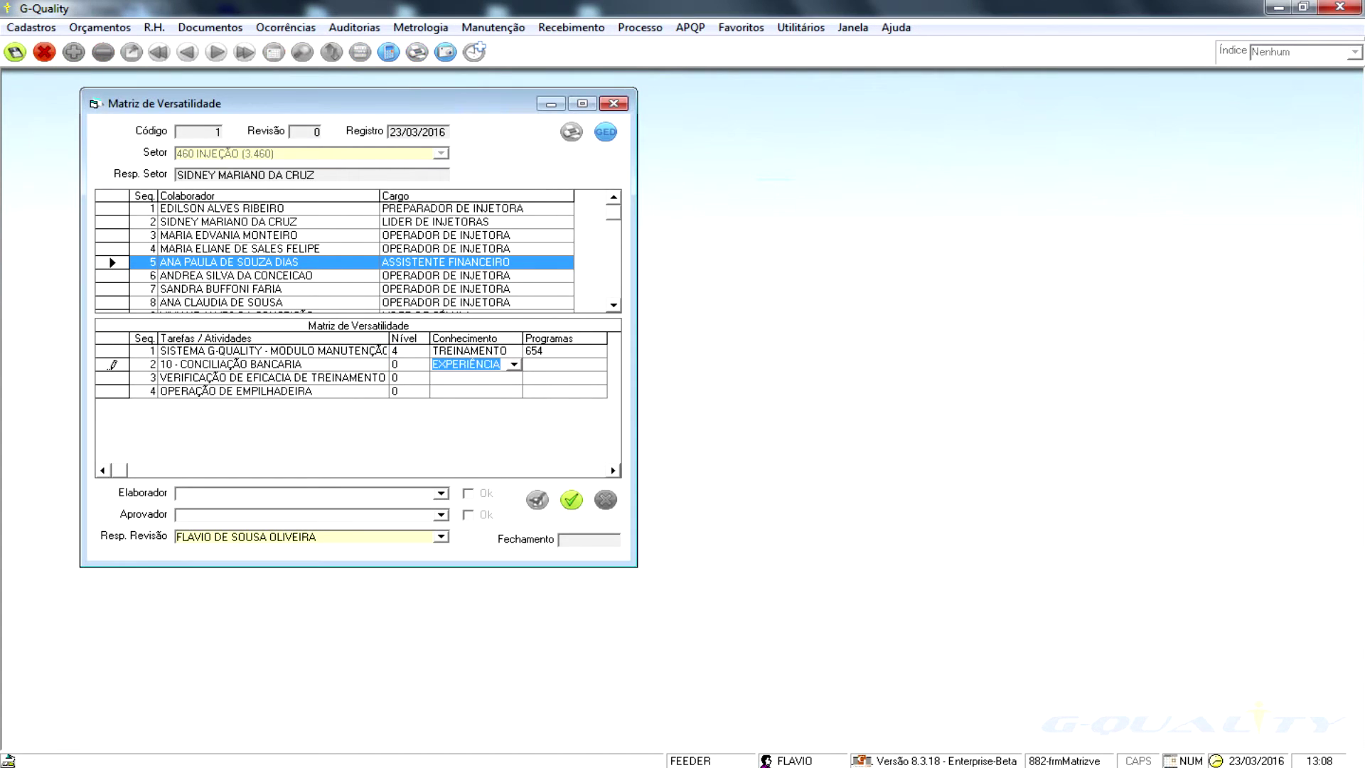
{"action": "left_click", "coordinate": [410, 364]}
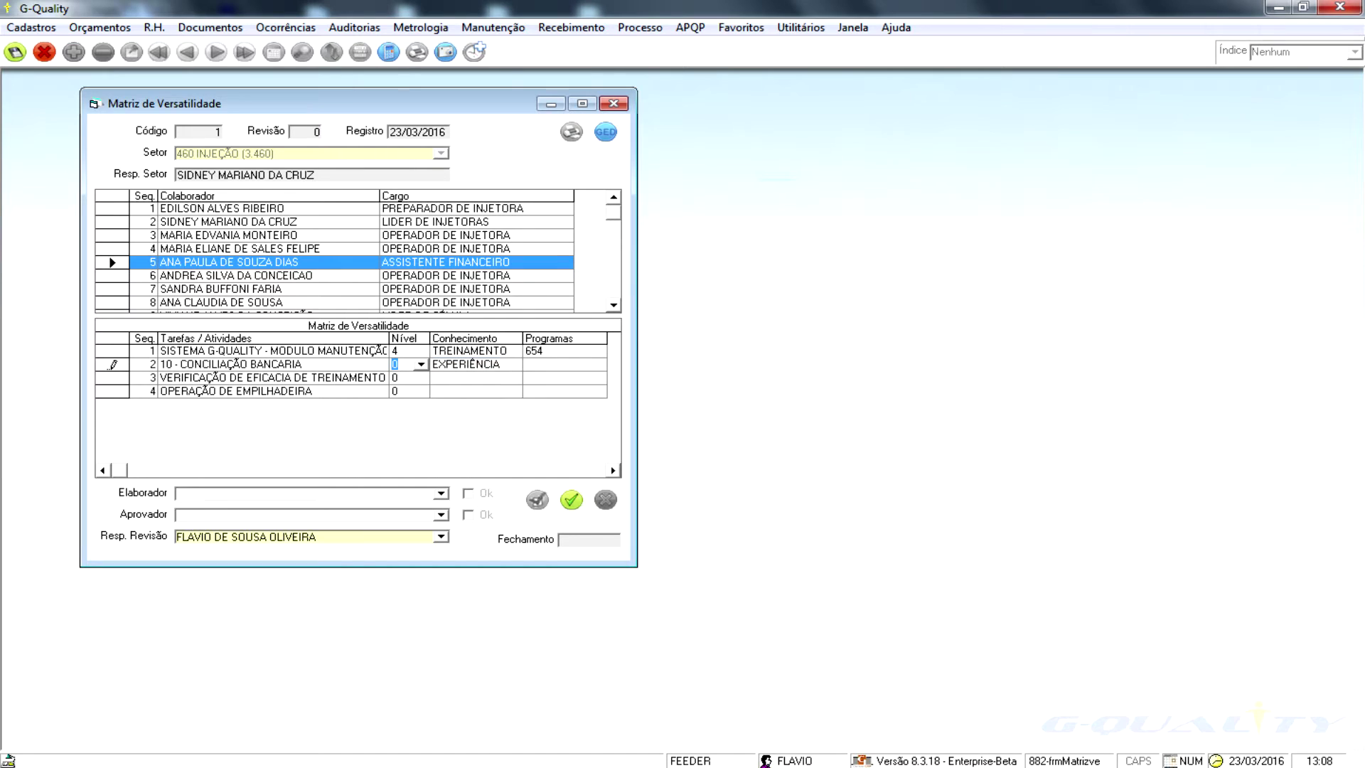
{"action": "left_click", "coordinate": [513, 378]}
{"action": "left_click", "coordinate": [514, 378]}
{"action": "left_click", "coordinate": [469, 390]}
{"action": "left_click", "coordinate": [410, 378]}
- Save the matrix, raise the third task's level to 5, and approve the revision
{"action": "left_click", "coordinate": [14, 52]}
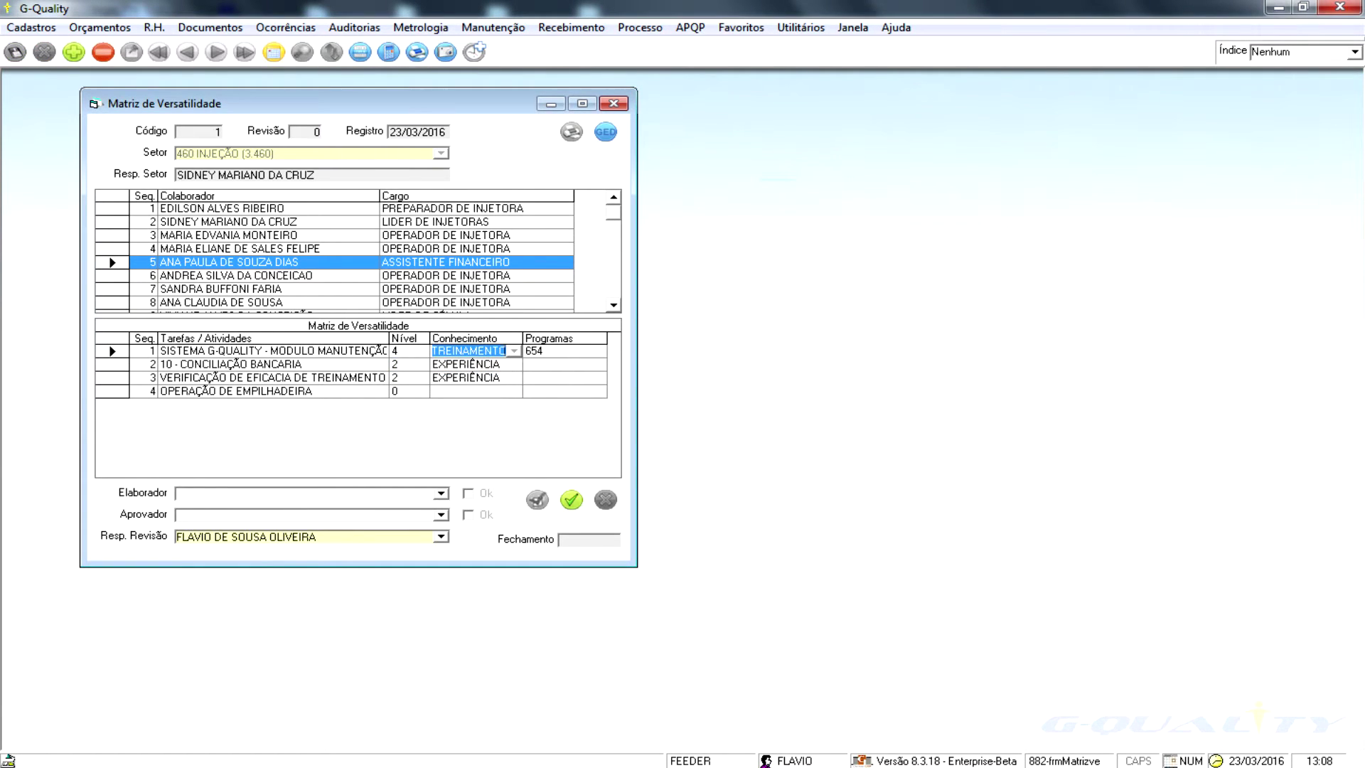
{"action": "left_click", "coordinate": [469, 351]}
{"action": "left_click", "coordinate": [542, 351]}
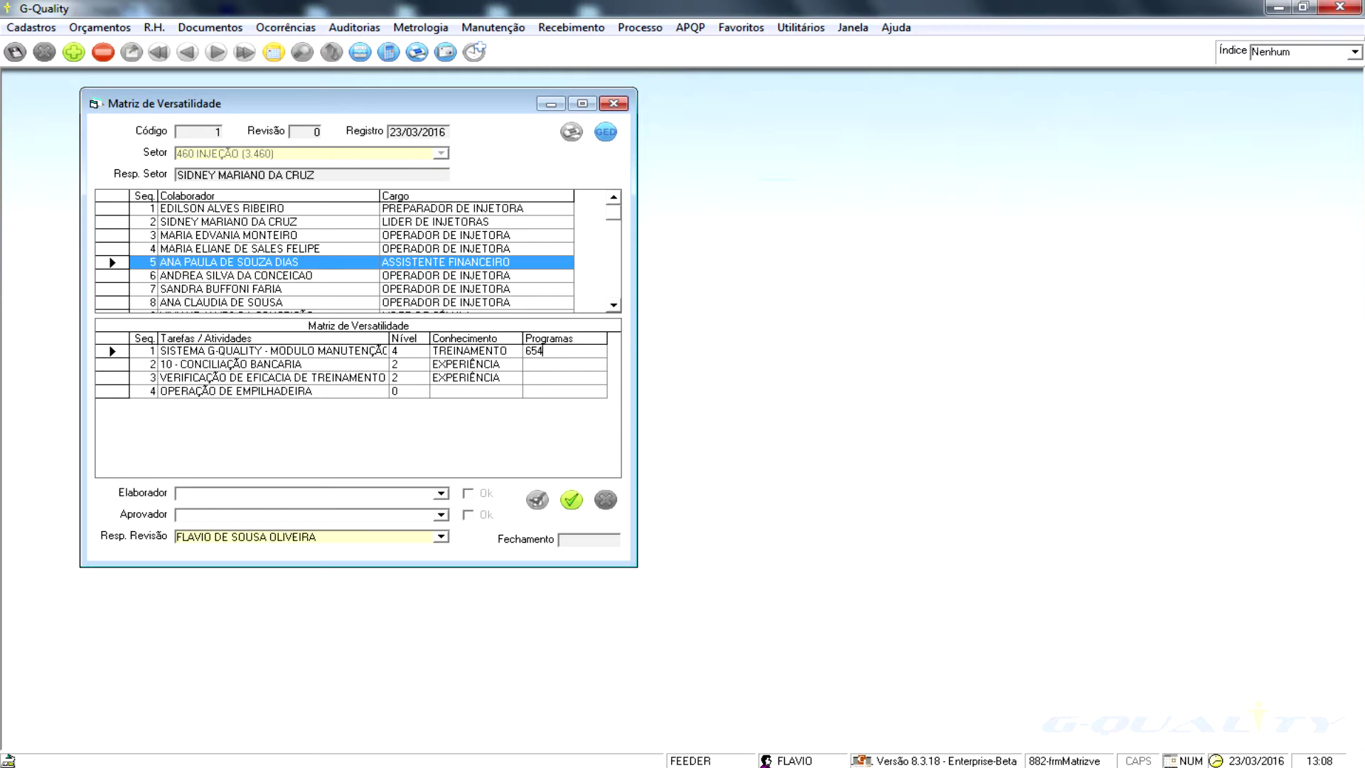
{"action": "left_click", "coordinate": [417, 377]}
{"action": "left_click", "coordinate": [421, 379]}
{"action": "left_click", "coordinate": [397, 450]}
{"action": "left_click", "coordinate": [571, 499]}
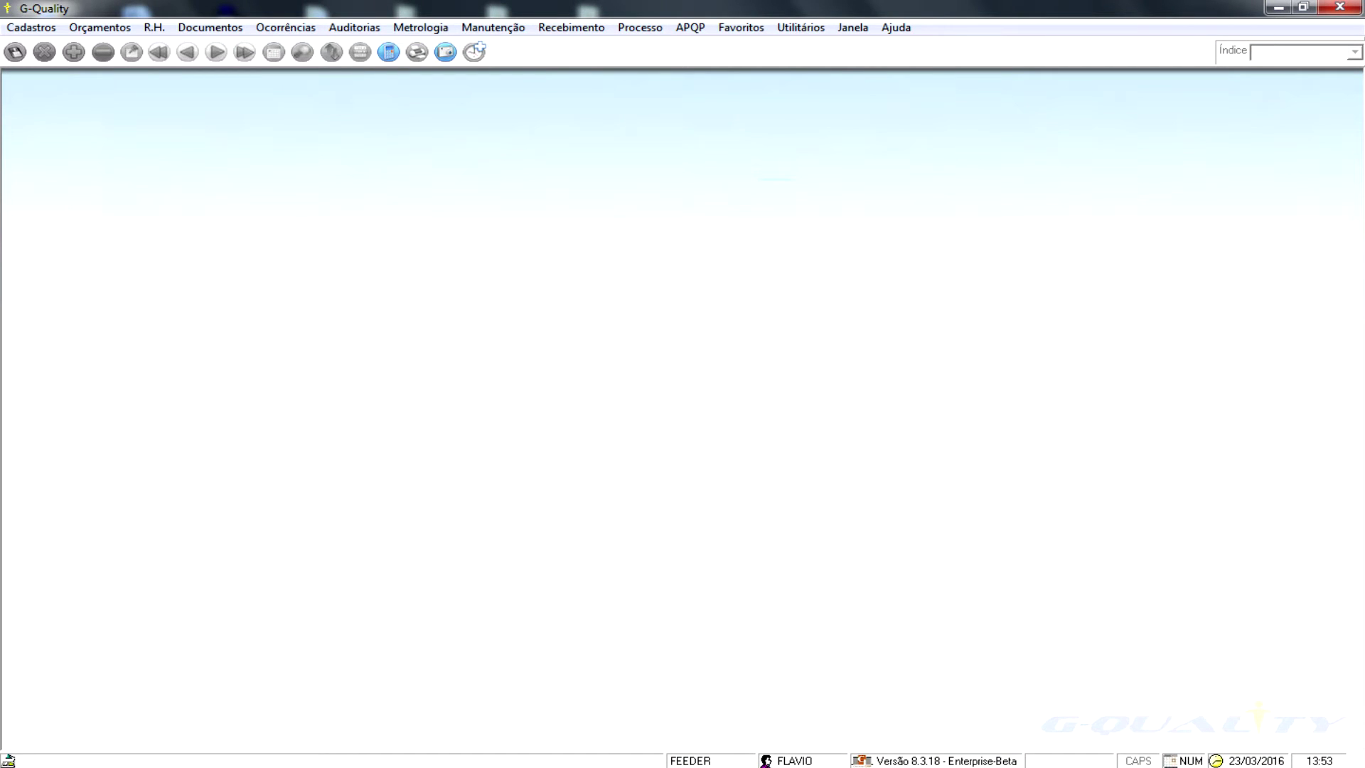
- Open Movimentação record 1, moving an employee from TEC. DA INFORMAÇÃO to 460 INJEÇÃO
{"action": "left_click", "coordinate": [154, 27]}
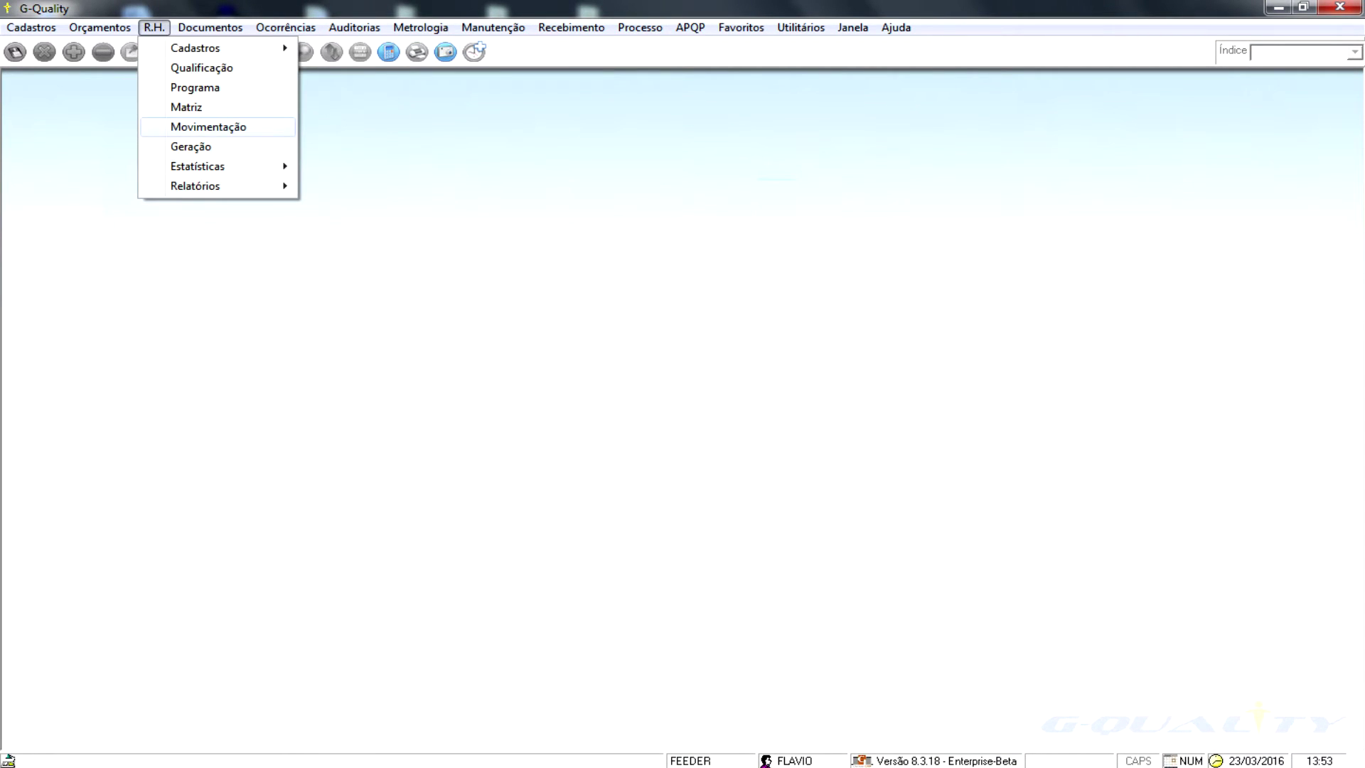
{"action": "left_click", "coordinate": [208, 127]}
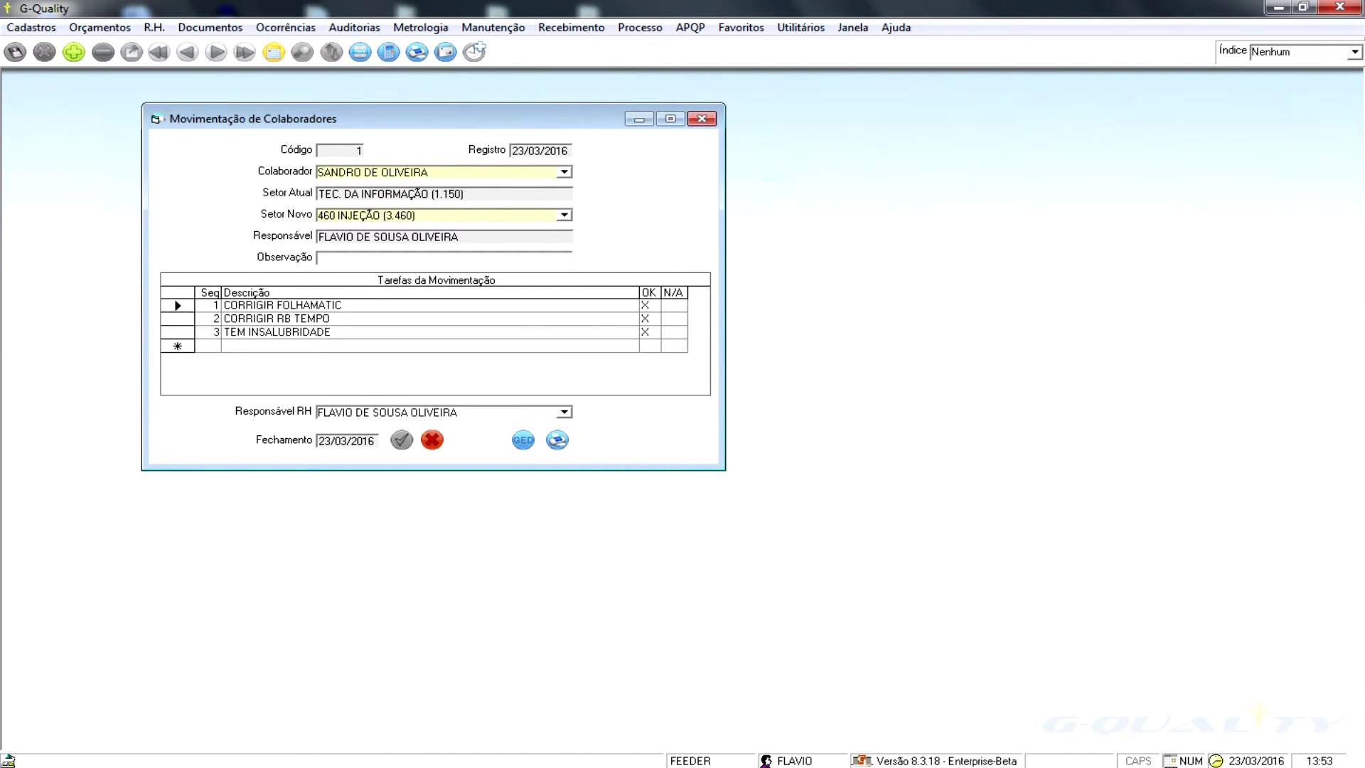
{"action": "key", "text": "Tab"}
{"action": "key", "text": "Tab"}
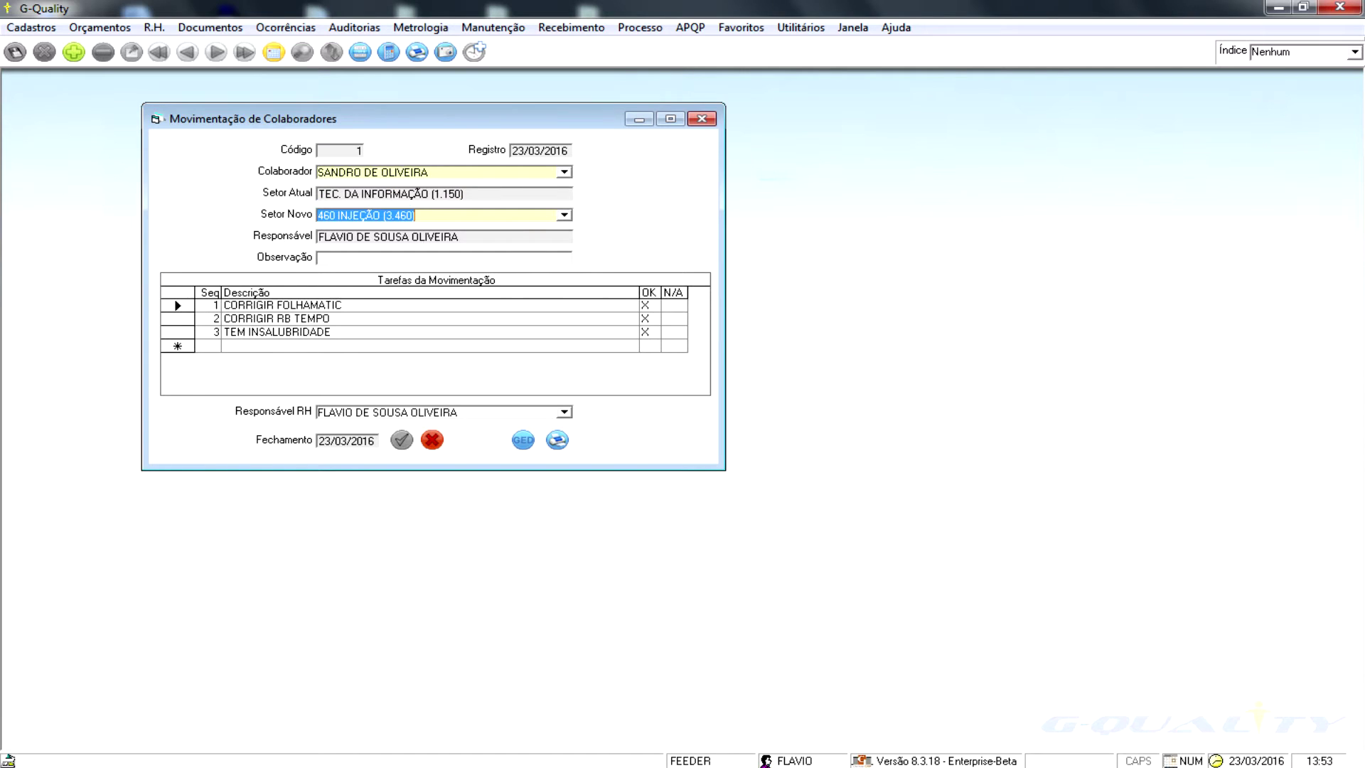
{"action": "key", "text": "Tab"}
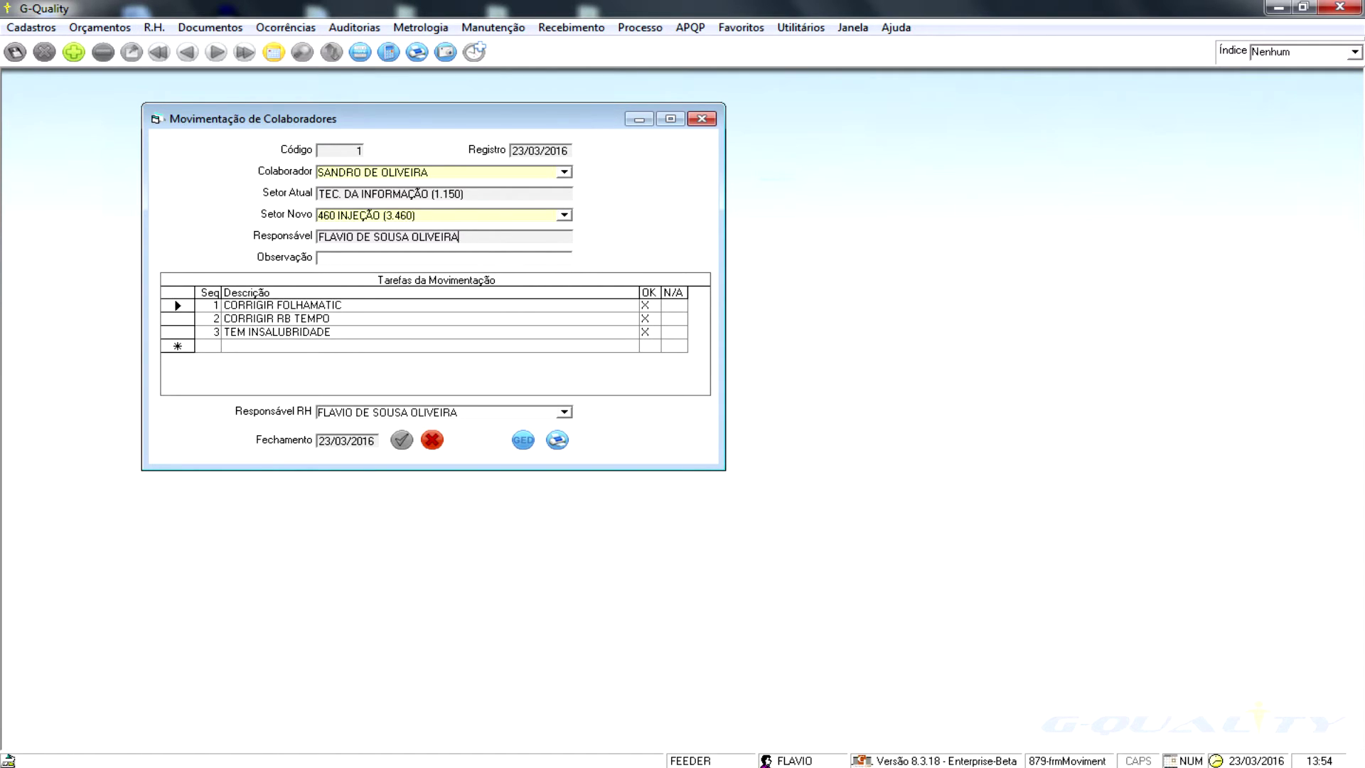
{"action": "left_click", "coordinate": [154, 27]}
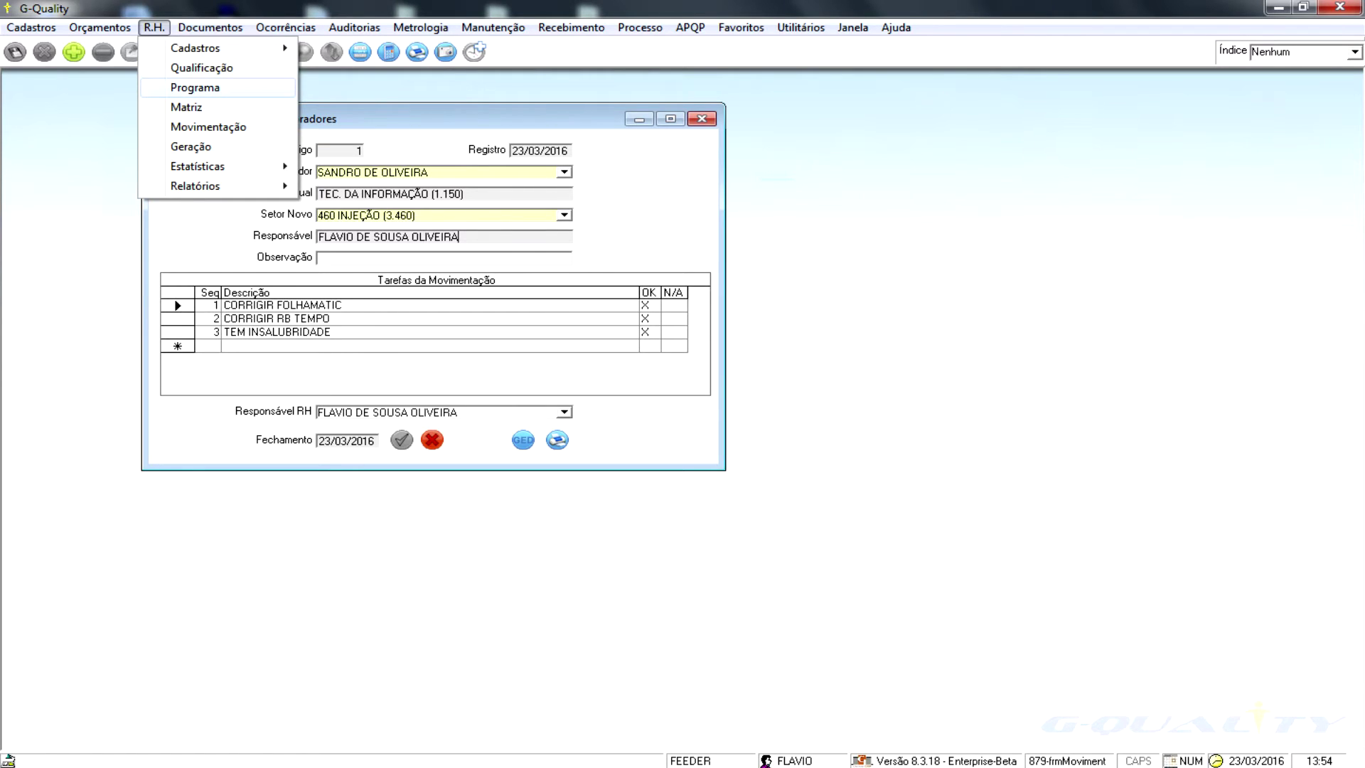
{"action": "left_click", "coordinate": [194, 88]}
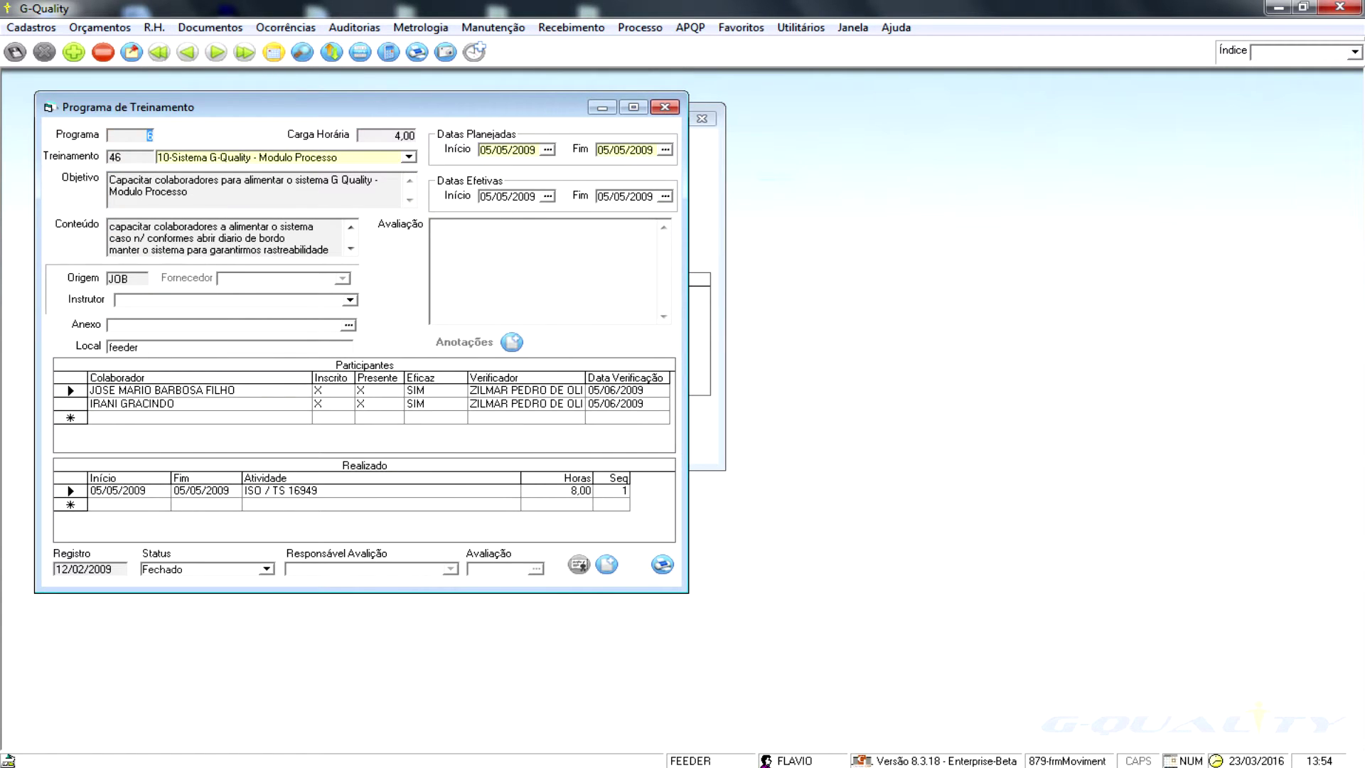
{"action": "left_click", "coordinate": [244, 52]}
{"action": "left_click_drag", "start_coordinate": [284, 107], "coordinate": [795, 117]}
{"action": "left_click_drag", "start_coordinate": [888, 105], "coordinate": [949, 99]}
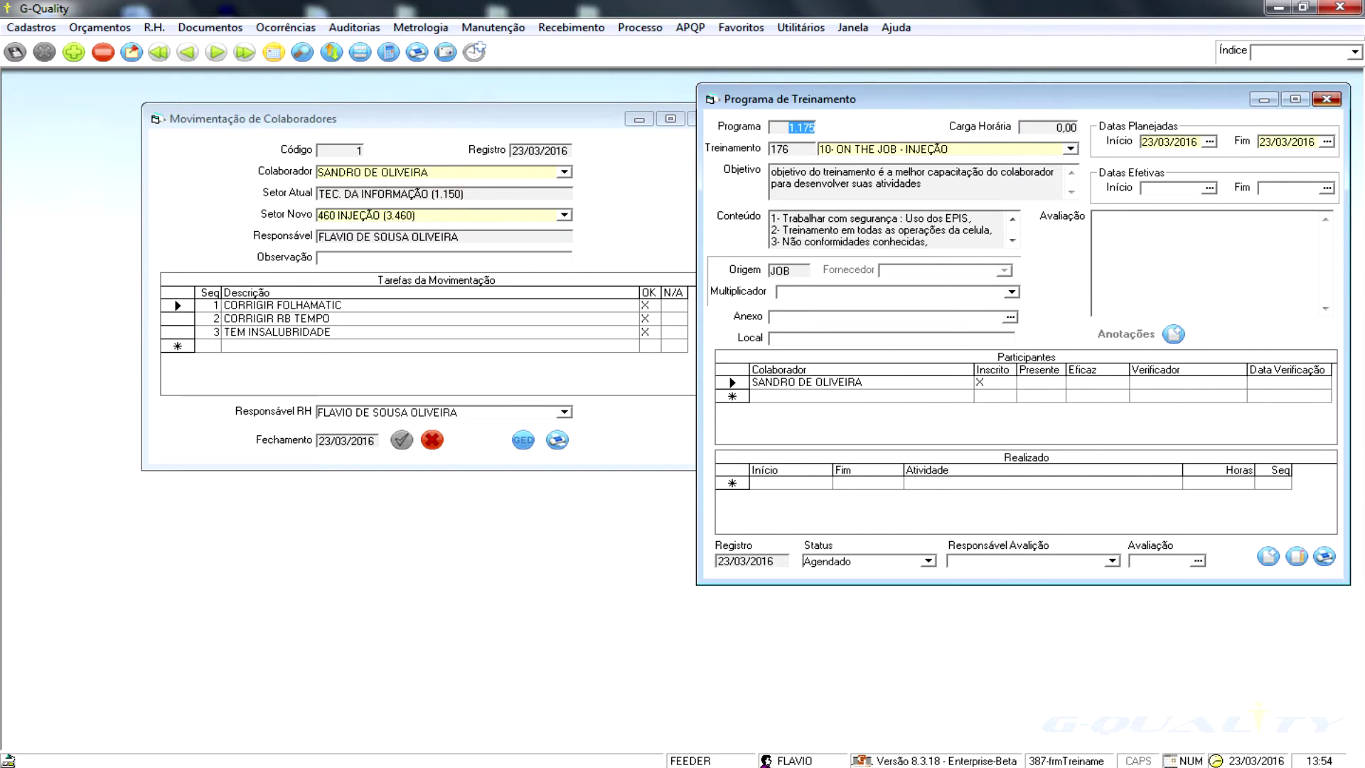
{"action": "key", "text": "ctrl+F4"}
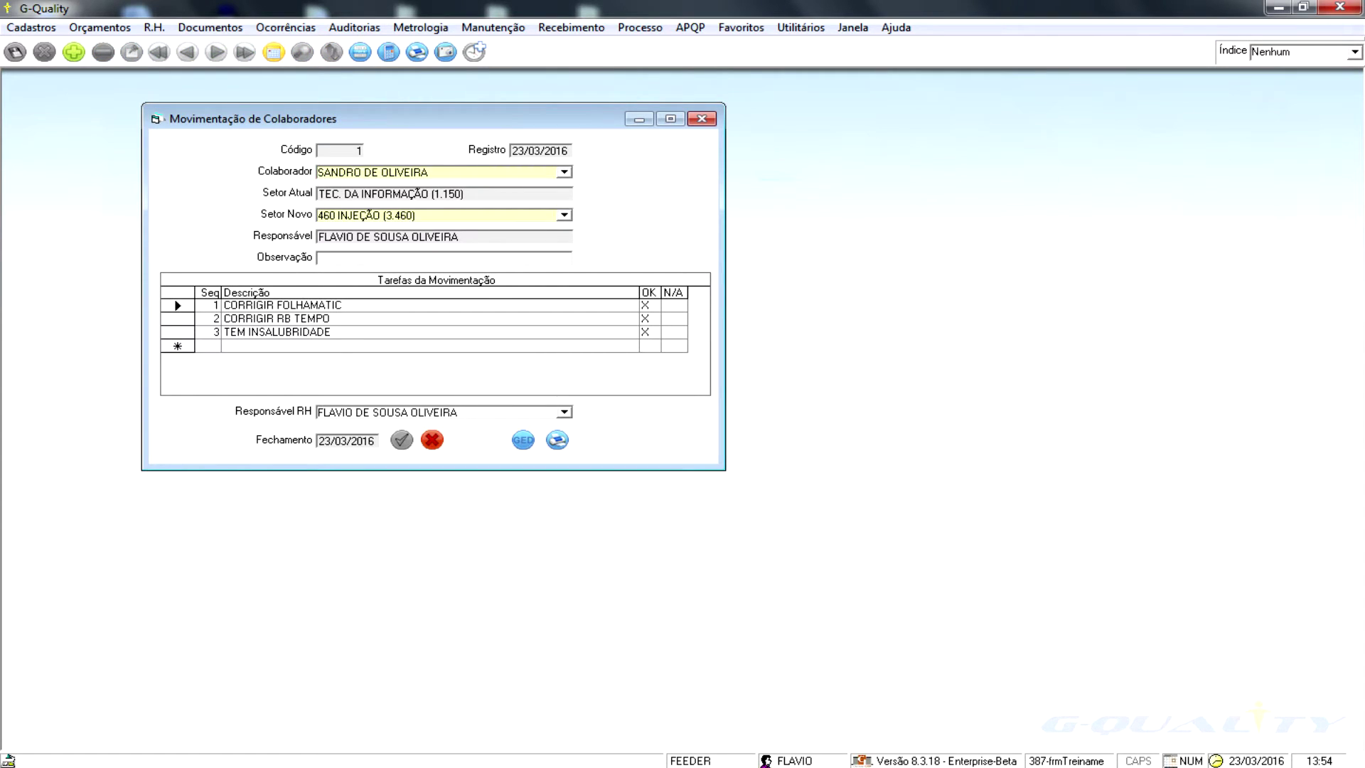
{"action": "key", "text": "ctrl+p"}
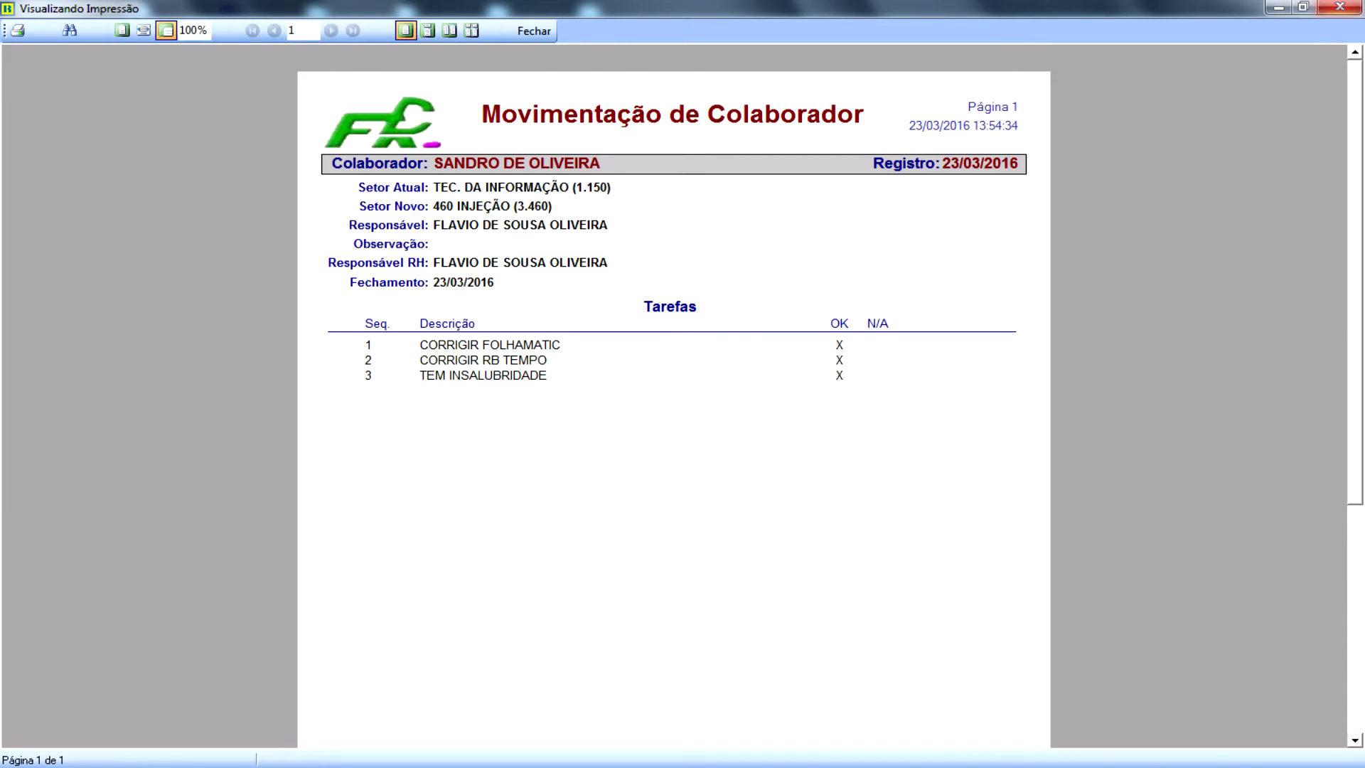
{"action": "left_click", "coordinate": [1339, 7]}
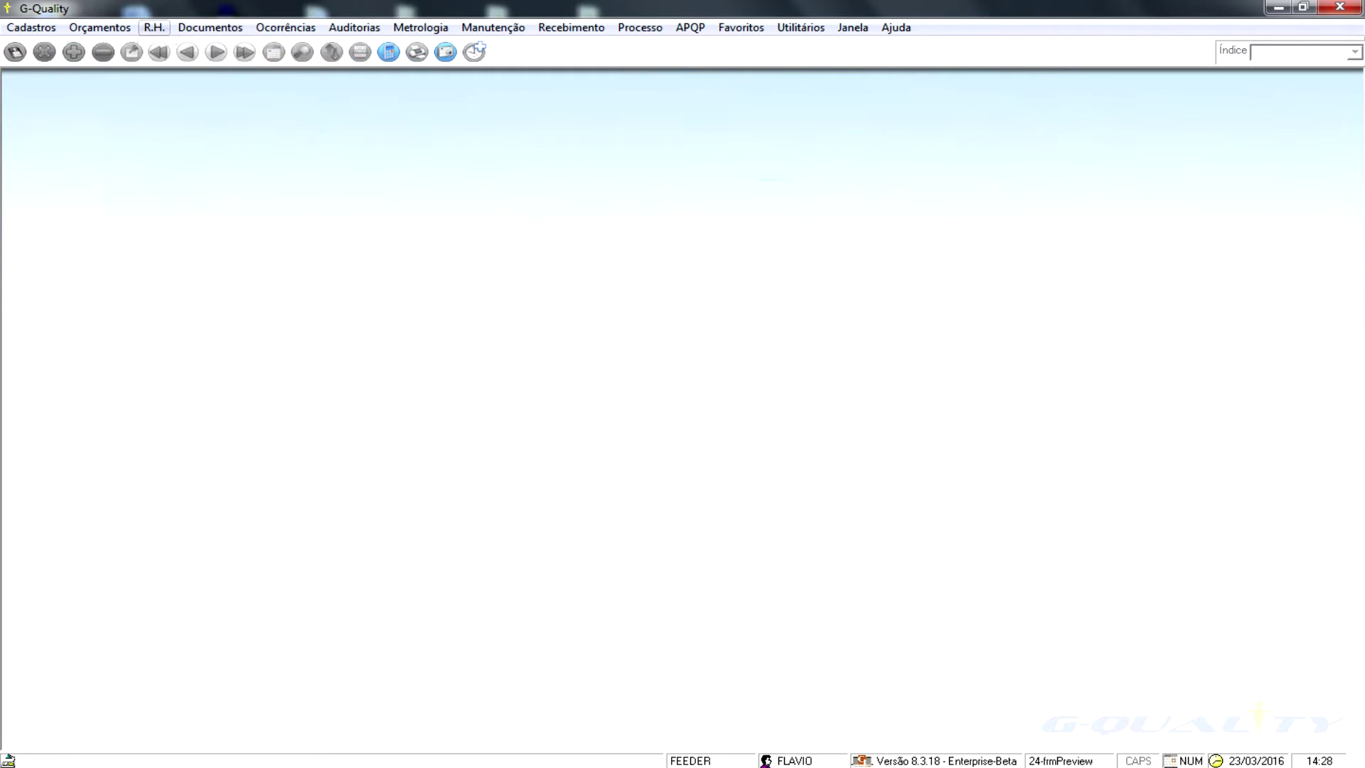
- Run the On the Job training report for 23/02/2016 to 23/03/2016
{"action": "key", "text": "alt+r"}
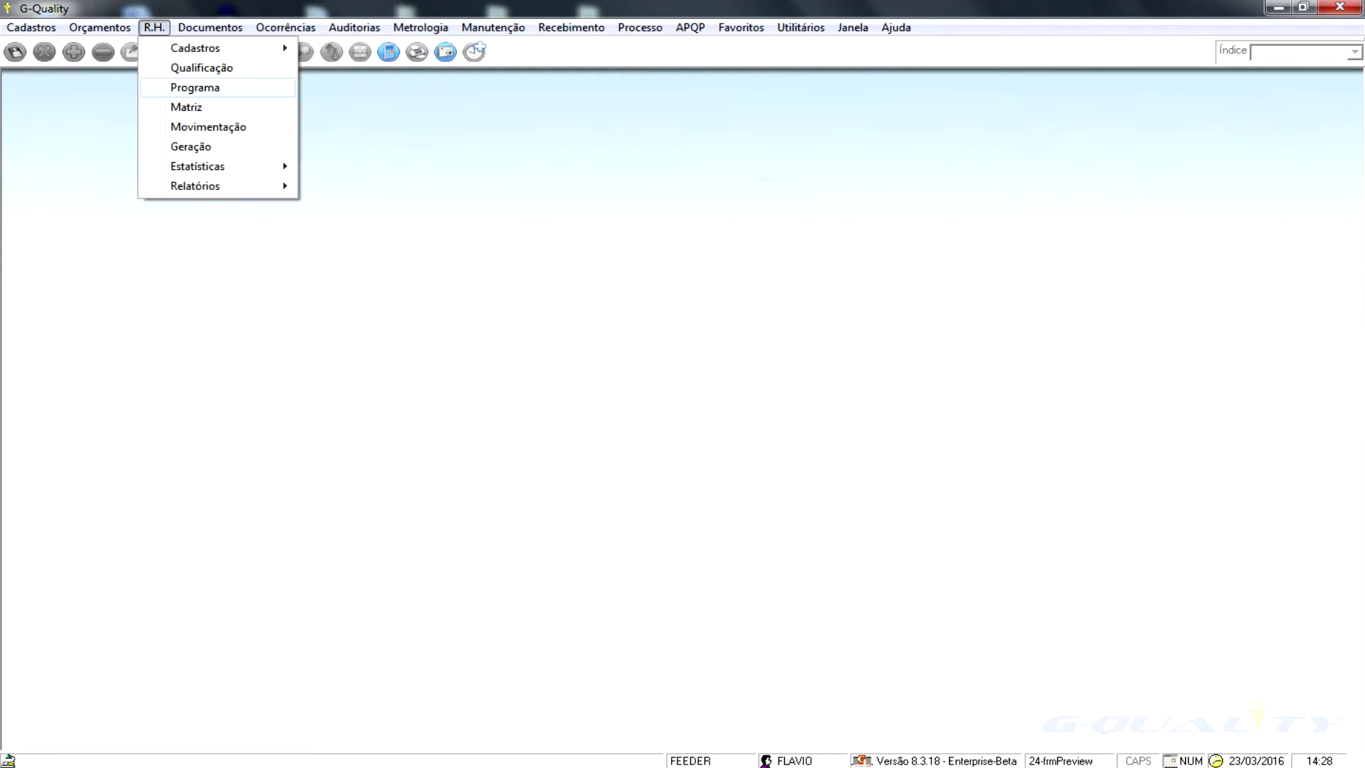
{"action": "key", "text": "Return"}
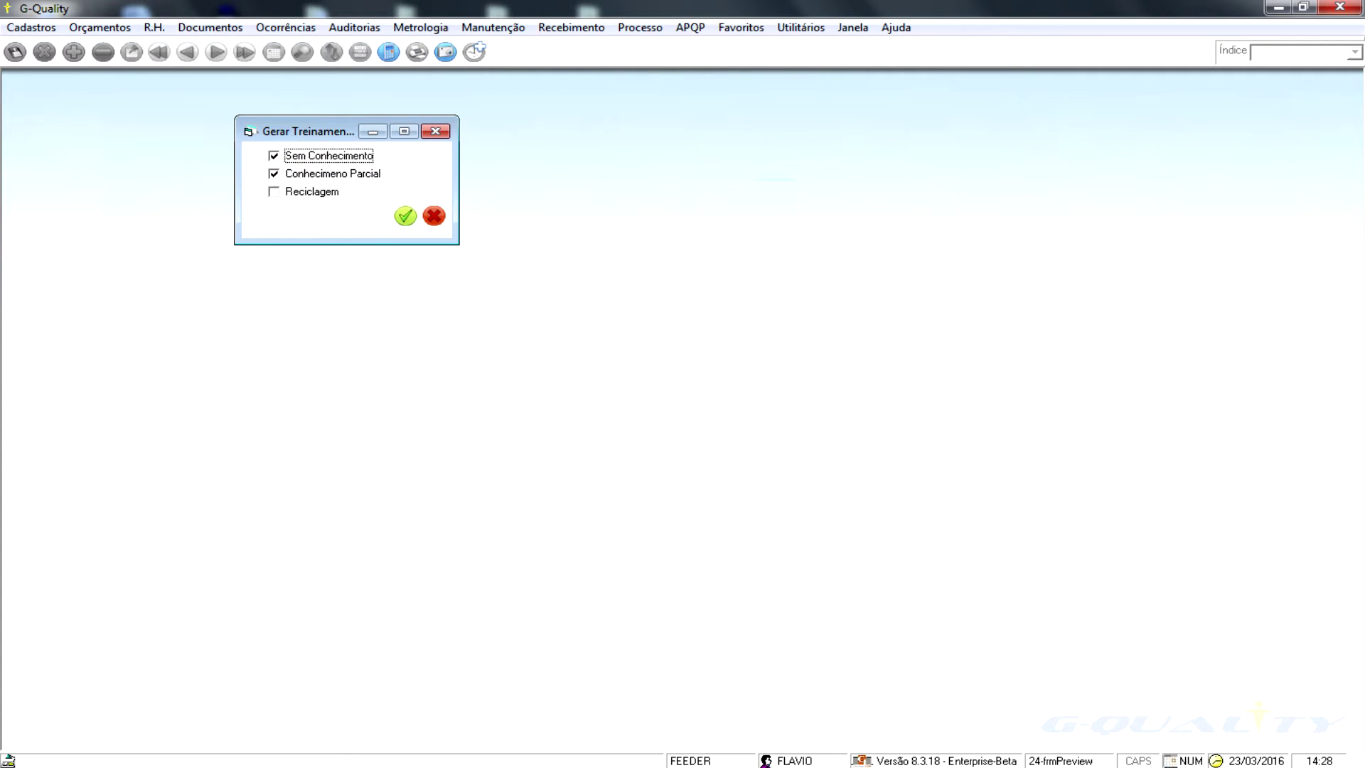
{"action": "key", "text": "alt+r"}
{"action": "key", "text": "Down"}
{"action": "key", "text": "Down"}
{"action": "key", "text": "Right"}
{"action": "key", "text": "Down"}
{"action": "key", "text": "Right"}
{"action": "key", "text": "Down"}
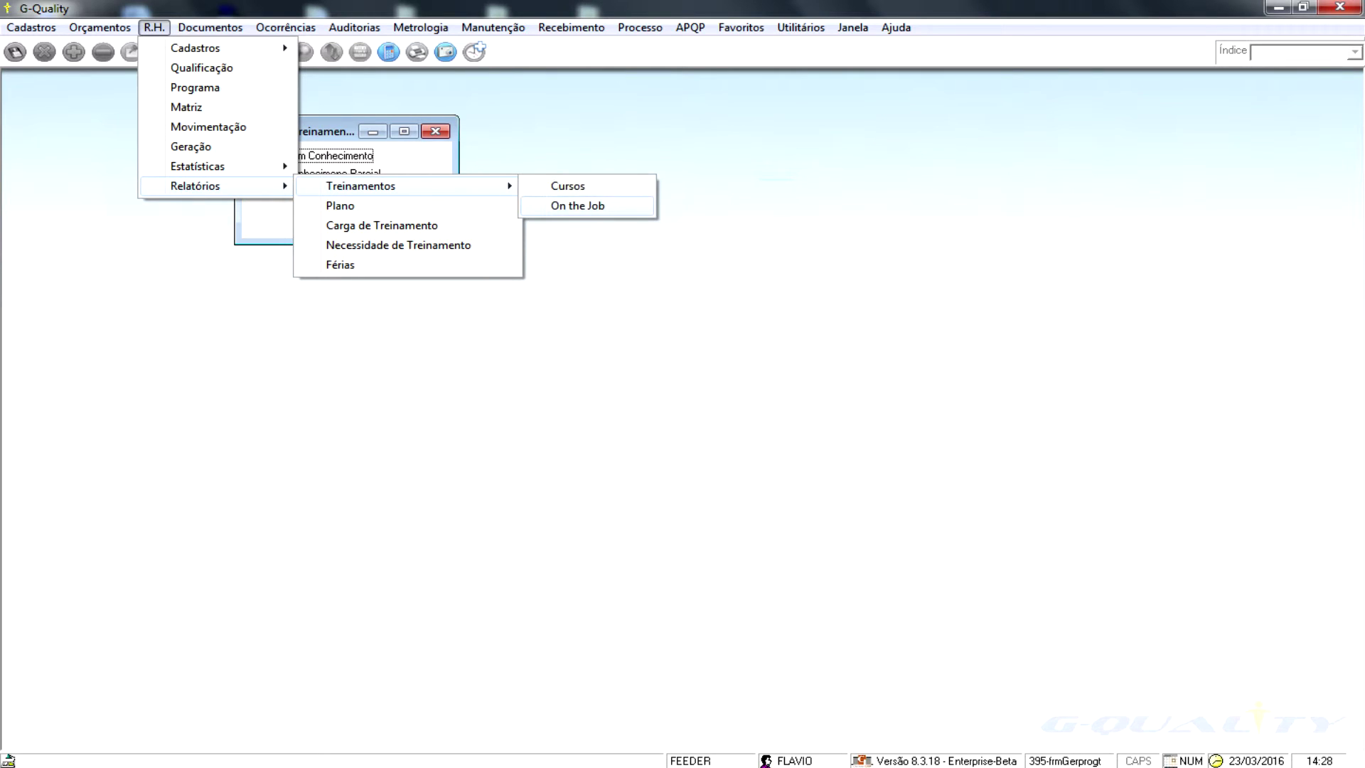
{"action": "key", "text": "Return"}
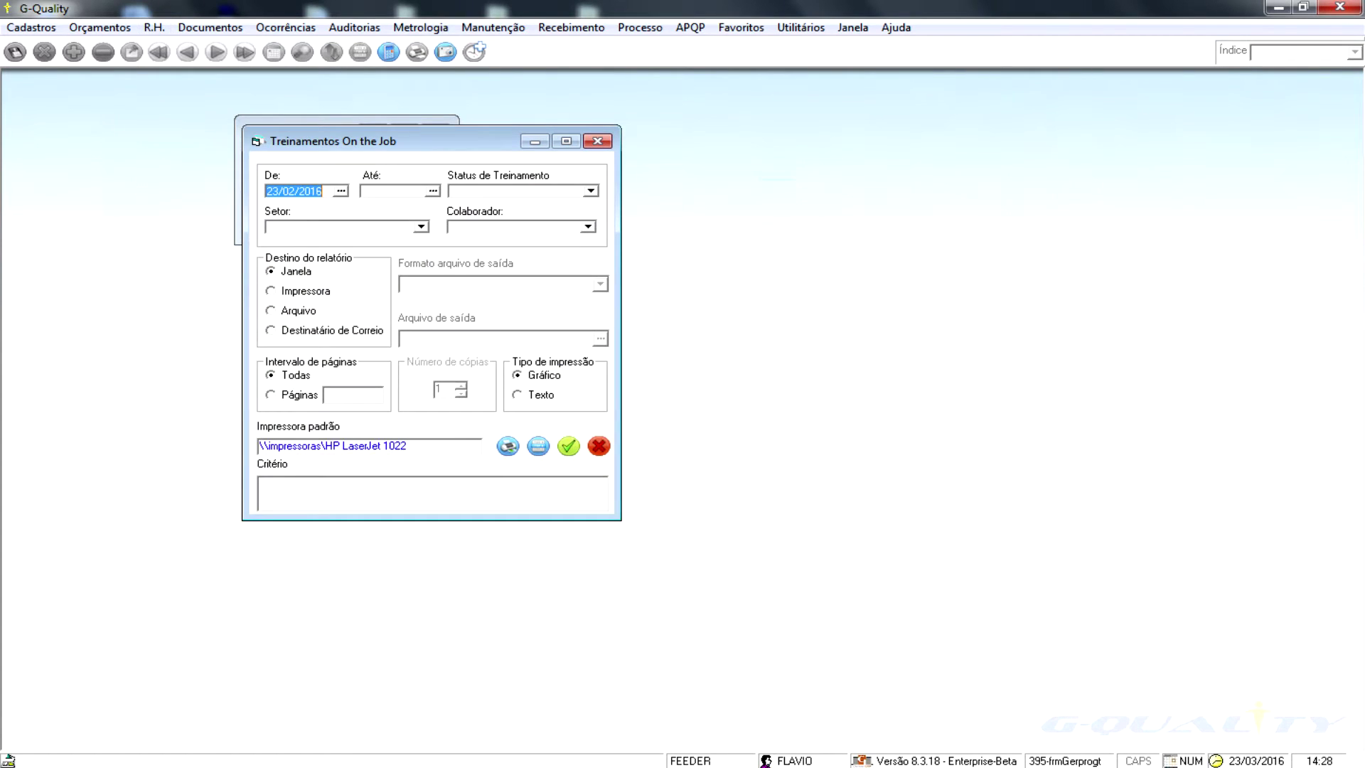
{"action": "key", "text": "Tab"}
{"action": "key", "text": "Return"}
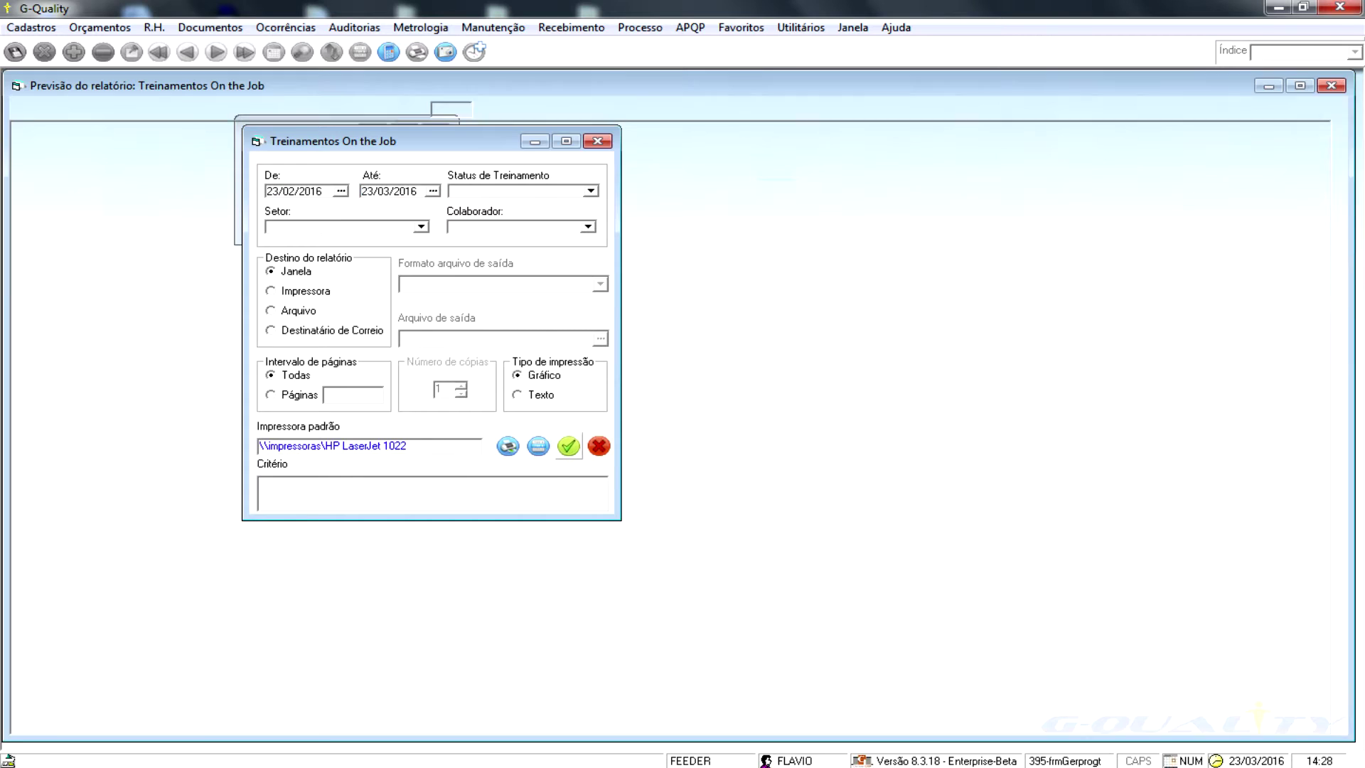
- Review the On the Job report preview, close it, and open the training plan report settings
{"action": "scroll", "coordinate": [680, 427], "scroll_direction": "down", "scroll_amount": 3}
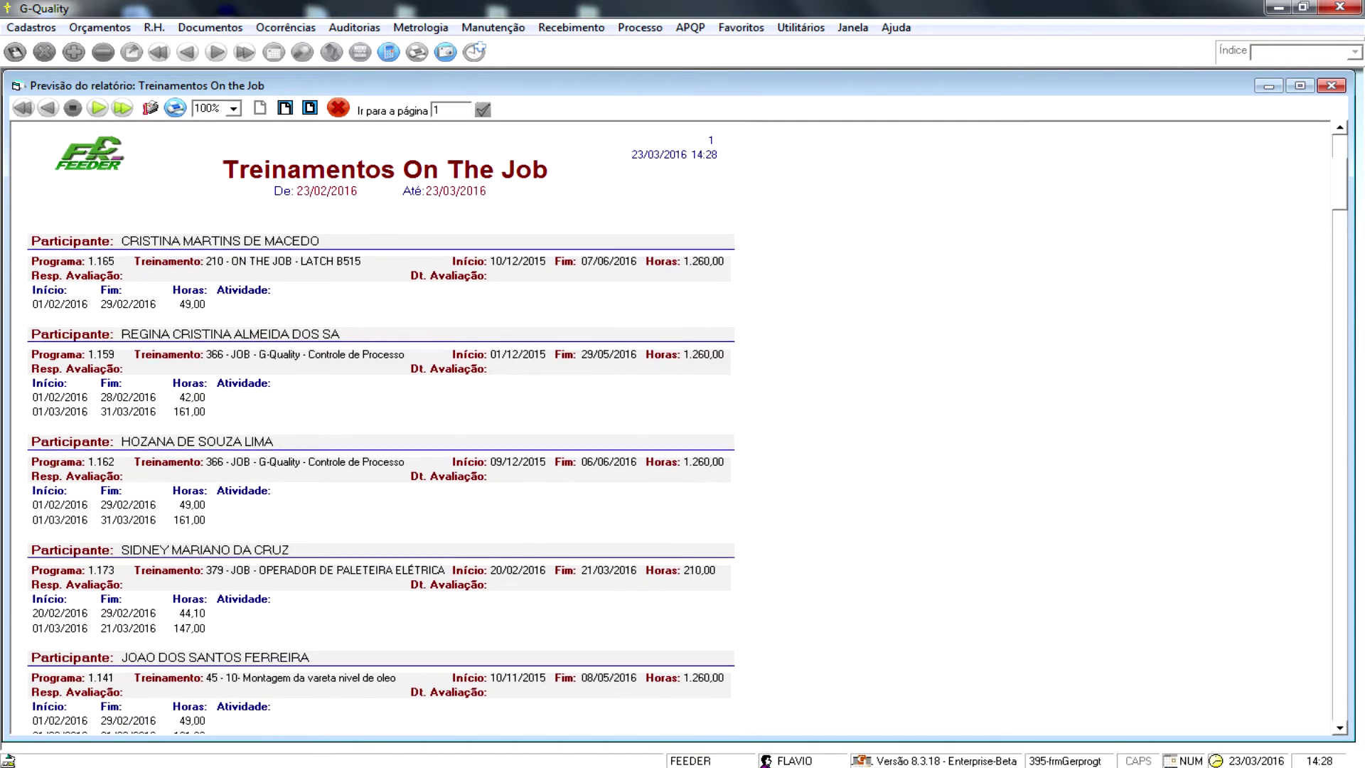
{"action": "left_click_drag", "start_coordinate": [1340, 224], "coordinate": [1340, 200]}
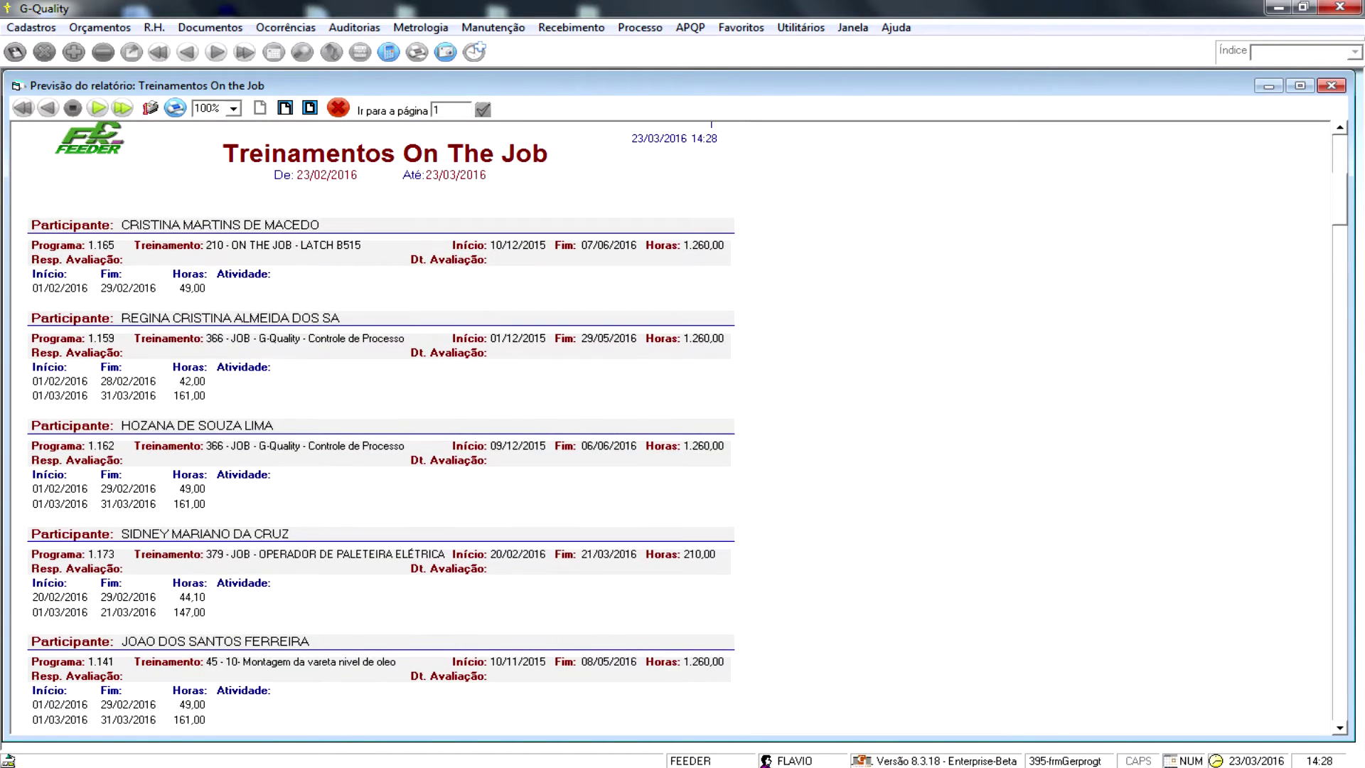
{"action": "left_click", "coordinate": [1331, 85]}
{"action": "left_click", "coordinate": [154, 28]}
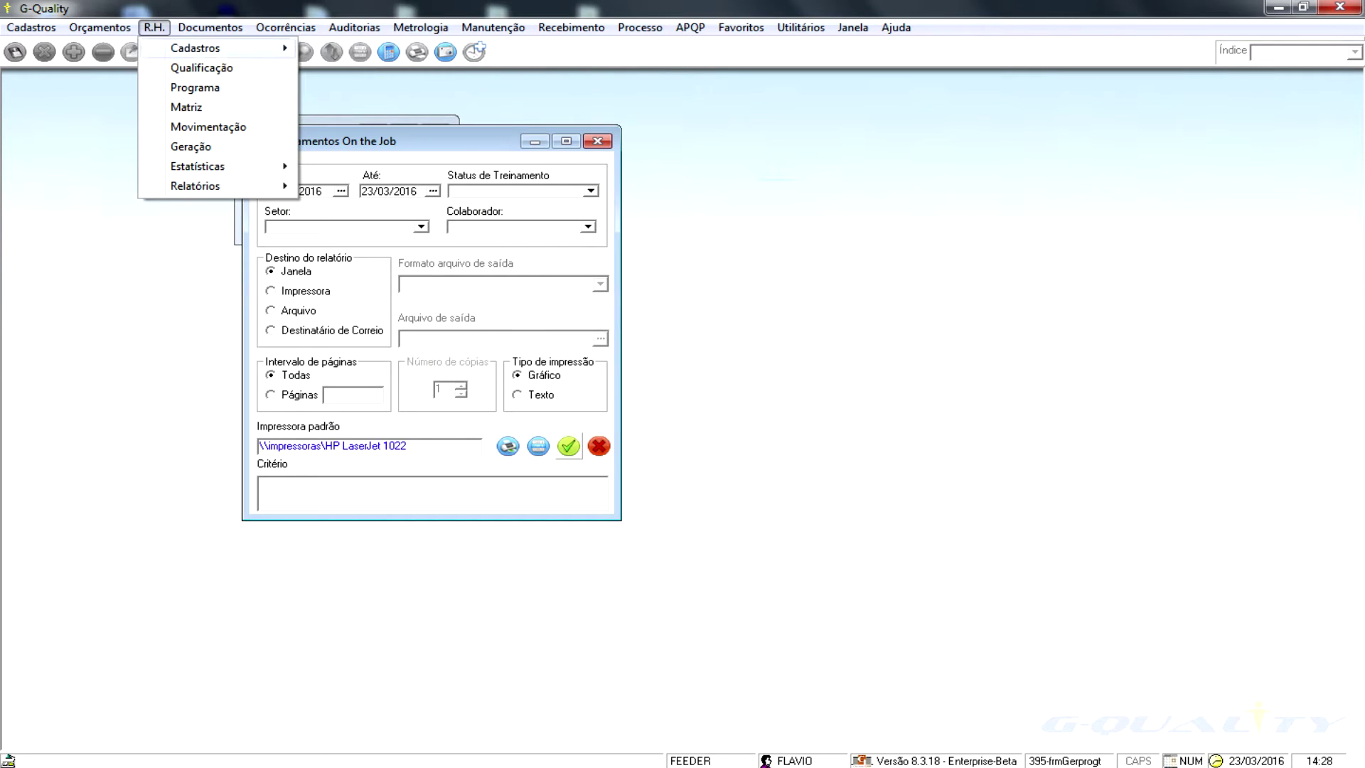
{"action": "mouse_move", "coordinate": [195, 186]}
{"action": "left_click", "coordinate": [340, 205]}
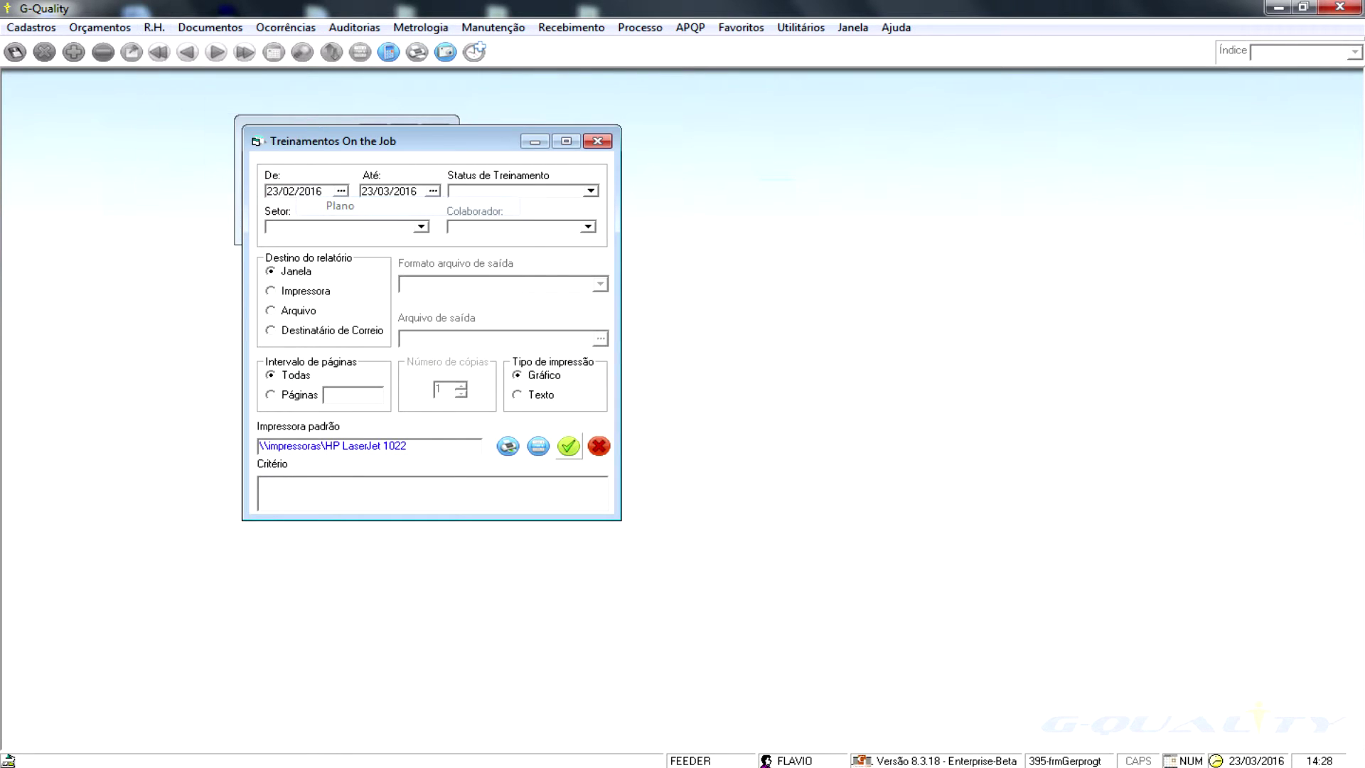
- Preview the Plano de Treinamento report for one employee planned 01/01/2015–01/01/2016, then close it
{"action": "left_click", "coordinate": [323, 209]}
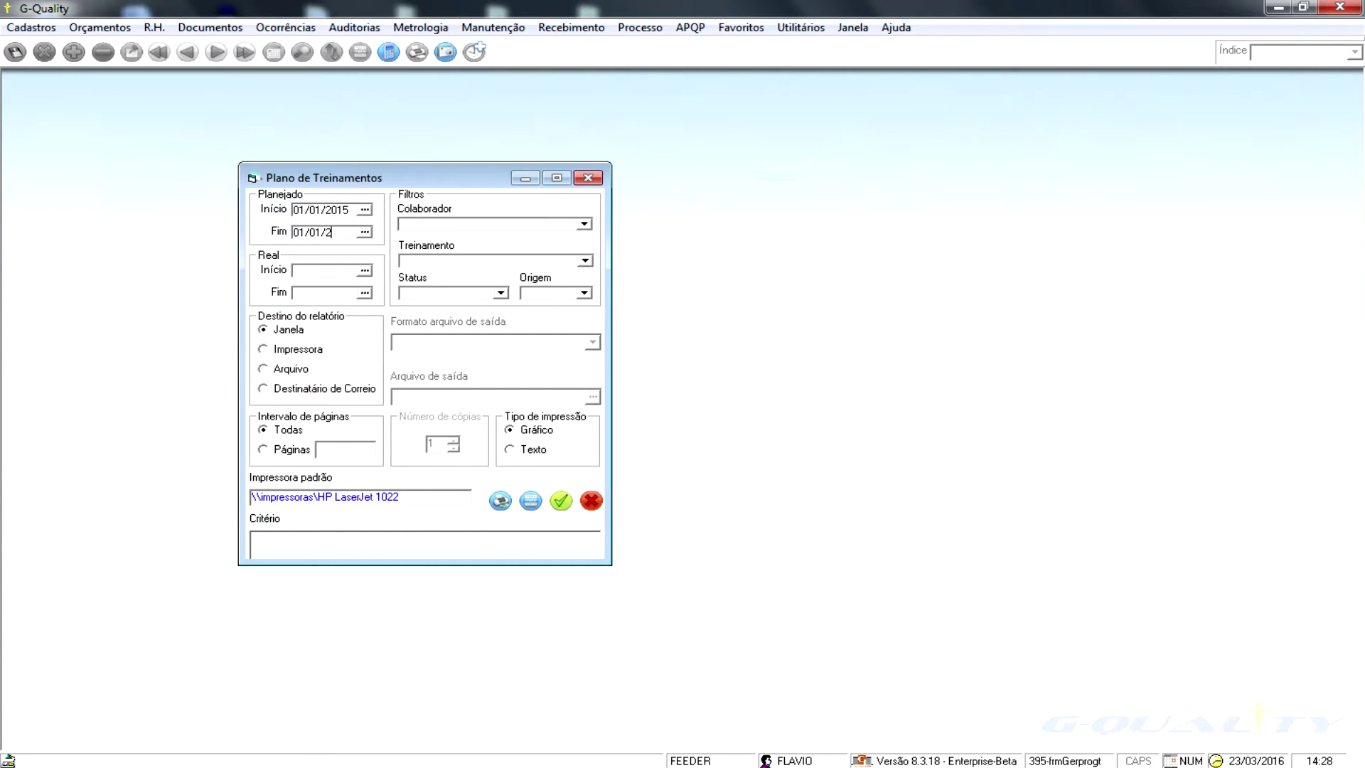
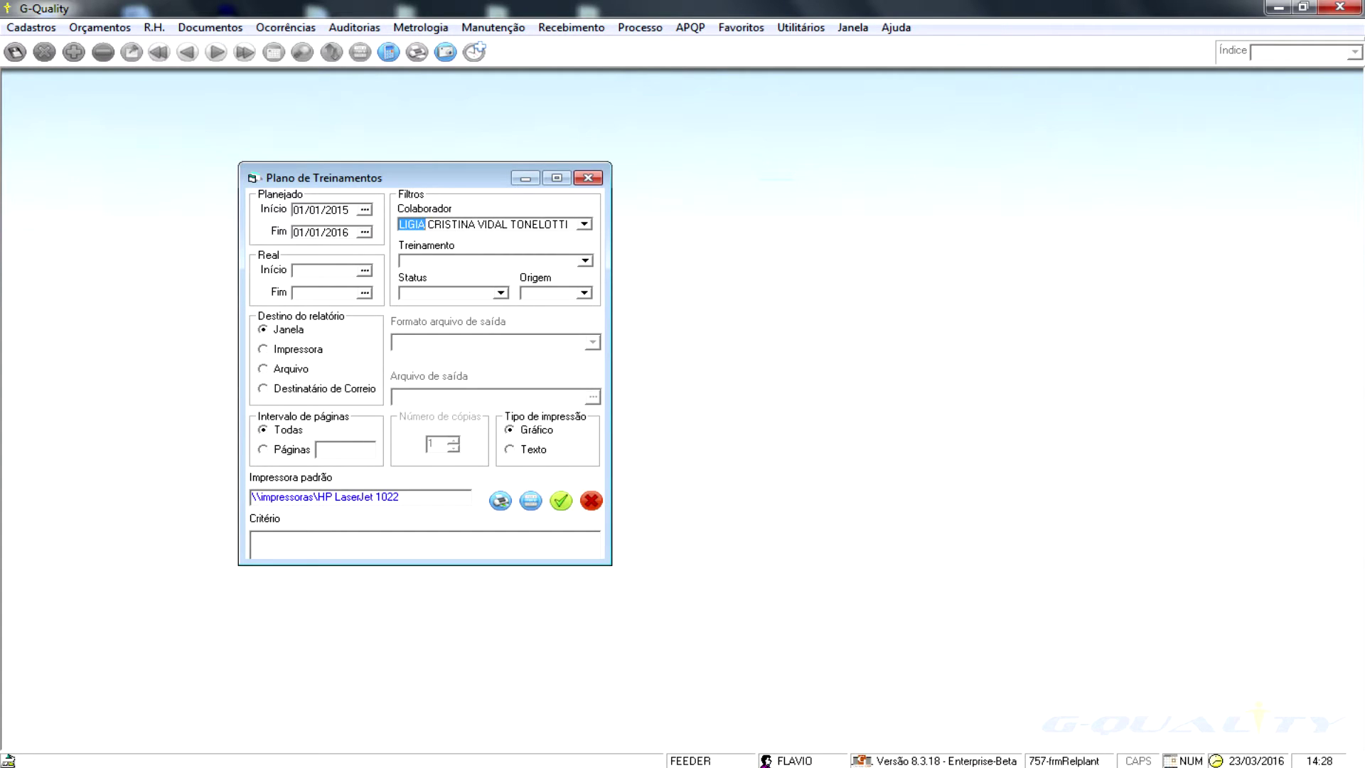
{"action": "left_click", "coordinate": [561, 500]}
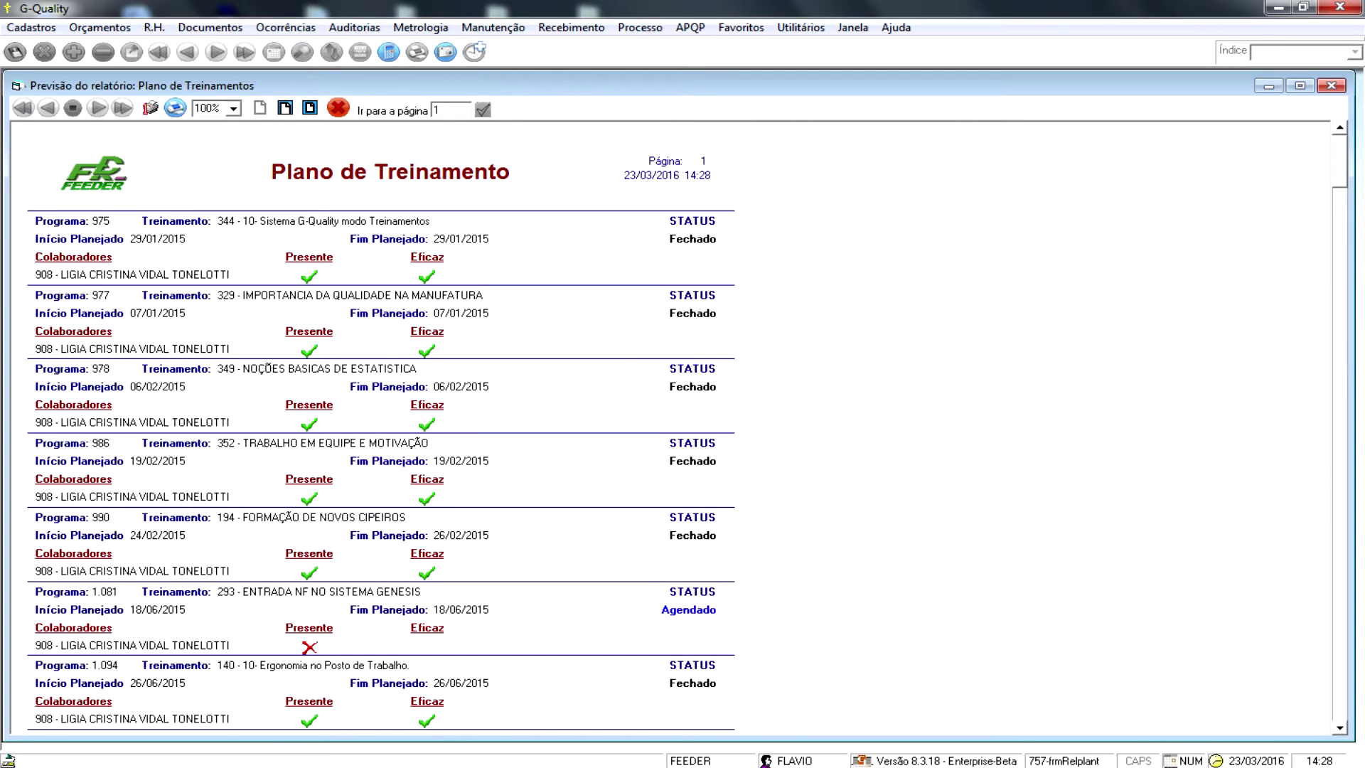
{"action": "scroll", "coordinate": [382, 469], "scroll_direction": "down", "scroll_amount": 2}
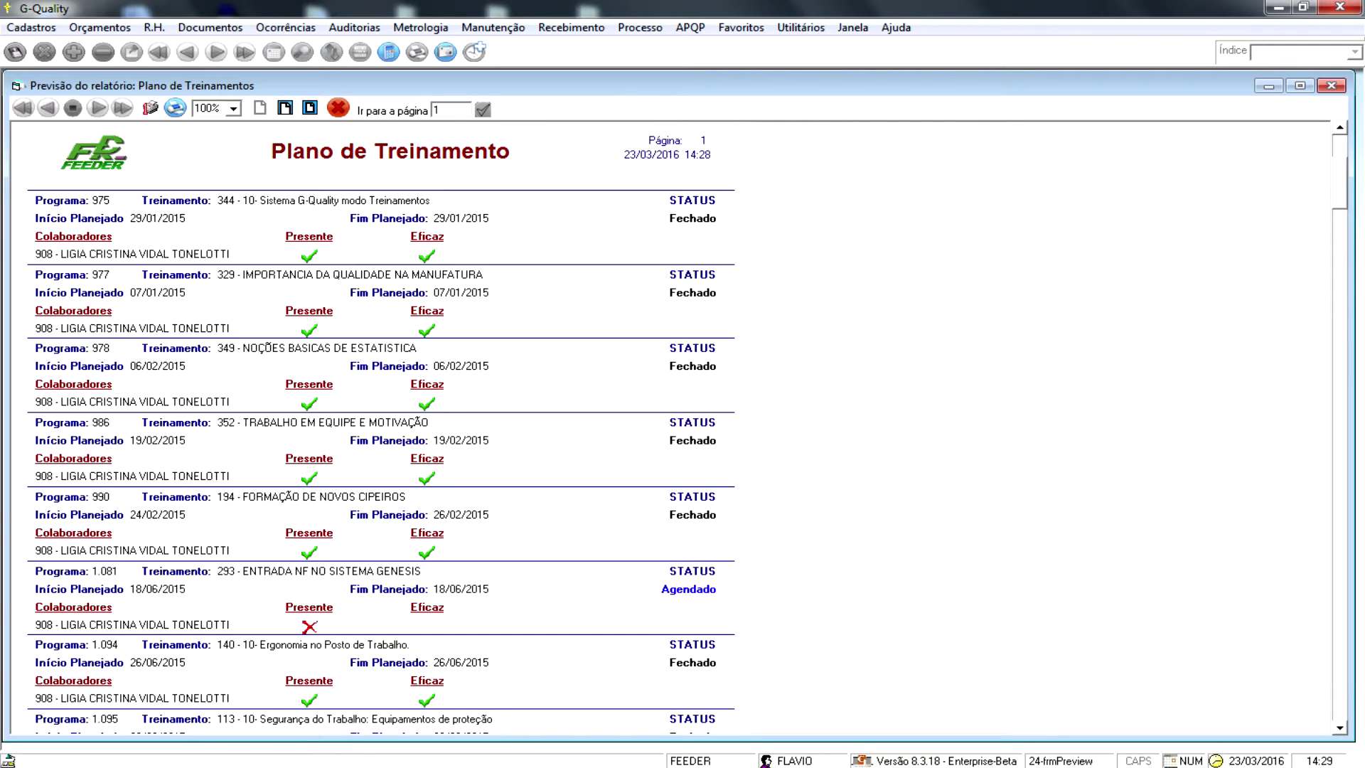
{"action": "left_click", "coordinate": [1330, 85]}
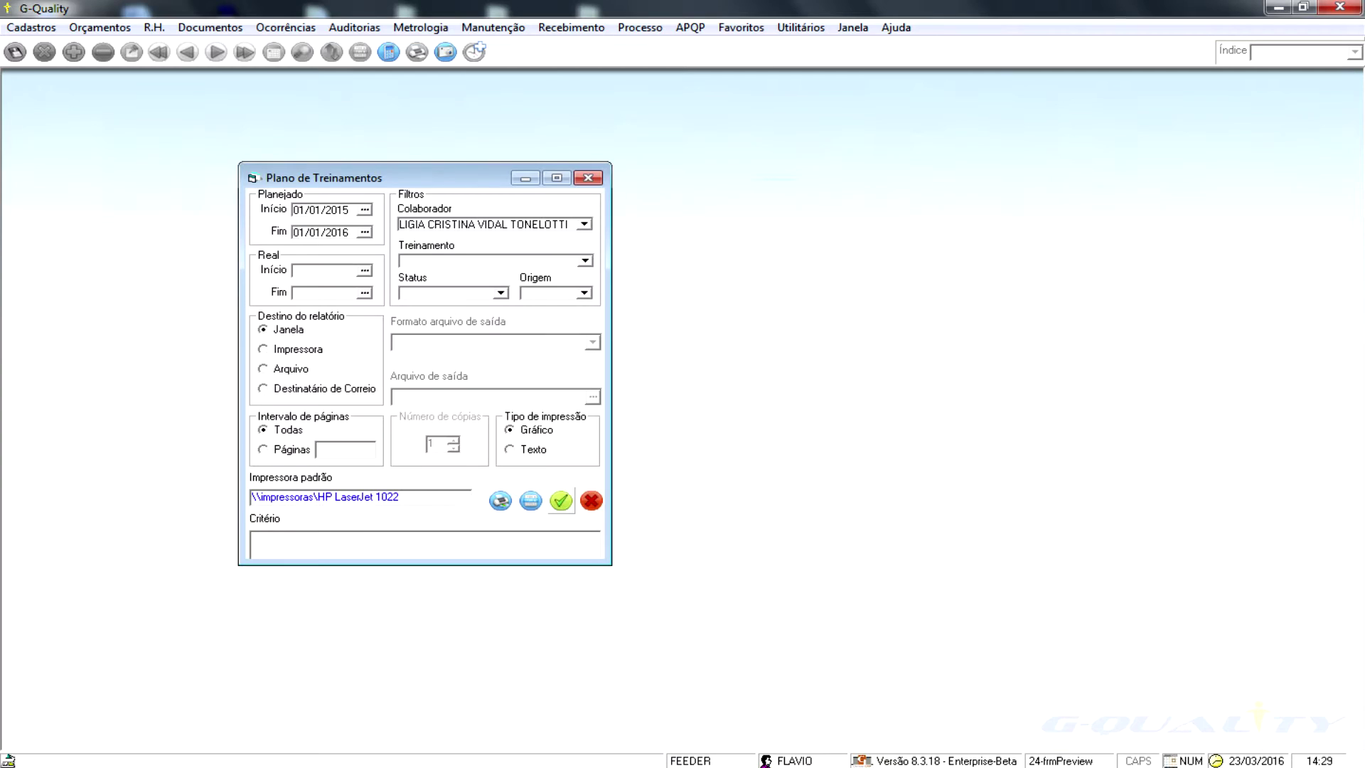
{"action": "left_click", "coordinate": [588, 174]}
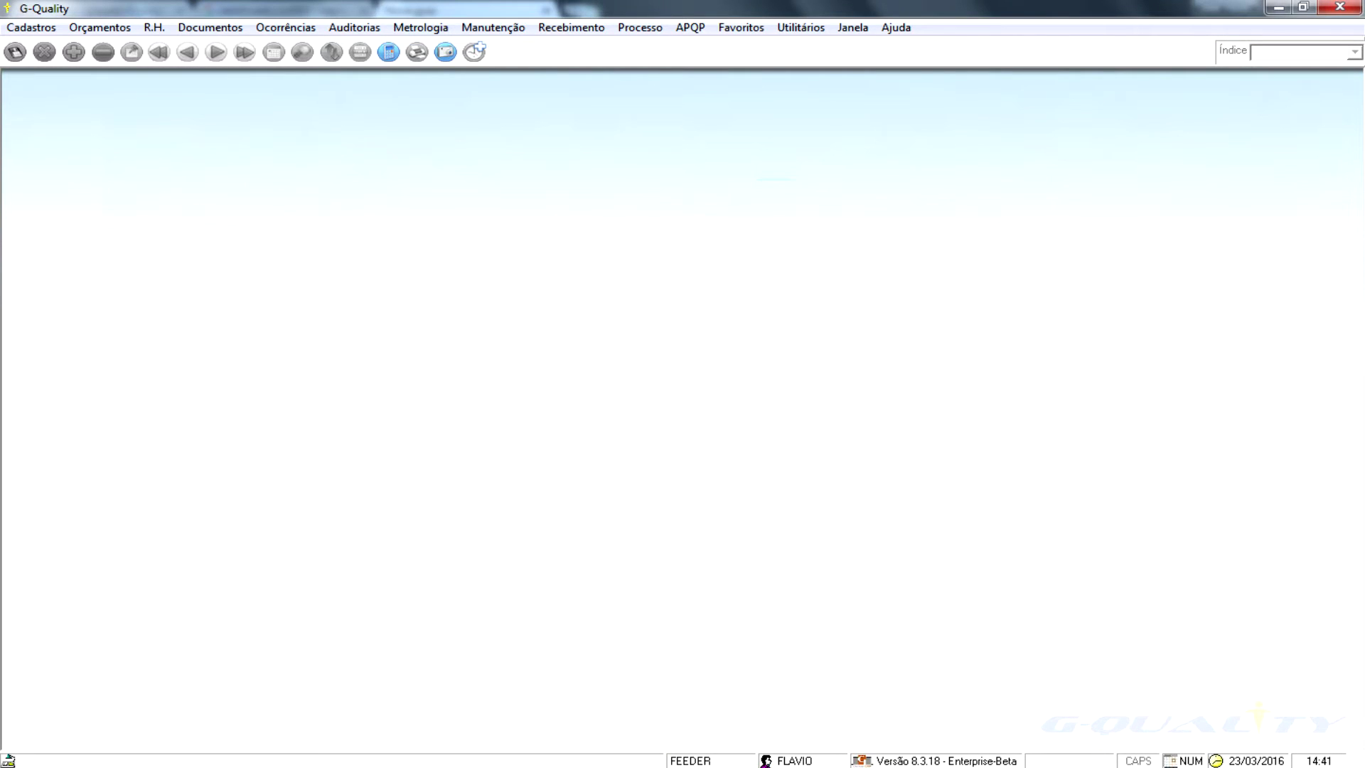
- Open the Controle de Documentos form
{"action": "left_click", "coordinate": [210, 28]}
{"action": "mouse_move", "coordinate": [230, 48]}
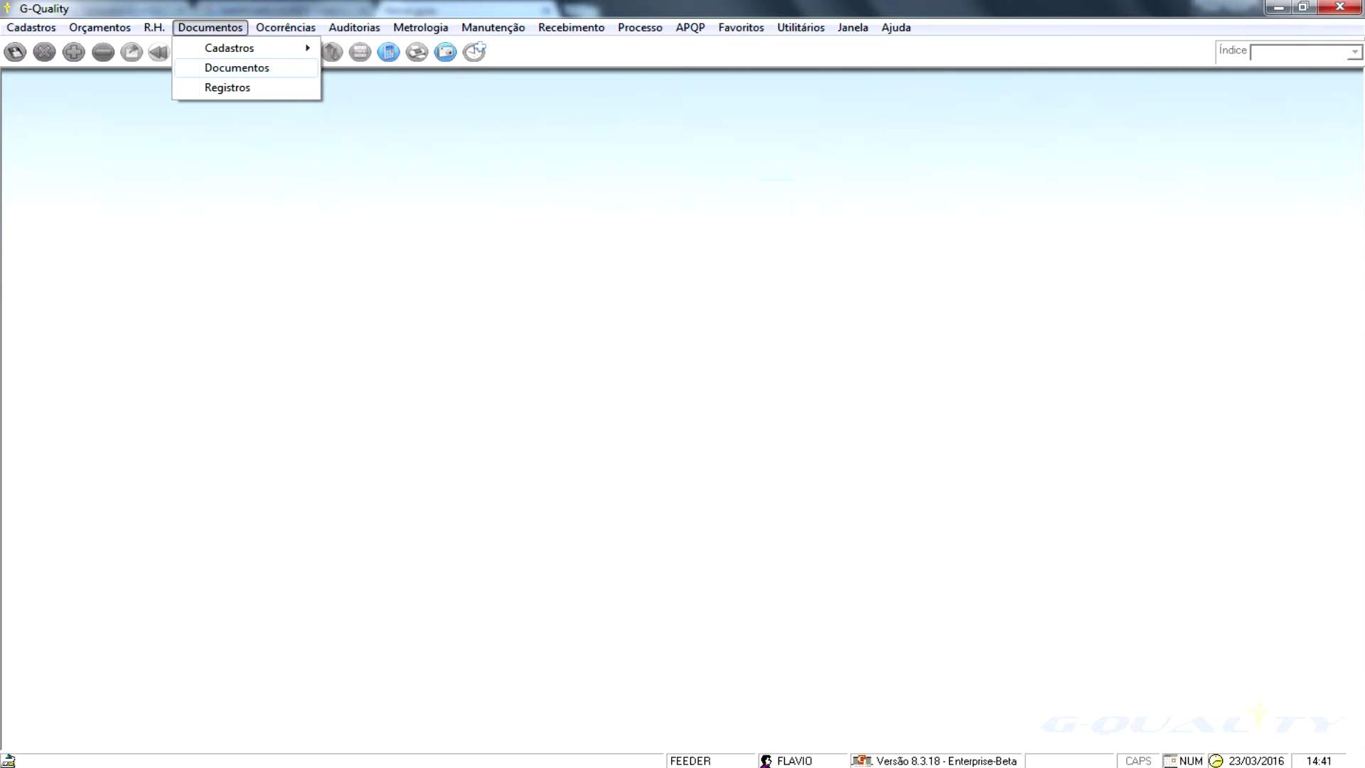
{"action": "left_click", "coordinate": [236, 68]}
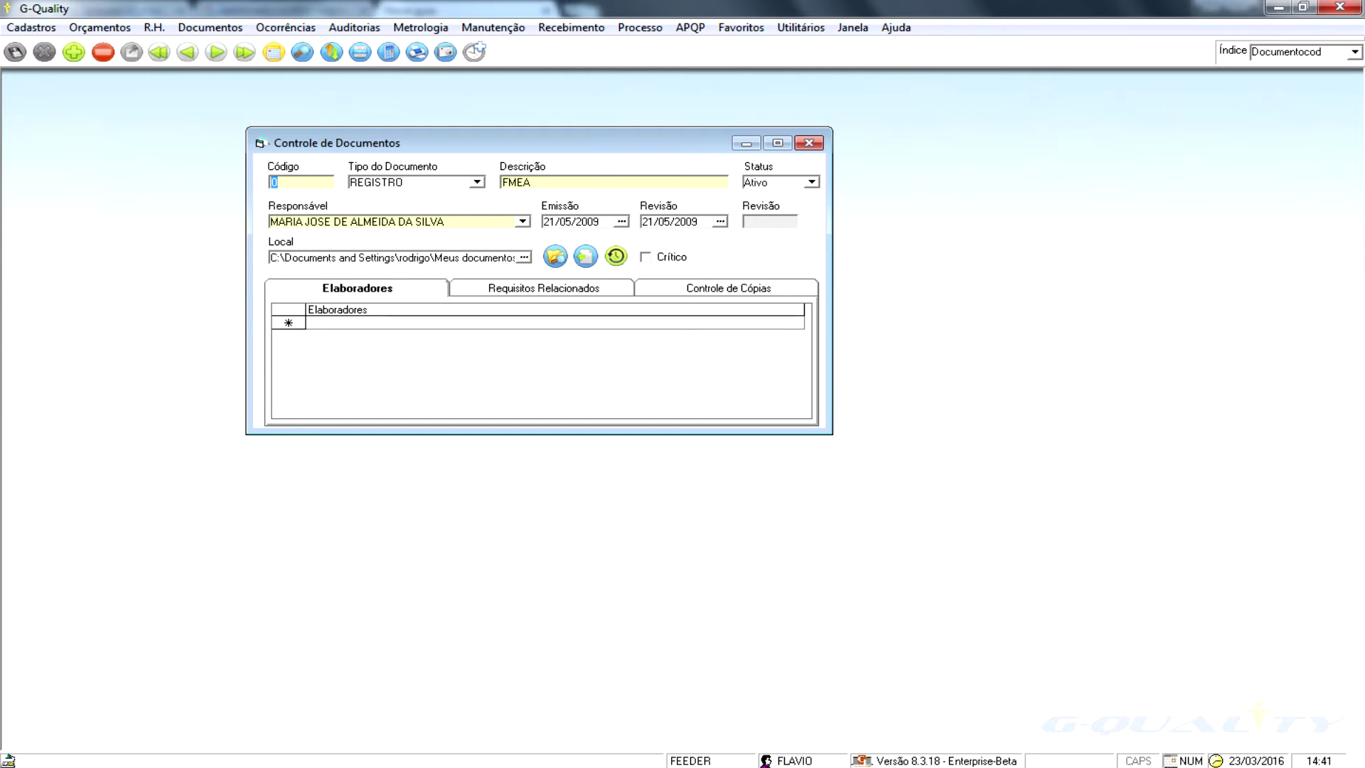
- Page through document records, viewing related requirements and copy control, ending on IT-7.4
{"action": "key", "text": "Page_Down"}
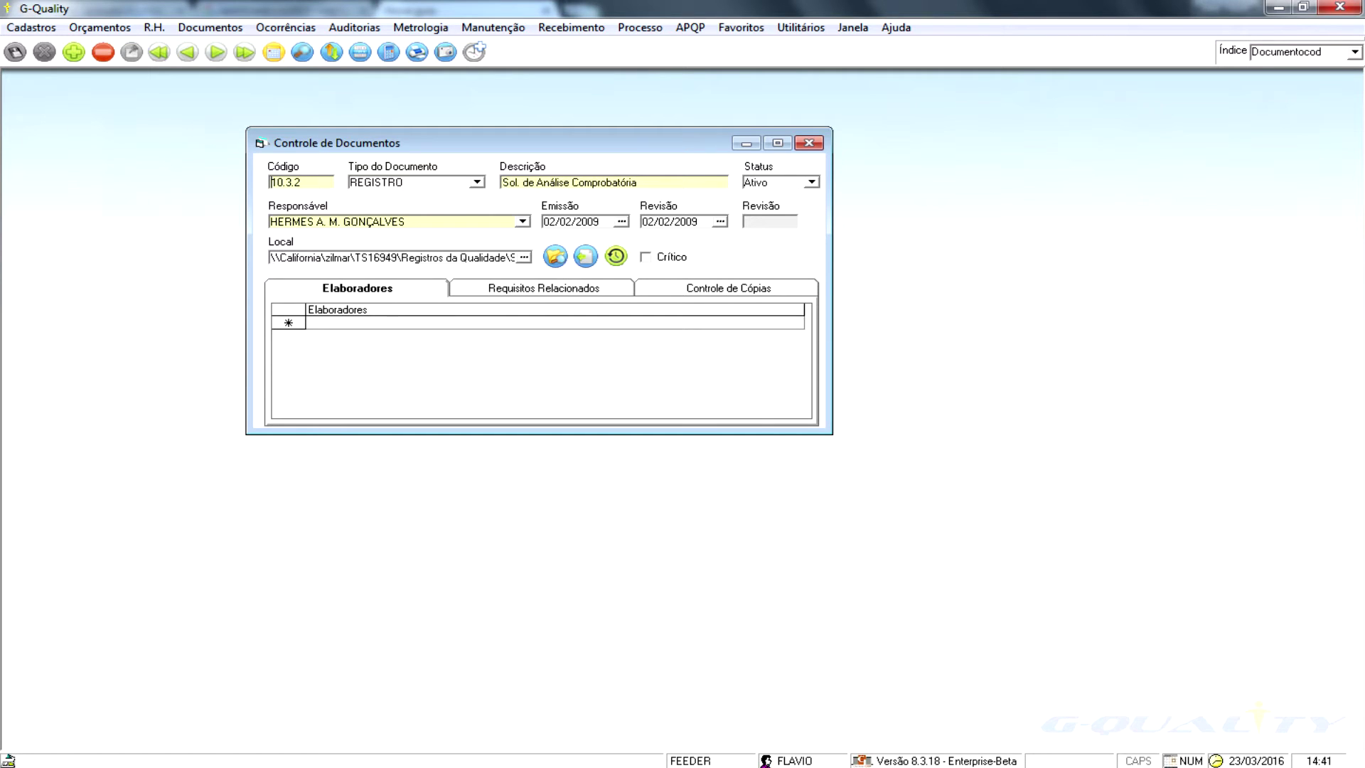
{"action": "key", "text": "ctrl+Tab"}
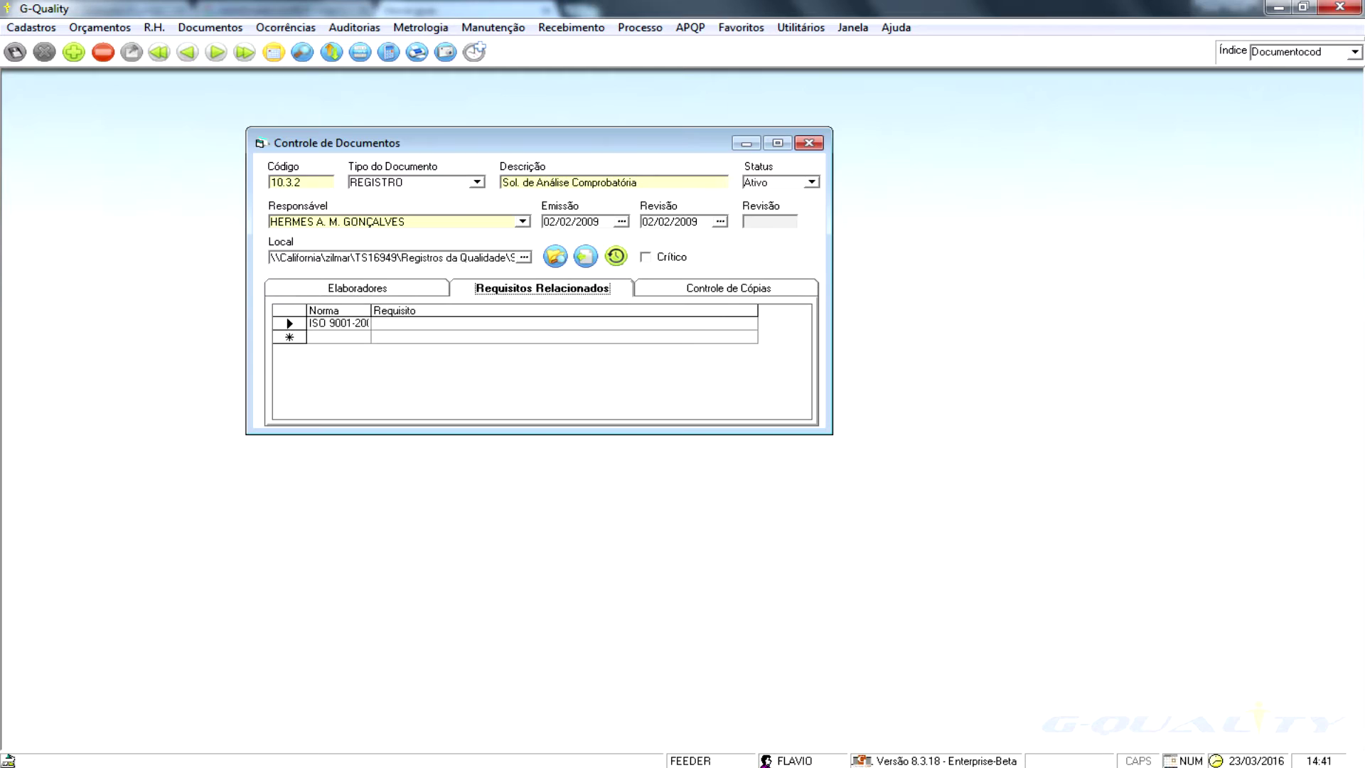
{"action": "key", "text": "ctrl+Tab"}
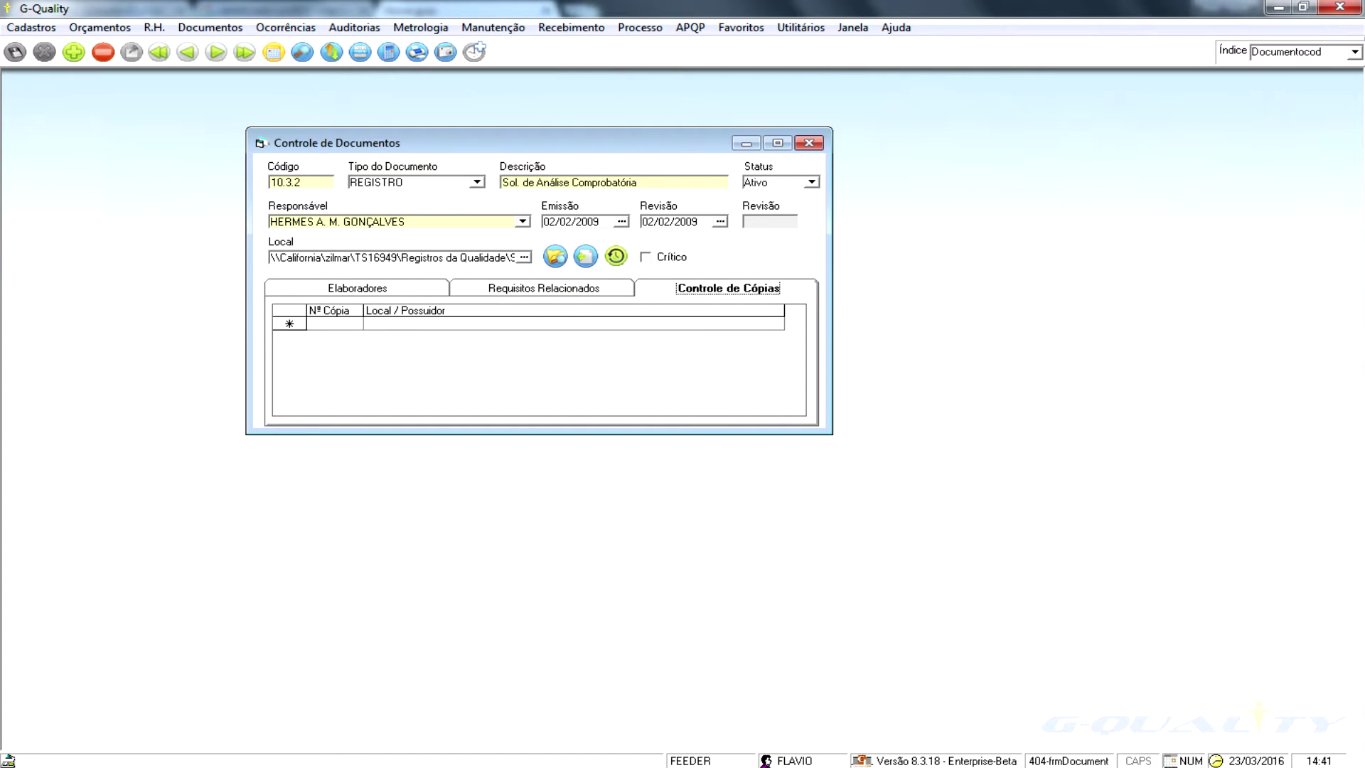
{"action": "key", "text": "ctrl+shift+Tab"}
{"action": "key", "text": "ctrl+shift+Tab"}
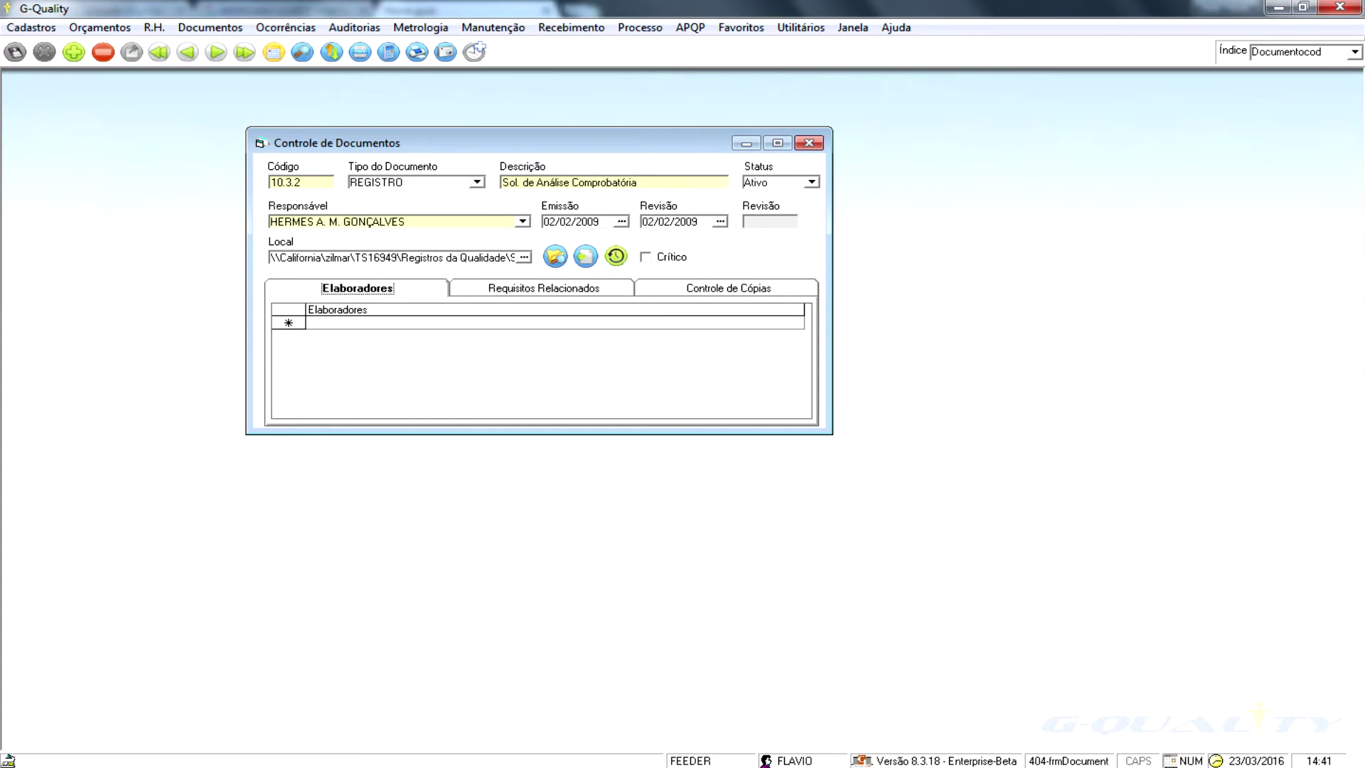
{"action": "key", "text": "Page_Down"}
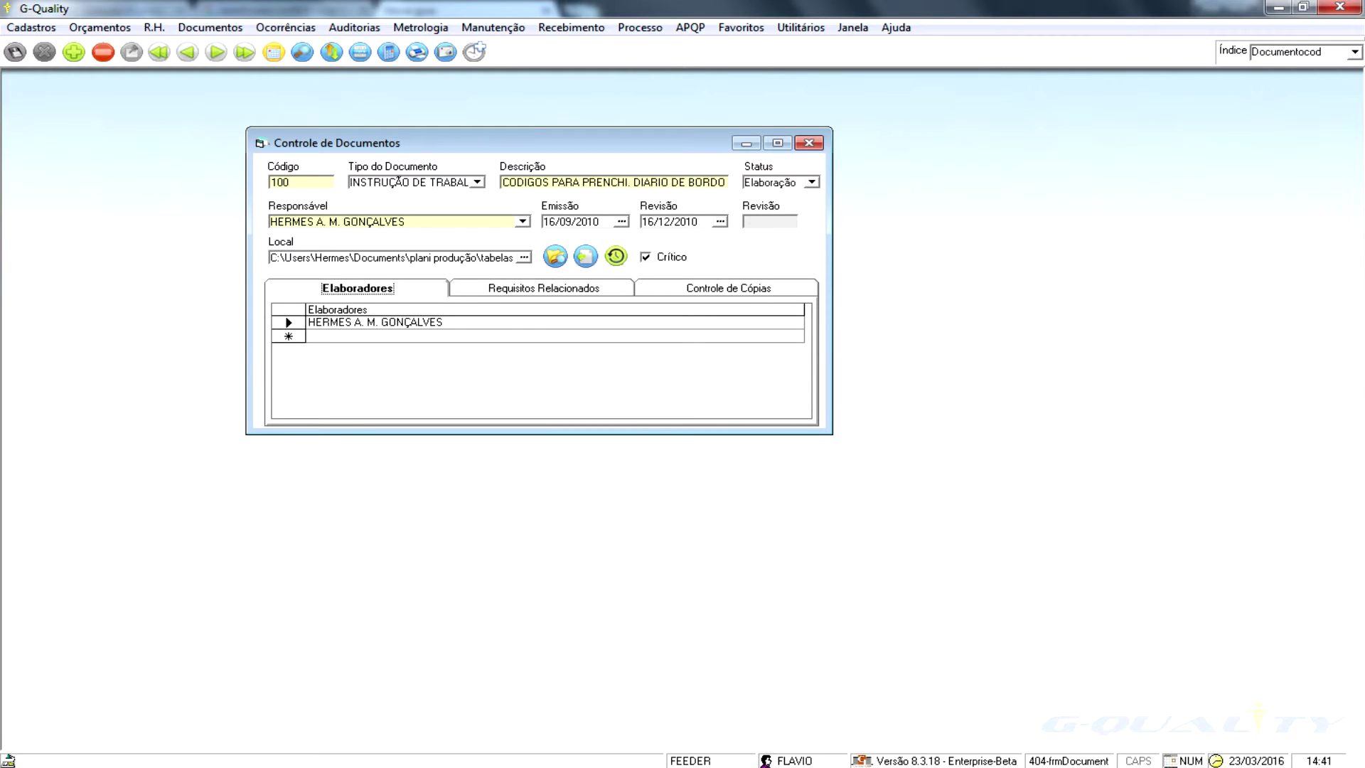
{"action": "key", "text": "Page_Down"}
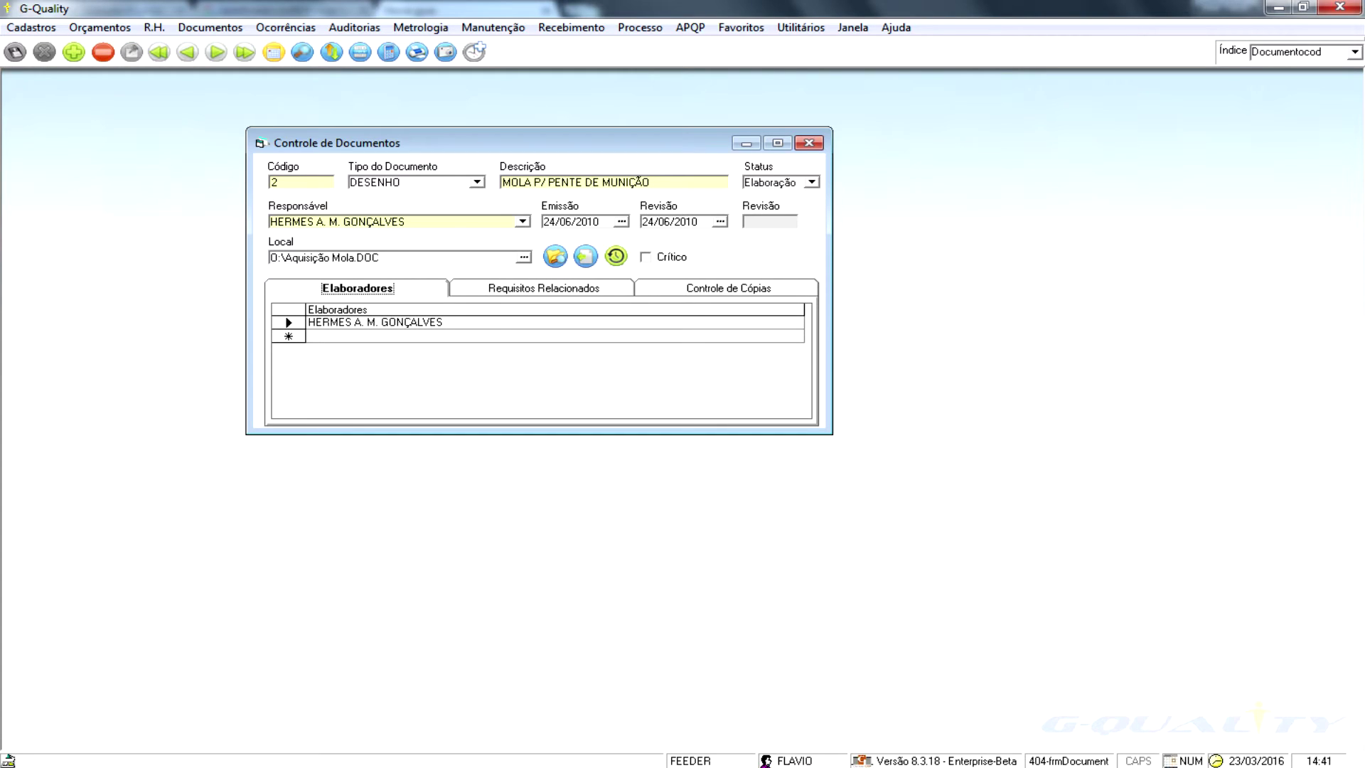
{"action": "key", "text": "Page_Down"}
{"action": "key", "text": "Right"}
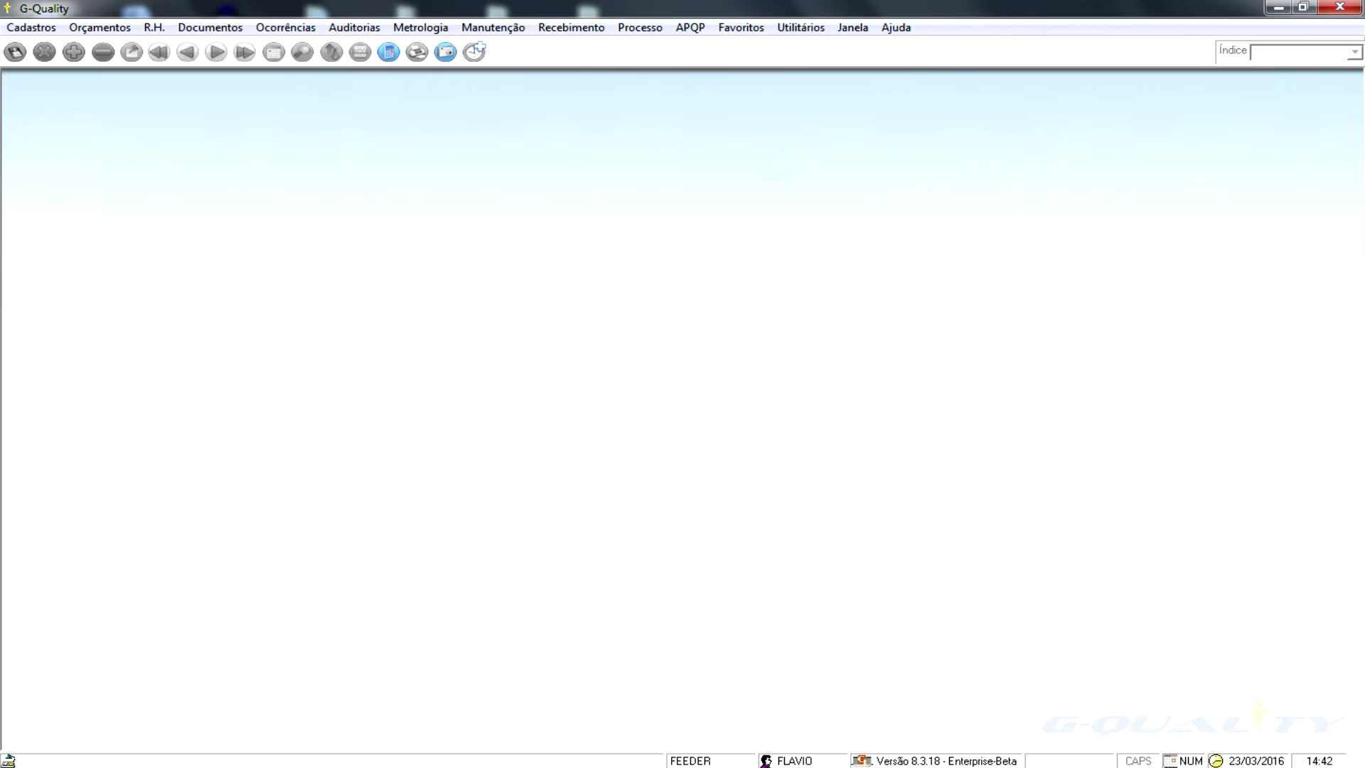
- Open the Melhorias proposals and browse five records forward, then three back
{"action": "left_click", "coordinate": [285, 27]}
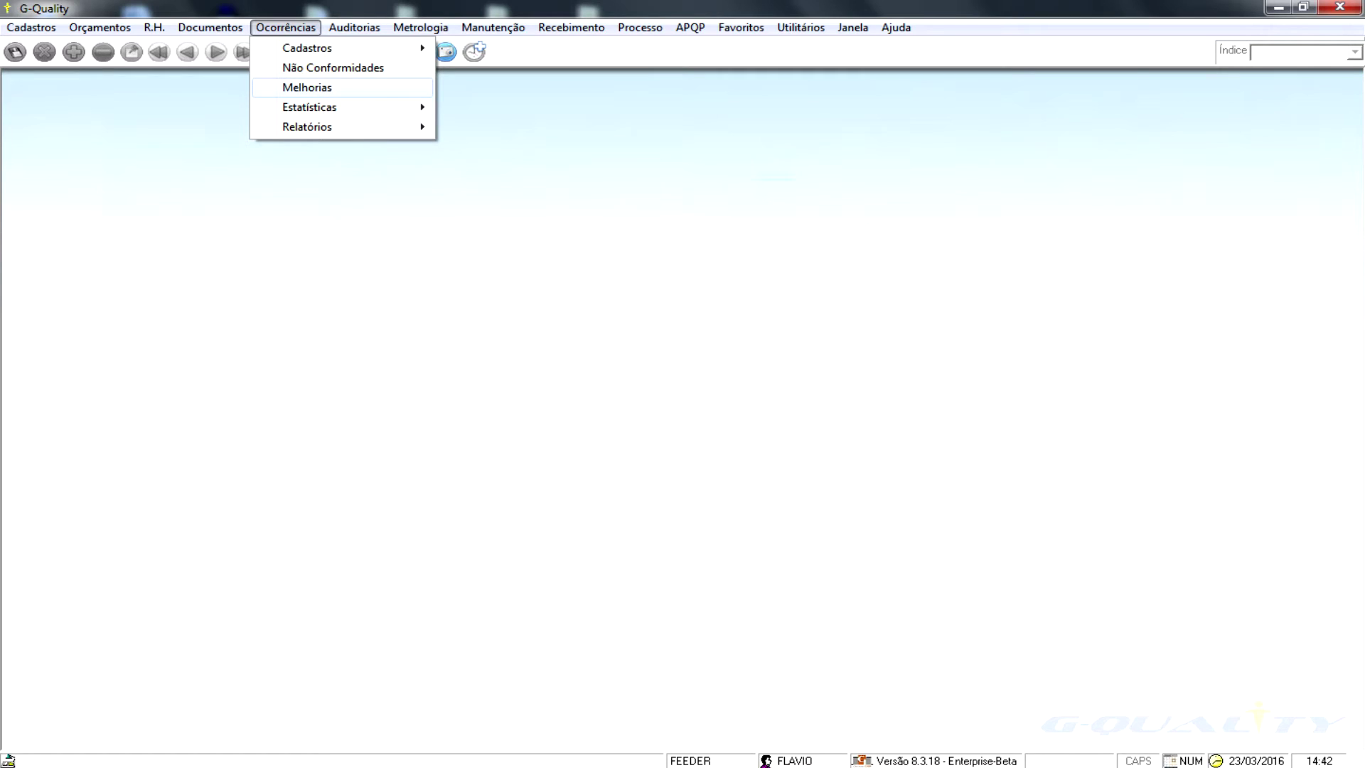
{"action": "left_click", "coordinate": [307, 87]}
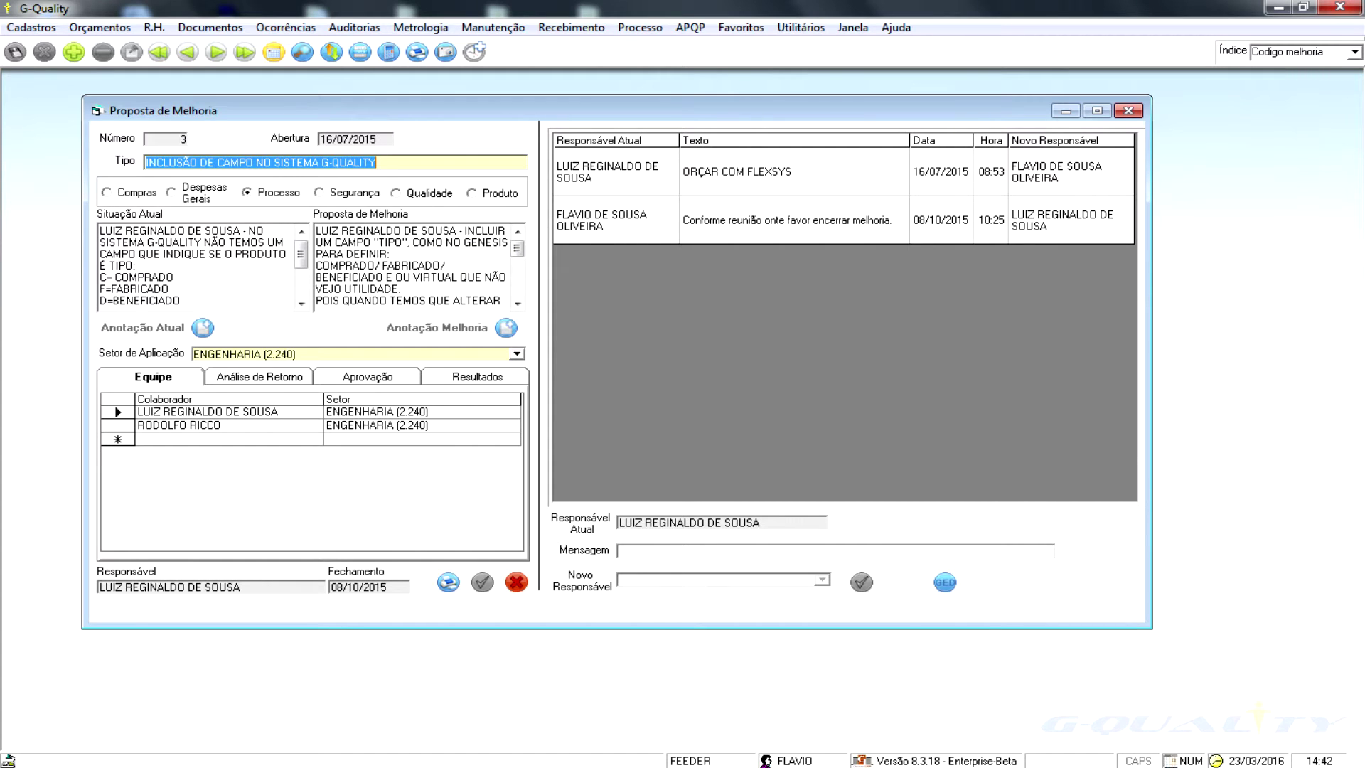
{"action": "left_click", "coordinate": [216, 52]}
{"action": "left_click", "coordinate": [216, 52]}
{"action": "left_click", "coordinate": [216, 52]}
{"action": "left_click", "coordinate": [216, 52]}
{"action": "left_click", "coordinate": [216, 52]}
{"action": "left_click", "coordinate": [216, 52]}
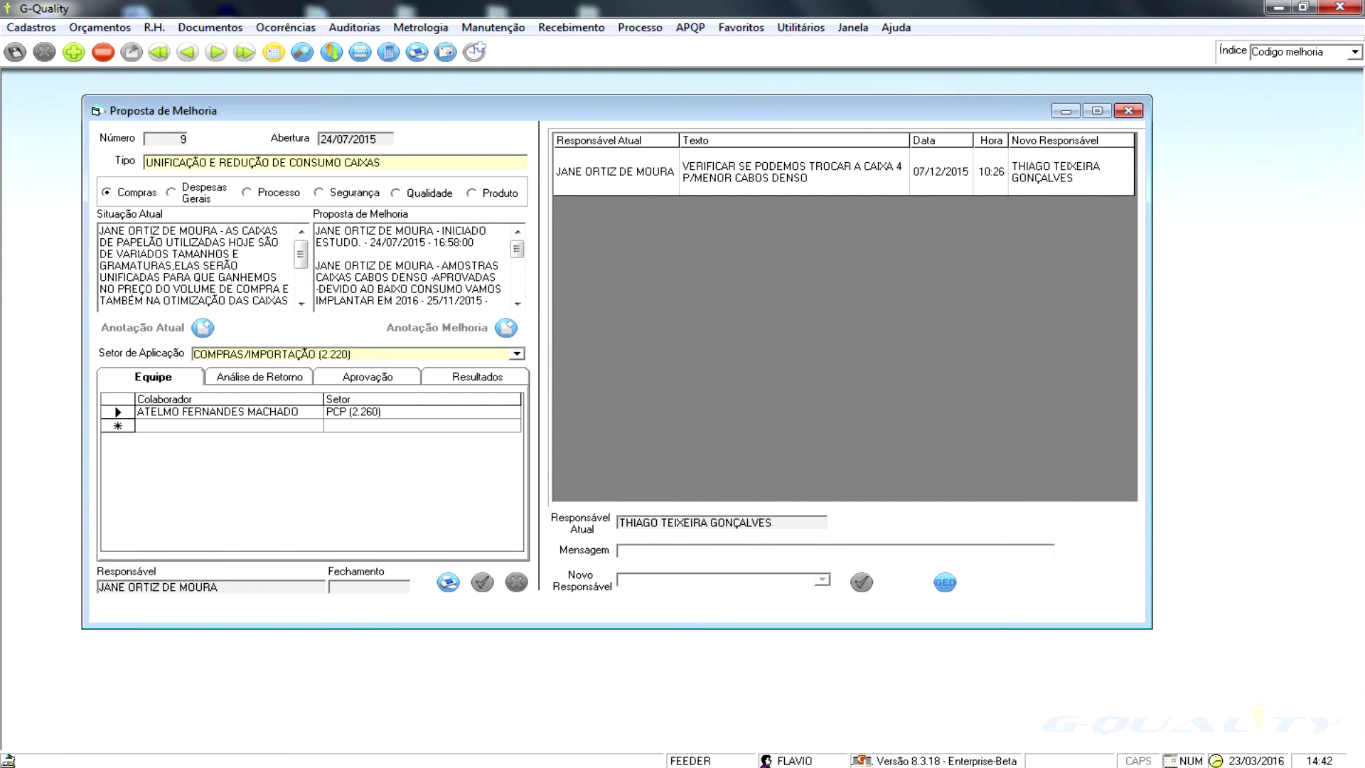
{"action": "left_click", "coordinate": [188, 52]}
{"action": "left_click", "coordinate": [188, 52]}
{"action": "left_click", "coordinate": [188, 52]}
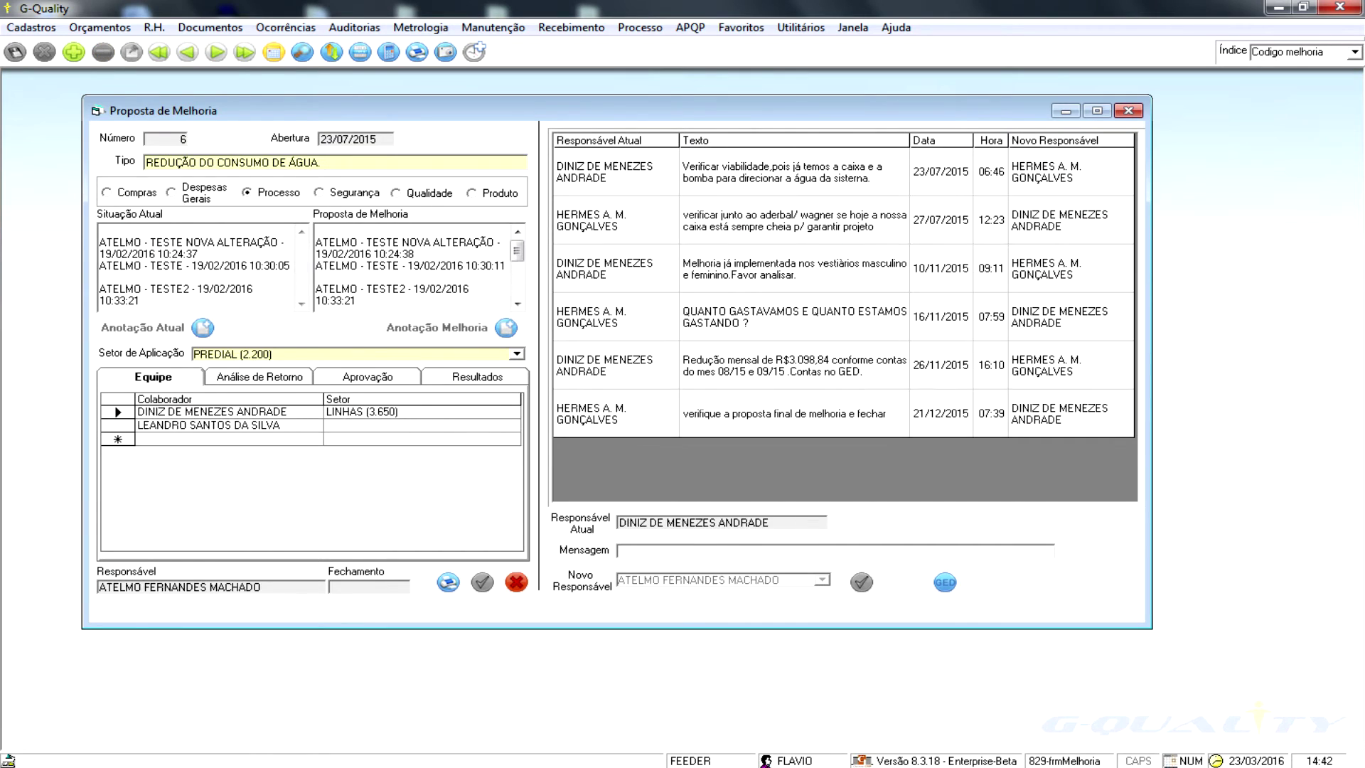
{"action": "left_click", "coordinate": [188, 52]}
- Review the proposal's texts, Análise de Retorno, Aprovação and Resultados tabs, then move to proposal 8
{"action": "left_click_drag", "start_coordinate": [269, 277], "coordinate": [107, 230]}
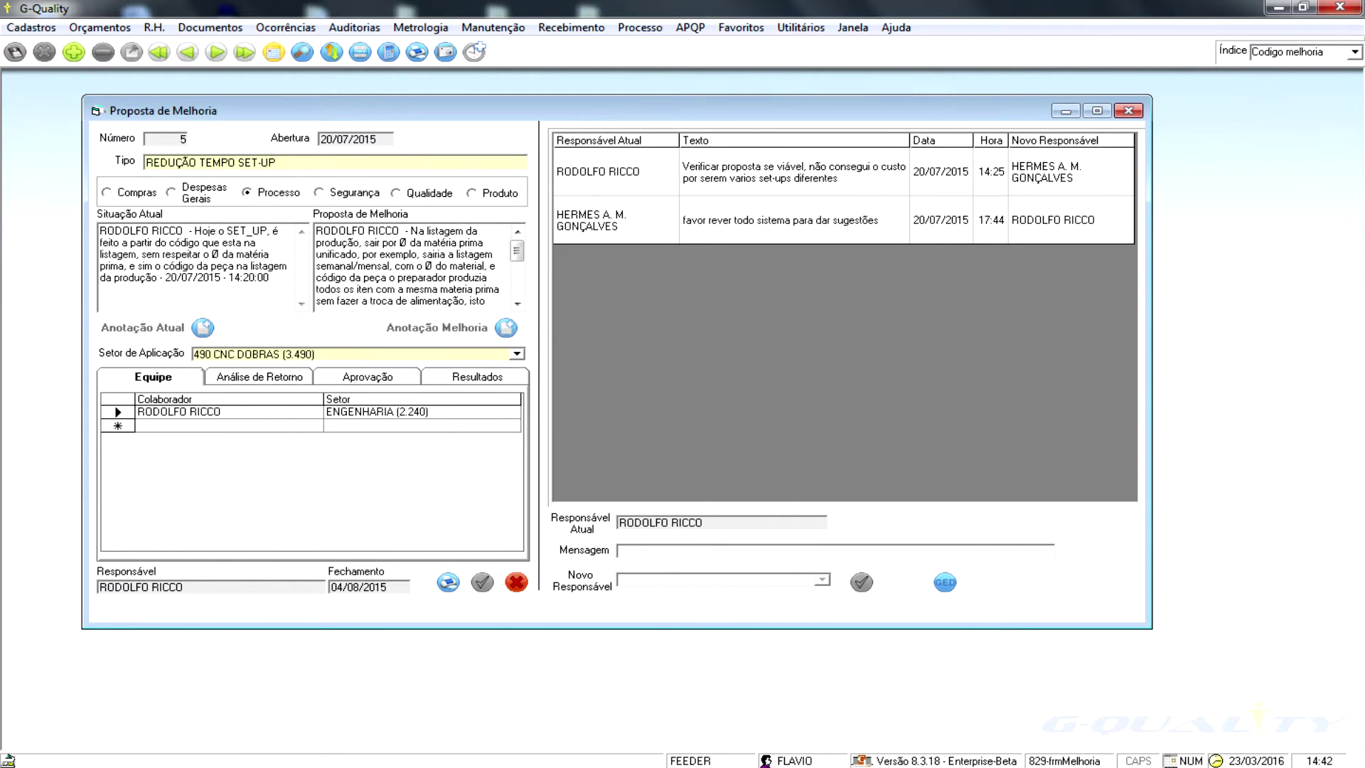
{"action": "left_click_drag", "start_coordinate": [317, 230], "coordinate": [498, 279]}
{"action": "left_click", "coordinate": [422, 253]}
{"action": "left_click", "coordinate": [260, 376]}
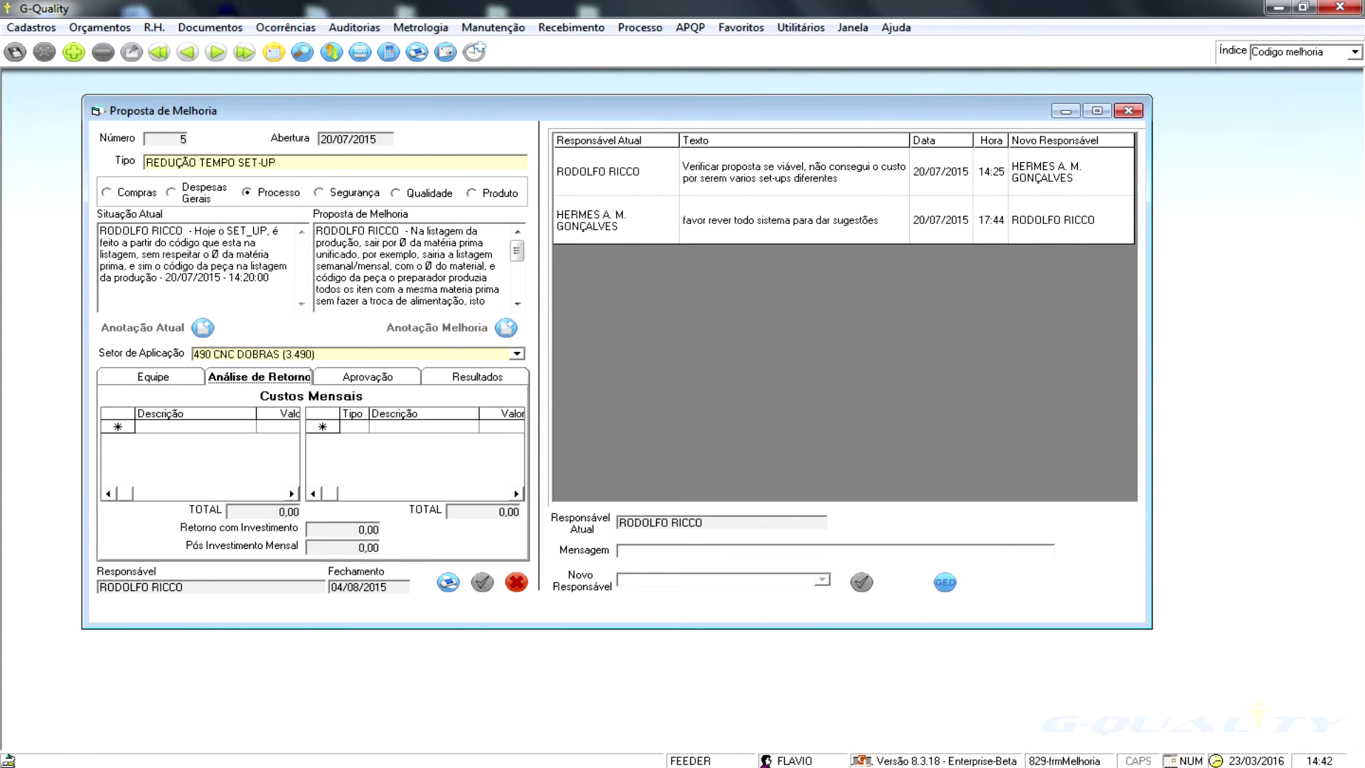
{"action": "left_click", "coordinate": [368, 376]}
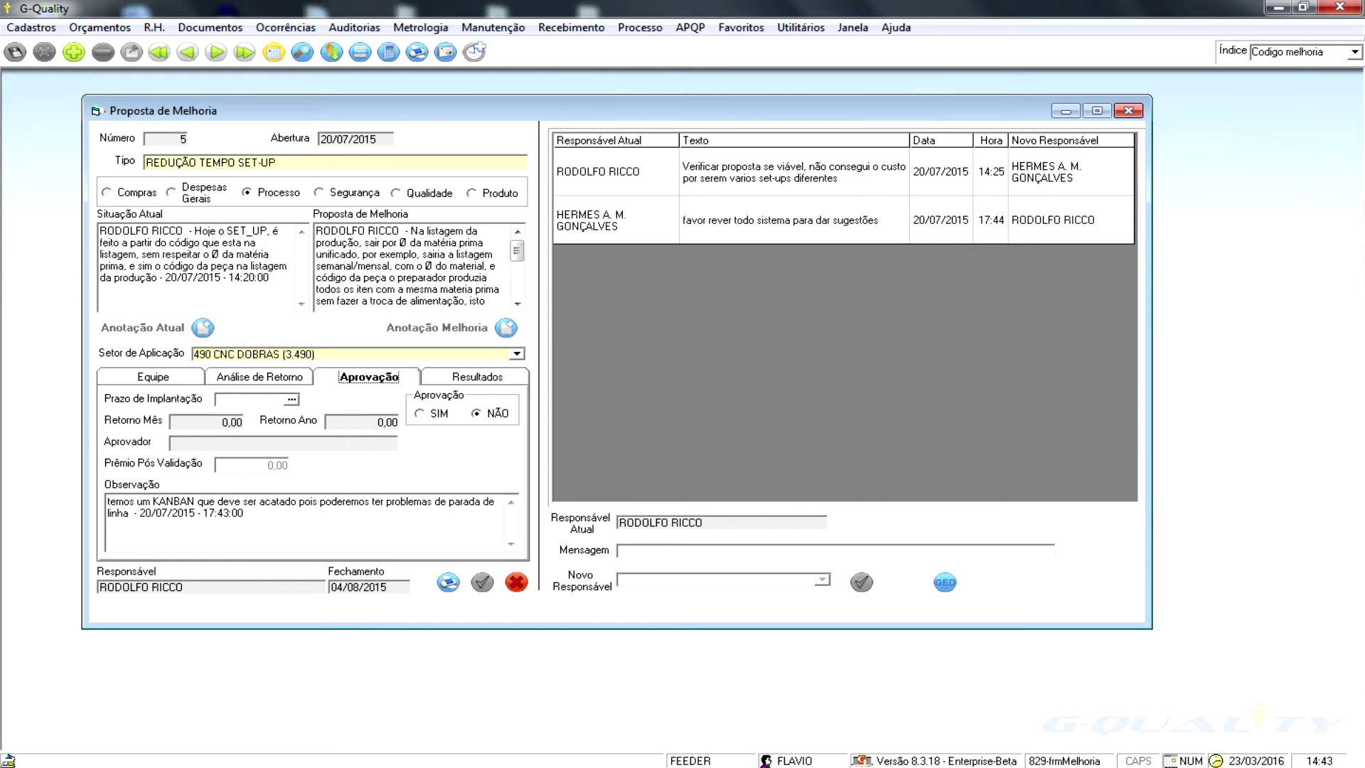
{"action": "left_click", "coordinate": [477, 377]}
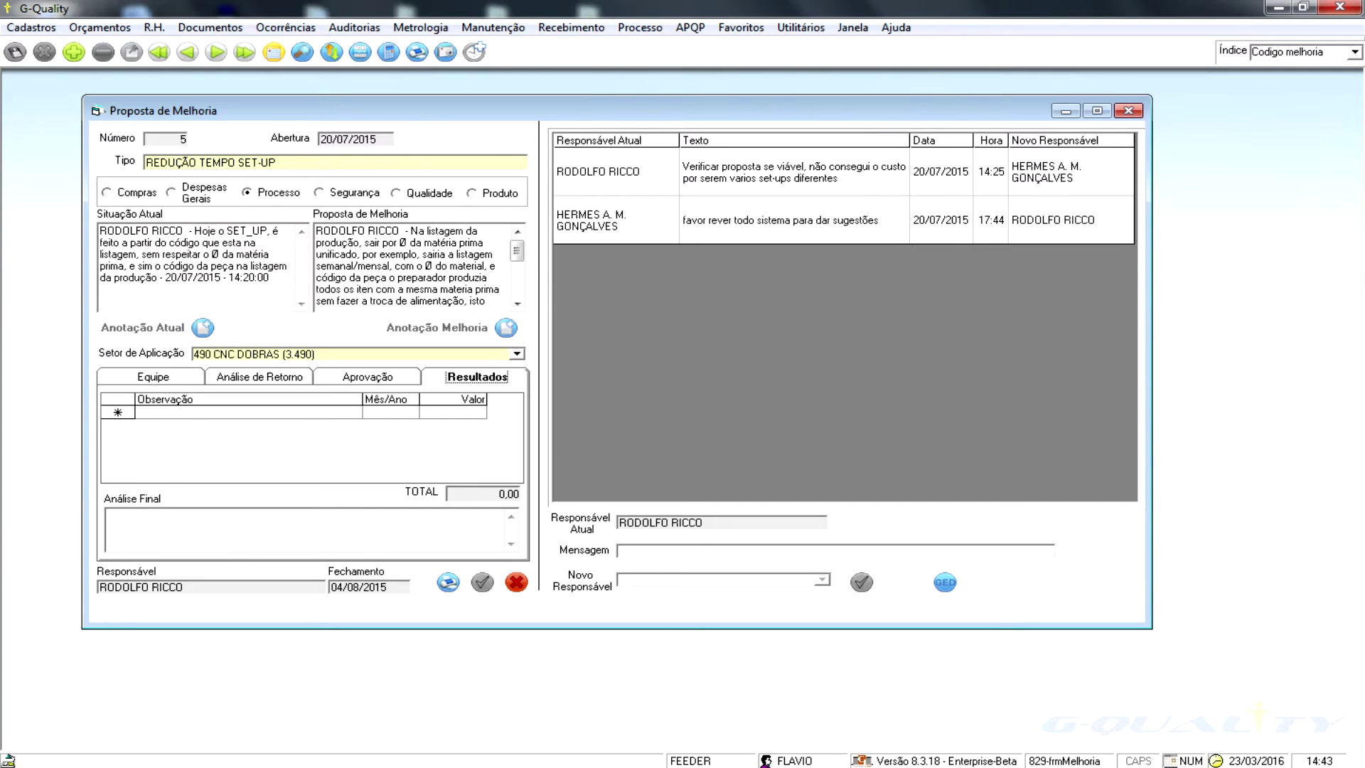
{"action": "key", "text": "Page_Down"}
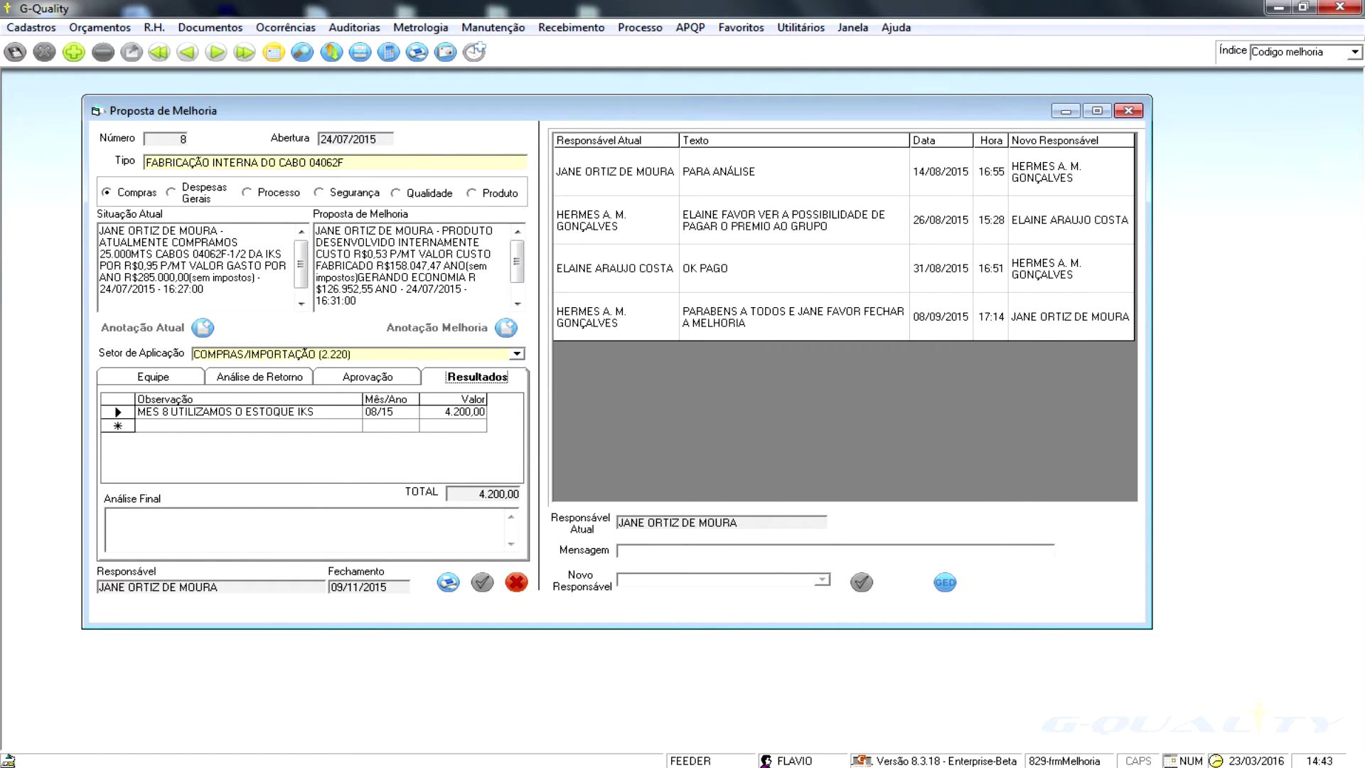
- Preview the Responsável Melhorias report for 01/01/2016–23/03/2016, listing 2 improvements
{"action": "left_click", "coordinate": [285, 27]}
{"action": "mouse_move", "coordinate": [307, 127]}
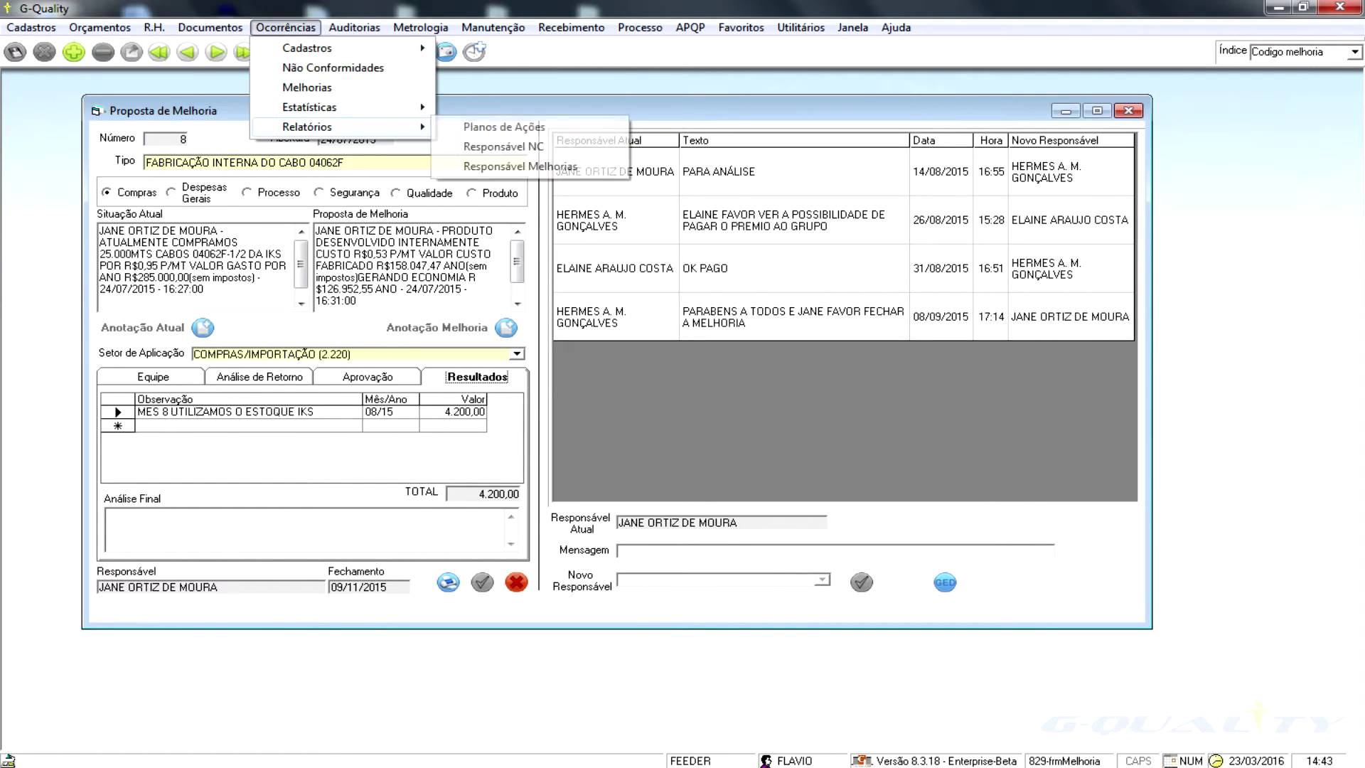
{"action": "left_click", "coordinate": [520, 166]}
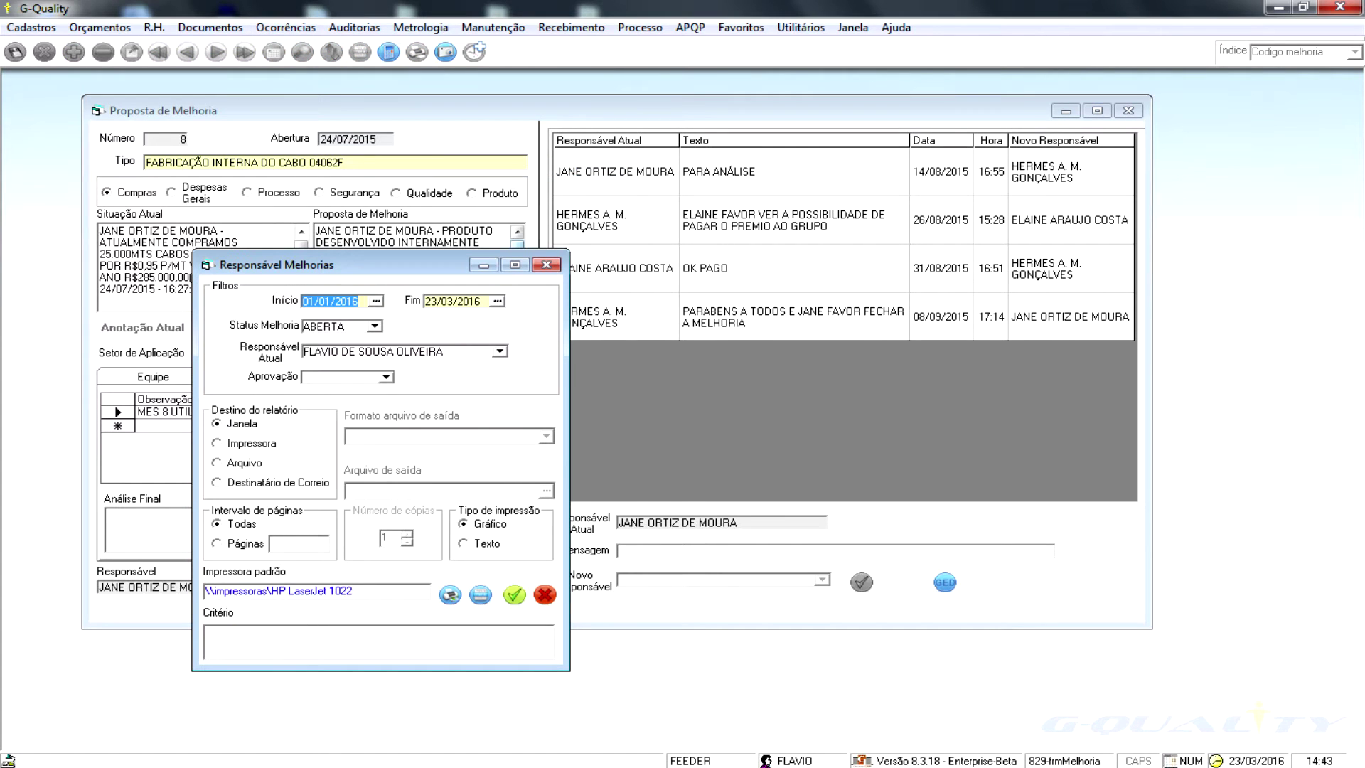
{"action": "left_click", "coordinate": [514, 594]}
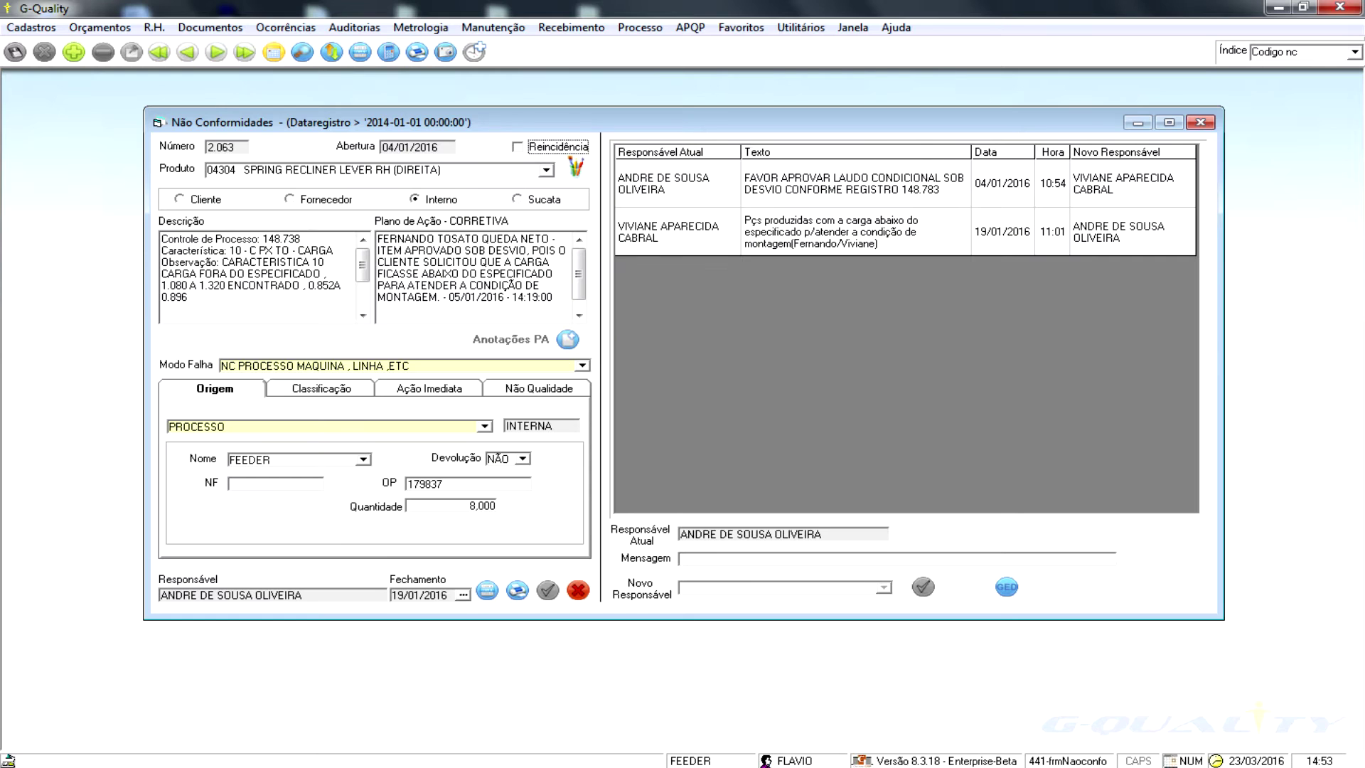
- Step through non-conformities to the last record, 2.213, and select its description text
{"action": "left_click", "coordinate": [216, 52]}
{"action": "left_click", "coordinate": [216, 52]}
{"action": "left_click", "coordinate": [245, 51]}
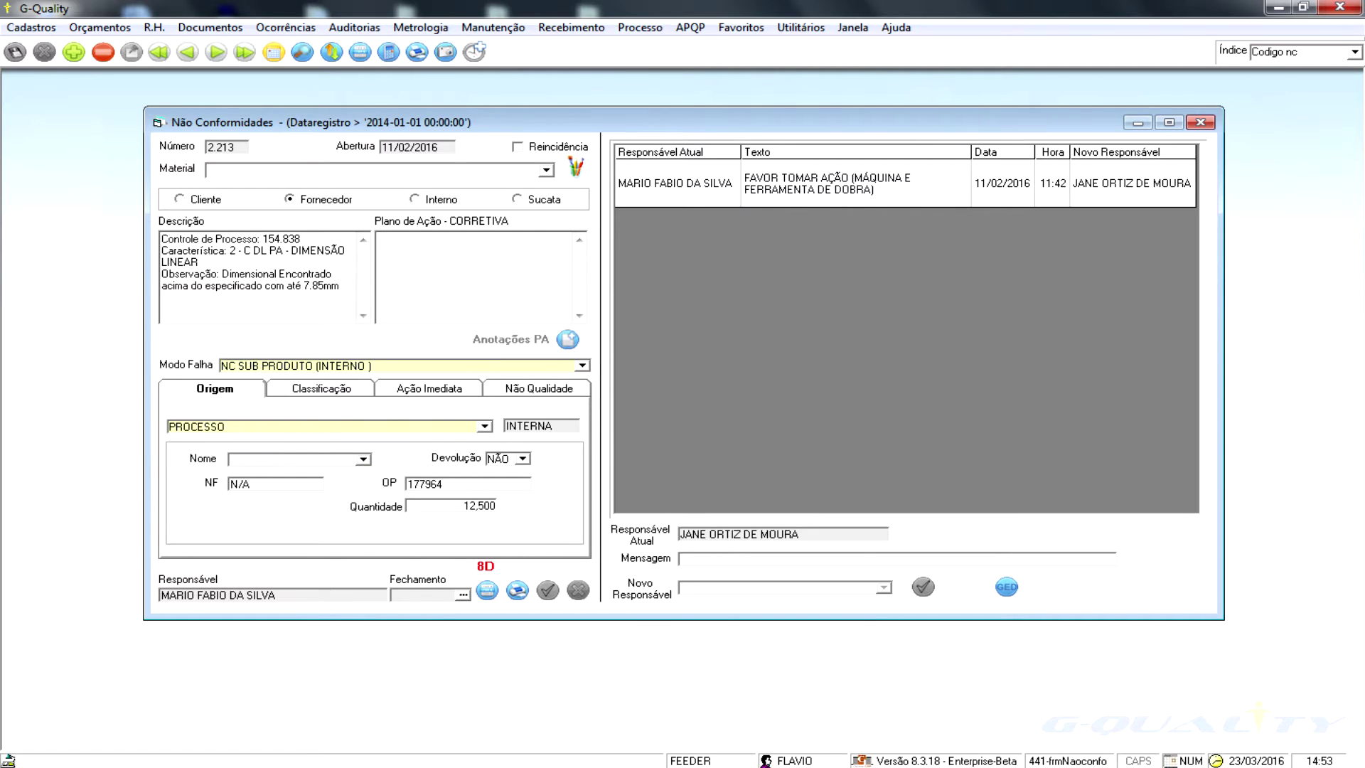
{"action": "left_click_drag", "start_coordinate": [300, 285], "coordinate": [161, 238]}
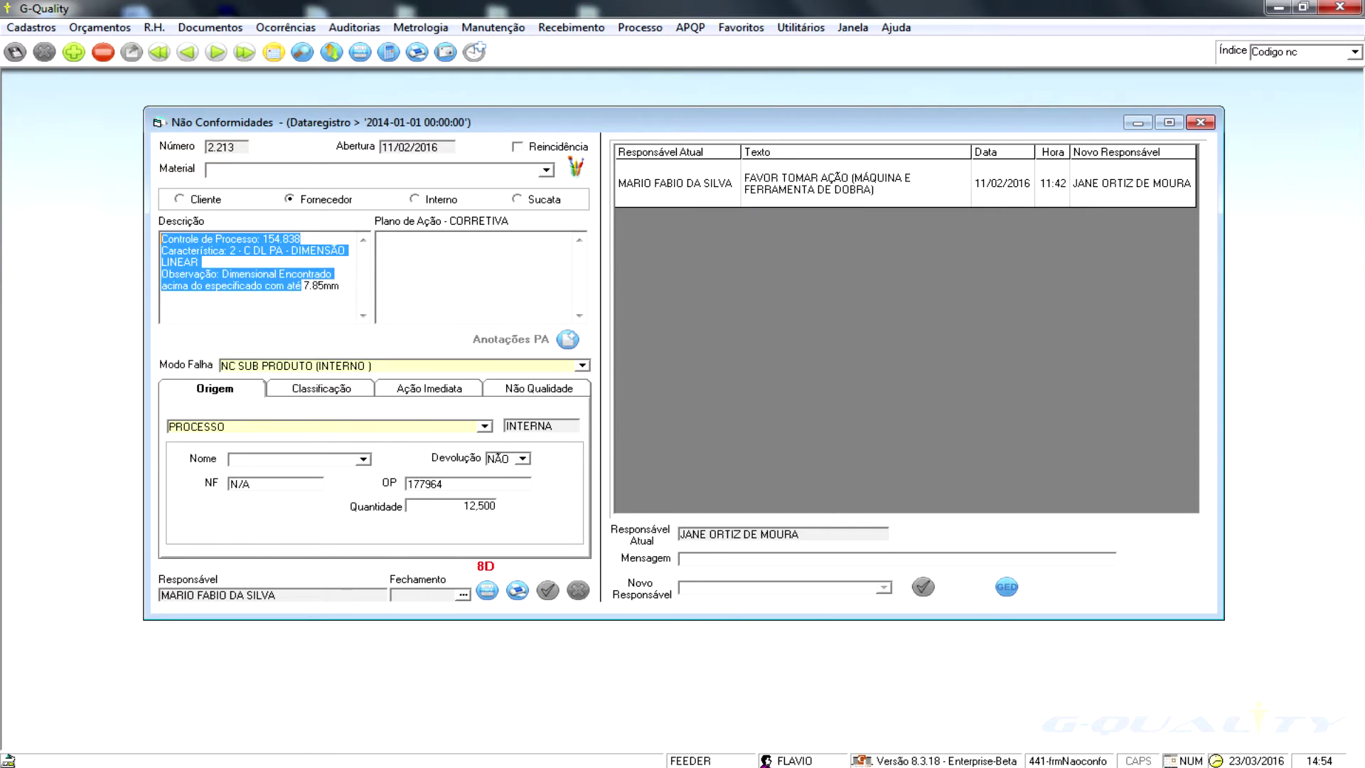
{"action": "left_click", "coordinate": [286, 273]}
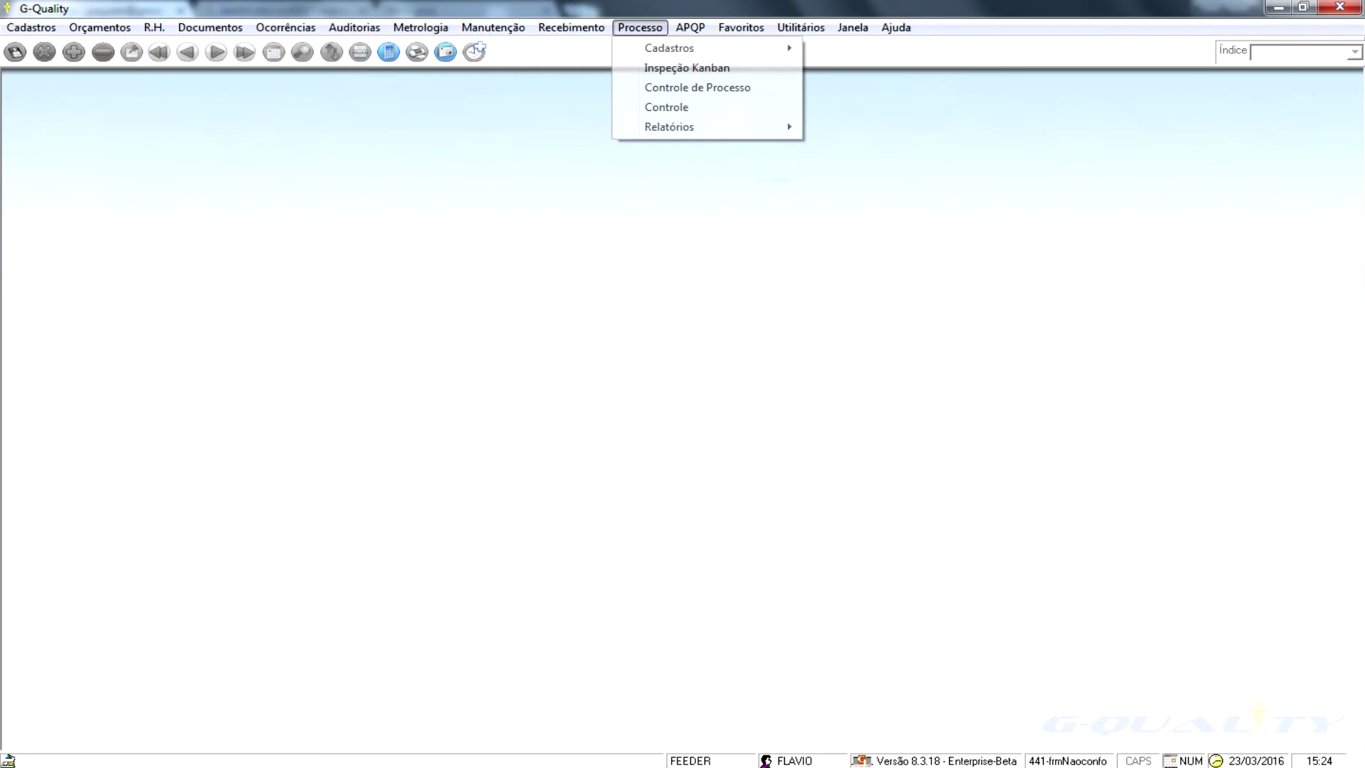
- Load process control record 132210, select its LARGURA test, and view the Diário de Bordo
{"action": "left_click", "coordinate": [694, 86]}
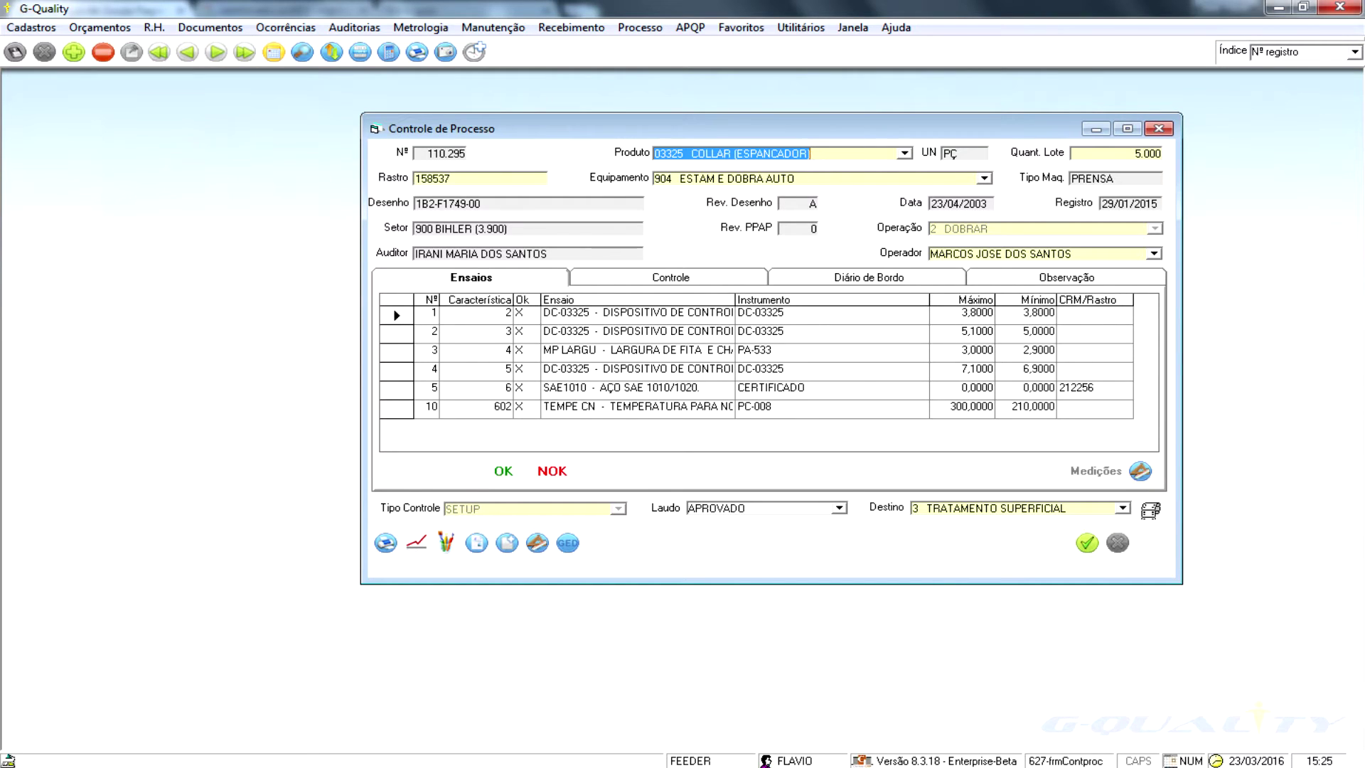
{"action": "left_click", "coordinate": [302, 52]}
{"action": "type", "text": "132210"}
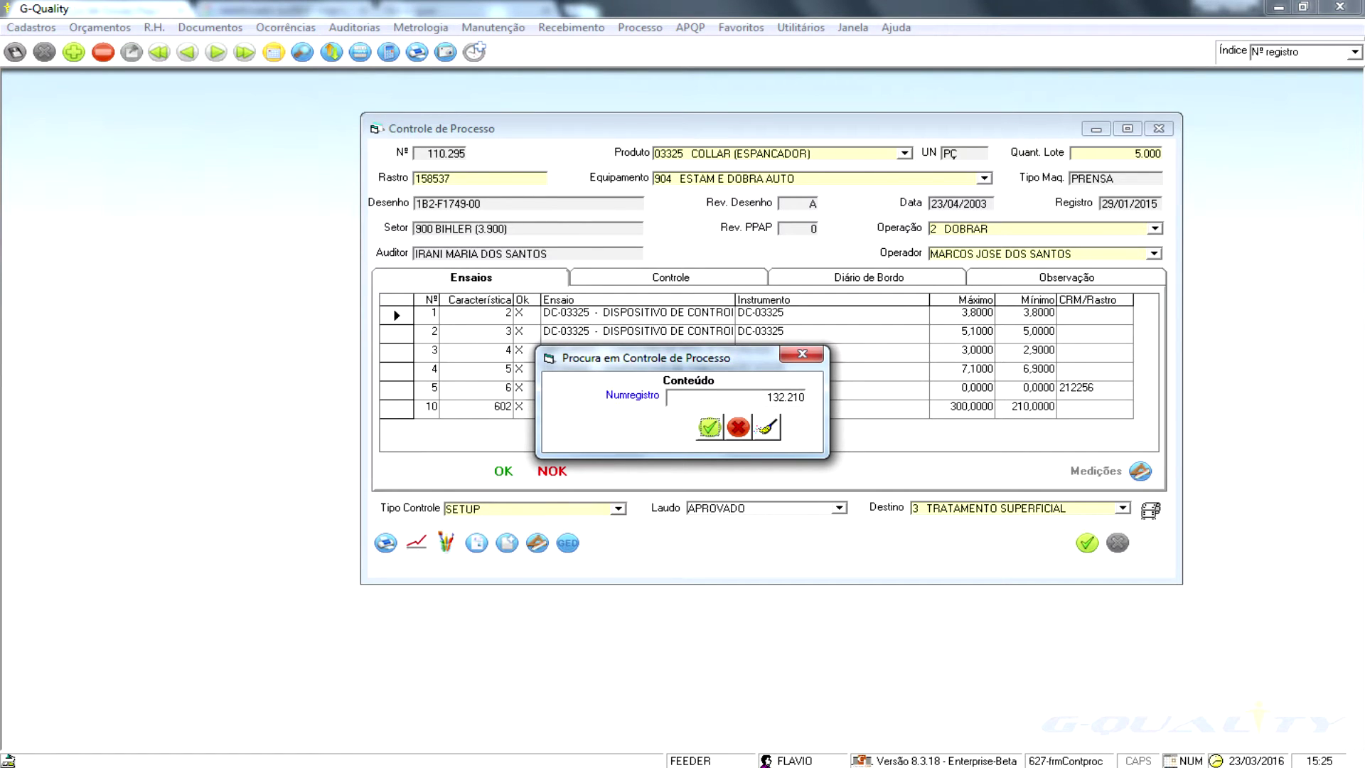
{"action": "left_click", "coordinate": [709, 426]}
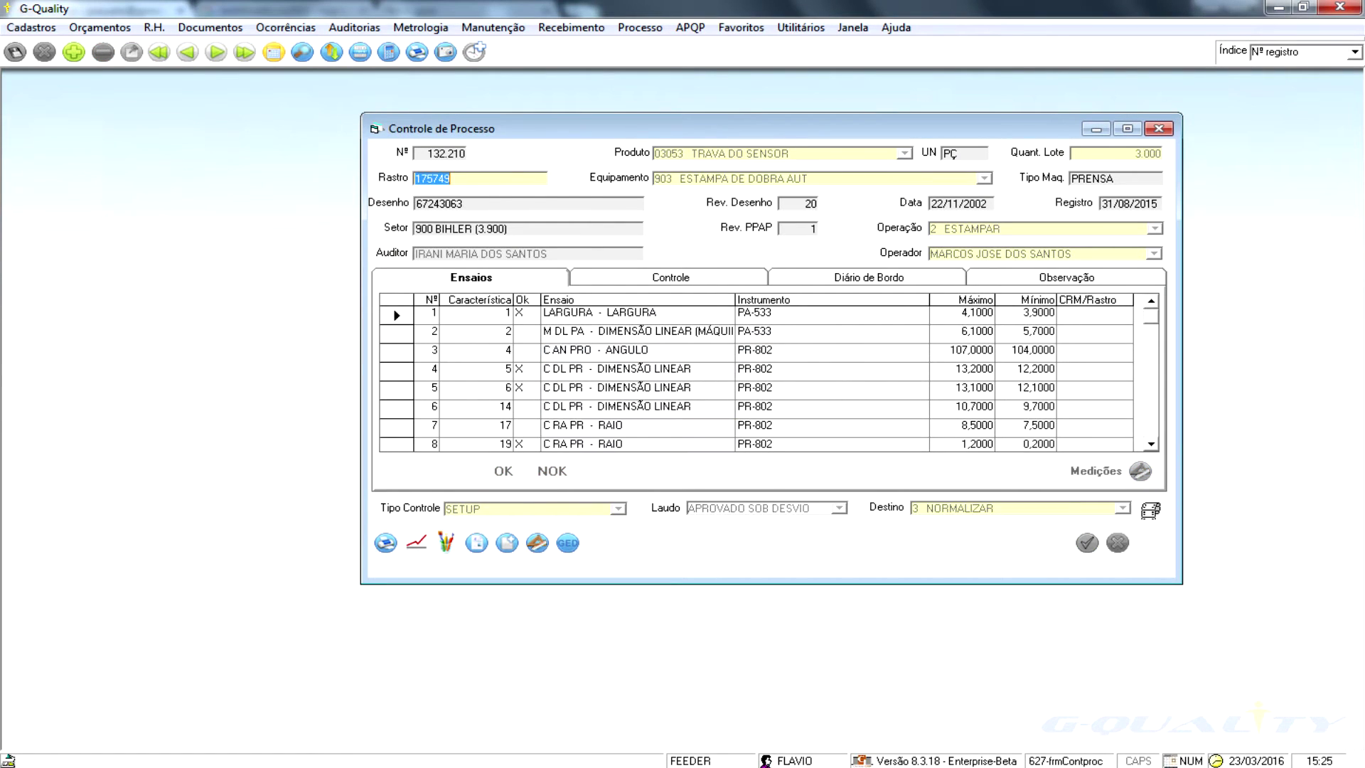
{"action": "left_click", "coordinate": [638, 314]}
{"action": "left_click", "coordinate": [868, 278]}
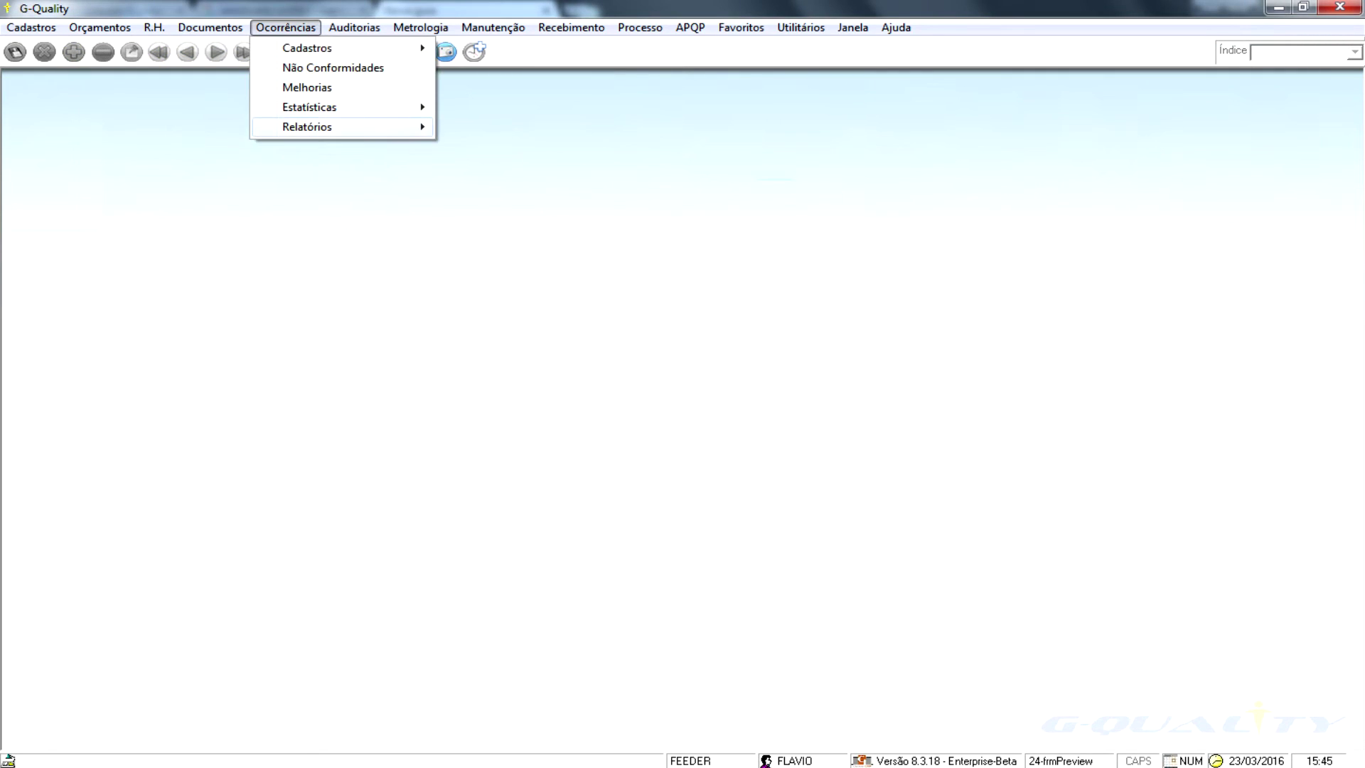
- Preview the Responsável NC report, listing 3 non-conformities from 01/01/2016 to 23/03/2016
{"action": "mouse_move", "coordinate": [341, 127]}
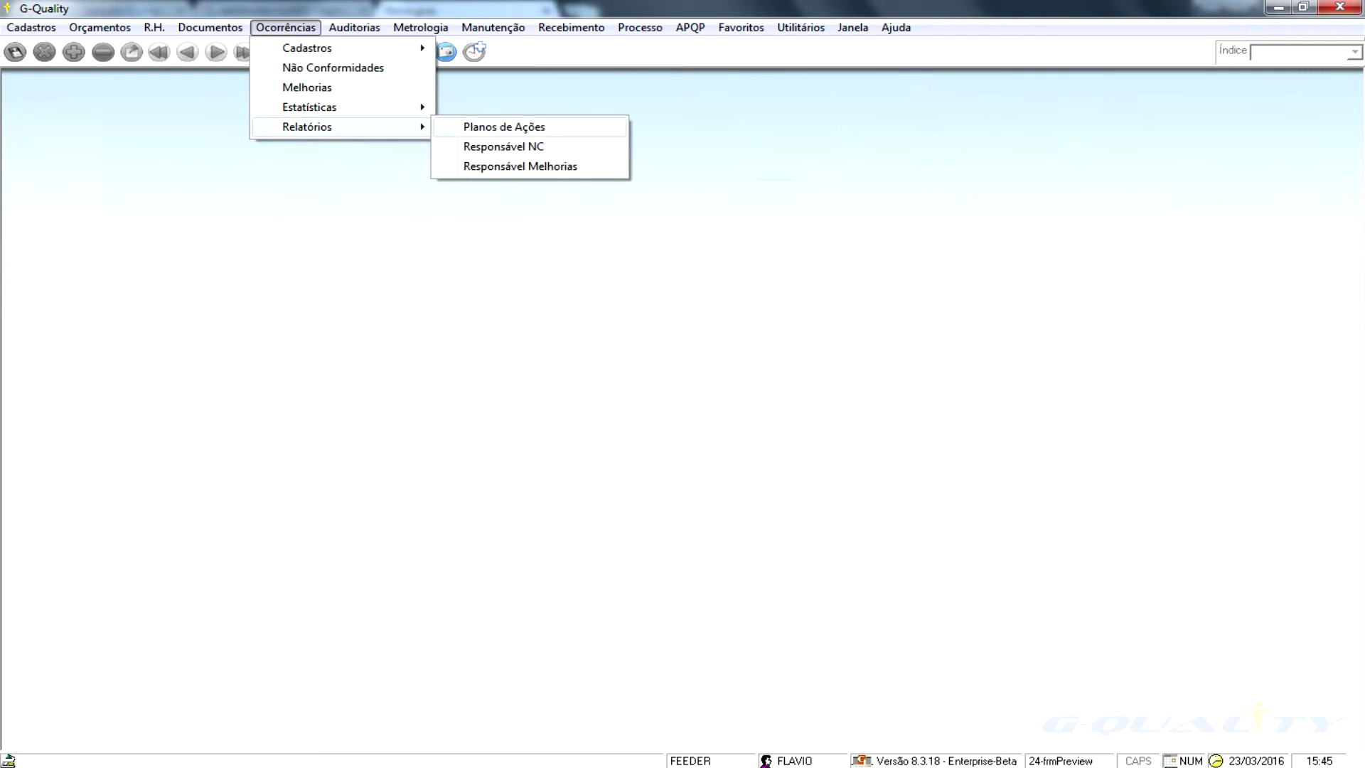
{"action": "left_click", "coordinate": [504, 146]}
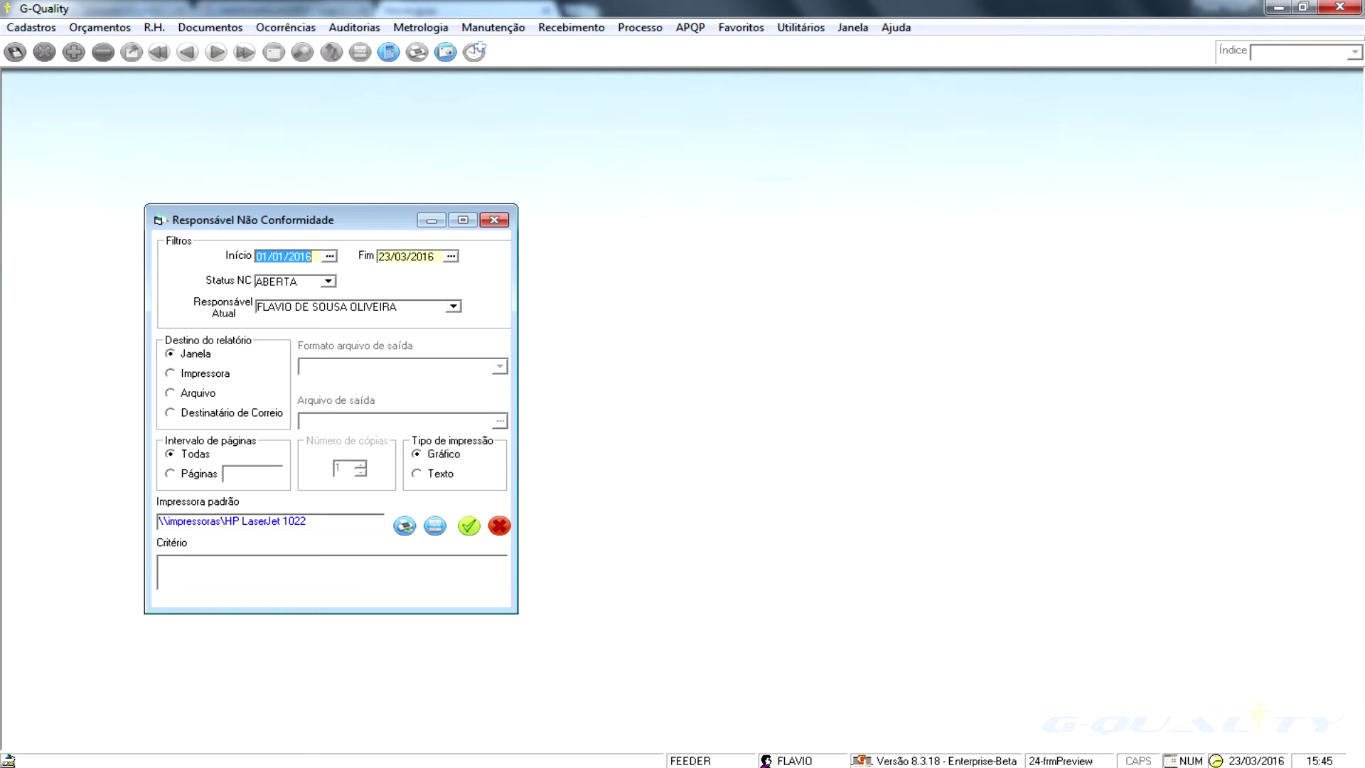
{"action": "left_click", "coordinate": [468, 526]}
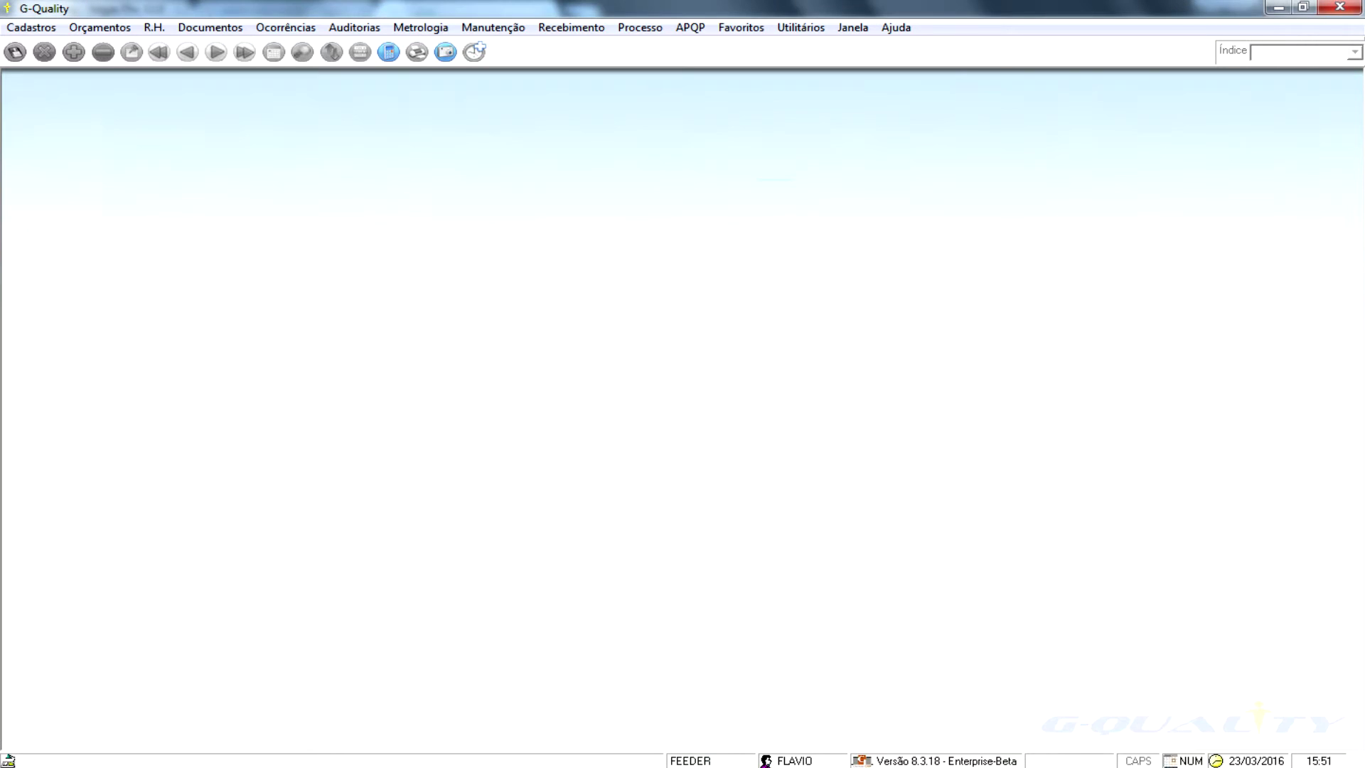
- Bring up the Ocorrências > Estatísticas choices via the keyboard
{"action": "key", "text": "alt+o"}
{"action": "key", "text": "Down"}
{"action": "key", "text": "Down"}
{"action": "key", "text": "Down"}
{"action": "key", "text": "Right"}
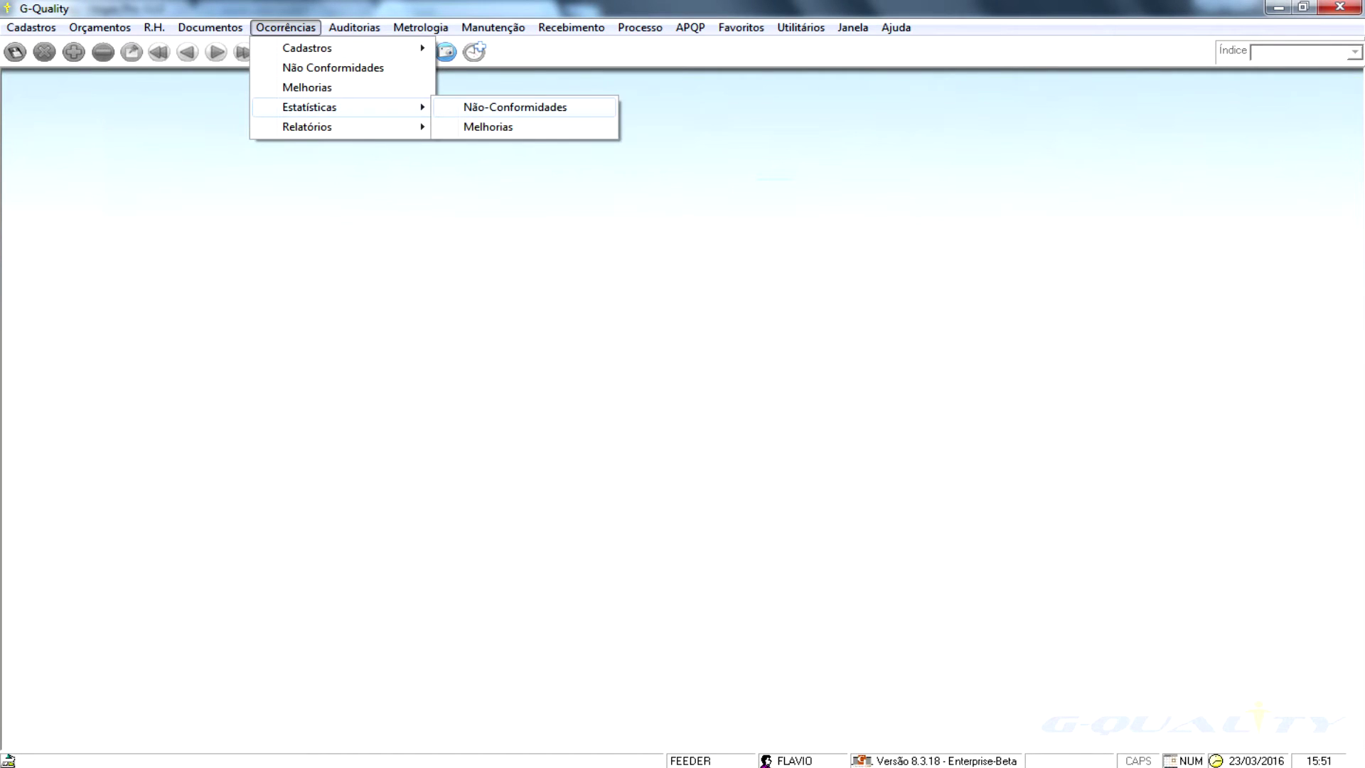
- List non-conformity statistics totalled by sector for 01/12/2015–31/12/2015 in a maximized window
{"action": "key", "text": "Return"}
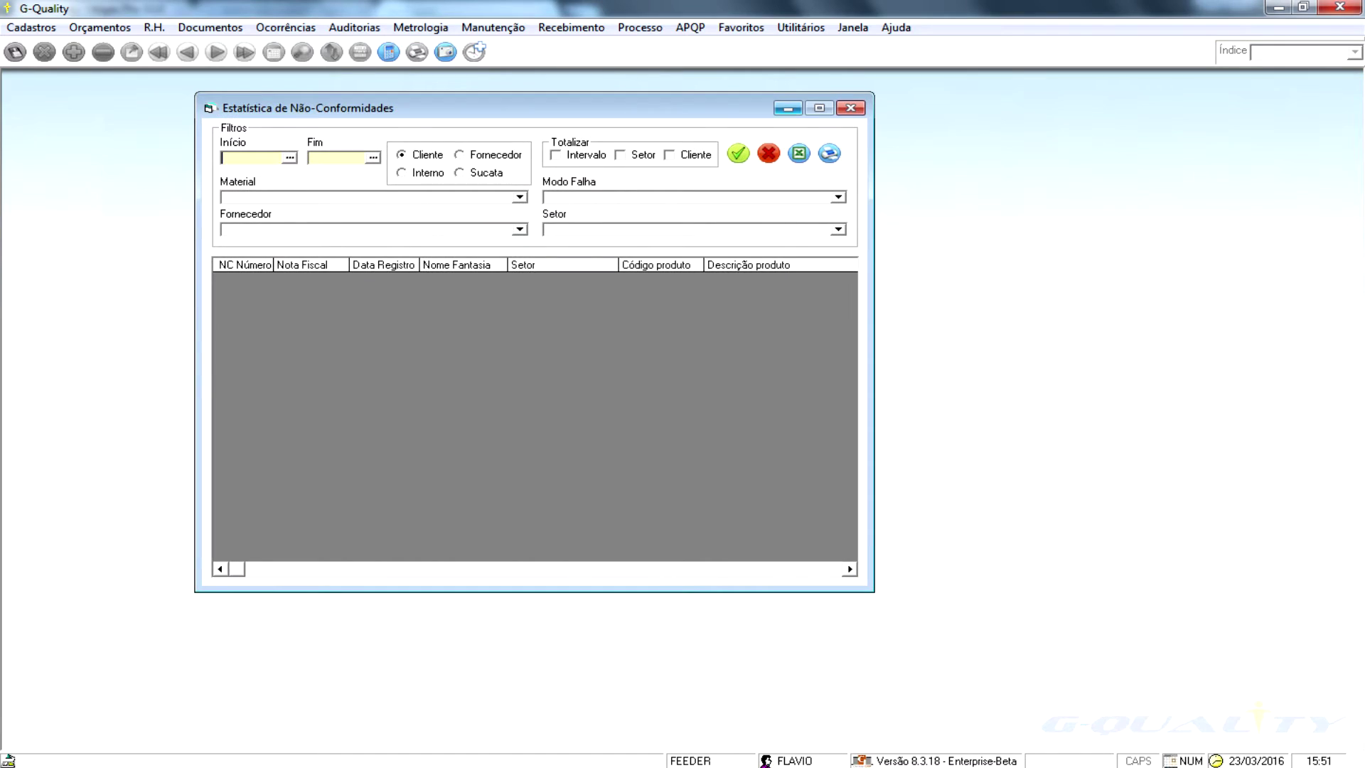
{"action": "left_click", "coordinate": [819, 108]}
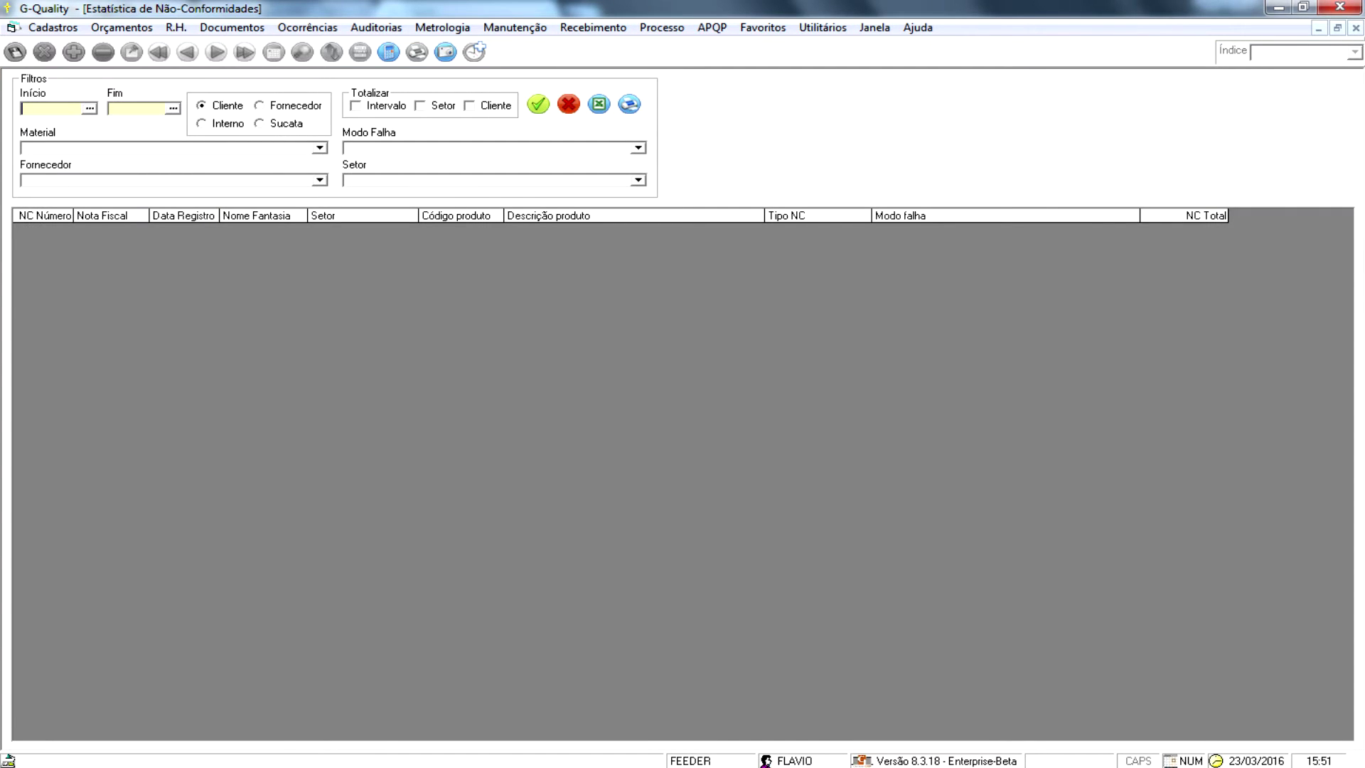
{"action": "type", "text": "01/12/201531/12/2015"}
{"action": "left_click", "coordinate": [421, 105]}
{"action": "left_click", "coordinate": [538, 105]}
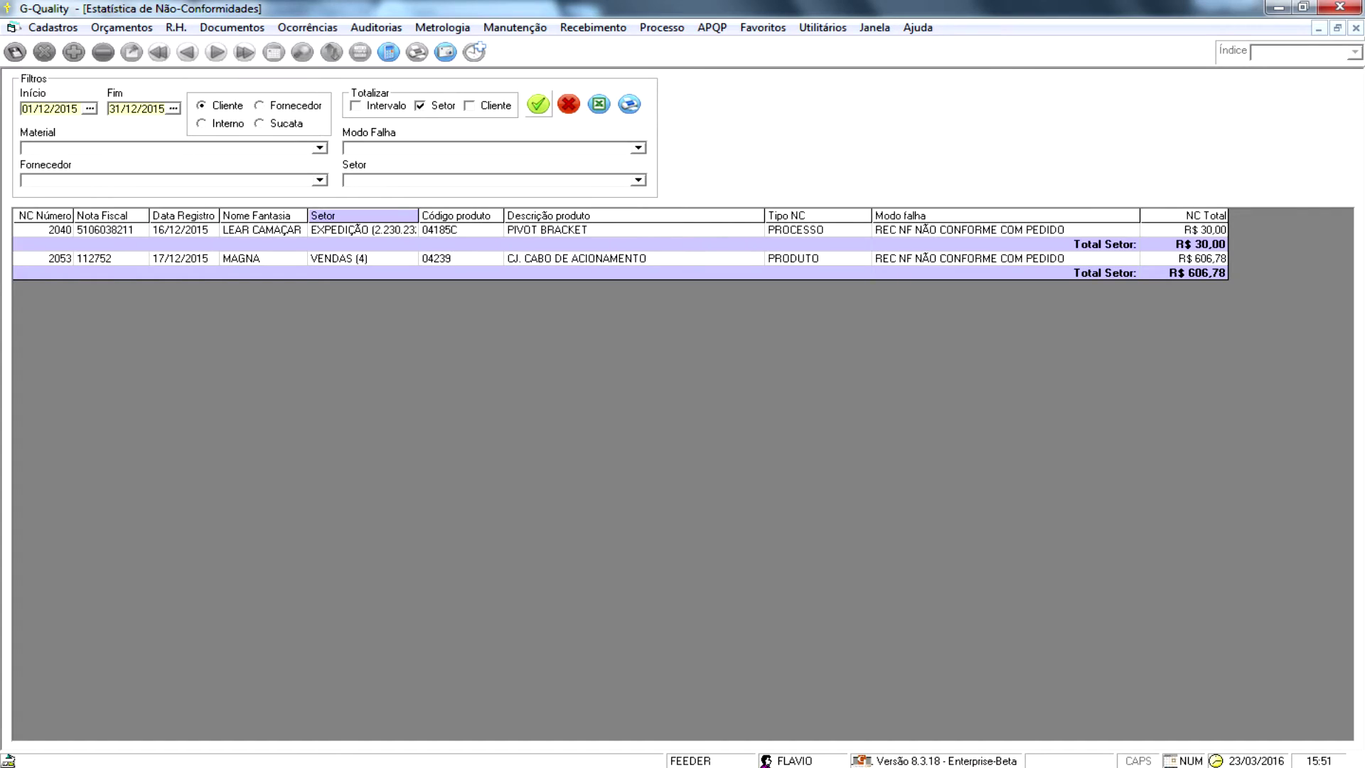
- Switch the statistics to supplier, then internal non-conformities, and scroll the results
{"action": "left_click", "coordinate": [260, 105]}
{"action": "left_click", "coordinate": [538, 105]}
{"action": "left_click", "coordinate": [202, 123]}
{"action": "left_click", "coordinate": [538, 104]}
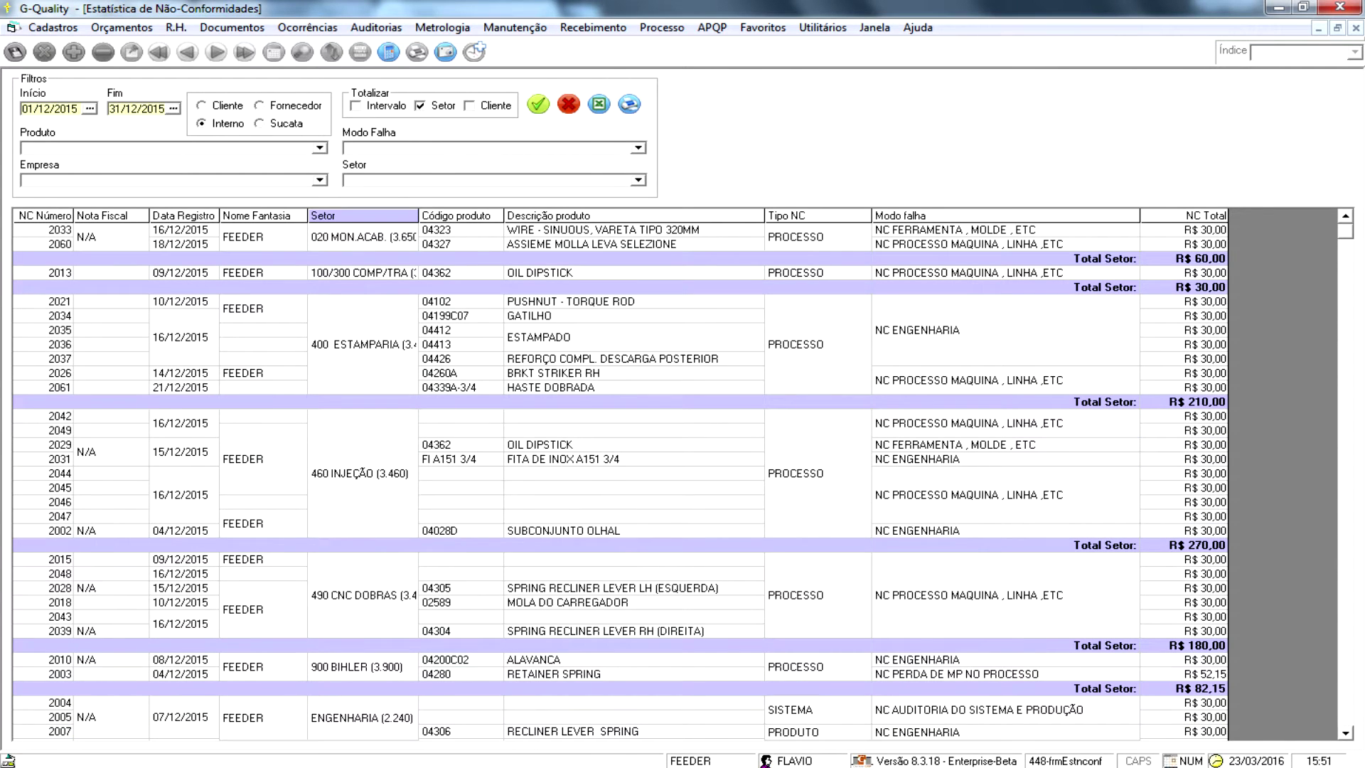
{"action": "scroll", "coordinate": [682, 483], "scroll_direction": "down", "scroll_amount": 5}
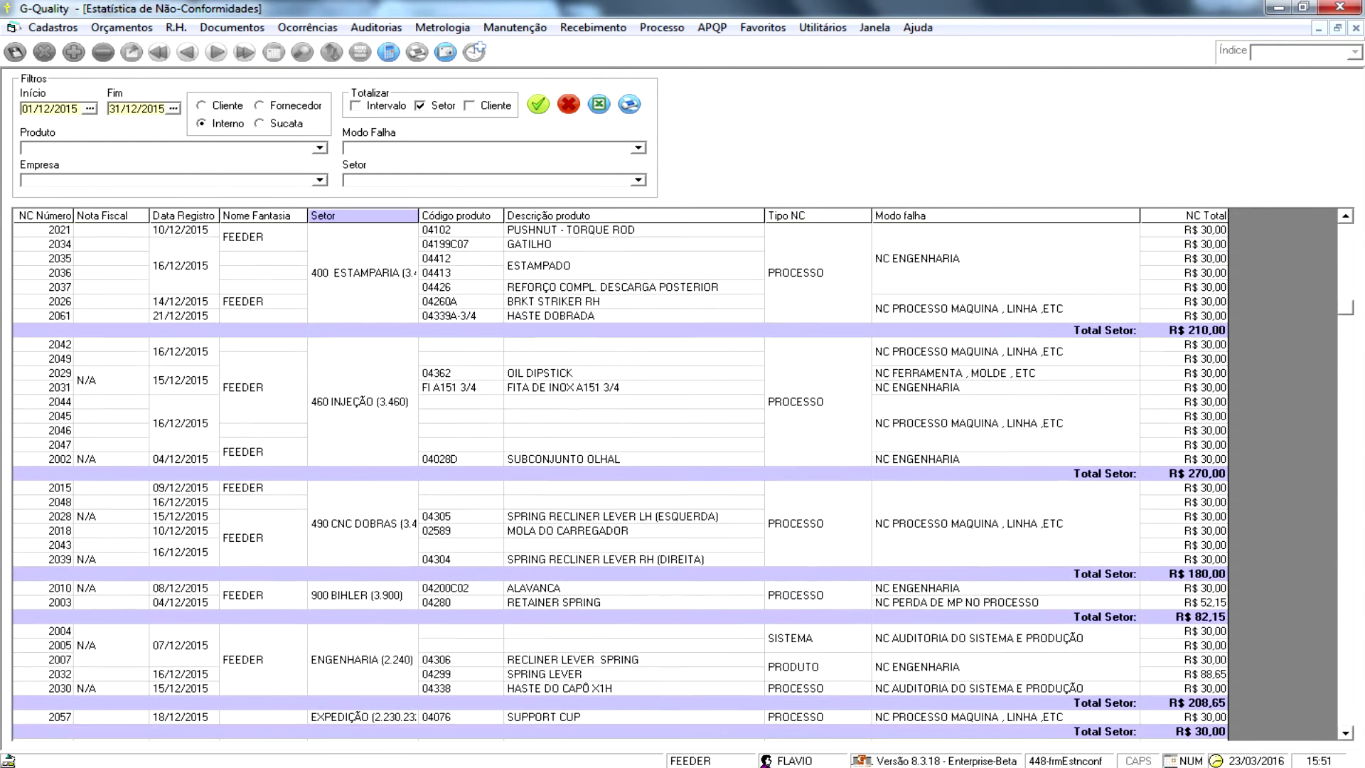
{"action": "scroll", "coordinate": [682, 483], "scroll_direction": "down", "scroll_amount": 5}
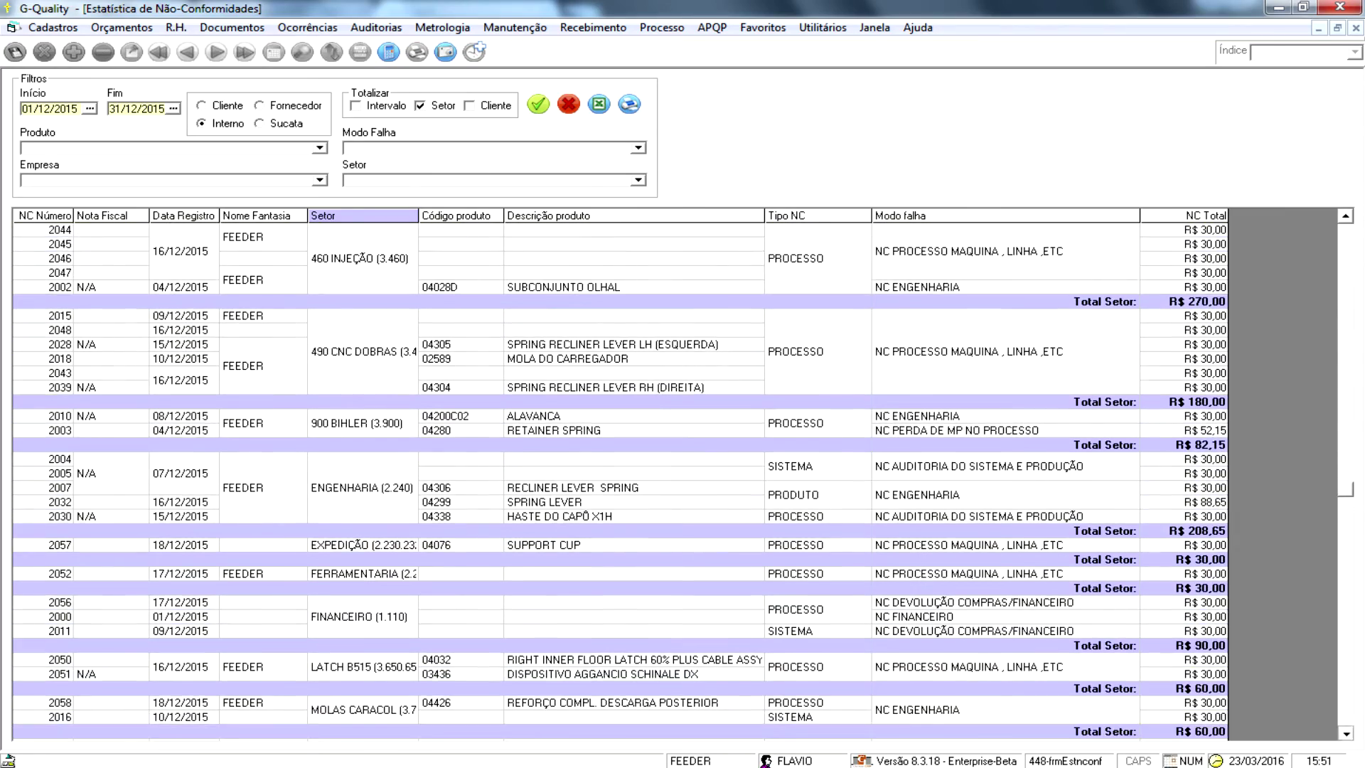
{"action": "scroll", "coordinate": [682, 484], "scroll_direction": "down", "scroll_amount": 4}
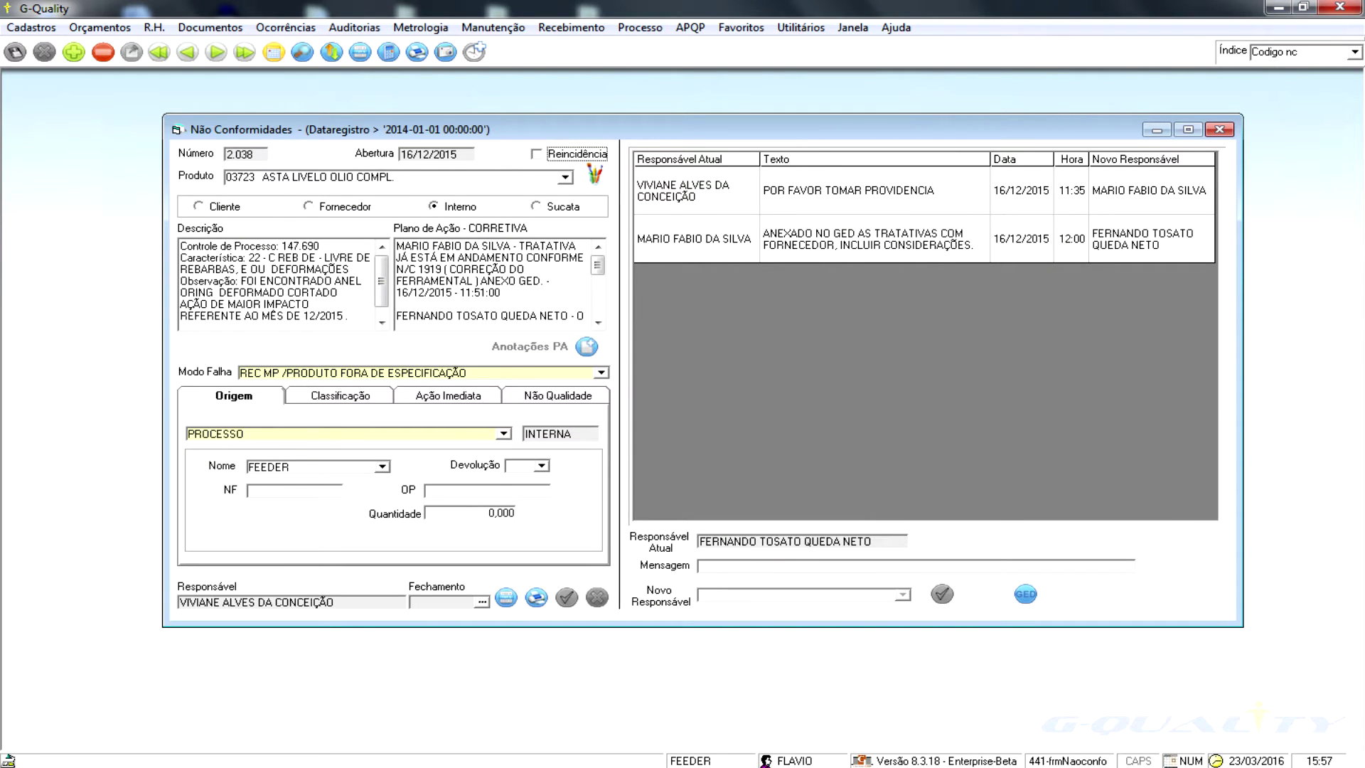
- Show non-conformity 2.038's Não Qualidade costs and browse the Local cost categories without choosing one
{"action": "left_click", "coordinate": [557, 396]}
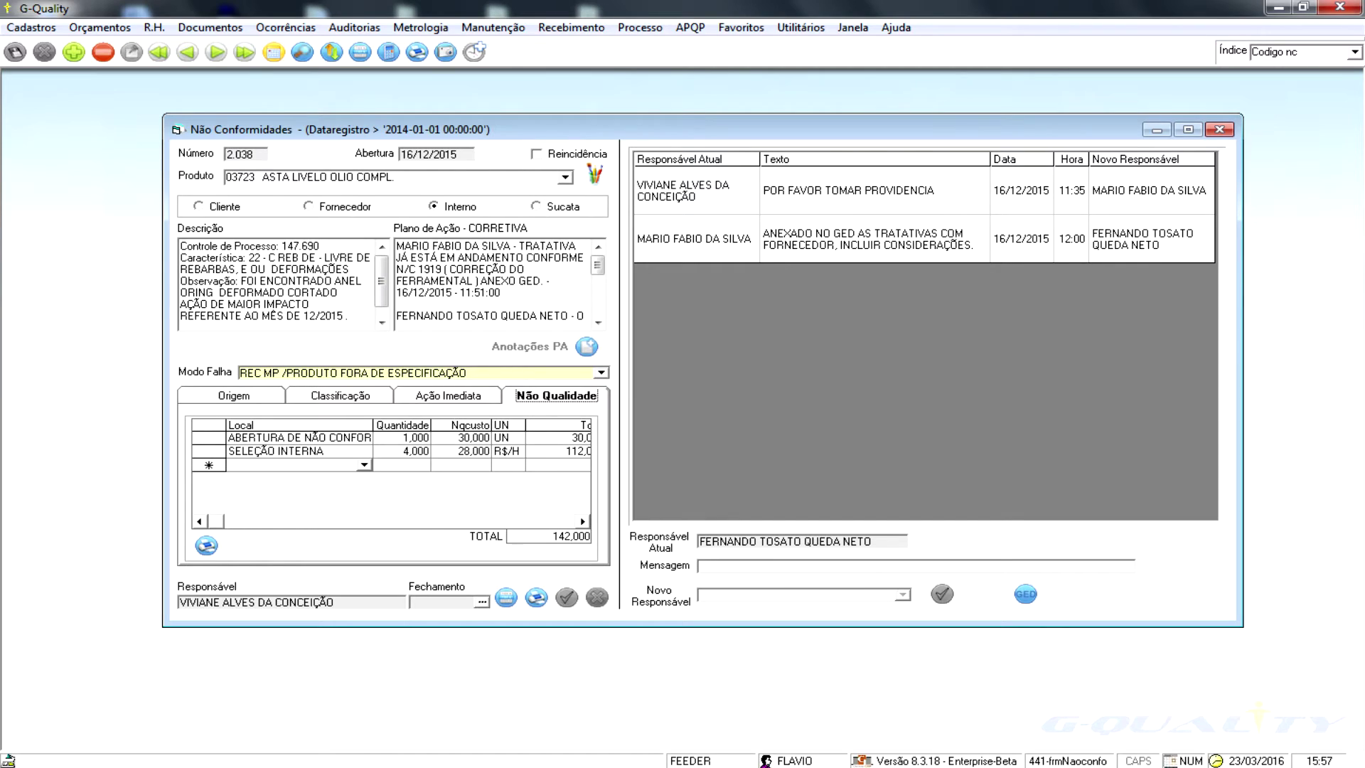
{"action": "left_click", "coordinate": [363, 465]}
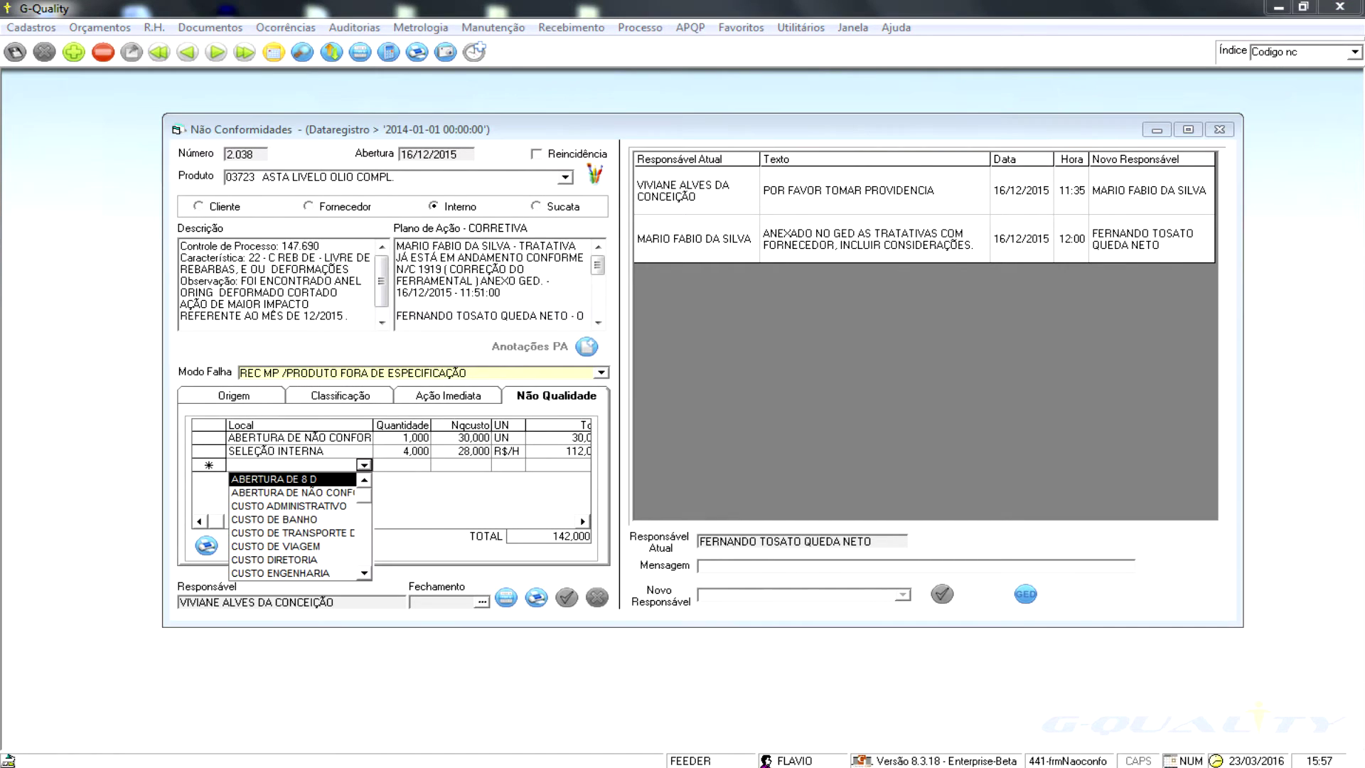
{"action": "scroll", "coordinate": [298, 526], "scroll_direction": "down", "scroll_amount": 2}
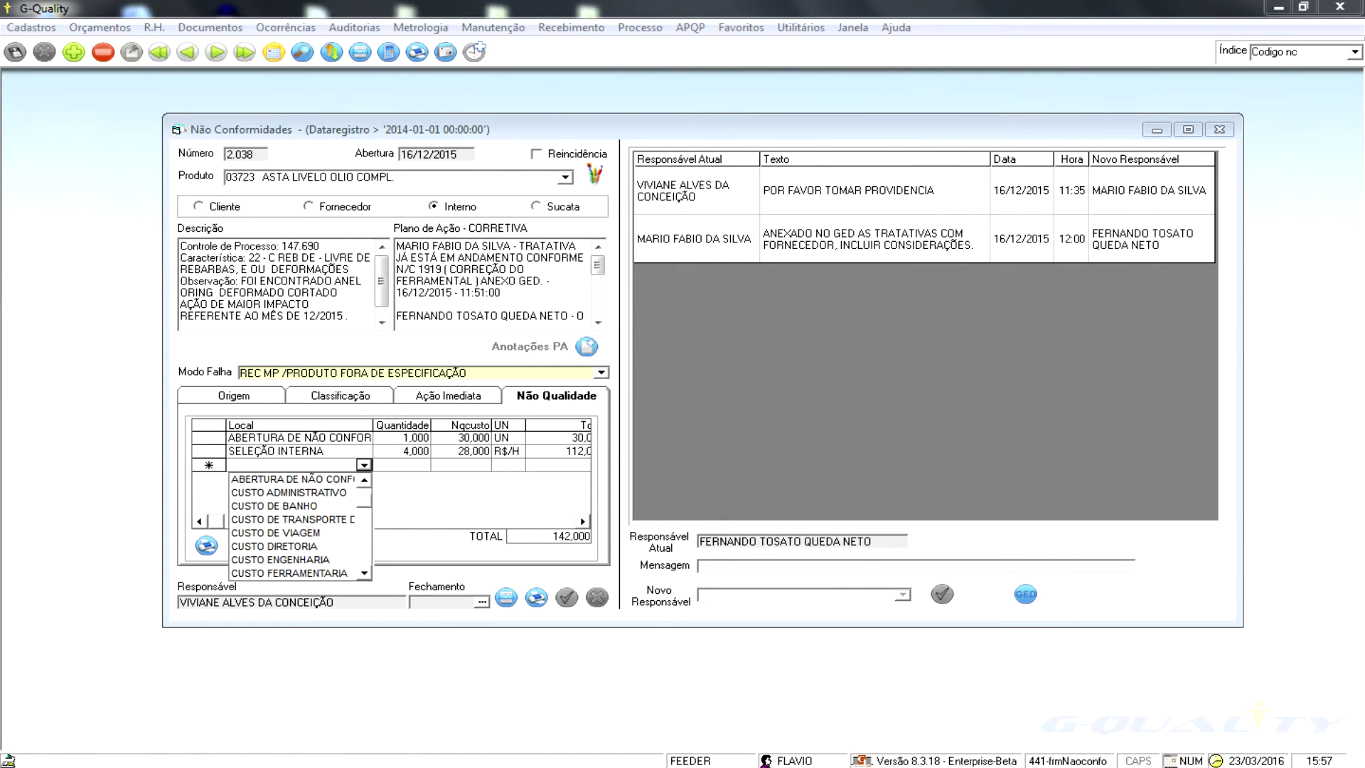
{"action": "scroll", "coordinate": [299, 526], "scroll_direction": "down", "scroll_amount": 3}
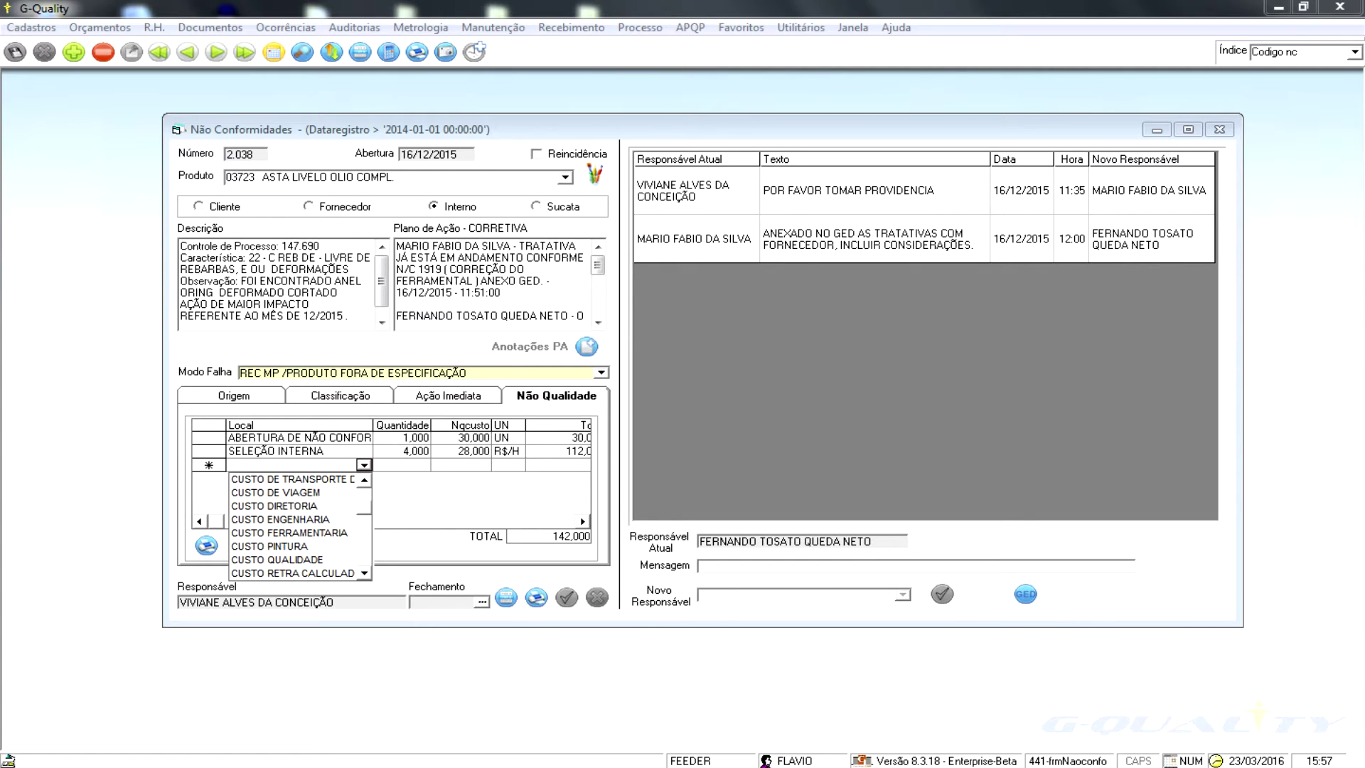
{"action": "scroll", "coordinate": [298, 526], "scroll_direction": "down", "scroll_amount": 1}
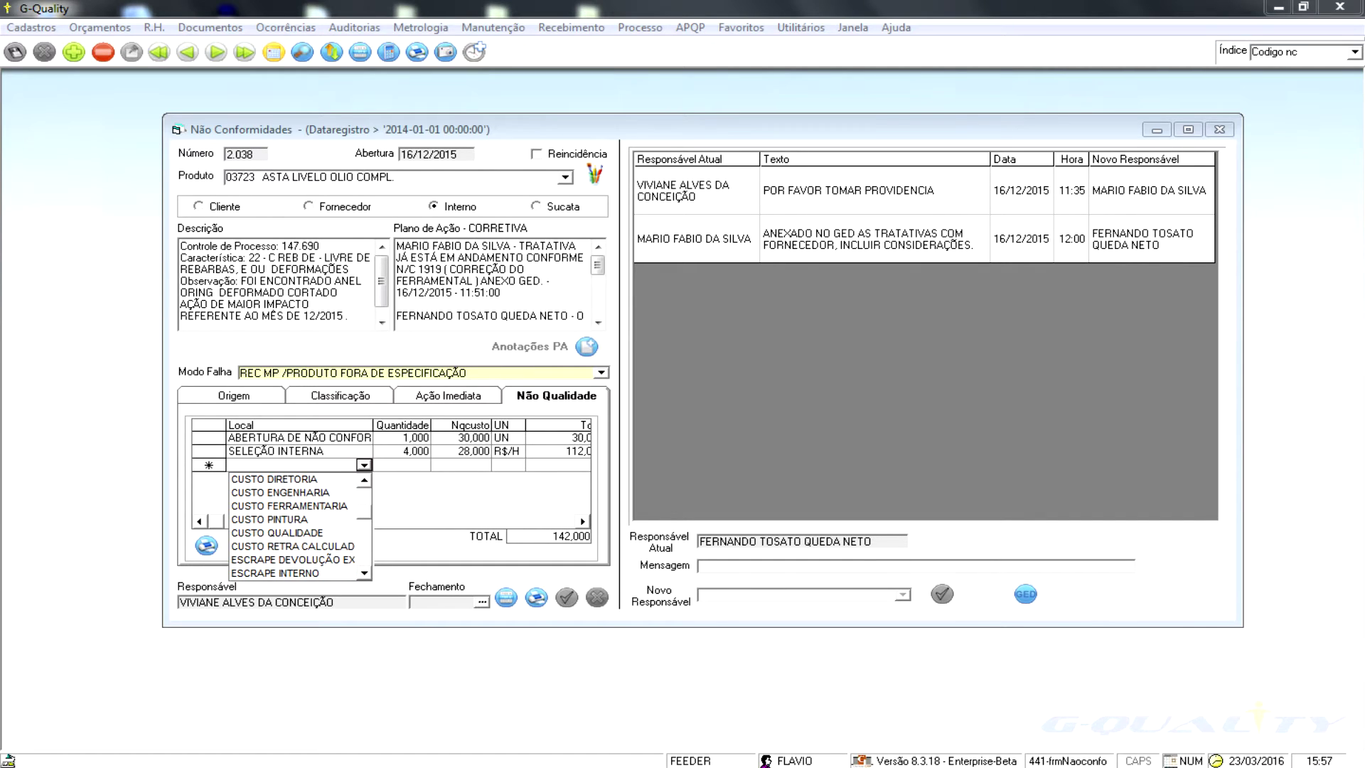
{"action": "scroll", "coordinate": [298, 526], "scroll_direction": "down", "scroll_amount": 5}
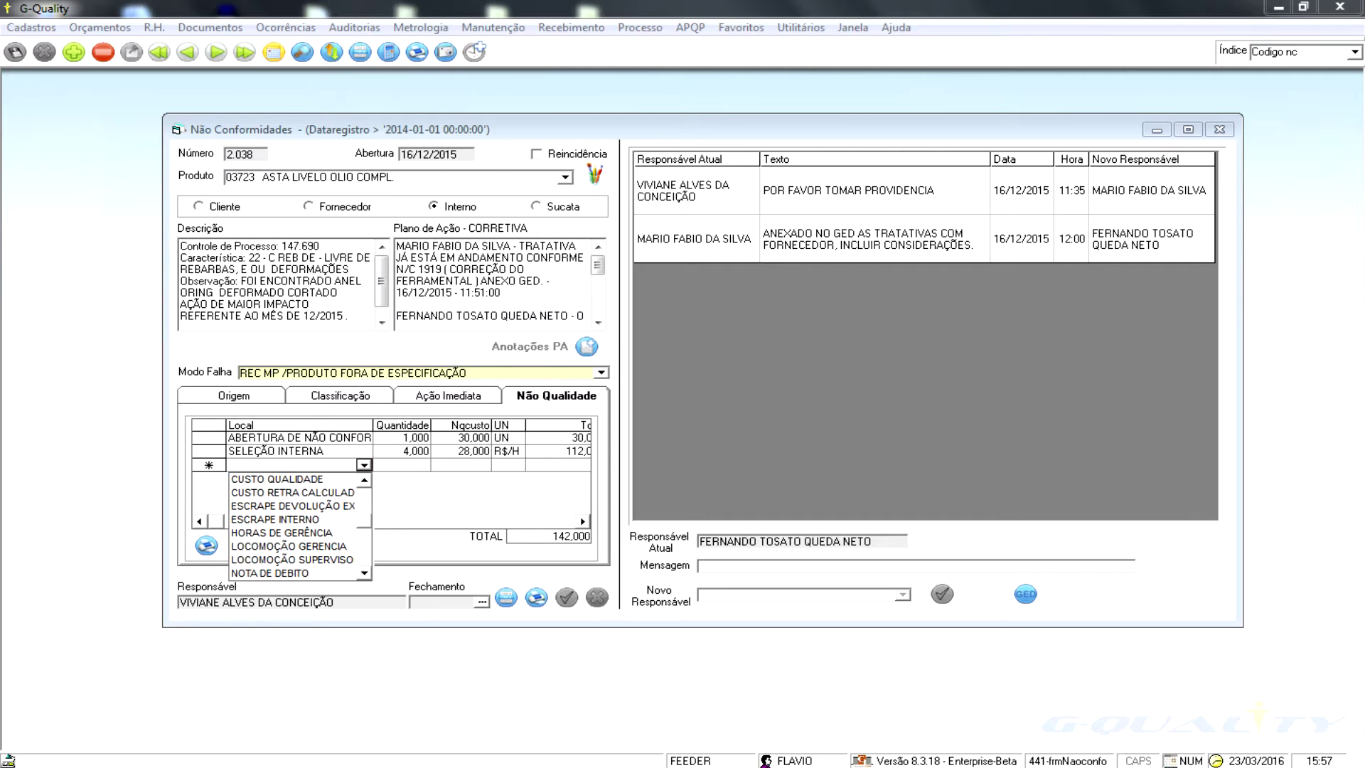
{"action": "scroll", "coordinate": [298, 525], "scroll_direction": "down", "scroll_amount": 3}
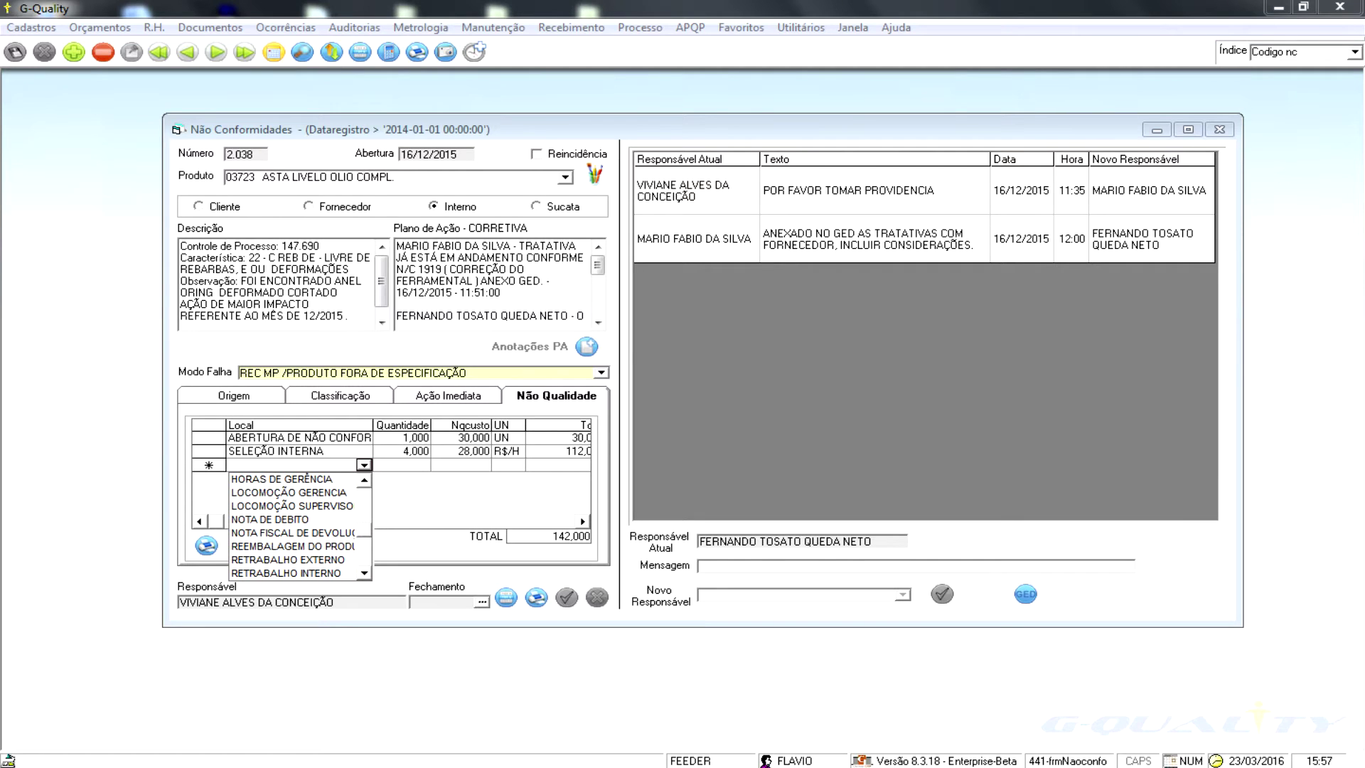
{"action": "key", "text": "Escape"}
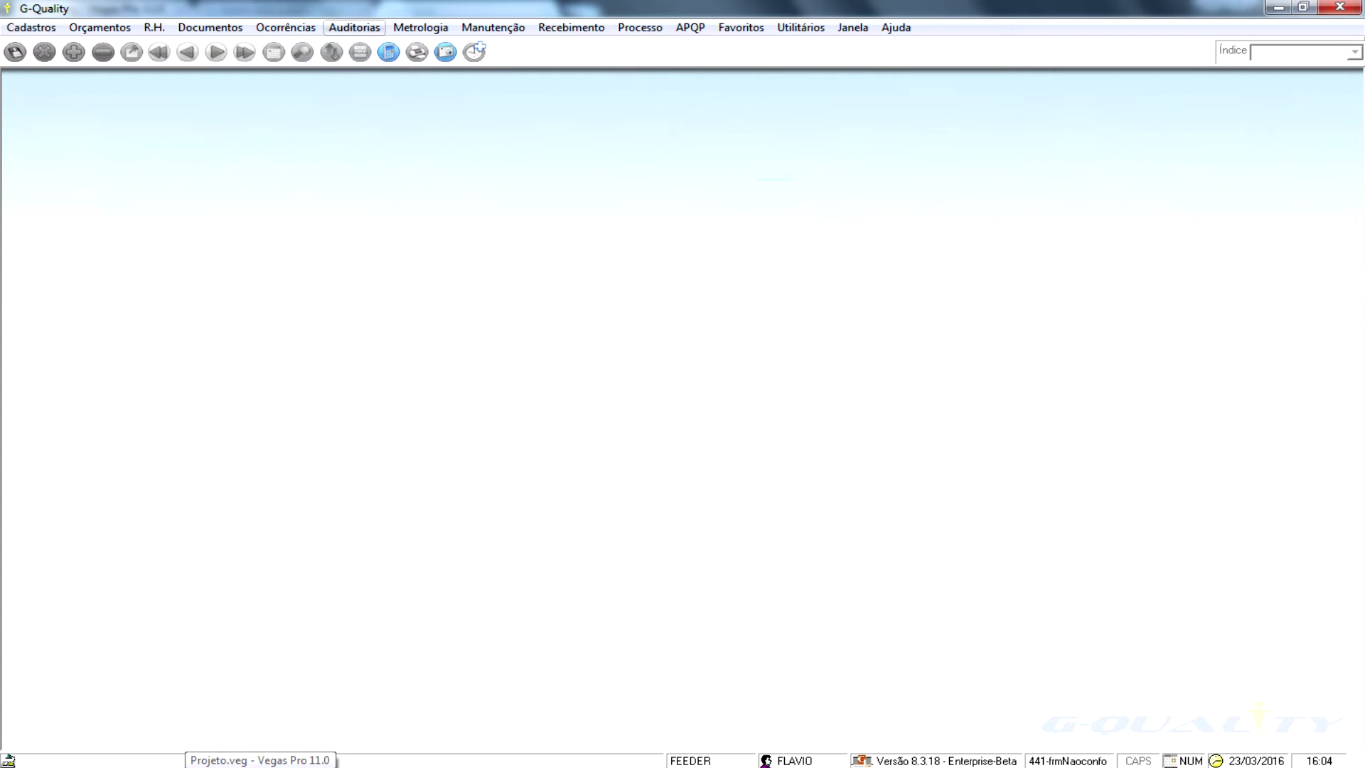
- Open audit planning for audit 1 and review its Itinerário and Escopo tabs
{"action": "left_click", "coordinate": [354, 27]}
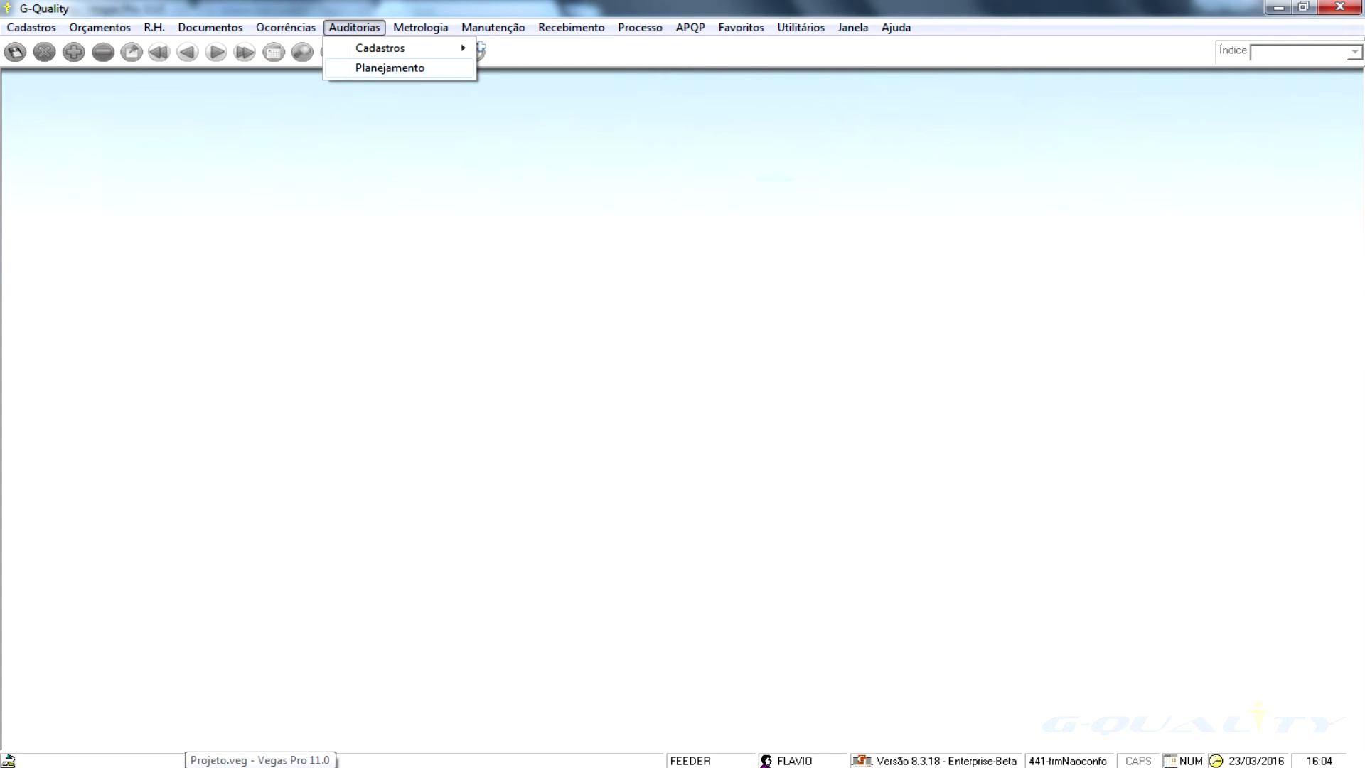
{"action": "left_click", "coordinate": [390, 68]}
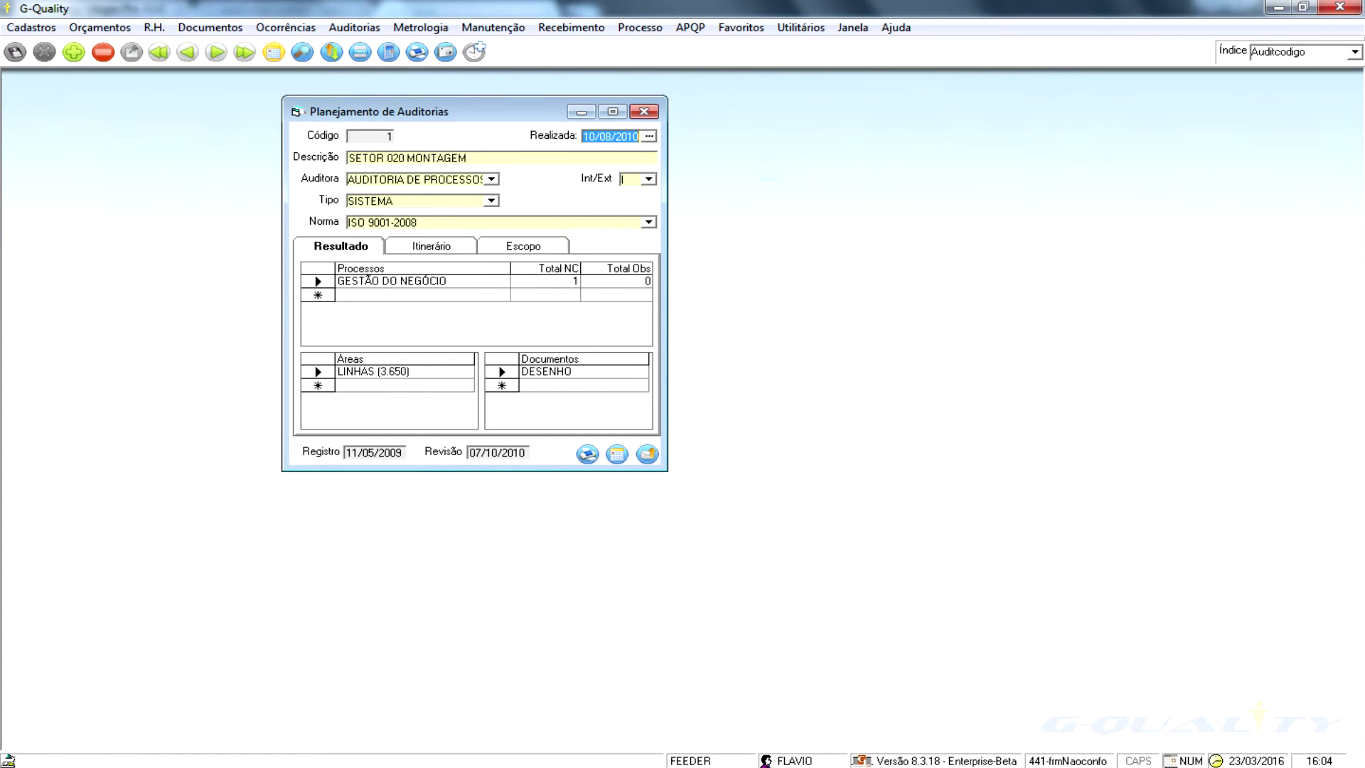
{"action": "key", "text": "ctrl+Tab"}
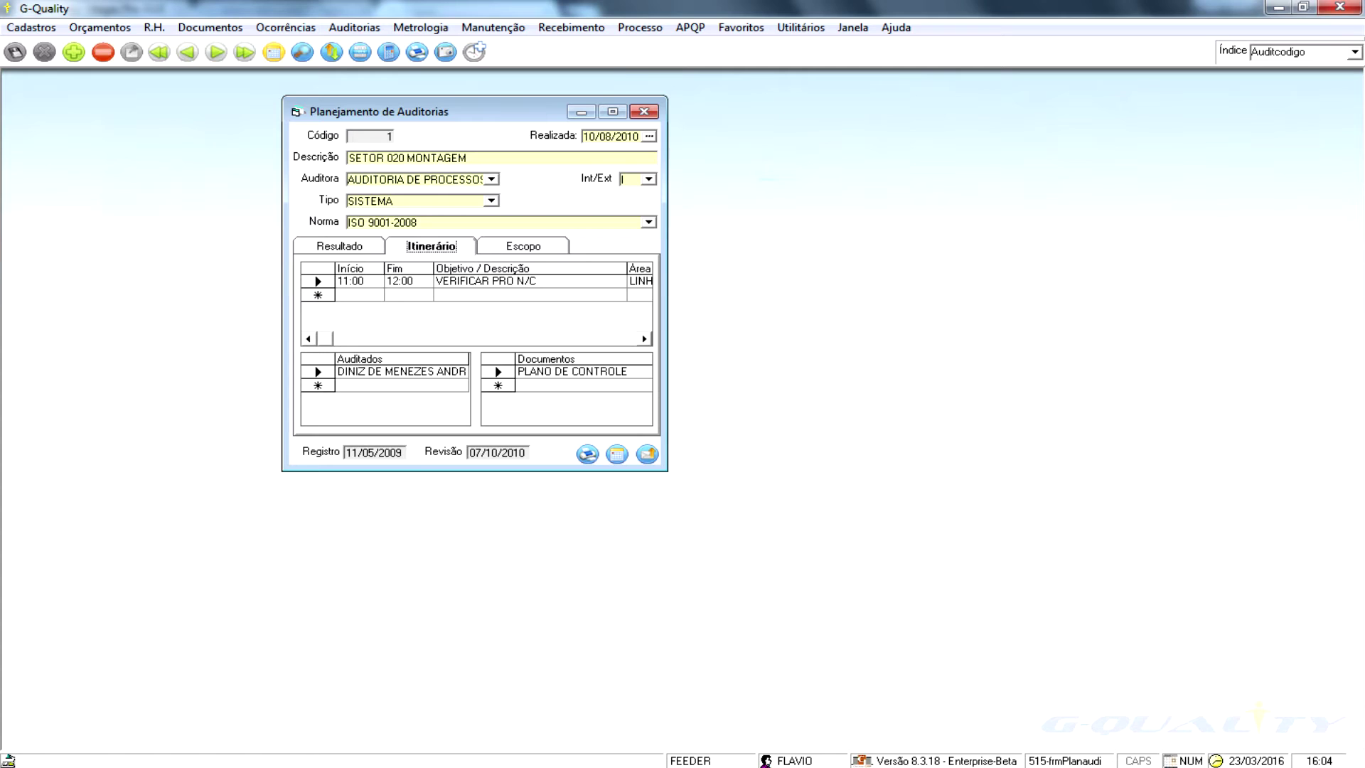
{"action": "key", "text": "Right"}
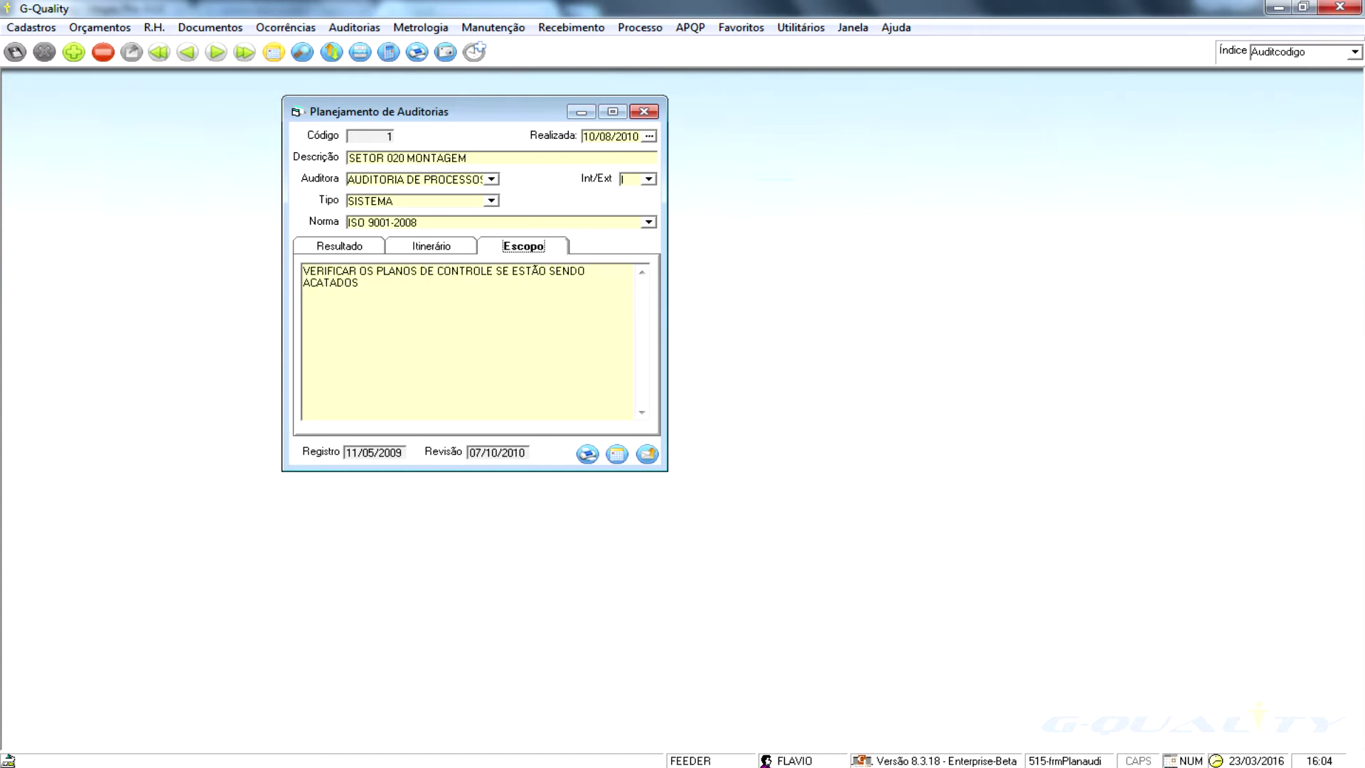
{"action": "key", "text": "Left"}
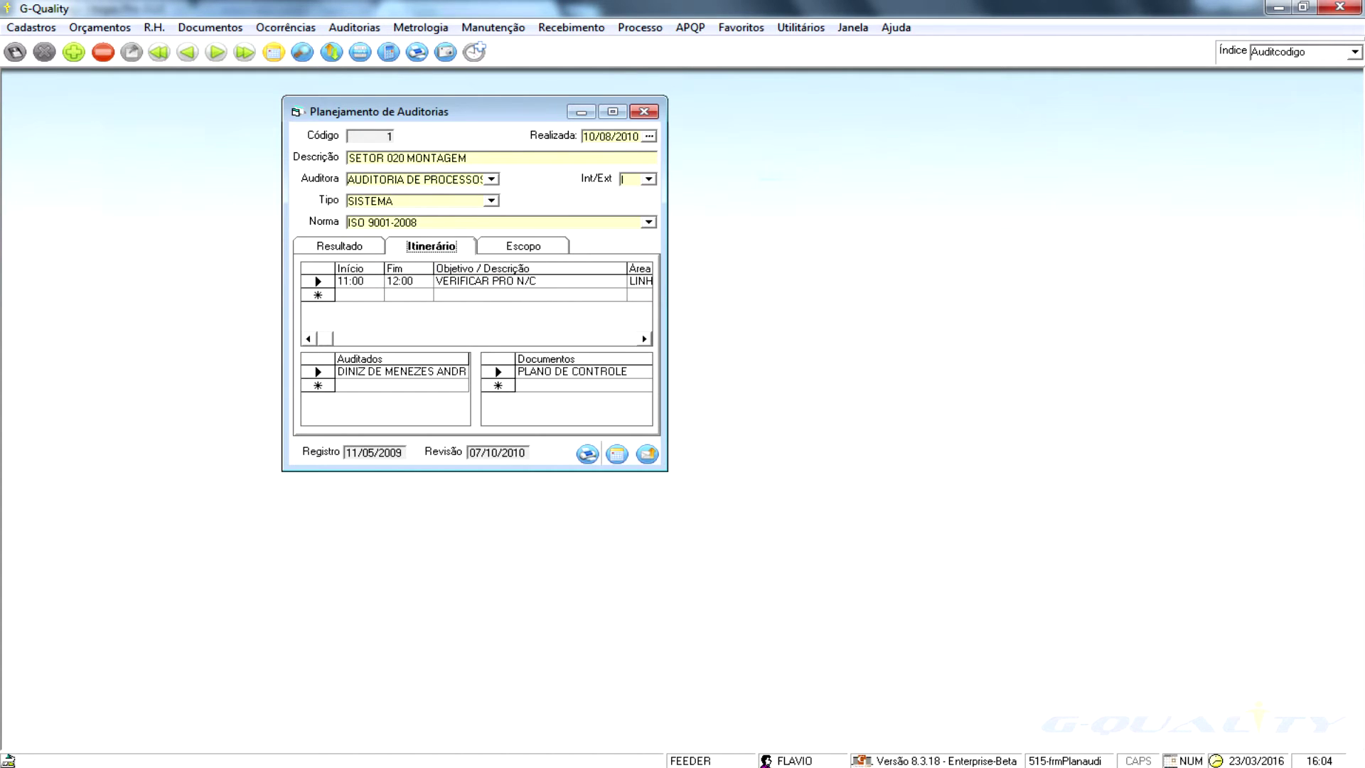
- Print the audit plan for SETOR 020 MONTAGEM to a Janela preview
{"action": "left_click", "coordinate": [587, 454]}
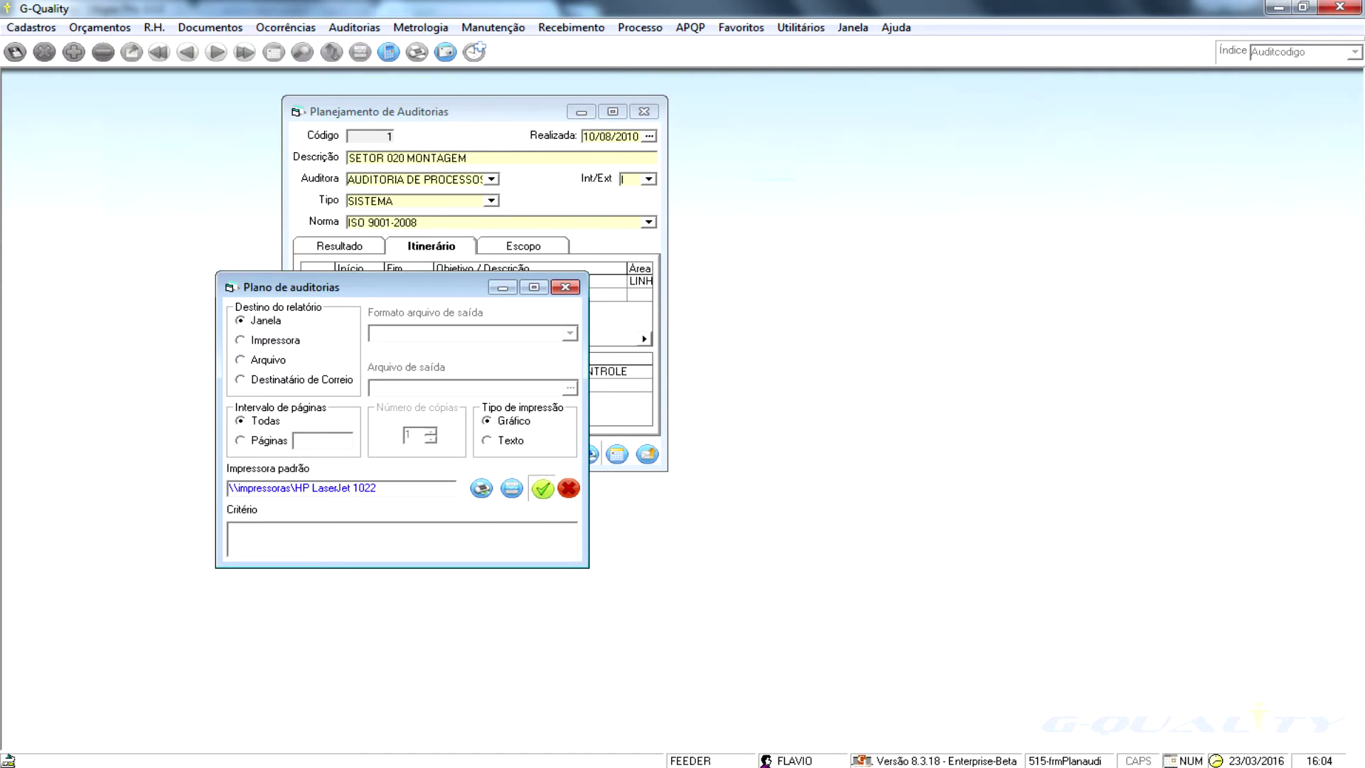
{"action": "left_click", "coordinate": [542, 488]}
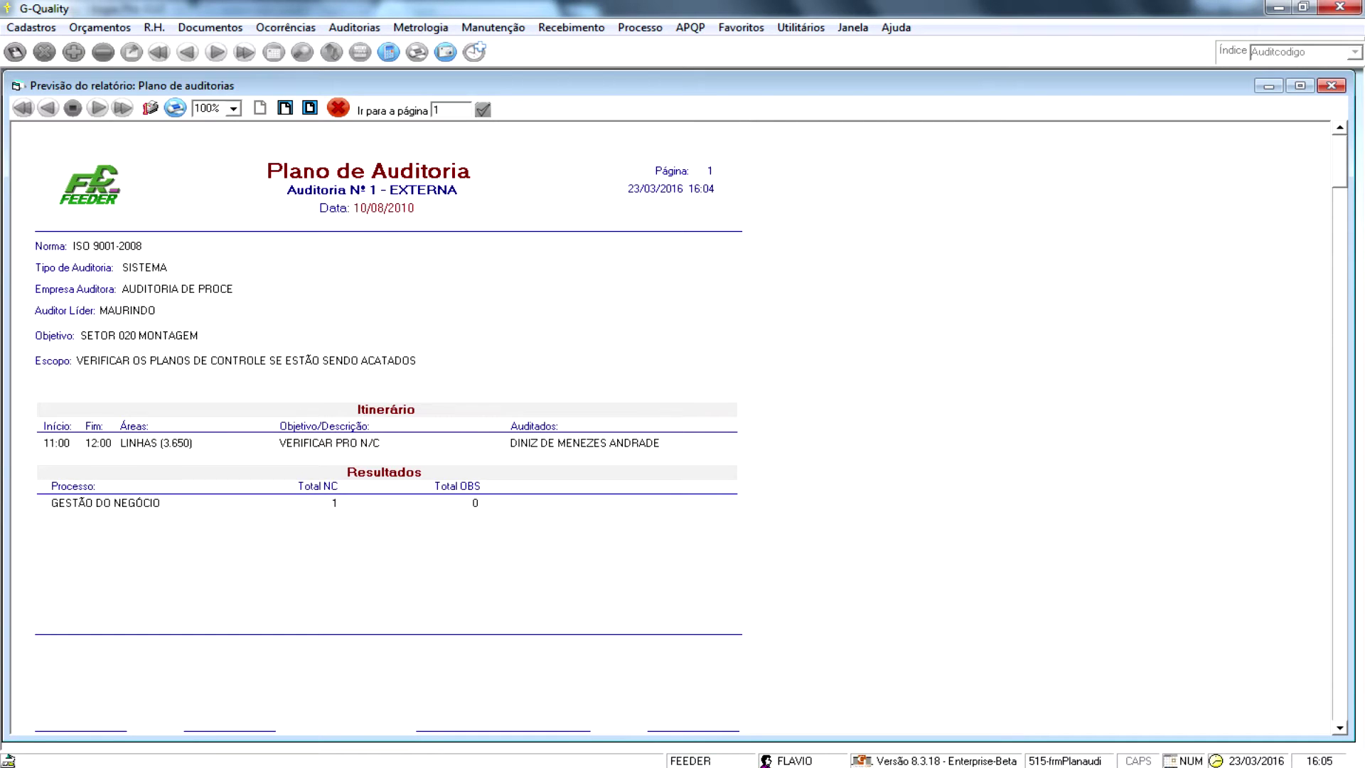
{"action": "key", "text": "alt"}
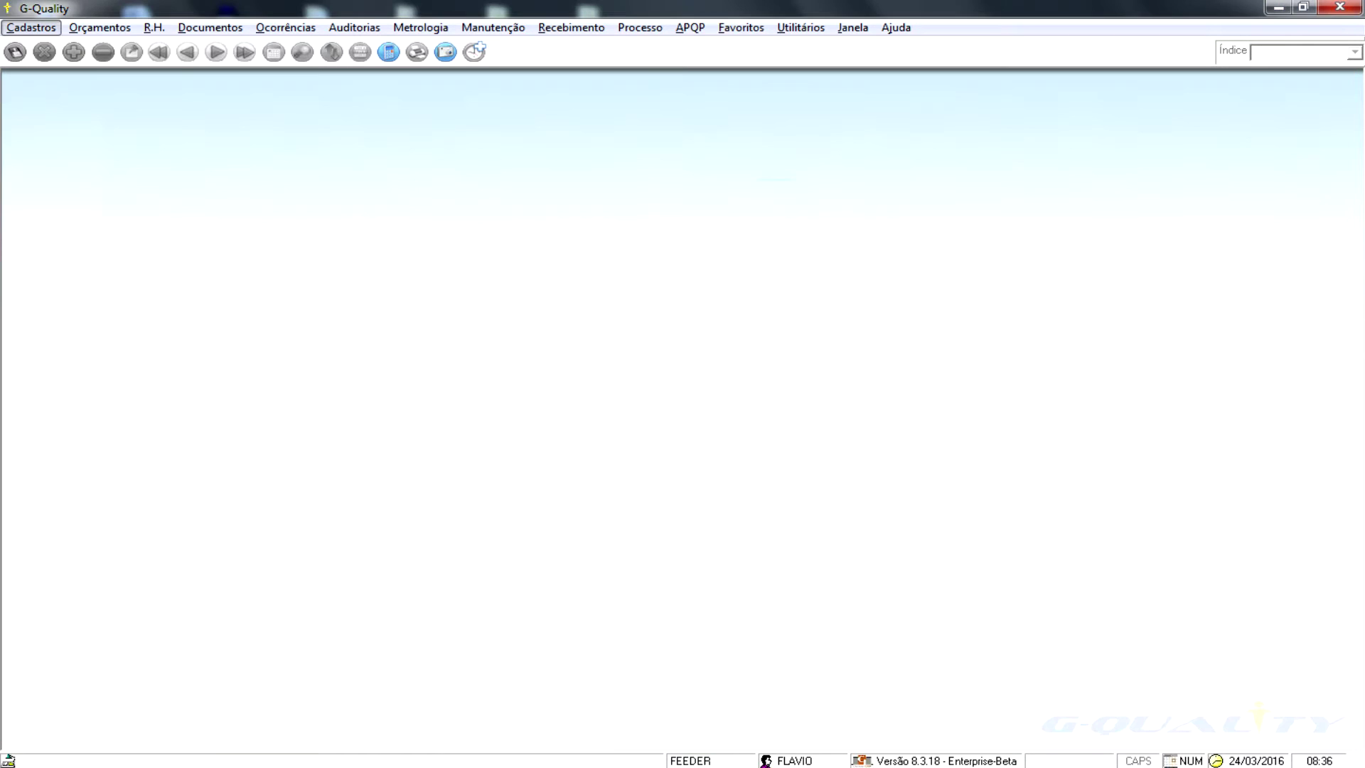
{"action": "key", "text": "Right"}
{"action": "key", "text": "Right"}
{"action": "key", "text": "Right"}
{"action": "key", "text": "Right"}
{"action": "key", "text": "Right"}
{"action": "key", "text": "Right"}
{"action": "key", "text": "Down"}
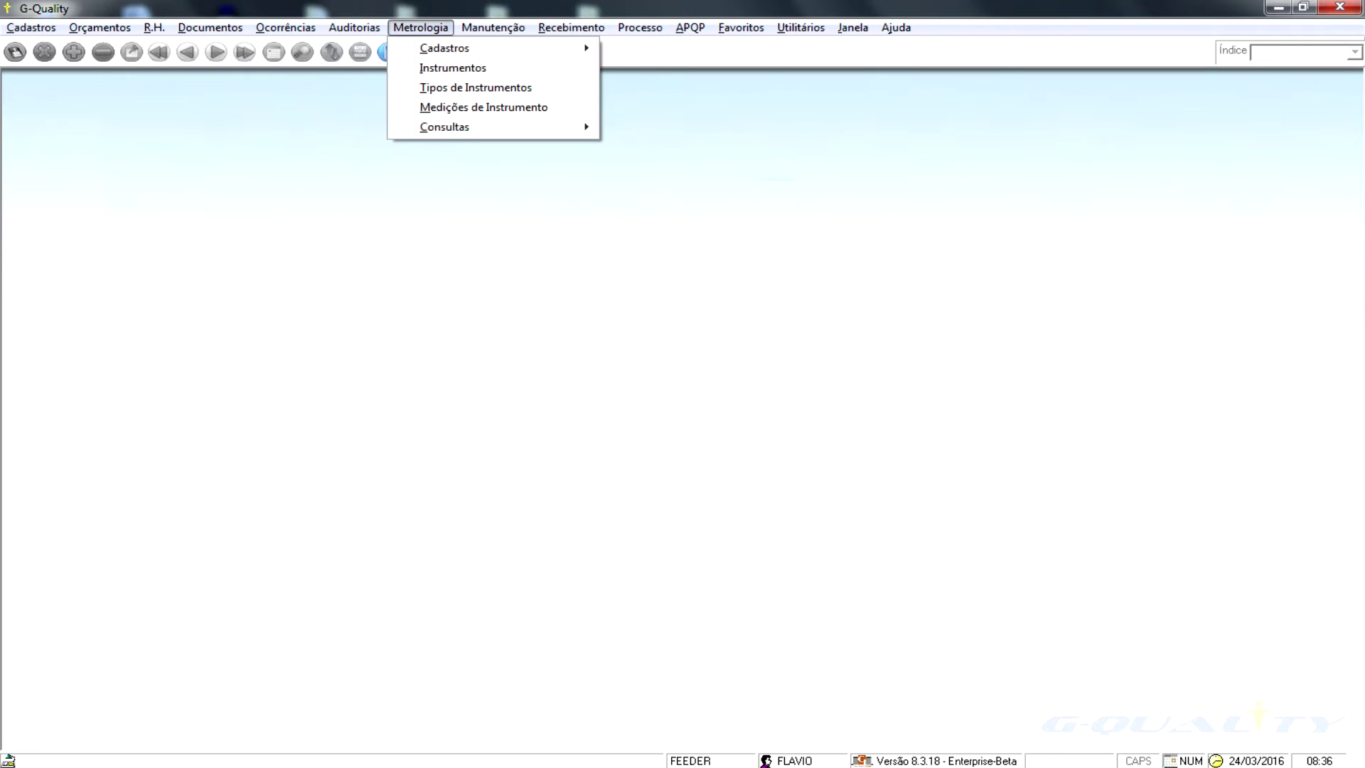
- Open the Metrologia Instrumentos register and page through records AL-604 and AL-605, returning to AL-604
{"action": "key", "text": "Right"}
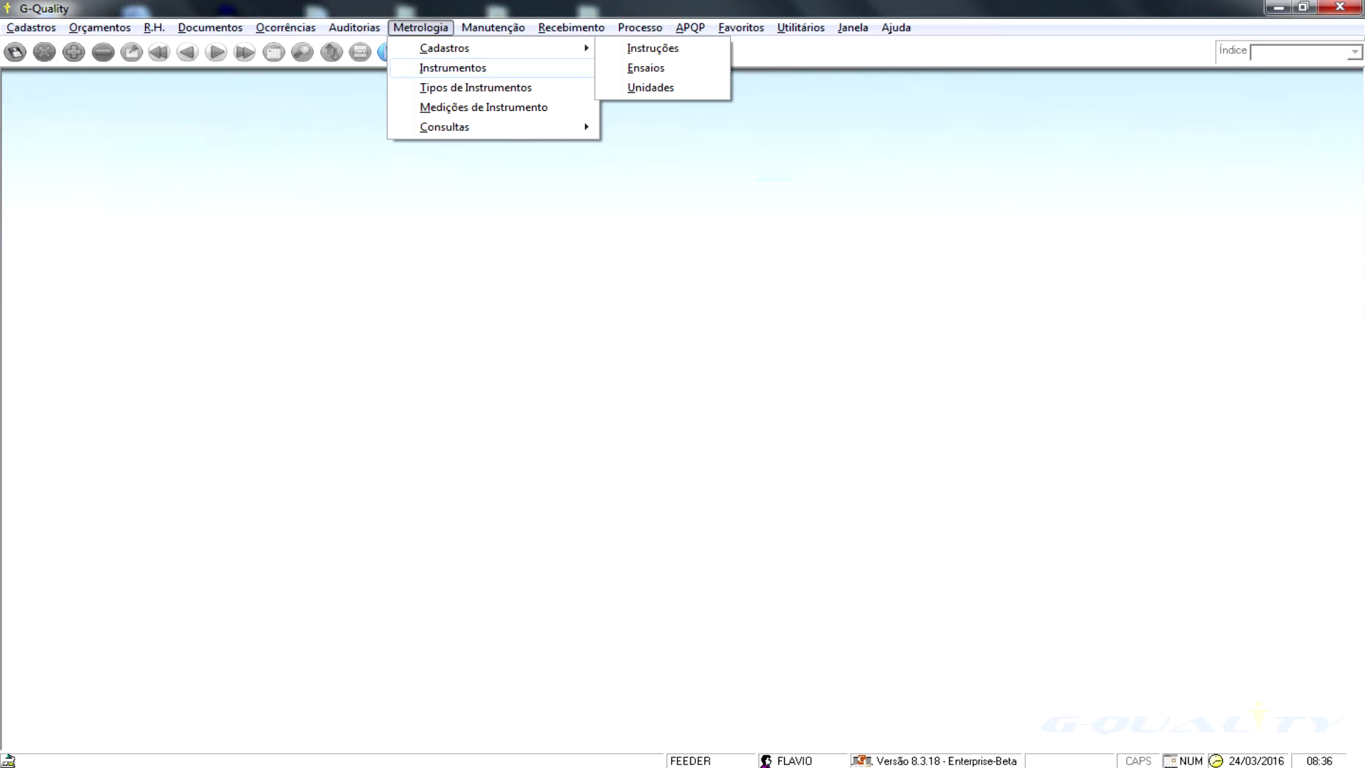
{"action": "key", "text": "Left"}
{"action": "key", "text": "Down"}
{"action": "key", "text": "Return"}
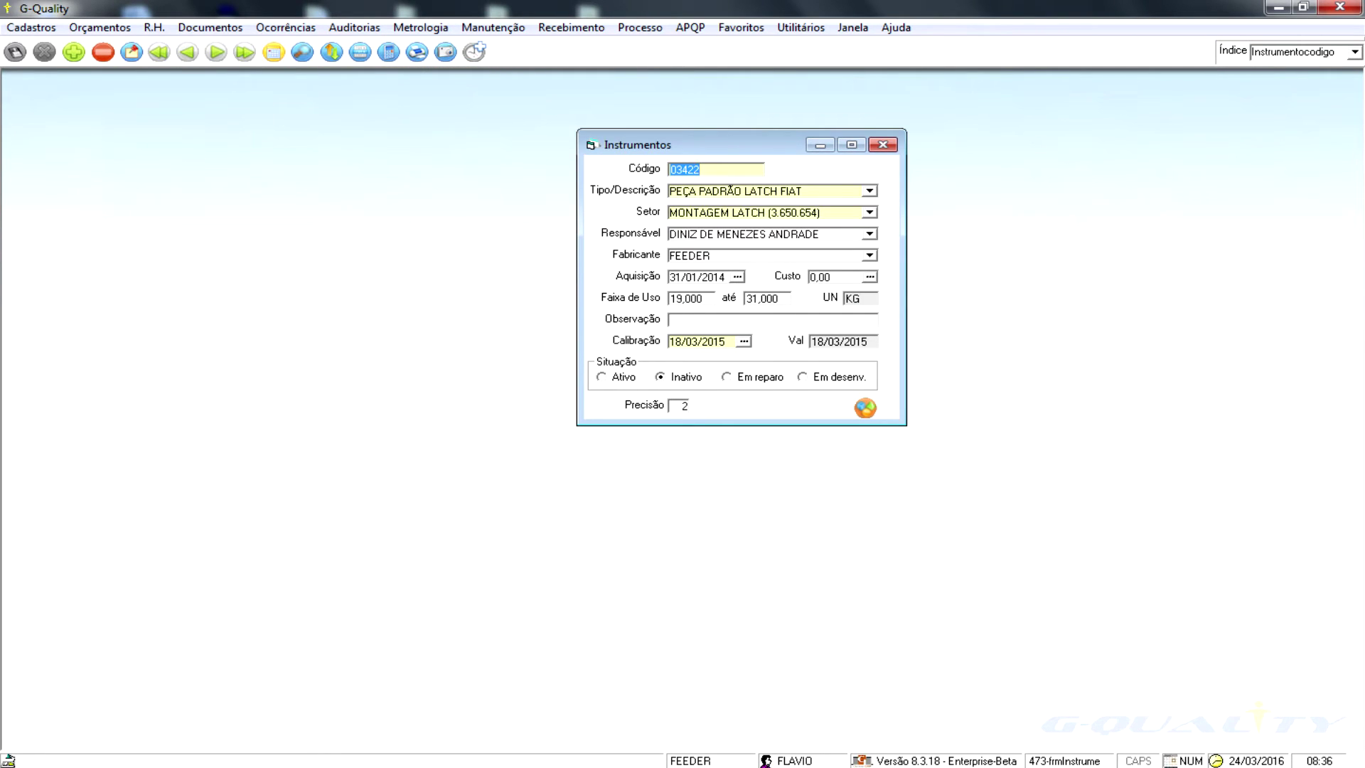
{"action": "key", "text": "Page_Down"}
{"action": "key", "text": "Page_Down"}
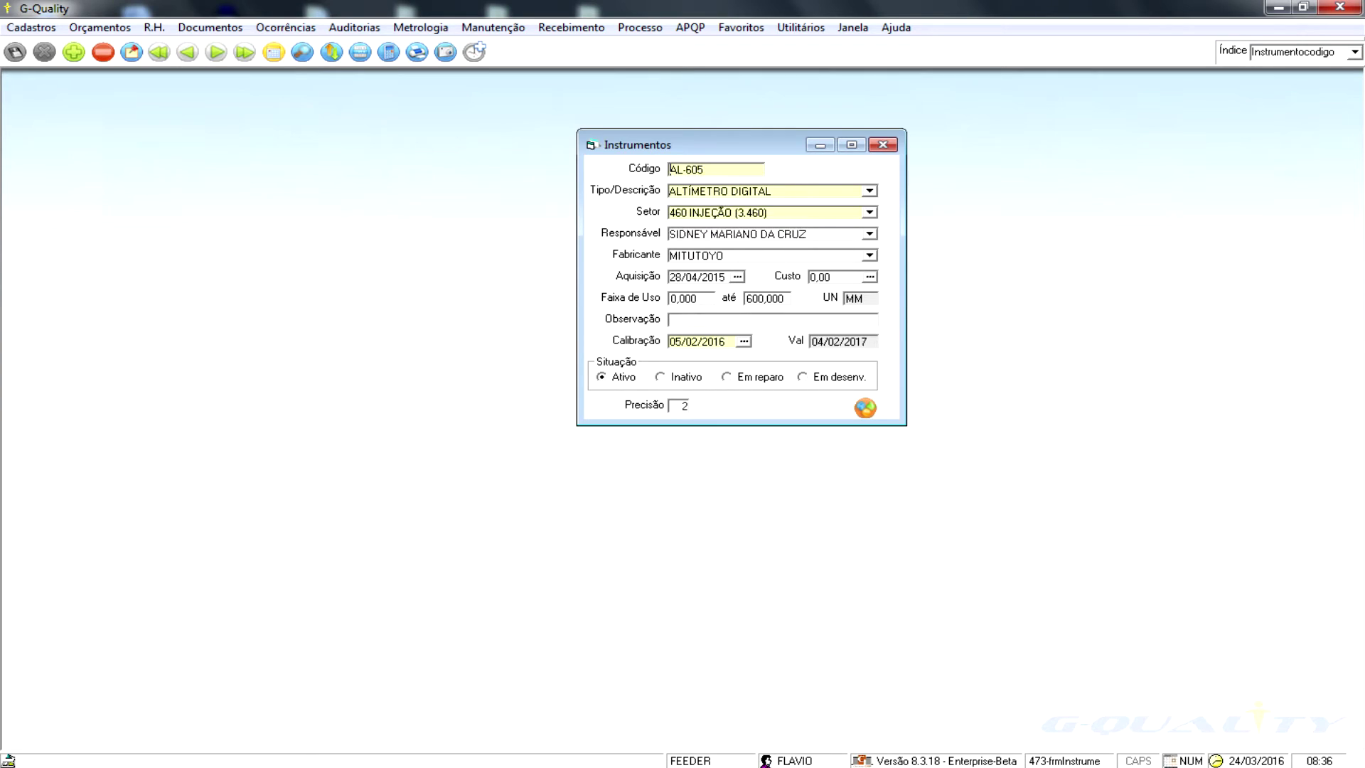
{"action": "key", "text": "Page_Down"}
{"action": "key", "text": "Page_Down"}
{"action": "key", "text": "Page_Up"}
{"action": "key", "text": "Page_Up"}
{"action": "key", "text": "Page_Up"}
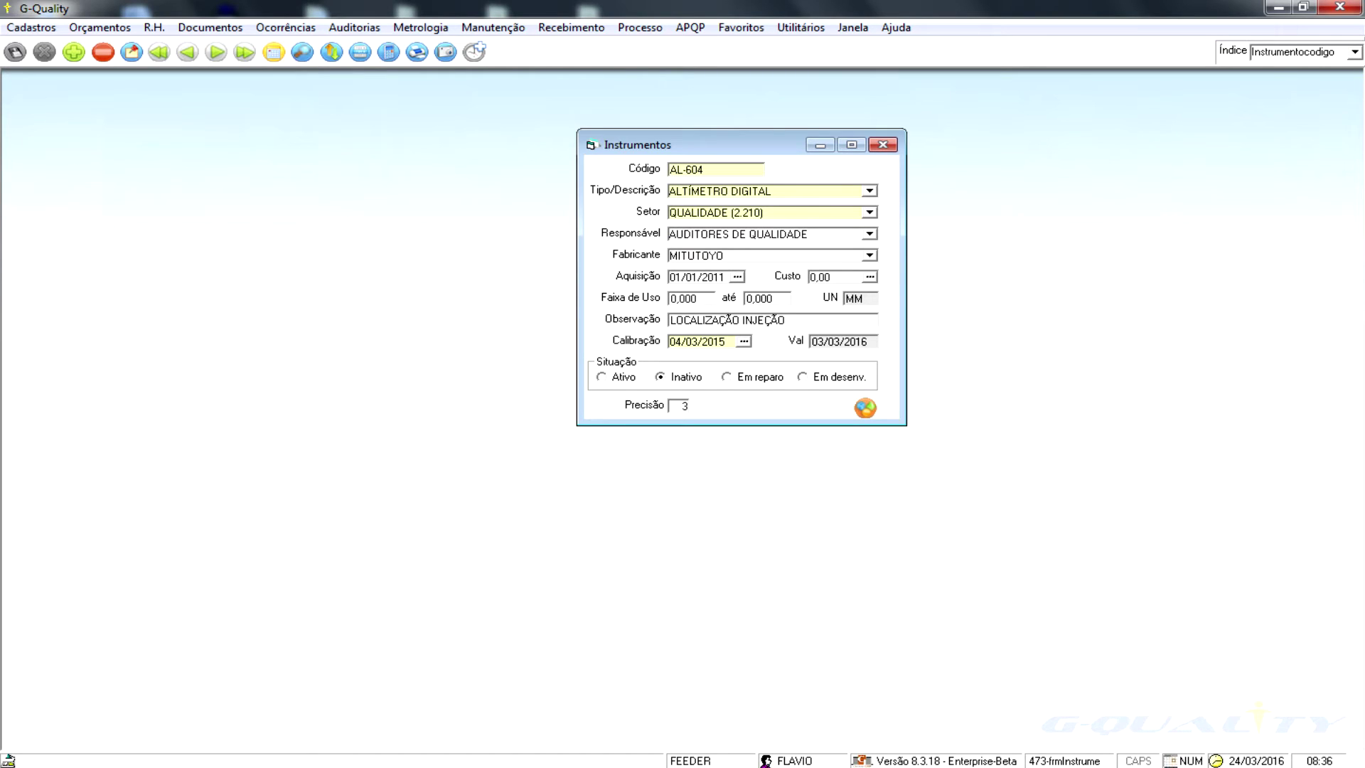
- Bring up the Programação Calibração report settings from Metrologia > Consultas
{"action": "key", "text": "alt"}
{"action": "key", "text": "m"}
{"action": "key", "text": "Down"}
{"action": "key", "text": "Down"}
{"action": "key", "text": "Down"}
{"action": "key", "text": "Down"}
{"action": "key", "text": "Down"}
{"action": "key", "text": "Right"}
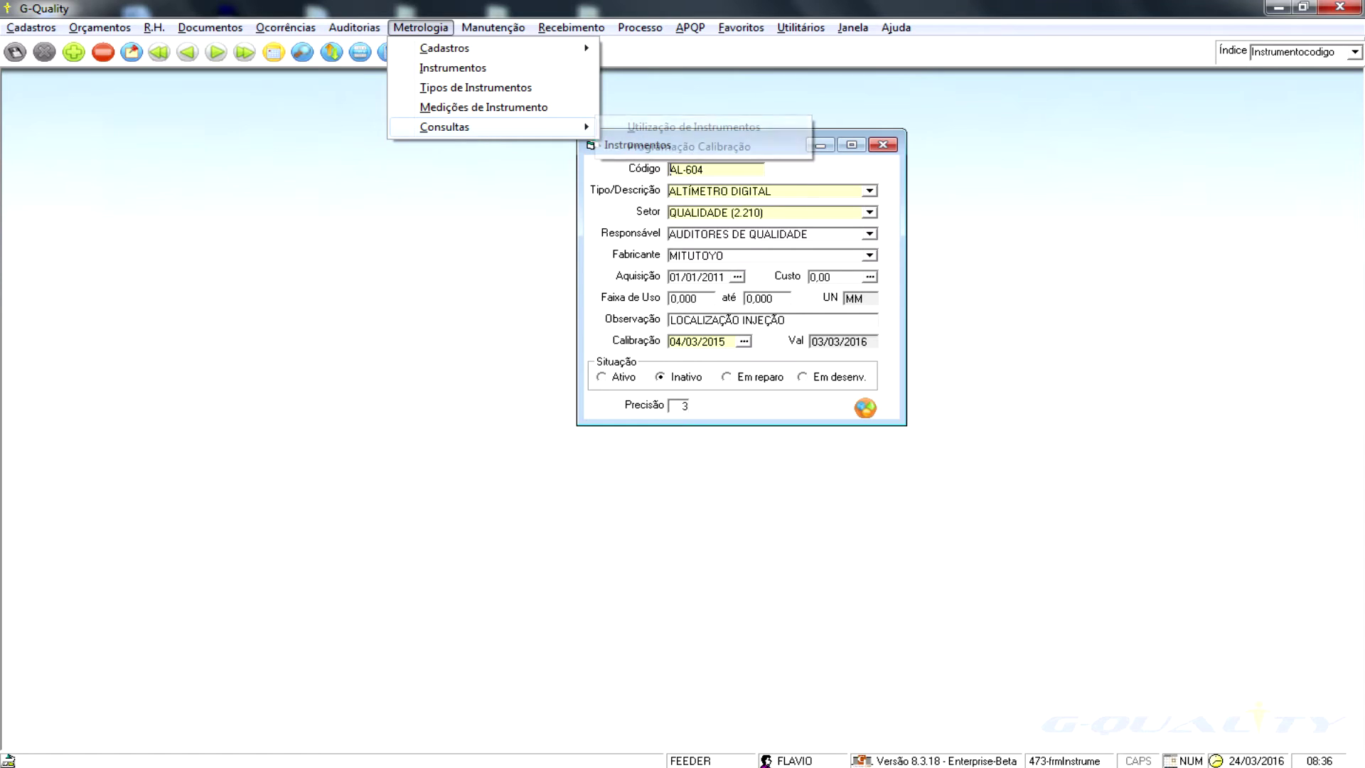
{"action": "key", "text": "Return"}
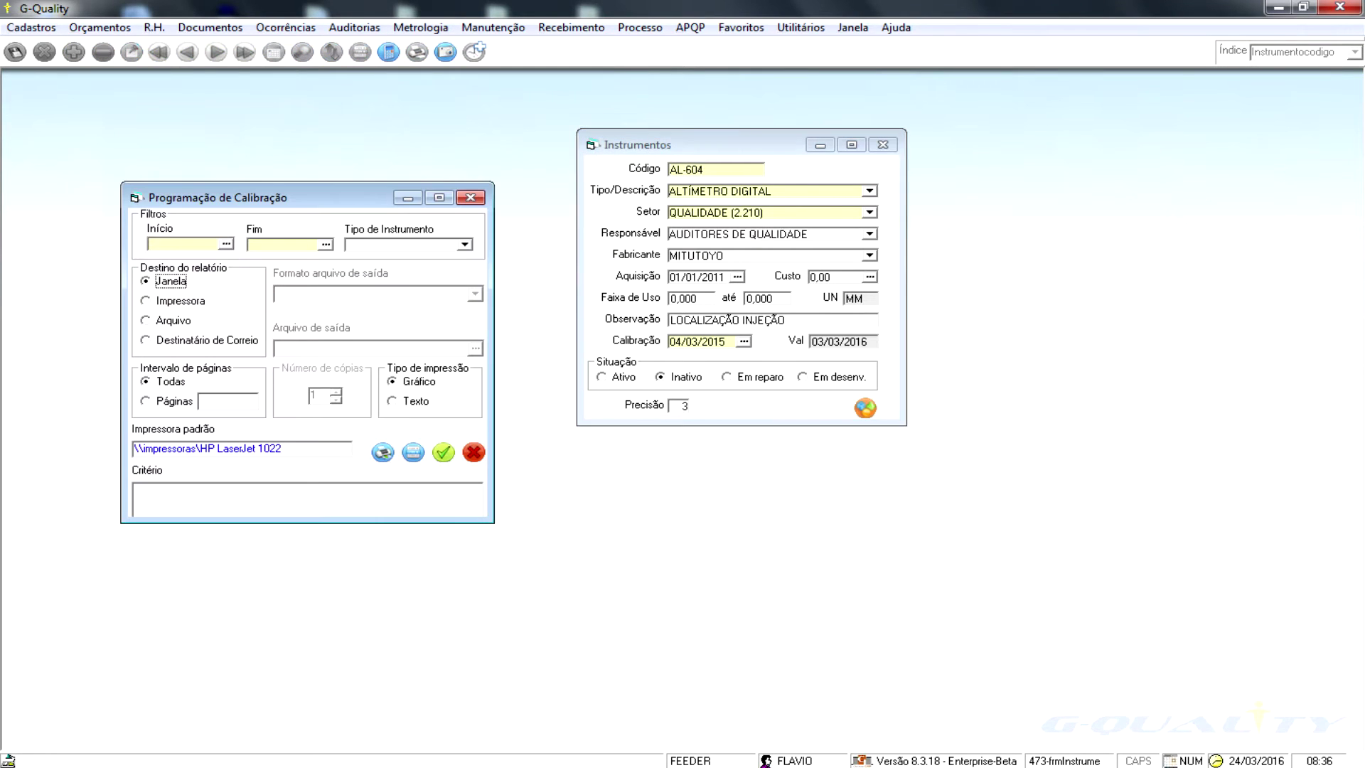
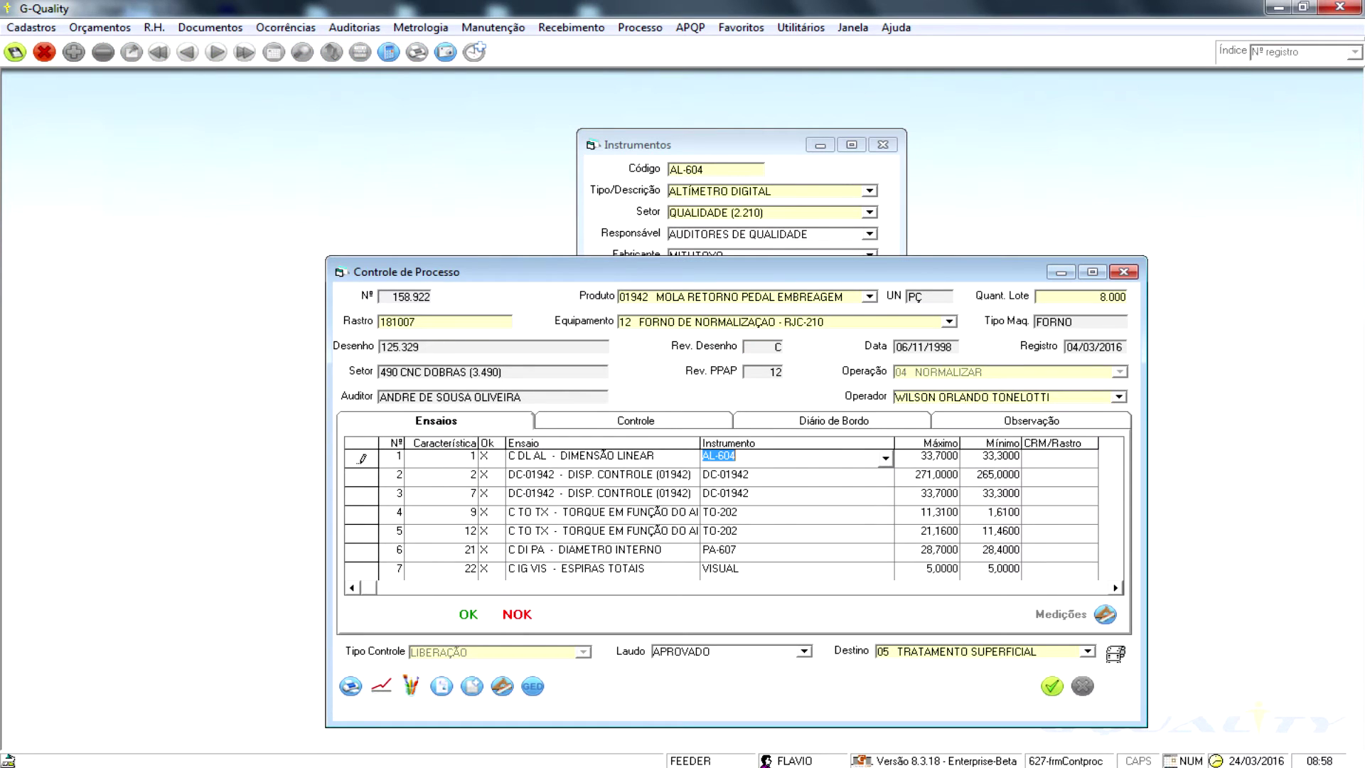
- Choose the first test's instrument and dismiss each 'Instrumento fora do prazo de validade!' warning
{"action": "left_click", "coordinate": [885, 458]}
{"action": "left_click", "coordinate": [732, 487]}
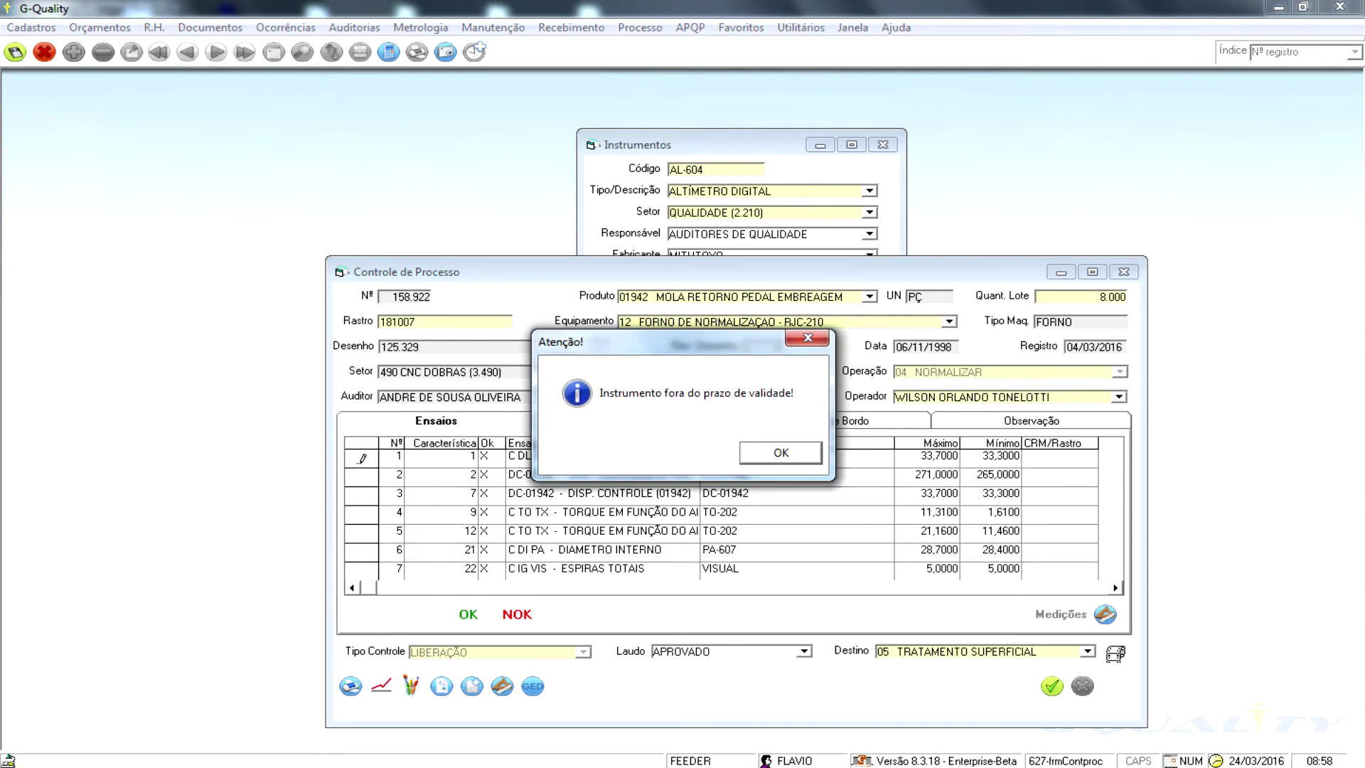
{"action": "key", "text": "Return"}
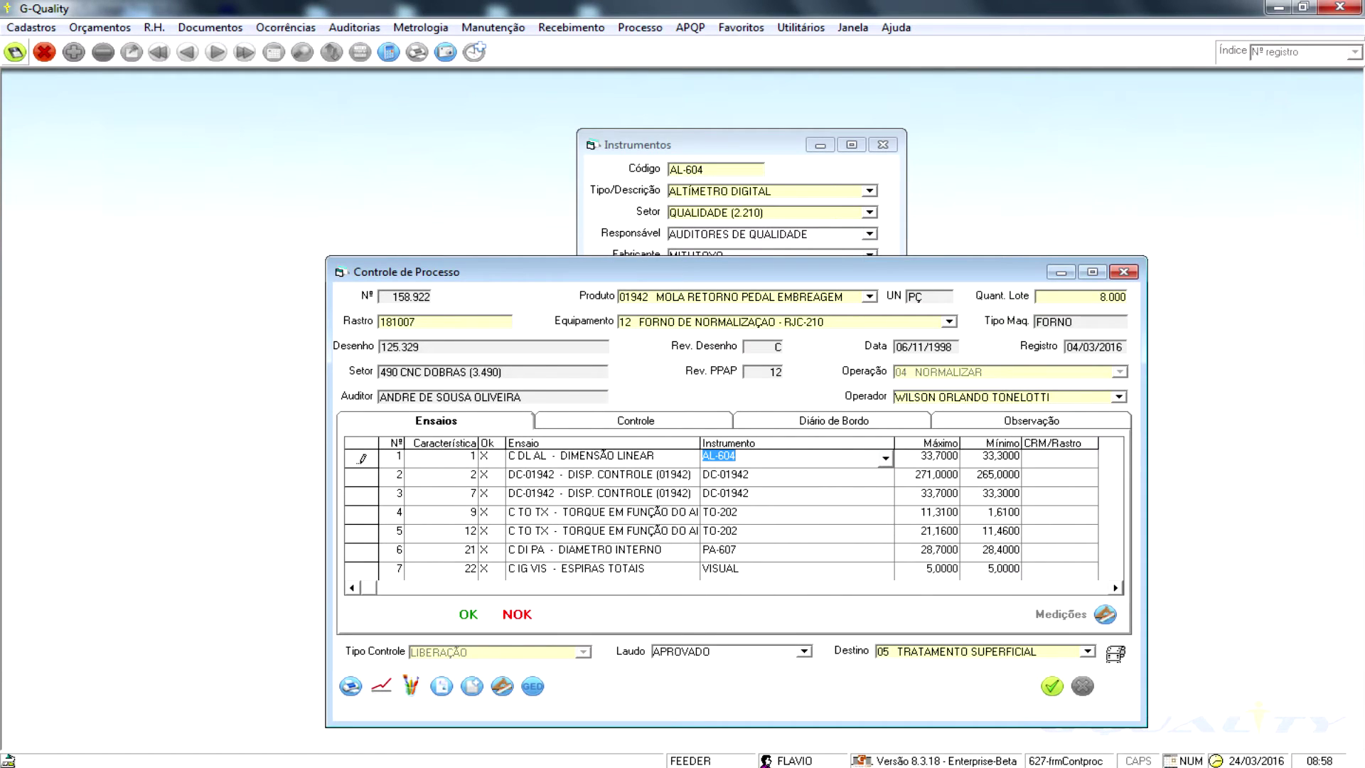
{"action": "left_click", "coordinate": [15, 52]}
{"action": "key", "text": "Return"}
{"action": "left_click", "coordinate": [15, 52]}
{"action": "key", "text": "Return"}
{"action": "left_click", "coordinate": [15, 52]}
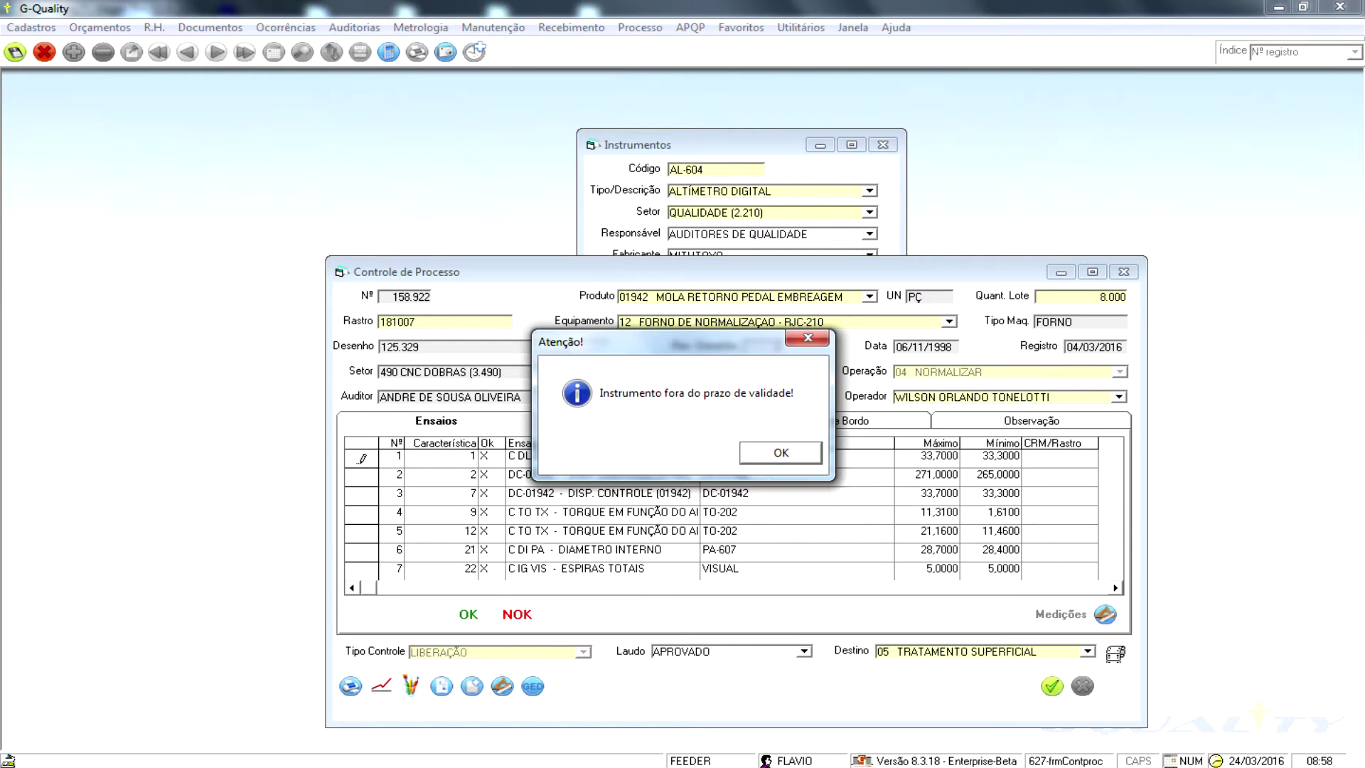
{"action": "key", "text": "Return"}
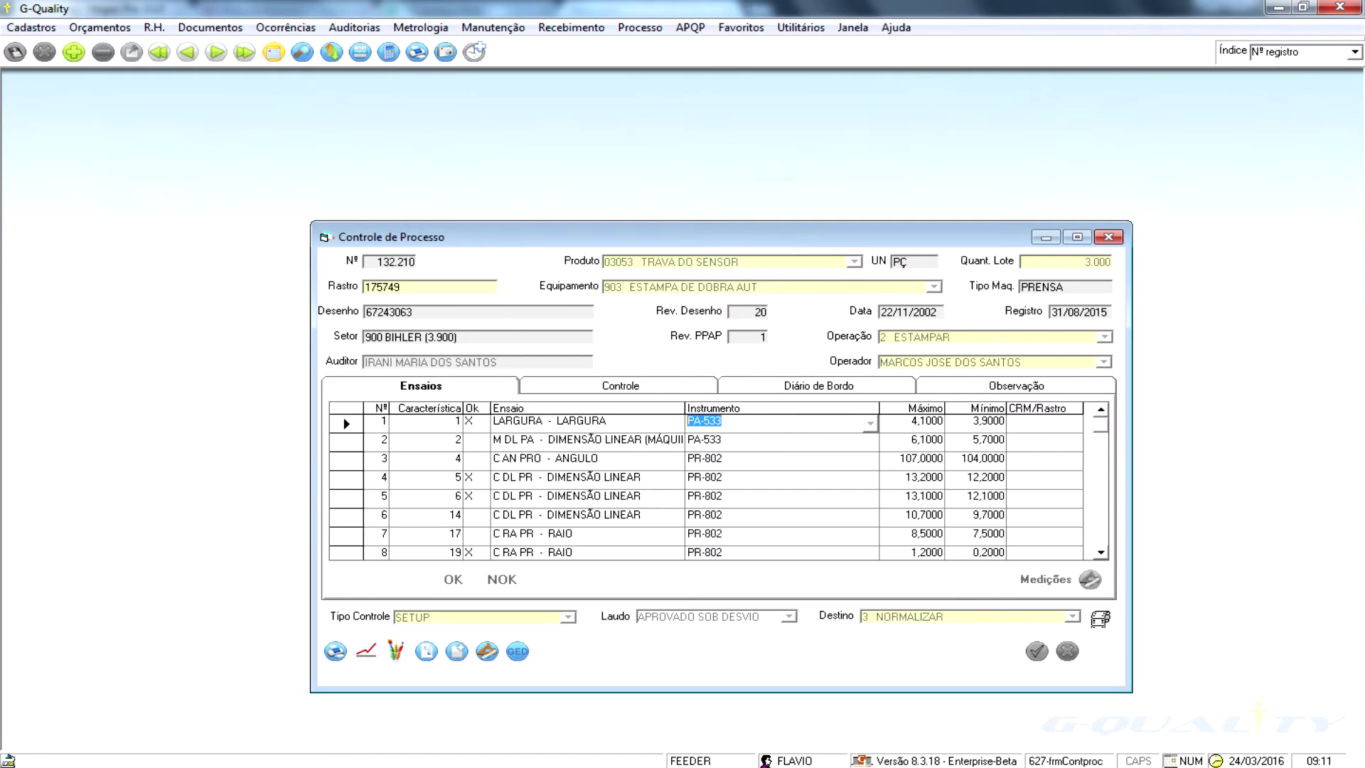
- Search the Metrologia Instrumentos register for instrument code PA-533
{"action": "left_click", "coordinate": [421, 28]}
{"action": "left_click", "coordinate": [445, 67]}
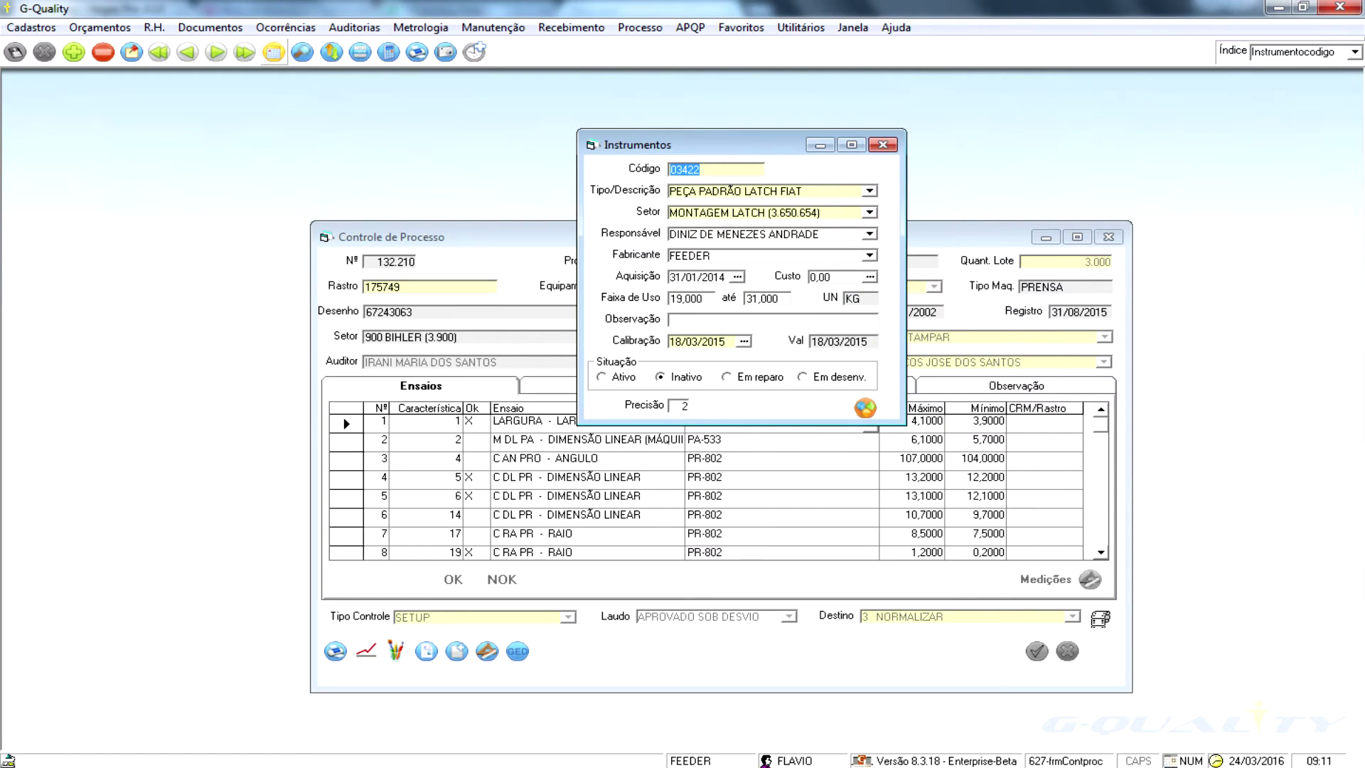
{"action": "type", "text": "PA-533"}
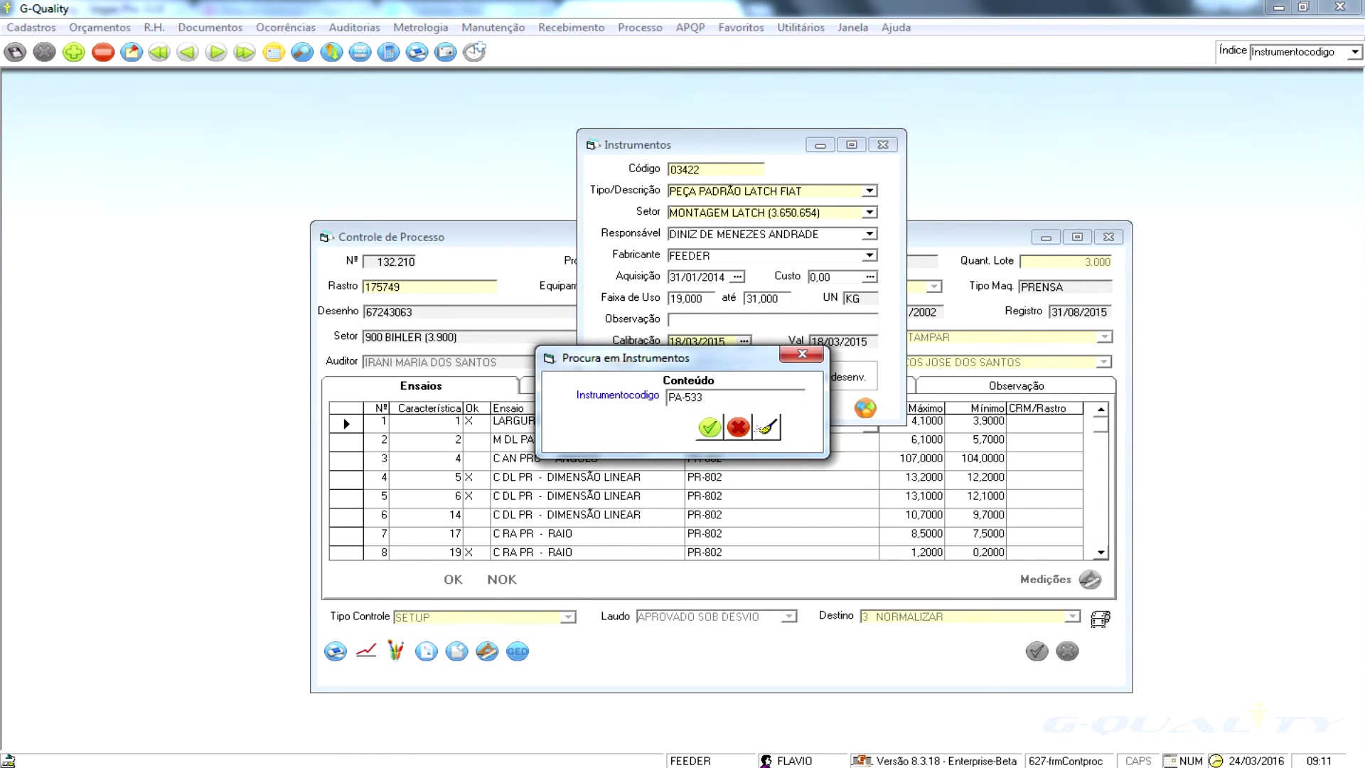
{"action": "key", "text": "Return"}
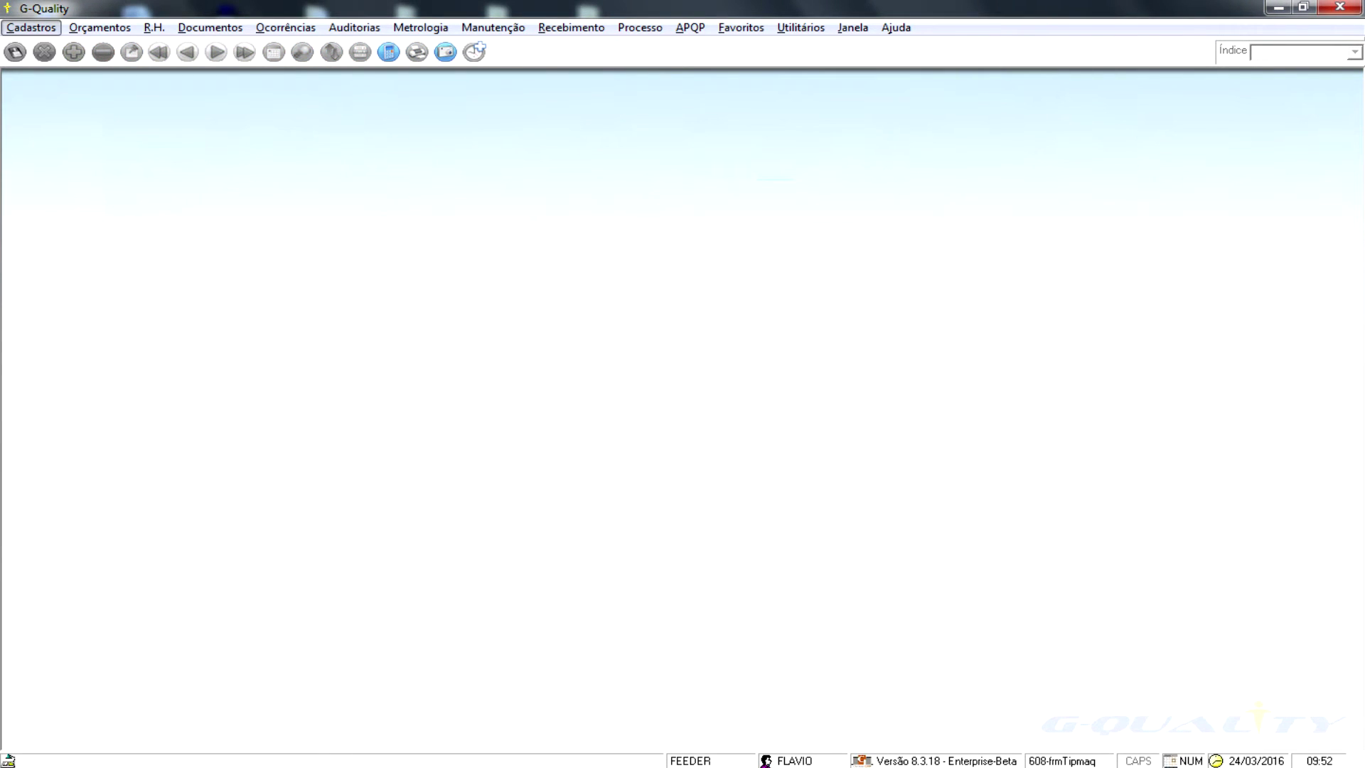
- Open the Equipamentos and Operações maintenance registers
{"action": "left_click", "coordinate": [493, 28]}
{"action": "key", "text": "Down"}
{"action": "key", "text": "Right"}
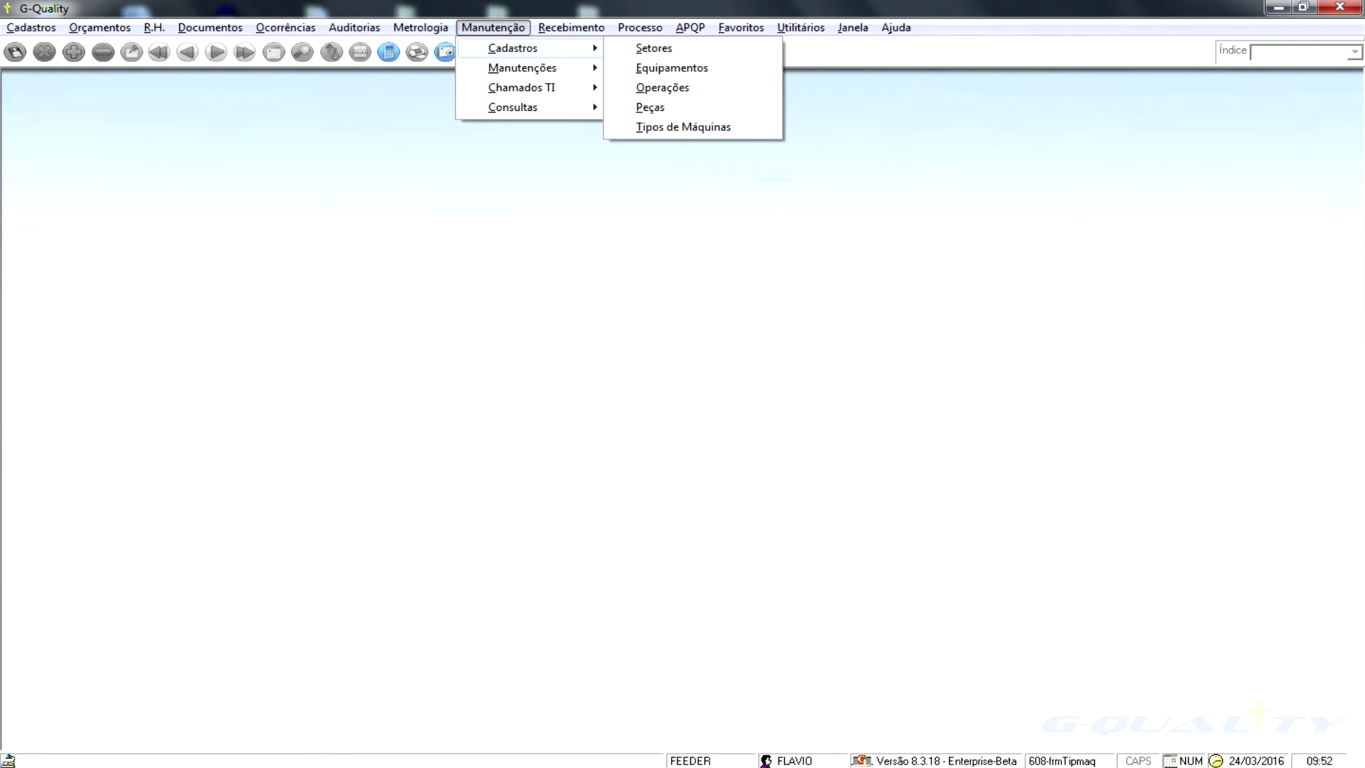
{"action": "key", "text": "Down"}
{"action": "key", "text": "Down"}
{"action": "key", "text": "Return"}
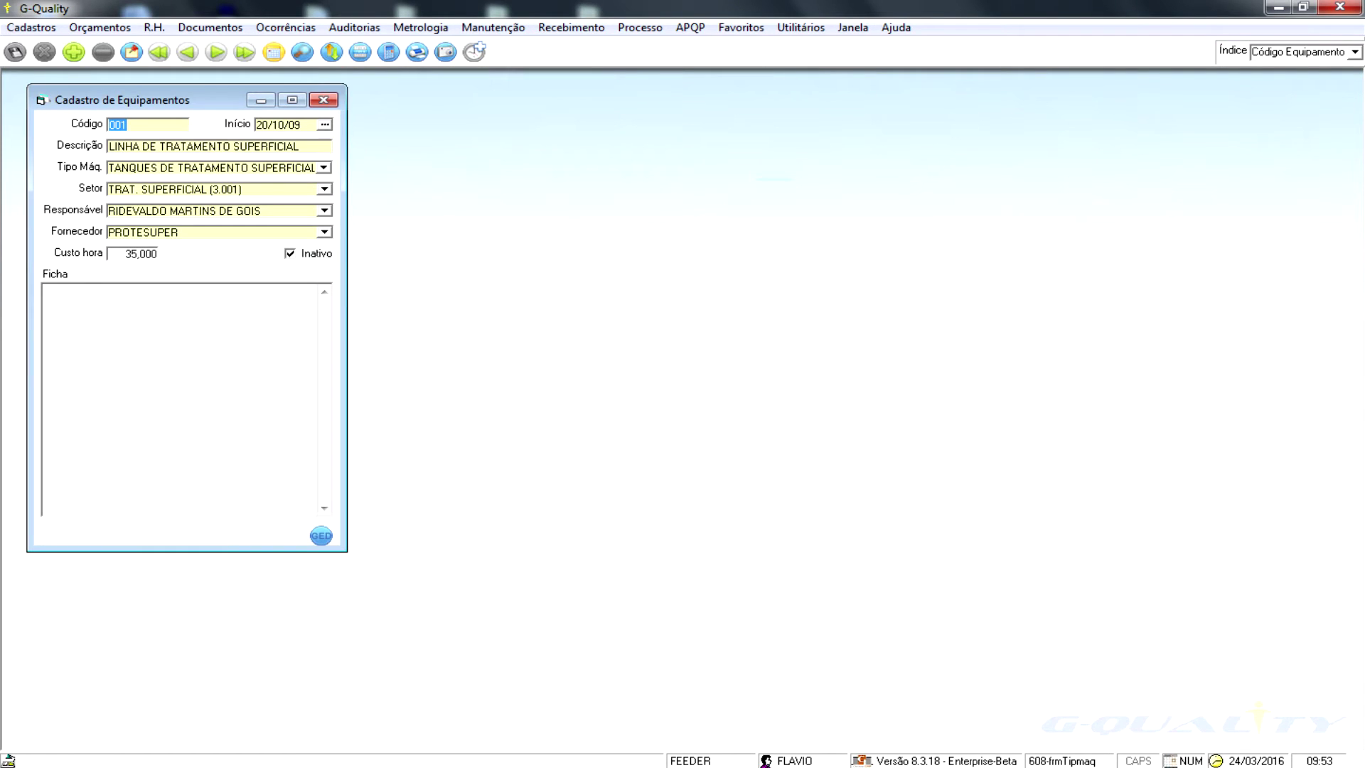
{"action": "key", "text": "alt+m"}
{"action": "key", "text": "Down"}
{"action": "key", "text": "Right"}
{"action": "key", "text": "Down"}
{"action": "key", "text": "Down"}
{"action": "key", "text": "Down"}
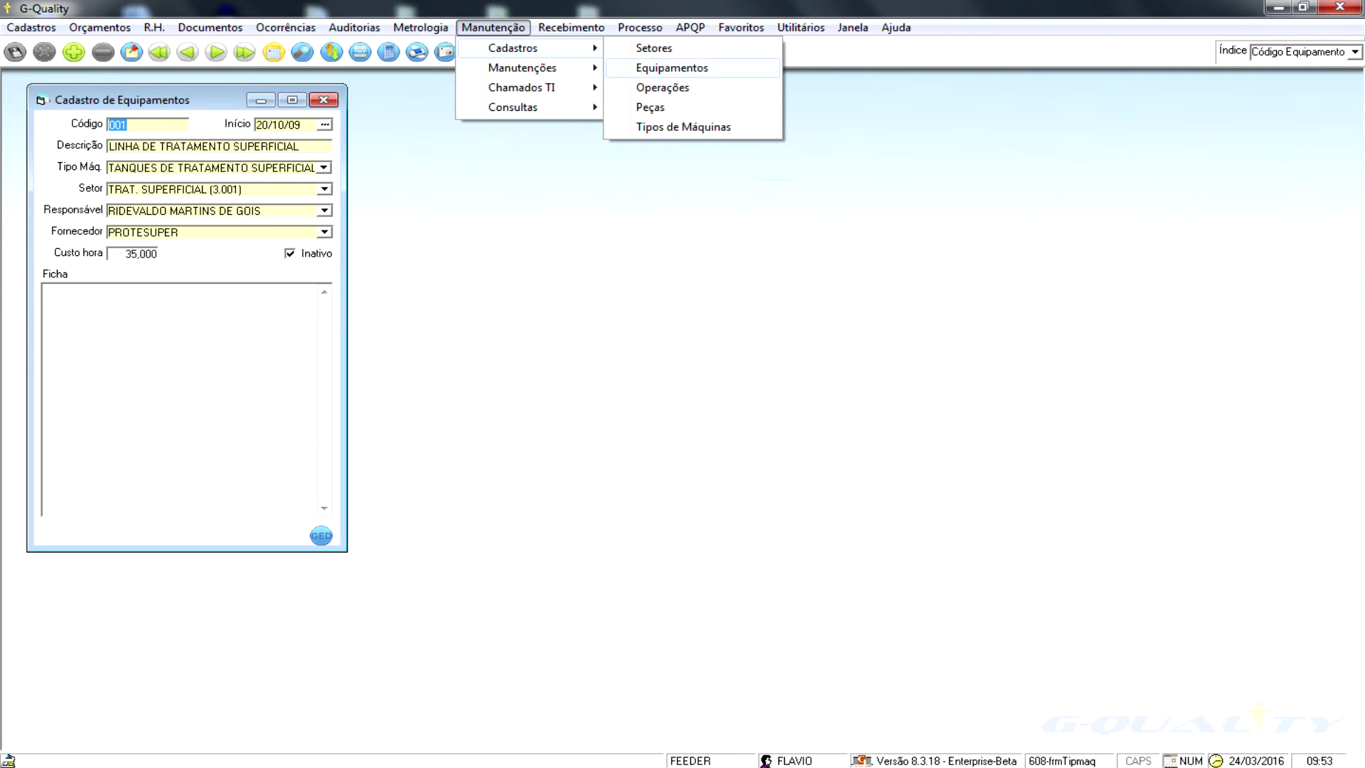
{"action": "key", "text": "Return"}
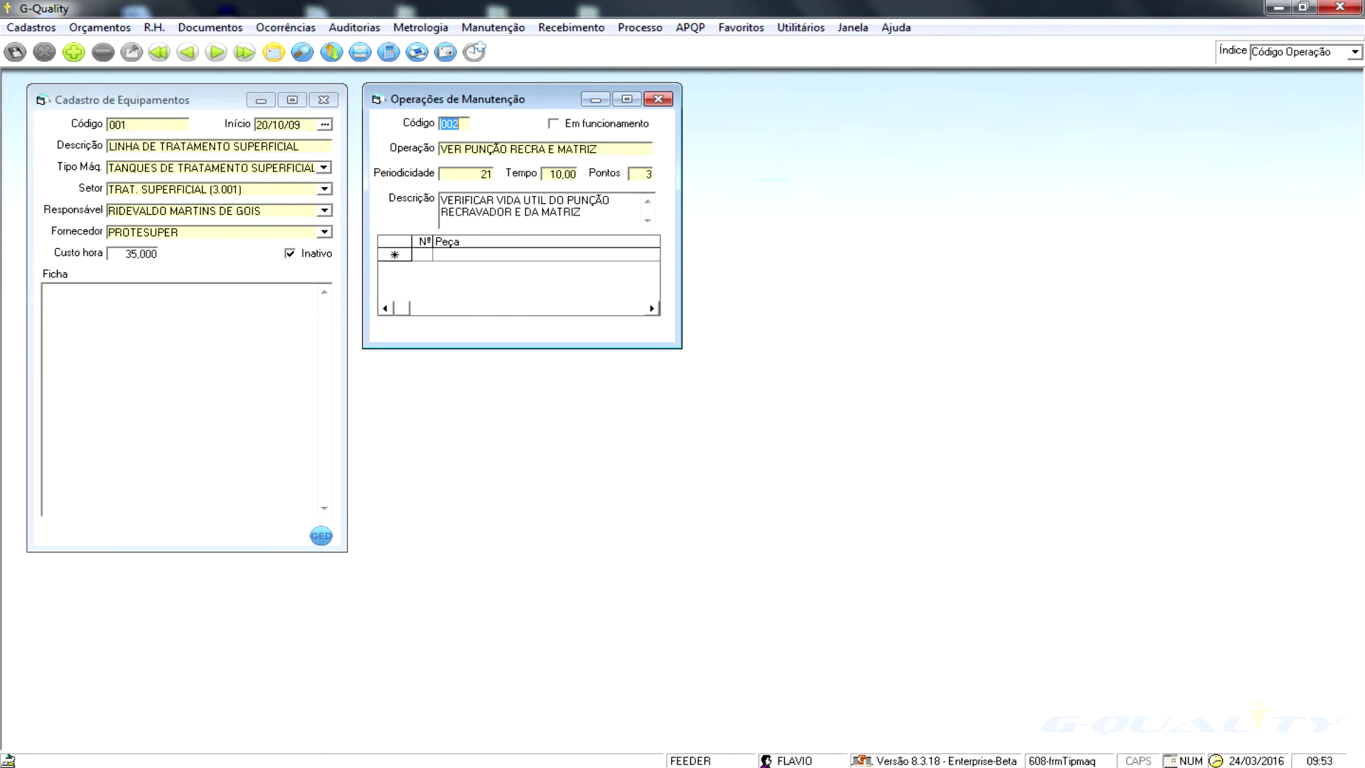
- Open the Peças and Tipos de Máquinas maintenance registers
{"action": "key", "text": "alt+m"}
{"action": "key", "text": "Down"}
{"action": "key", "text": "Right"}
{"action": "key", "text": "Down"}
{"action": "key", "text": "Down"}
{"action": "key", "text": "Down"}
{"action": "key", "text": "Return"}
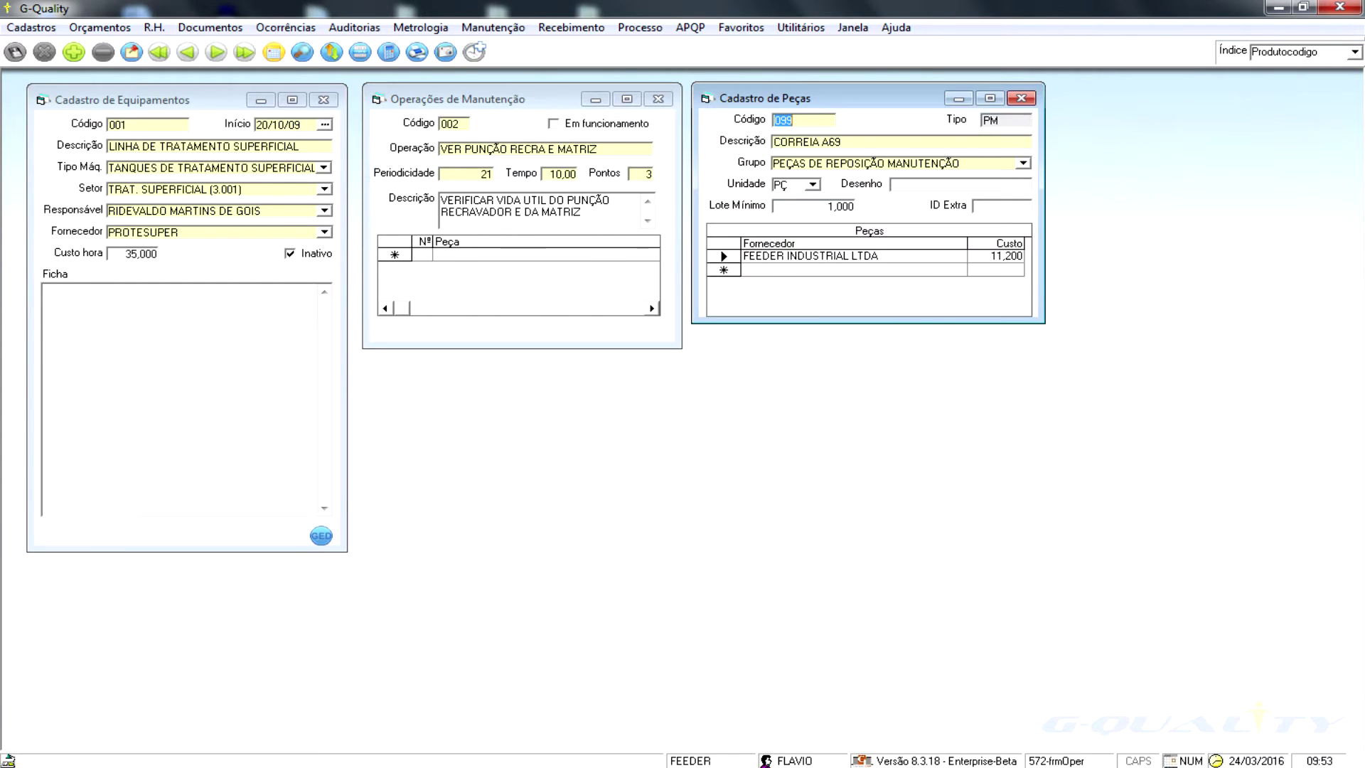
{"action": "key", "text": "alt+m"}
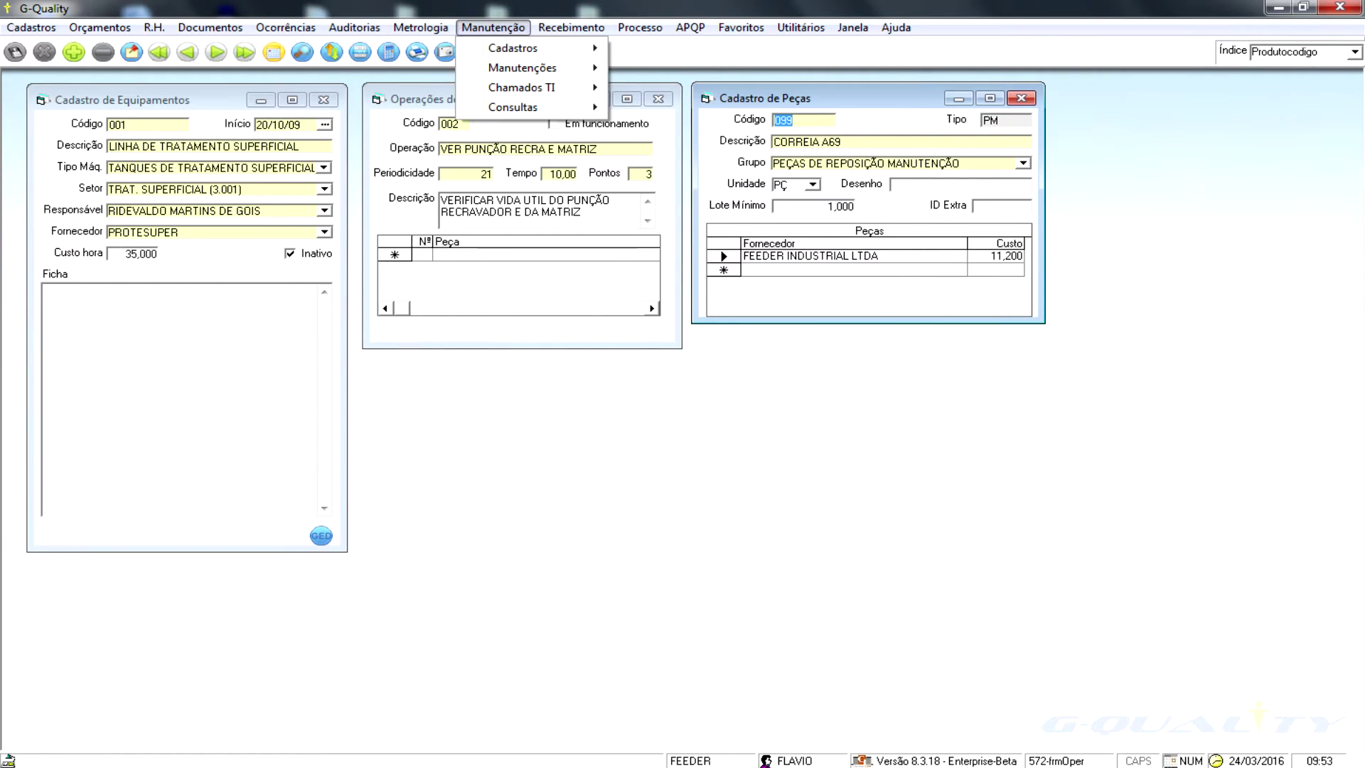
{"action": "key", "text": "Right"}
{"action": "key", "text": "Down"}
{"action": "key", "text": "Down"}
{"action": "key", "text": "Down"}
{"action": "key", "text": "Down"}
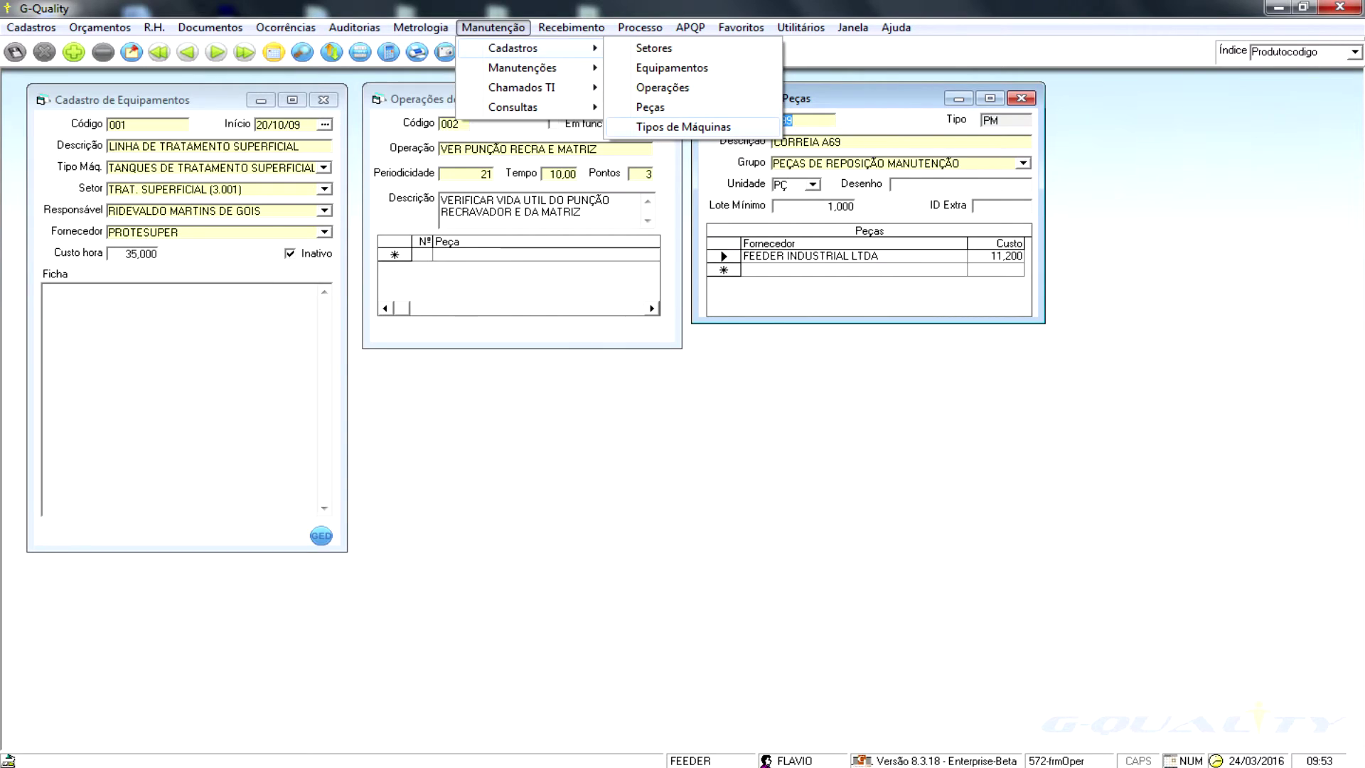
{"action": "key", "text": "Return"}
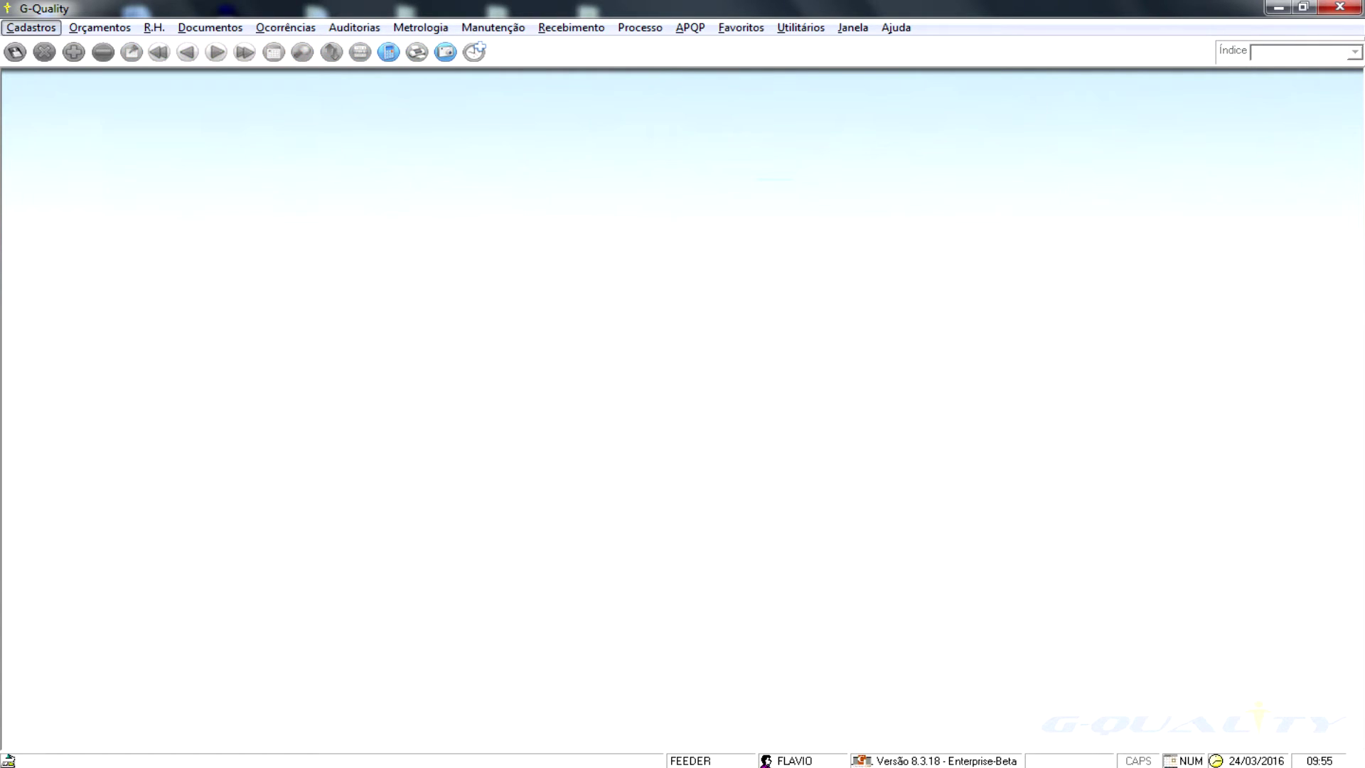
{"action": "left_click", "coordinate": [493, 28]}
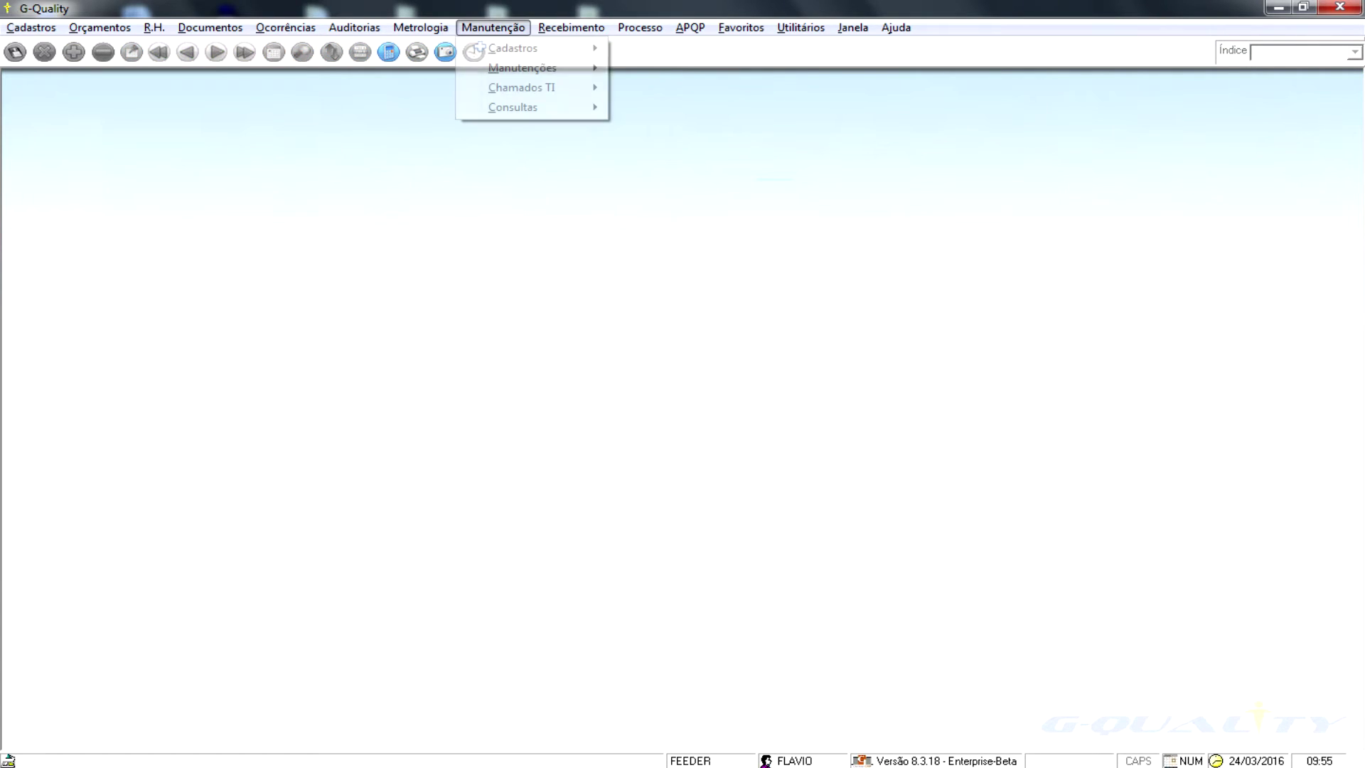
- Generate the parts maintenance Cronograma for 17/02/2016 to 20/02/2016
{"action": "mouse_move", "coordinate": [513, 108]}
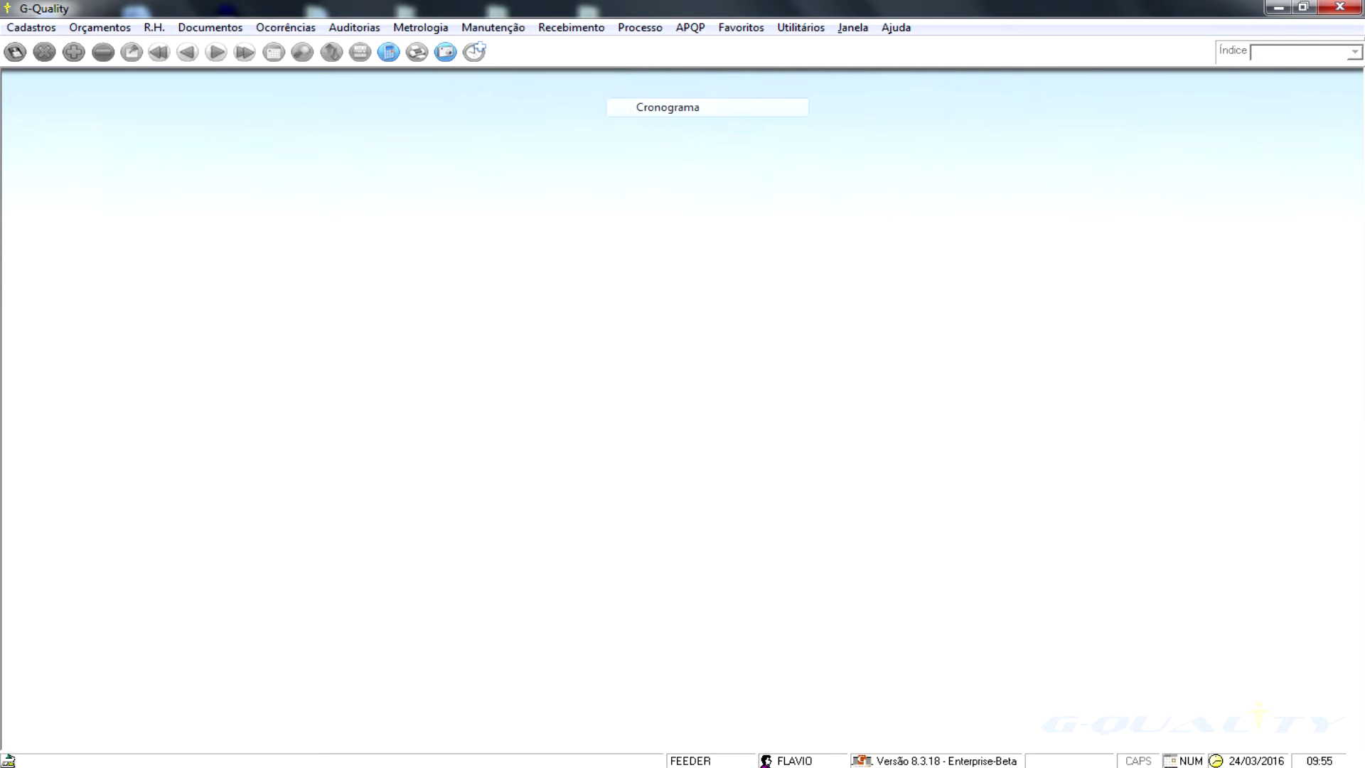
{"action": "key", "text": "Return"}
{"action": "type", "text": "17/02/2016"}
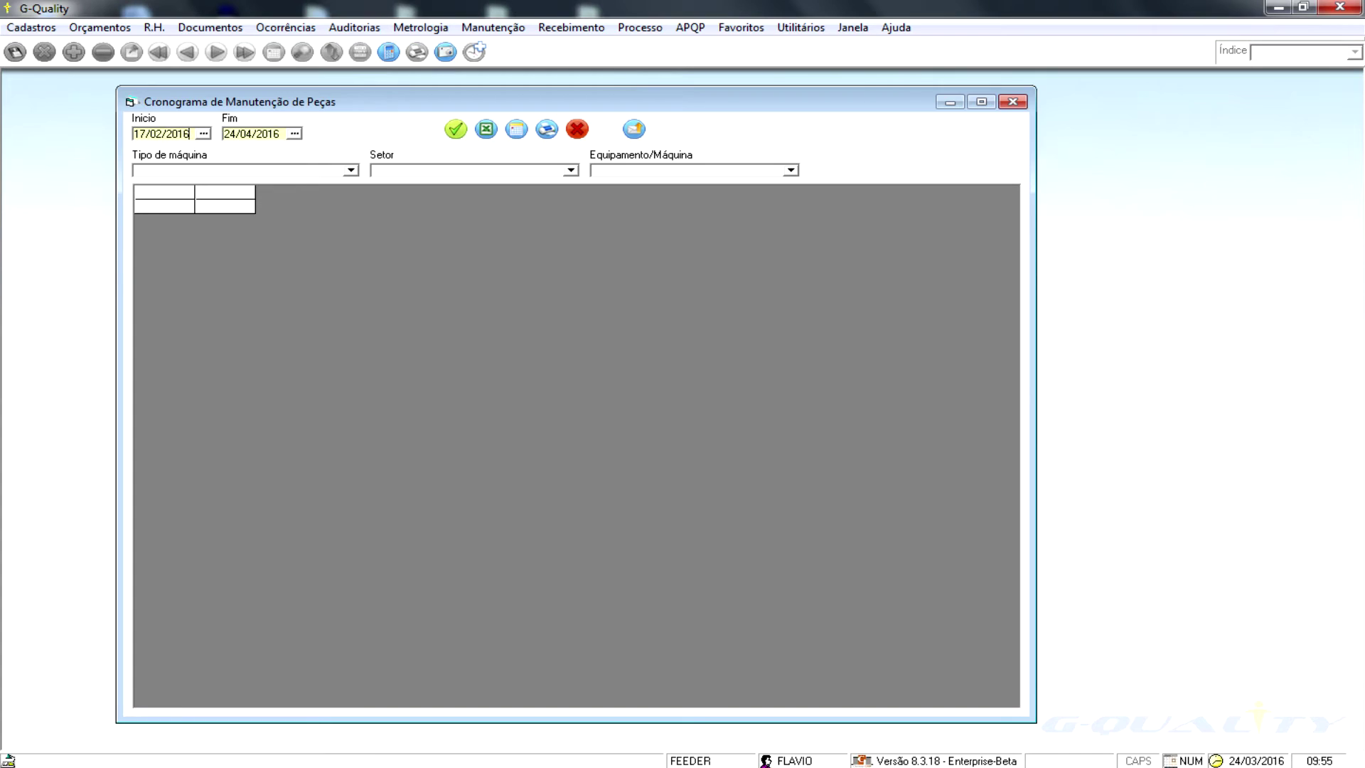
{"action": "key", "text": "Tab"}
{"action": "type", "text": "20/02/2016"}
{"action": "left_click", "coordinate": [456, 129]}
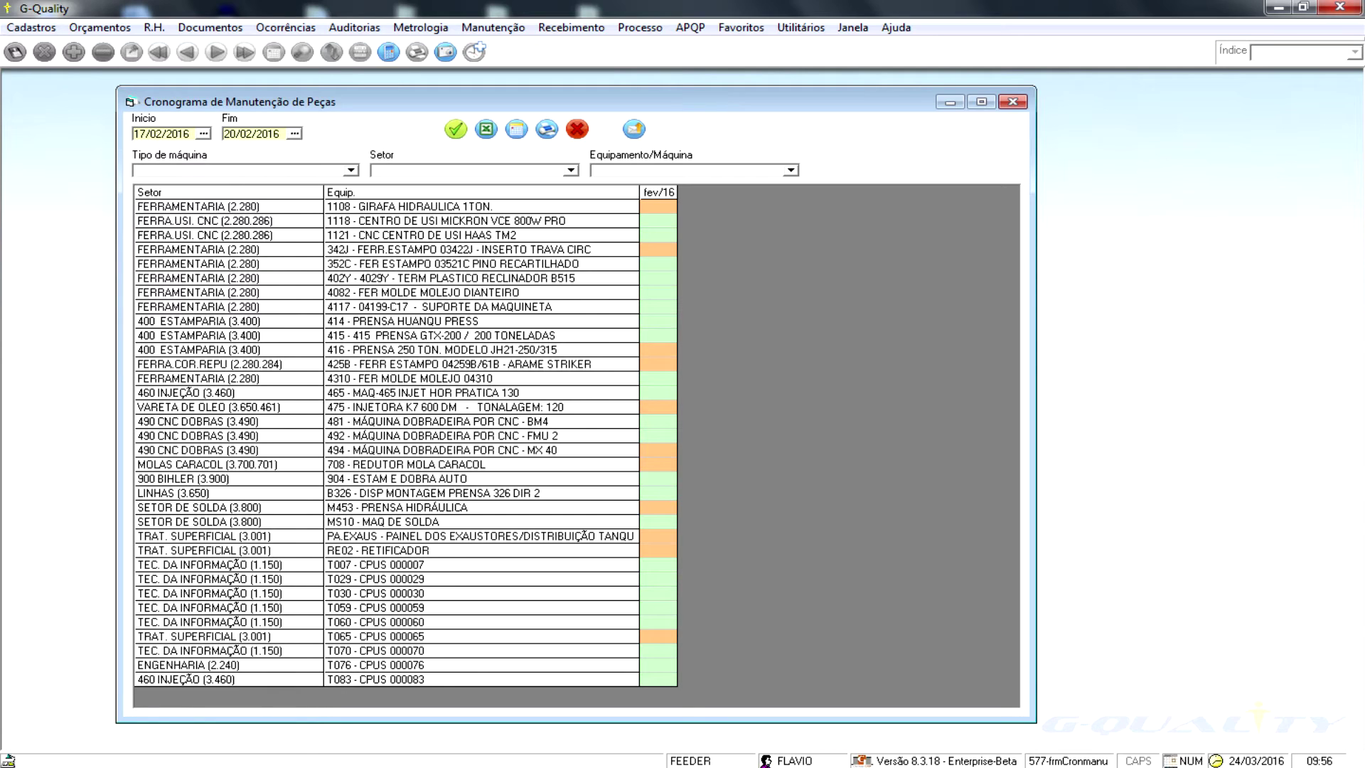
- Open equipment 4082's CORRETIVA MOLDE maintenance record and review its fields and parts list
{"action": "double_click", "coordinate": [658, 292]}
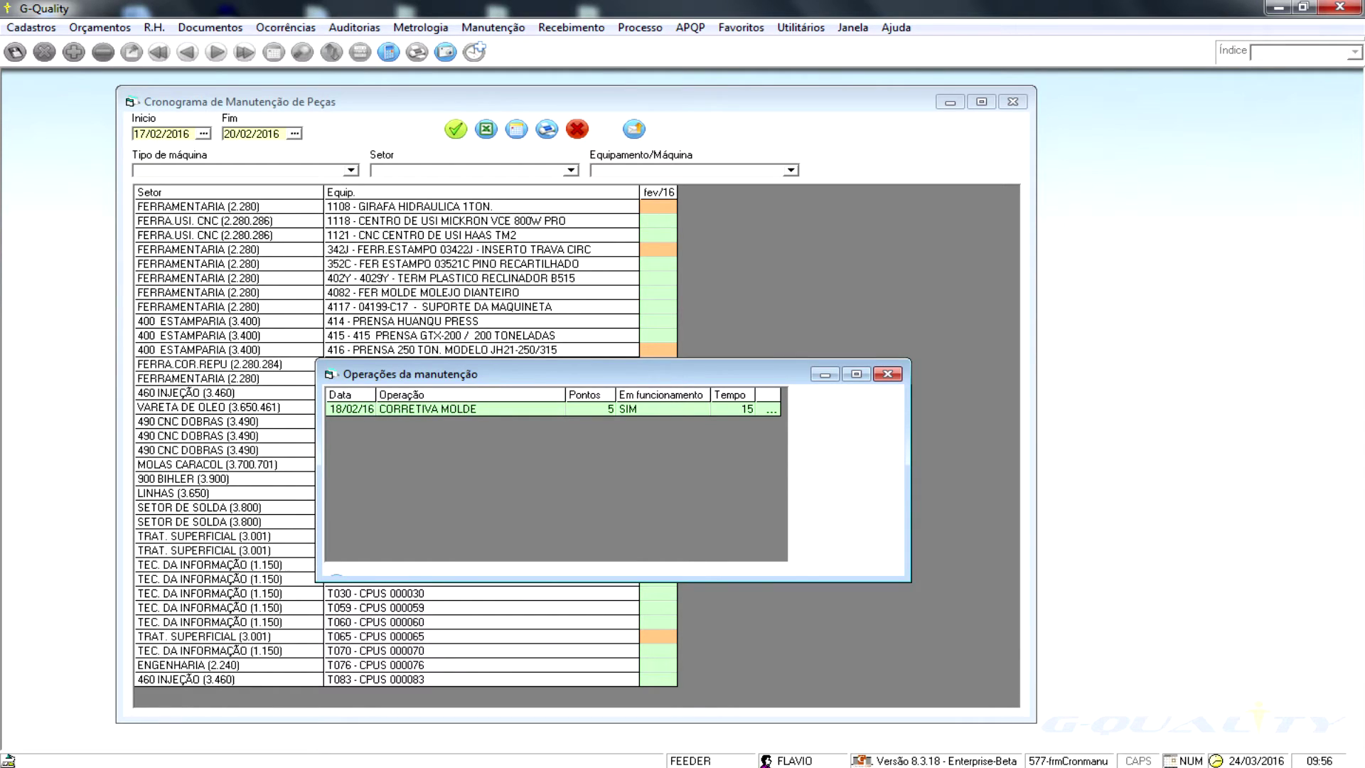
{"action": "left_click", "coordinate": [770, 409]}
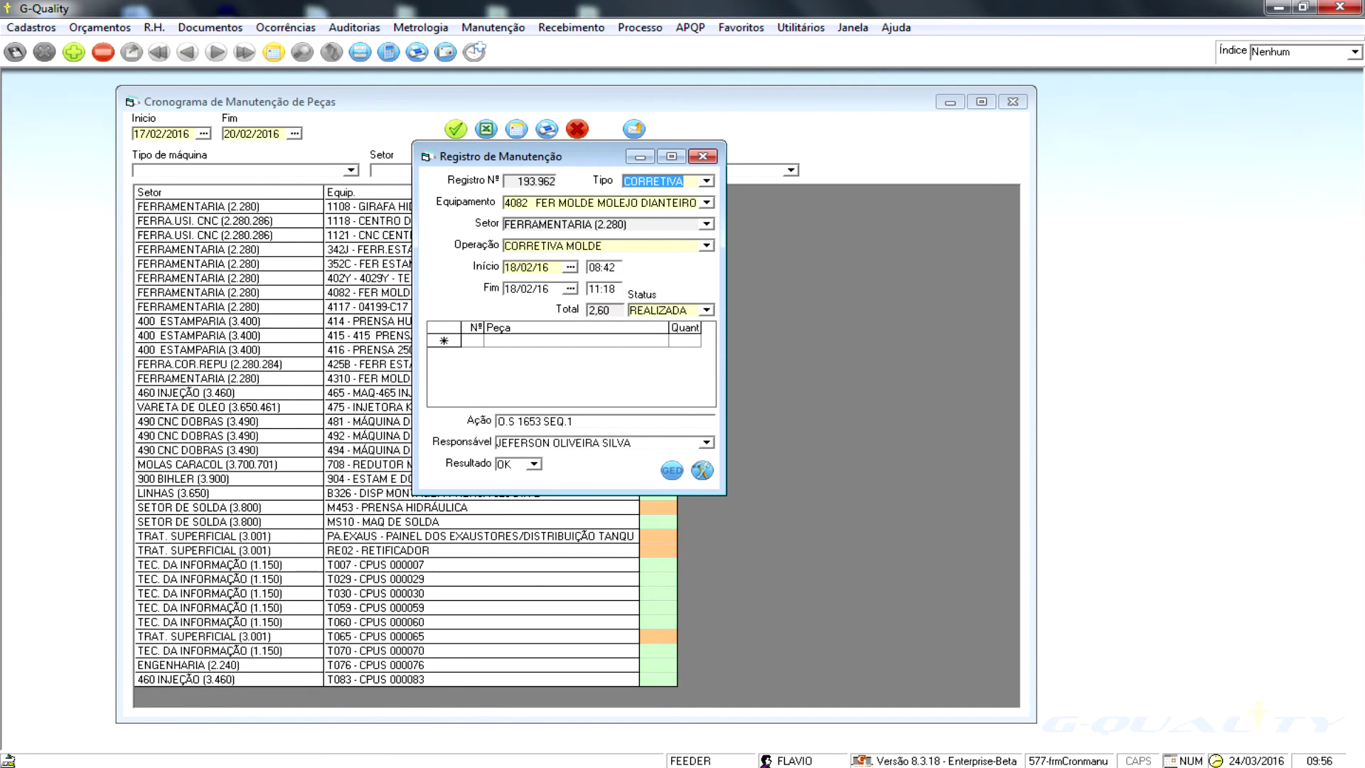
{"action": "left_click_drag", "start_coordinate": [540, 156], "coordinate": [489, 192]}
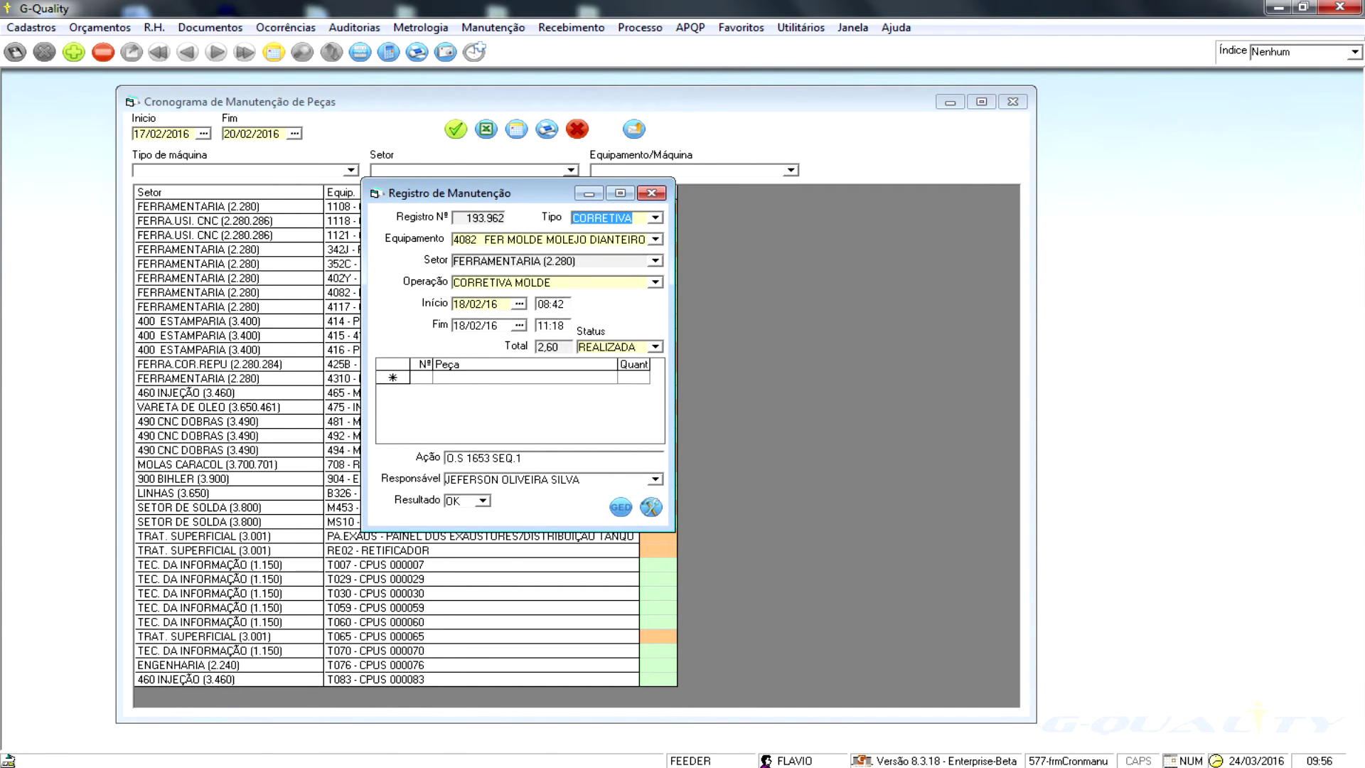
{"action": "key", "text": "Tab"}
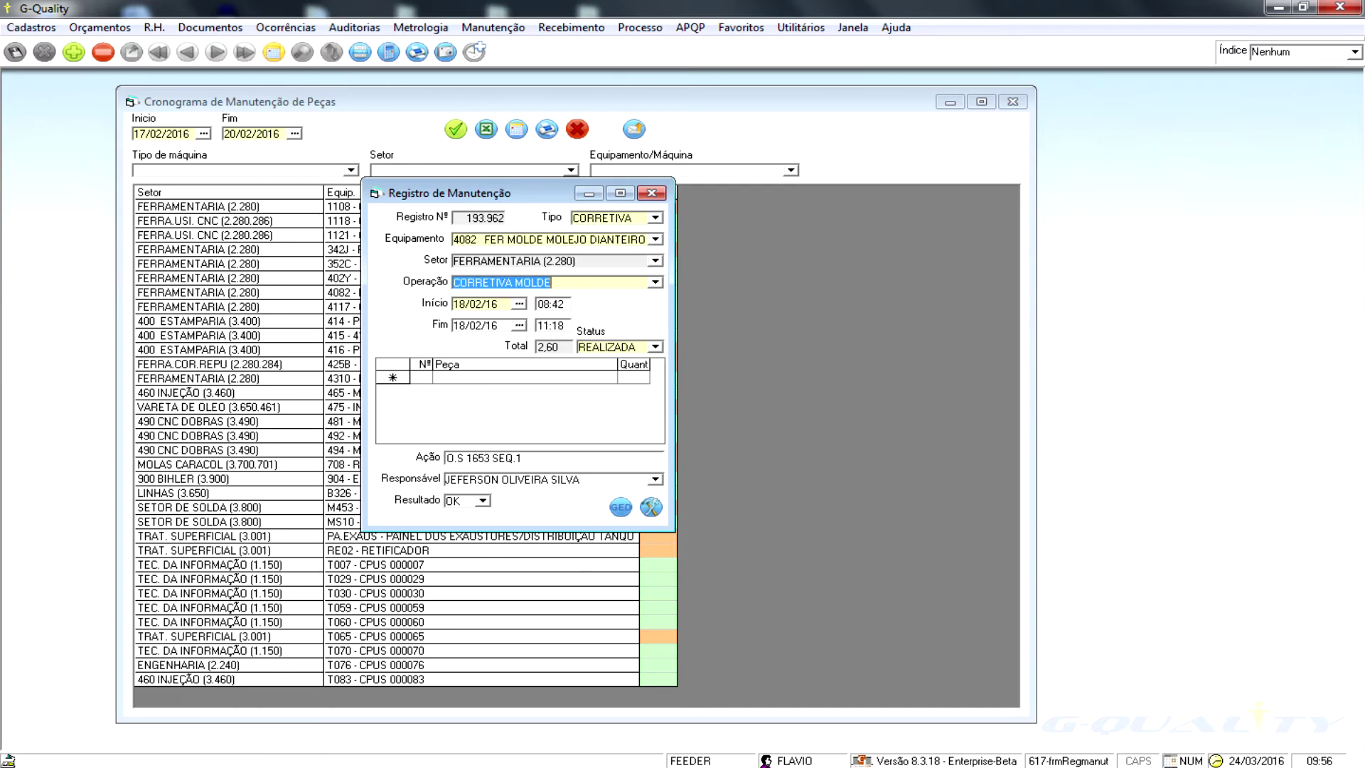
{"action": "key", "text": "Tab"}
{"action": "key", "text": "Tab"}
{"action": "key", "text": "Tab"}
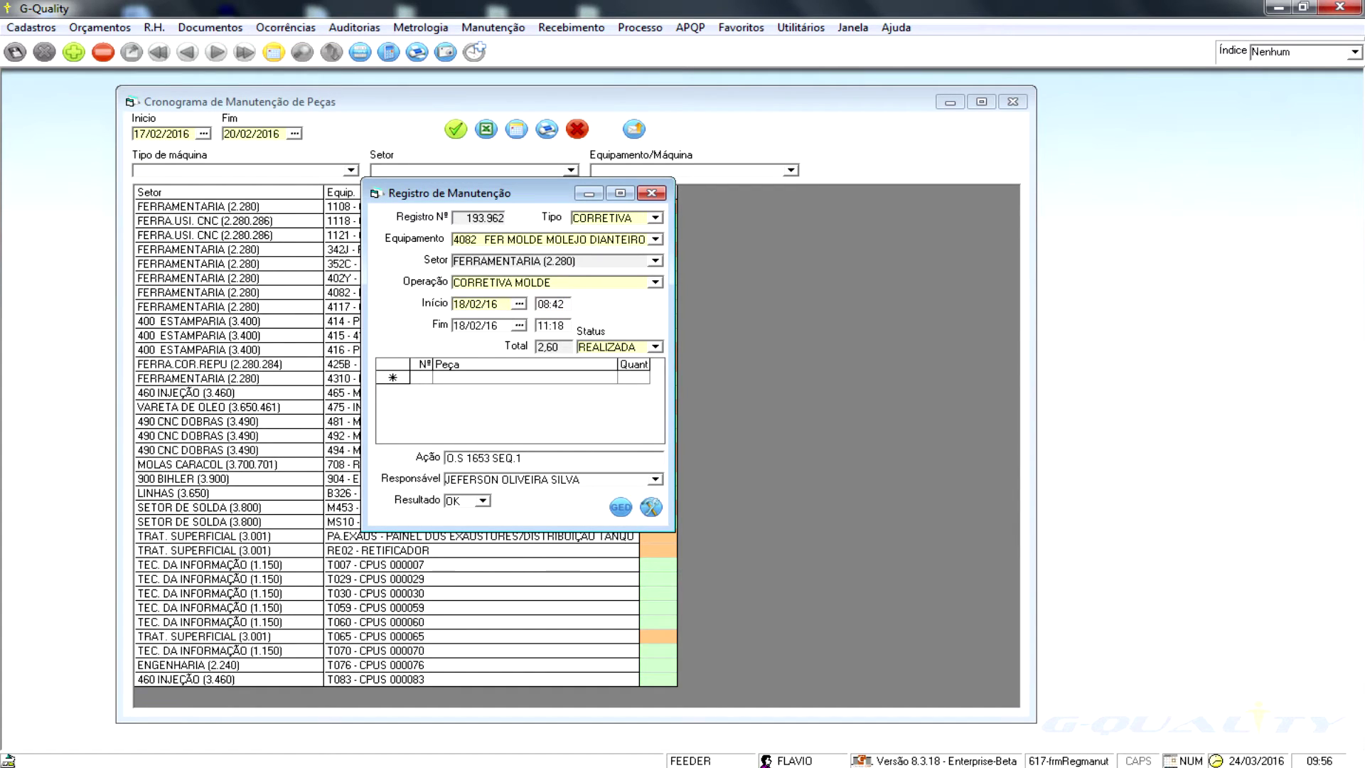
{"action": "left_click", "coordinate": [497, 377]}
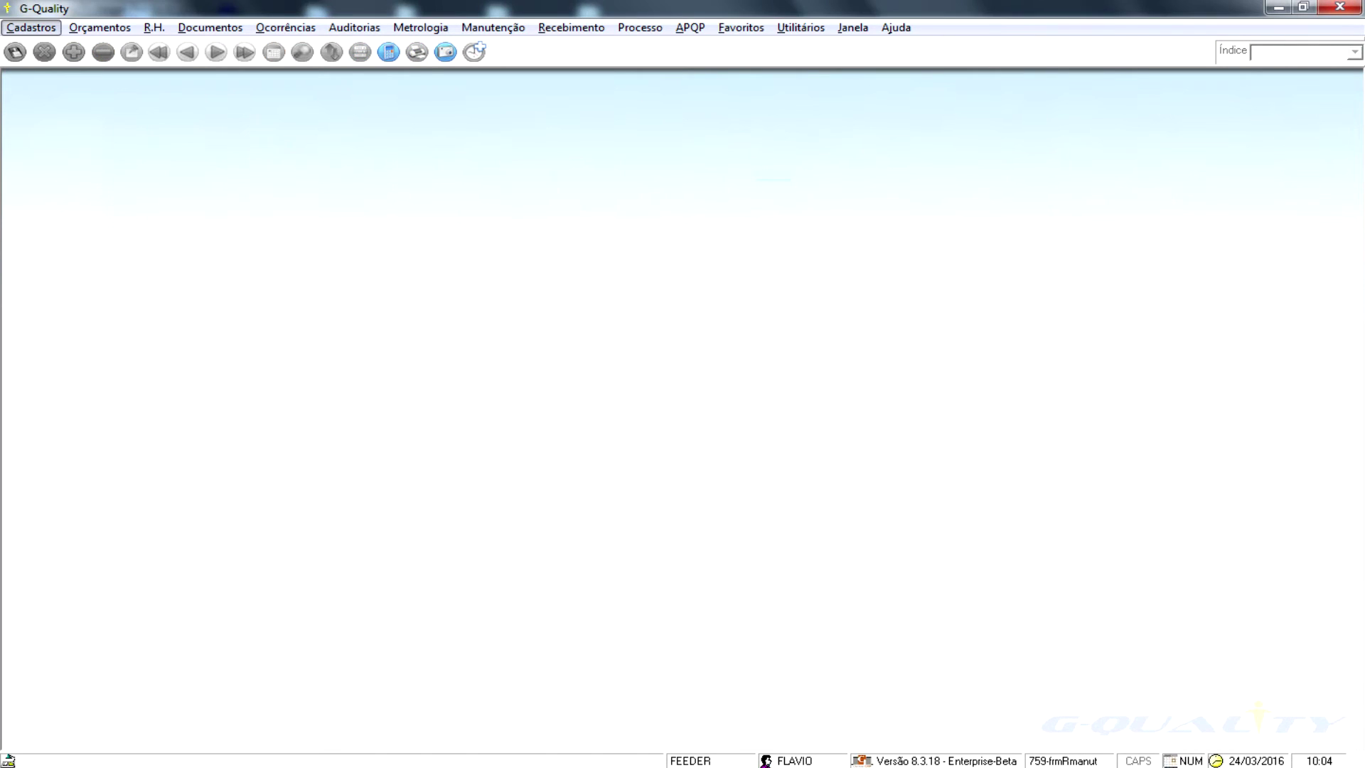
- Preview the Manutenções Realizadas report from 01/02/2016 to 10/02/2016
{"action": "key", "text": "Right"}
{"action": "key", "text": "Right"}
{"action": "key", "text": "Right"}
{"action": "key", "text": "Right"}
{"action": "key", "text": "Right"}
{"action": "key", "text": "Right"}
{"action": "key", "text": "Right"}
{"action": "key", "text": "Down"}
{"action": "key", "text": "Down"}
{"action": "key", "text": "Down"}
{"action": "key", "text": "Down"}
{"action": "key", "text": "Right"}
{"action": "key", "text": "Down"}
{"action": "key", "text": "Down"}
{"action": "key", "text": "Return"}
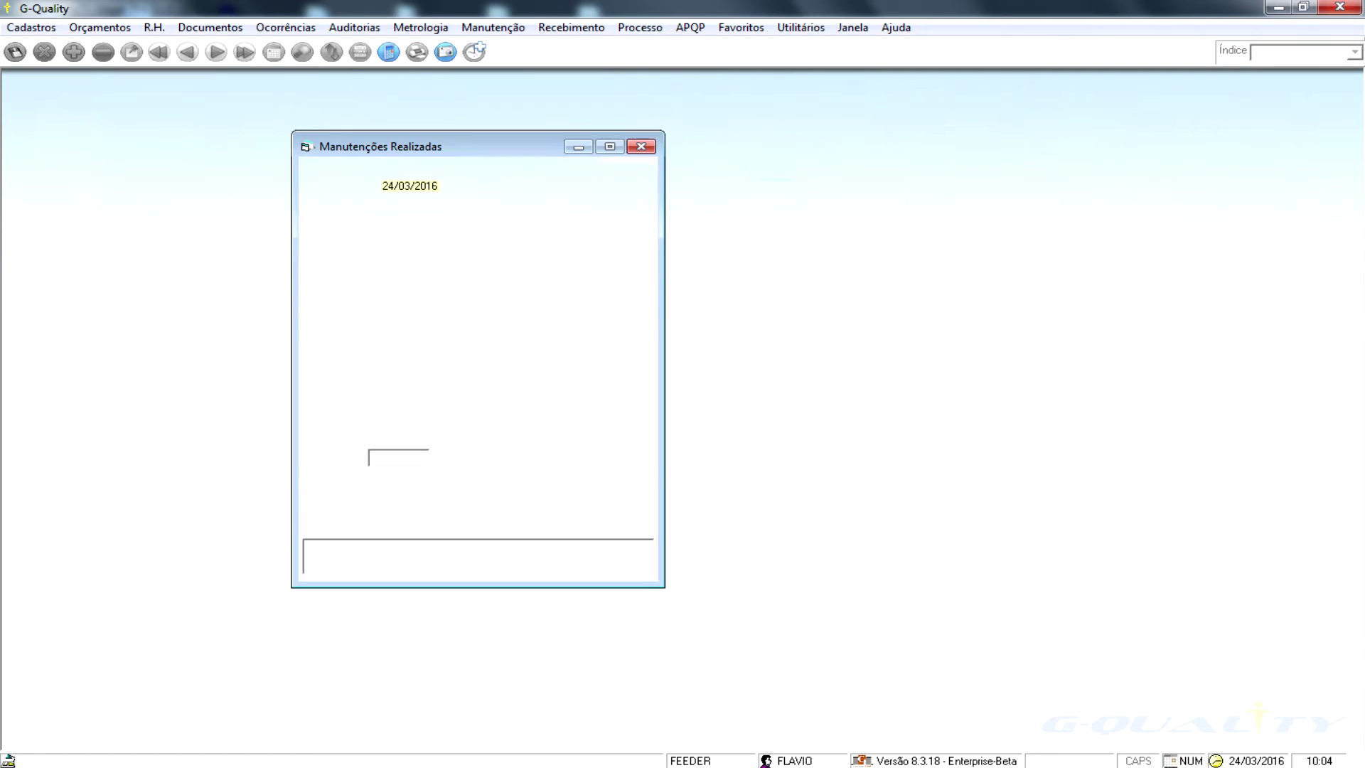
{"action": "type", "text": "01022016"}
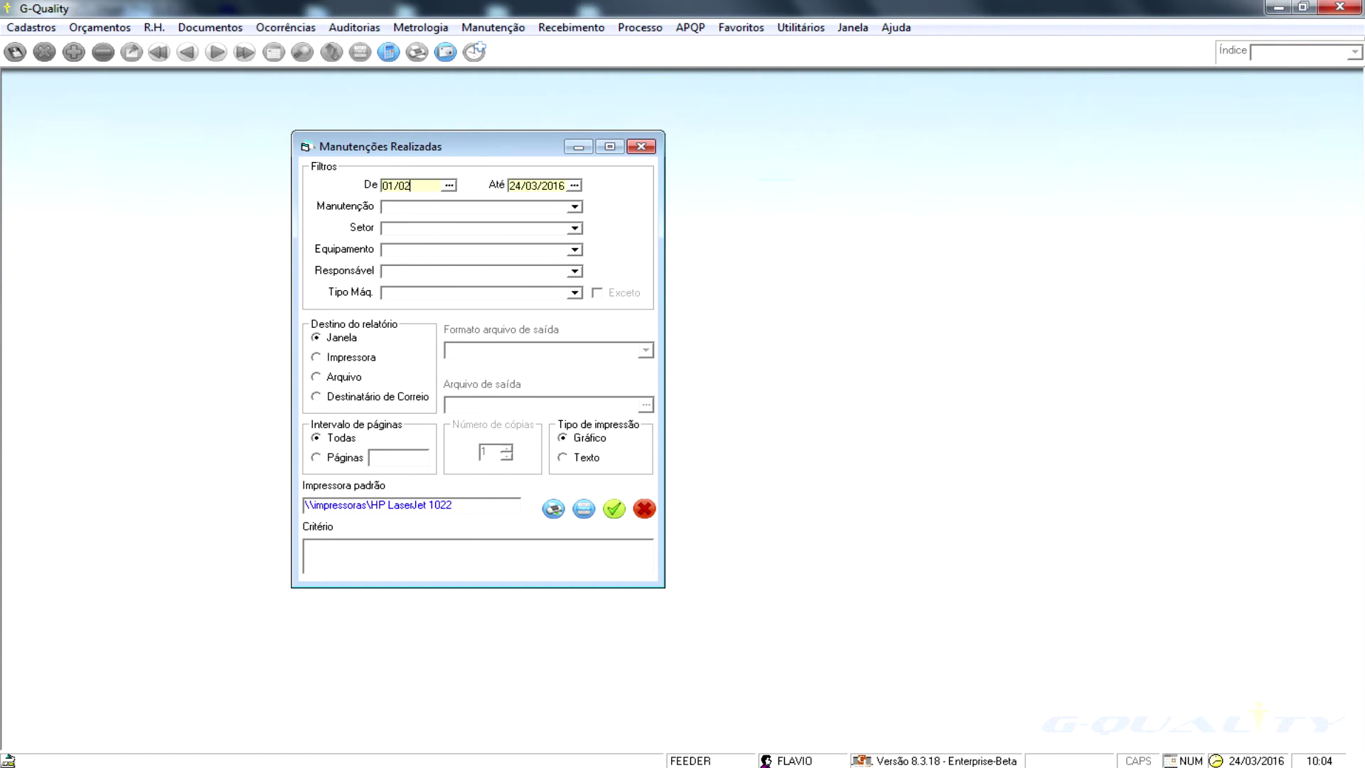
{"action": "key", "text": "Tab"}
{"action": "type", "text": "10/02/2016"}
{"action": "left_click", "coordinate": [614, 508]}
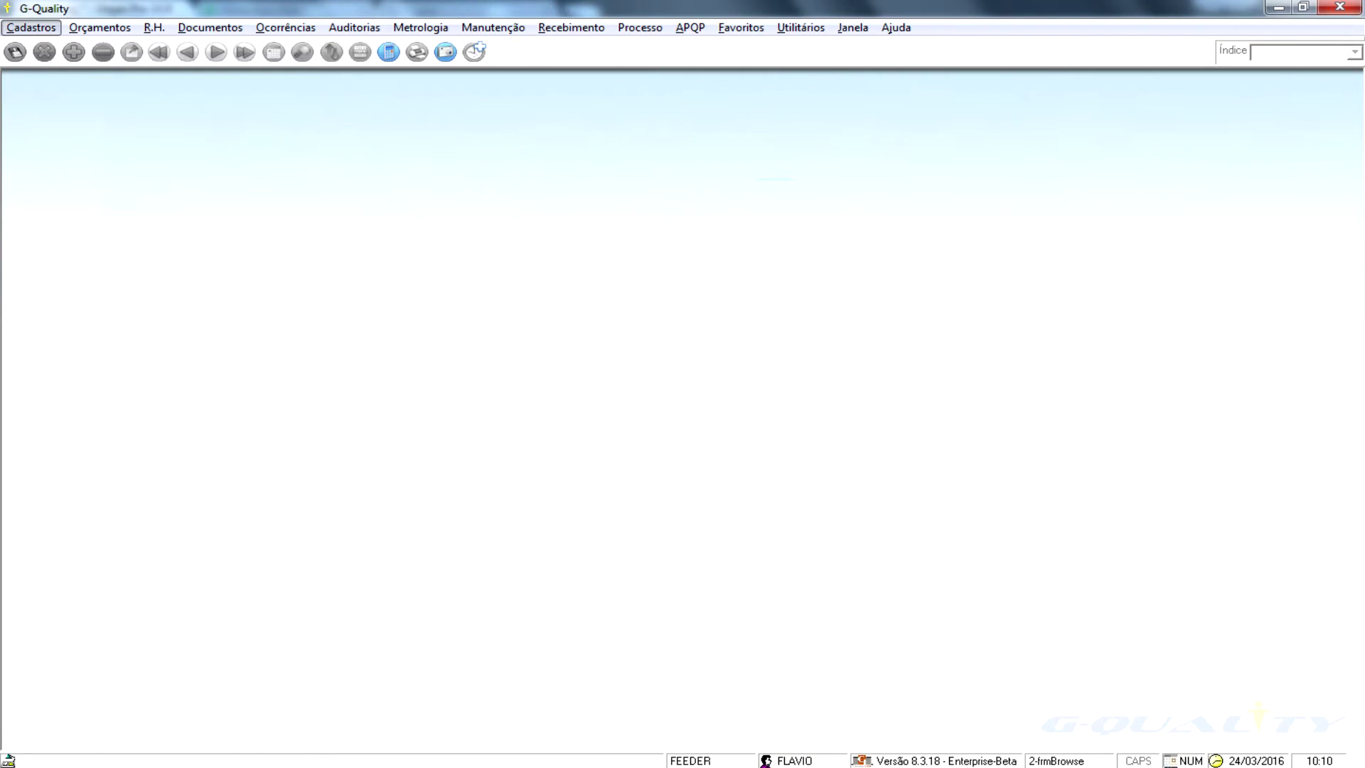
- Run the Horas de manutenção query from 01/01/16 to 17/02/16
{"action": "key", "text": "m"}
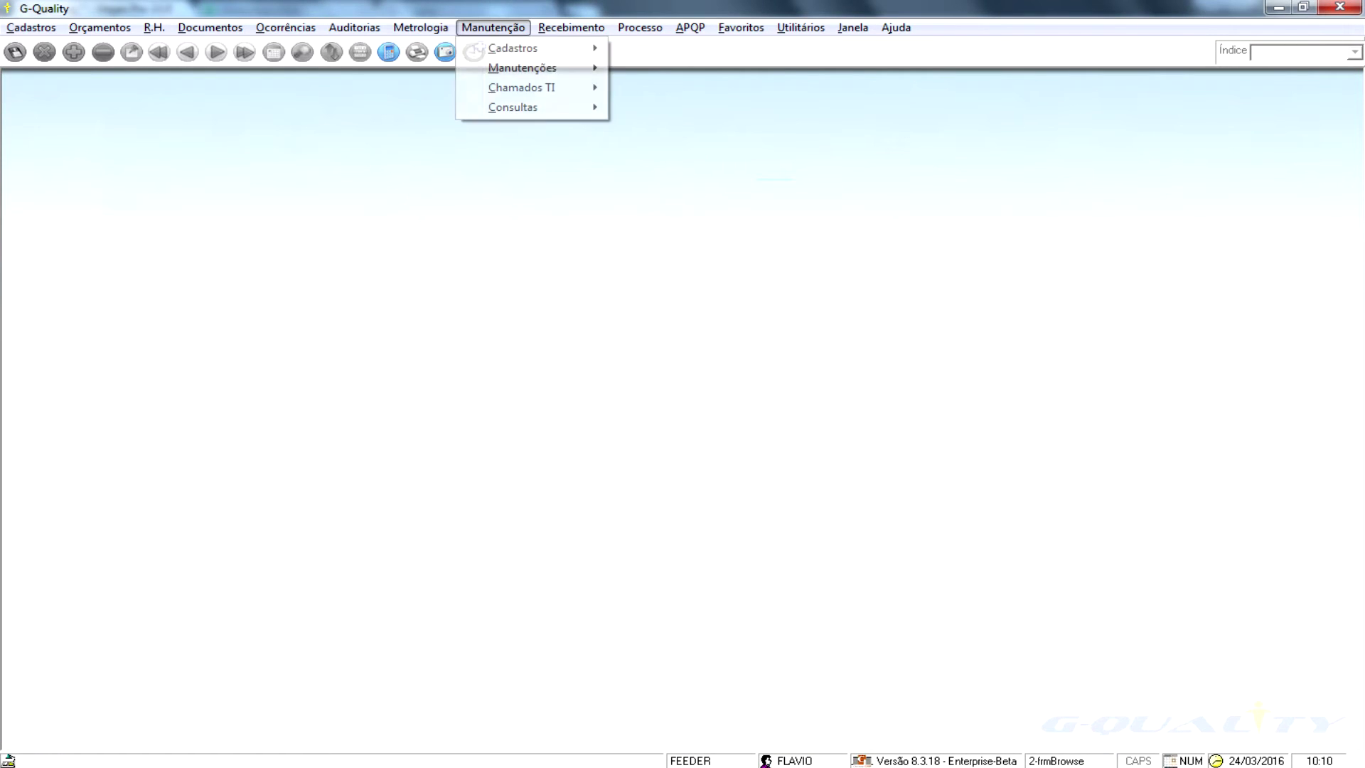
{"action": "key", "text": "m"}
{"action": "mouse_move", "coordinate": [529, 107]}
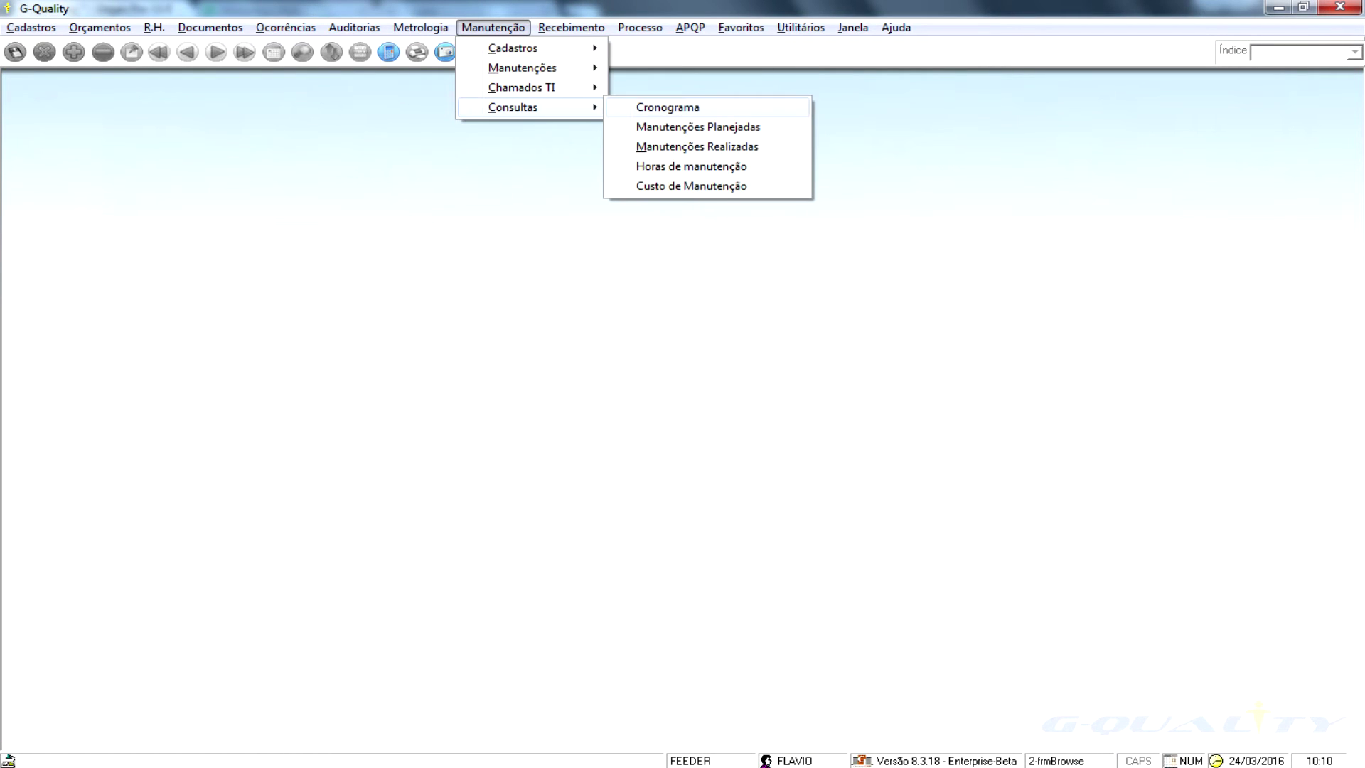
{"action": "key", "text": "Return"}
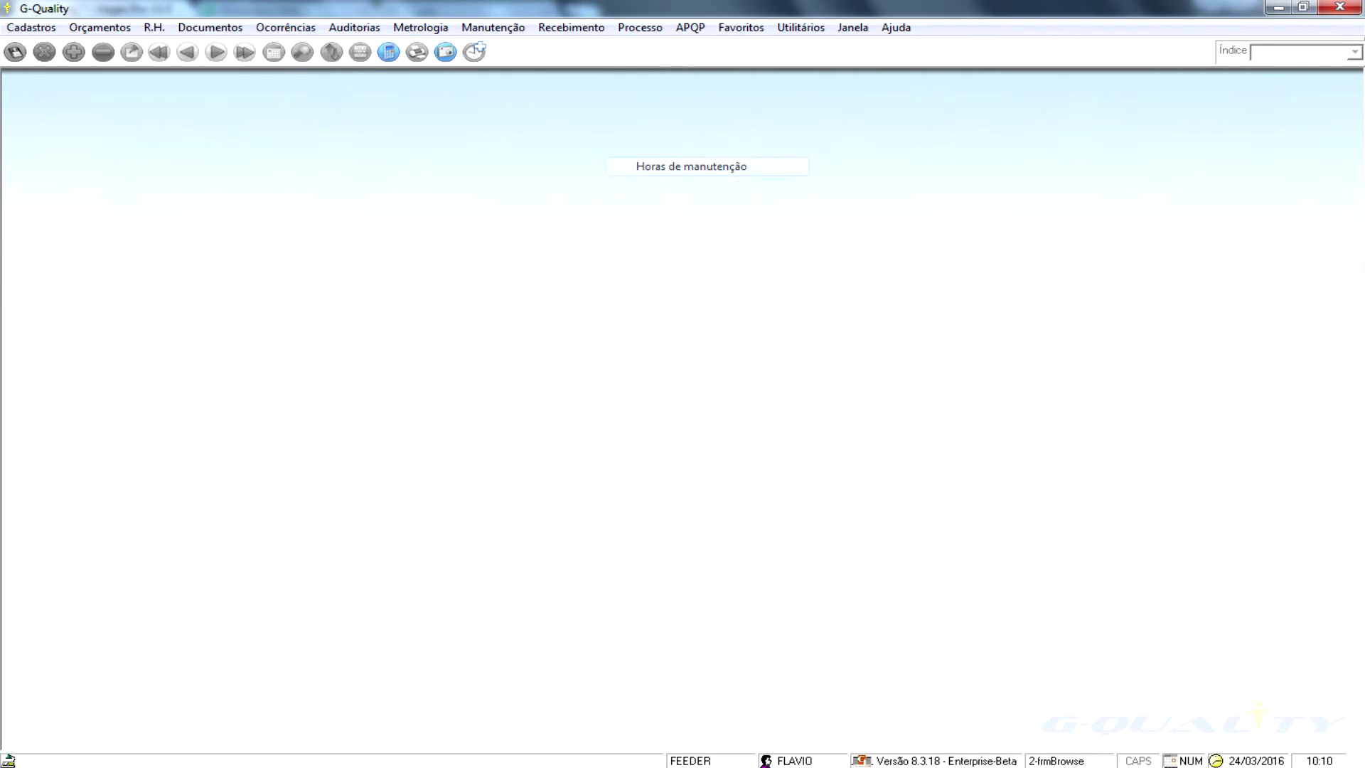
{"action": "type", "text": "01/01"}
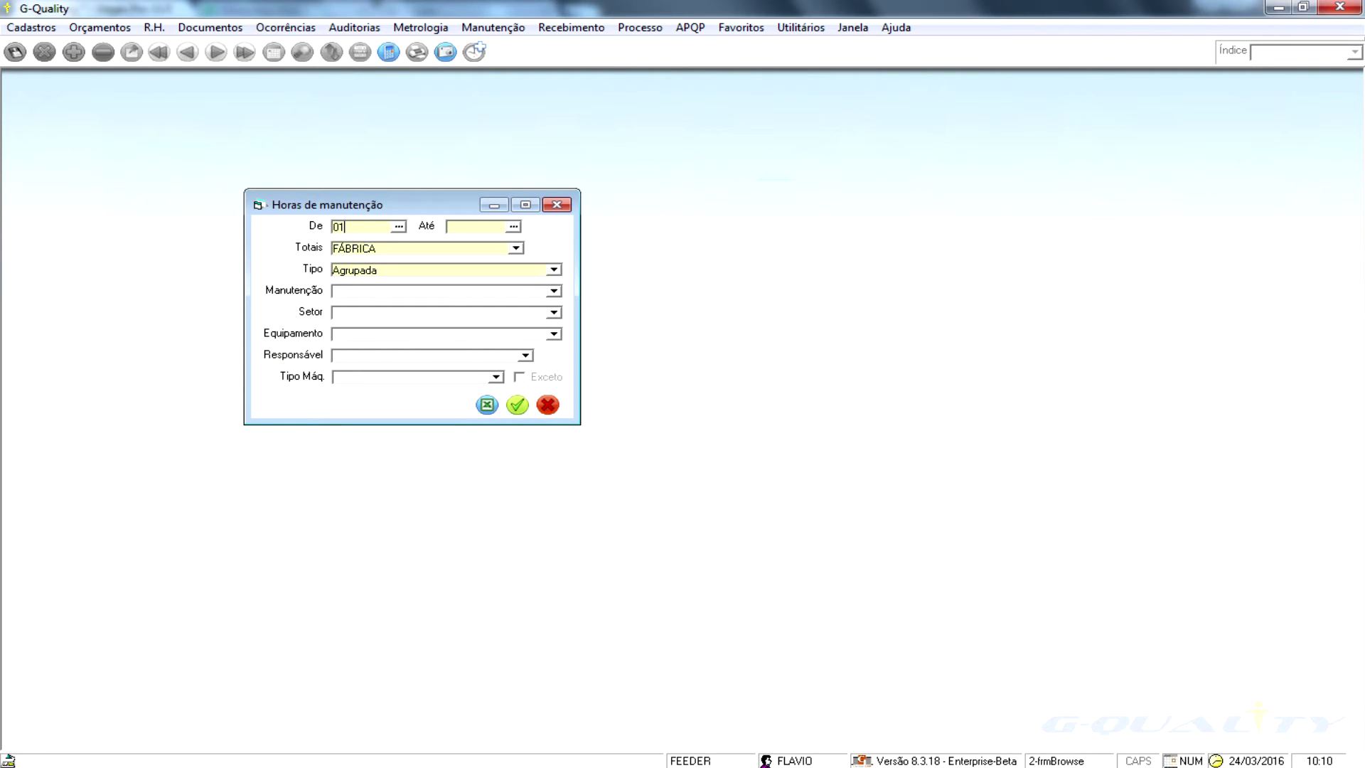
{"action": "type", "text": "/16"}
{"action": "key", "text": "Tab"}
{"action": "type", "text": "17/02/16"}
{"action": "left_click", "coordinate": [517, 405]}
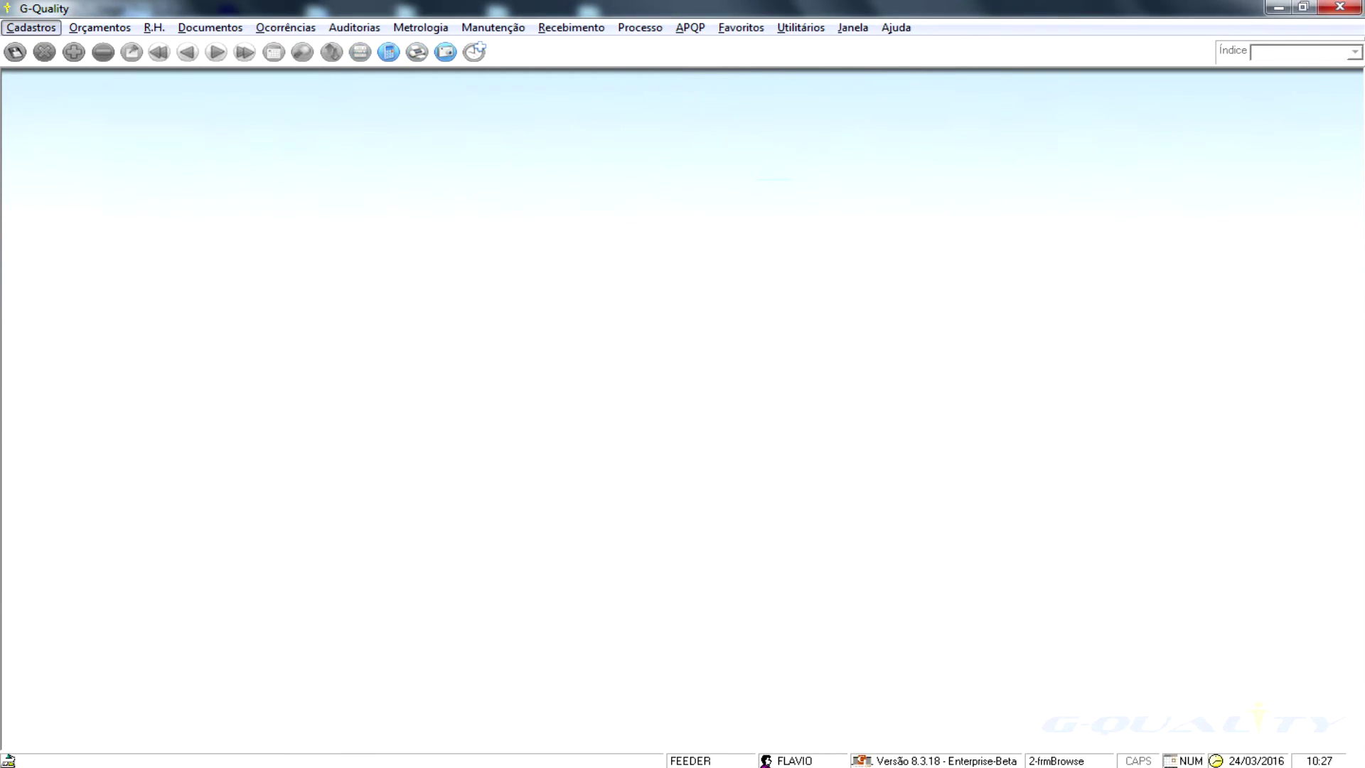
- Bring up the Custo de Manutenção query from Manutenção > Consultas
{"action": "key", "text": "Right"}
{"action": "key", "text": "Right"}
{"action": "key", "text": "Right"}
{"action": "key", "text": "Right"}
{"action": "key", "text": "Right"}
{"action": "key", "text": "Right"}
{"action": "key", "text": "Right"}
{"action": "key", "text": "Down"}
{"action": "key", "text": "Up"}
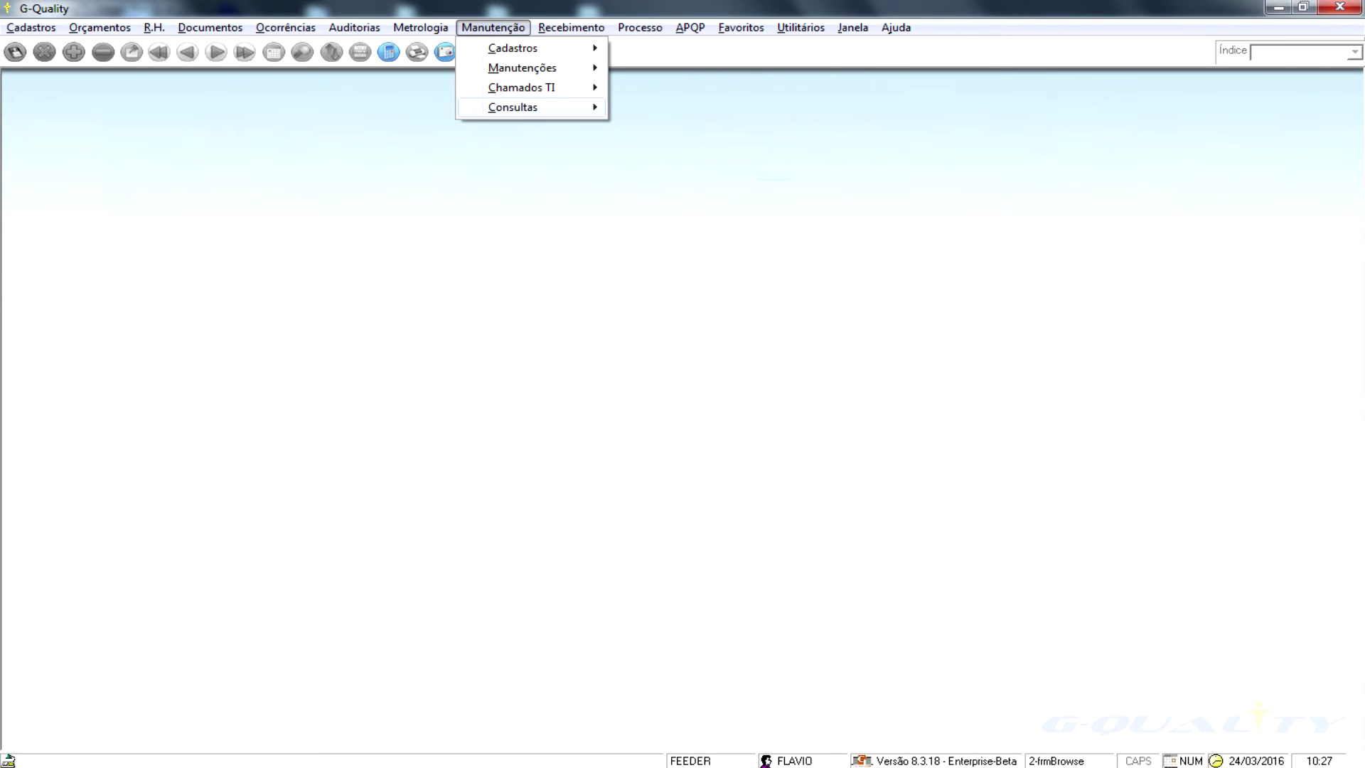
{"action": "key", "text": "Right"}
{"action": "key", "text": "Down"}
{"action": "key", "text": "Down"}
{"action": "key", "text": "Down"}
{"action": "key", "text": "Down"}
{"action": "key", "text": "Return"}
{"action": "key", "text": "Return"}
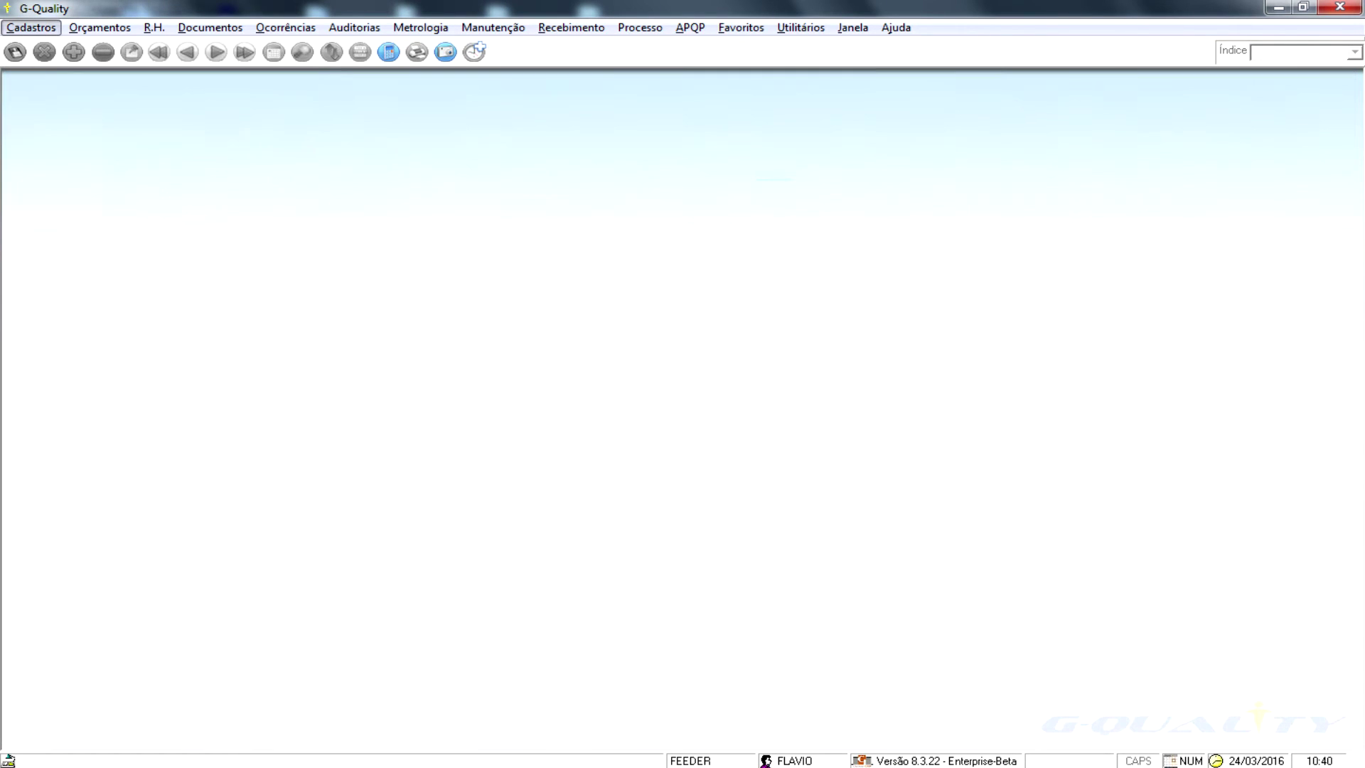
- Set the Manutenções Planejadas report period to 01/02/2016 through 17/02/2016
{"action": "key", "text": "alt+m"}
{"action": "key", "text": "Down"}
{"action": "key", "text": "Down"}
{"action": "key", "text": "Down"}
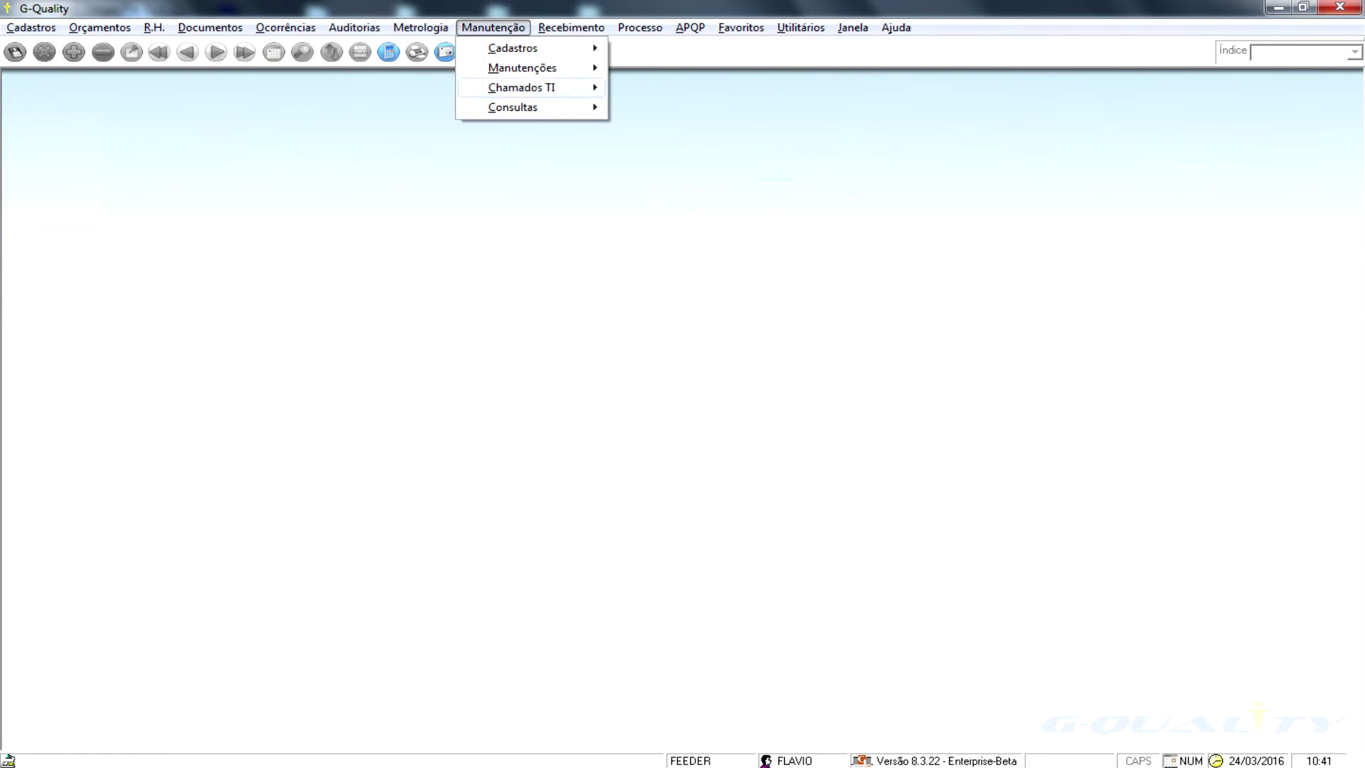
{"action": "key", "text": "Right"}
{"action": "key", "text": "Down"}
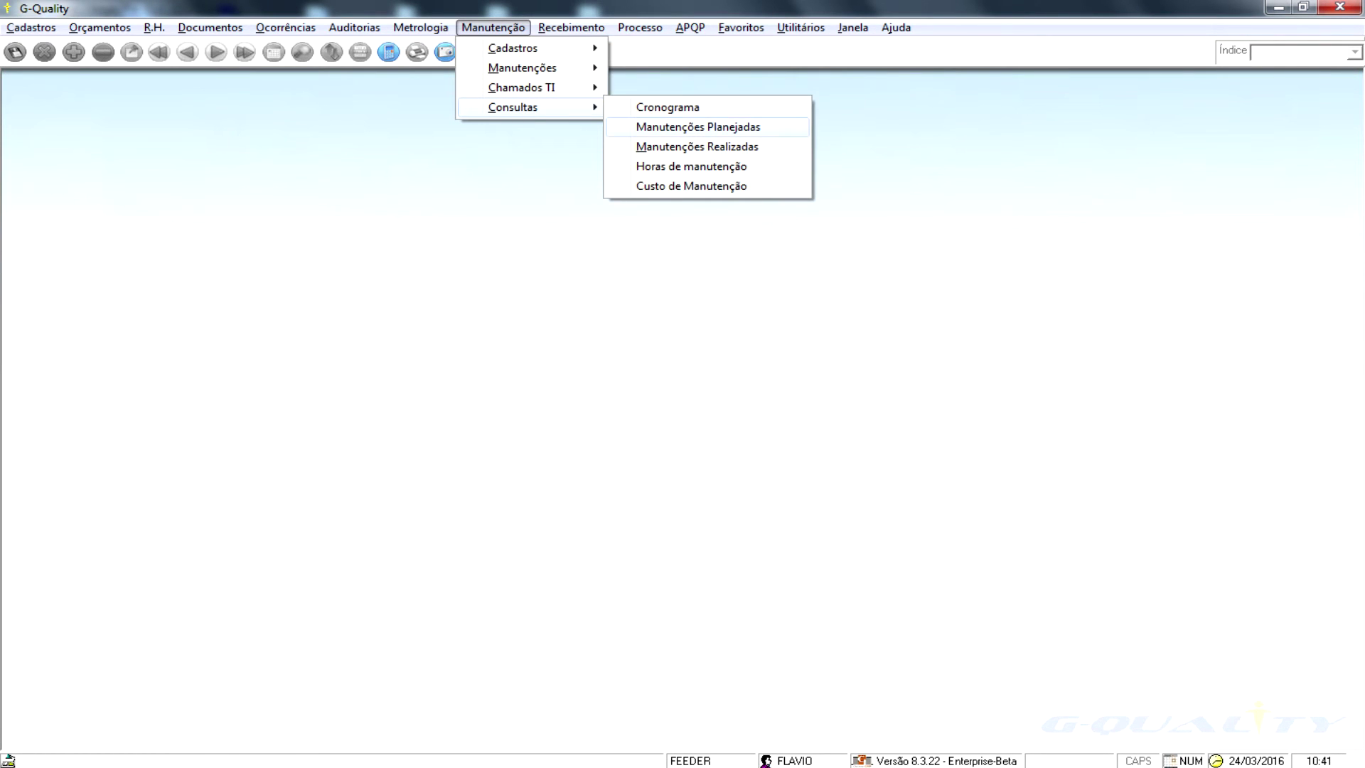
{"action": "key", "text": "Return"}
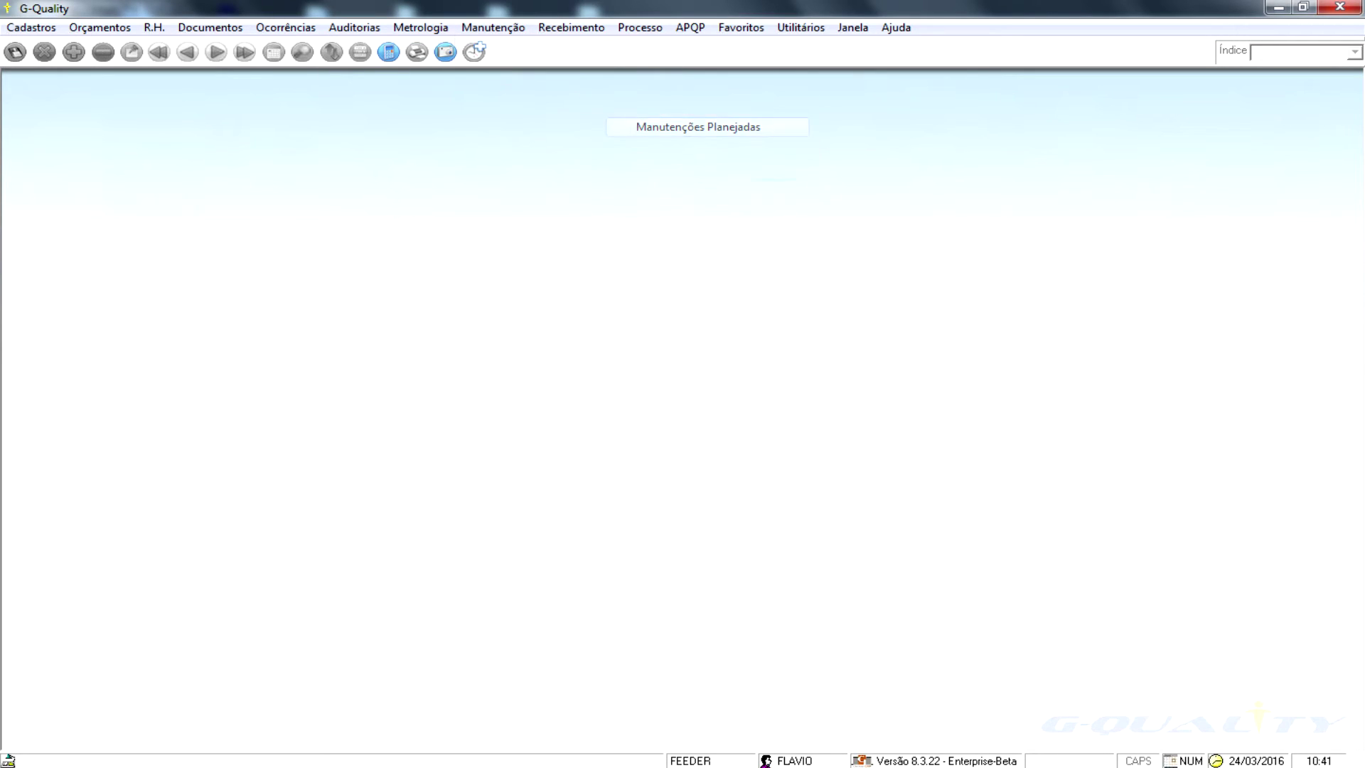
{"action": "type", "text": "01/02/2016"}
{"action": "key", "text": "Tab"}
{"action": "type", "text": "17/02/2016"}
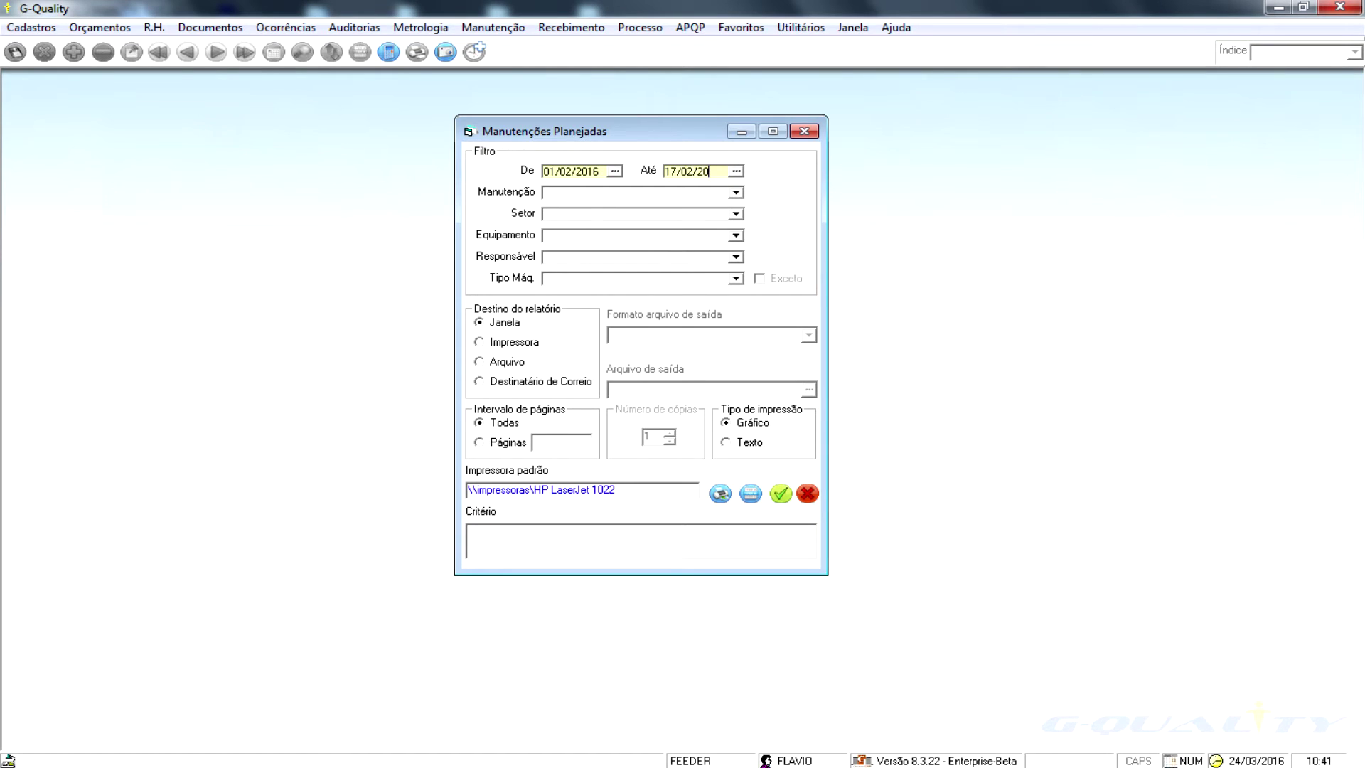
{"action": "key", "text": "Tab"}
{"action": "key", "text": "Tab"}
{"action": "key", "text": "Tab"}
{"action": "key", "text": "Tab"}
- Run the report for Responsável FLAVIO, then, after no records, for ADERBA
{"action": "type", "text": "FLAVIO"}
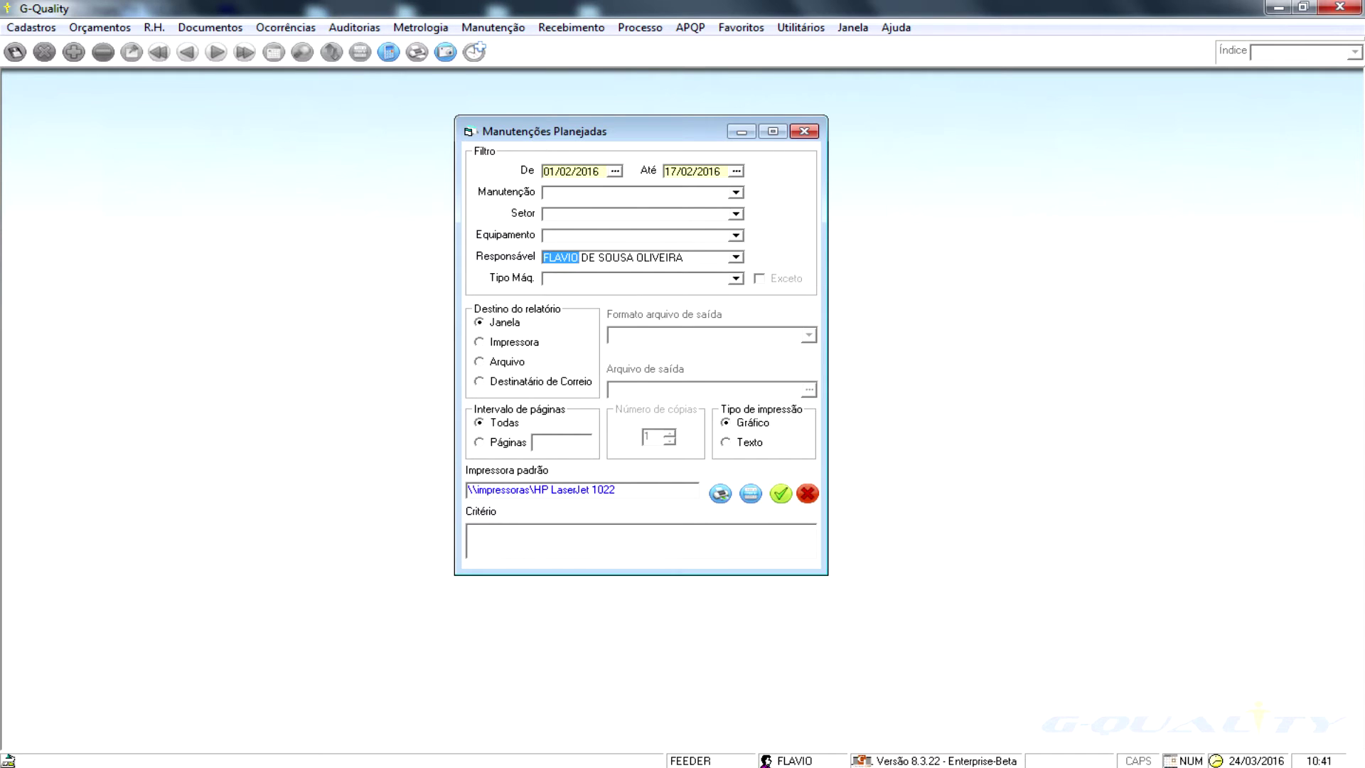
{"action": "left_click", "coordinate": [780, 493]}
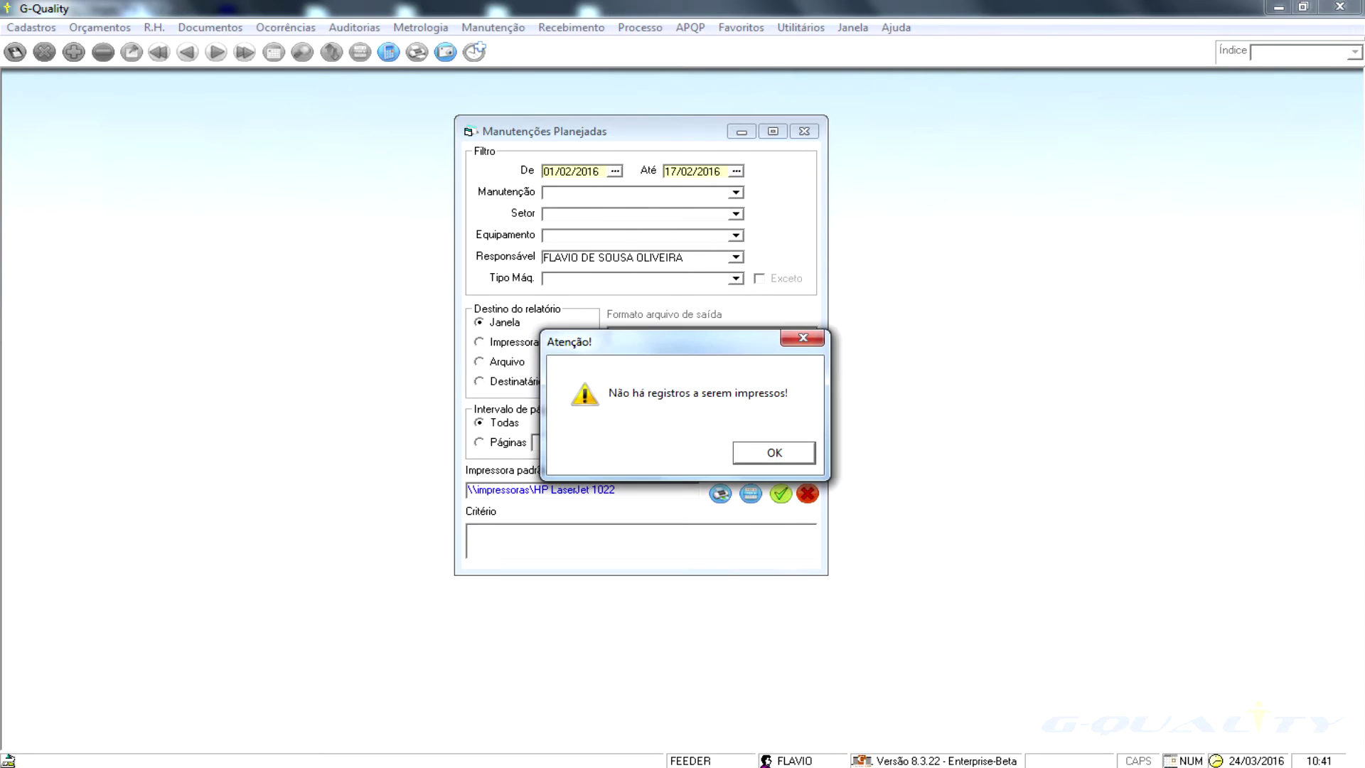
{"action": "key", "text": "Return"}
{"action": "type", "text": "ADERBA"}
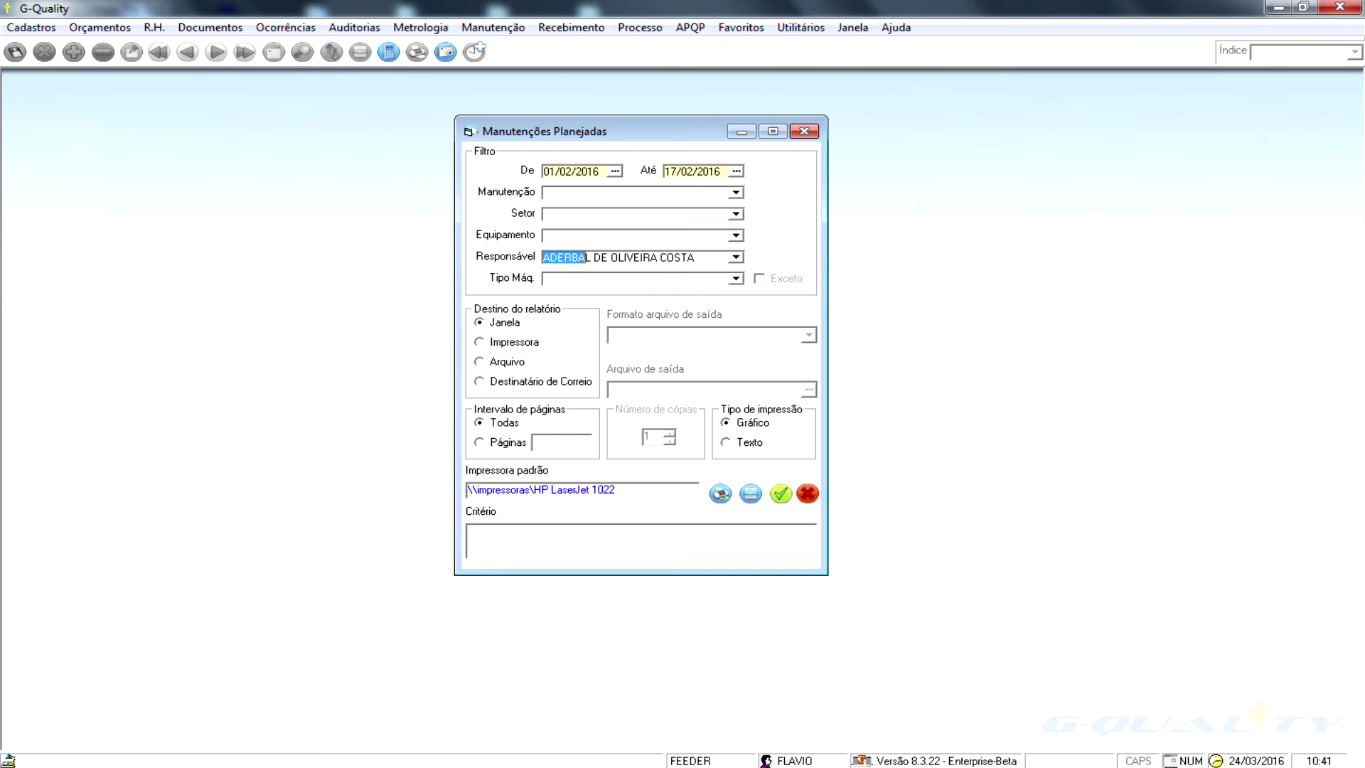
{"action": "left_click", "coordinate": [780, 493]}
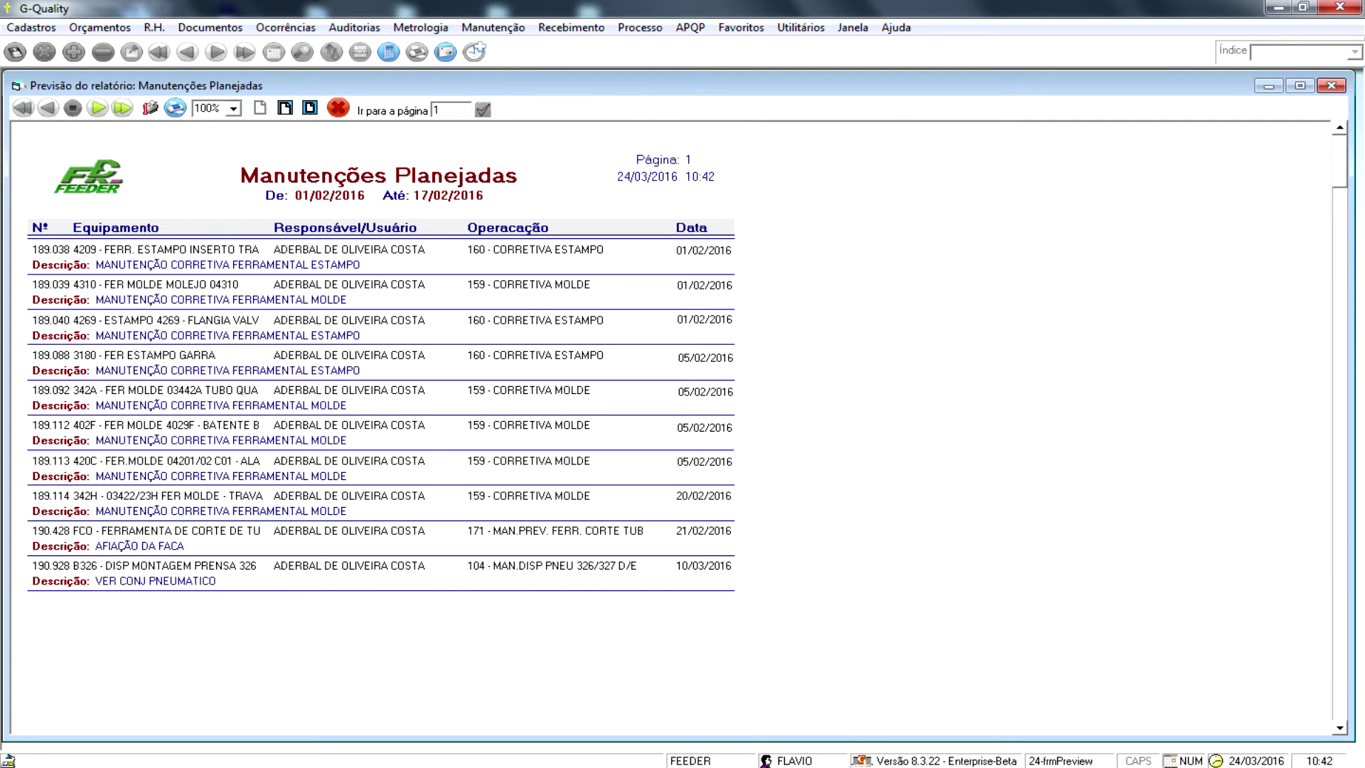
- Navigate the Manutenção menu to the Chamados TI tickets register
{"action": "key", "text": "alt"}
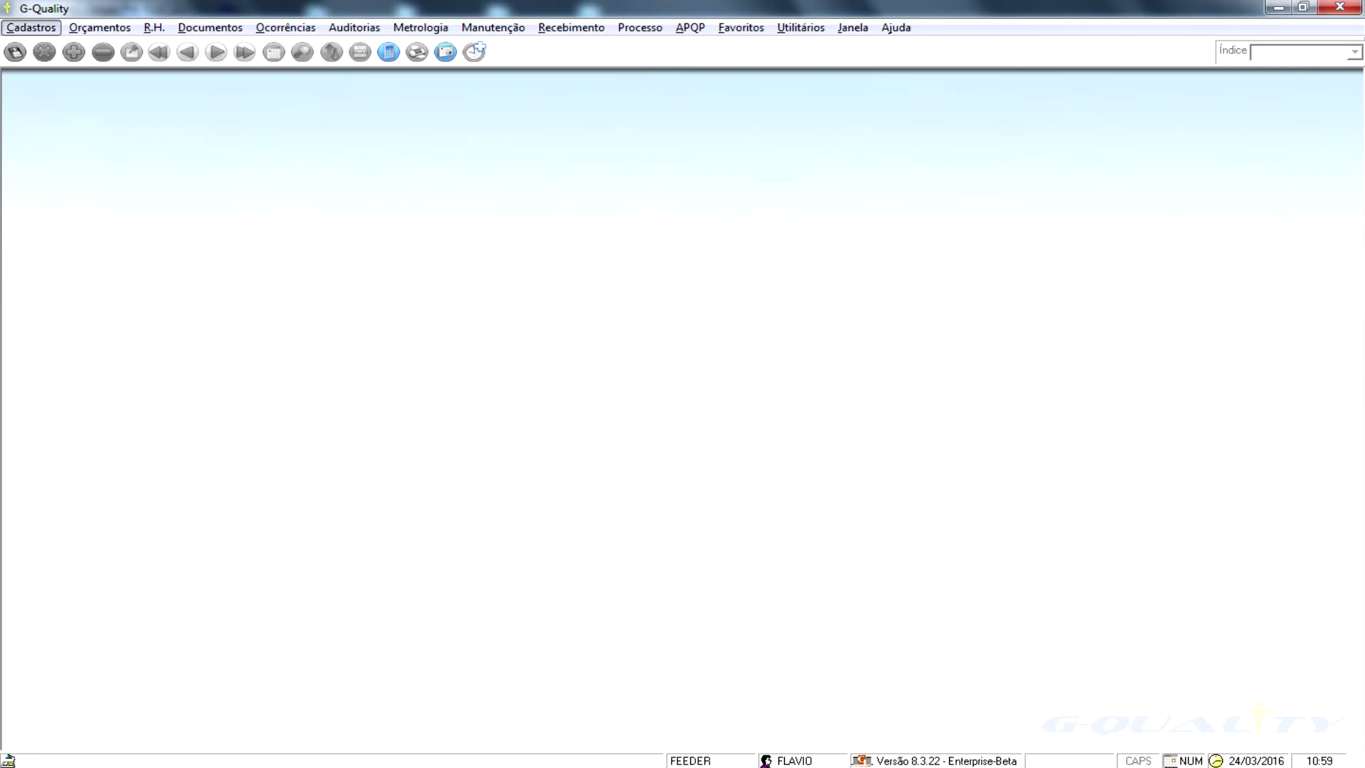
{"action": "key", "text": "Right"}
{"action": "key", "text": "Right"}
{"action": "key", "text": "Right"}
{"action": "key", "text": "Right"}
{"action": "key", "text": "Right"}
{"action": "key", "text": "Right"}
{"action": "key", "text": "Right"}
{"action": "key", "text": "Down"}
{"action": "key", "text": "Down"}
{"action": "key", "text": "Right"}
{"action": "key", "text": "Left"}
{"action": "key", "text": "Down"}
{"action": "key", "text": "Right"}
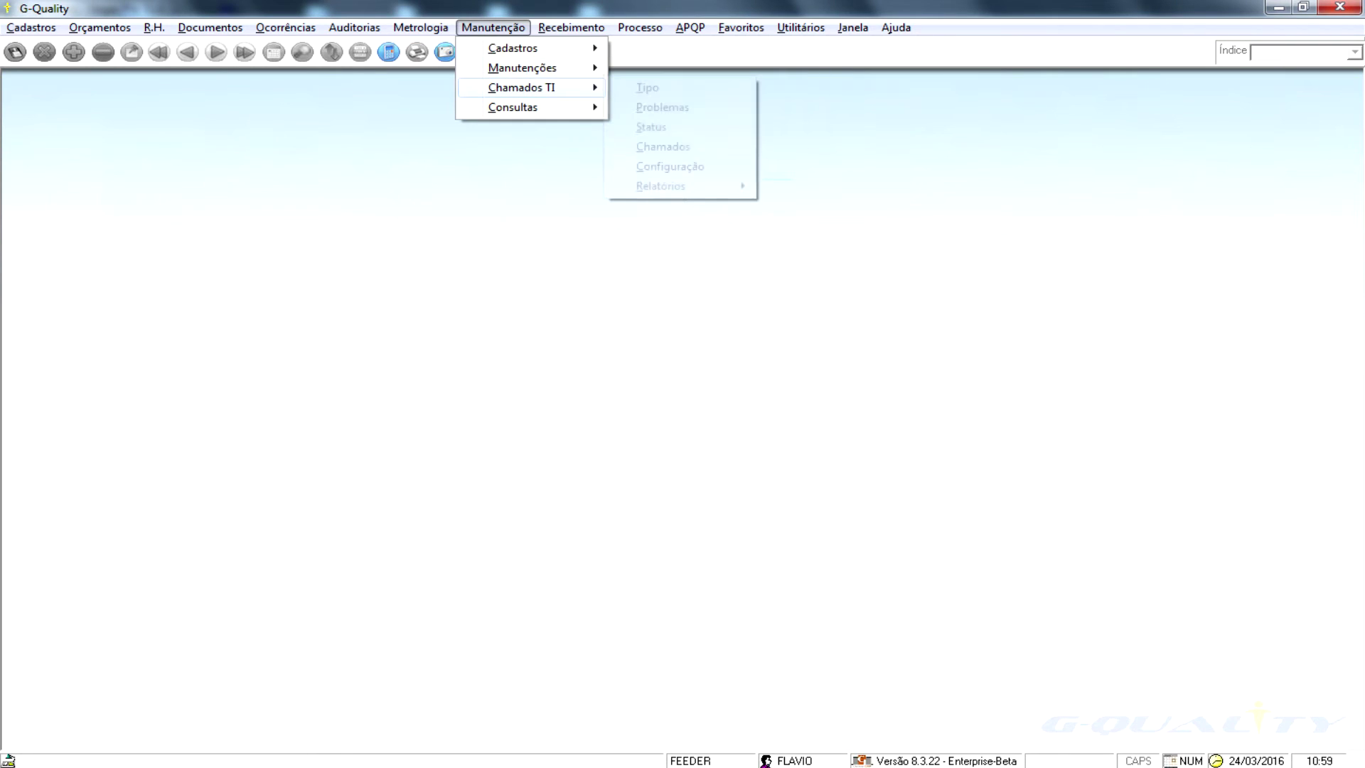
{"action": "key", "text": "Down"}
{"action": "key", "text": "Down"}
{"action": "key", "text": "Down"}
- Open the Chamados register, page through tickets, and search for ticket 4.859
{"action": "key", "text": "Return"}
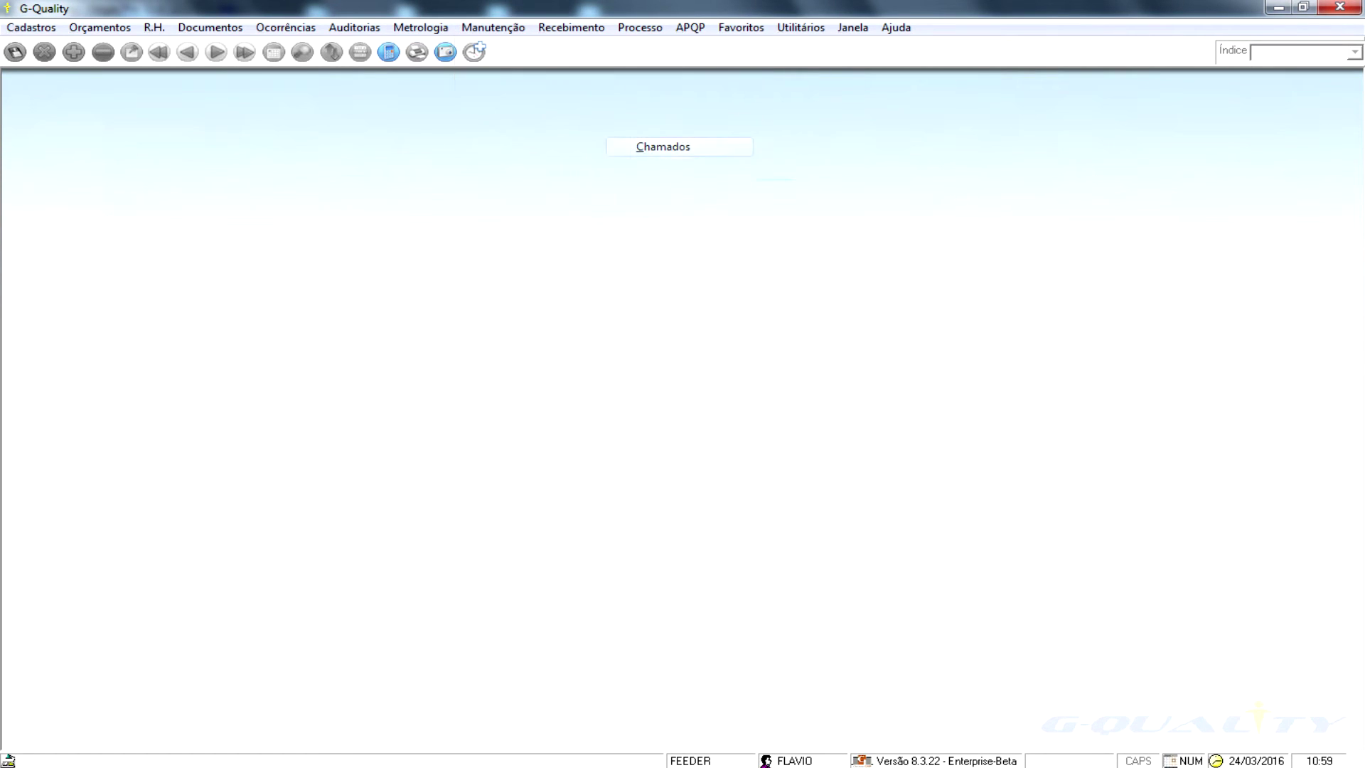
{"action": "key", "text": "Page_Down"}
{"action": "key", "text": "Page_Down"}
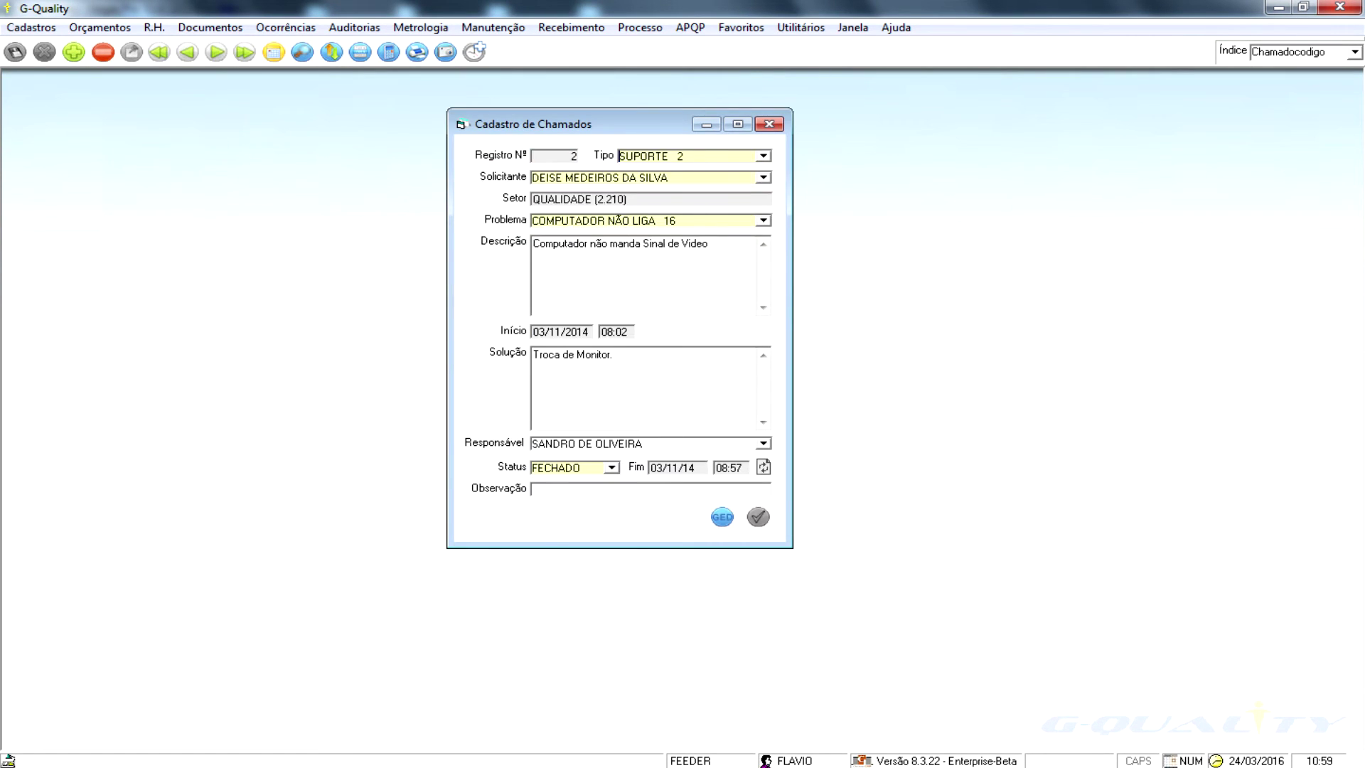
{"action": "key", "text": "Page_Down"}
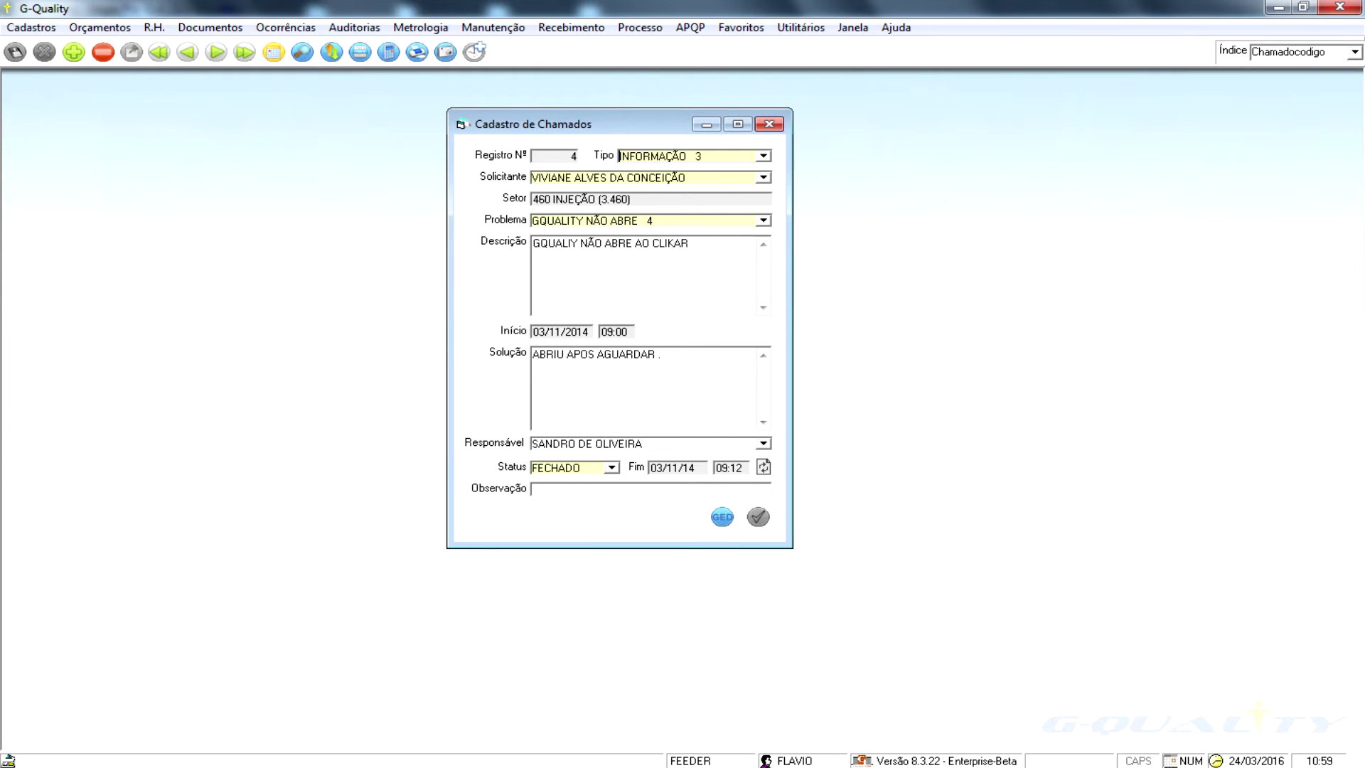
{"action": "left_click", "coordinate": [216, 52]}
{"action": "left_click", "coordinate": [302, 51]}
{"action": "type", "text": "4.859"}
{"action": "key", "text": "Return"}
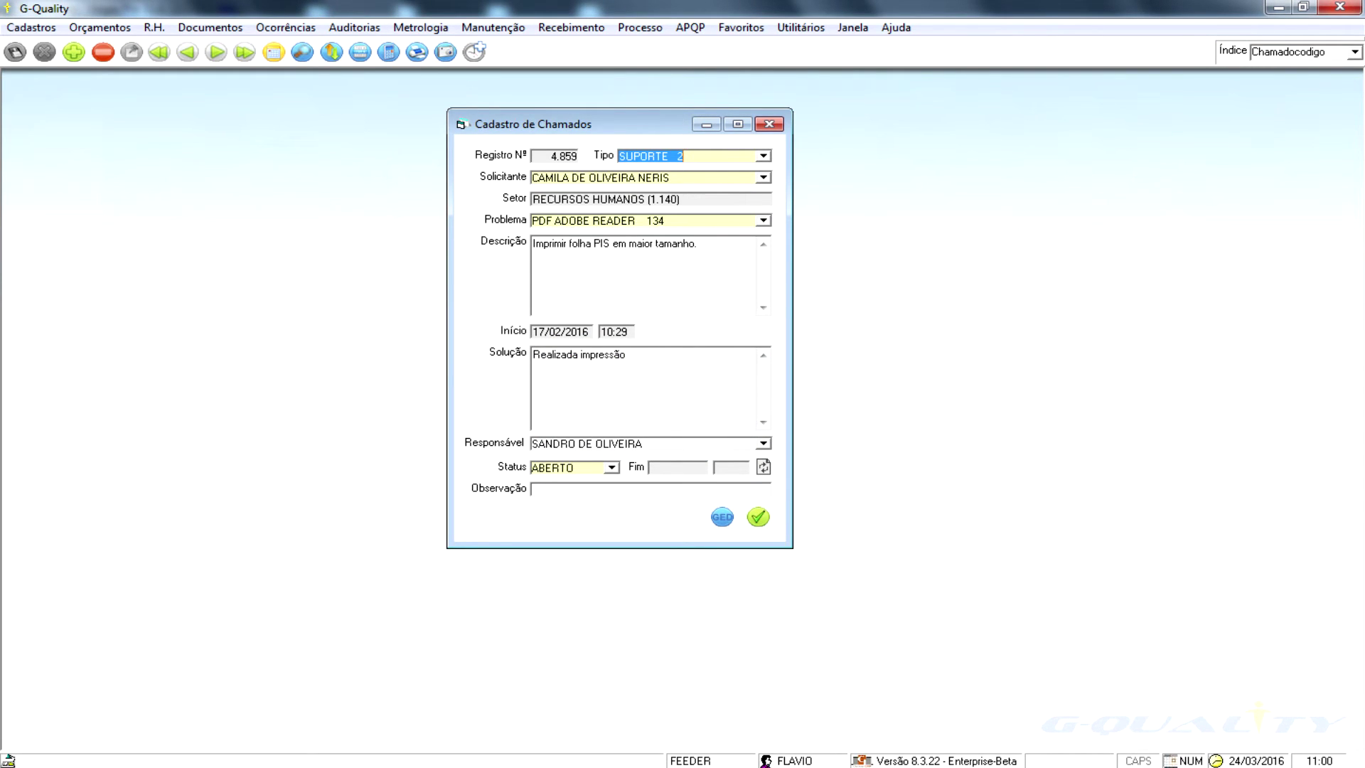
- Review ticket 4.859's requester, department, problem and responsible technician fields
{"action": "left_click", "coordinate": [715, 178]}
{"action": "left_click", "coordinate": [714, 178]}
{"action": "left_click", "coordinate": [713, 199]}
{"action": "left_click", "coordinate": [713, 200]}
{"action": "left_click", "coordinate": [713, 221]}
{"action": "left_click", "coordinate": [713, 221]}
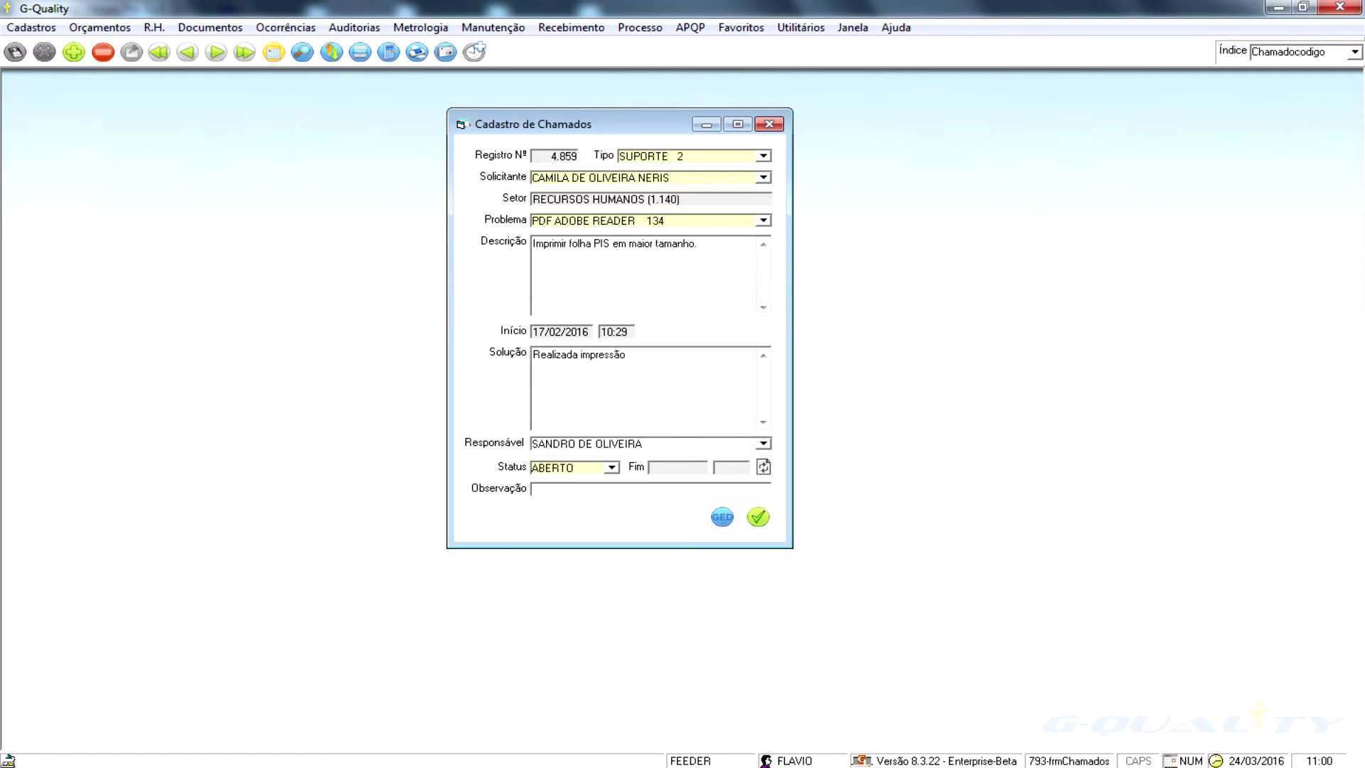
{"action": "left_click", "coordinate": [713, 444]}
{"action": "left_click", "coordinate": [493, 27]}
{"action": "mouse_move", "coordinate": [526, 106]}
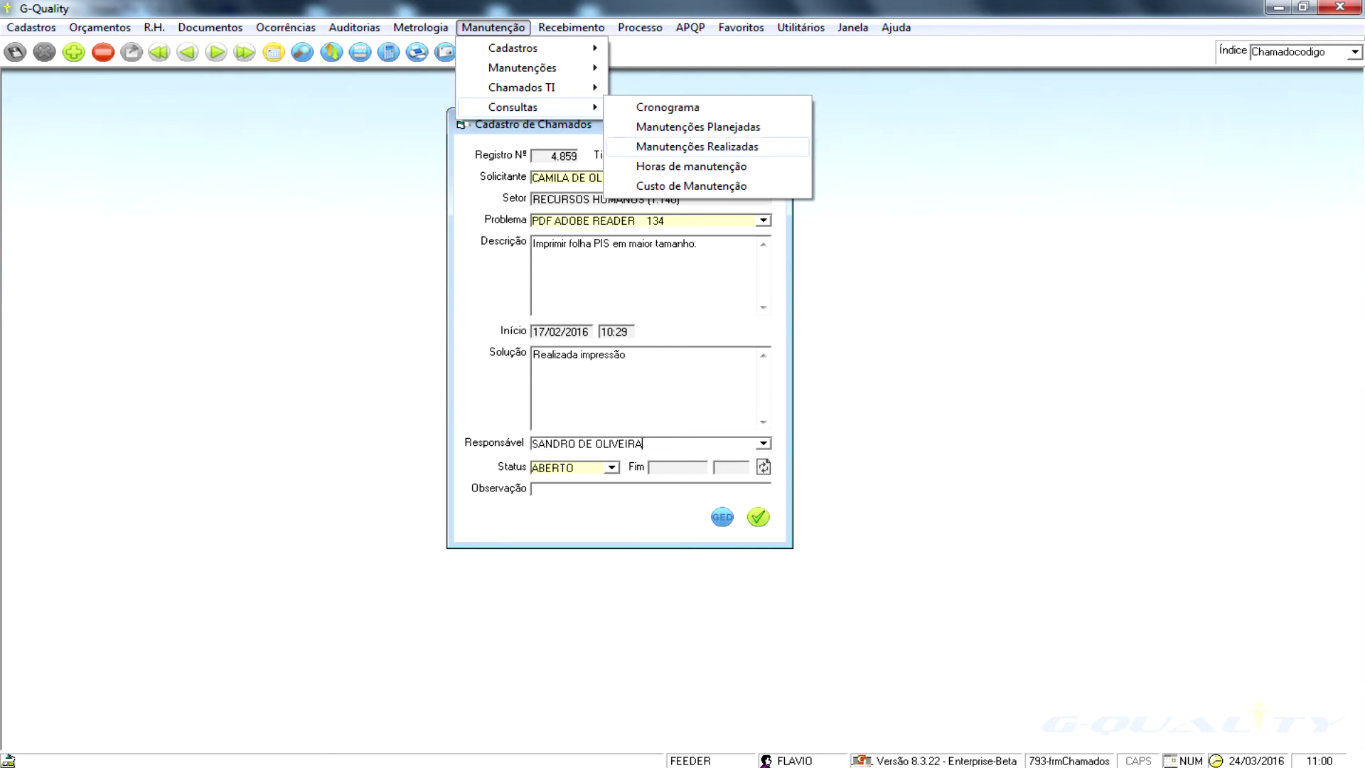
- Close the Cadastro de Chamados form and move across the menu bar to Processo
{"action": "mouse_move", "coordinate": [660, 185]}
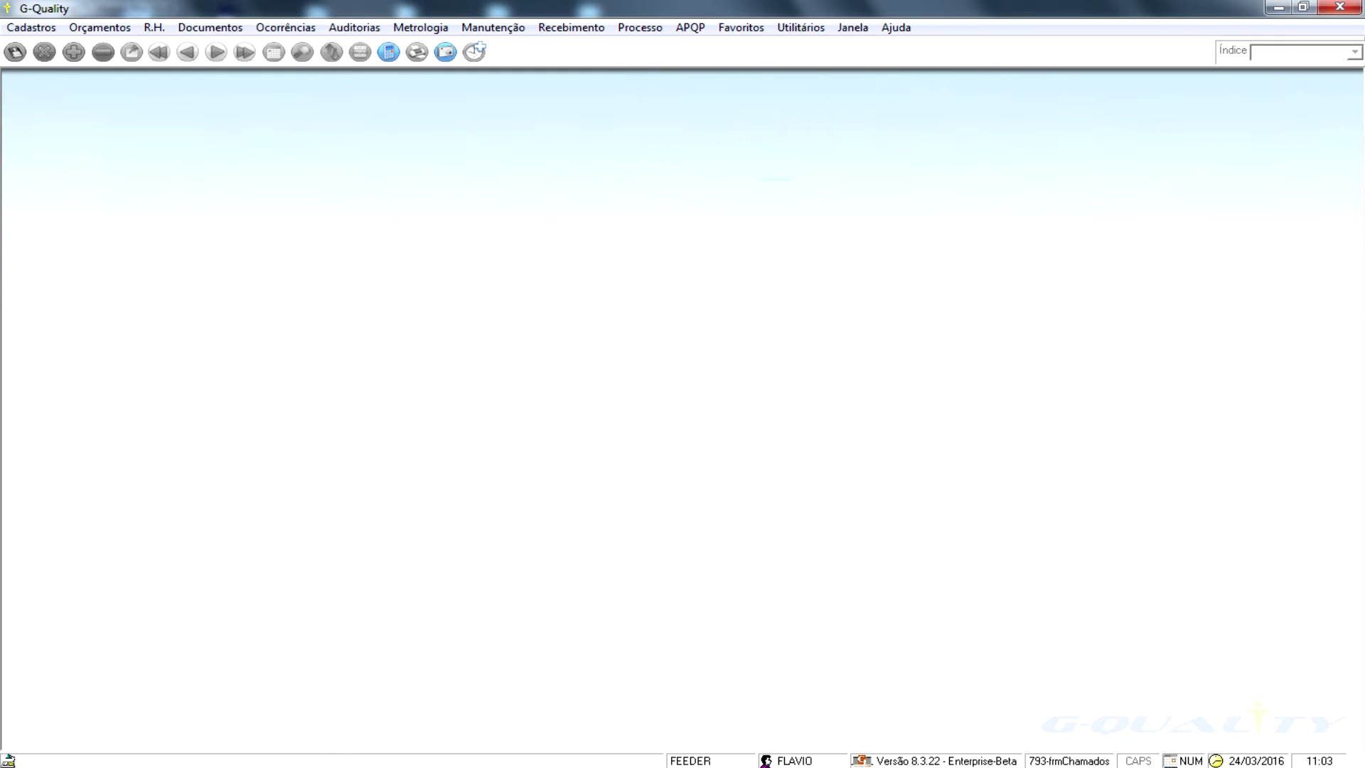
{"action": "key", "text": "alt"}
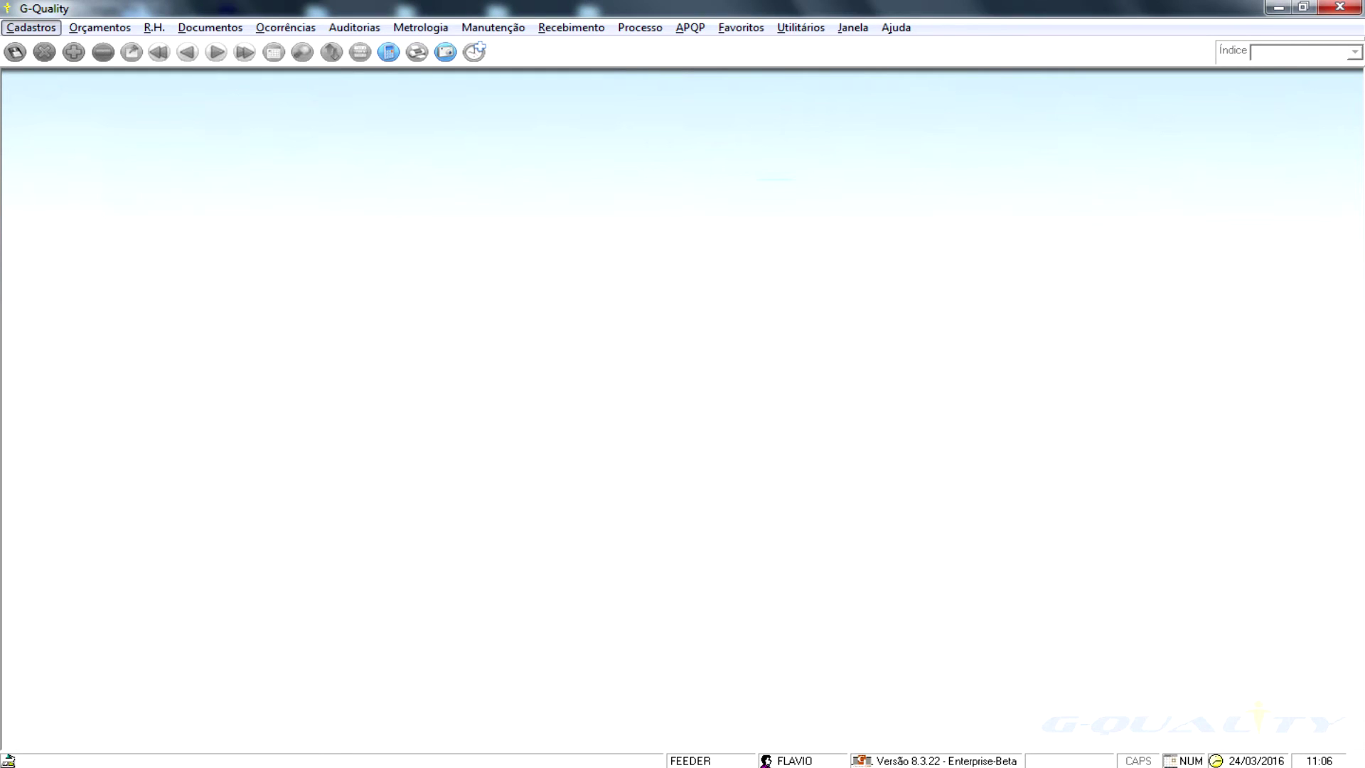
{"action": "key", "text": "r"}
{"action": "key", "text": "r"}
{"action": "key", "text": "Down"}
{"action": "key", "text": "Right"}
{"action": "key", "text": "Right"}
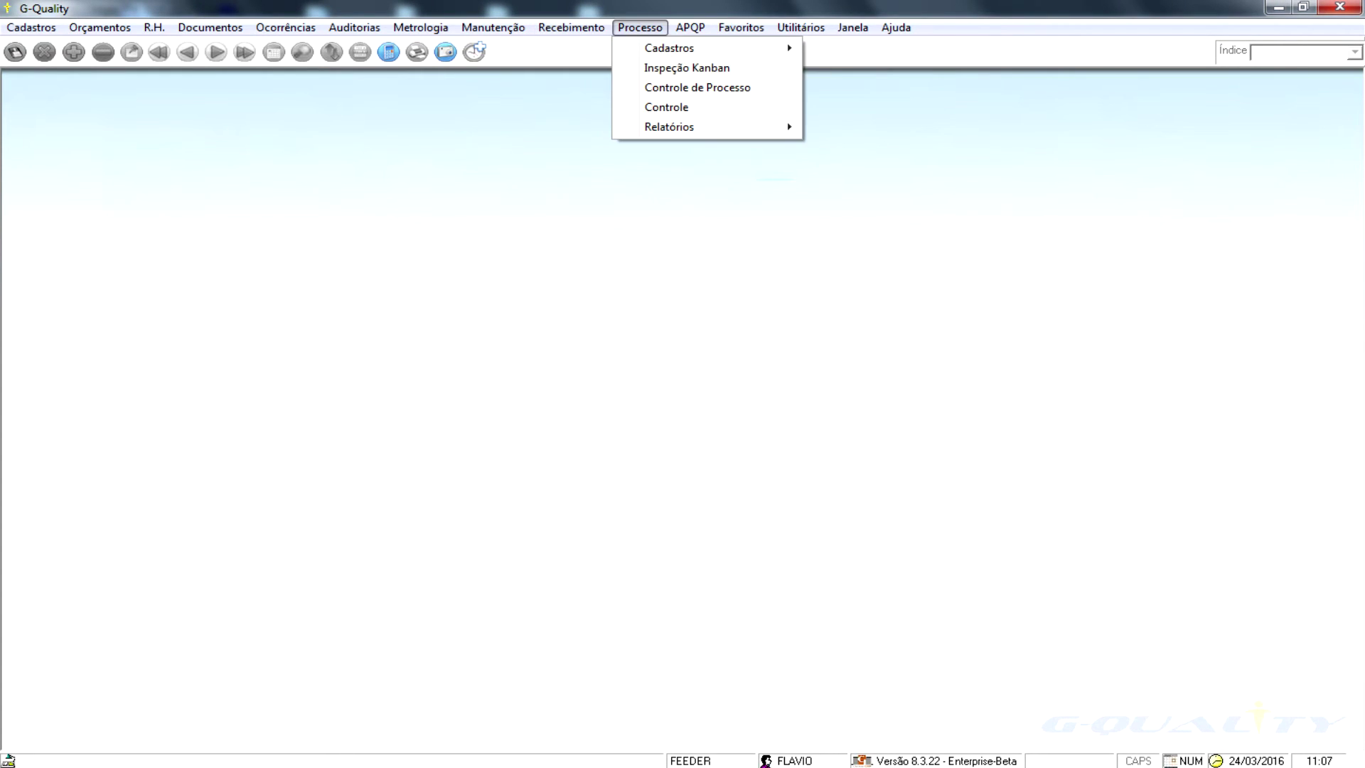
- Open the APQP > PPAP quality planning schedule to view PPAP 9's requirements
{"action": "key", "text": "Right"}
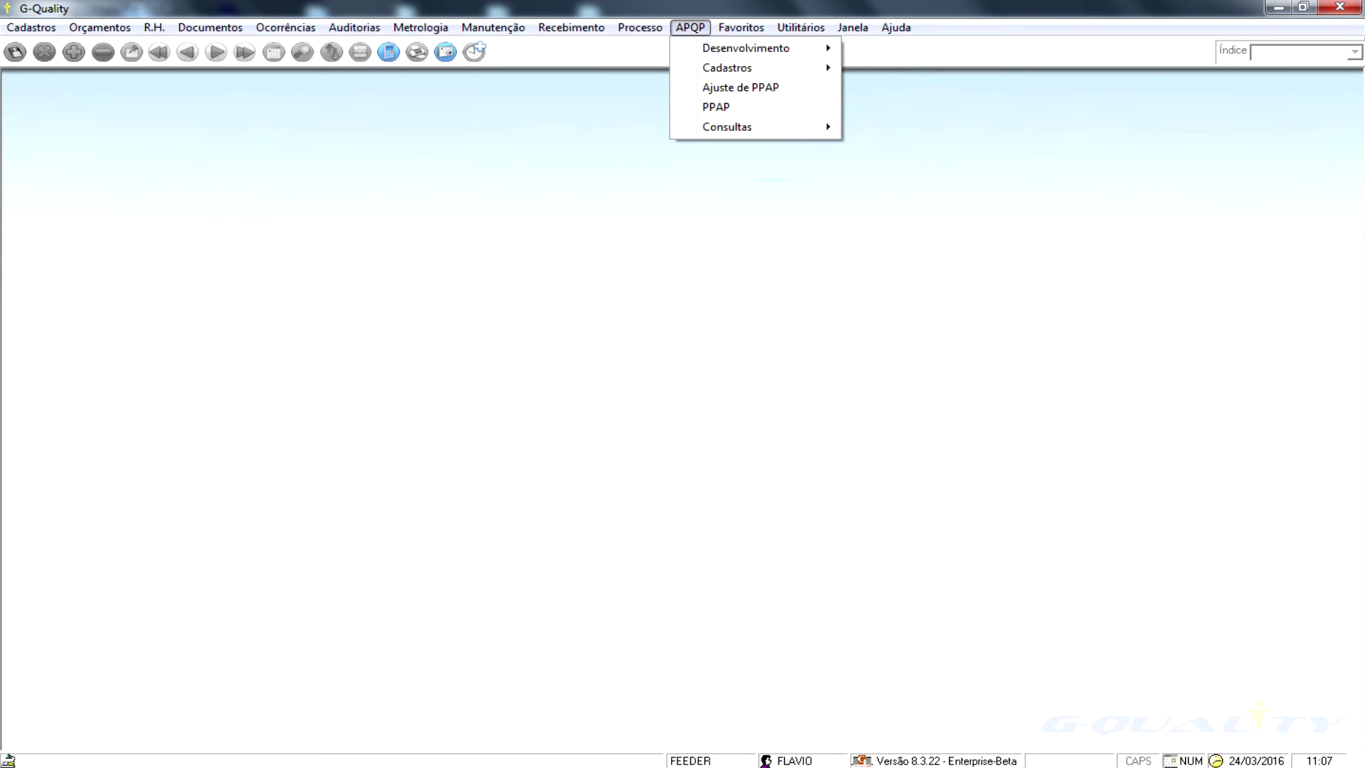
{"action": "key", "text": "Down"}
{"action": "key", "text": "Right"}
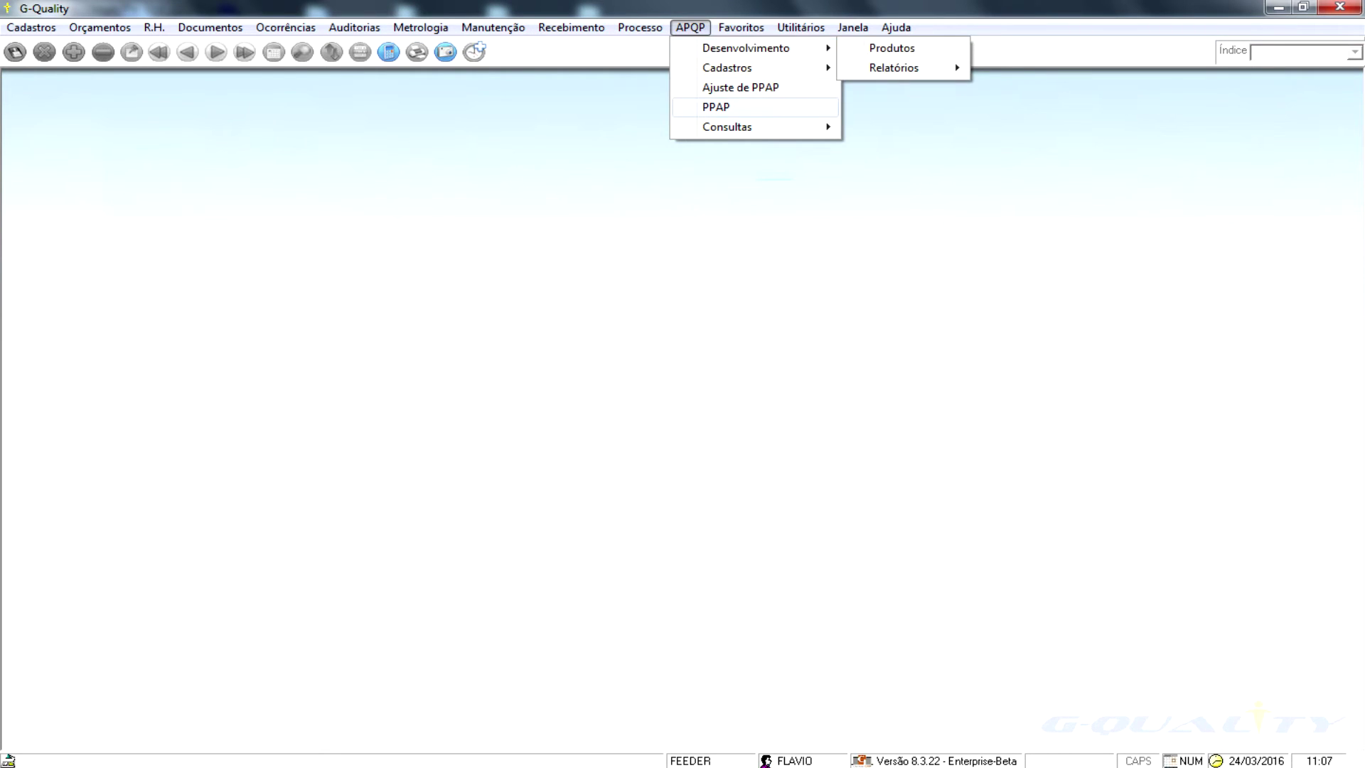
{"action": "key", "text": "Left"}
{"action": "key", "text": "Down"}
{"action": "key", "text": "Down"}
{"action": "key", "text": "Down"}
{"action": "key", "text": "Return"}
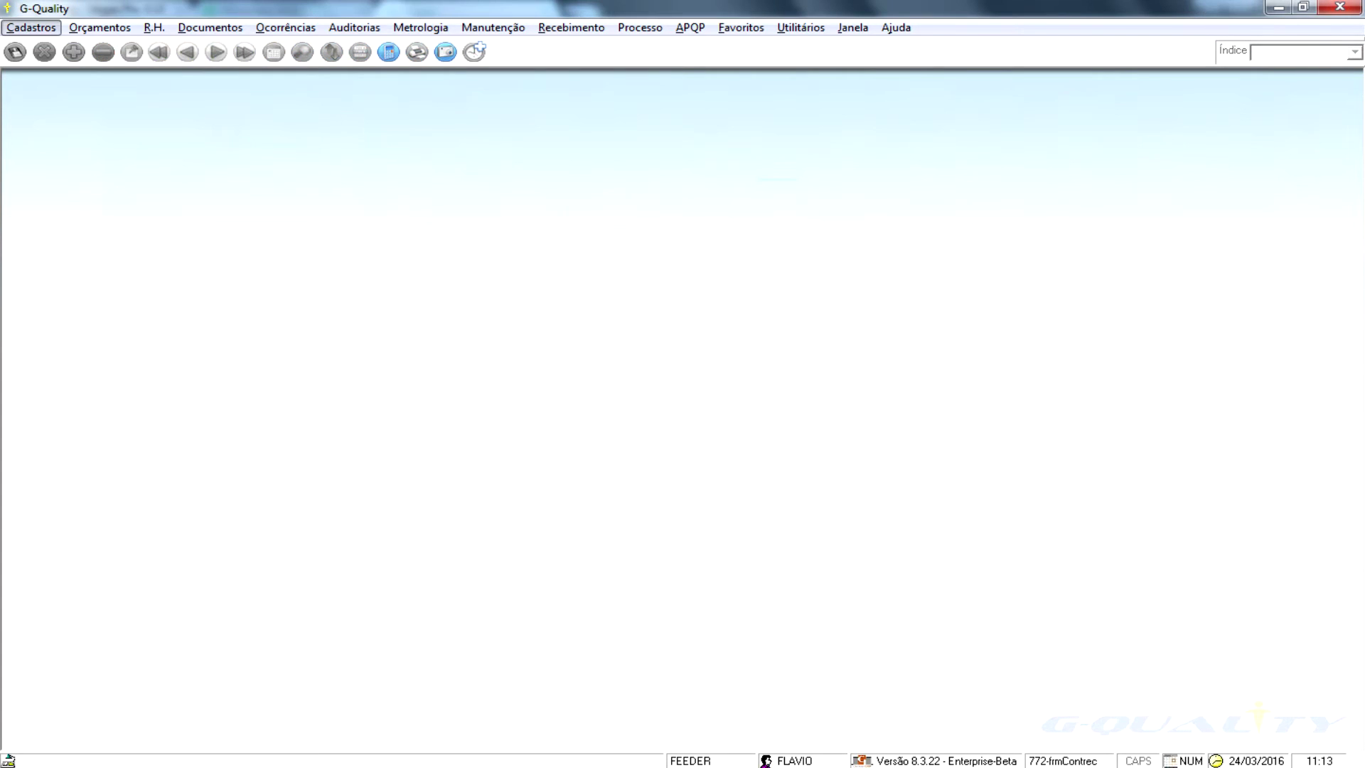
{"action": "left_click", "coordinate": [571, 27]}
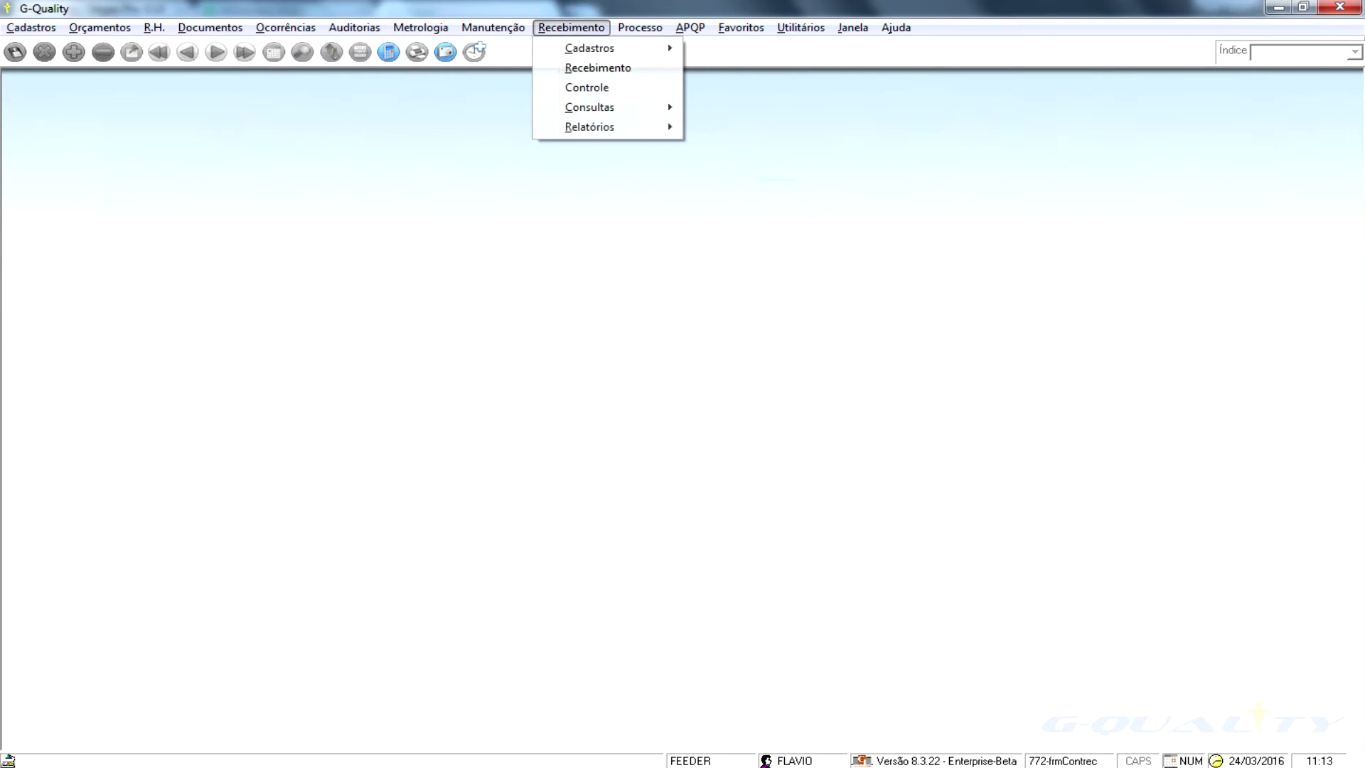
{"action": "left_click", "coordinate": [598, 67]}
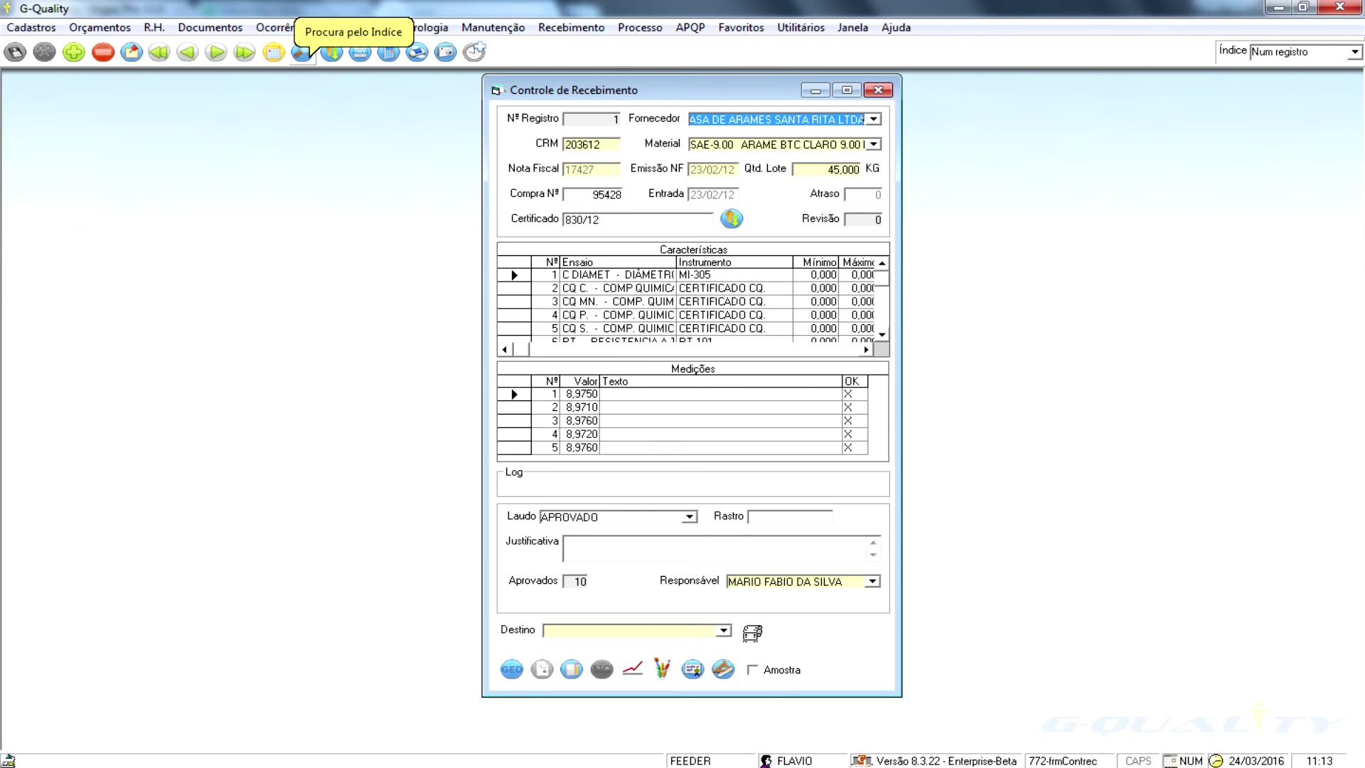
{"action": "key", "text": "Tab"}
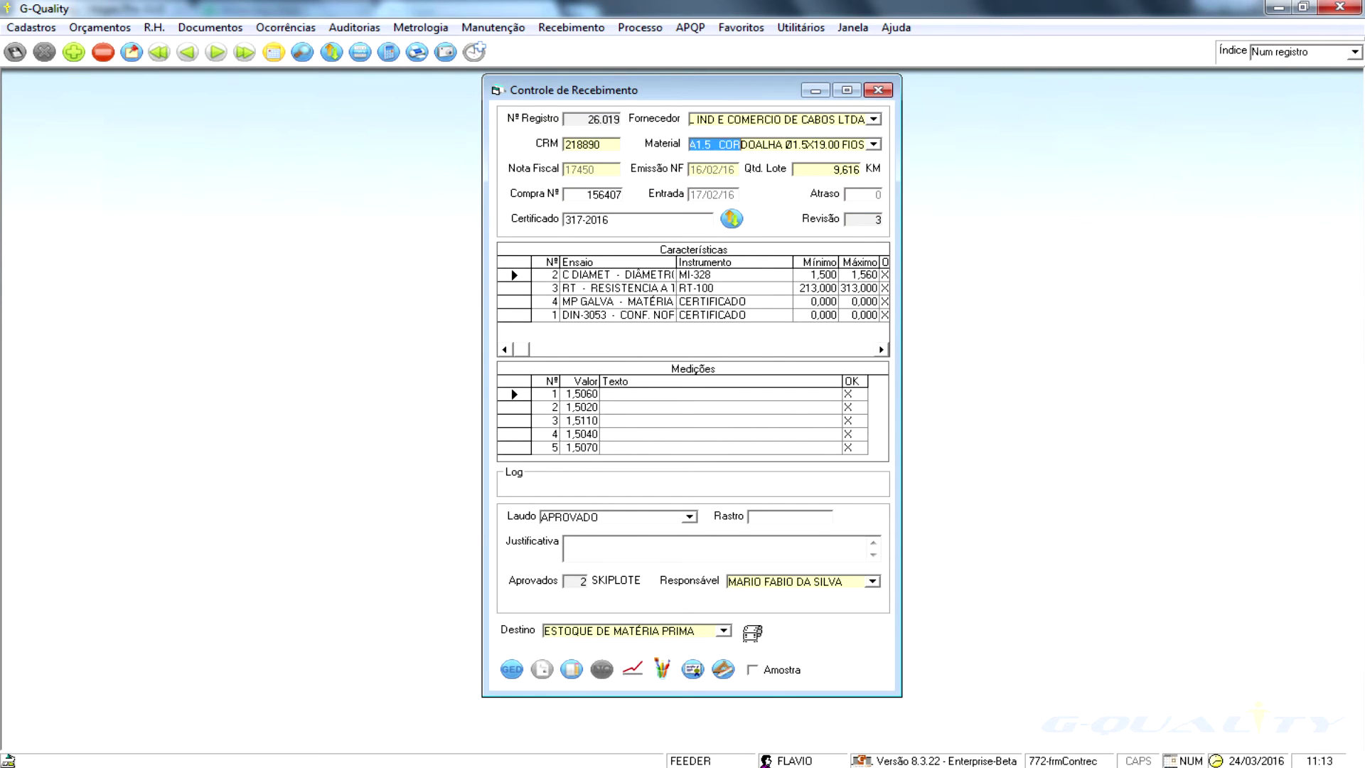
{"action": "left_click_drag", "start_coordinate": [690, 144], "coordinate": [685, 144]}
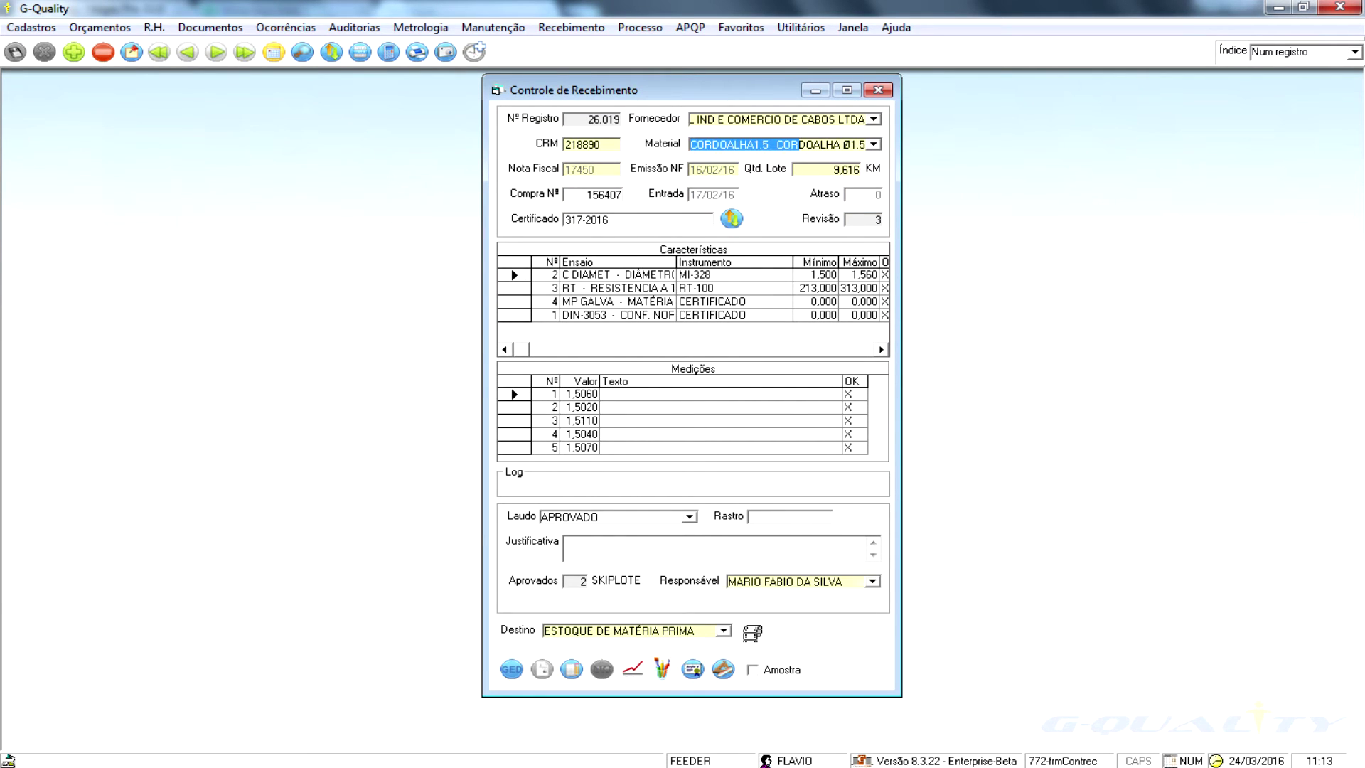
{"action": "left_click", "coordinate": [693, 275]}
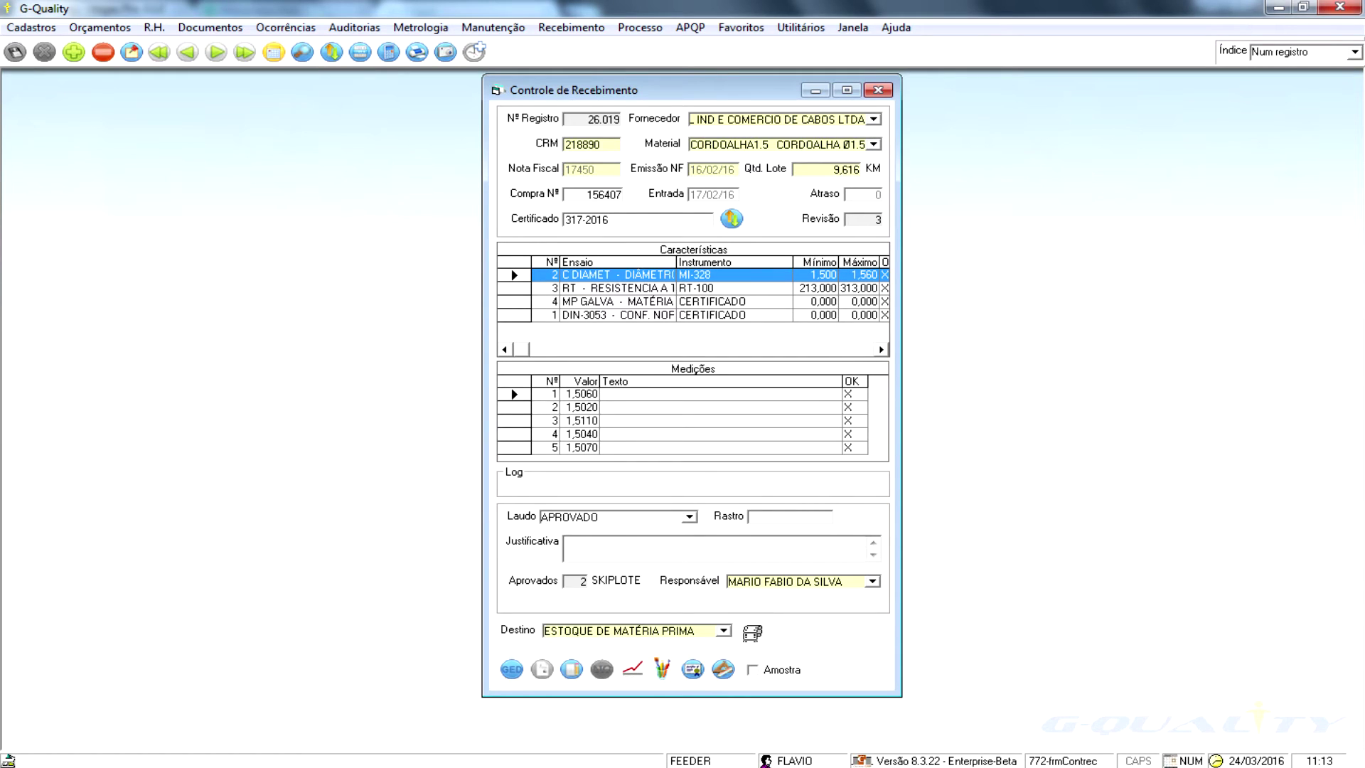
{"action": "left_click", "coordinate": [693, 394]}
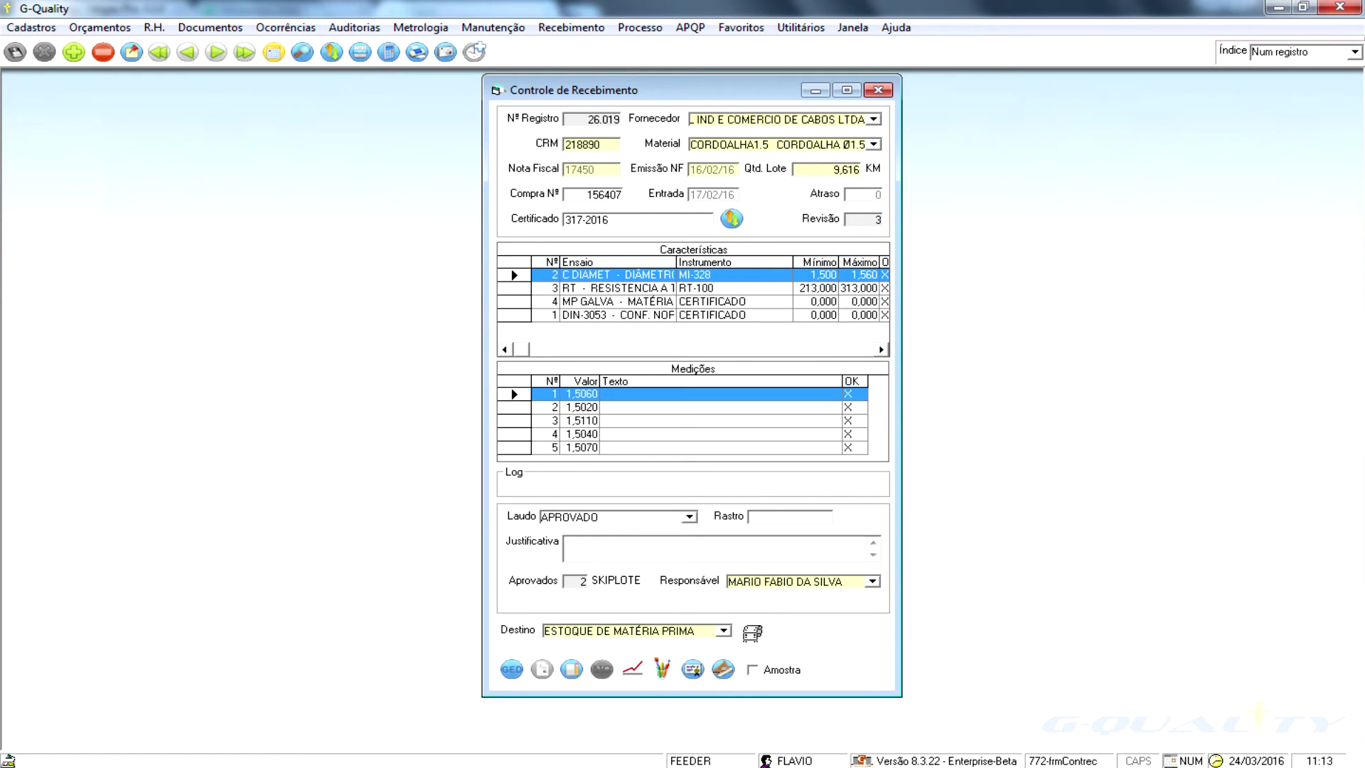
{"action": "left_click", "coordinate": [682, 394]}
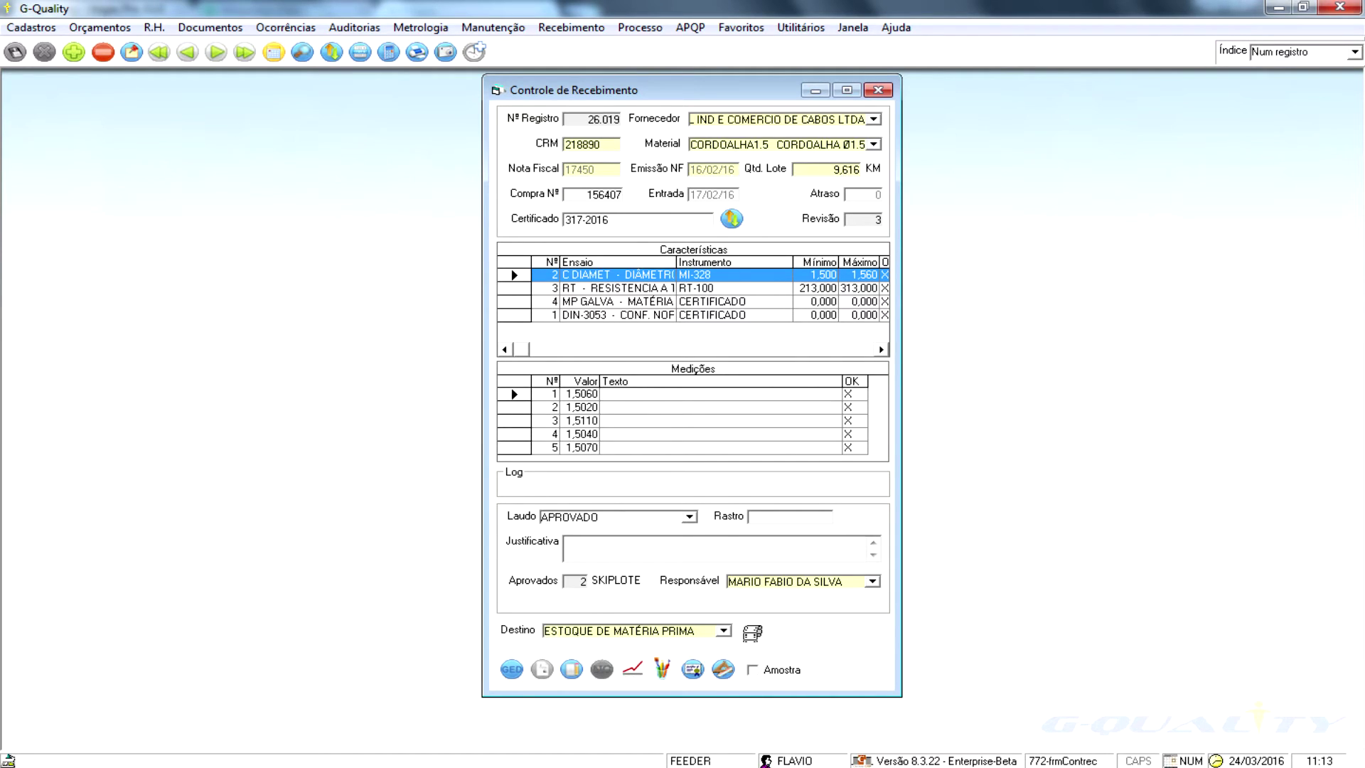
- Browse other characteristics' measurements, then close the CORDOALHA lot's APROVADO label preview
{"action": "left_click", "coordinate": [616, 287]}
{"action": "left_click", "coordinate": [616, 288]}
{"action": "left_click", "coordinate": [608, 262]}
{"action": "left_click", "coordinate": [610, 274]}
{"action": "left_click", "coordinate": [609, 275]}
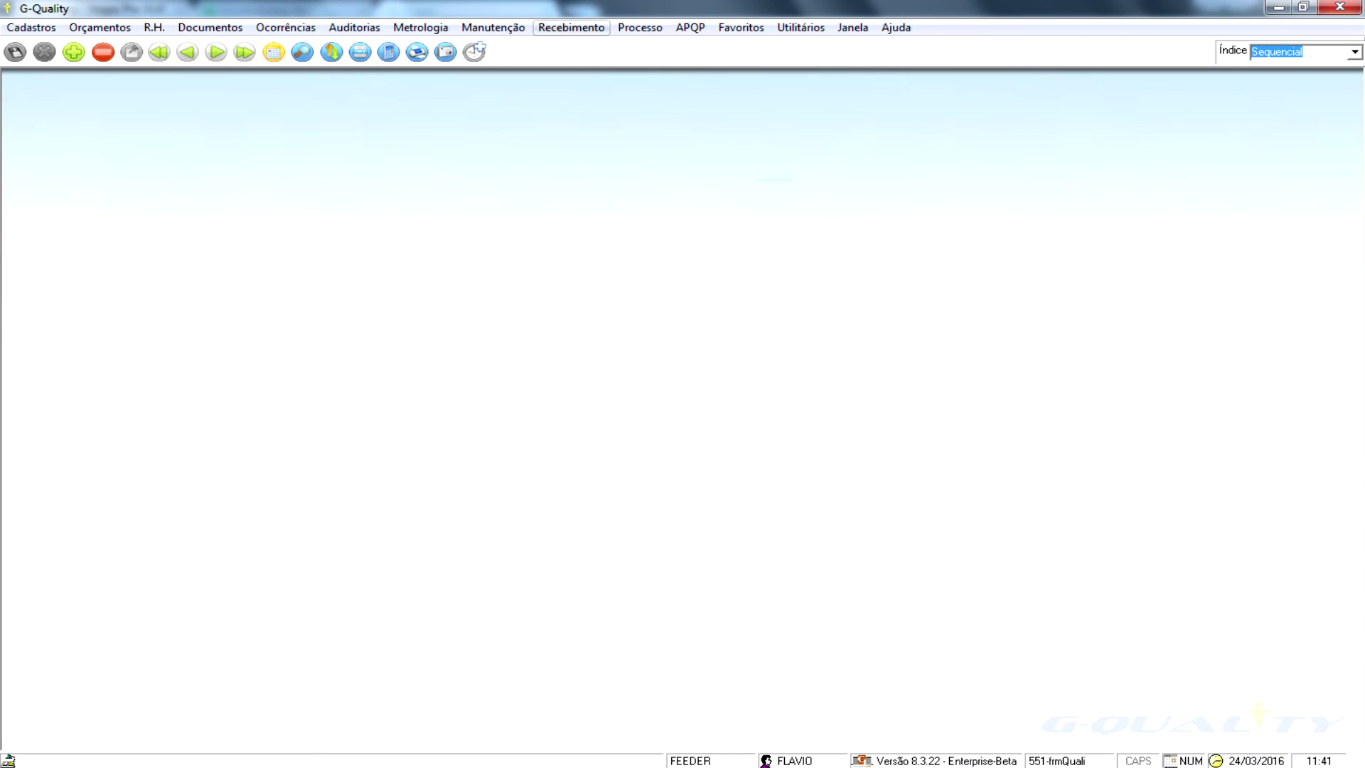
{"action": "left_click", "coordinate": [571, 28]}
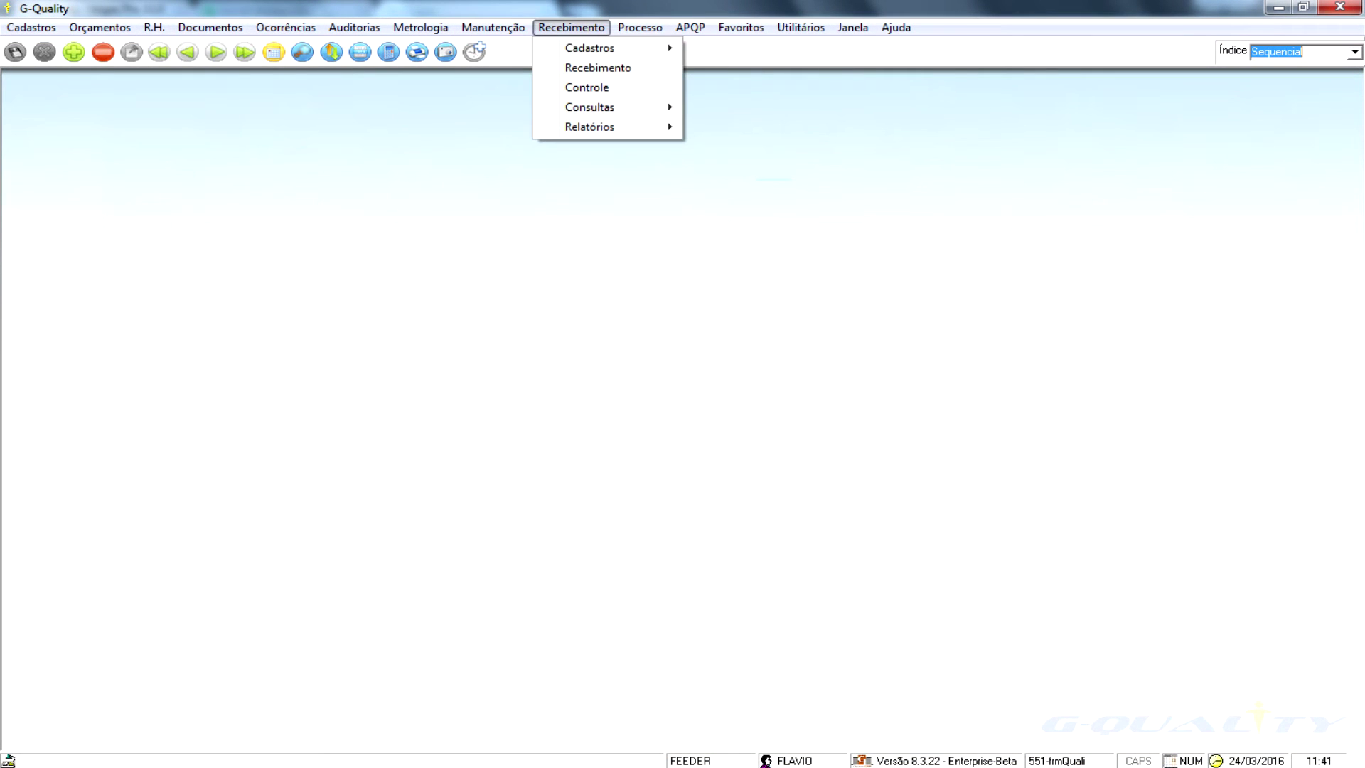
- Open Qualificação do Material, look up record 5593, and cancel the accidental edit
{"action": "mouse_move", "coordinate": [589, 49]}
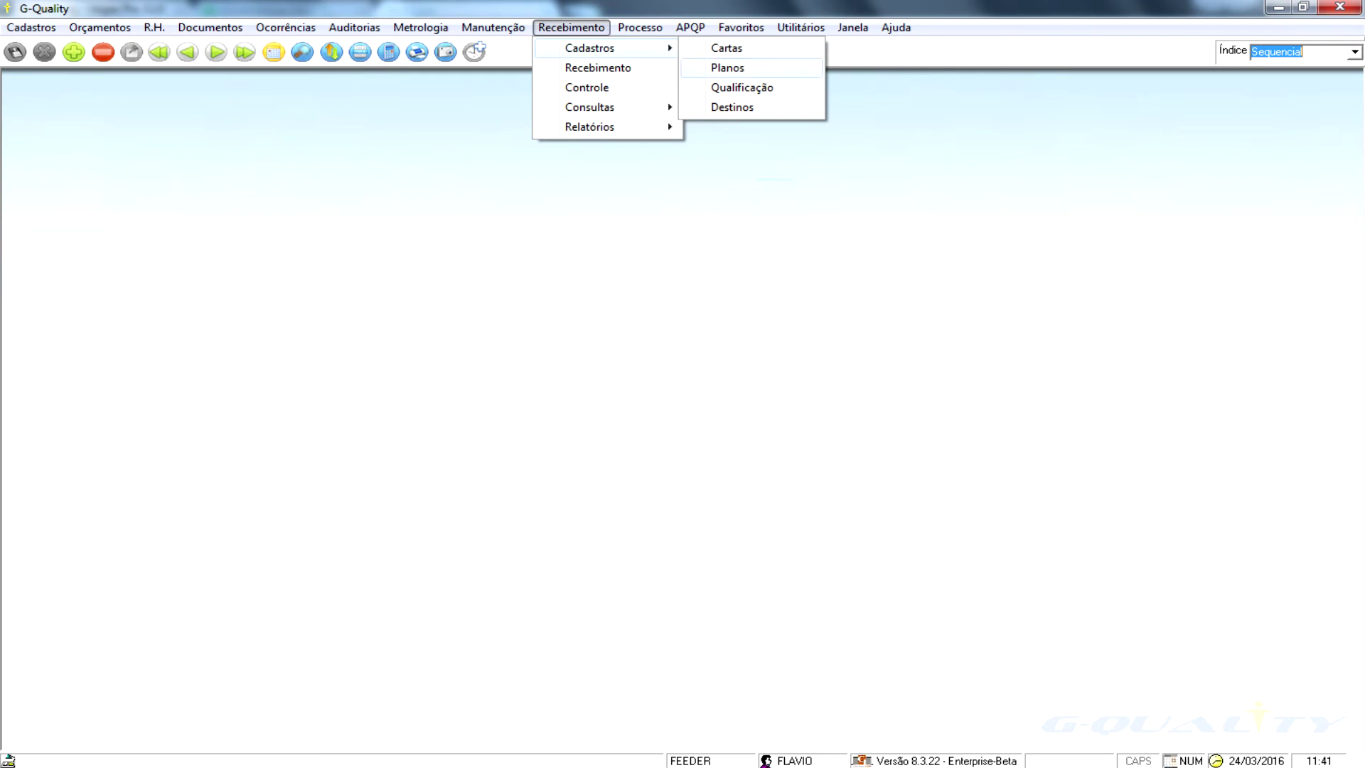
{"action": "left_click", "coordinate": [741, 88]}
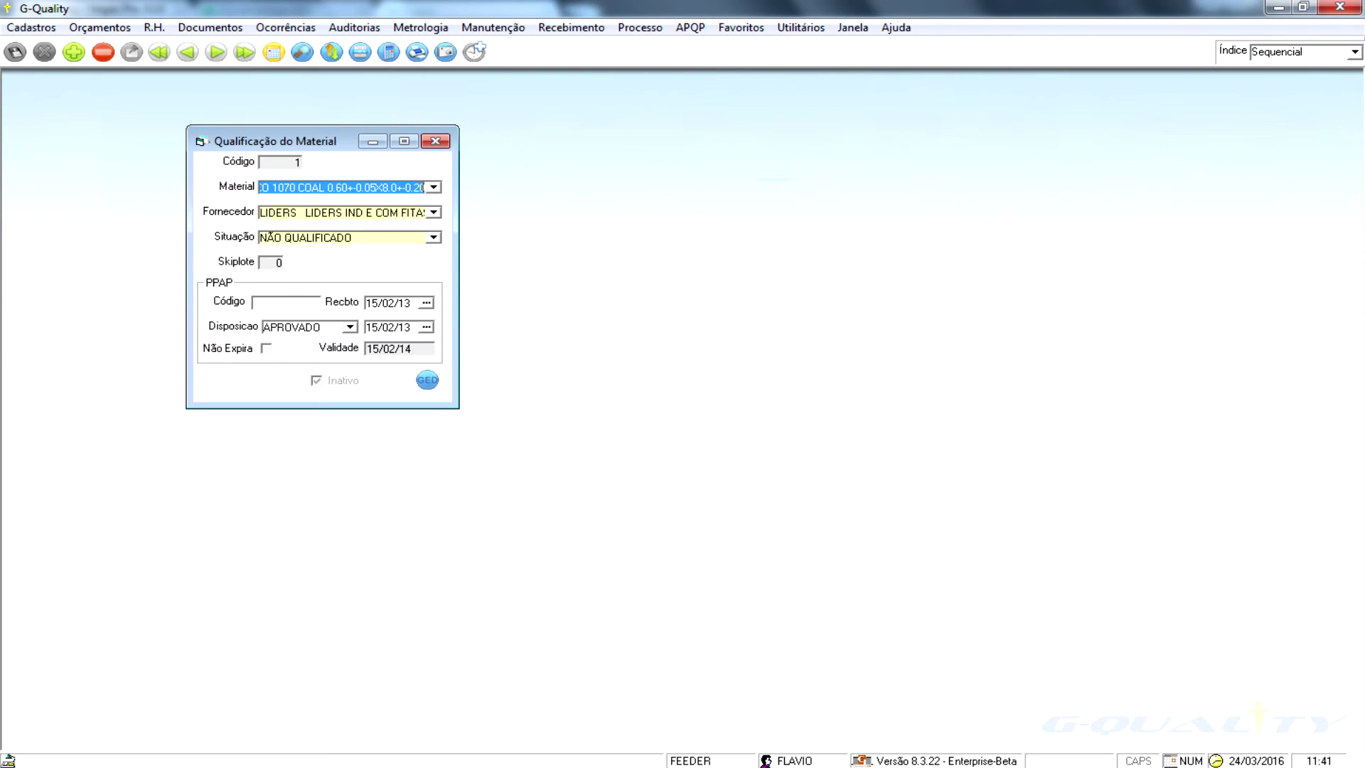
{"action": "left_click", "coordinate": [303, 52]}
{"action": "type", "text": "5593"}
{"action": "key", "text": "Return"}
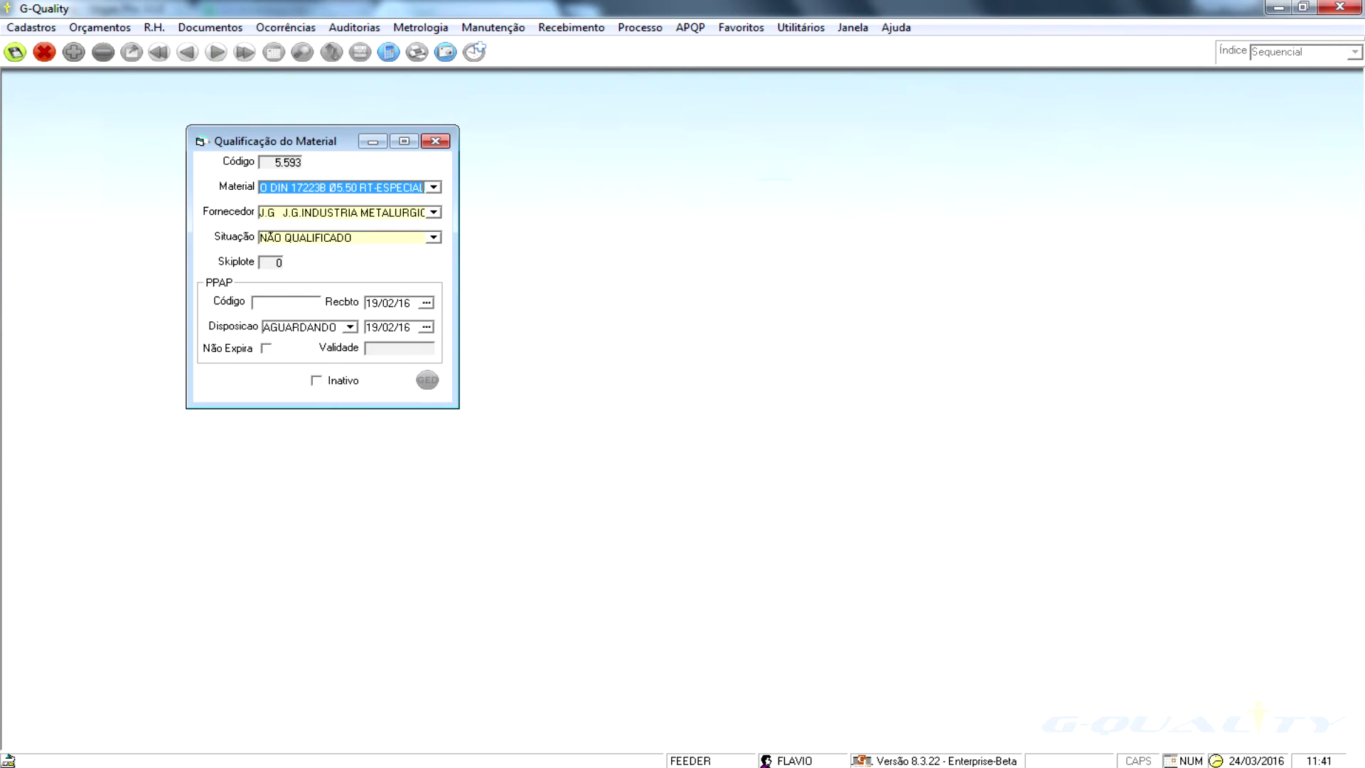
{"action": "left_click", "coordinate": [346, 187]}
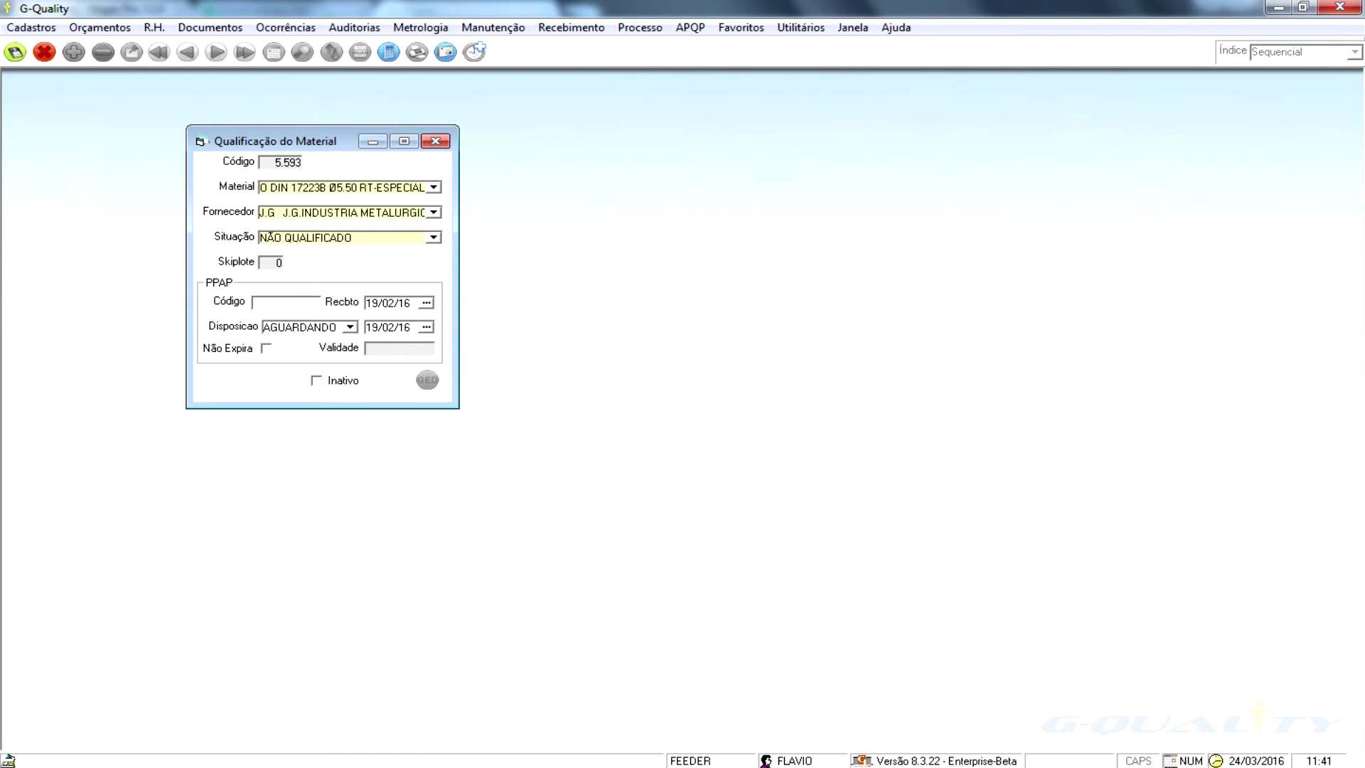
{"action": "left_click", "coordinate": [44, 52]}
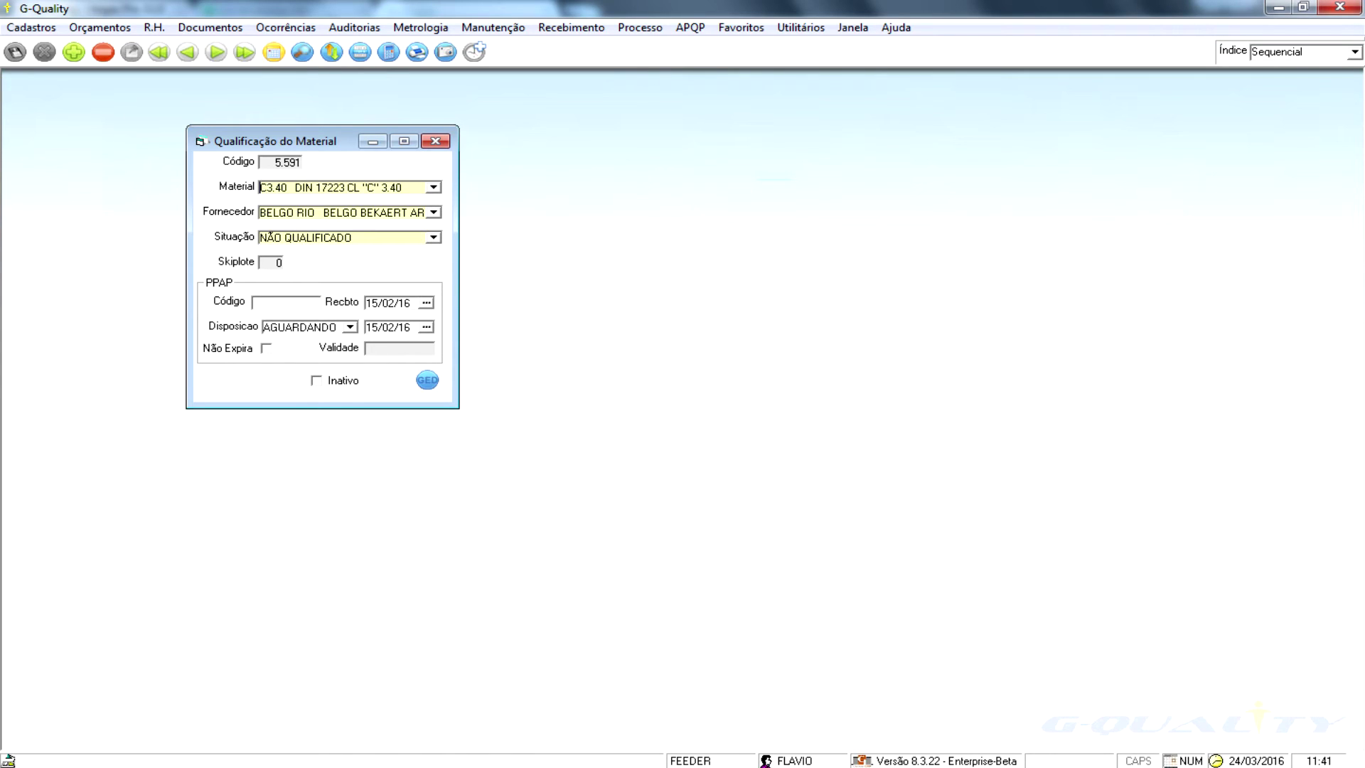
- Page back to record 5.586 (TUBO CROMADO, ASSEGURADO) and close the qualification window
{"action": "key", "text": "Page_Up"}
{"action": "key", "text": "Page_Up"}
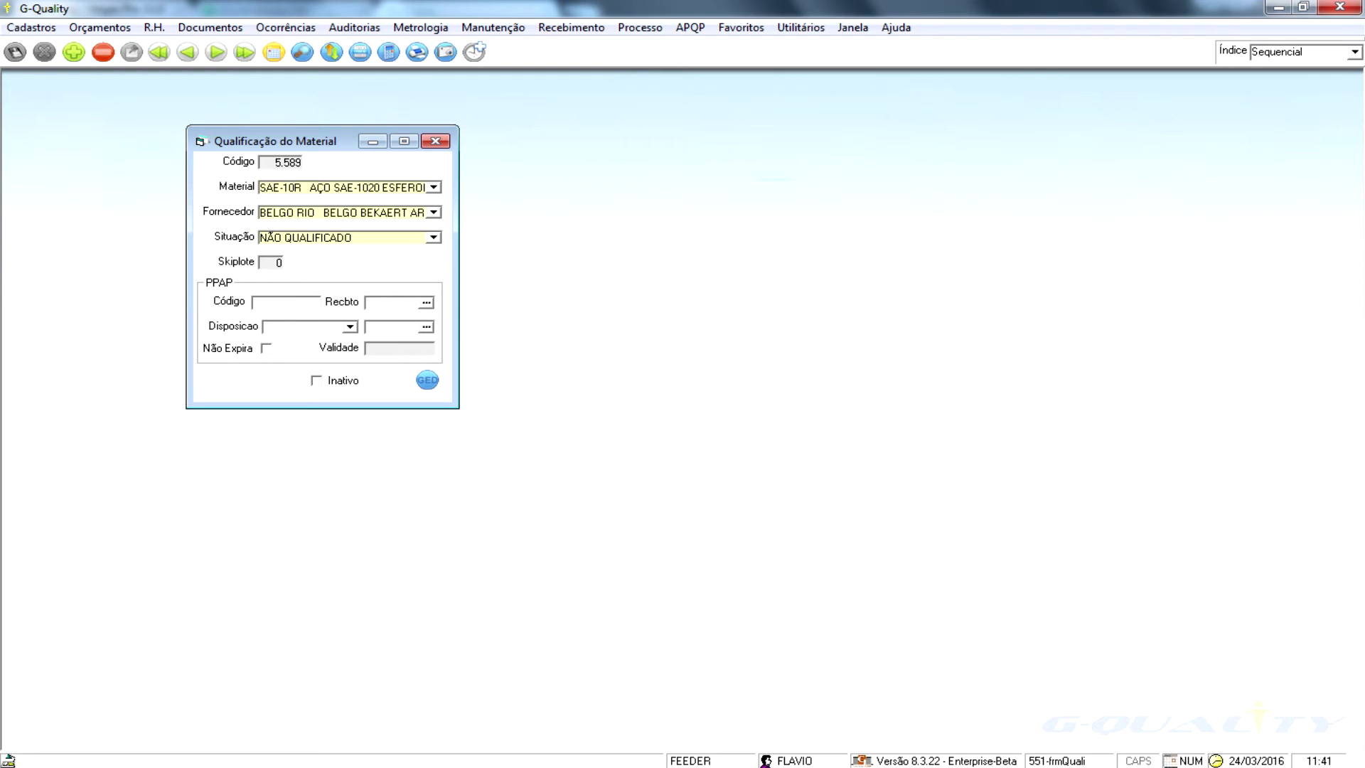
{"action": "key", "text": "Page_Up"}
{"action": "key", "text": "Page_Up"}
{"action": "key", "text": "Page_Up"}
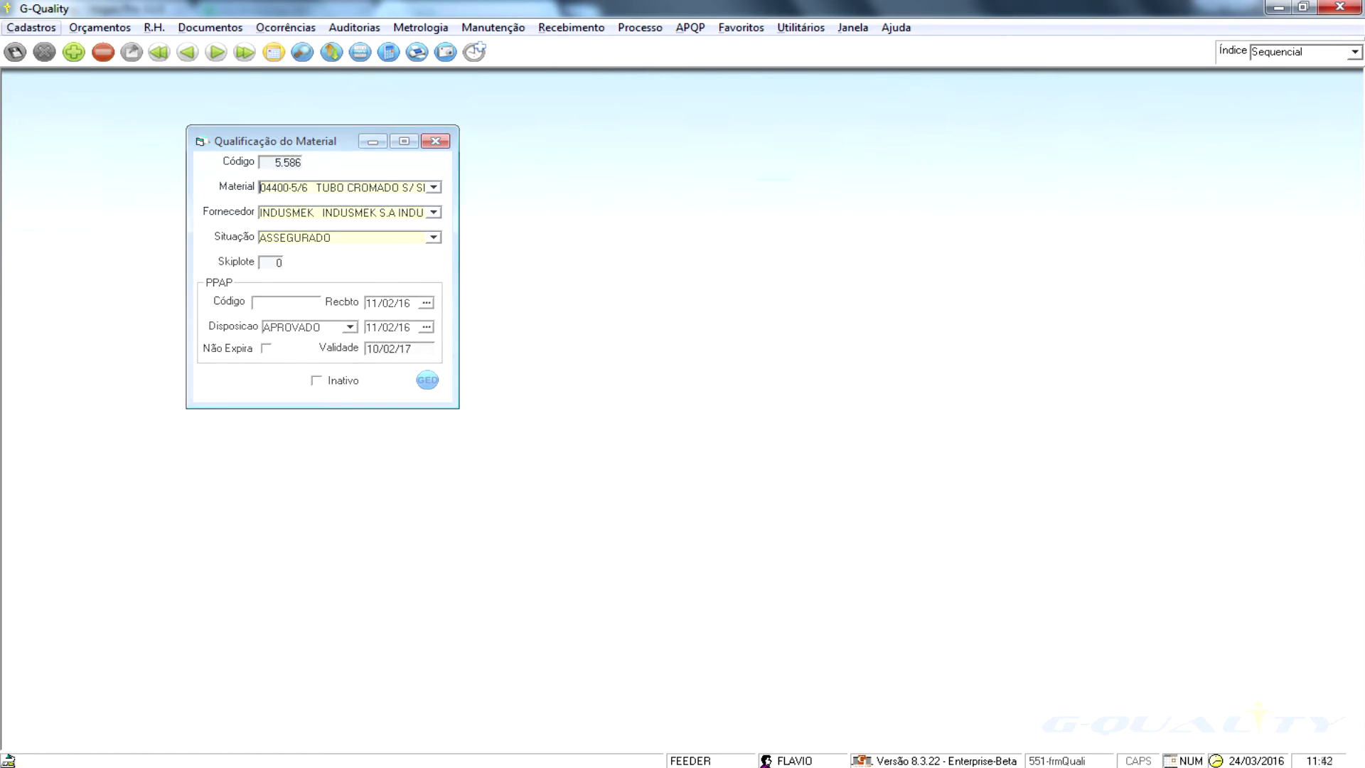
{"action": "key", "text": "alt"}
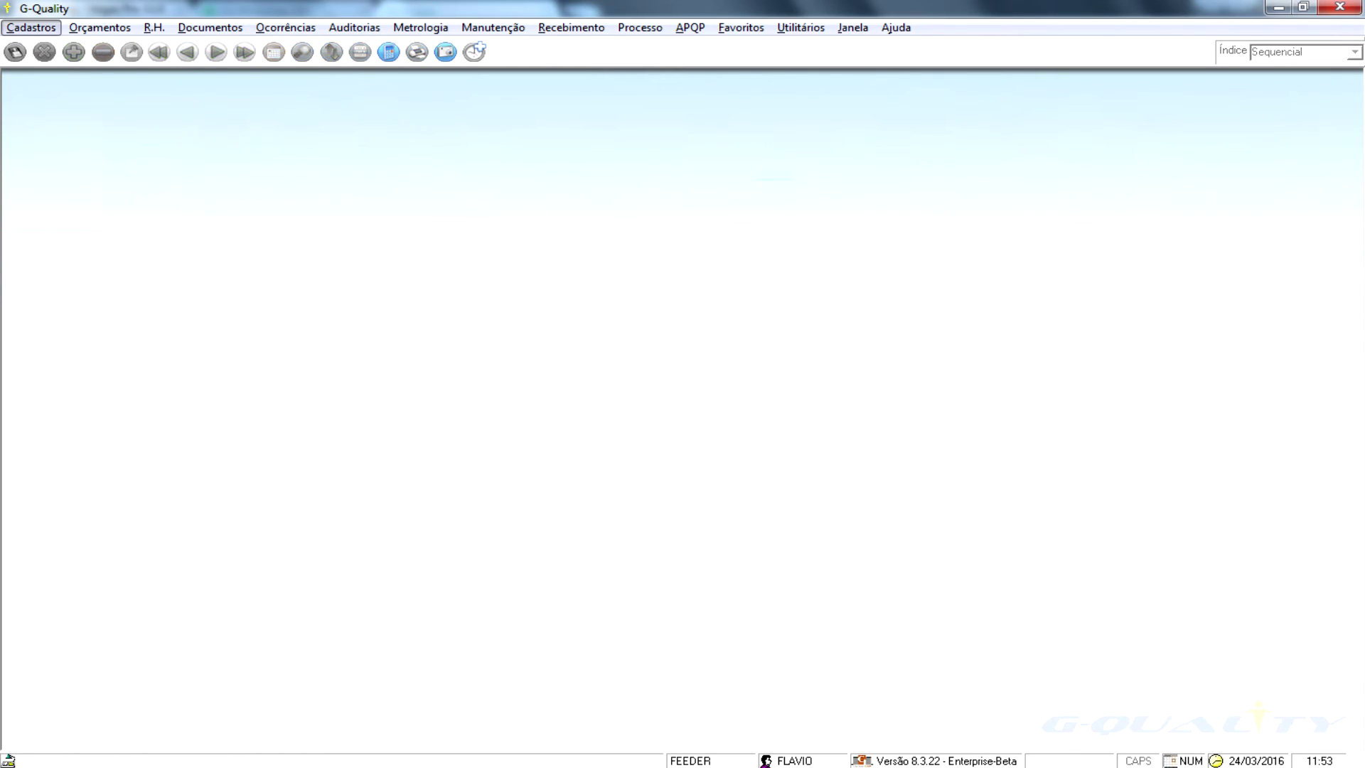
{"action": "key", "text": "Right"}
{"action": "key", "text": "Right"}
{"action": "key", "text": "Right"}
{"action": "key", "text": "Right"}
{"action": "key", "text": "Right"}
{"action": "key", "text": "Right"}
{"action": "key", "text": "Right"}
{"action": "key", "text": "Right"}
{"action": "key", "text": "Down"}
{"action": "key", "text": "Down"}
{"action": "key", "text": "Down"}
{"action": "key", "text": "Down"}
{"action": "key", "text": "Down"}
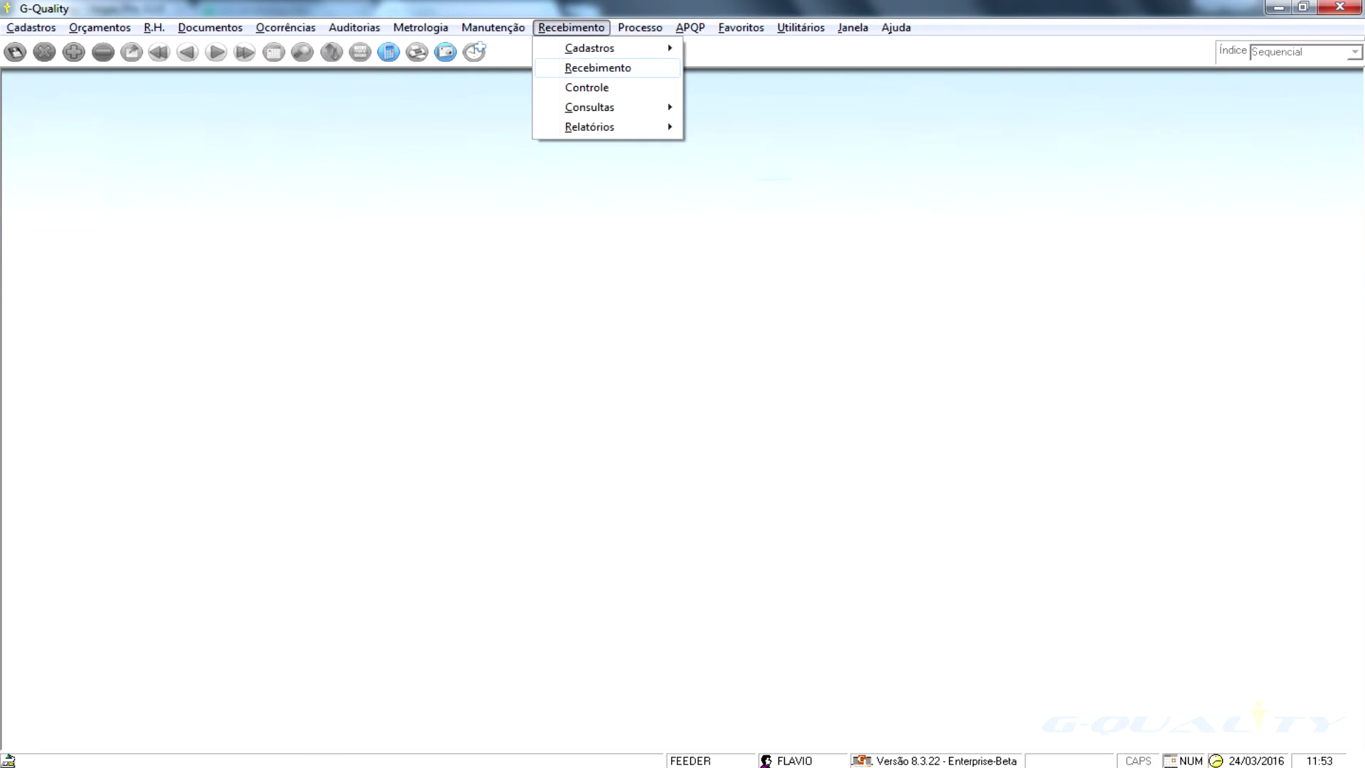
- Calculate J.G's IQF for 12/15 to 02/16, averaging 85,13, and open the dez/15 details
{"action": "key", "text": "Right"}
{"action": "key", "text": "Down"}
{"action": "key", "text": "Down"}
{"action": "key", "text": "Down"}
{"action": "key", "text": "Down"}
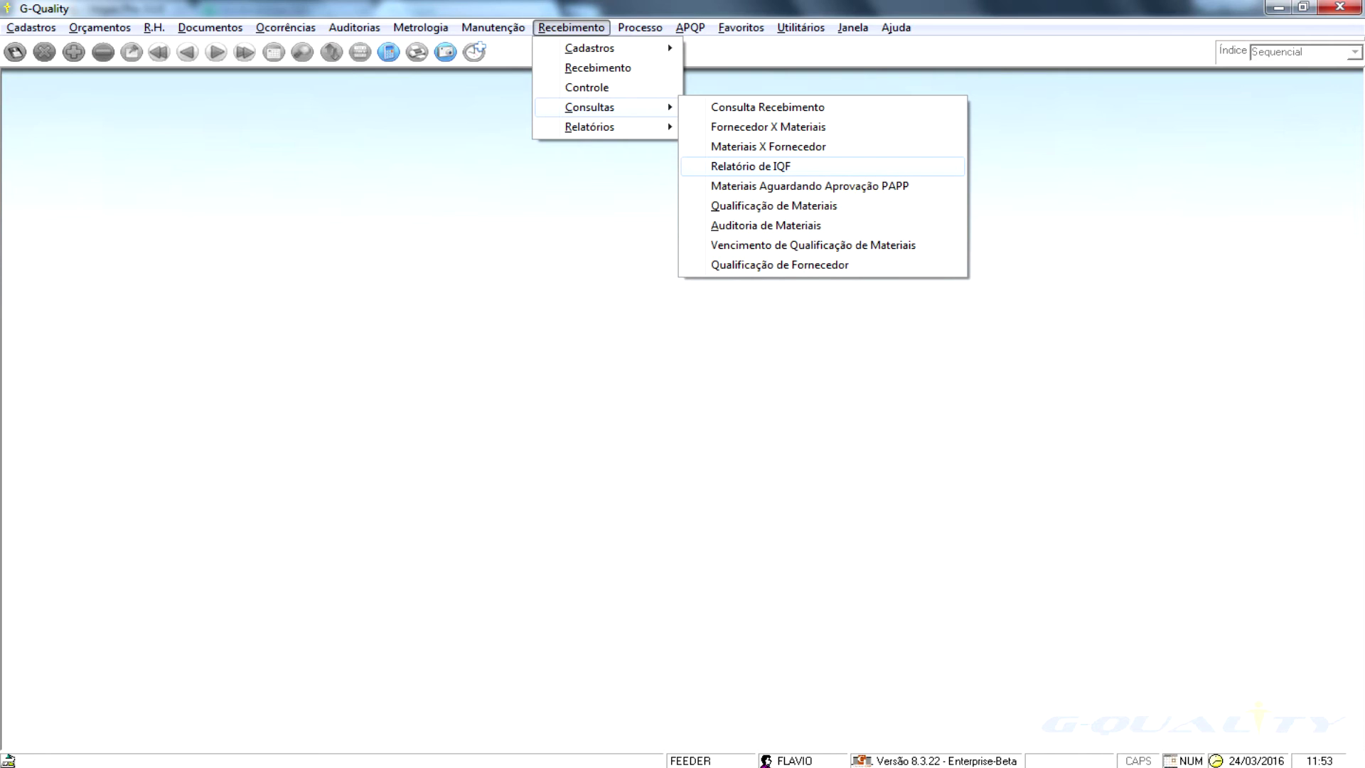
{"action": "key", "text": "Return"}
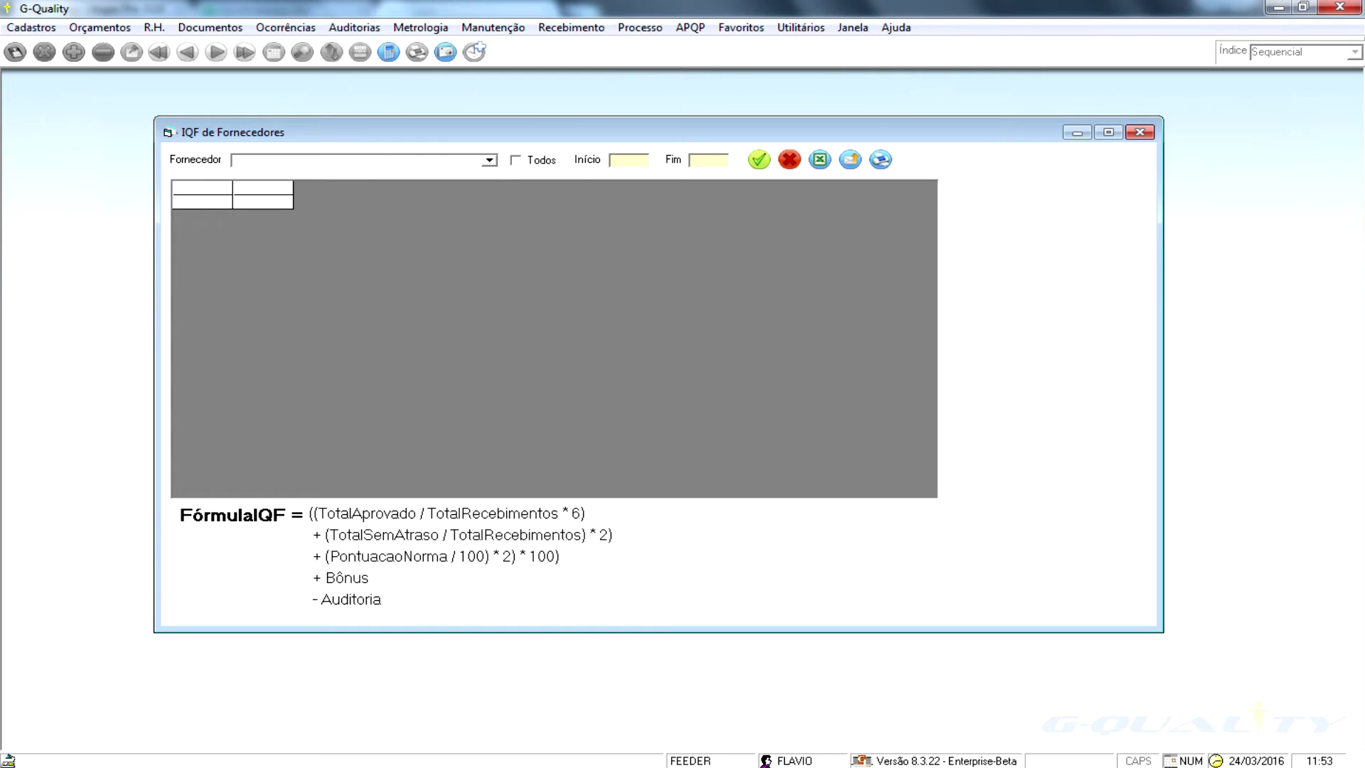
{"action": "key", "text": "Down"}
{"action": "left_click", "coordinate": [628, 160]}
{"action": "type", "text": "12/15"}
{"action": "type", "text": "02/16"}
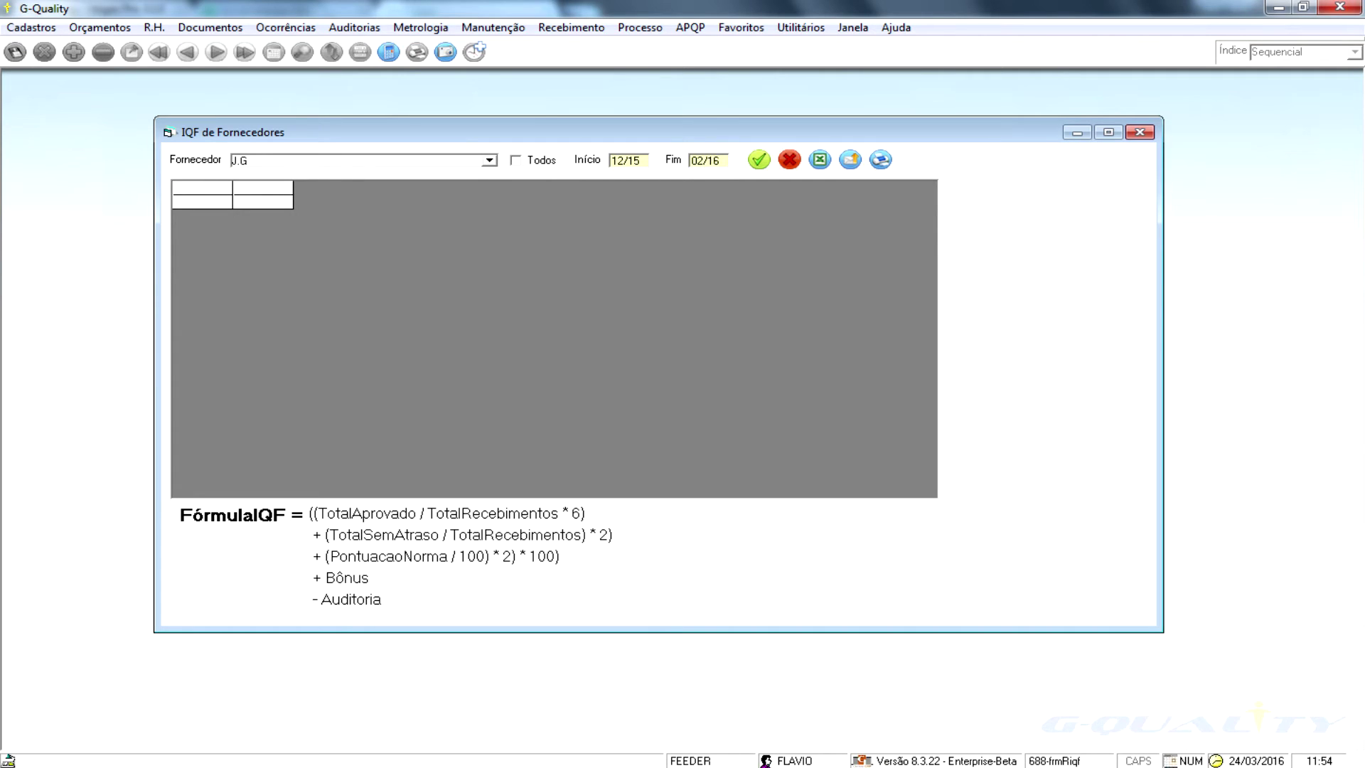
{"action": "left_click", "coordinate": [759, 159]}
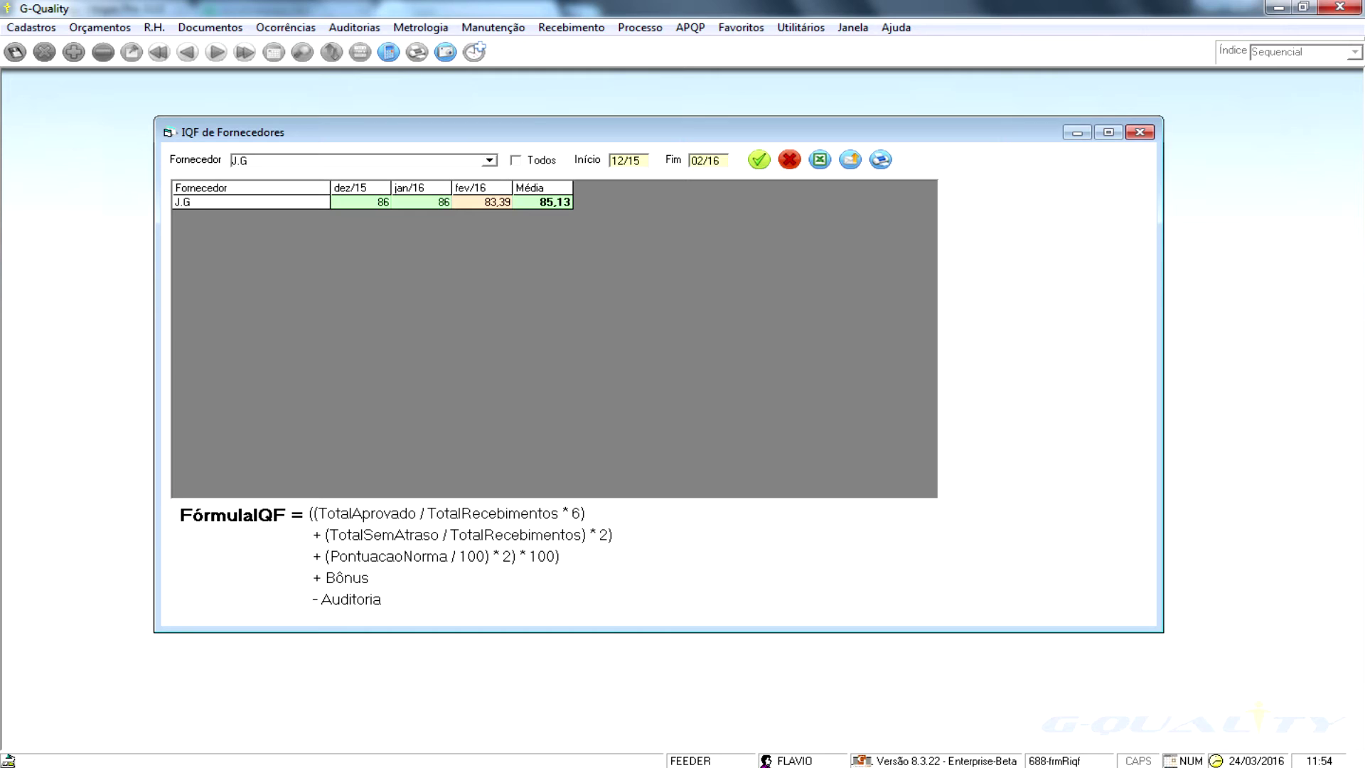
{"action": "double_click", "coordinate": [361, 202]}
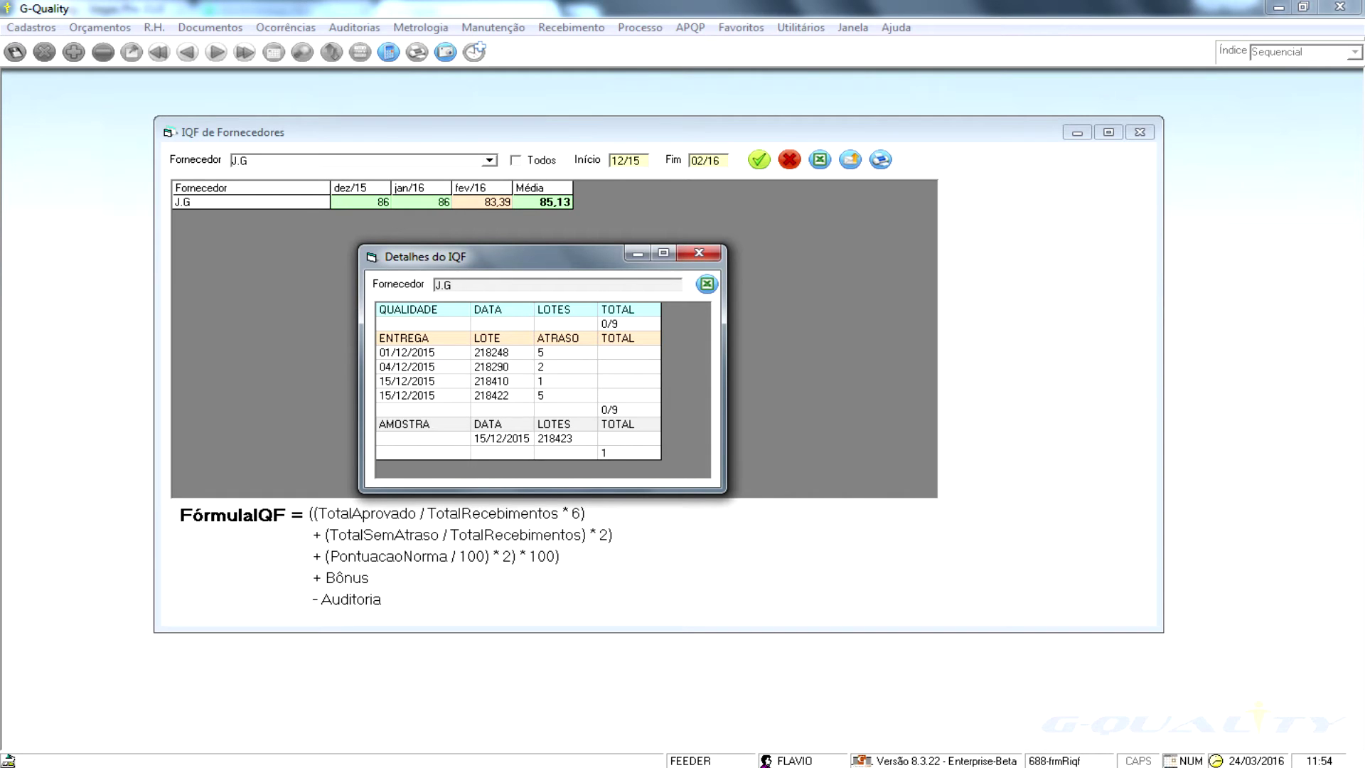
- Move the Detalhes do IQF window aside and close it
{"action": "left_click_drag", "start_coordinate": [523, 258], "coordinate": [471, 400]}
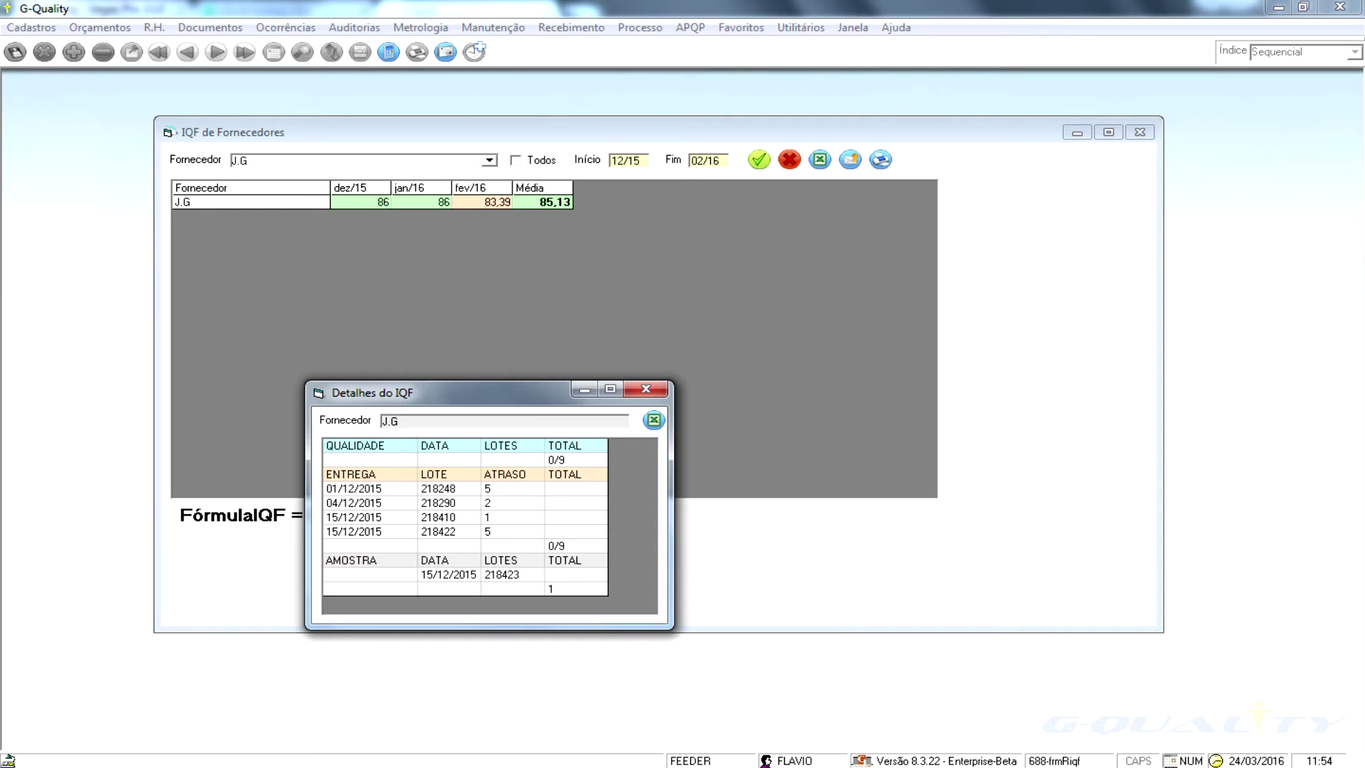
{"action": "left_click", "coordinate": [645, 388]}
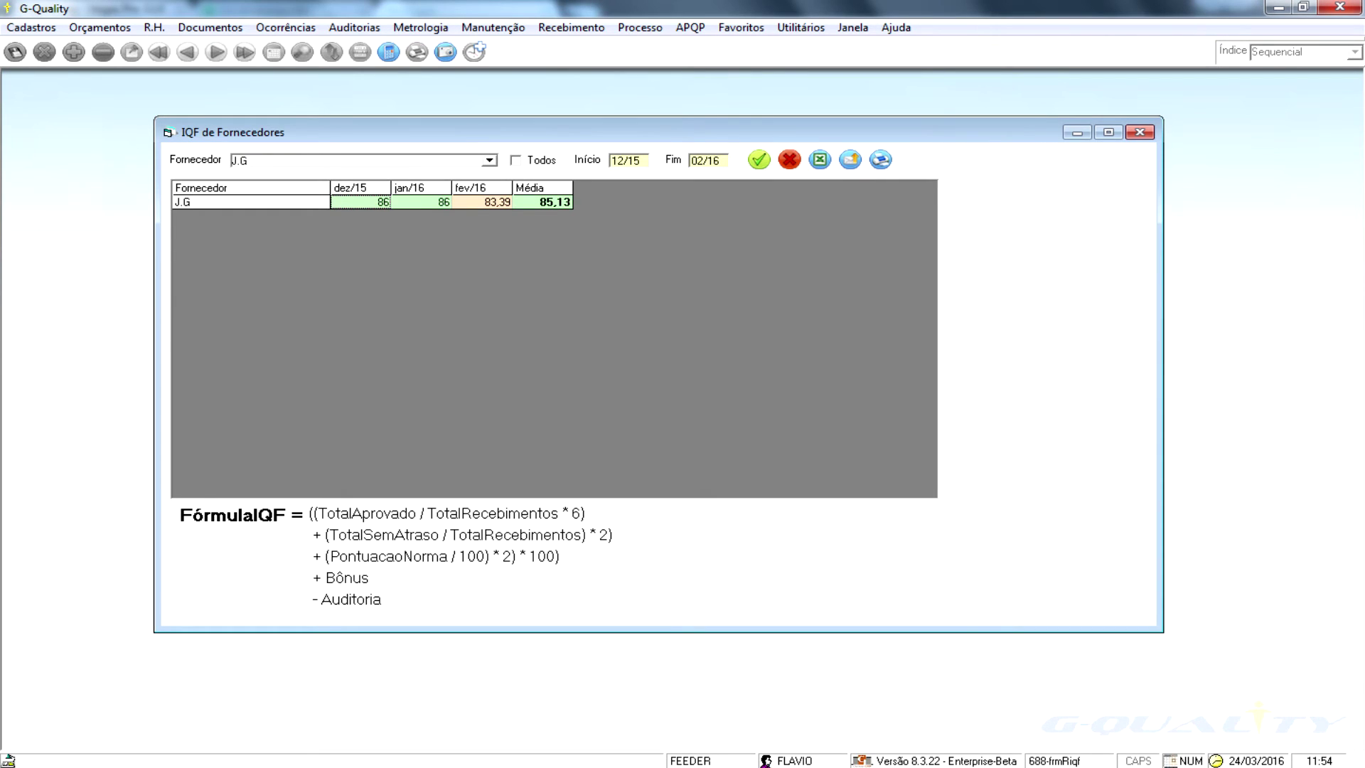
- Include all suppliers, e-mail the IQF, and generate J.G's dez/15–fev/16 evaluation chart report
{"action": "left_click", "coordinate": [516, 161]}
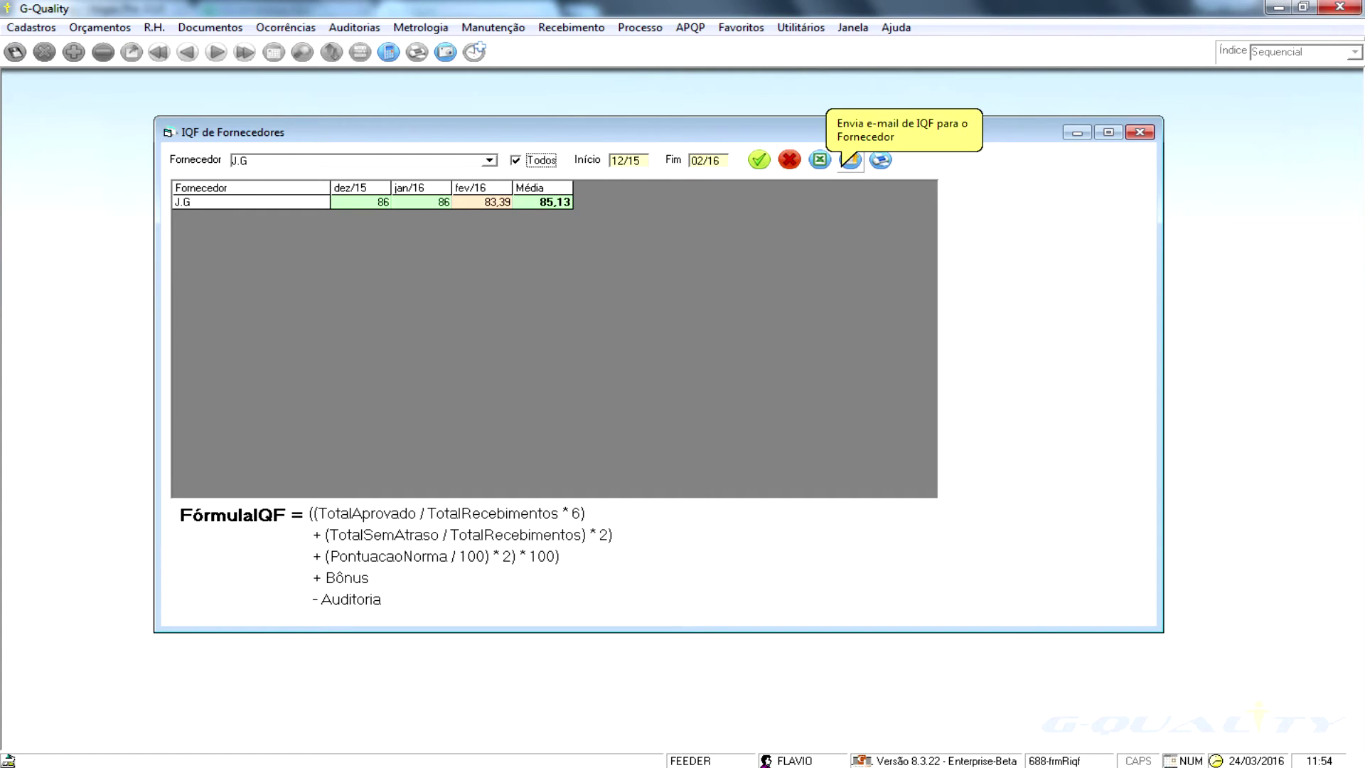
{"action": "left_click", "coordinate": [847, 162]}
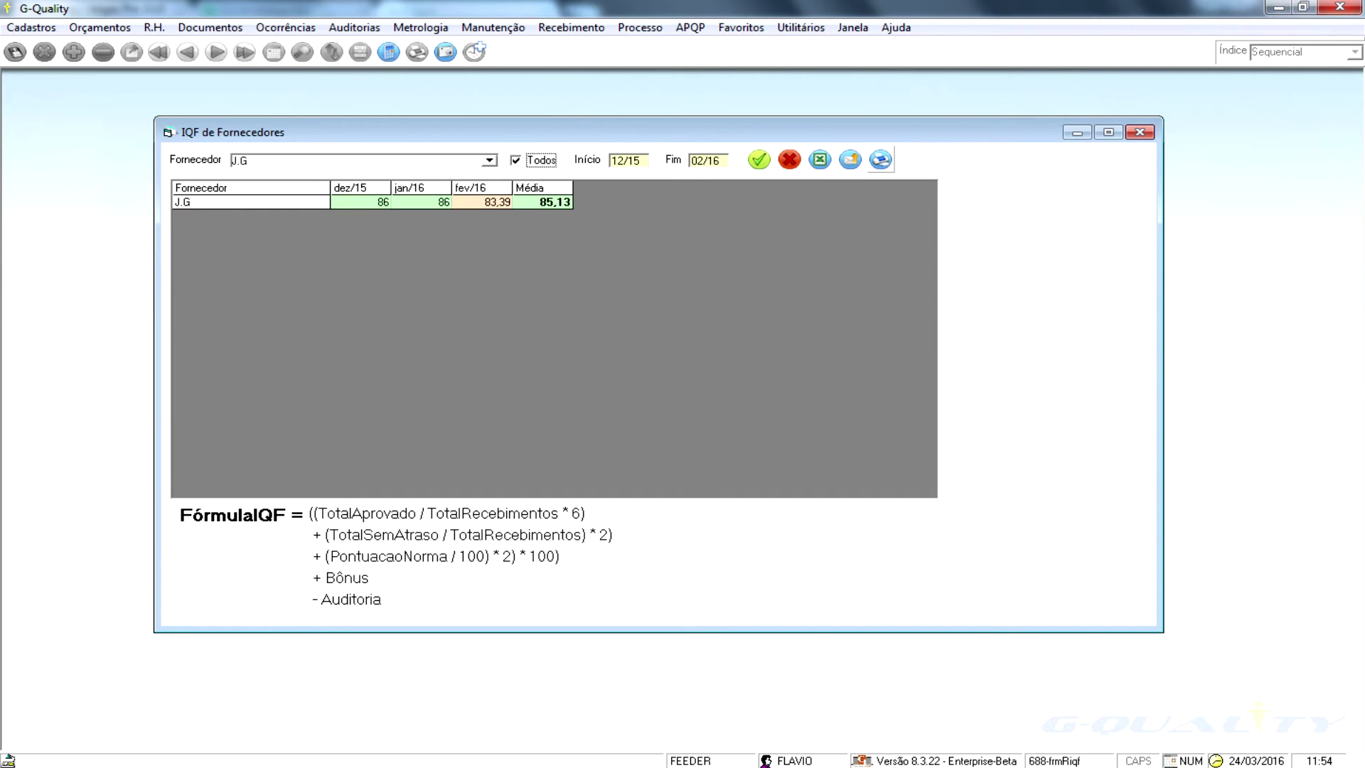
{"action": "left_click", "coordinate": [880, 159]}
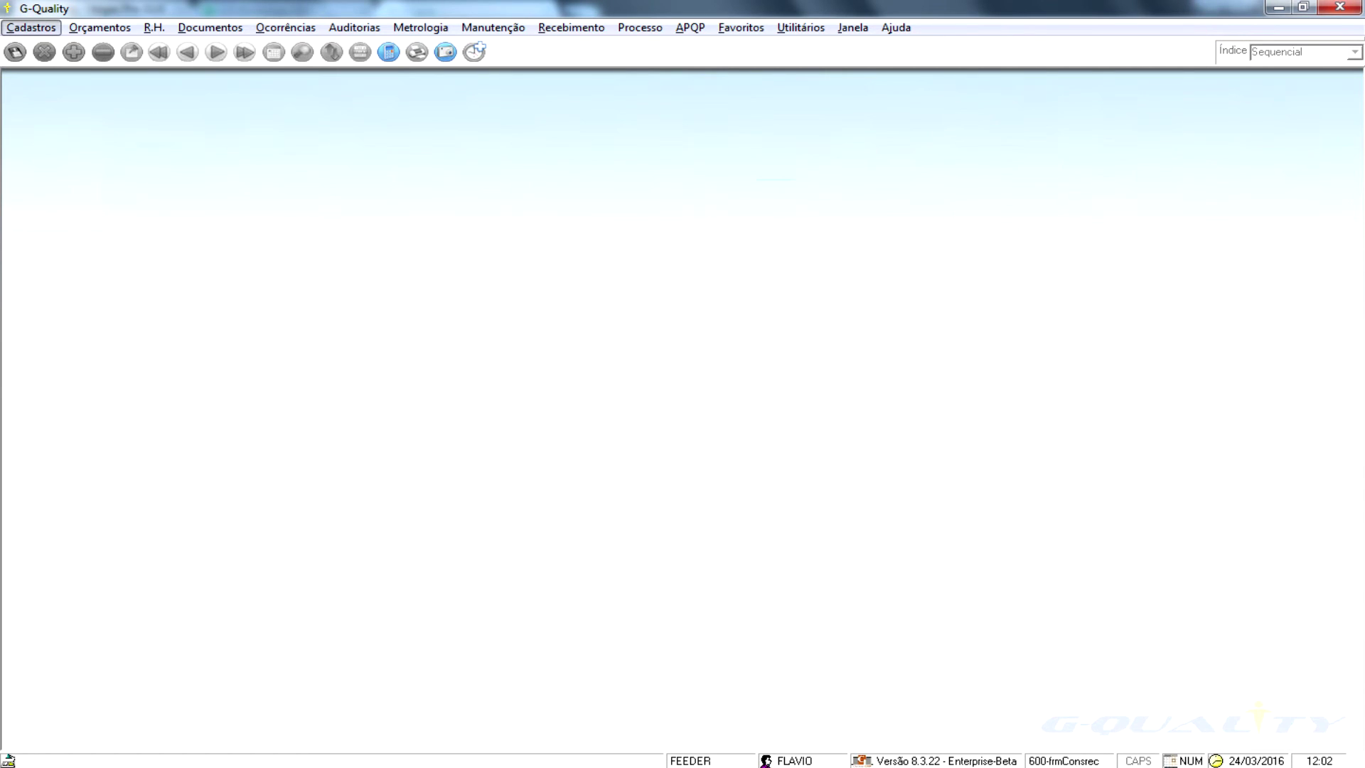
- Open Recebimento > Consultas > Consulta Recebimento, listing 179 receipts from 23/02/2016 to 24/03/2016
{"action": "key", "text": "r"}
{"action": "key", "text": "r"}
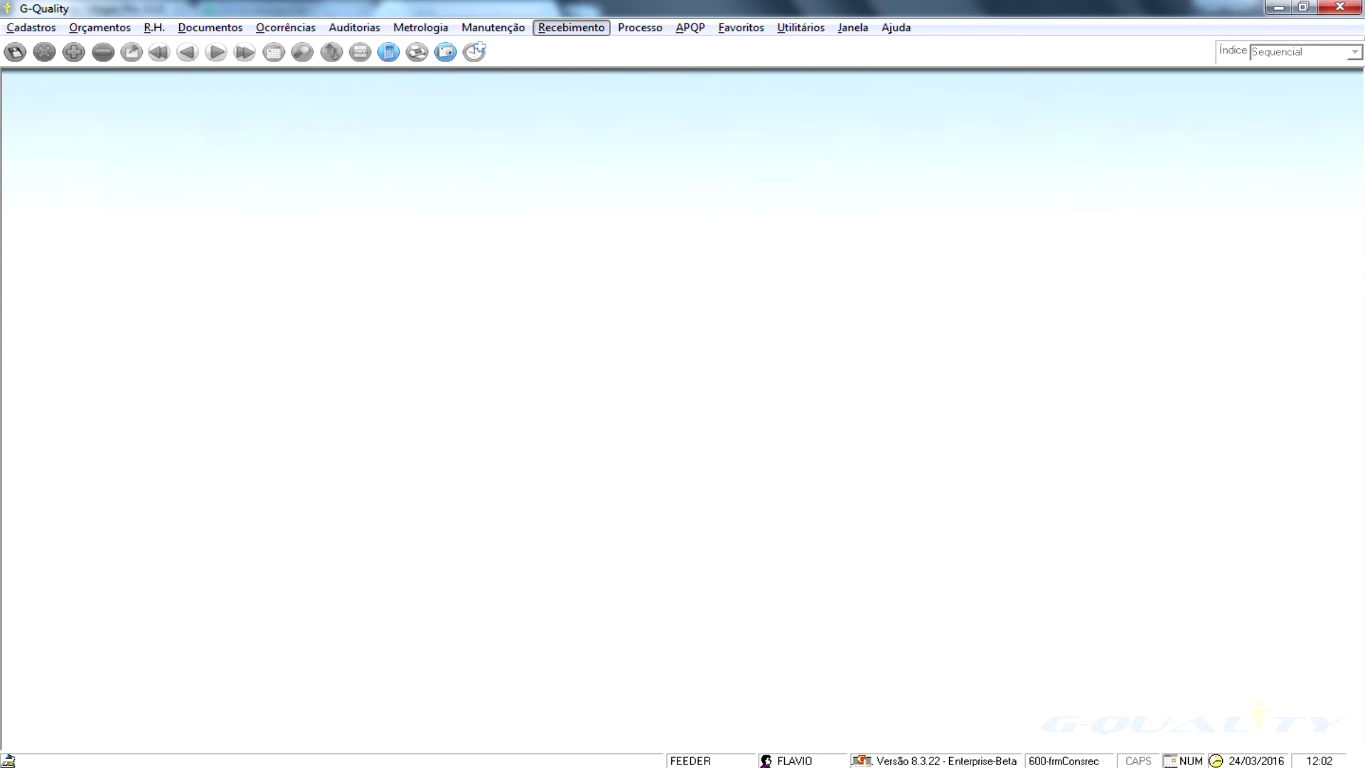
{"action": "key", "text": "Return"}
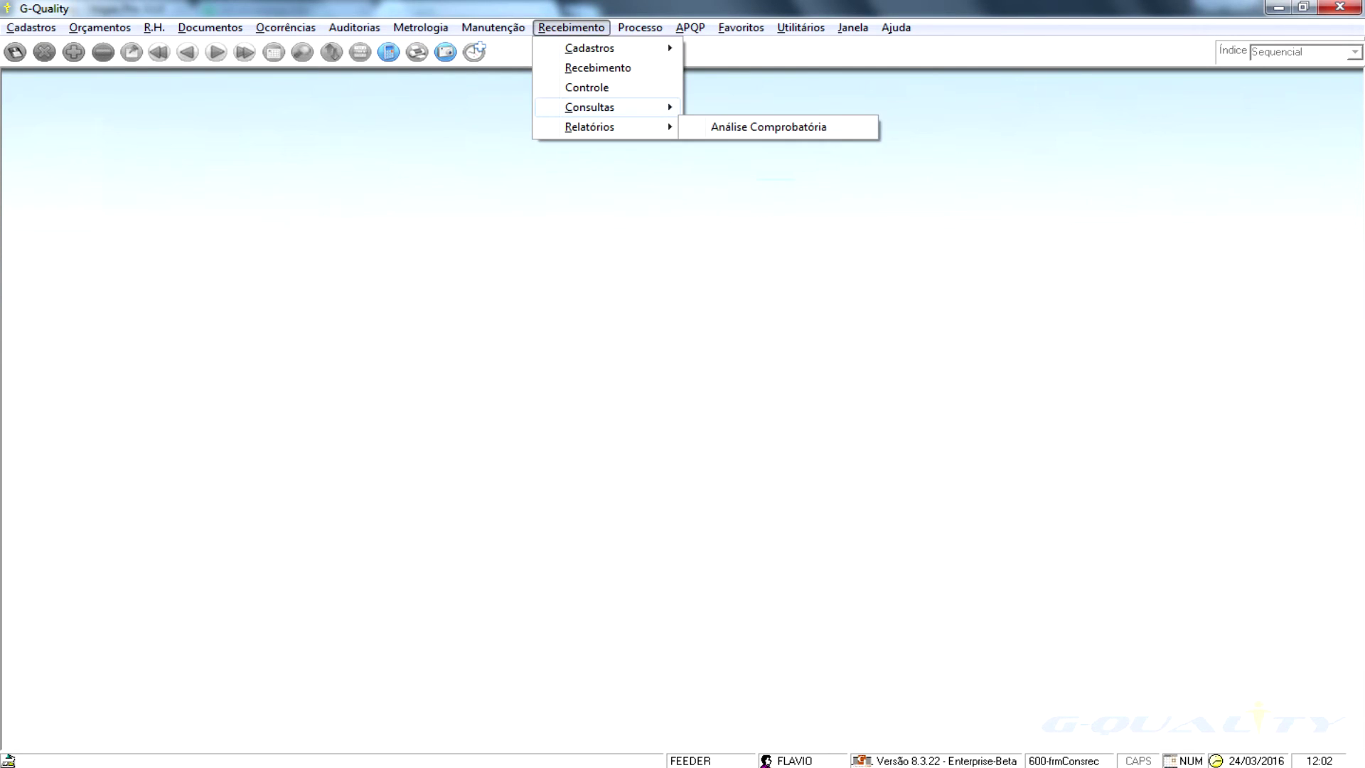
{"action": "mouse_move", "coordinate": [590, 108]}
{"action": "key", "text": "Right"}
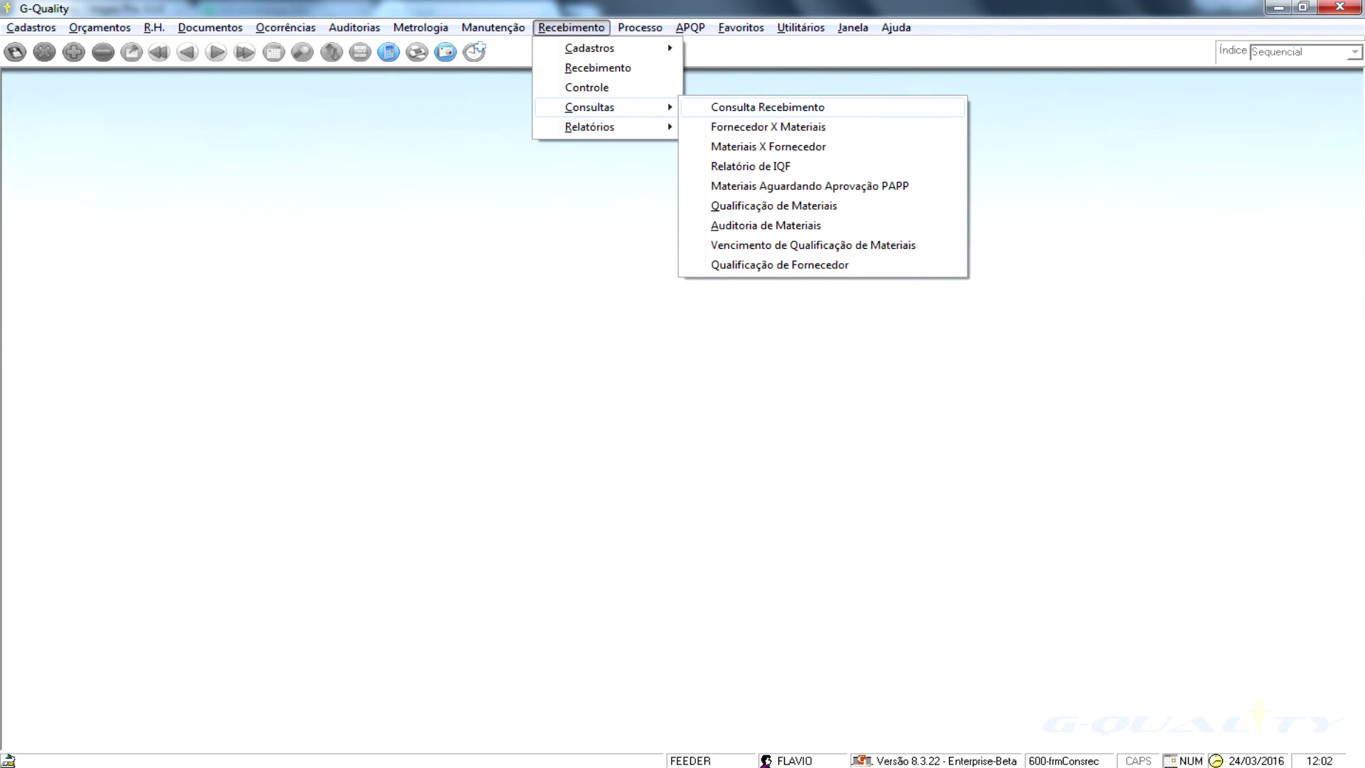
{"action": "key", "text": "Return"}
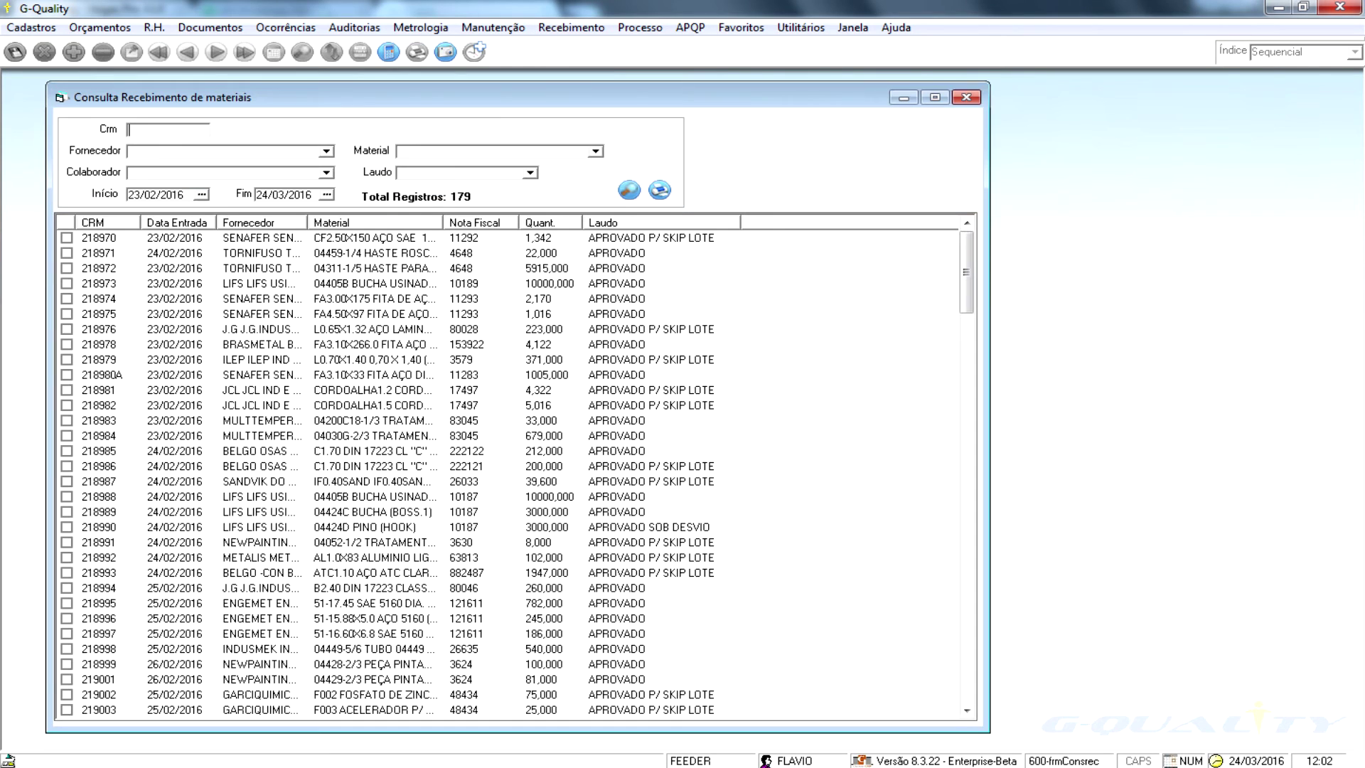
- Filter receipts to 01/01/2016–31/01/2016 with Laudo APROVADO P/ SKIP LOTE, giving 118 records
{"action": "left_click", "coordinate": [155, 195]}
{"action": "type", "text": "01/01/2016"}
{"action": "key", "text": "Tab"}
{"action": "type", "text": "31/01/2016"}
{"action": "key", "text": "Return"}
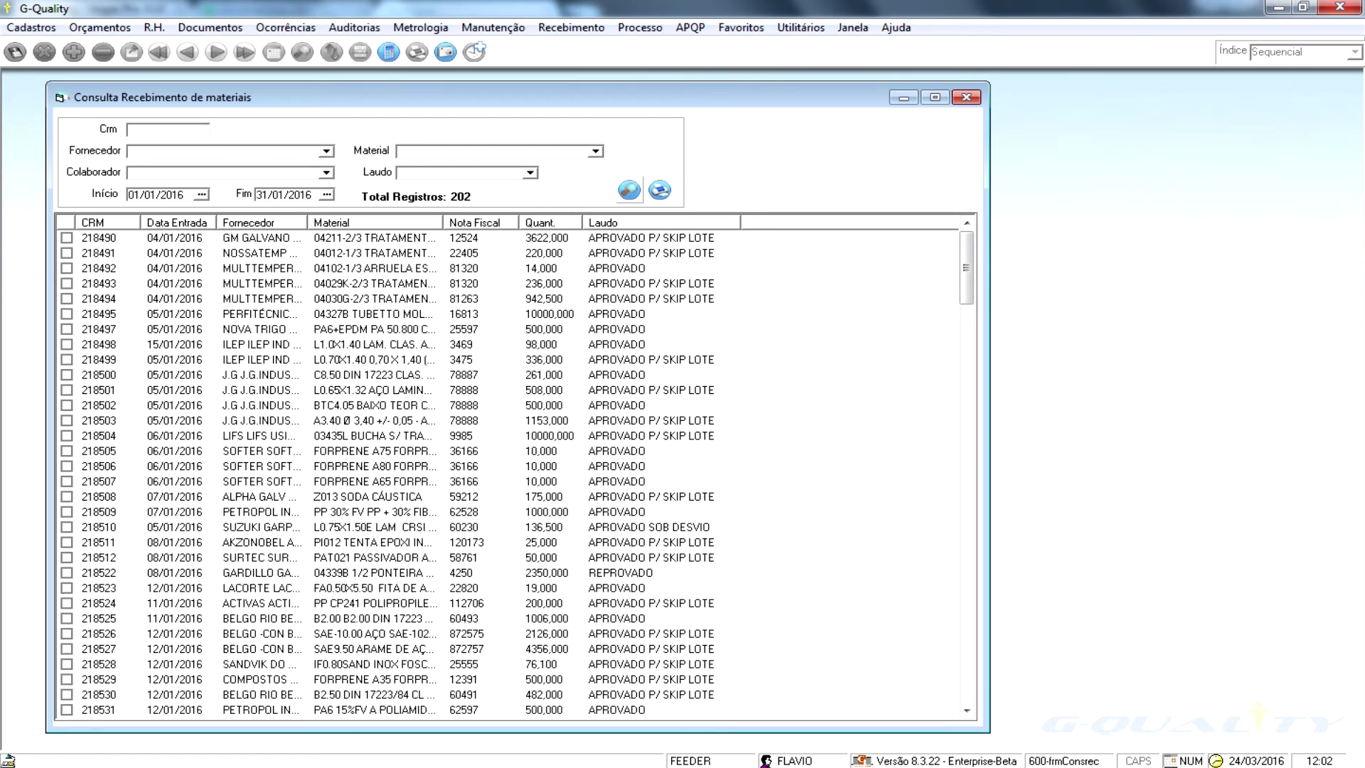
{"action": "left_click", "coordinate": [530, 173]}
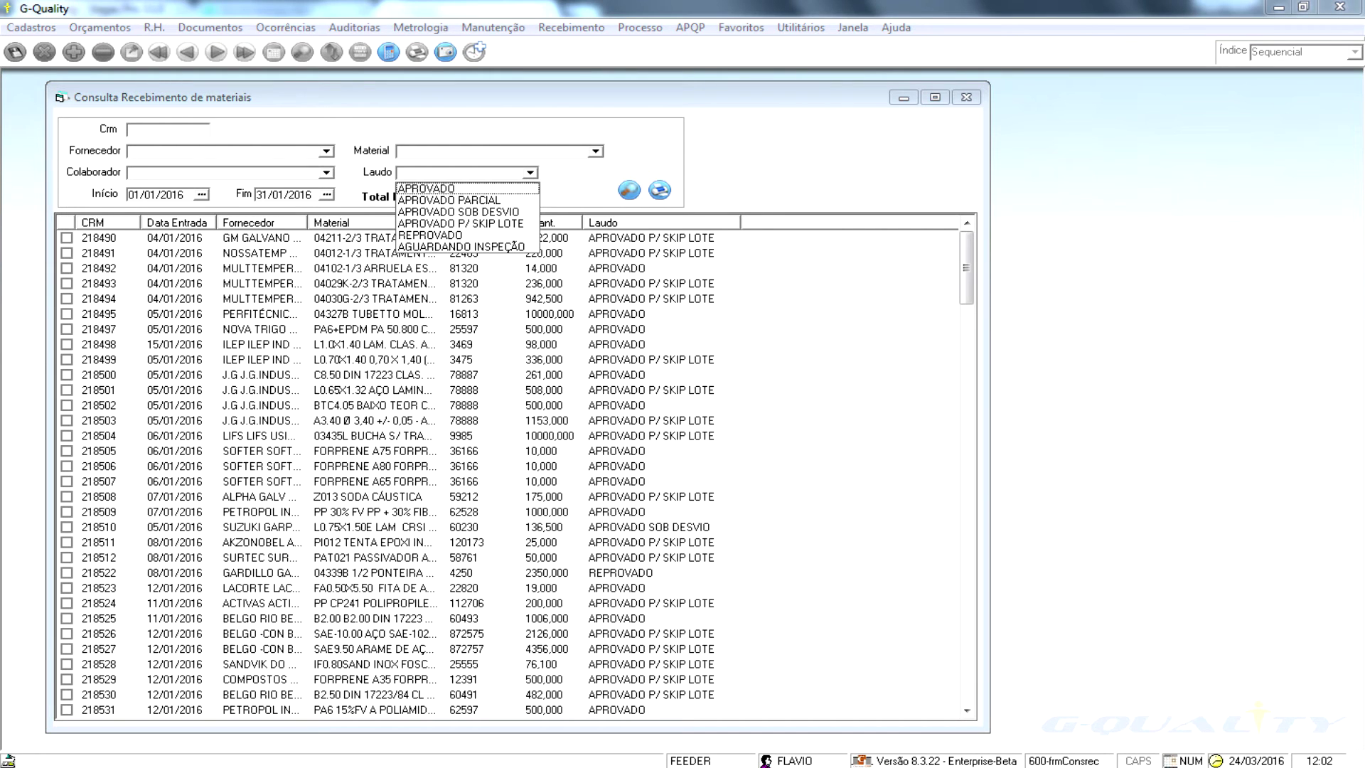
{"action": "key", "text": "Down"}
{"action": "key", "text": "Down"}
{"action": "key", "text": "Down"}
{"action": "key", "text": "Return"}
{"action": "key", "text": "Return"}
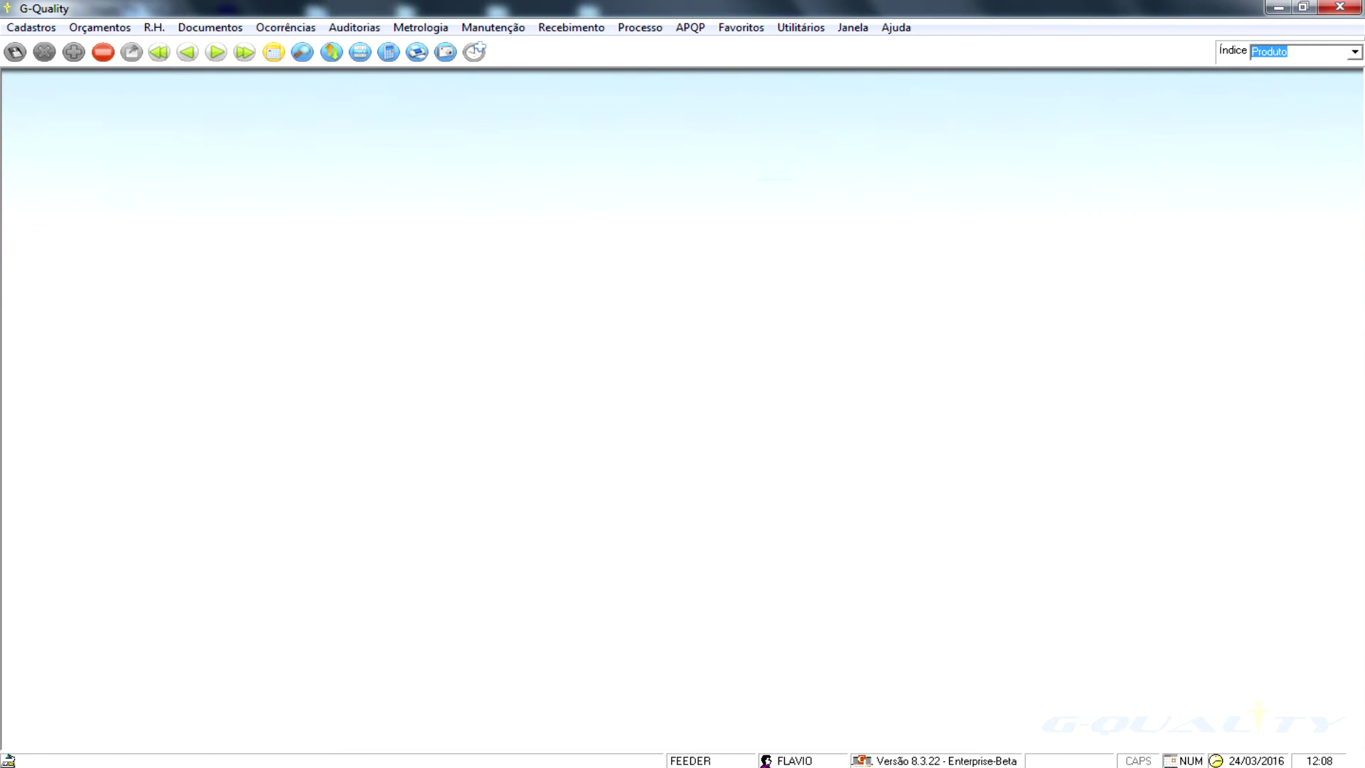
- Close the receipts query and browse the process and APQP menus
{"action": "key", "text": "alt+r"}
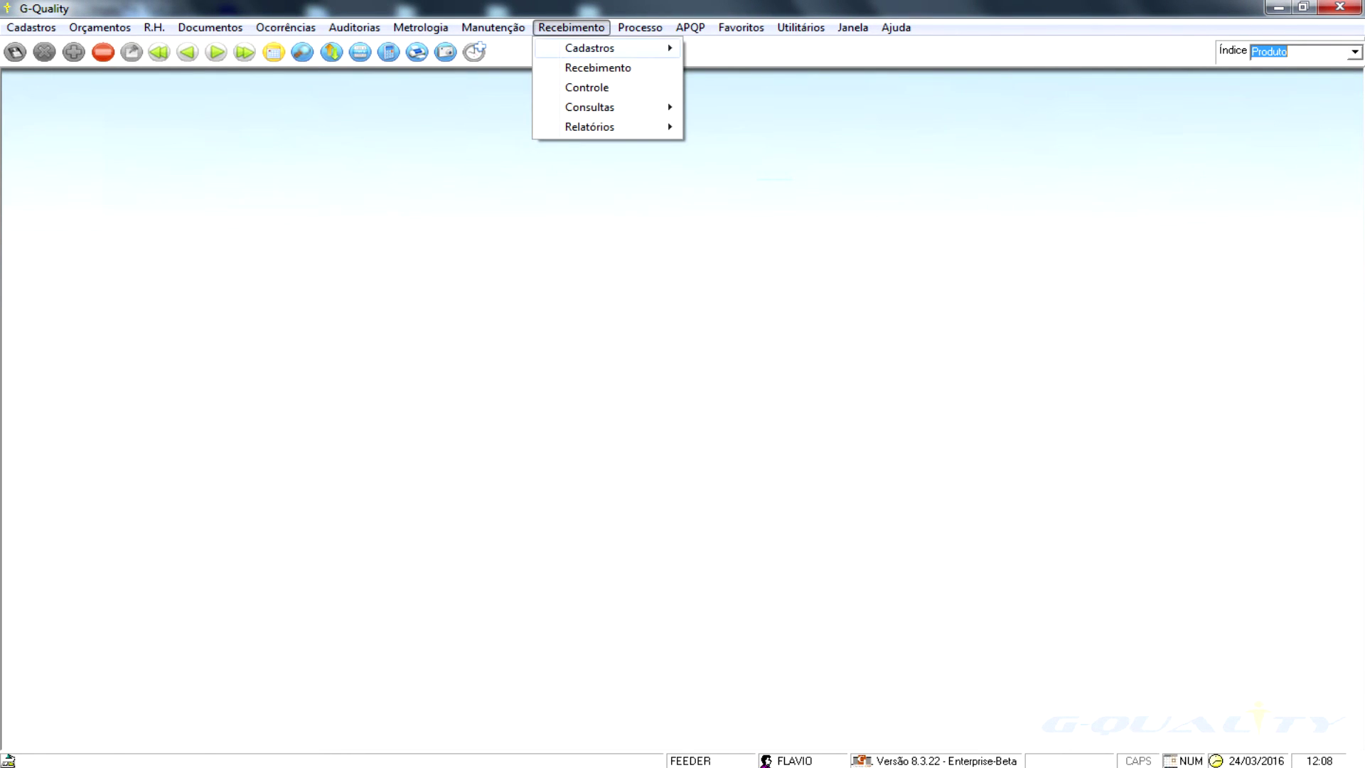
{"action": "mouse_move", "coordinate": [590, 107]}
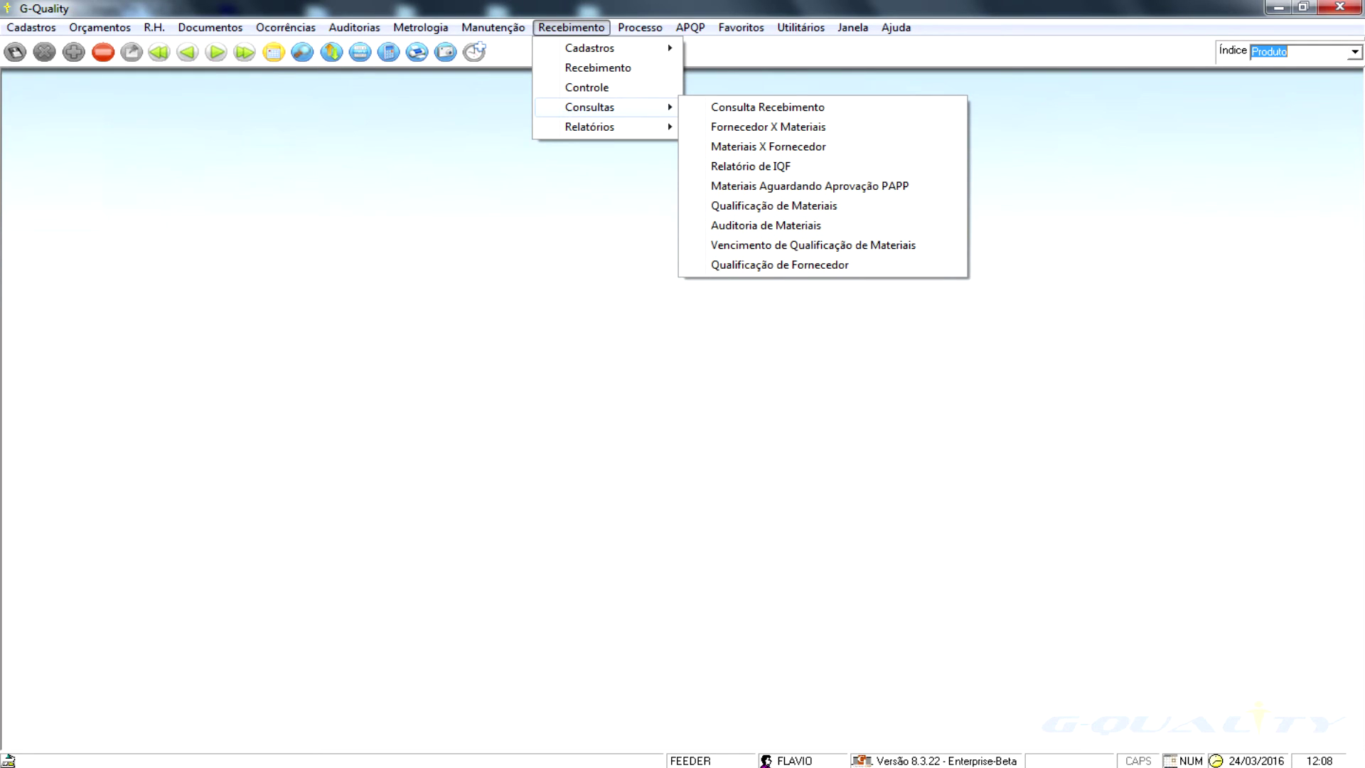
{"action": "left_click", "coordinate": [640, 28]}
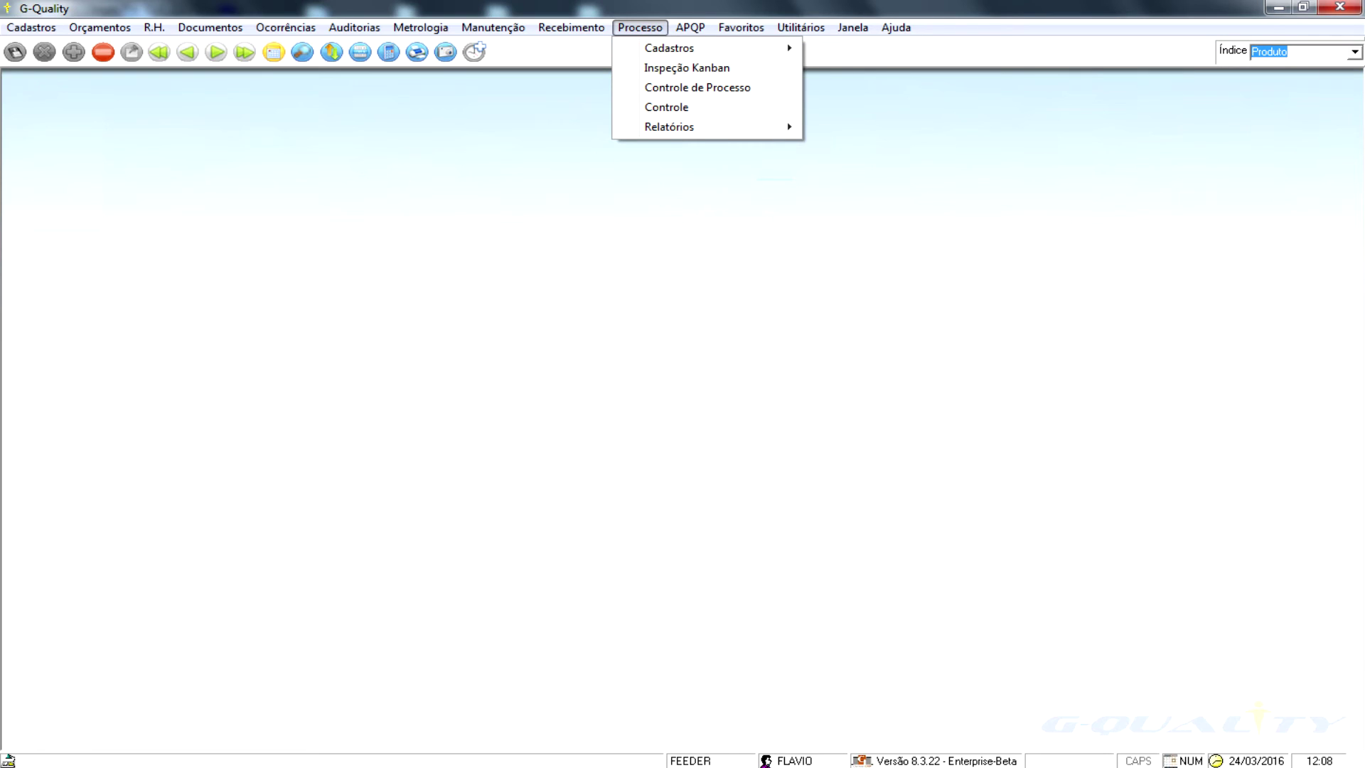
{"action": "key", "text": "Right"}
{"action": "key", "text": "Down"}
{"action": "key", "text": "Right"}
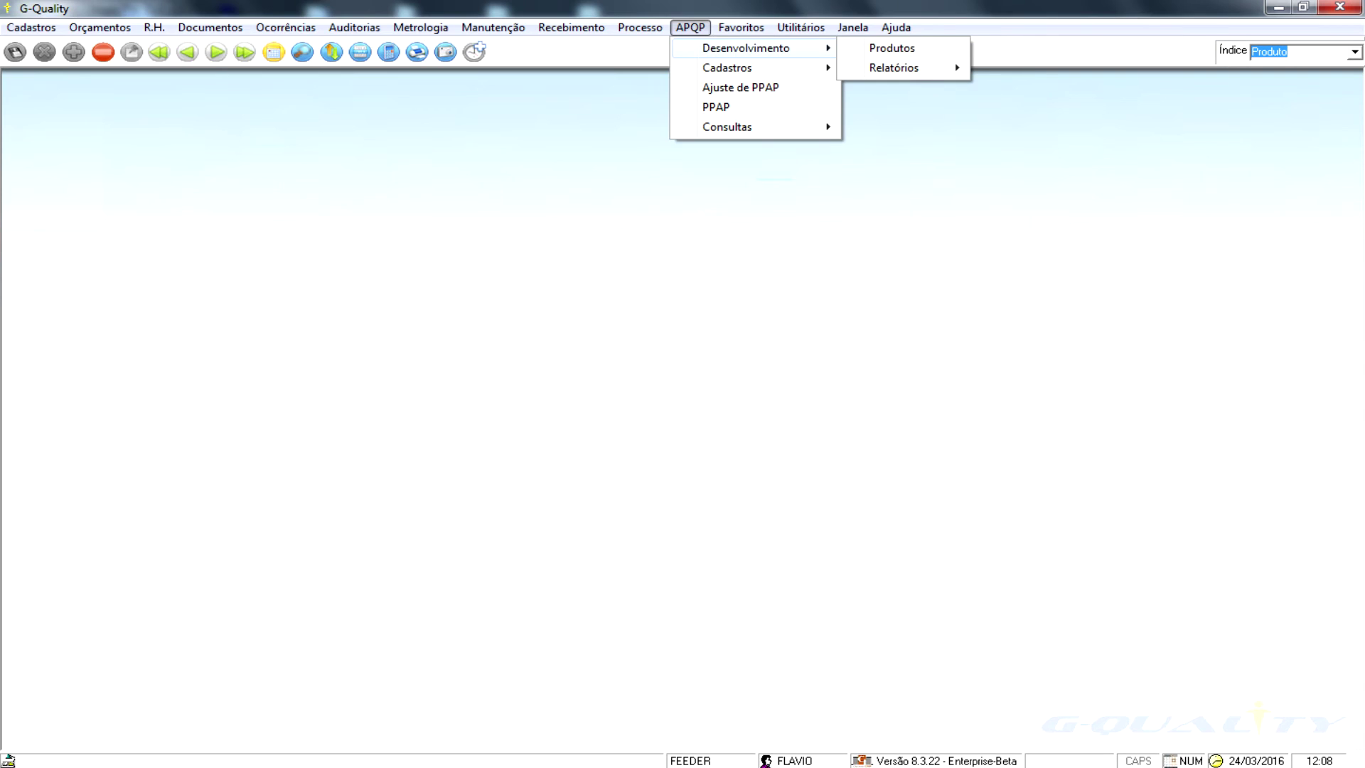
- Choose APQP > Desenvolvimento > Produtos to open product 04457 GANCIO's development form
{"action": "mouse_move", "coordinate": [99, 28]}
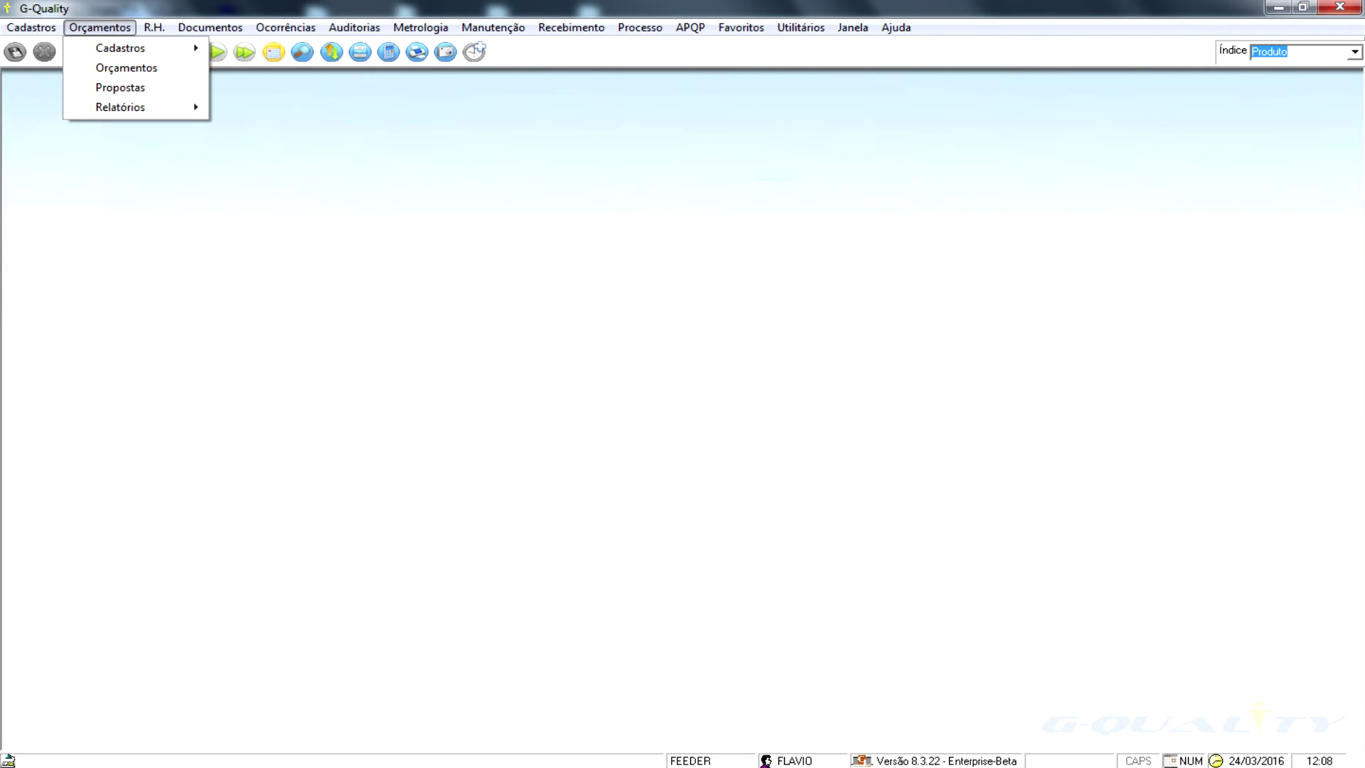
{"action": "key", "text": "Escape"}
{"action": "key", "text": "Right"}
{"action": "key", "text": "Right"}
{"action": "key", "text": "Right"}
{"action": "key", "text": "Right"}
{"action": "key", "text": "Right"}
{"action": "key", "text": "Right"}
{"action": "key", "text": "Right"}
{"action": "key", "text": "Right"}
{"action": "key", "text": "Right"}
{"action": "key", "text": "Down"}
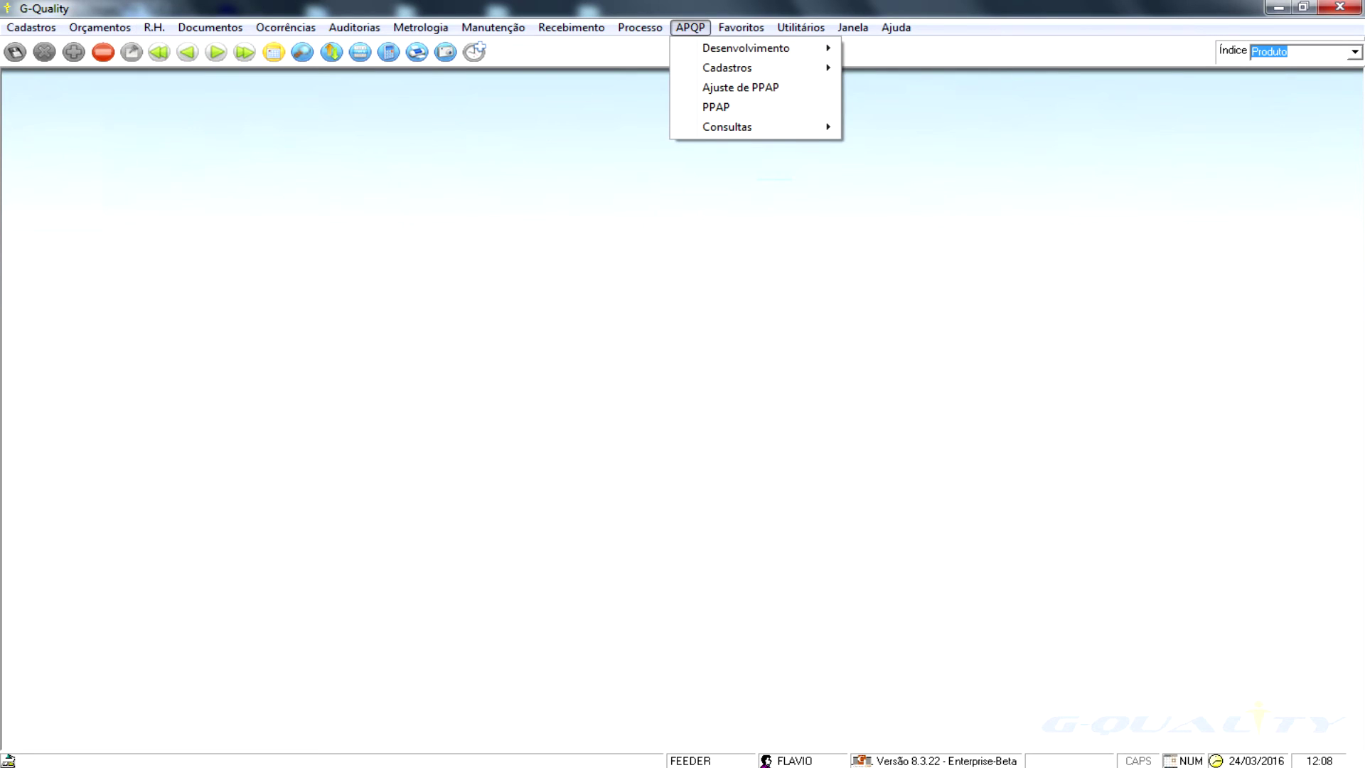
{"action": "key", "text": "Right"}
{"action": "key", "text": "Down"}
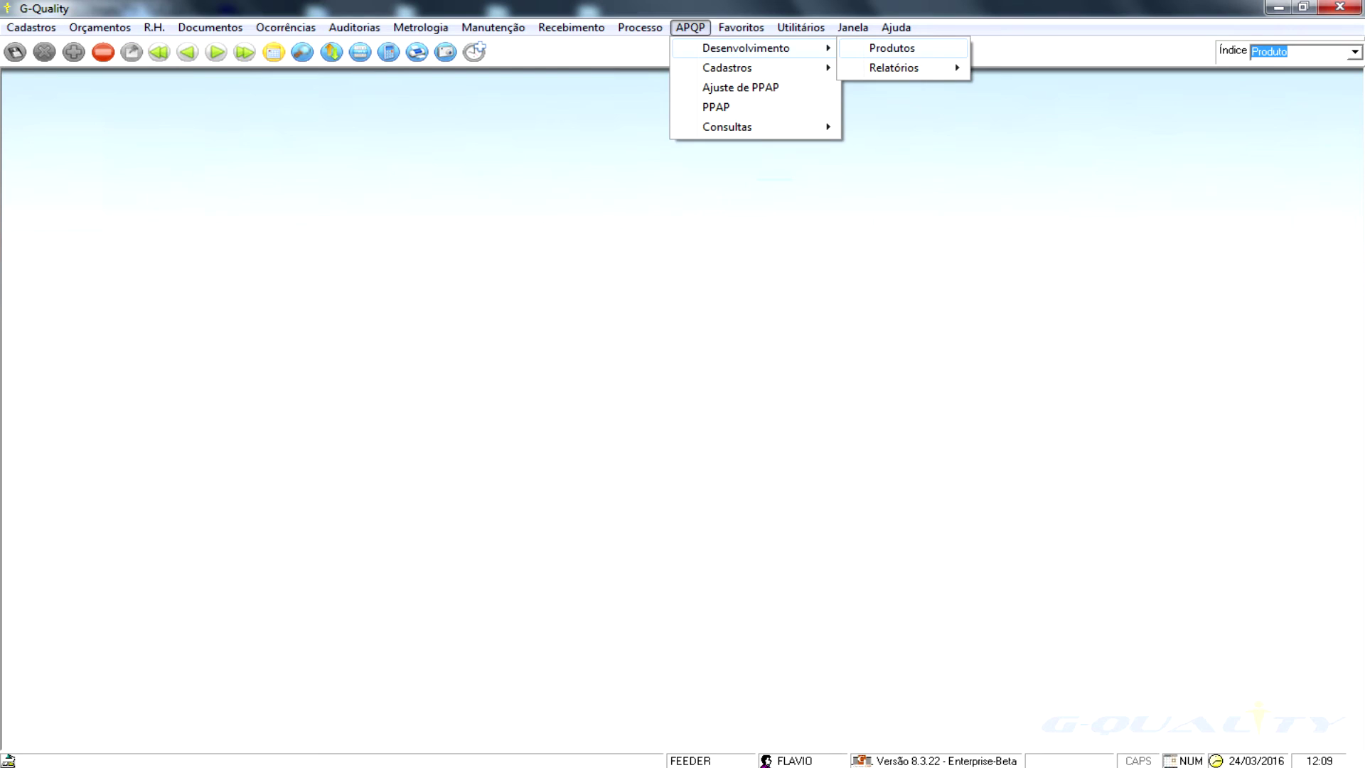
{"action": "key", "text": "Return"}
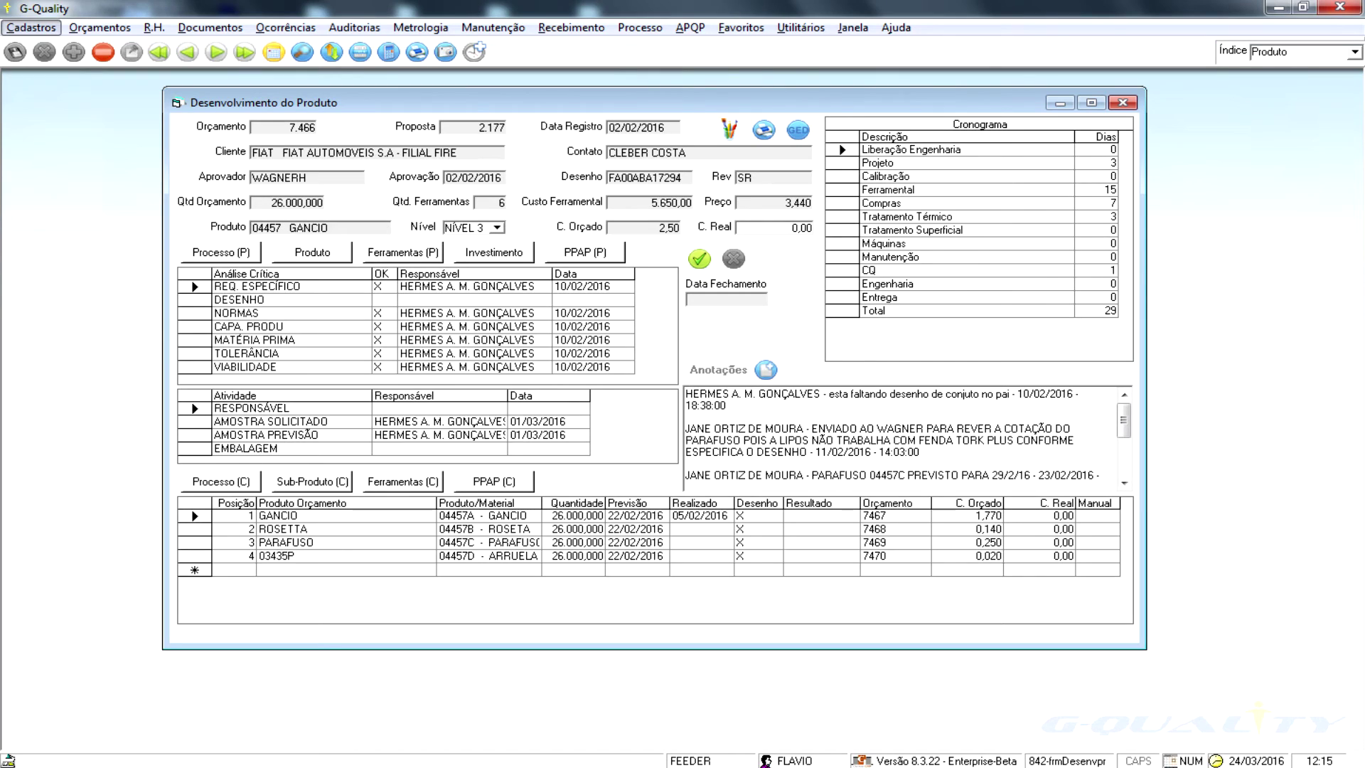
{"action": "left_click", "coordinate": [403, 253]}
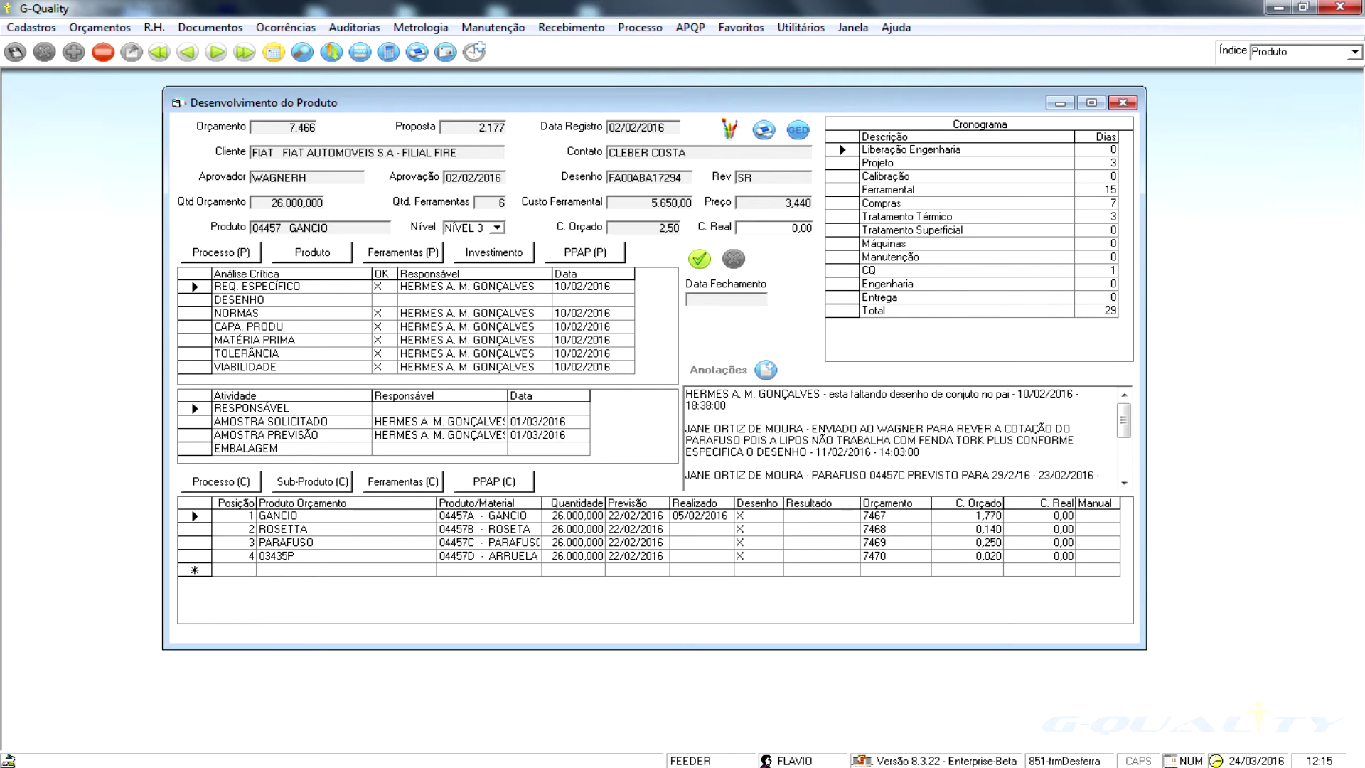
{"action": "left_click", "coordinate": [222, 252]}
{"action": "left_click", "coordinate": [284, 202]}
{"action": "left_click", "coordinate": [284, 216]}
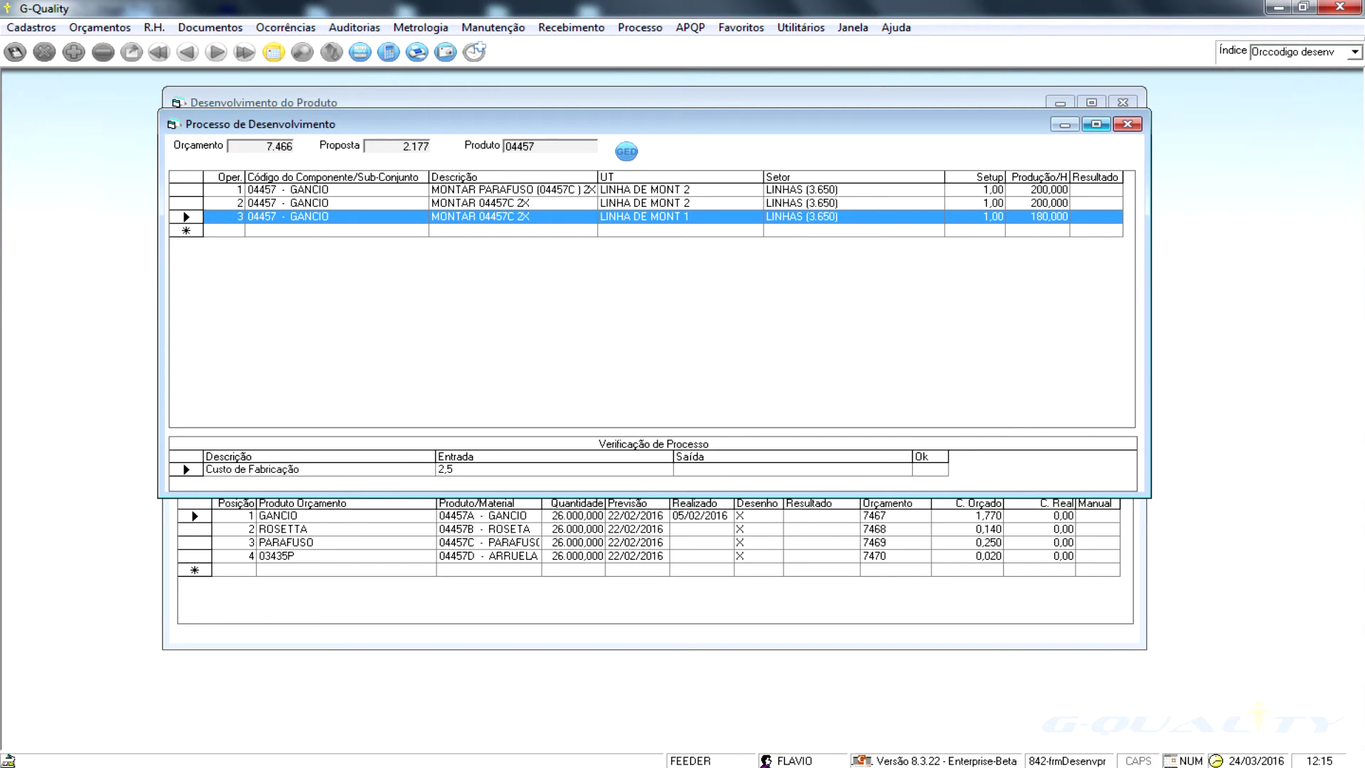
{"action": "left_click", "coordinate": [1127, 123]}
{"action": "left_click", "coordinate": [312, 252]}
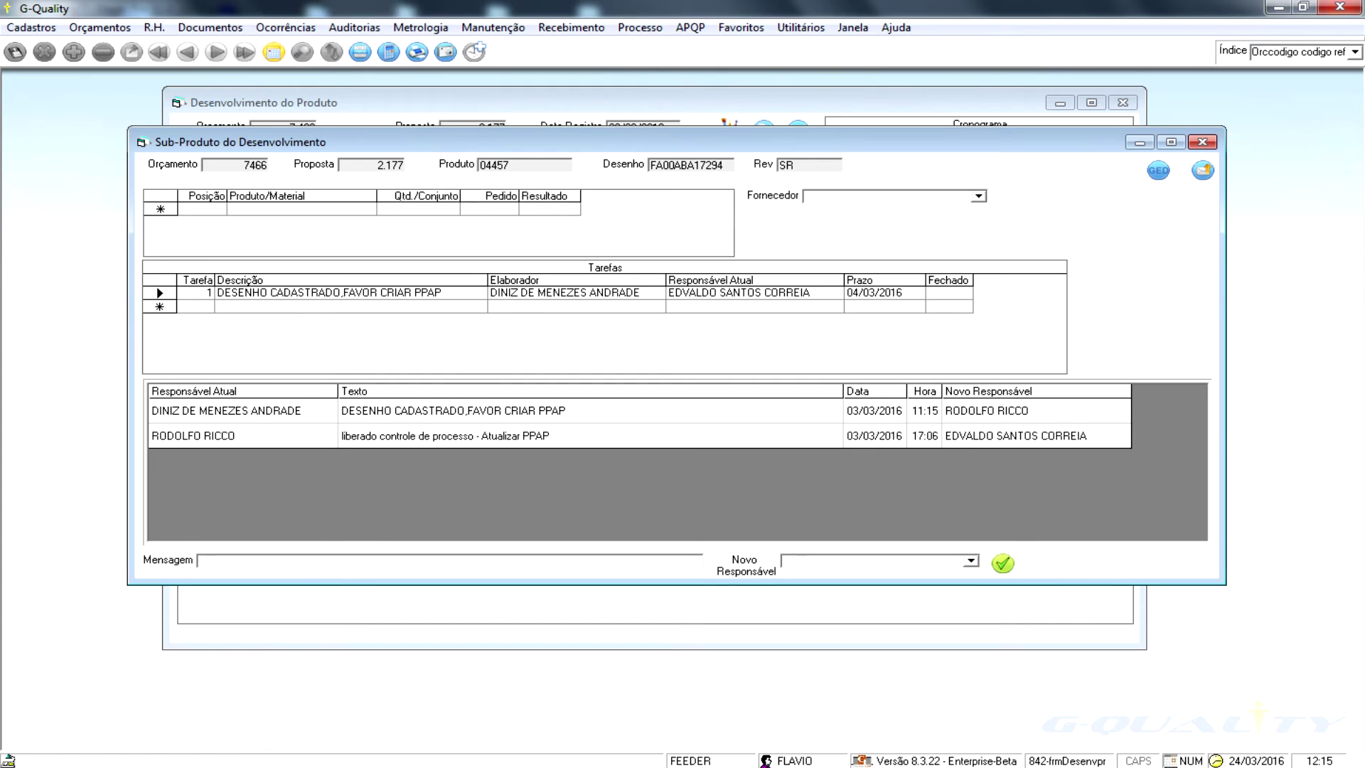
{"action": "left_click", "coordinate": [313, 293]}
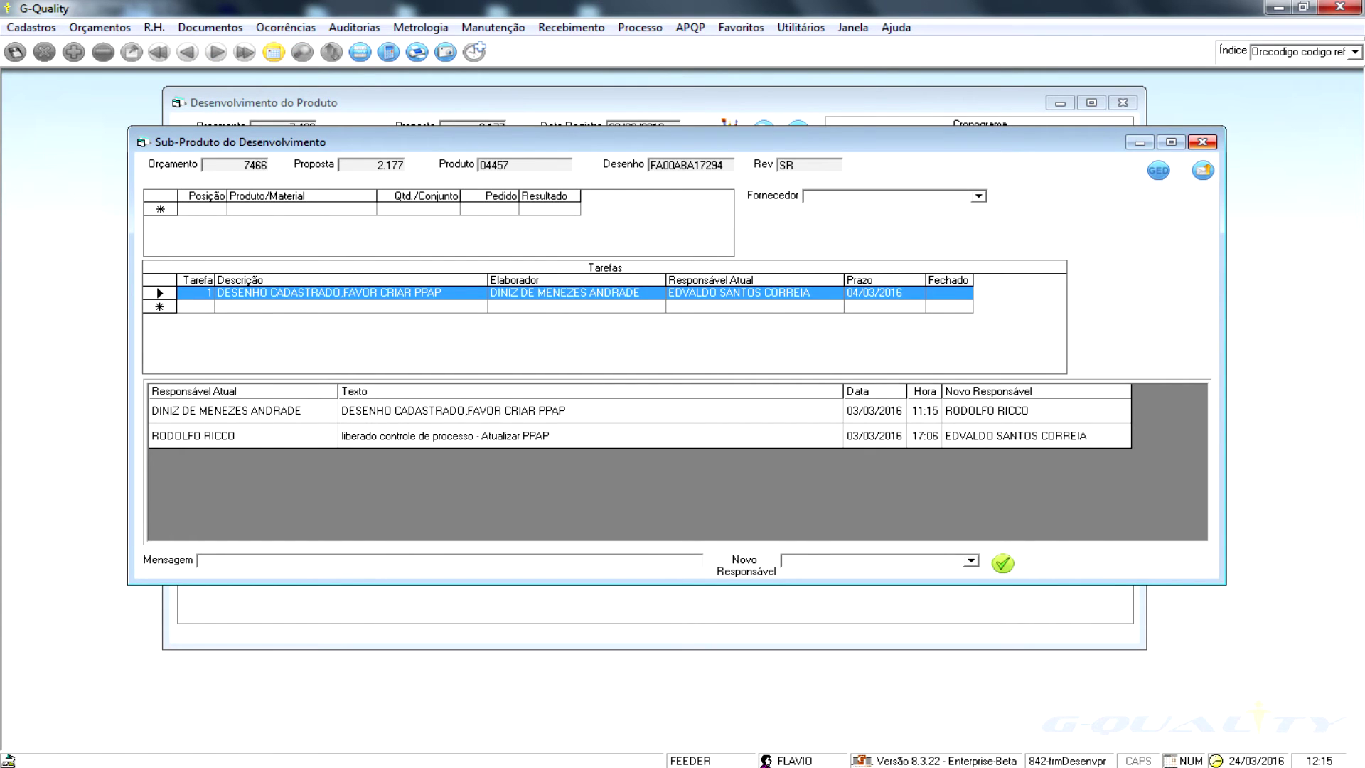
{"action": "left_click", "coordinate": [1202, 142]}
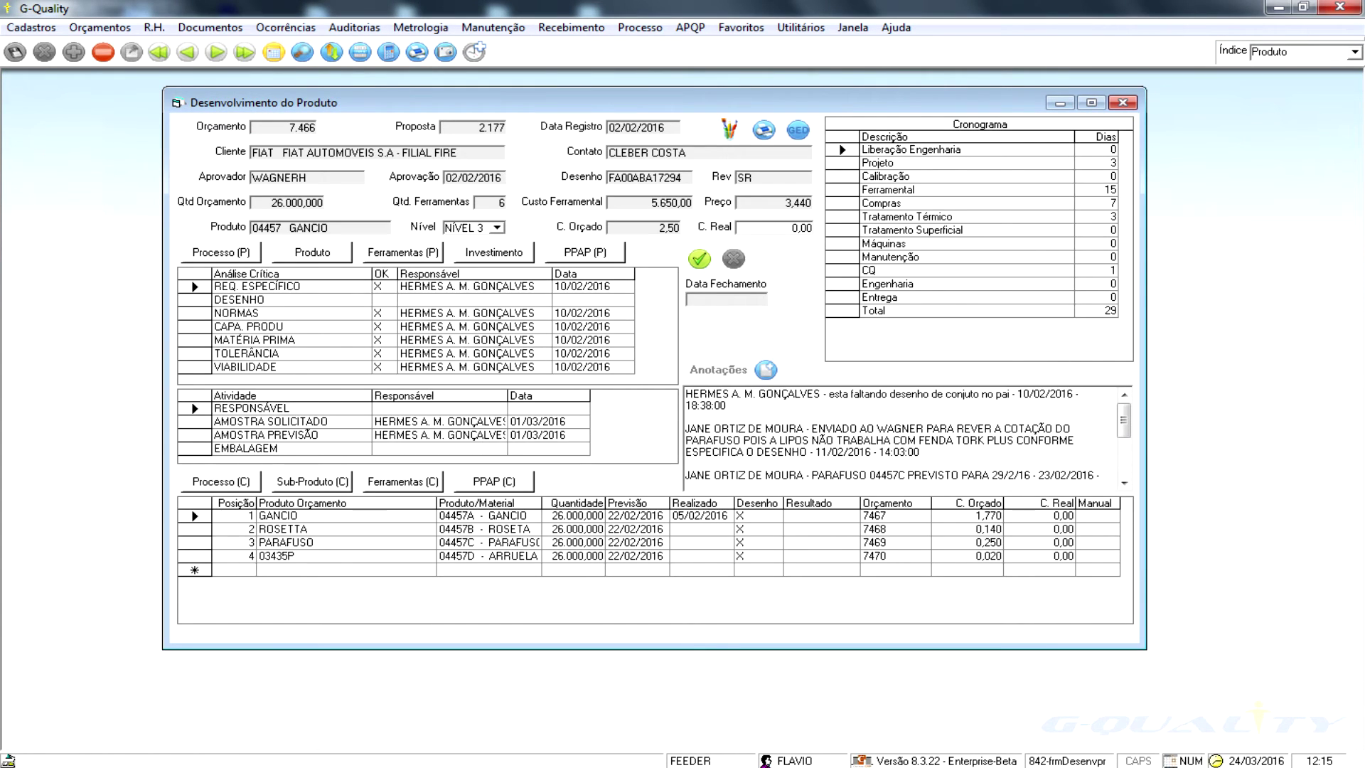
{"action": "left_click", "coordinate": [403, 253]}
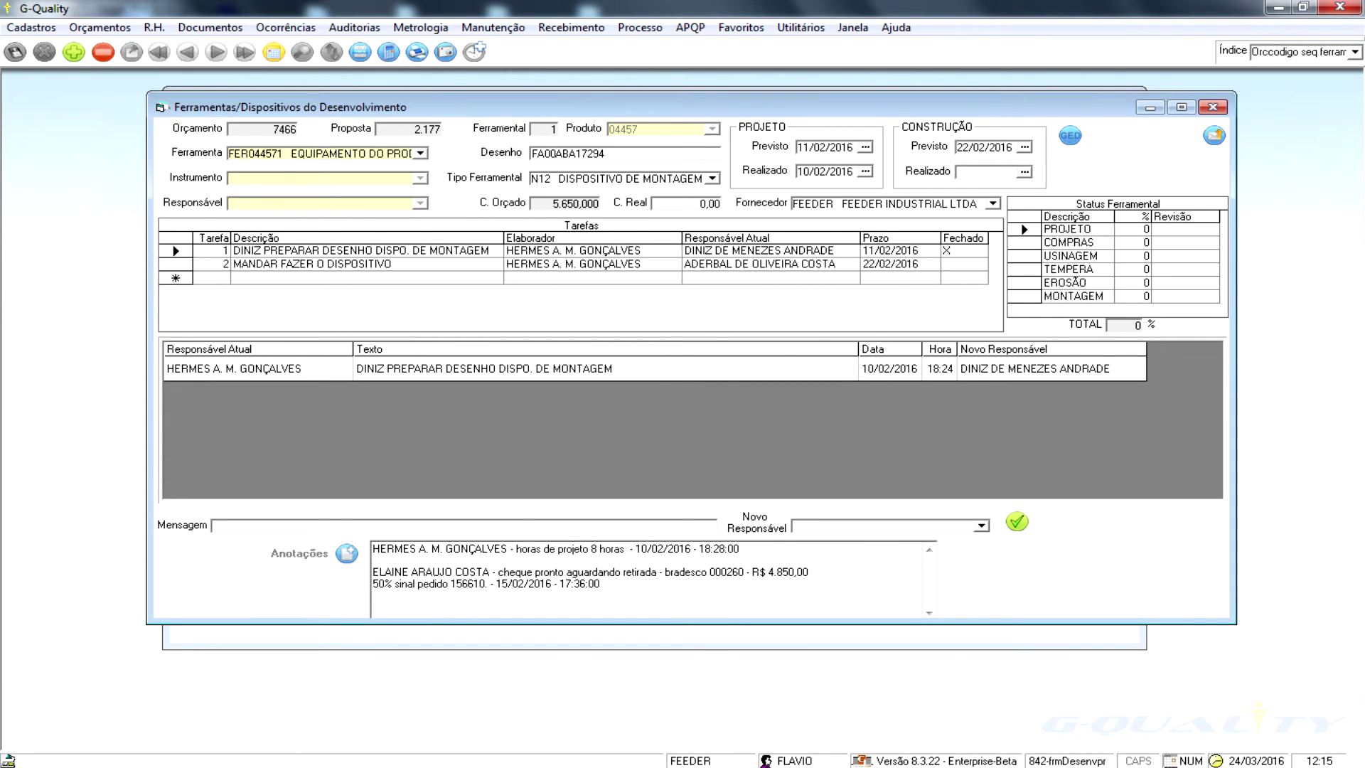
{"action": "left_click", "coordinate": [356, 263]}
{"action": "left_click", "coordinate": [213, 264]}
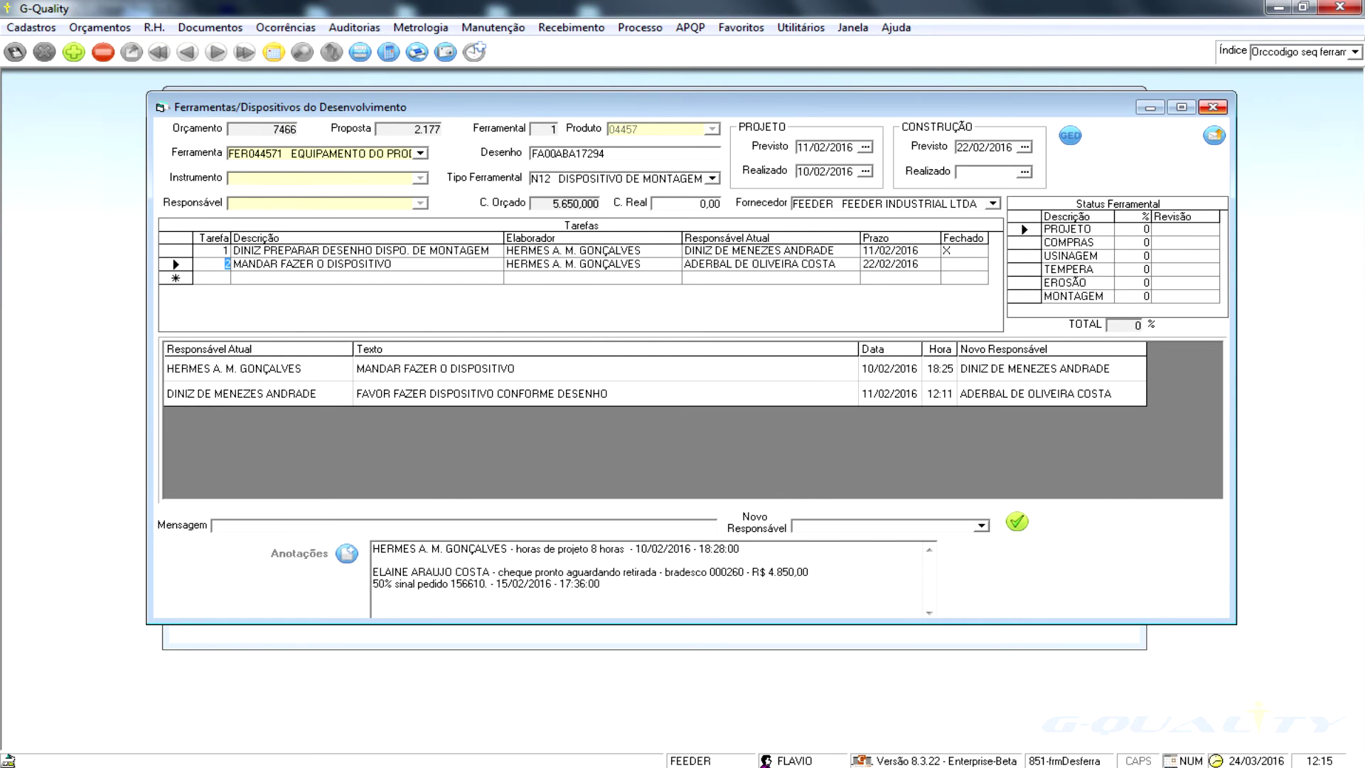
{"action": "key", "text": "Escape"}
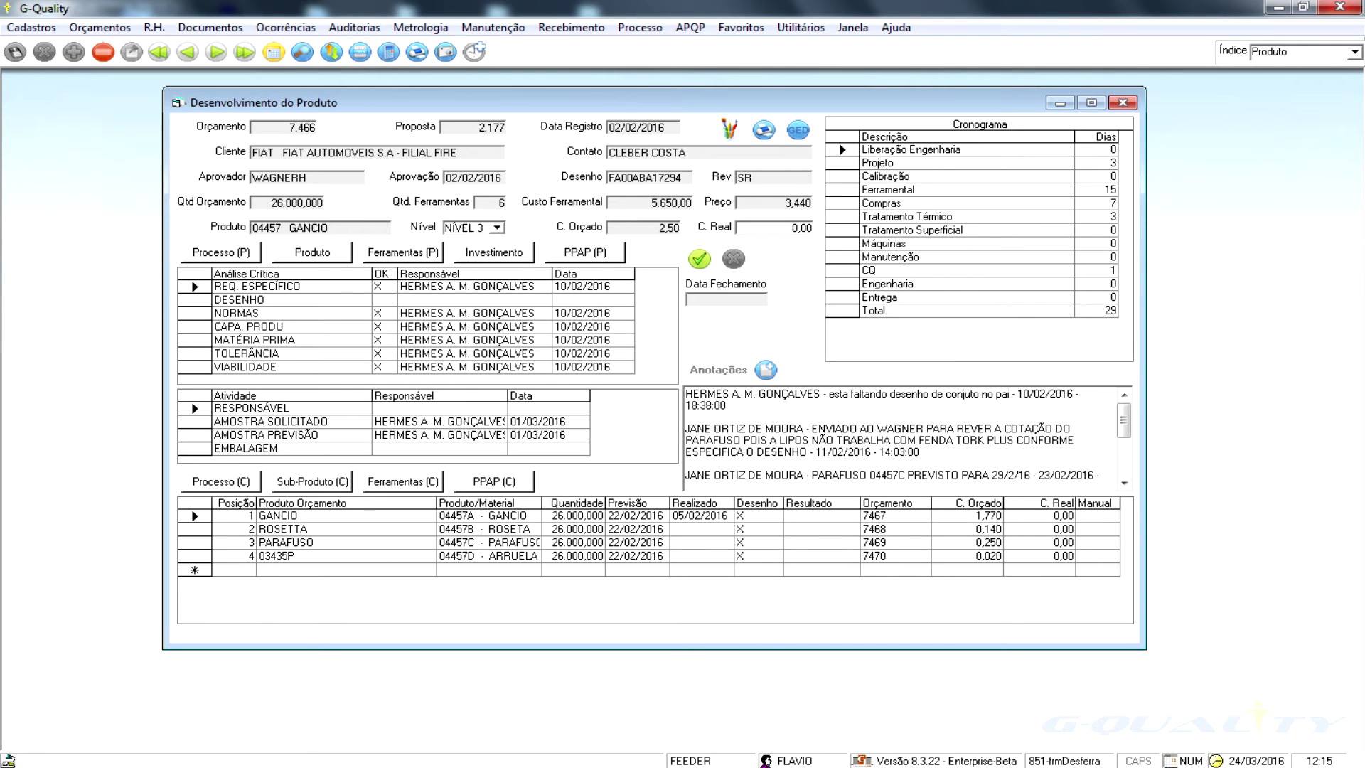
{"action": "left_click", "coordinate": [312, 481]}
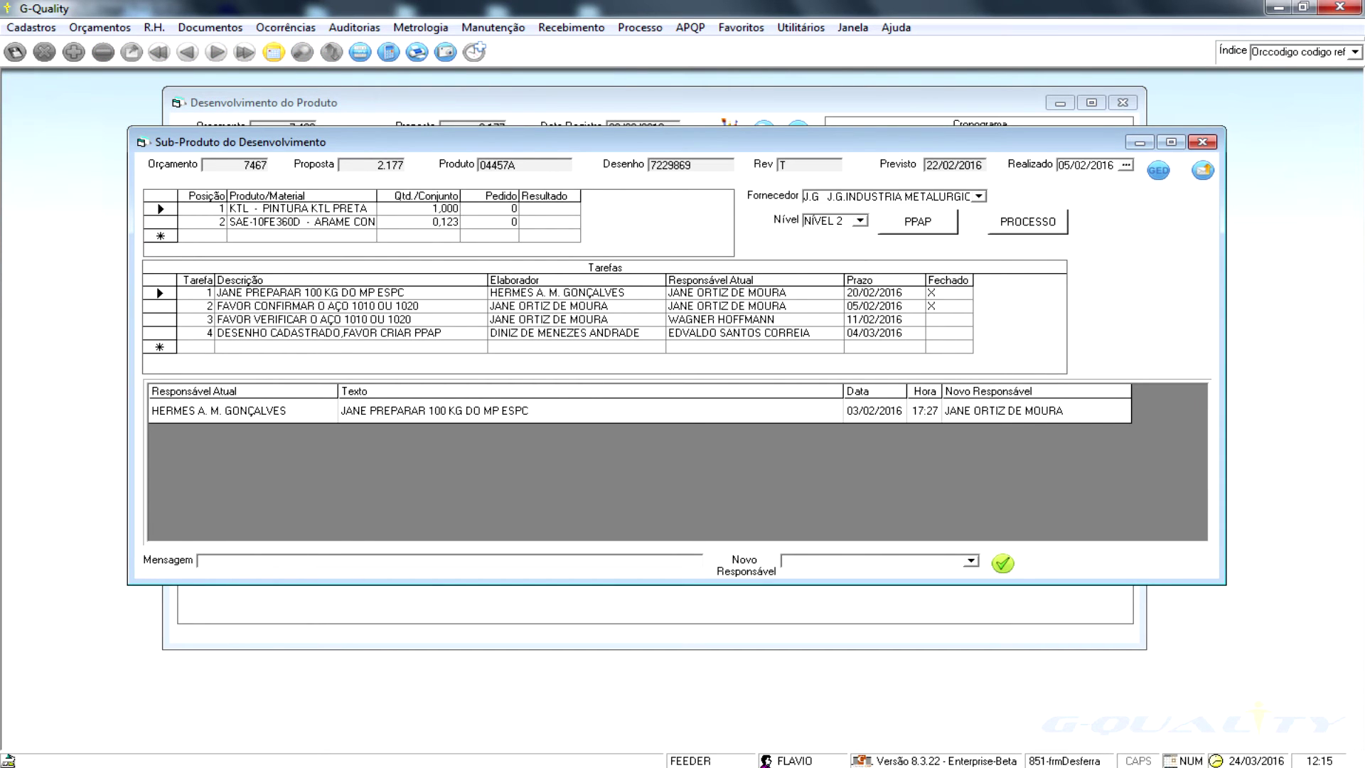
{"action": "left_click", "coordinate": [301, 222]}
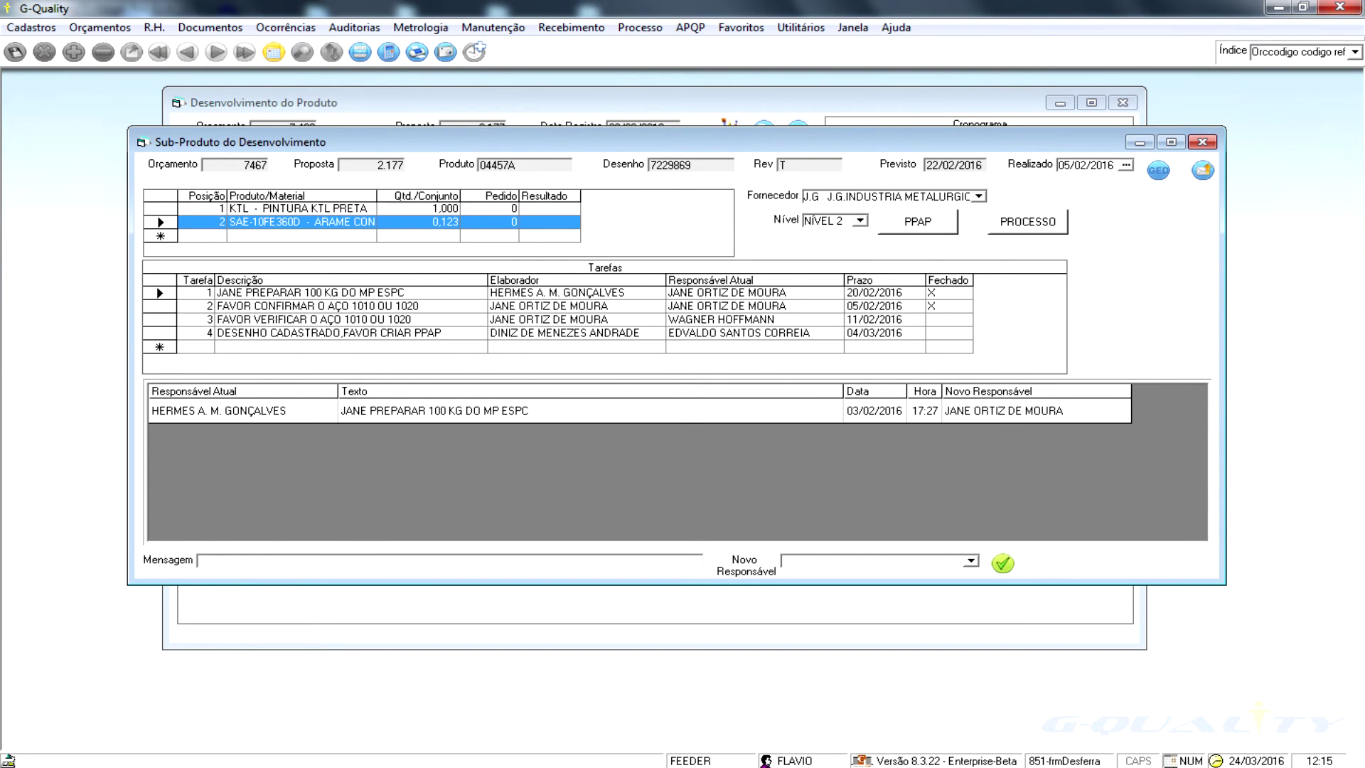
{"action": "left_click", "coordinate": [301, 209]}
{"action": "left_click", "coordinate": [309, 293]}
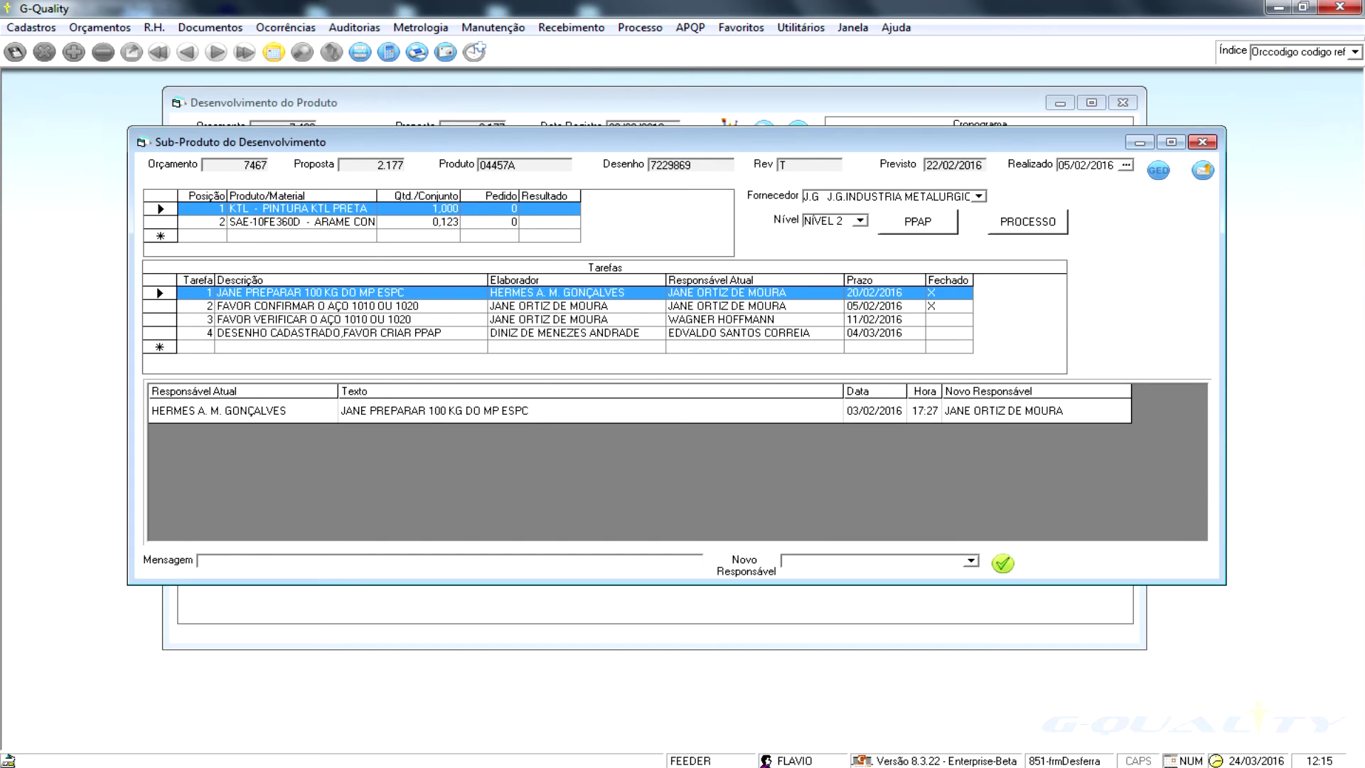
{"action": "left_click", "coordinate": [1202, 142]}
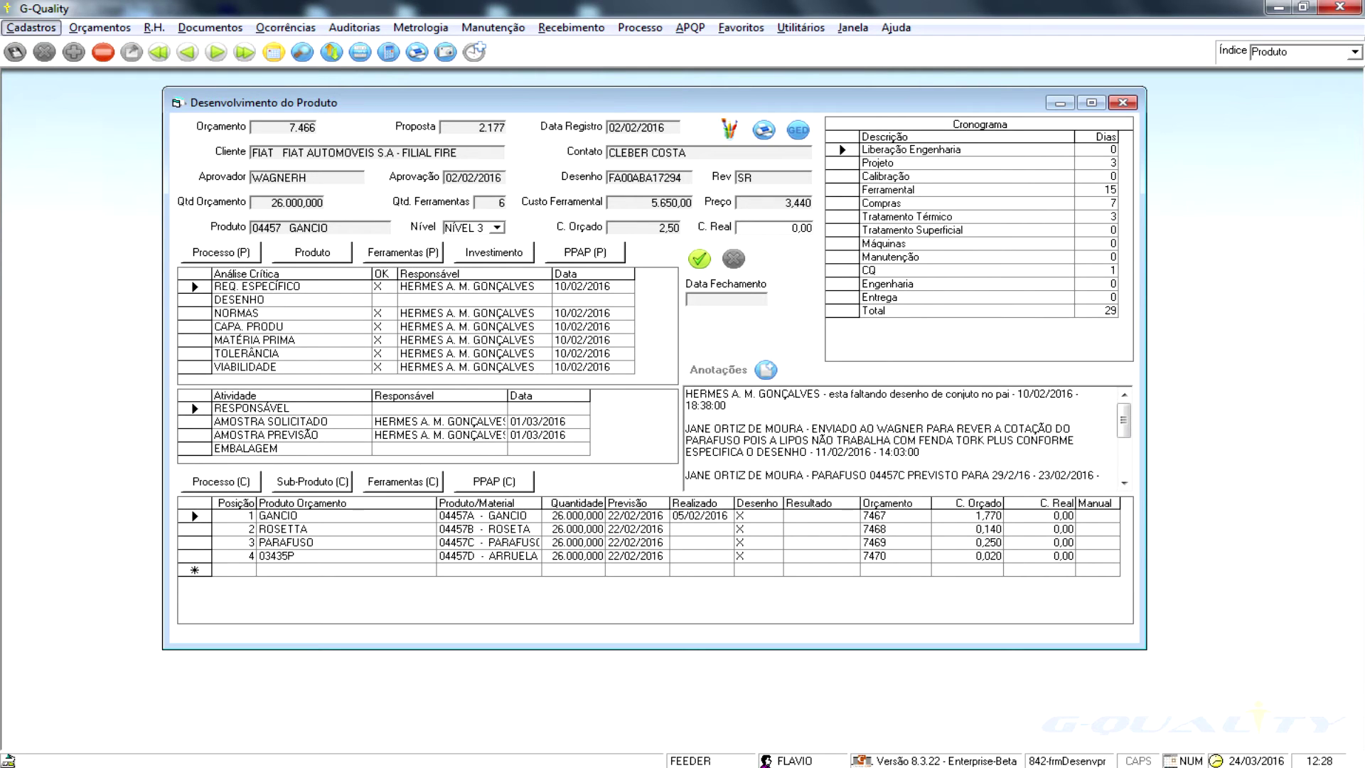
{"action": "left_click", "coordinate": [402, 251]}
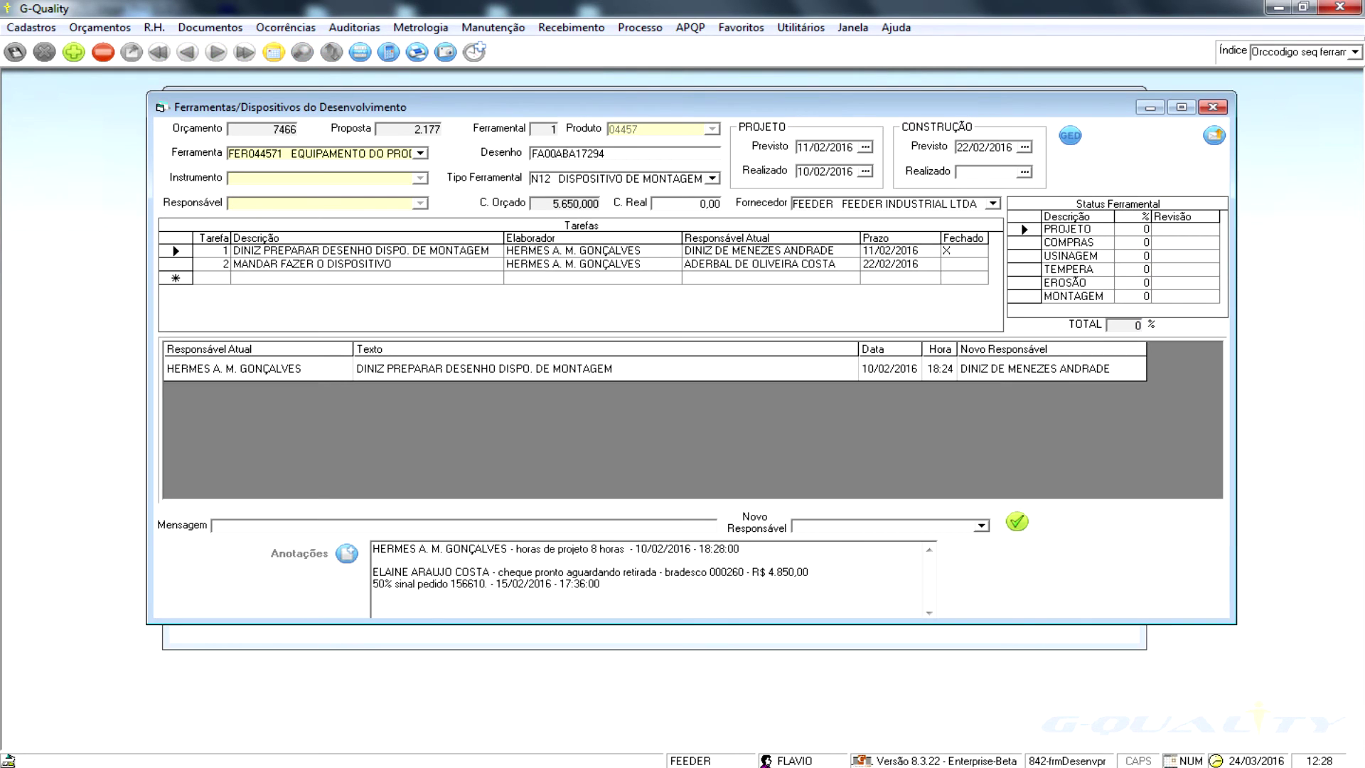
{"action": "left_click", "coordinate": [803, 147]}
{"action": "left_click", "coordinate": [984, 147]}
{"action": "left_click", "coordinate": [984, 172]}
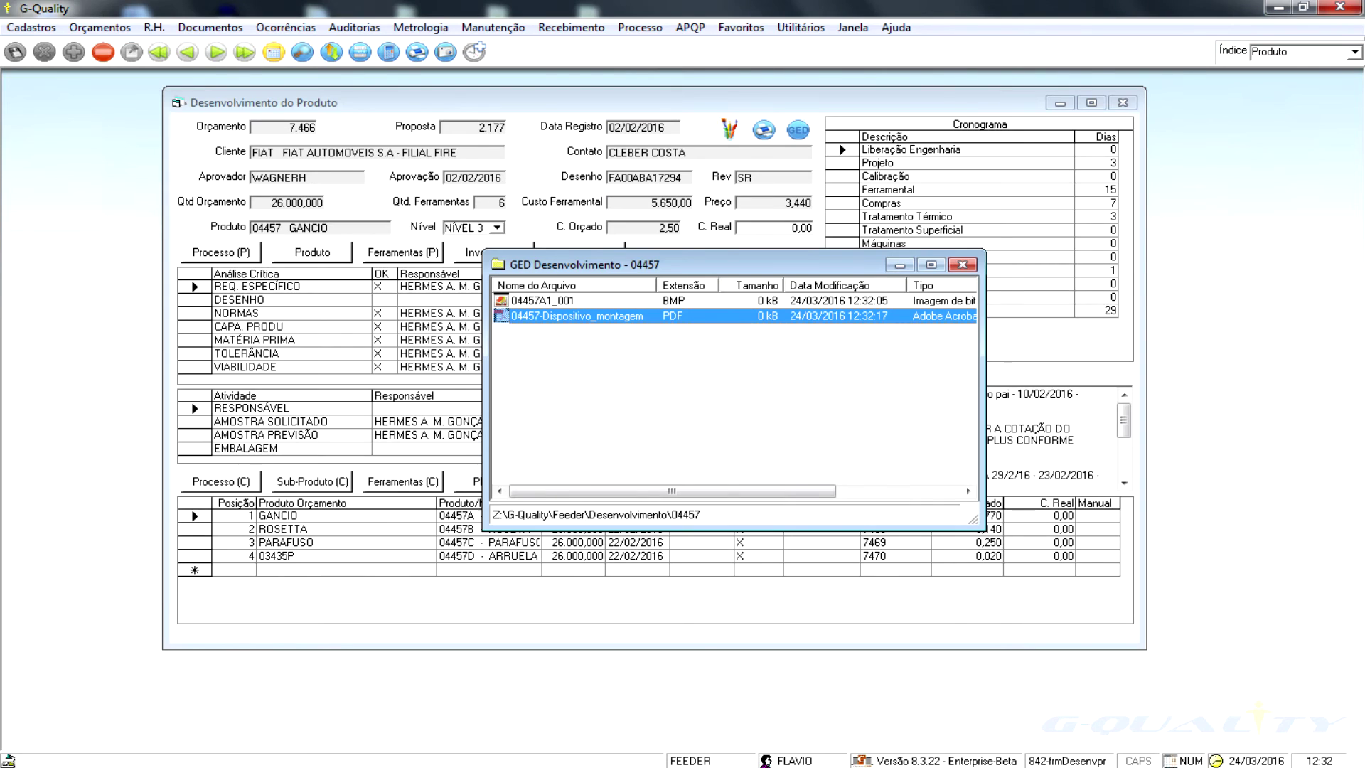
{"action": "key", "text": "Escape"}
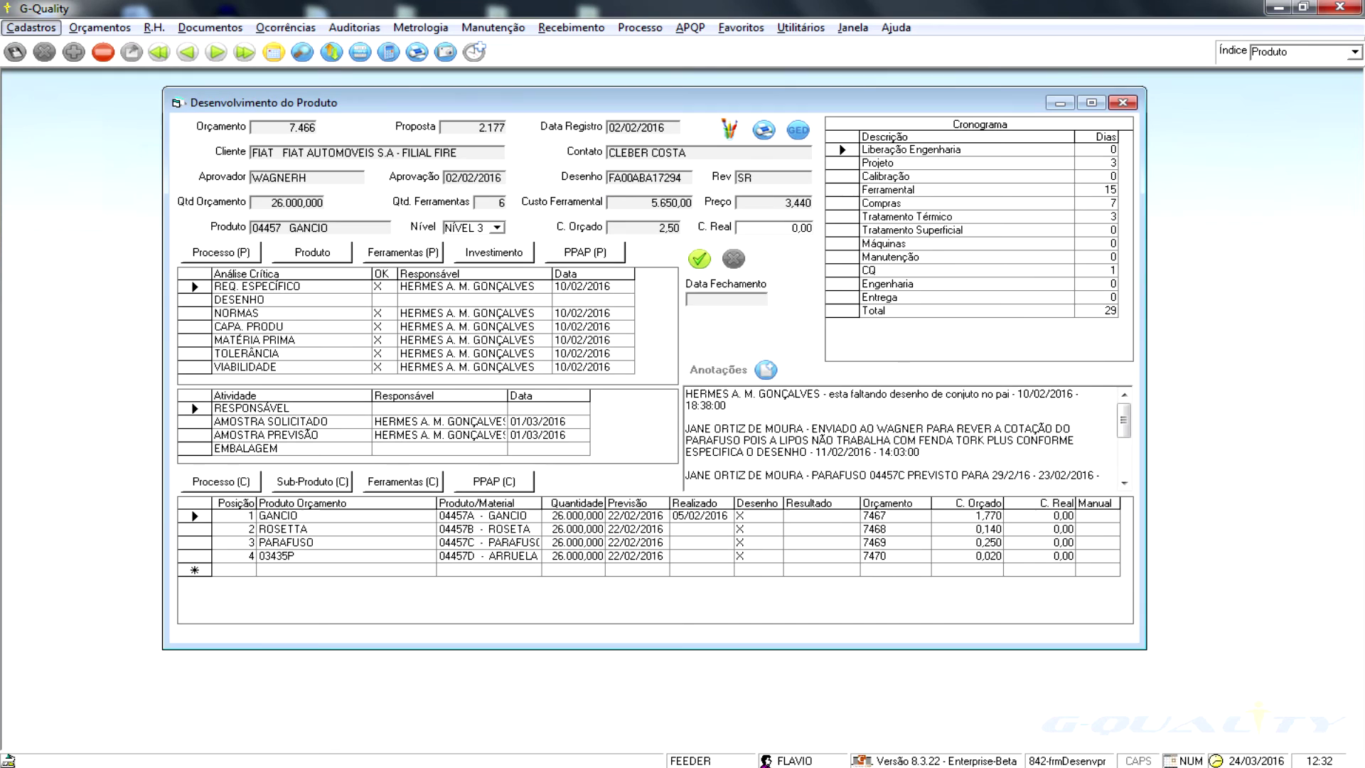
{"action": "double_click", "coordinate": [575, 317]}
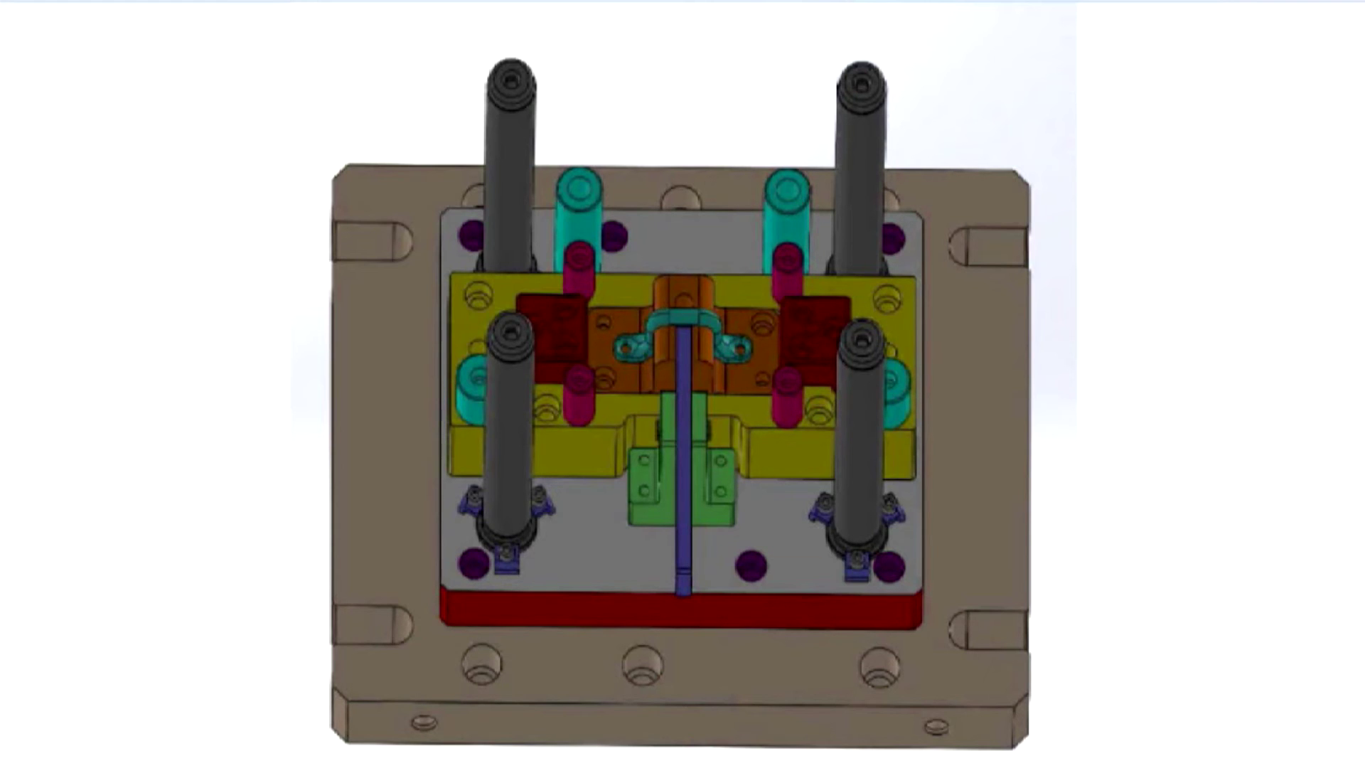
{"action": "scroll", "coordinate": [685, 430], "scroll_direction": "up", "scroll_amount": 3}
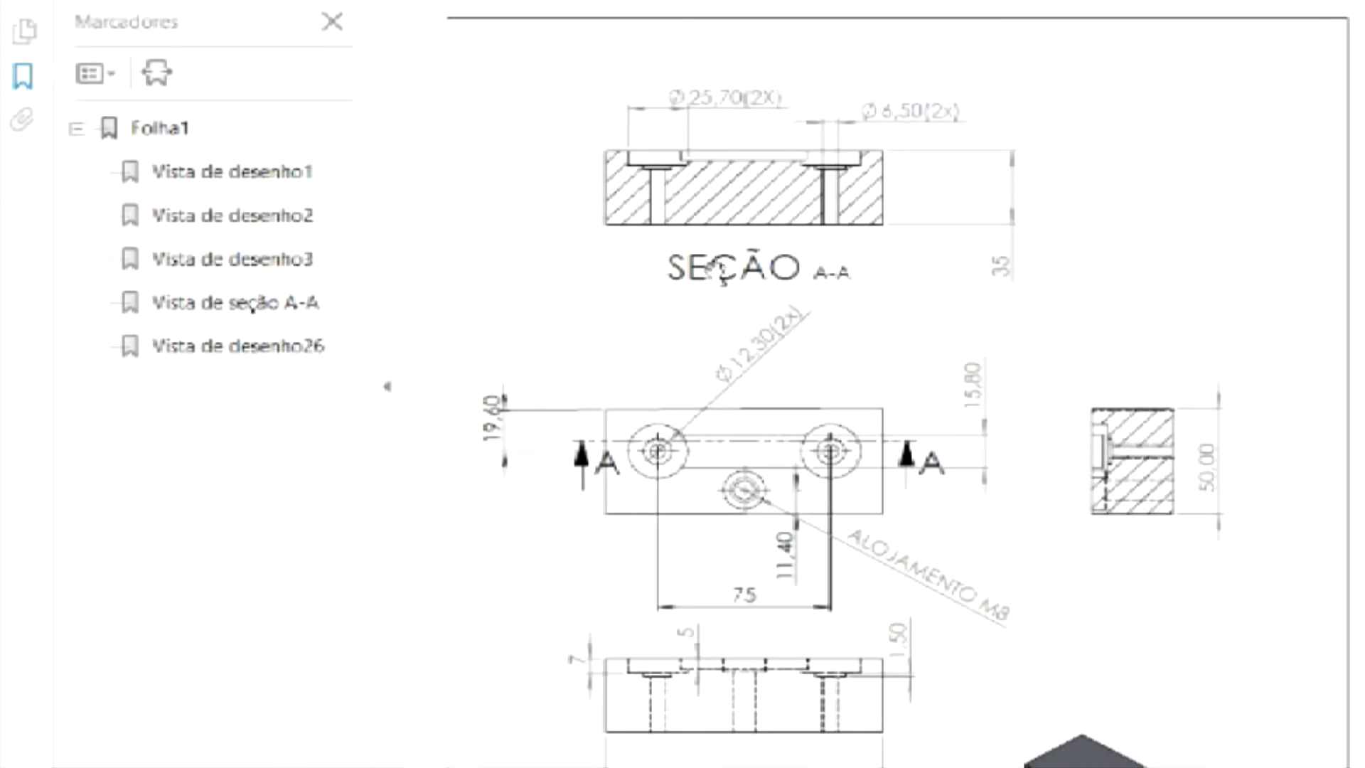
{"action": "scroll", "coordinate": [925, 450], "scroll_direction": "down", "scroll_amount": 5}
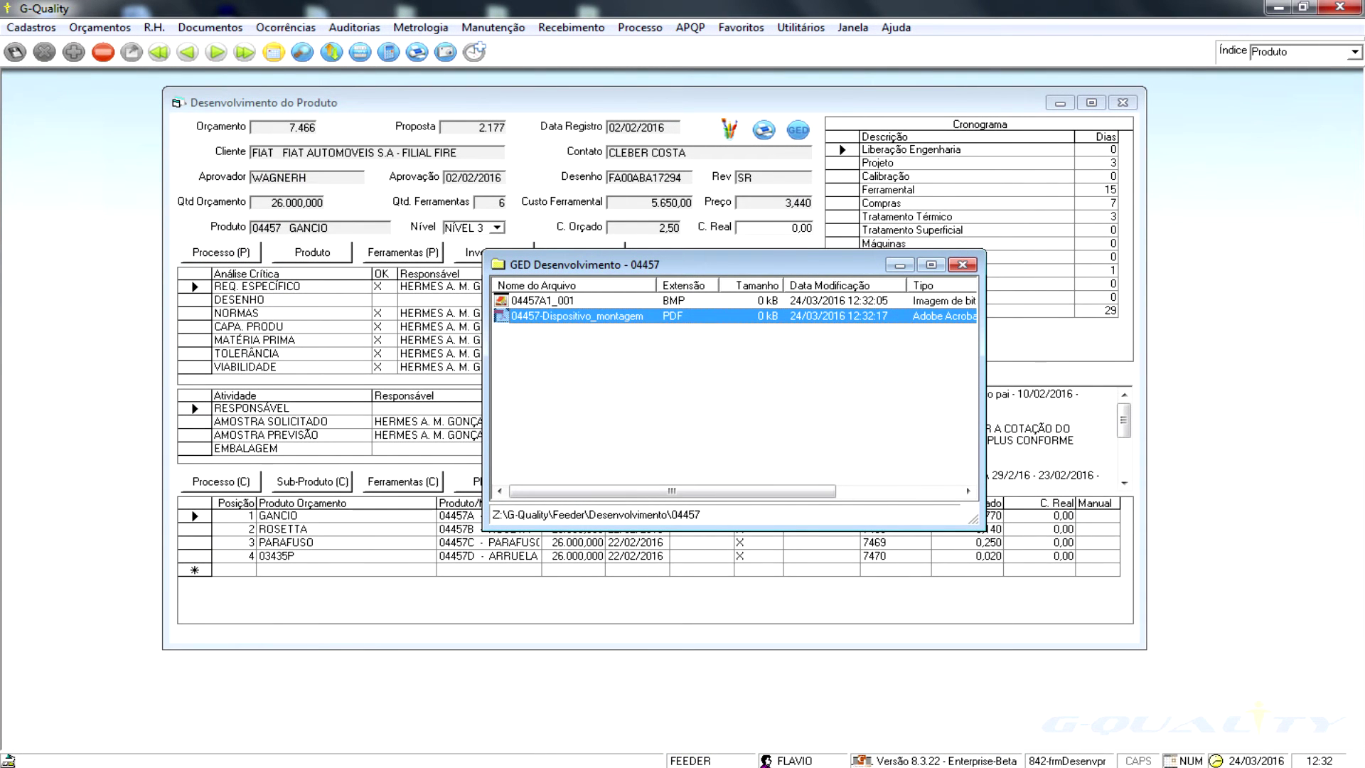
{"action": "key", "text": "alt+F4"}
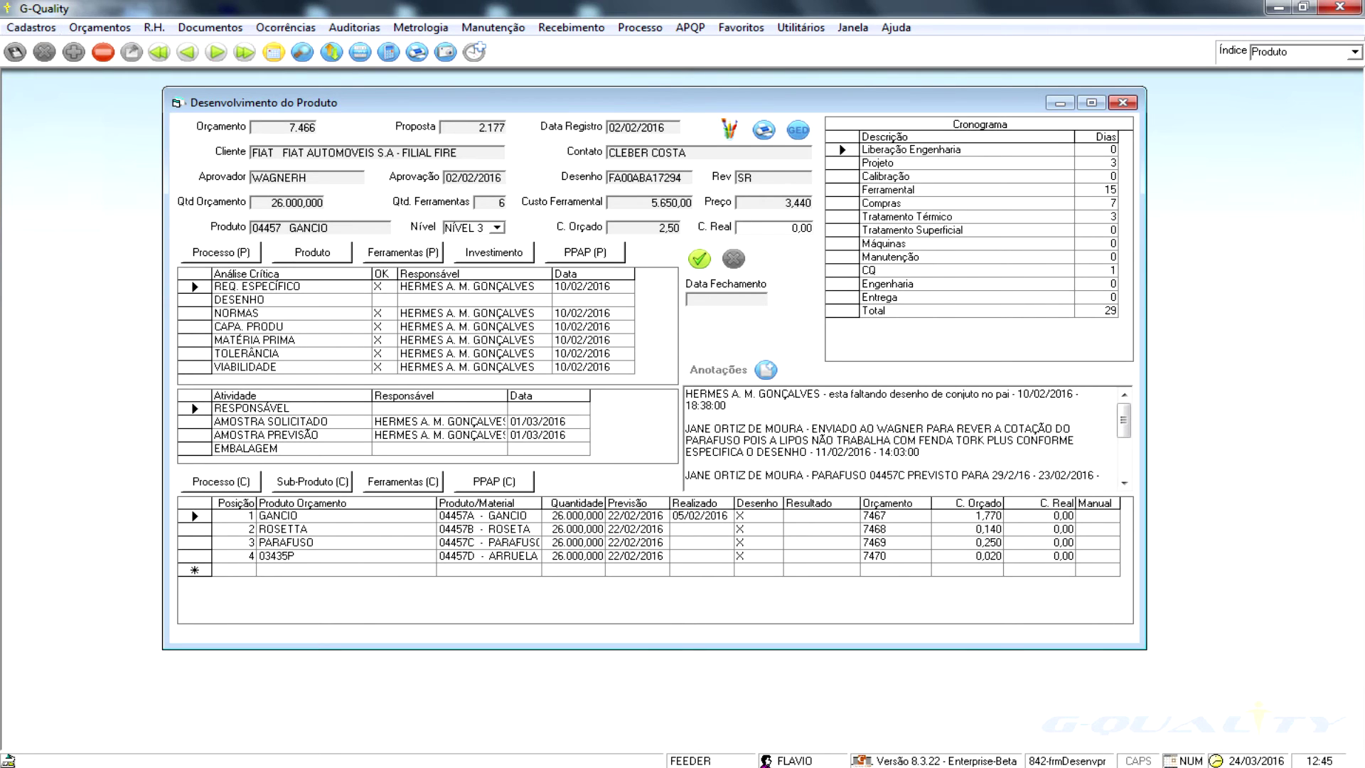
{"action": "left_click", "coordinate": [403, 252]}
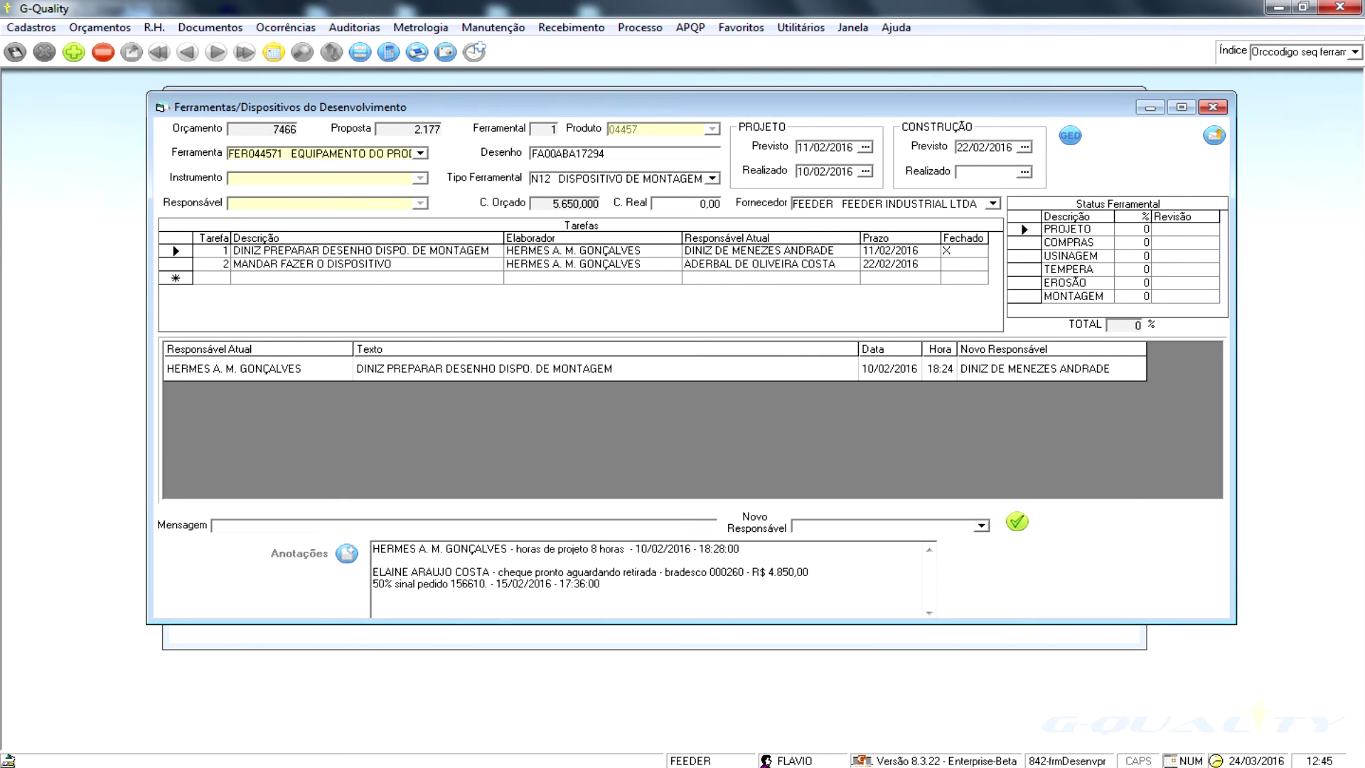
- Select the first tooling task's author and current owner, then leave the development record
{"action": "left_click", "coordinate": [574, 250]}
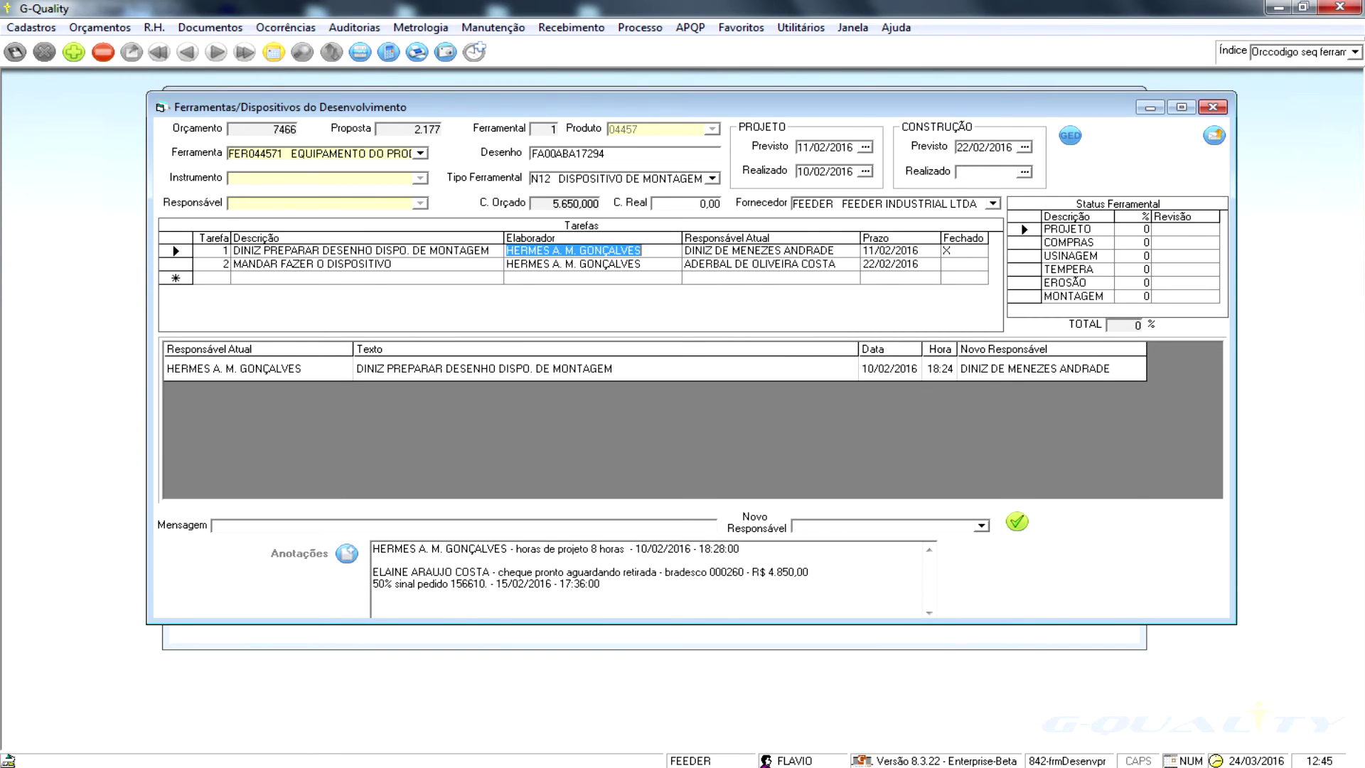
{"action": "left_click", "coordinate": [758, 250]}
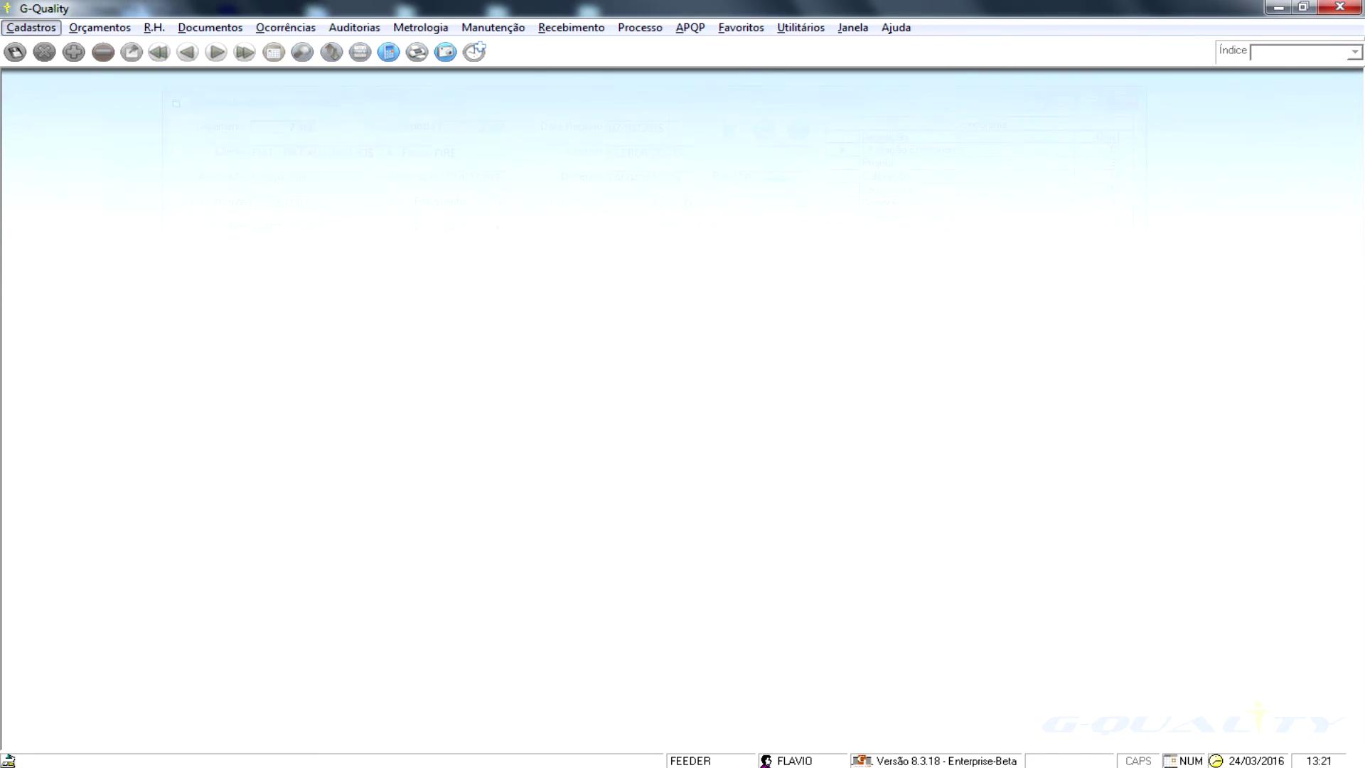
{"action": "key", "text": "alt+a"}
{"action": "key", "text": "Down"}
{"action": "key", "text": "Down"}
{"action": "key", "text": "Down"}
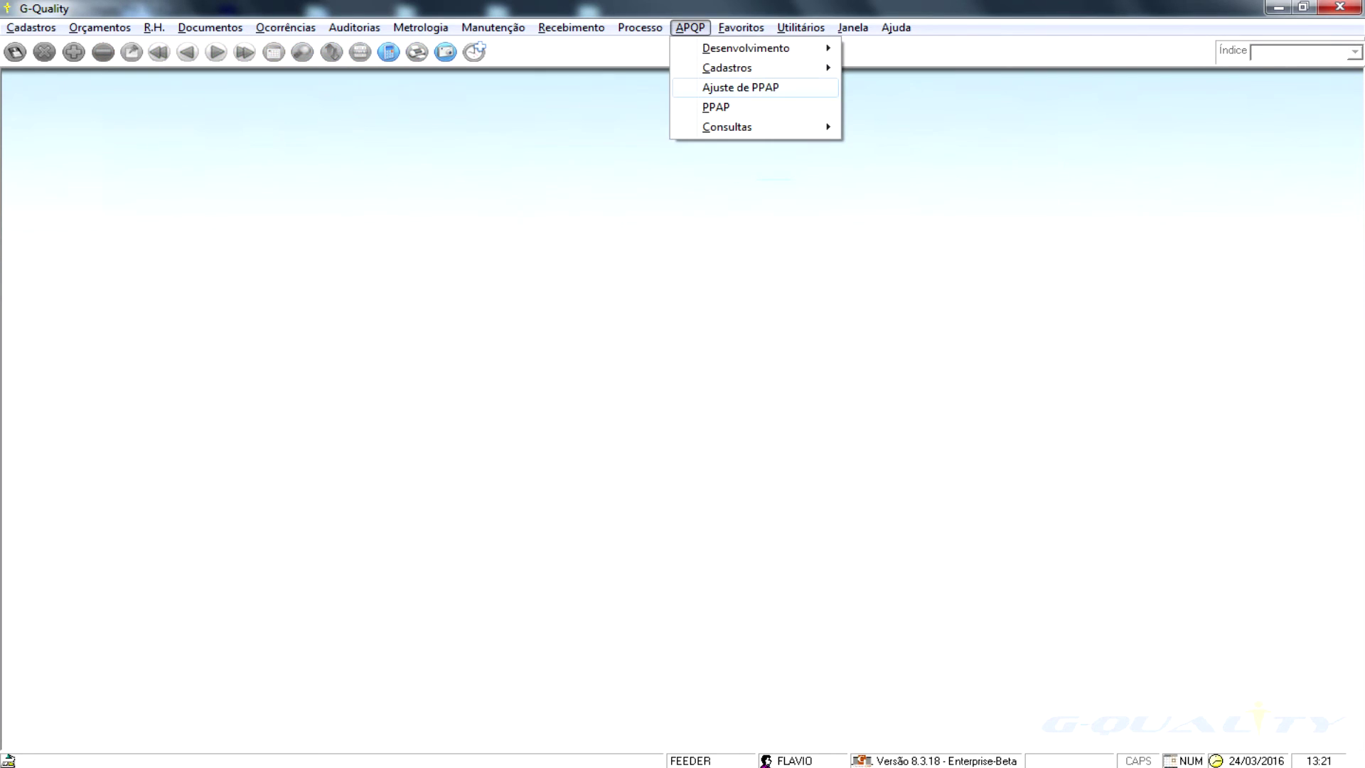
- In PPAP, search product code 04 and open row 10 Diagramas de Fluxo de Processo
{"action": "key", "text": "Return"}
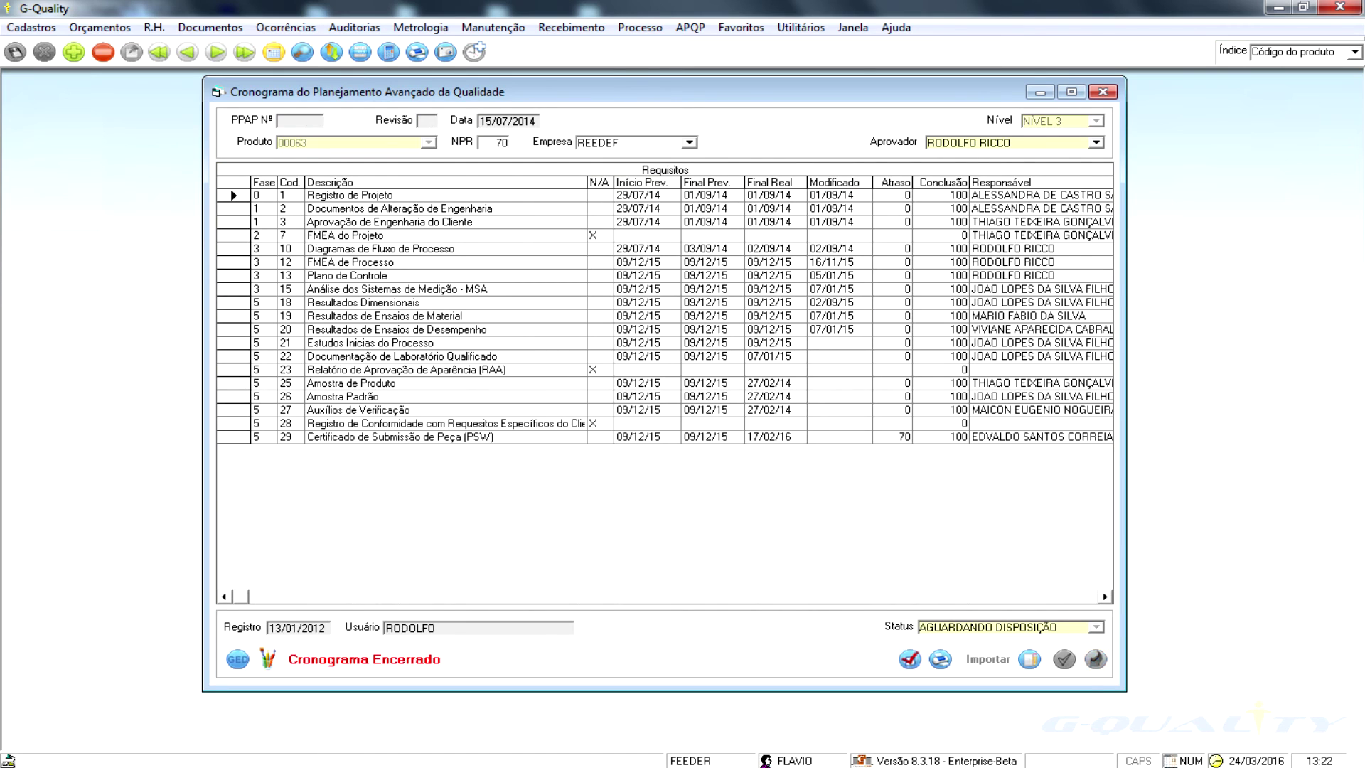
{"action": "left_click", "coordinate": [216, 52]}
{"action": "left_click", "coordinate": [302, 52]}
{"action": "type", "text": "04455"}
{"action": "key", "text": "Return"}
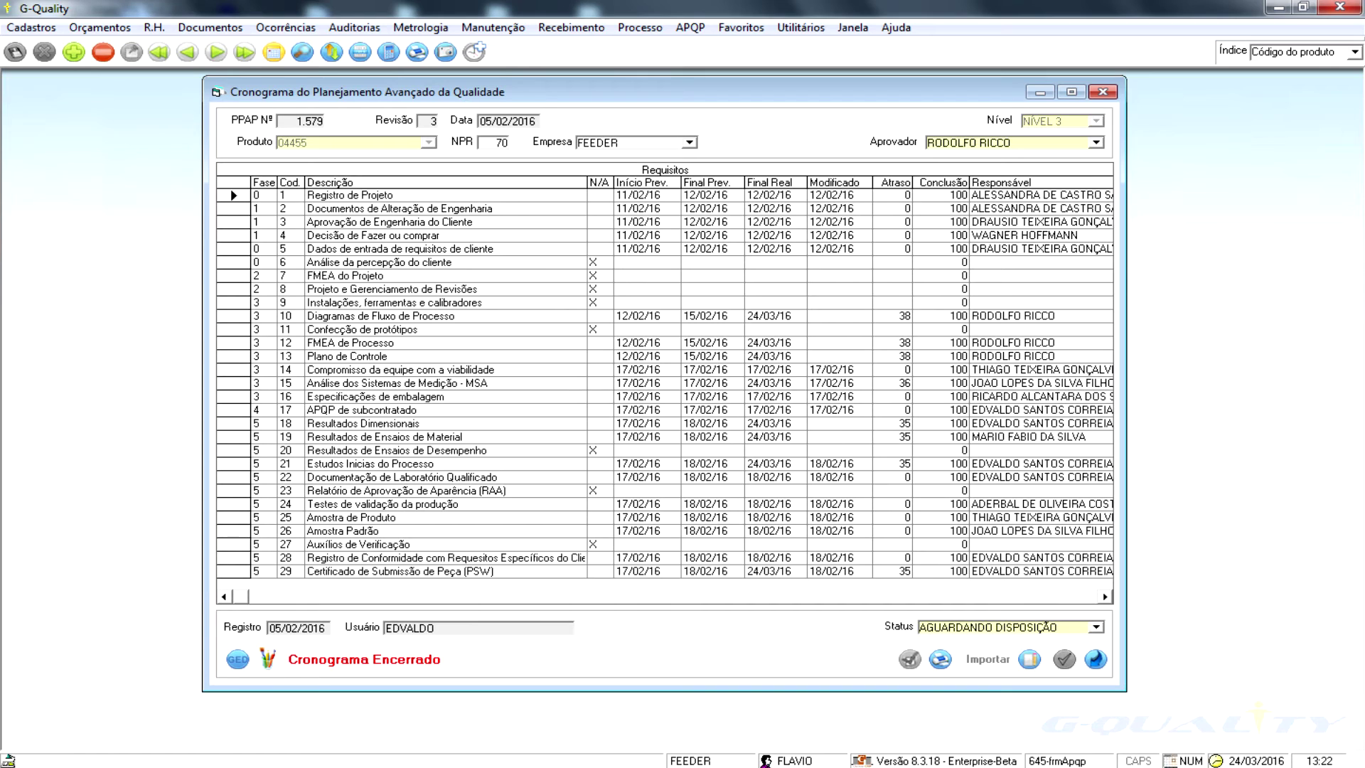
{"action": "double_click", "coordinate": [380, 316]}
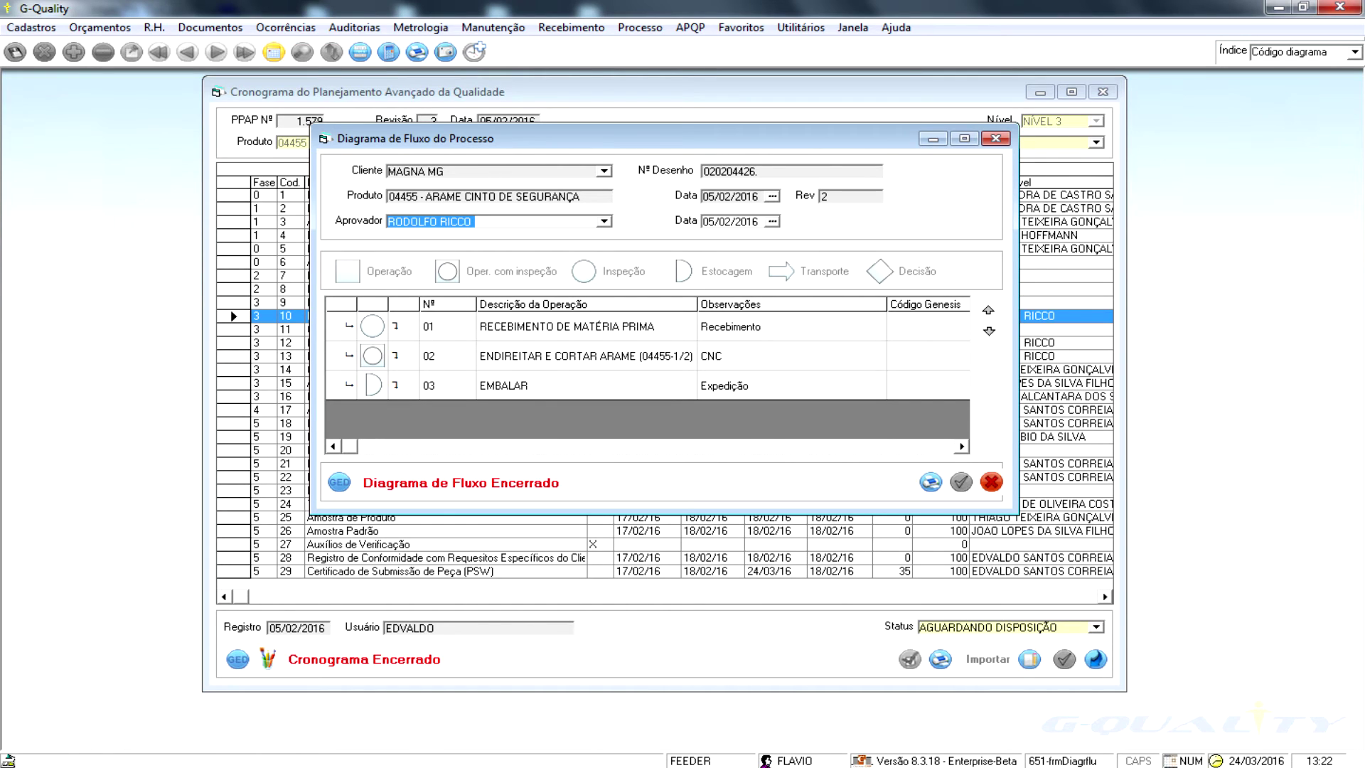
- Open the process flow diagram PDF, then show FMEA de Processo failure modes for operation 02
{"action": "left_click", "coordinate": [339, 482]}
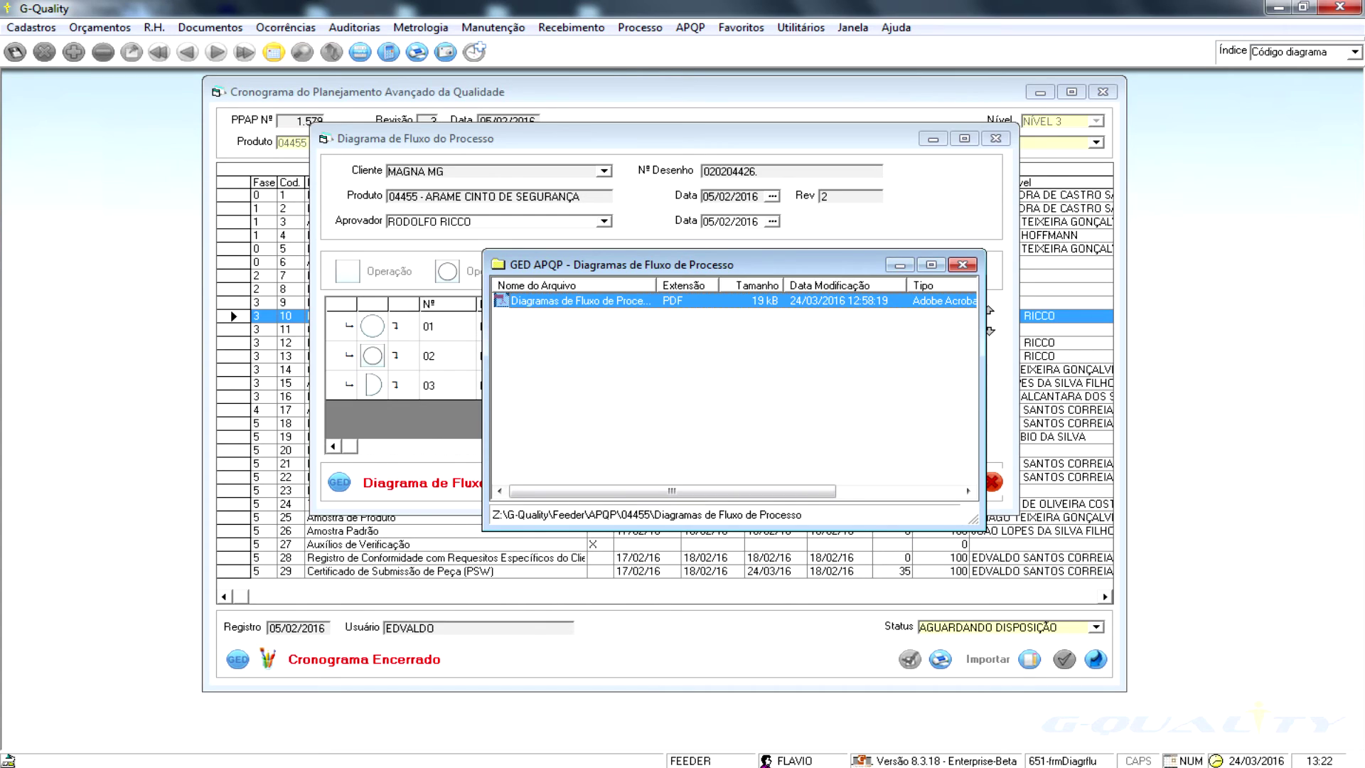
{"action": "key", "text": "Return"}
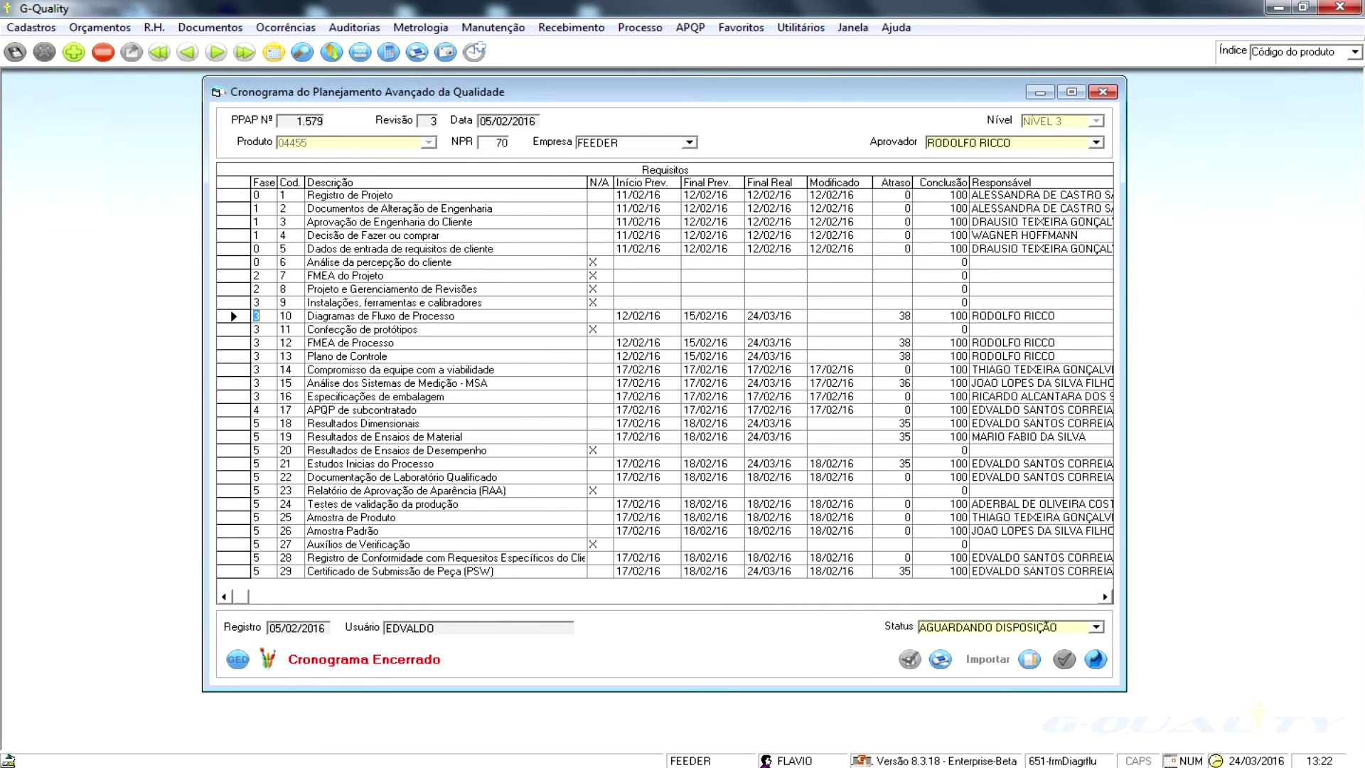
{"action": "left_click", "coordinate": [233, 343]}
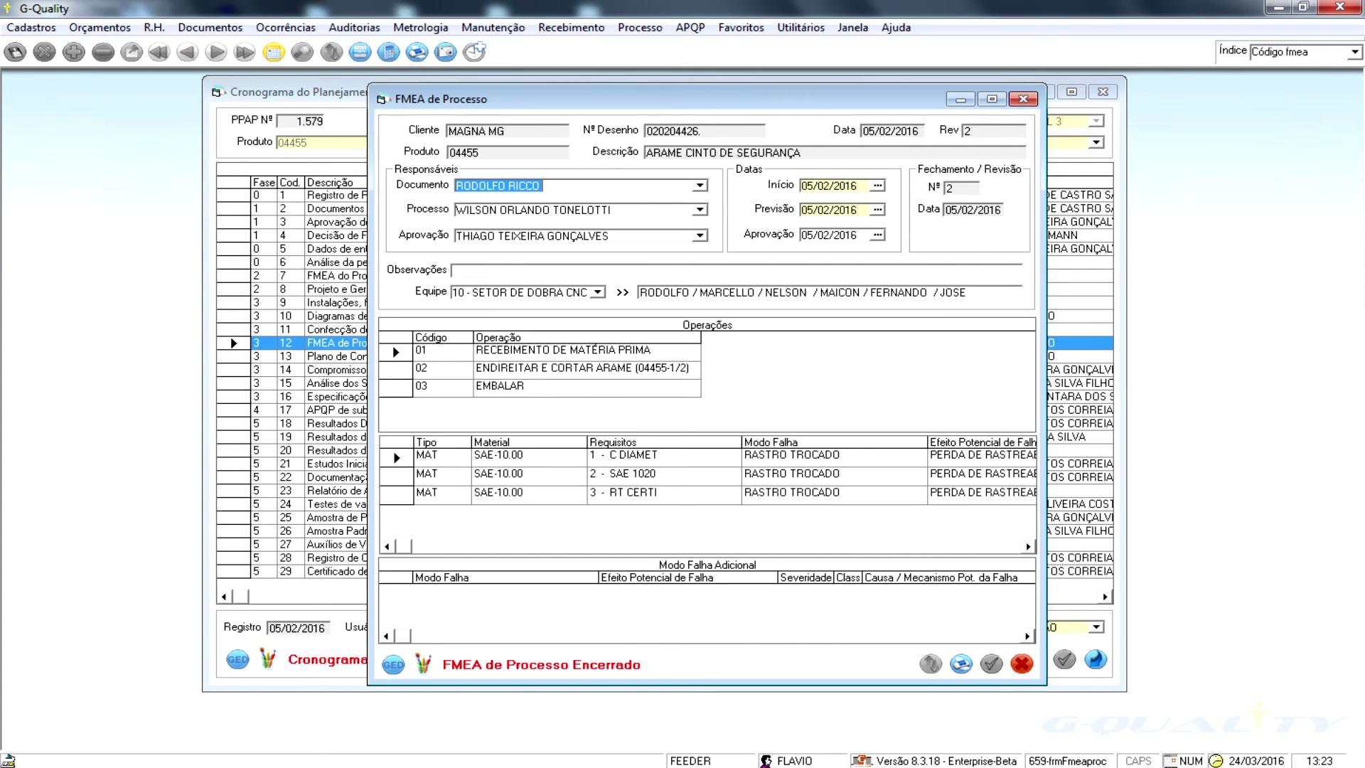
{"action": "left_click", "coordinate": [554, 369]}
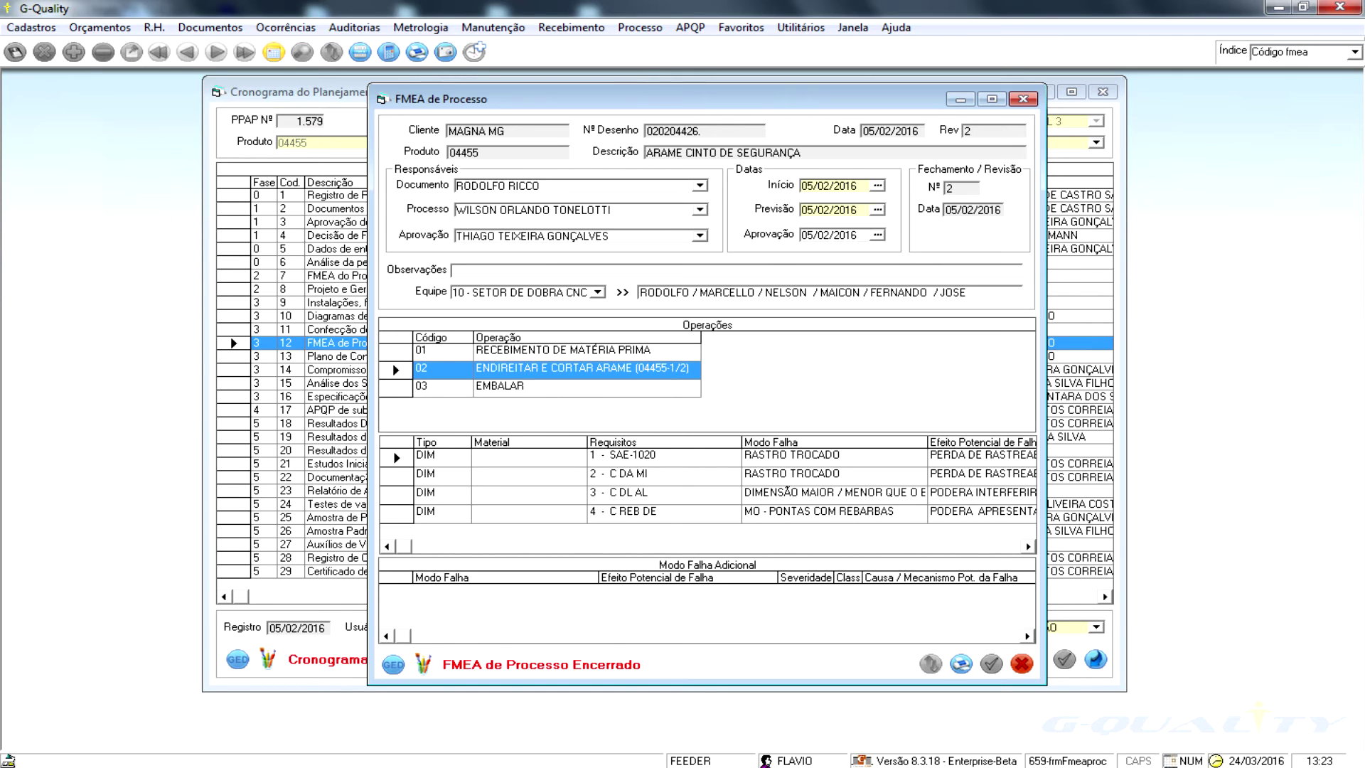
- Scroll the FMEA grid through failure effect, occurrence, detection, NPR, responsible and actions-taken columns
{"action": "left_click", "coordinate": [1028, 547]}
{"action": "left_click", "coordinate": [1028, 546]}
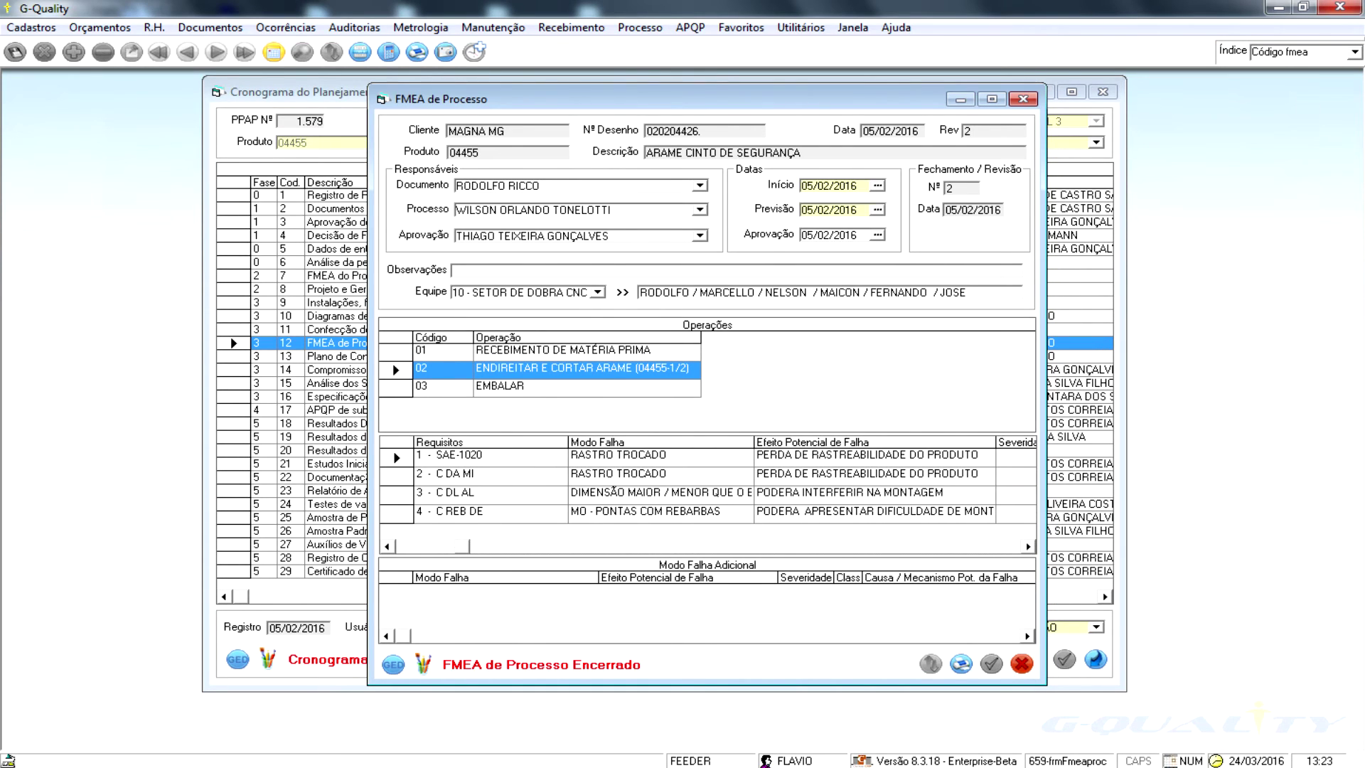
{"action": "left_click", "coordinate": [1028, 547]}
{"action": "left_click", "coordinate": [1028, 546]}
{"action": "left_click", "coordinate": [1027, 546]}
{"action": "left_click", "coordinate": [1027, 547]}
{"action": "left_click", "coordinate": [1028, 547]}
{"action": "left_click", "coordinate": [1028, 546]}
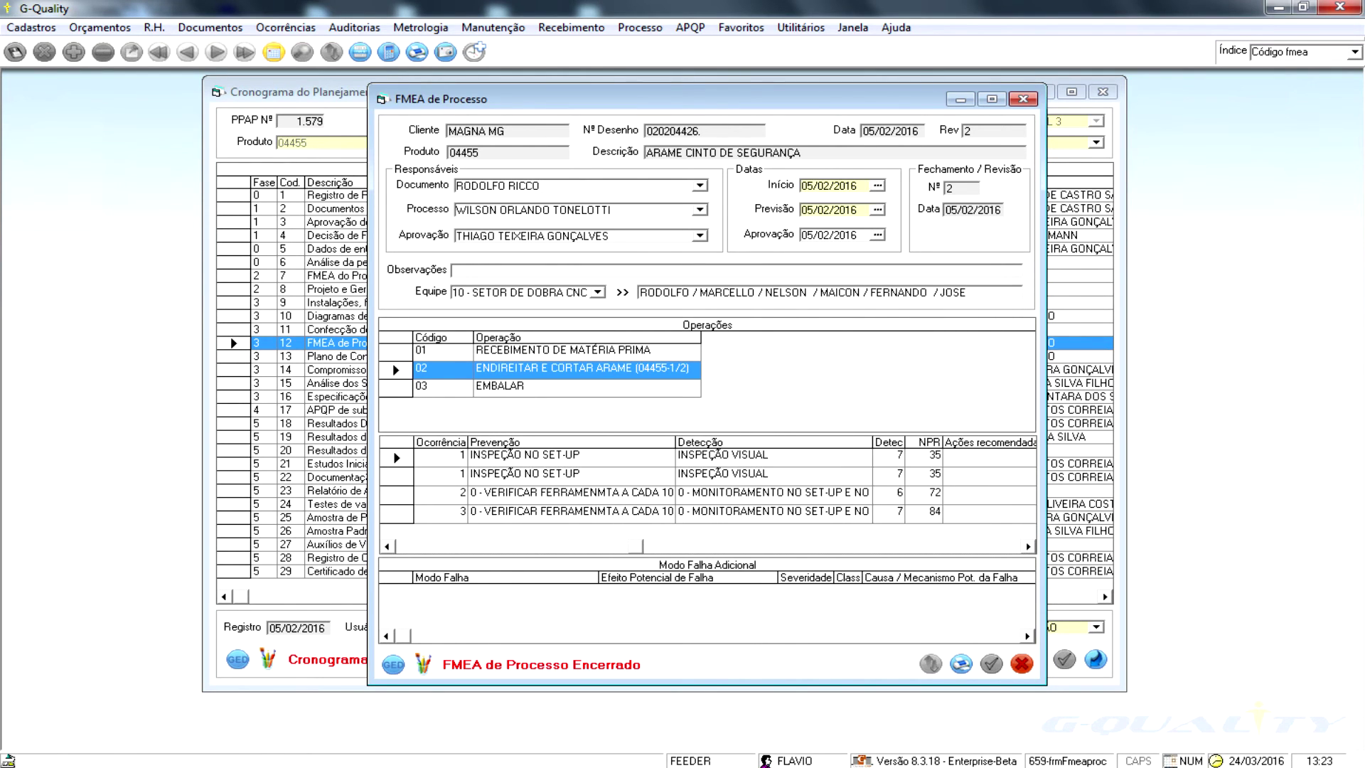
{"action": "left_click", "coordinate": [1028, 546]}
{"action": "left_click", "coordinate": [1028, 547]}
{"action": "left_click", "coordinate": [1028, 546]}
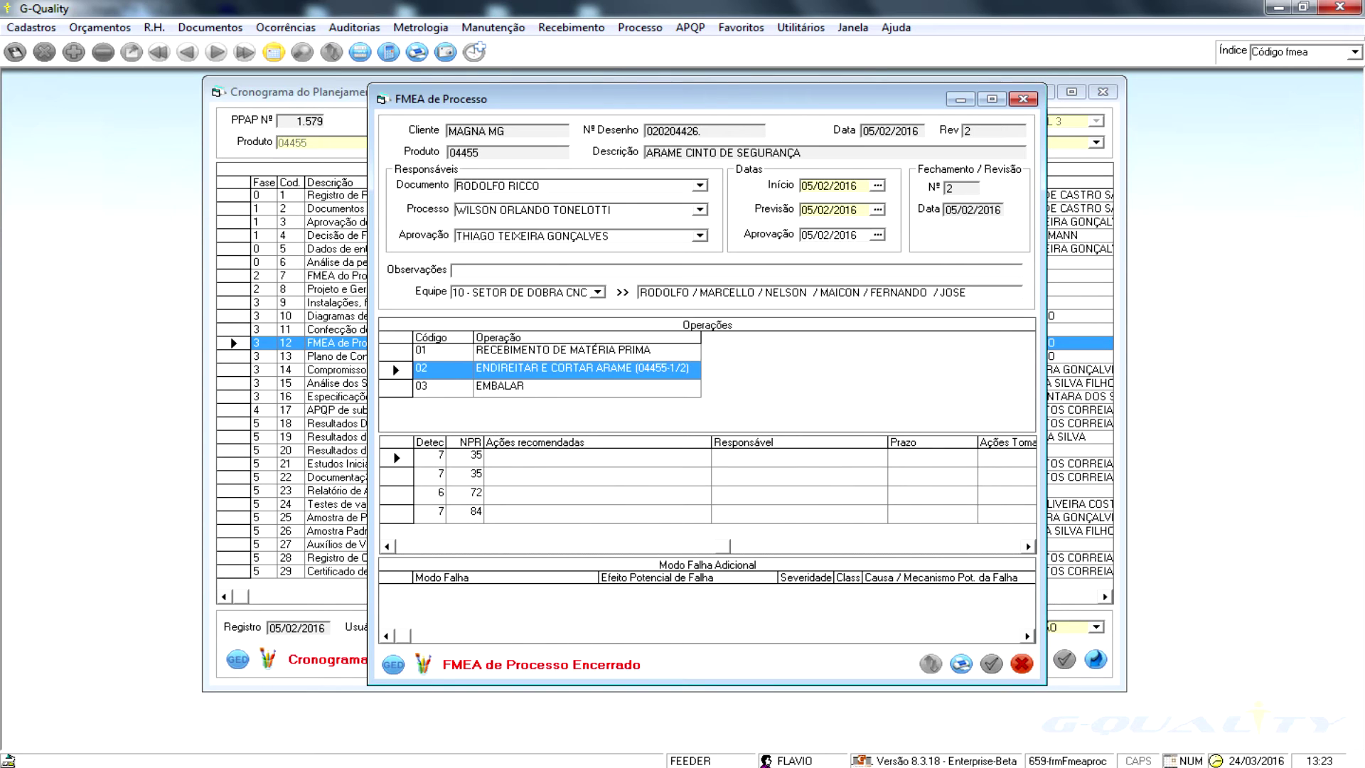
{"action": "left_click", "coordinate": [1028, 546]}
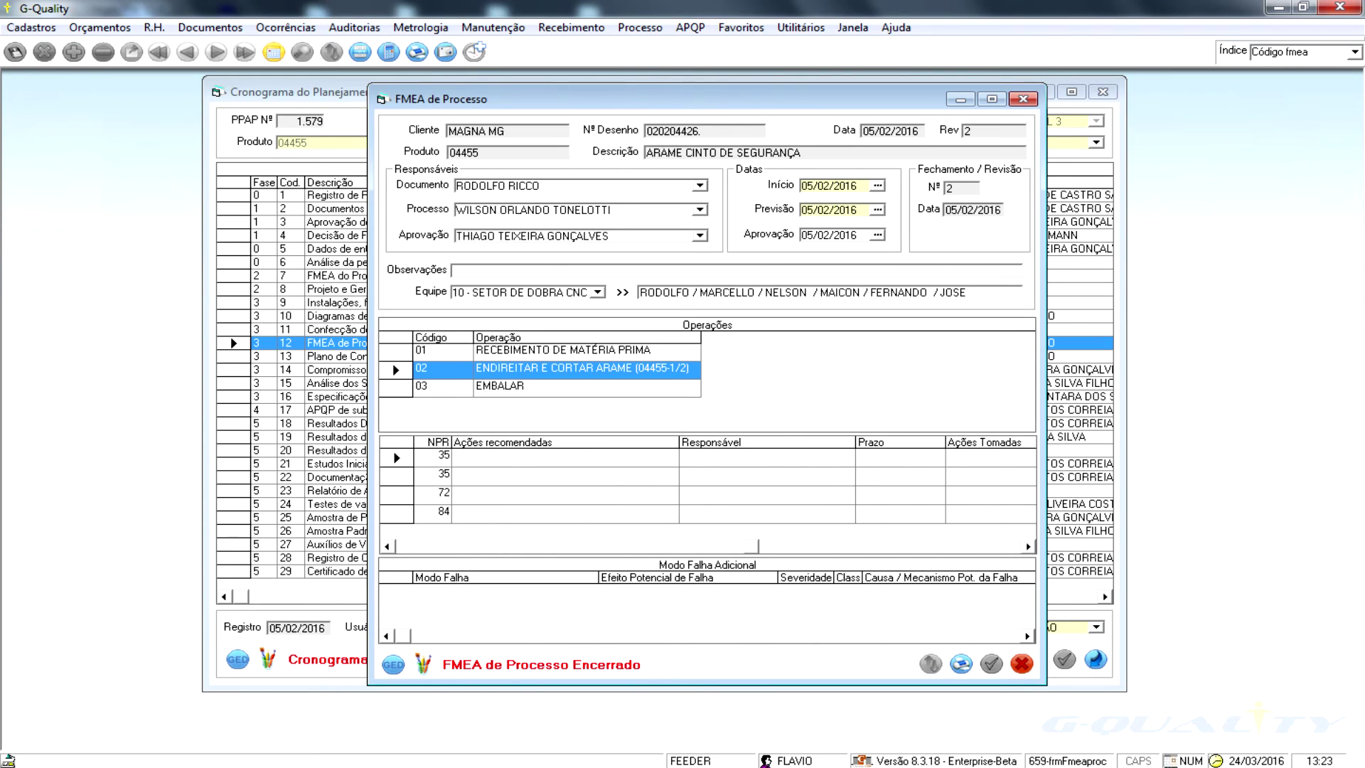
- Return the FMEA grid to its first columns, step through again, and list its stored documents
{"action": "left_click", "coordinate": [387, 546]}
{"action": "mouse_move", "coordinate": [668, 99]}
{"action": "left_mouse_down"}
{"action": "mouse_move", "coordinate": [650, 159]}
{"action": "mouse_move", "coordinate": [667, 103]}
{"action": "left_mouse_up"}
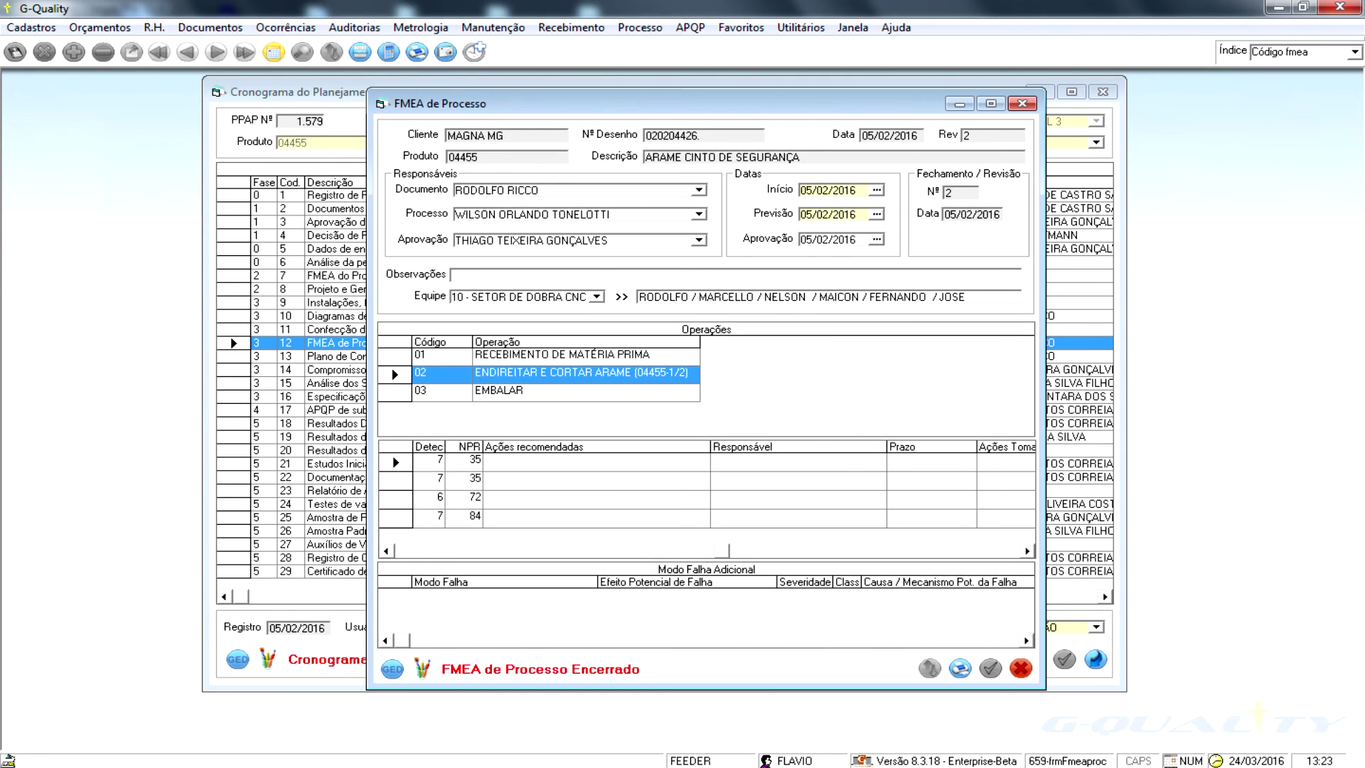
{"action": "left_click", "coordinate": [387, 550]}
{"action": "left_click", "coordinate": [386, 551]}
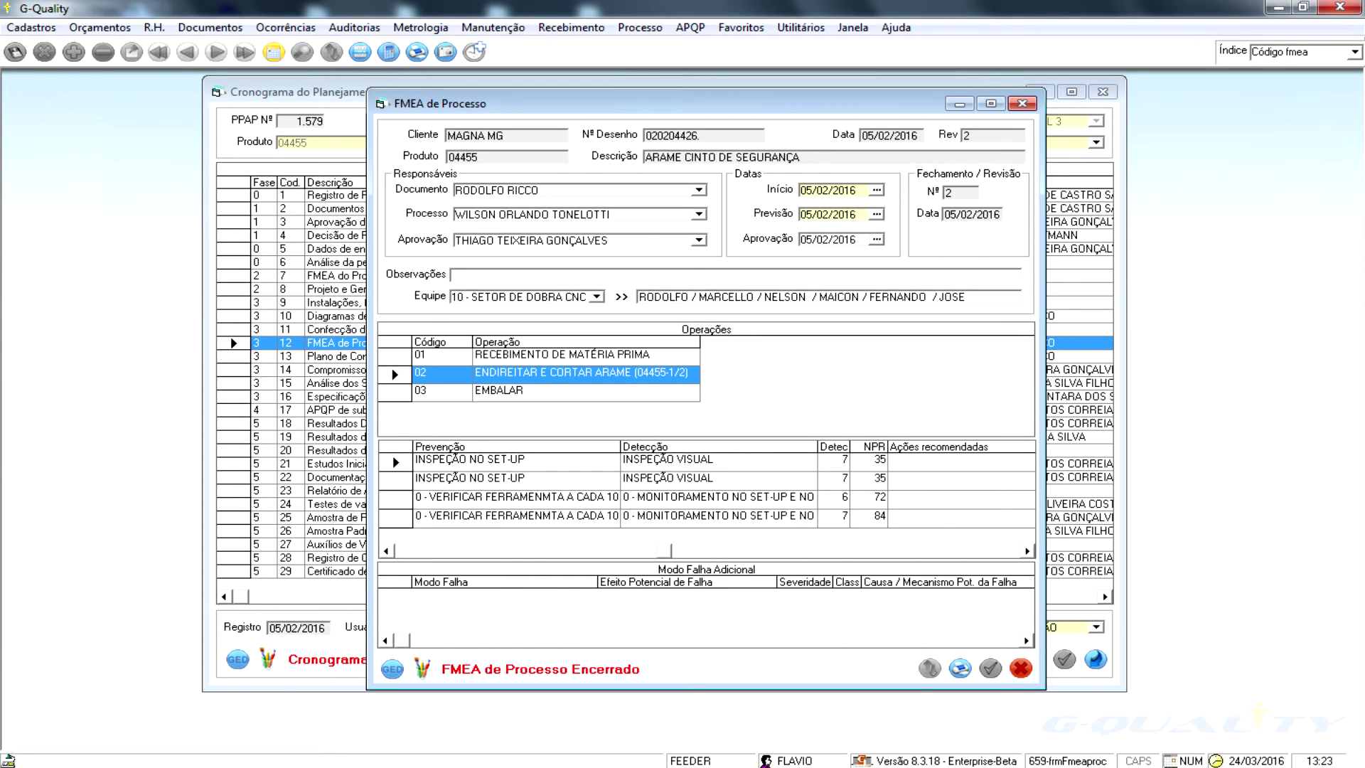
{"action": "left_click", "coordinate": [416, 551]}
{"action": "left_click", "coordinate": [416, 551]}
{"action": "left_click", "coordinate": [416, 551]}
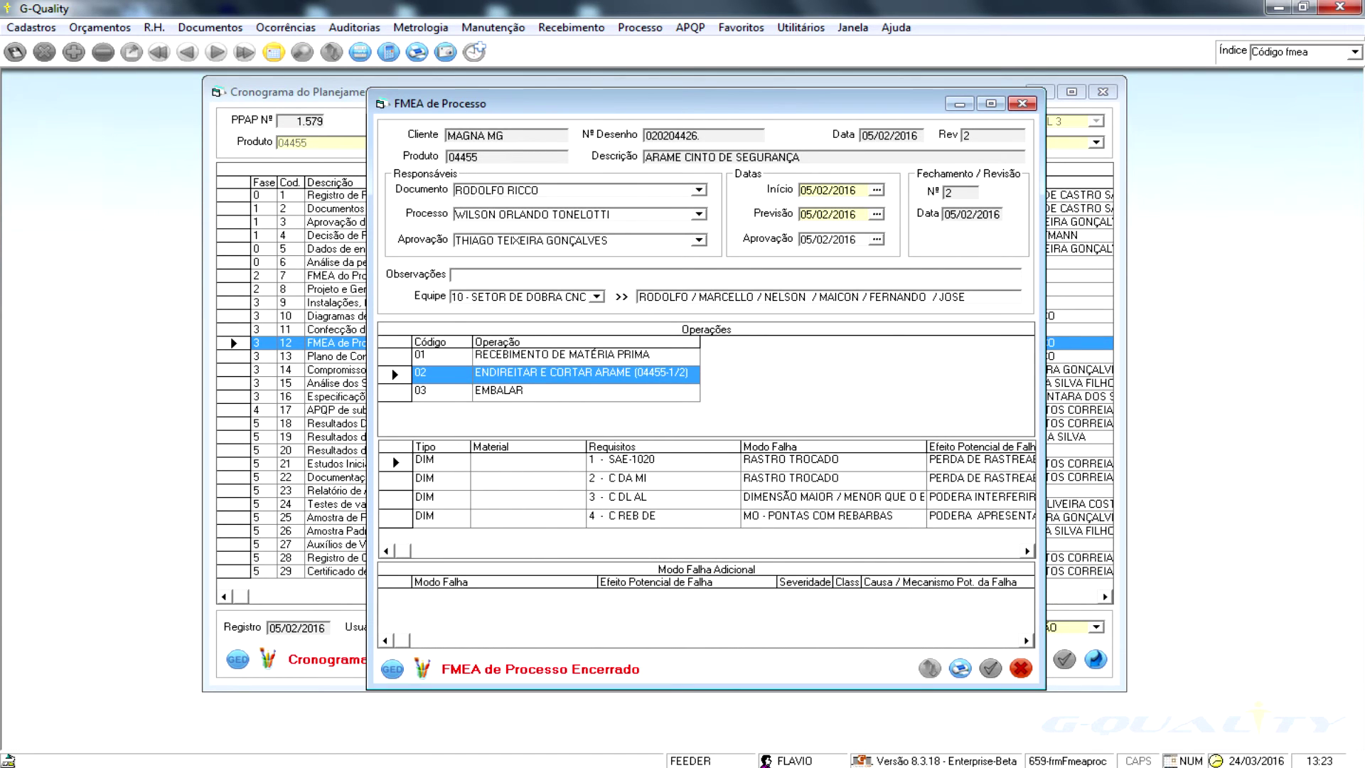
{"action": "left_click", "coordinate": [1027, 550]}
{"action": "left_click", "coordinate": [1027, 551]}
{"action": "left_click", "coordinate": [1027, 551]}
{"action": "left_click", "coordinate": [1027, 551]}
{"action": "left_click", "coordinate": [1027, 551]}
{"action": "left_click", "coordinate": [1027, 551]}
{"action": "left_click", "coordinate": [1027, 551]}
{"action": "left_click", "coordinate": [1027, 550]}
{"action": "left_click", "coordinate": [1027, 551]}
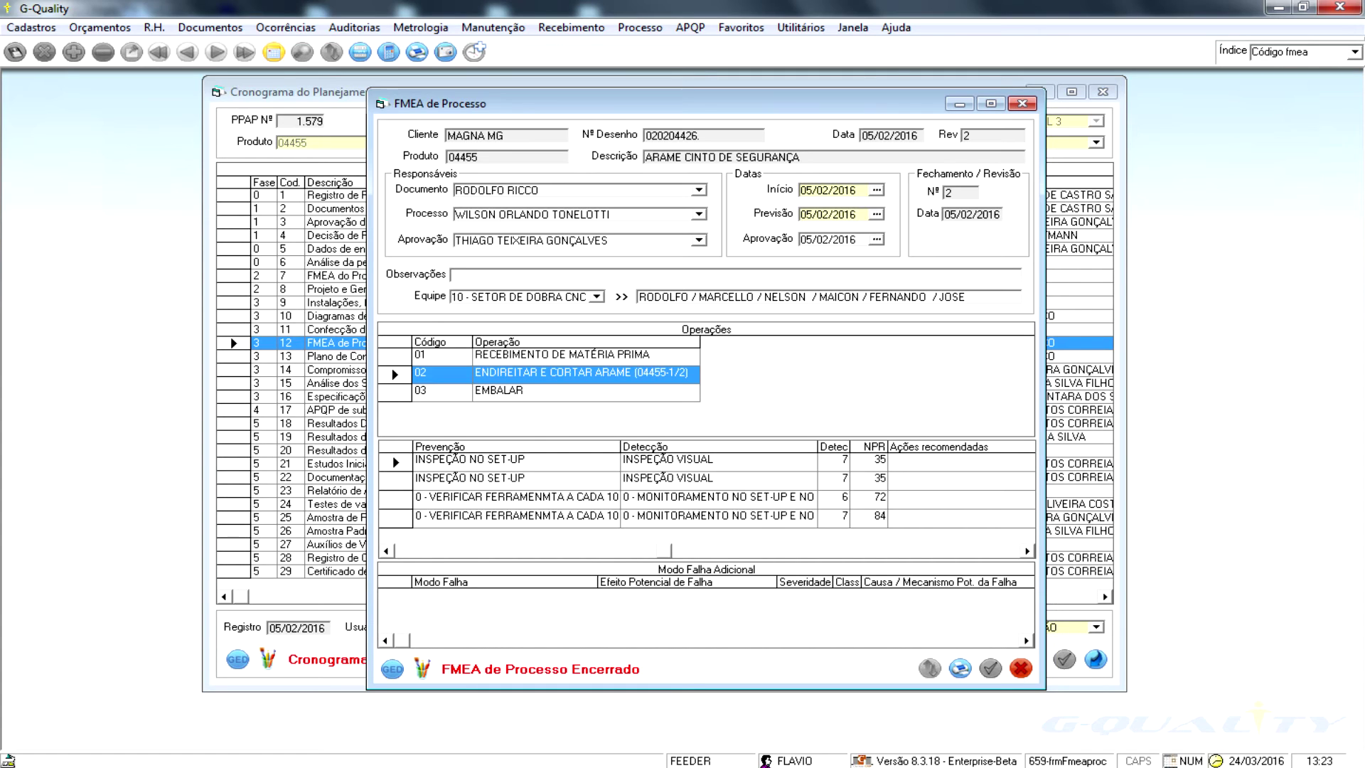
{"action": "scroll", "coordinate": [705, 490], "scroll_direction": "right", "scroll_amount": 1}
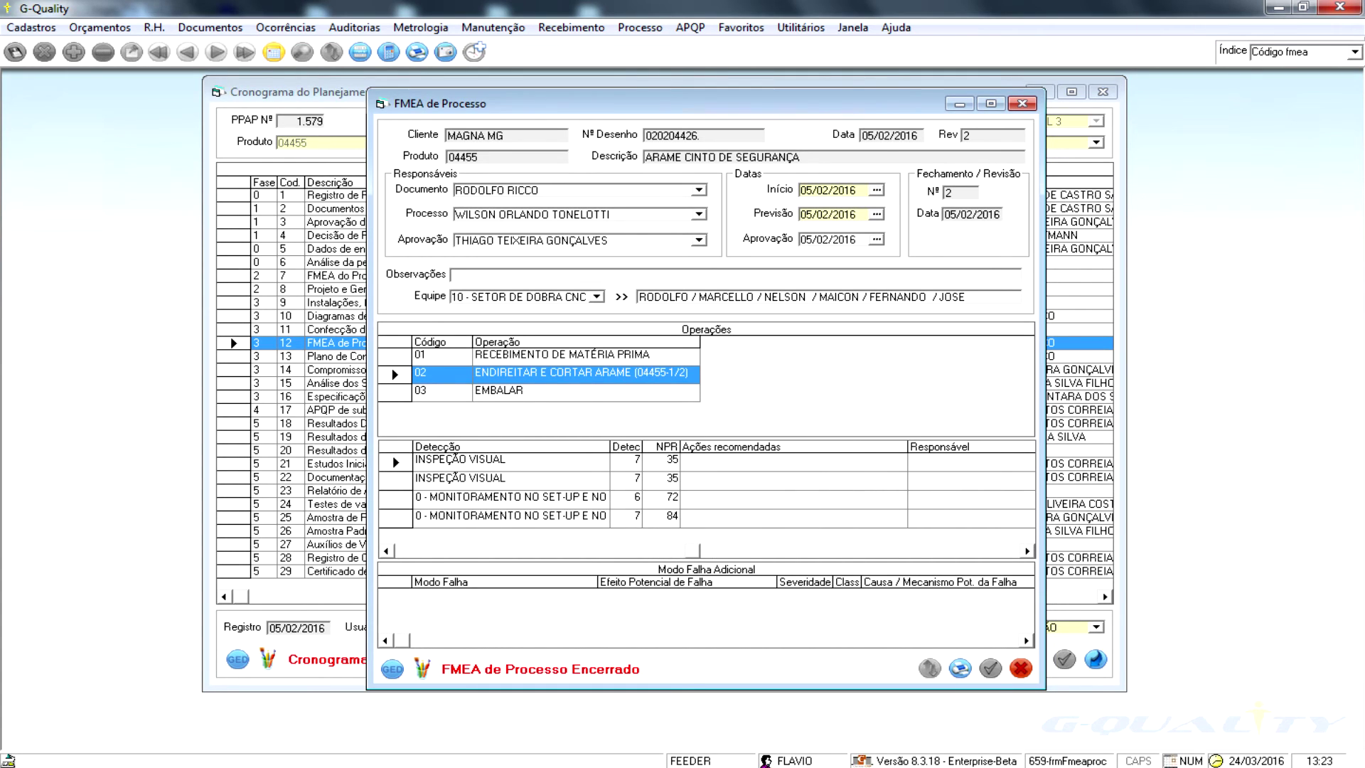
{"action": "left_click", "coordinate": [392, 668]}
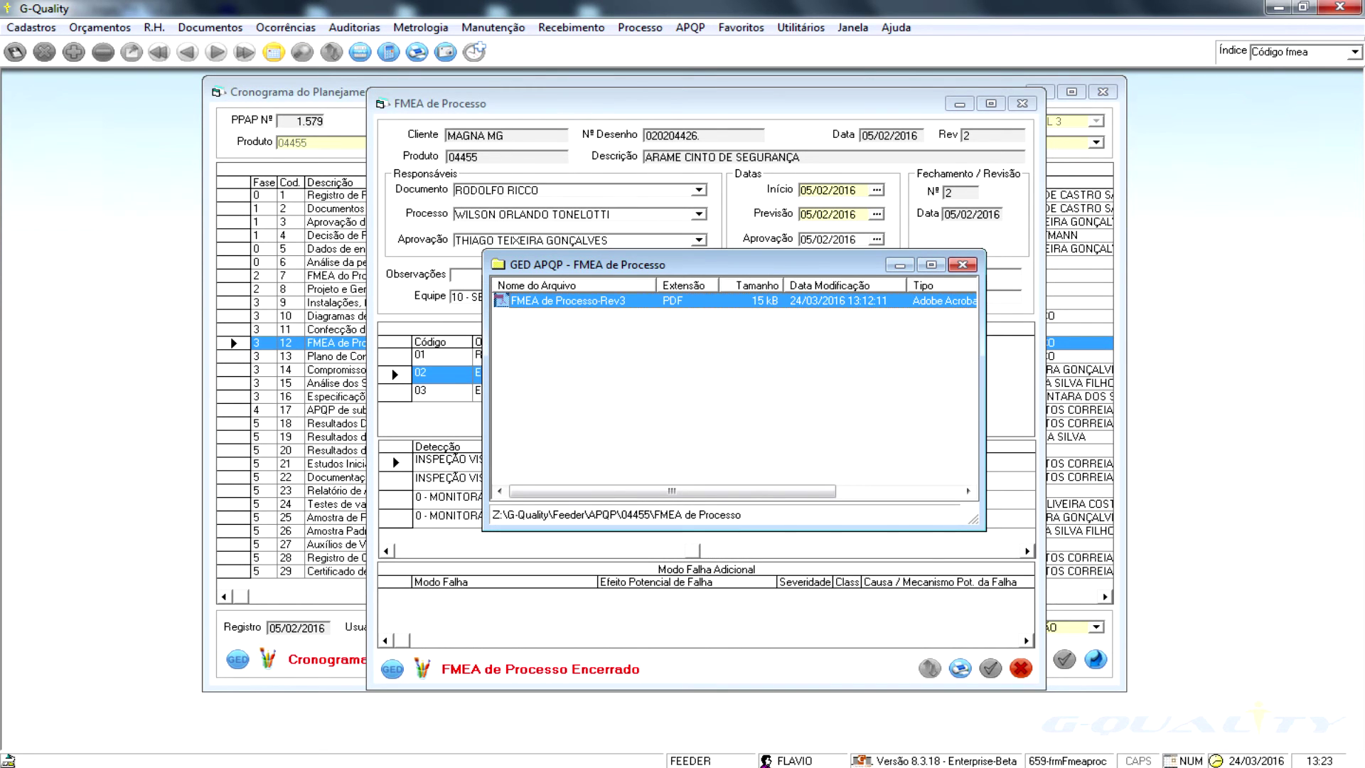
- Open the FMEA de Processo-Rev3 PDF from the document list
{"action": "key", "text": "Return"}
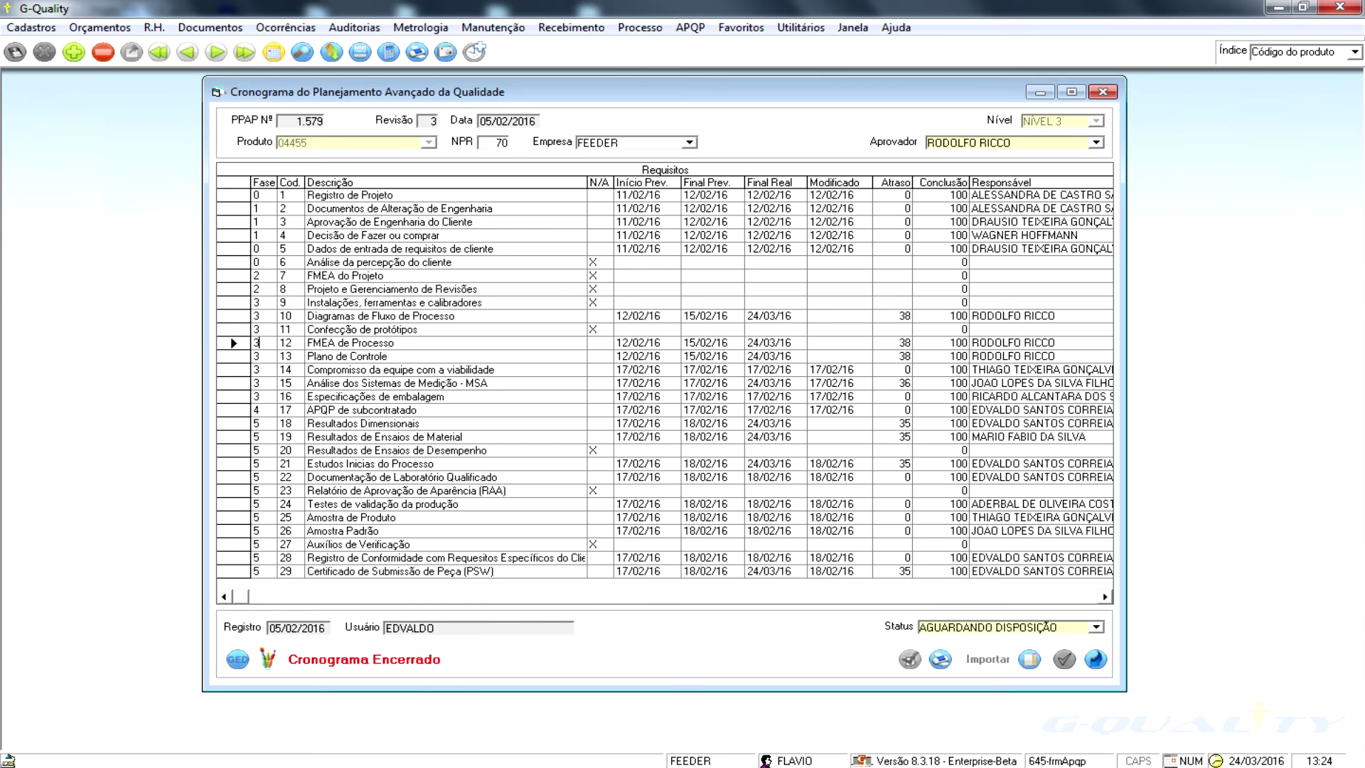
- Open Plano de Controle at operation 02, scroll its control method and reaction plan columns, and list its documents
{"action": "double_click", "coordinate": [233, 356]}
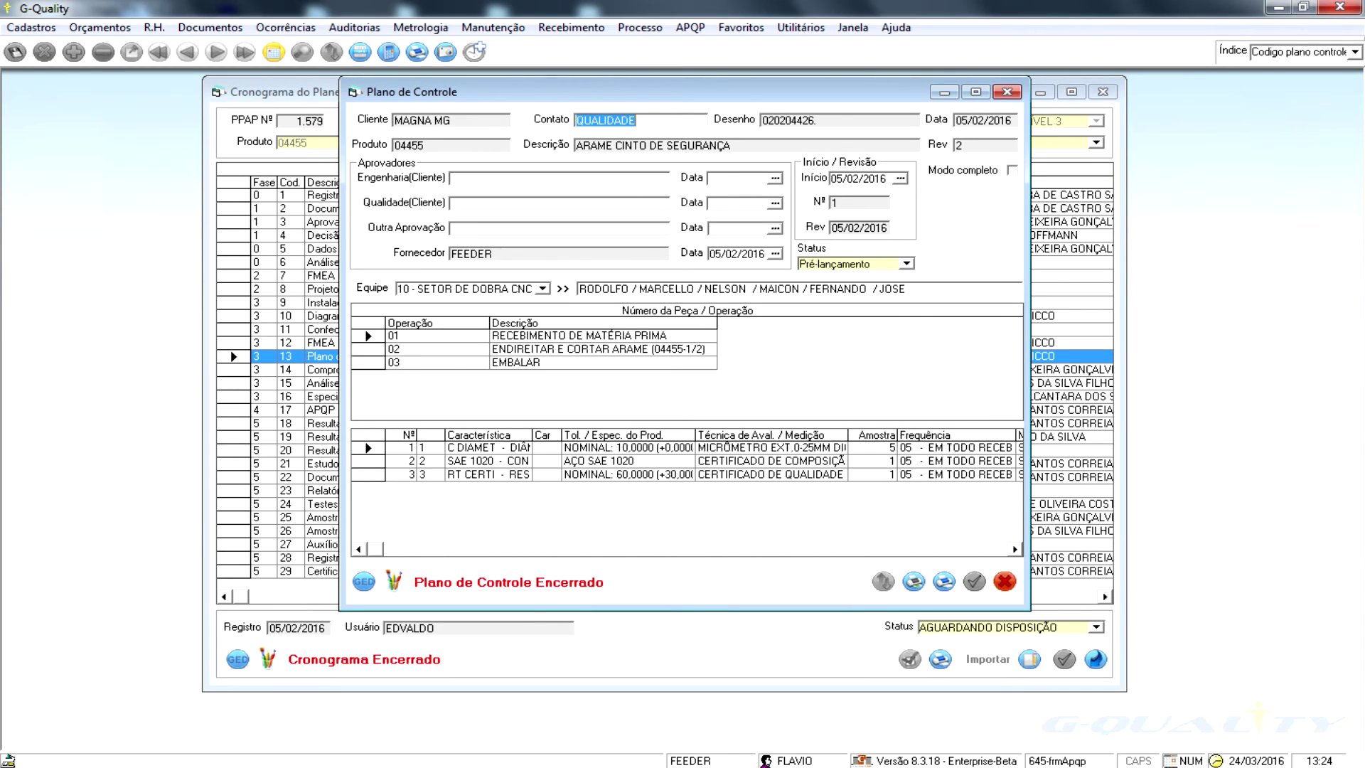
{"action": "left_click", "coordinate": [426, 349]}
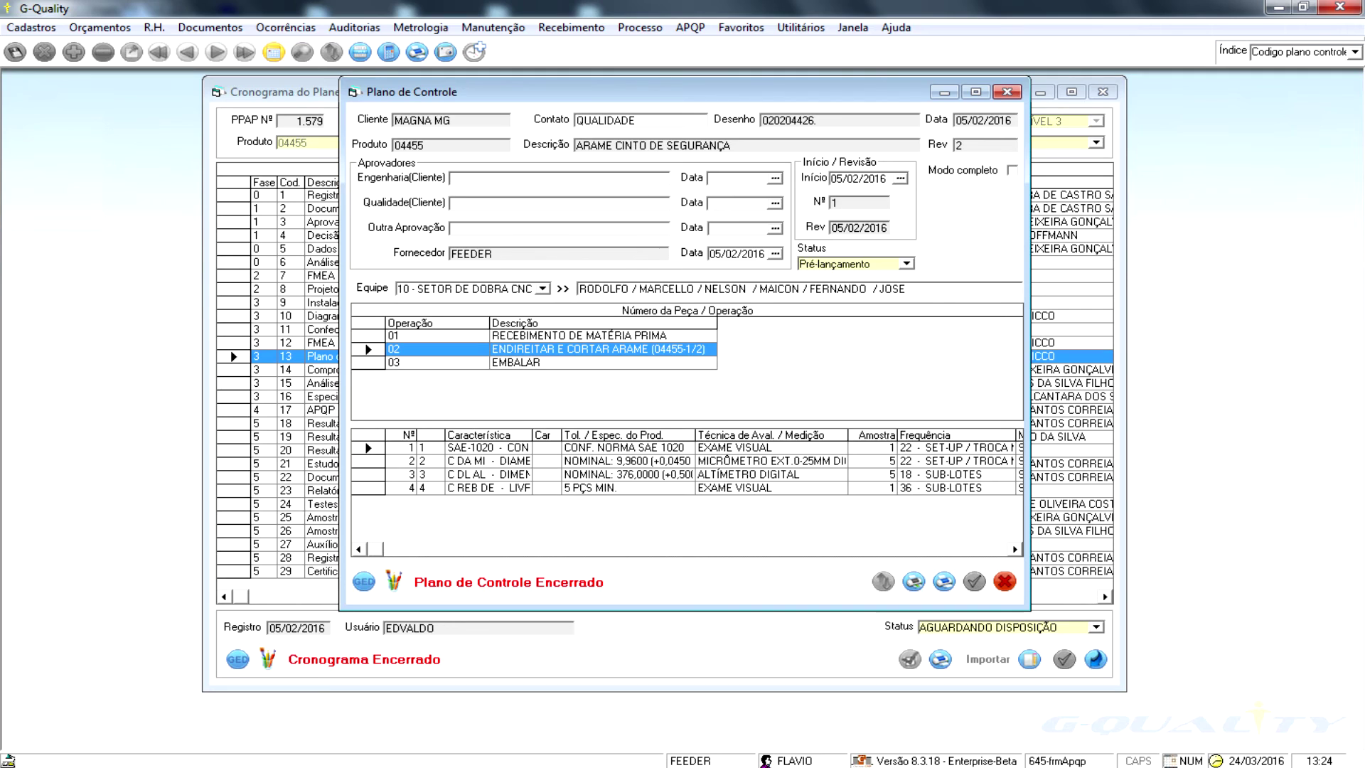
{"action": "left_click", "coordinate": [1014, 549]}
{"action": "left_click", "coordinate": [1014, 548]}
{"action": "left_click", "coordinate": [1014, 549]}
{"action": "left_click", "coordinate": [1014, 548]}
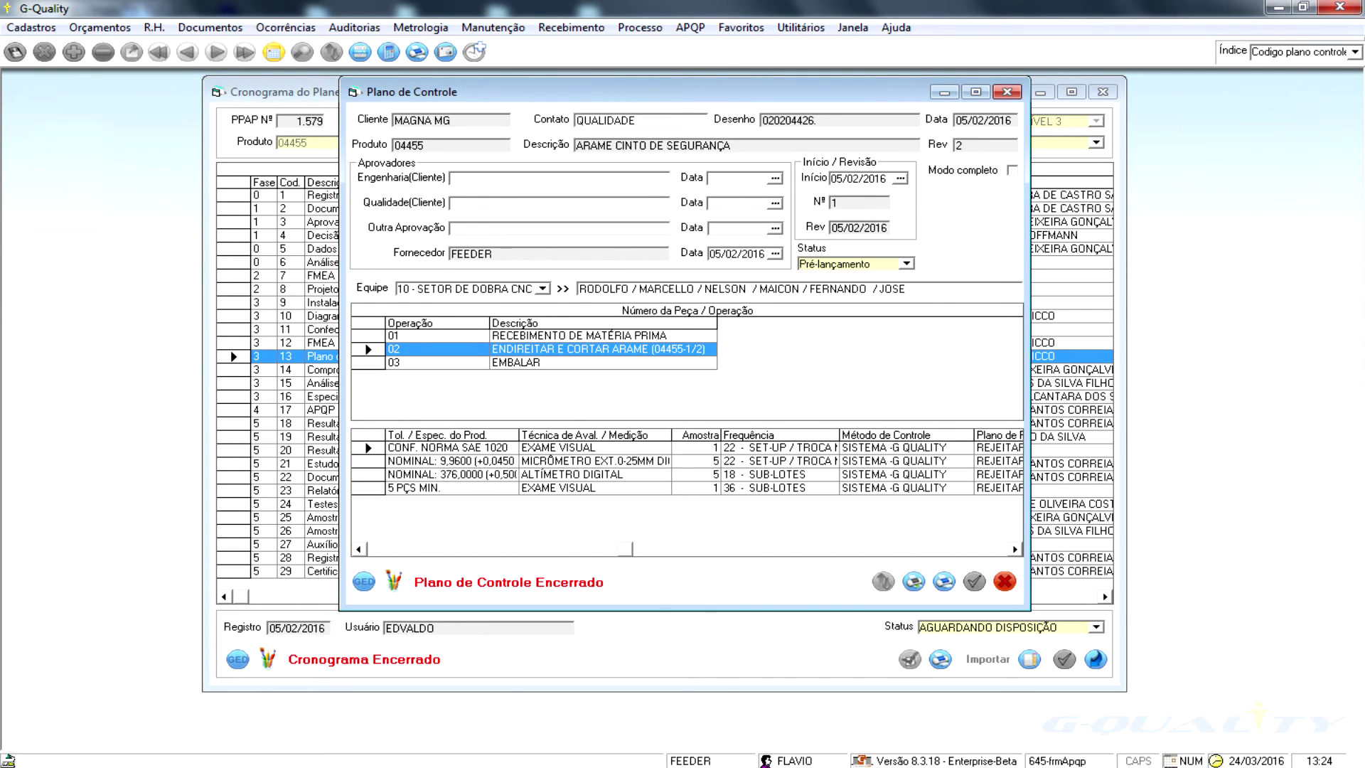
{"action": "left_click", "coordinate": [1014, 549]}
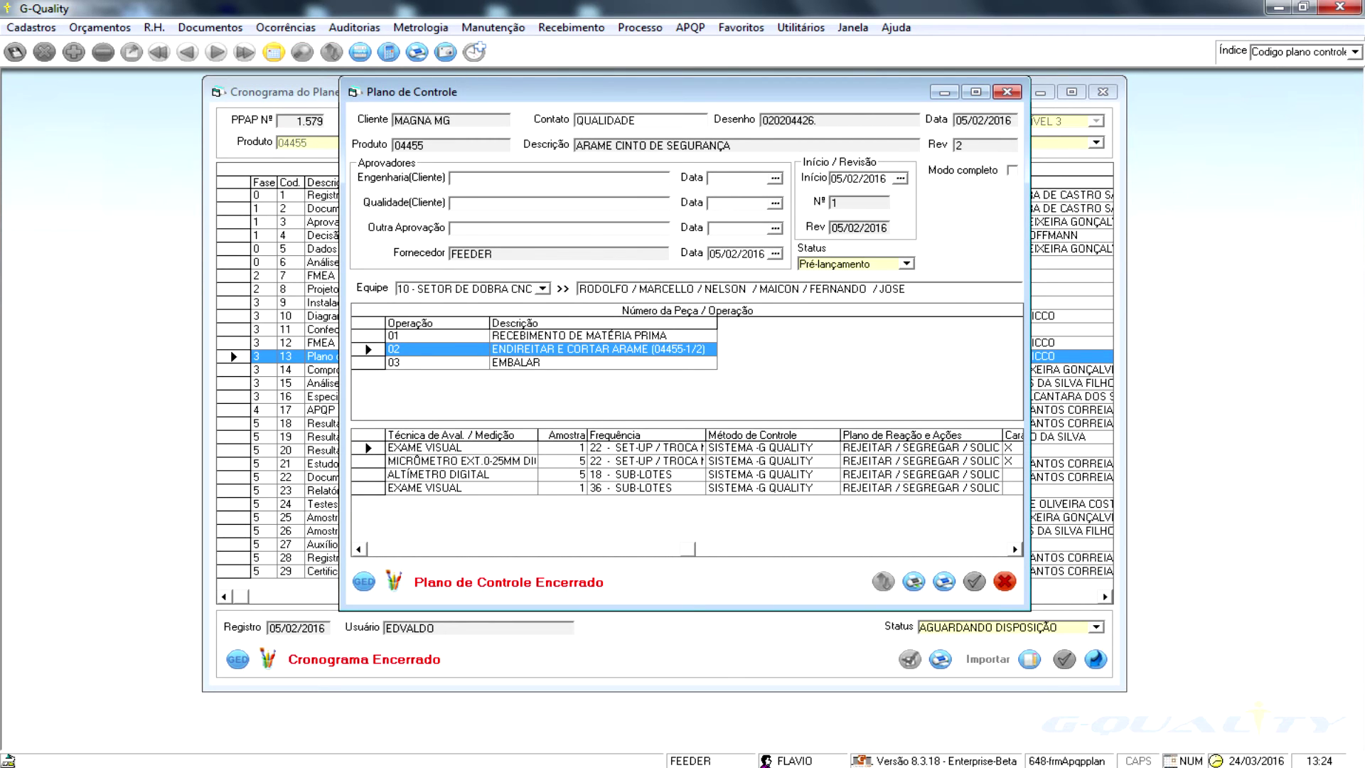
{"action": "left_click", "coordinate": [1014, 549]}
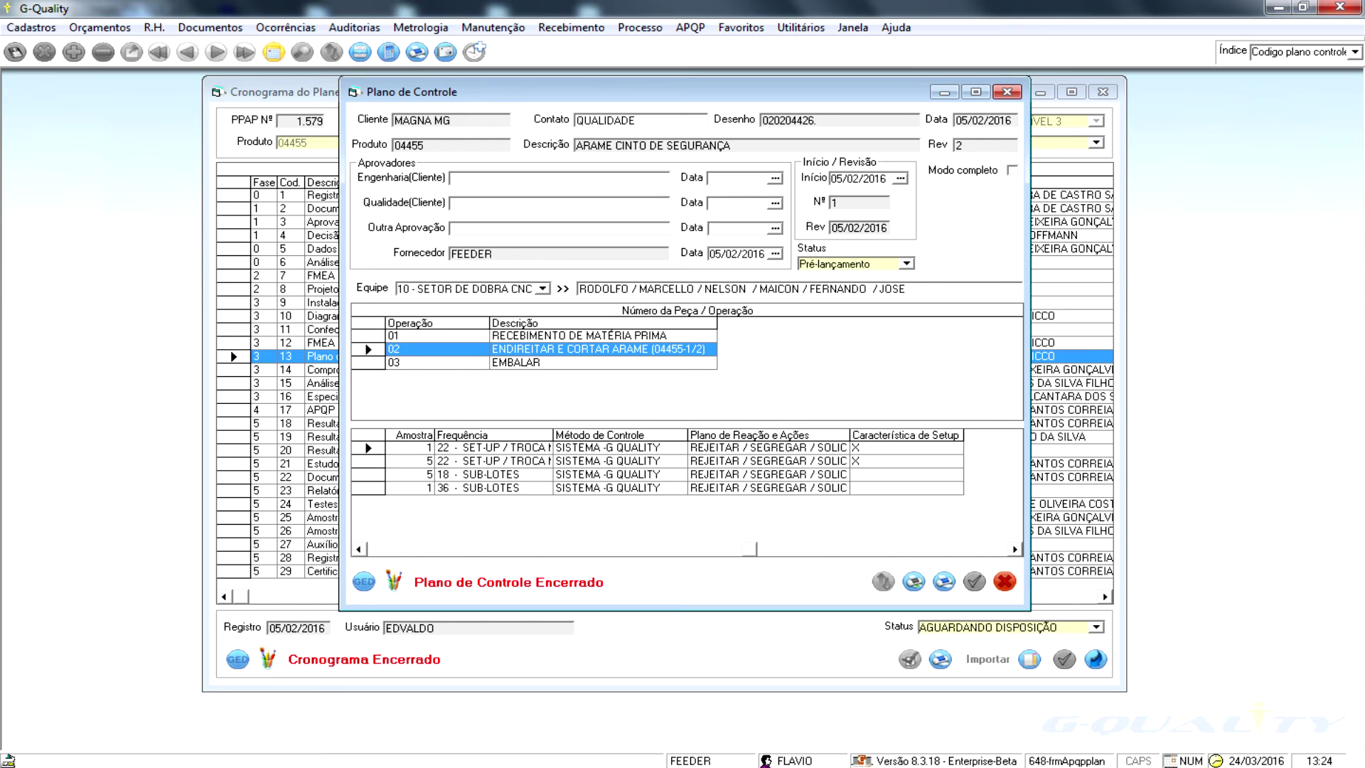
{"action": "left_click", "coordinate": [359, 549]}
{"action": "left_click", "coordinate": [359, 549]}
{"action": "left_click", "coordinate": [358, 549]}
{"action": "left_click", "coordinate": [358, 549]}
{"action": "left_click", "coordinate": [363, 581]}
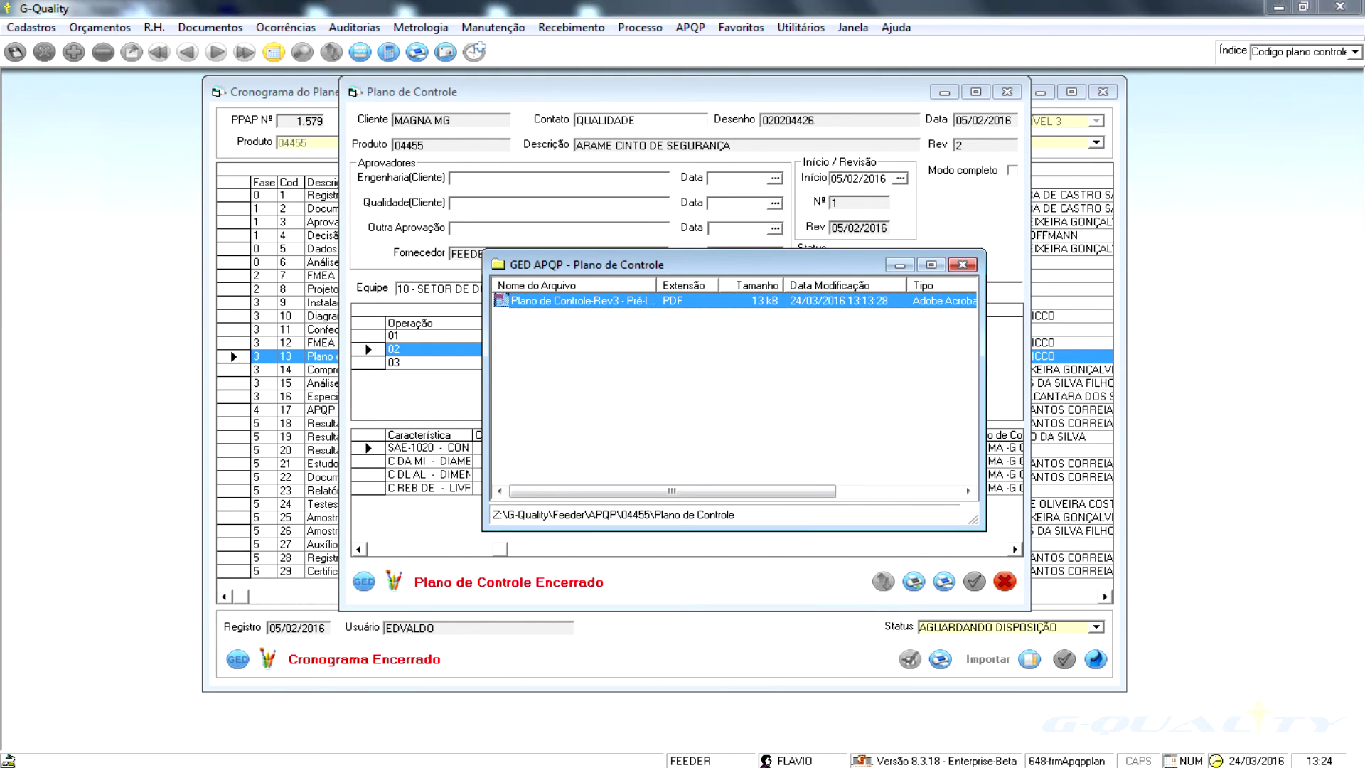
- Open the Plano de Controle-Rev3 PDF in Acrobat
{"action": "double_click", "coordinate": [582, 301]}
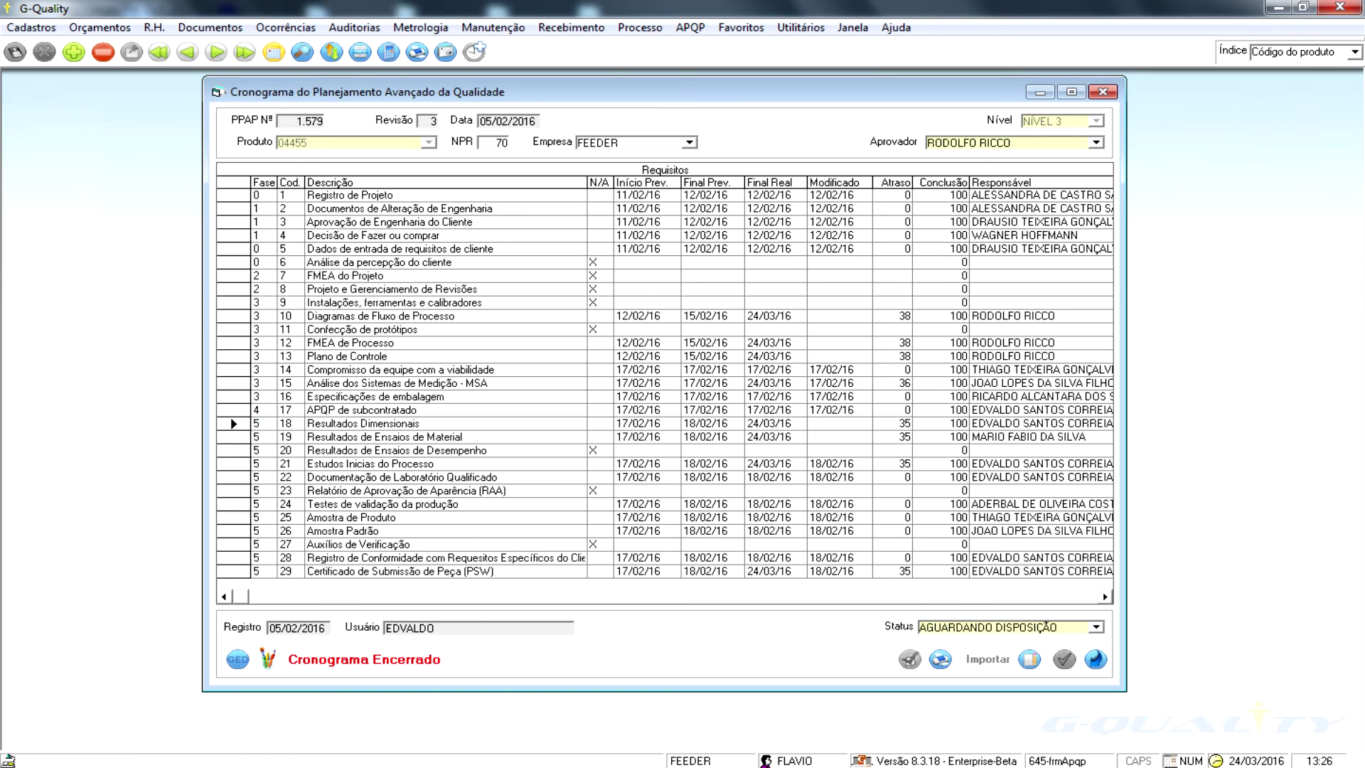
- Open Resultados Dimensionais, view its stored PDF, then close the PDF with Alt+F4
{"action": "double_click", "coordinate": [362, 423]}
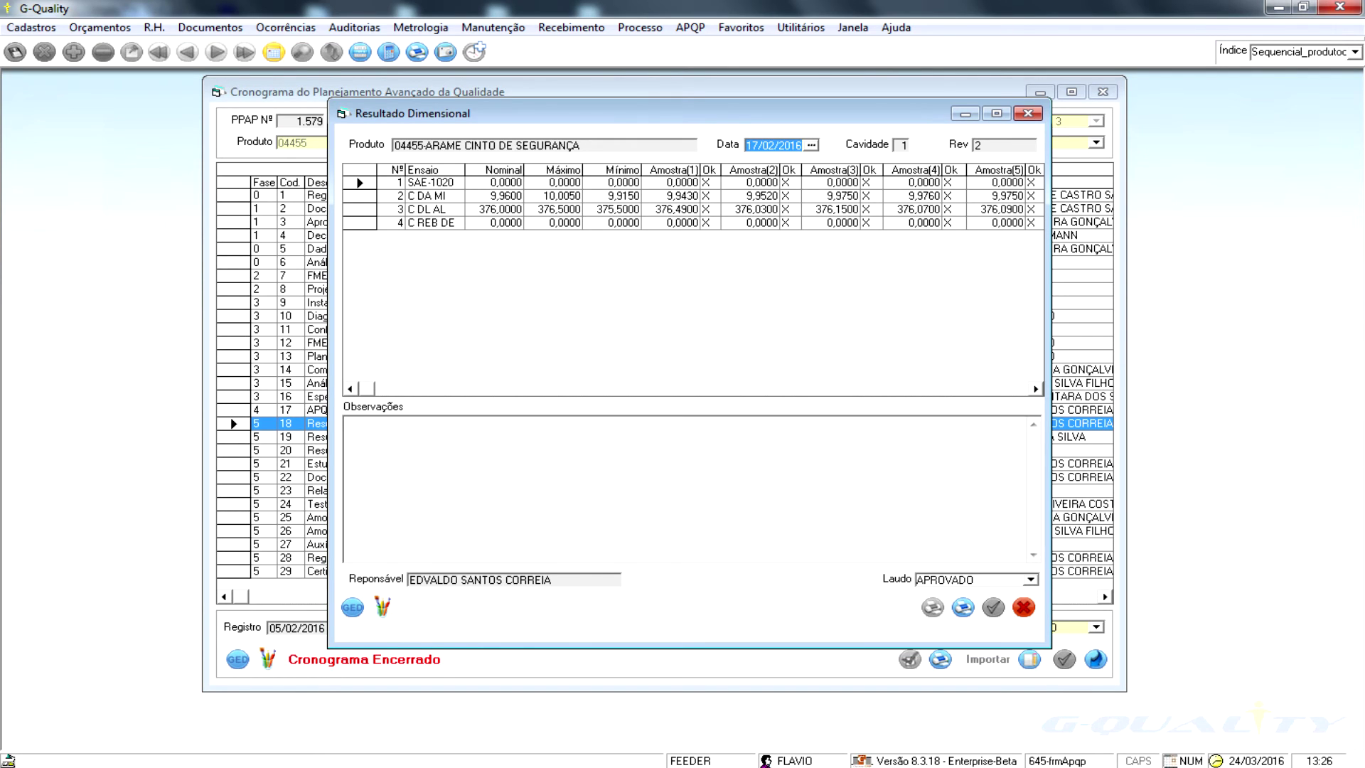
{"action": "left_click", "coordinate": [353, 607]}
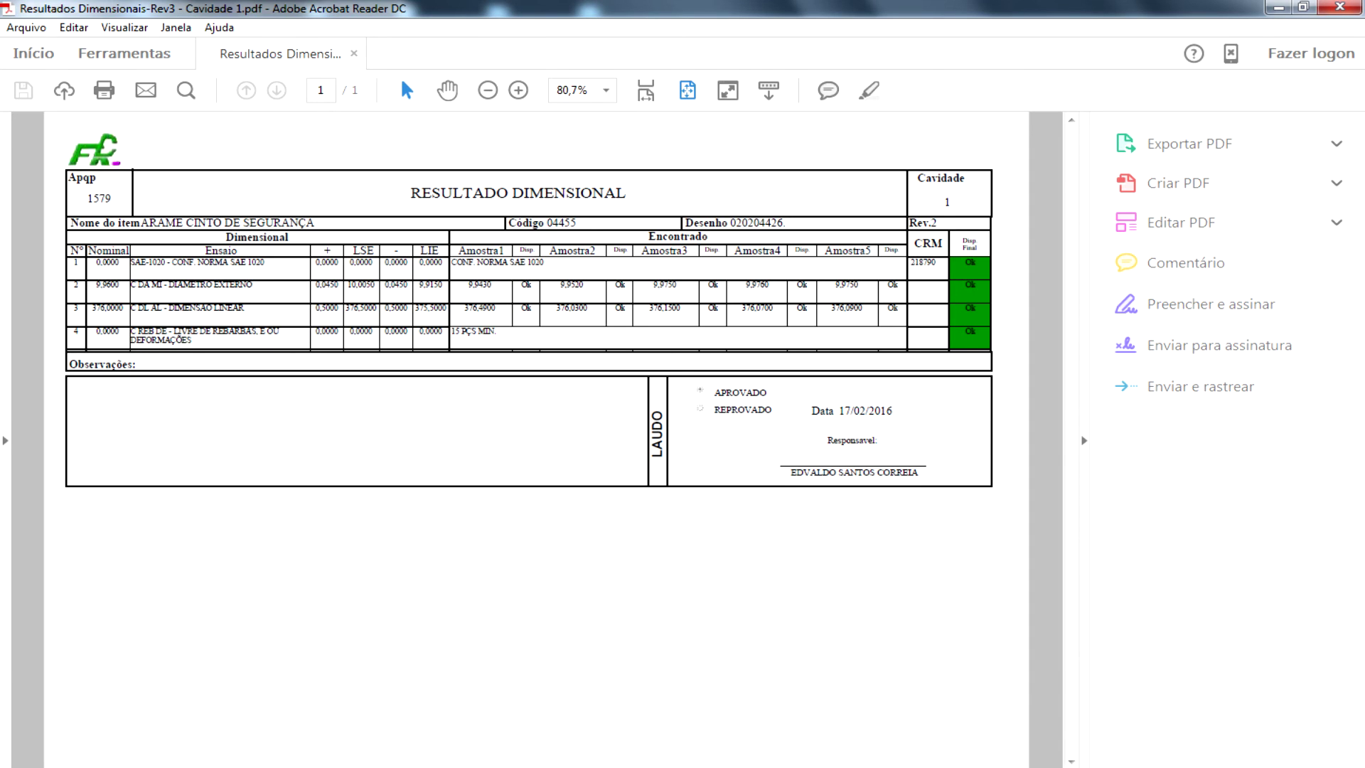
{"action": "key", "text": "alt+F4"}
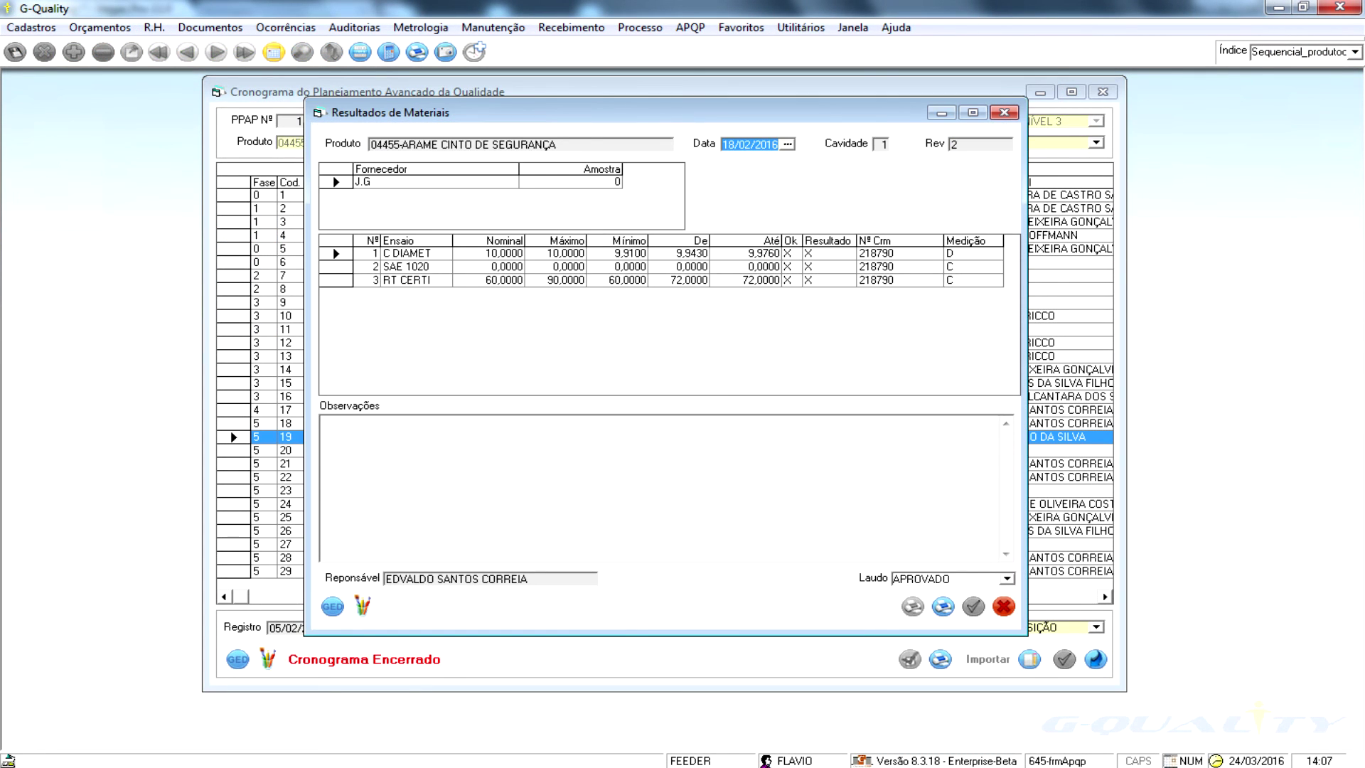
- Open the stored files for the Resultados de Materiais record
{"action": "left_click", "coordinate": [332, 606]}
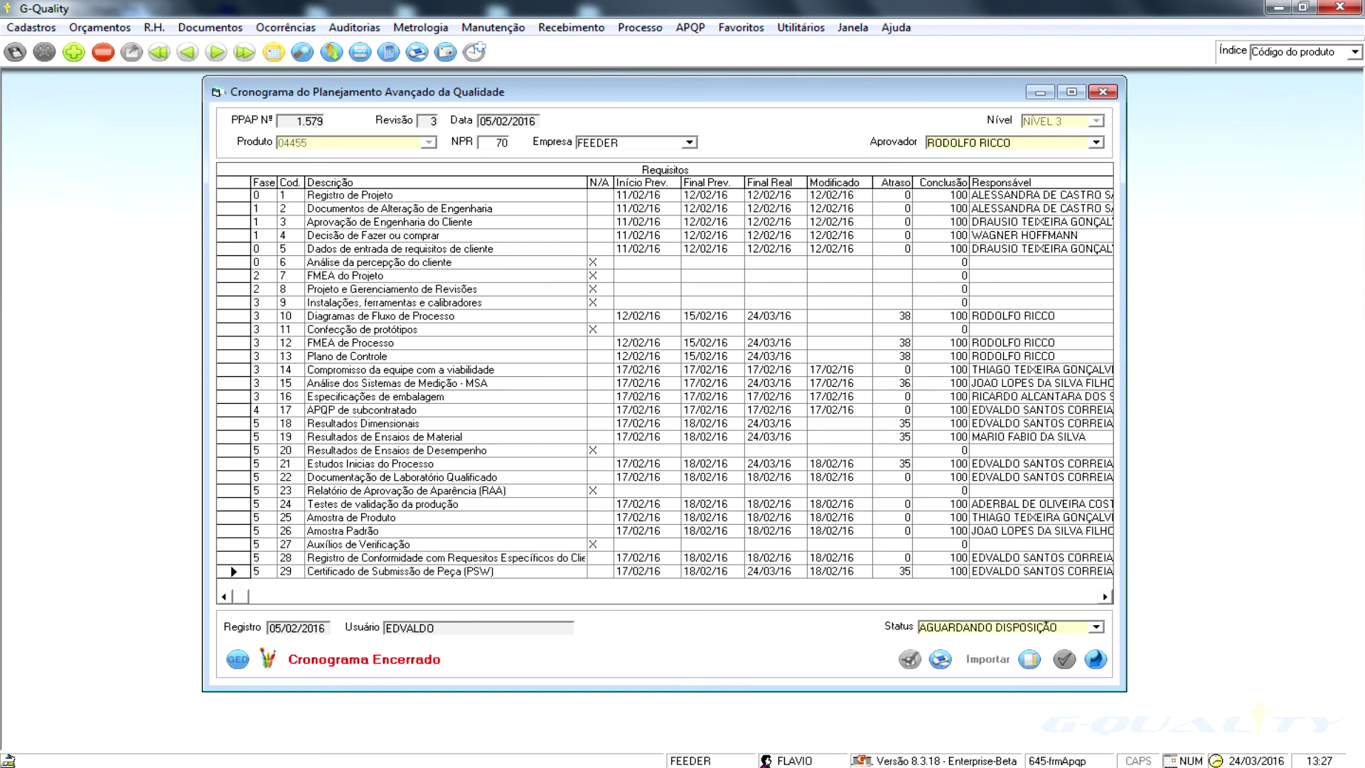
- Open the PSW stage, review its submission level, results and declaration tabs, and open the PSW-Rev3 certificate
{"action": "double_click", "coordinate": [233, 571]}
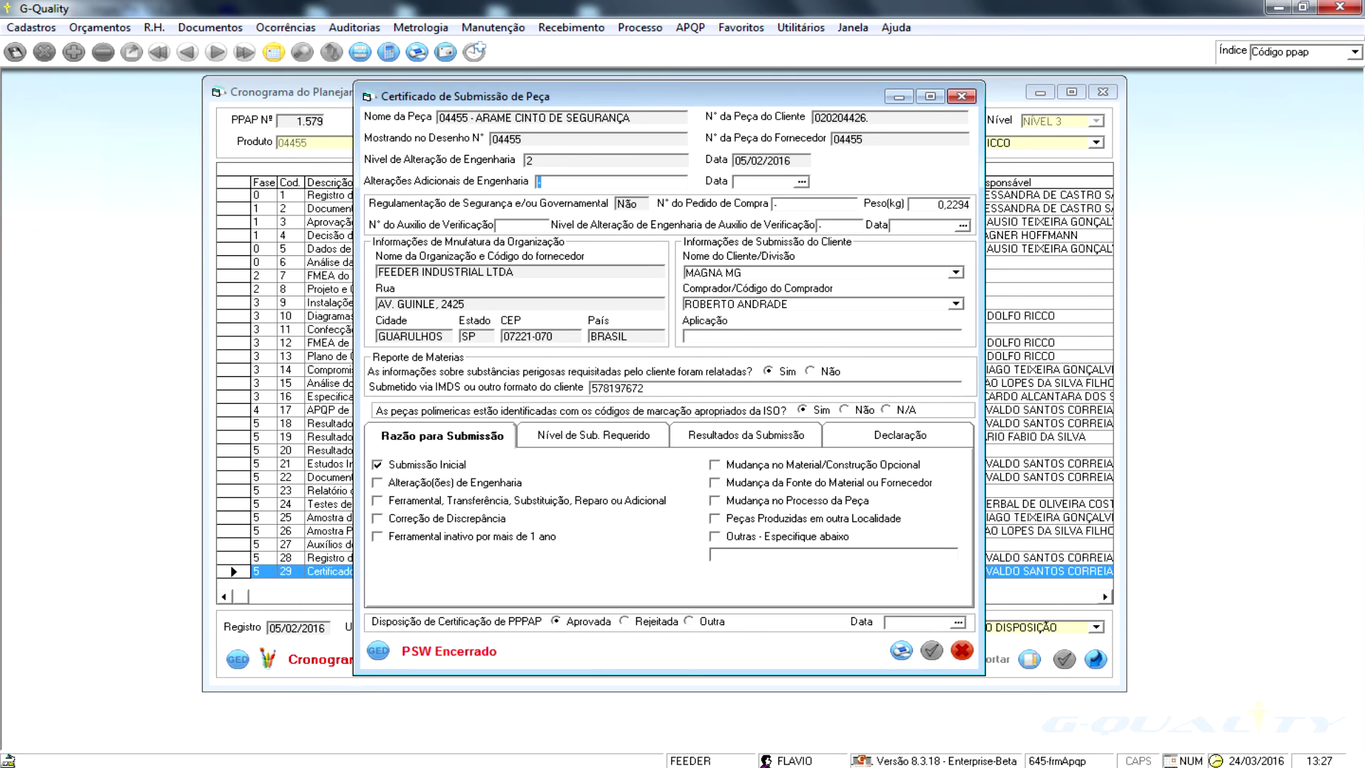
{"action": "left_click", "coordinate": [593, 435]}
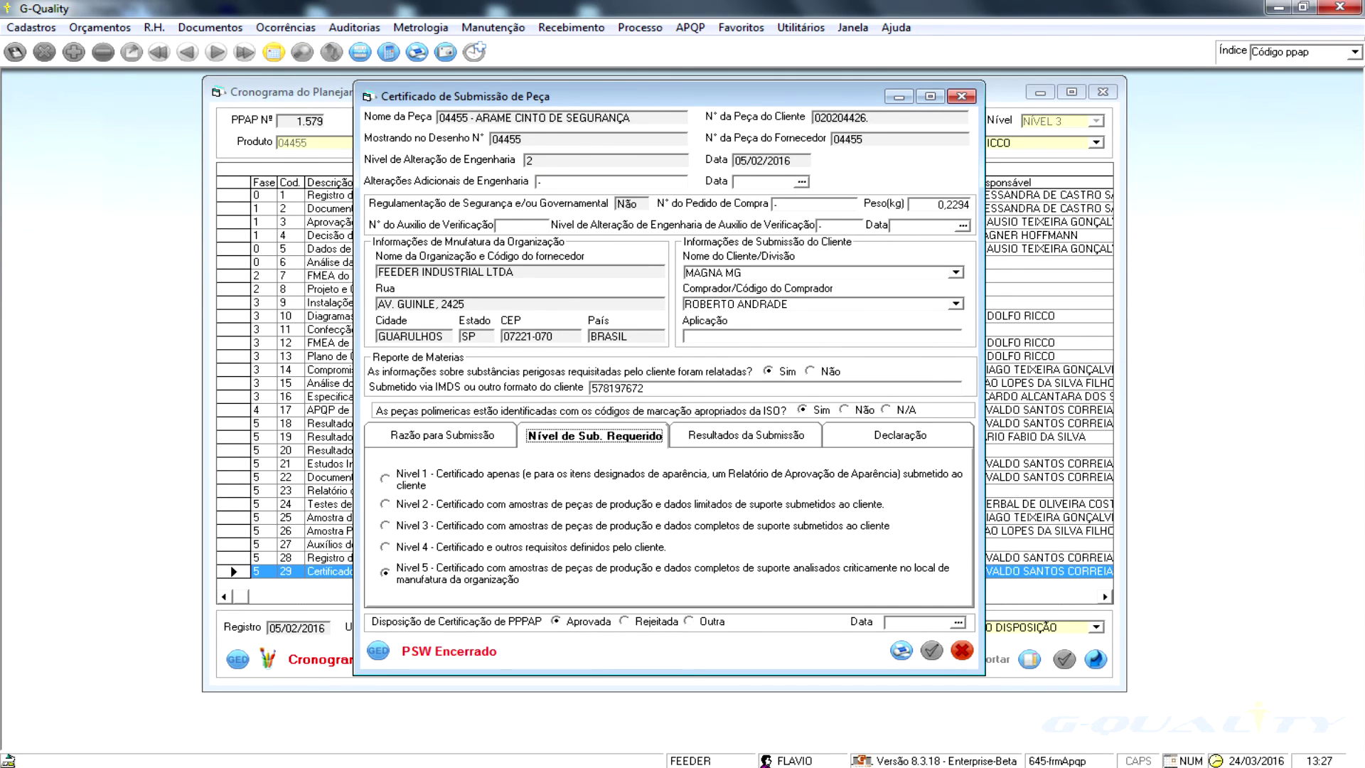
{"action": "left_click", "coordinate": [746, 435]}
{"action": "left_click", "coordinate": [899, 435]}
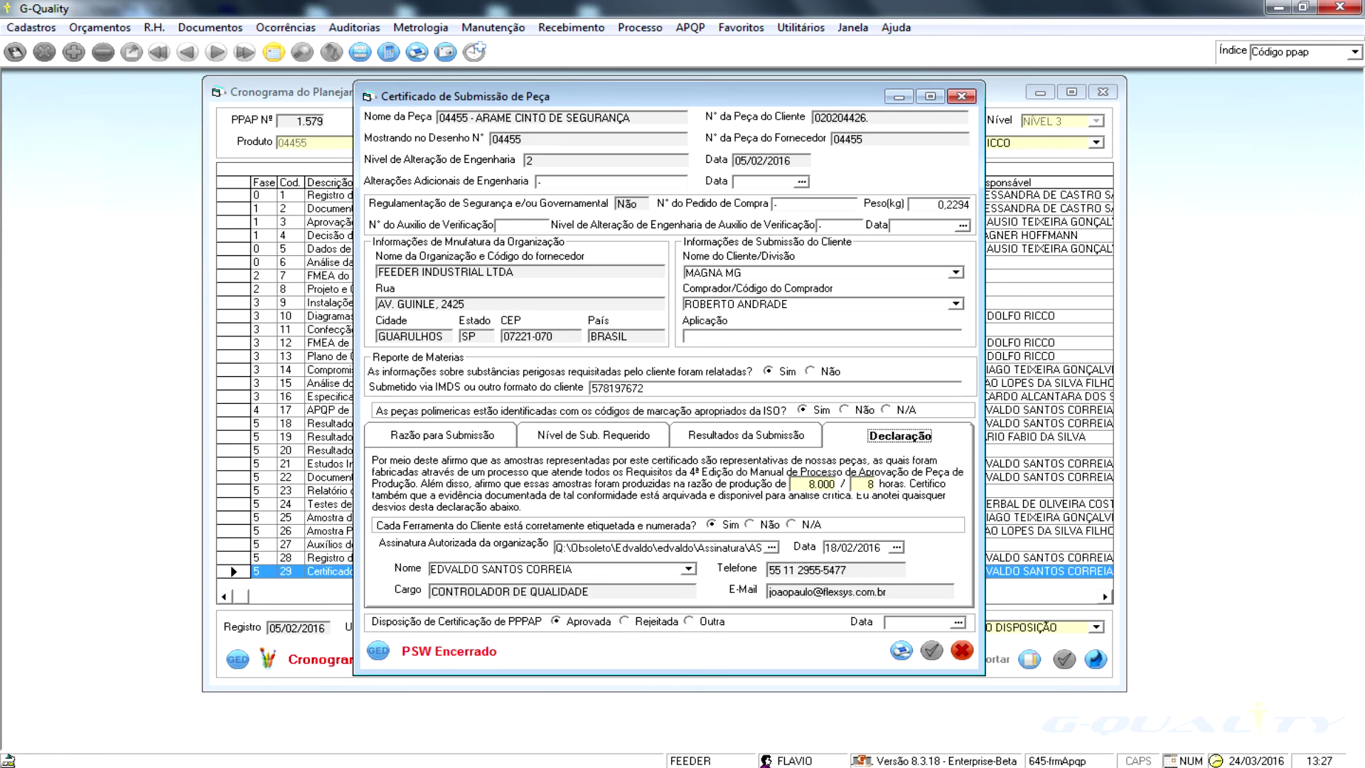
{"action": "left_click", "coordinate": [442, 435]}
{"action": "left_click", "coordinate": [377, 650]}
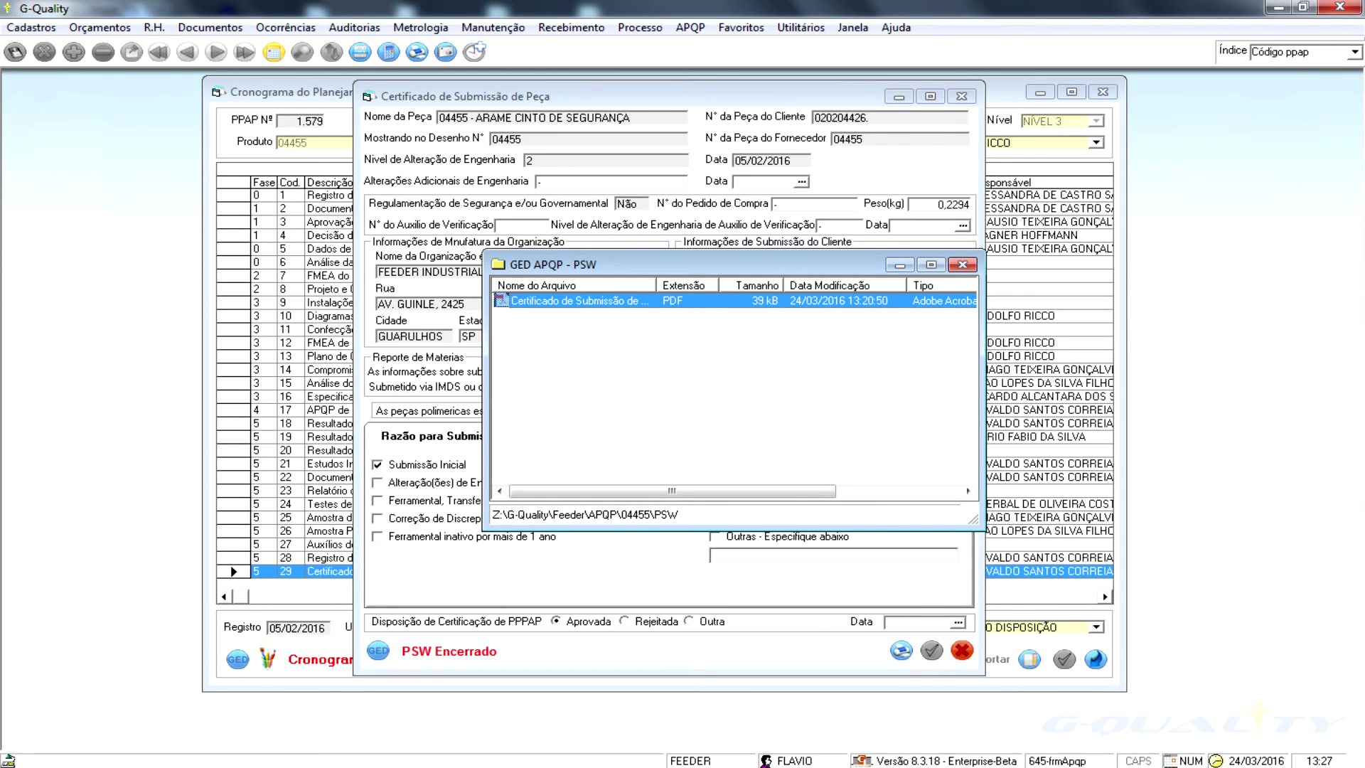
{"action": "double_click", "coordinate": [579, 301]}
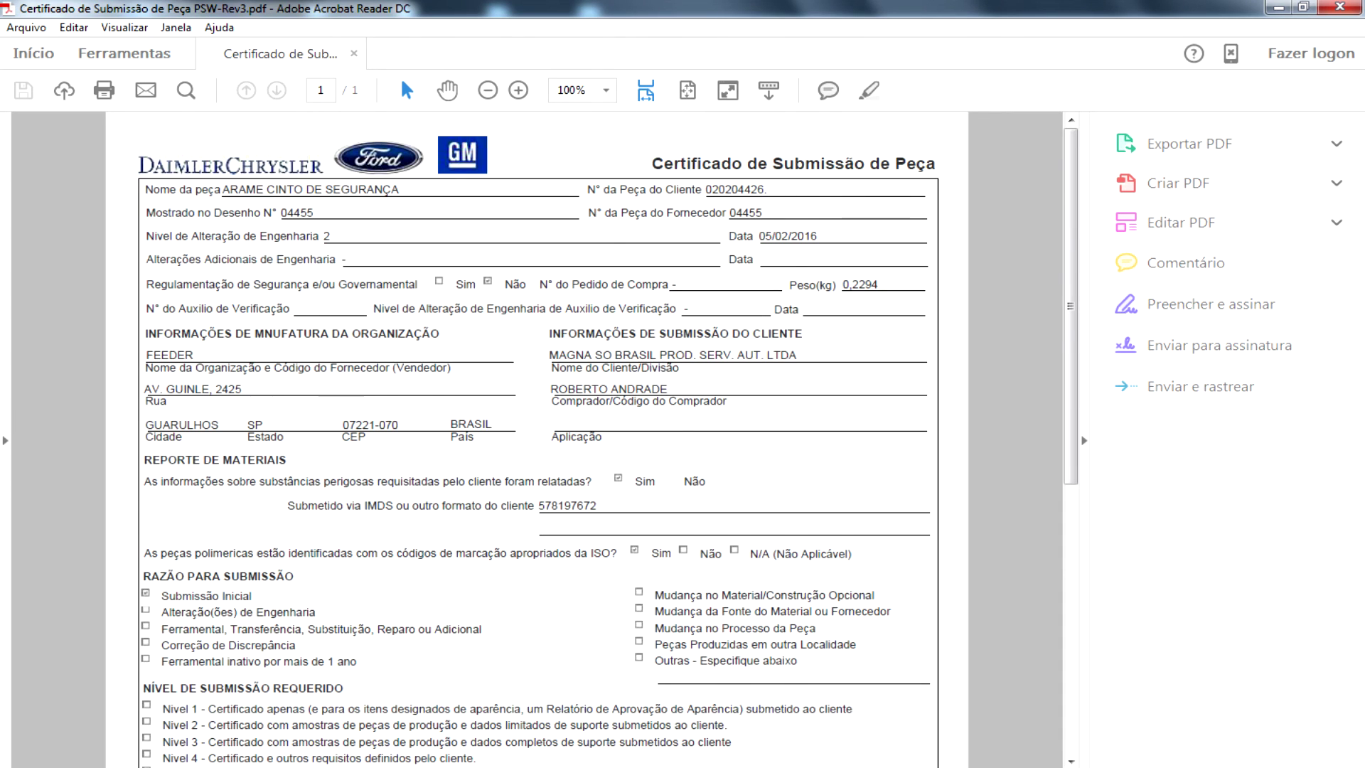
- Scroll down through the PSW-Rev3 part submission certificate PDF
{"action": "scroll", "coordinate": [536, 439], "scroll_direction": "down", "scroll_amount": 1}
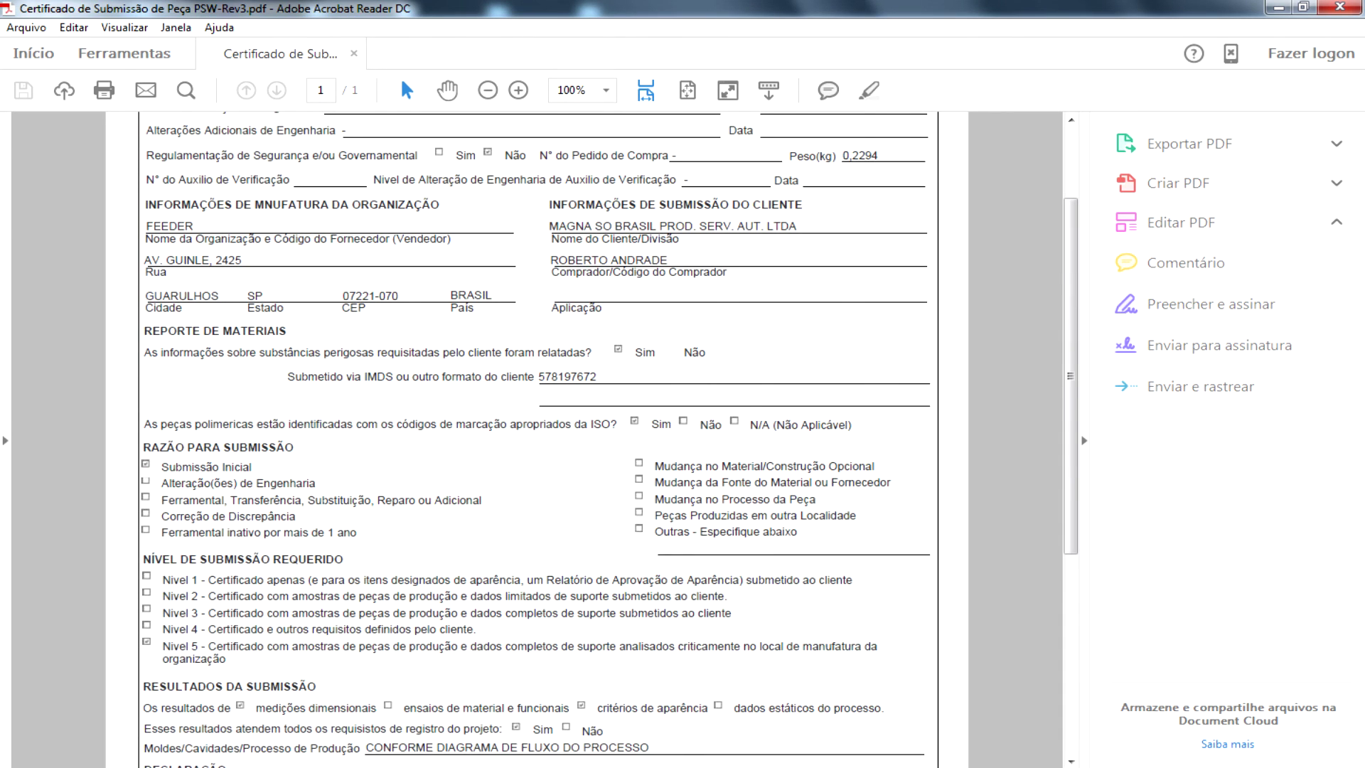
{"action": "scroll", "coordinate": [537, 439], "scroll_direction": "down", "scroll_amount": 7}
{"action": "scroll", "coordinate": [536, 440], "scroll_direction": "down", "scroll_amount": 2}
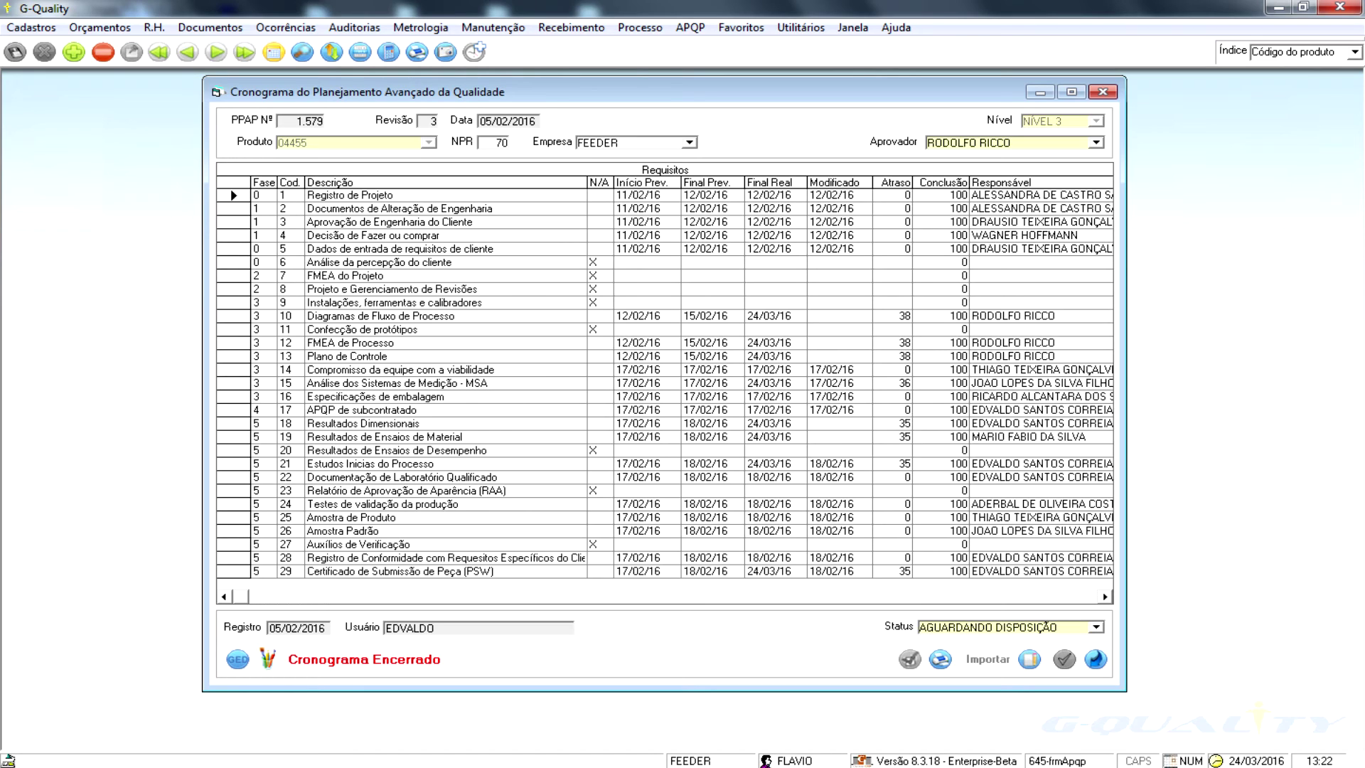
- View the schedule's Arquivos do Cliente, then return to the main menu bar for the process modules
{"action": "key", "text": "alt"}
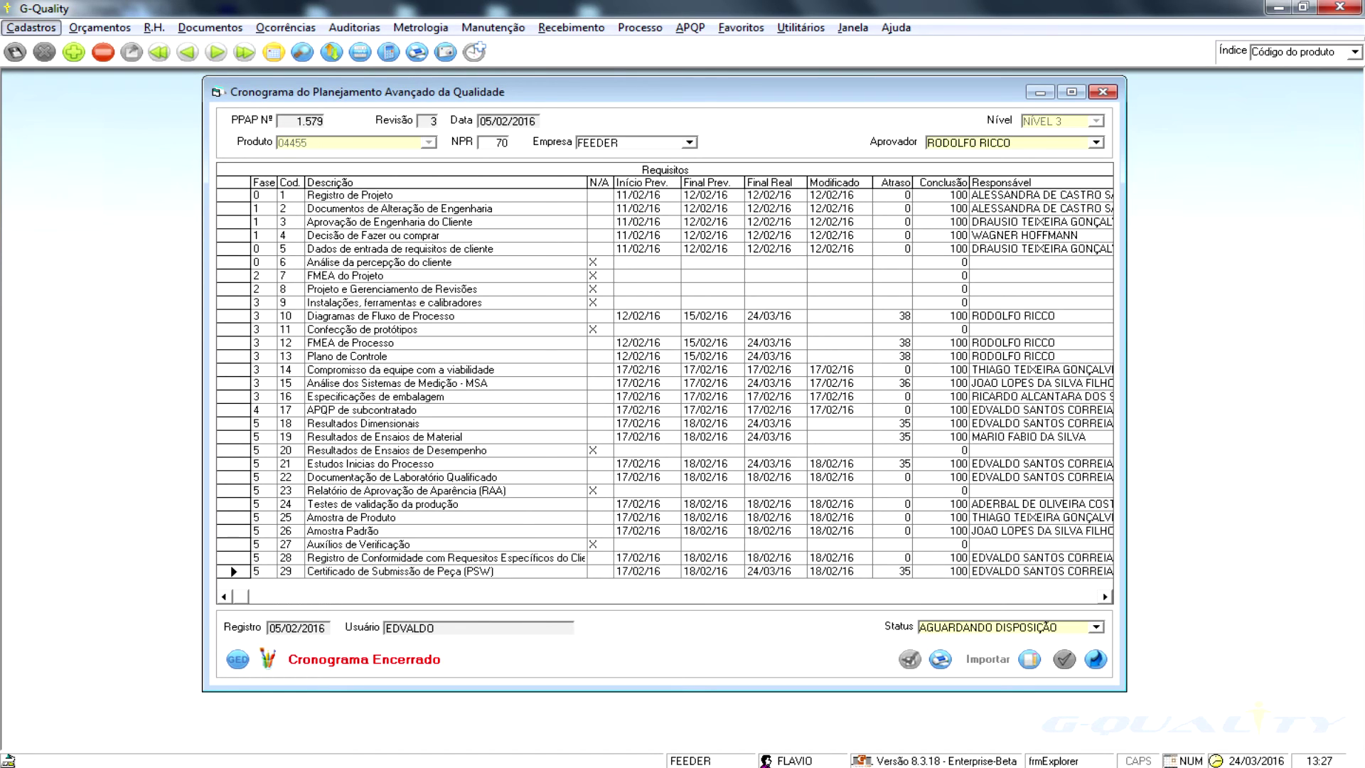
{"action": "left_click", "coordinate": [238, 659]}
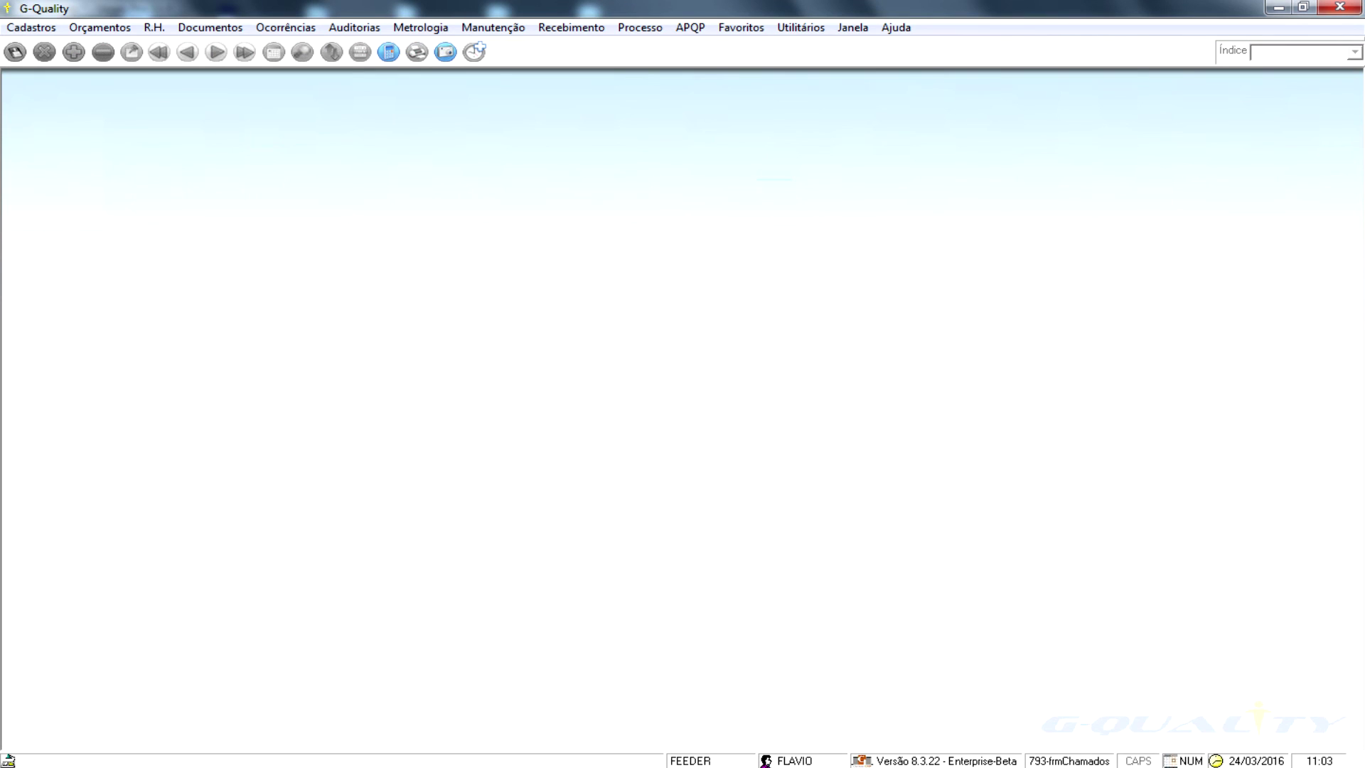
{"action": "key", "text": "alt"}
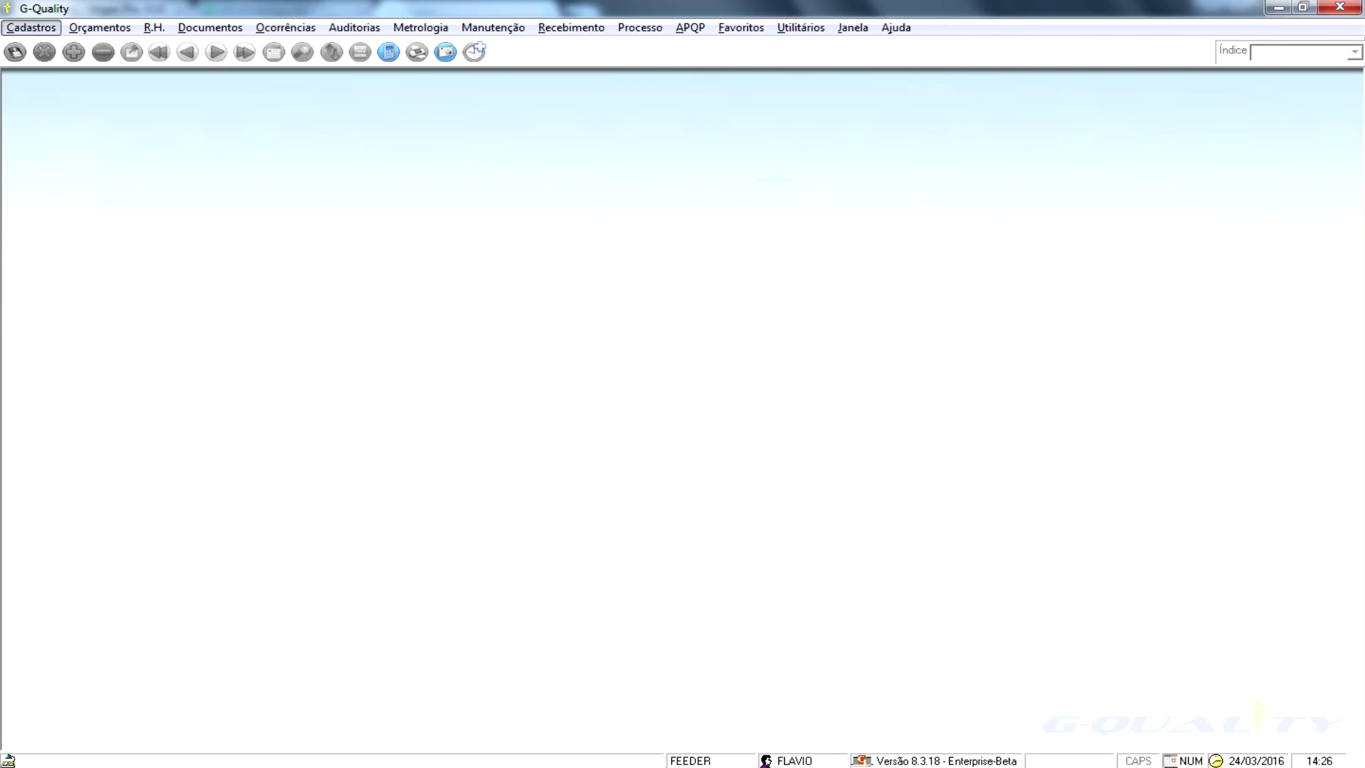
- Open Controle de Processo, page through records, and search for record 155.835, the compression spring
{"action": "key", "text": "p"}
{"action": "key", "text": "Down"}
{"action": "key", "text": "Down"}
{"action": "key", "text": "Return"}
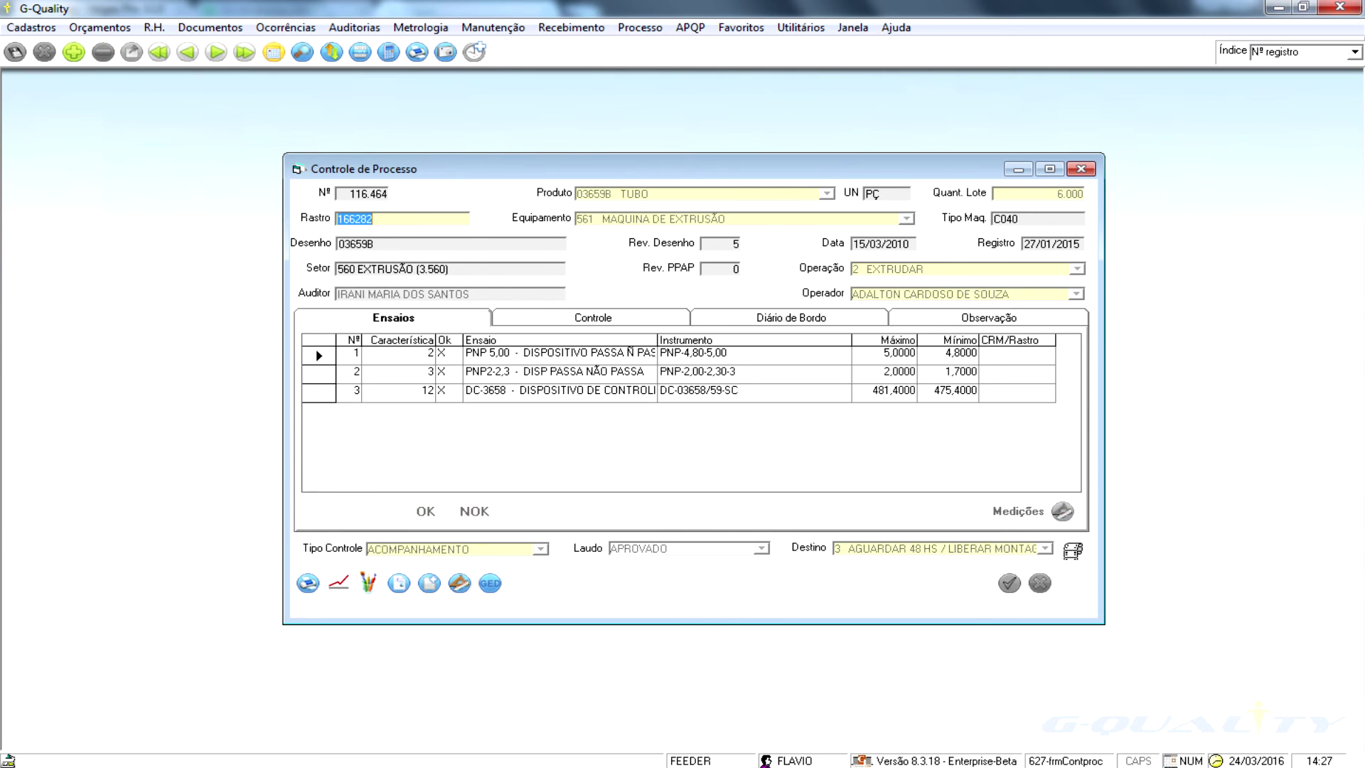
{"action": "key", "text": "Page_Down"}
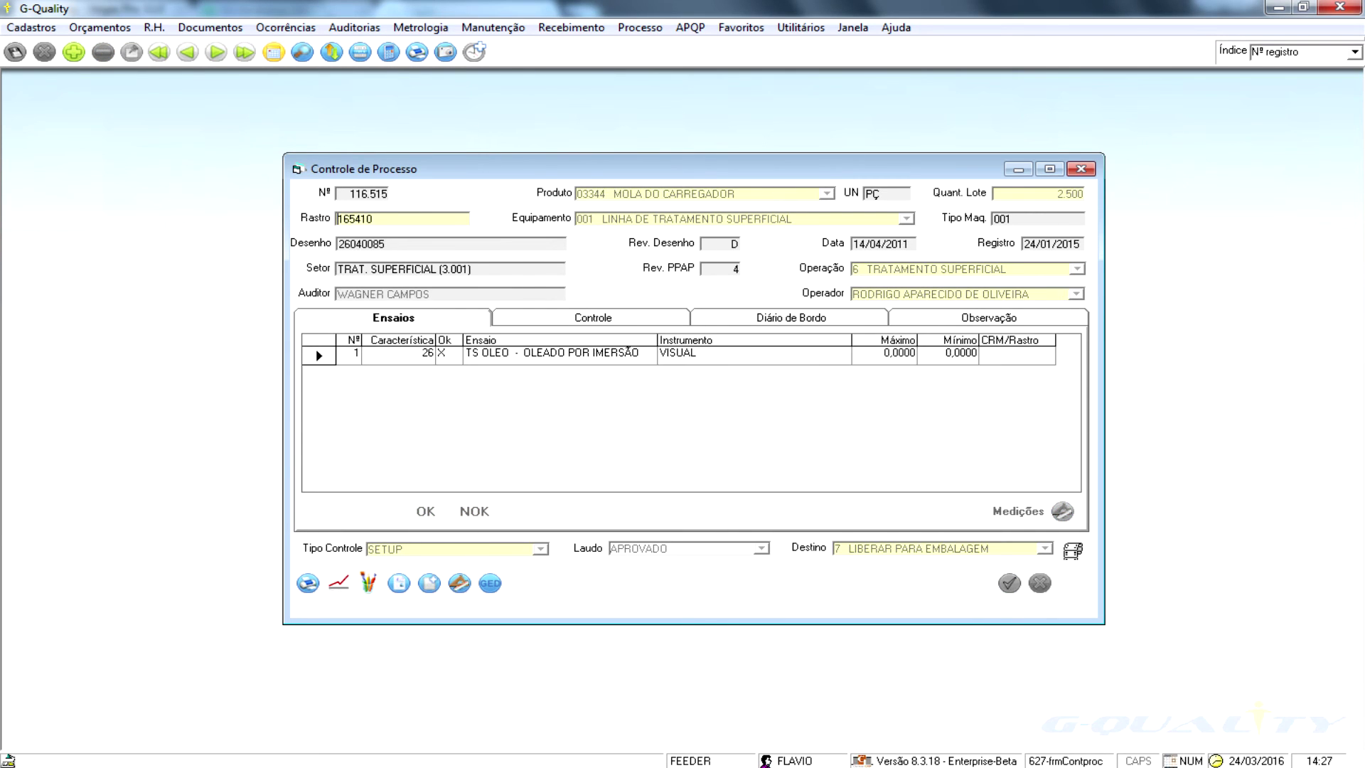
{"action": "key", "text": "Page_Down"}
{"action": "key", "text": "F3"}
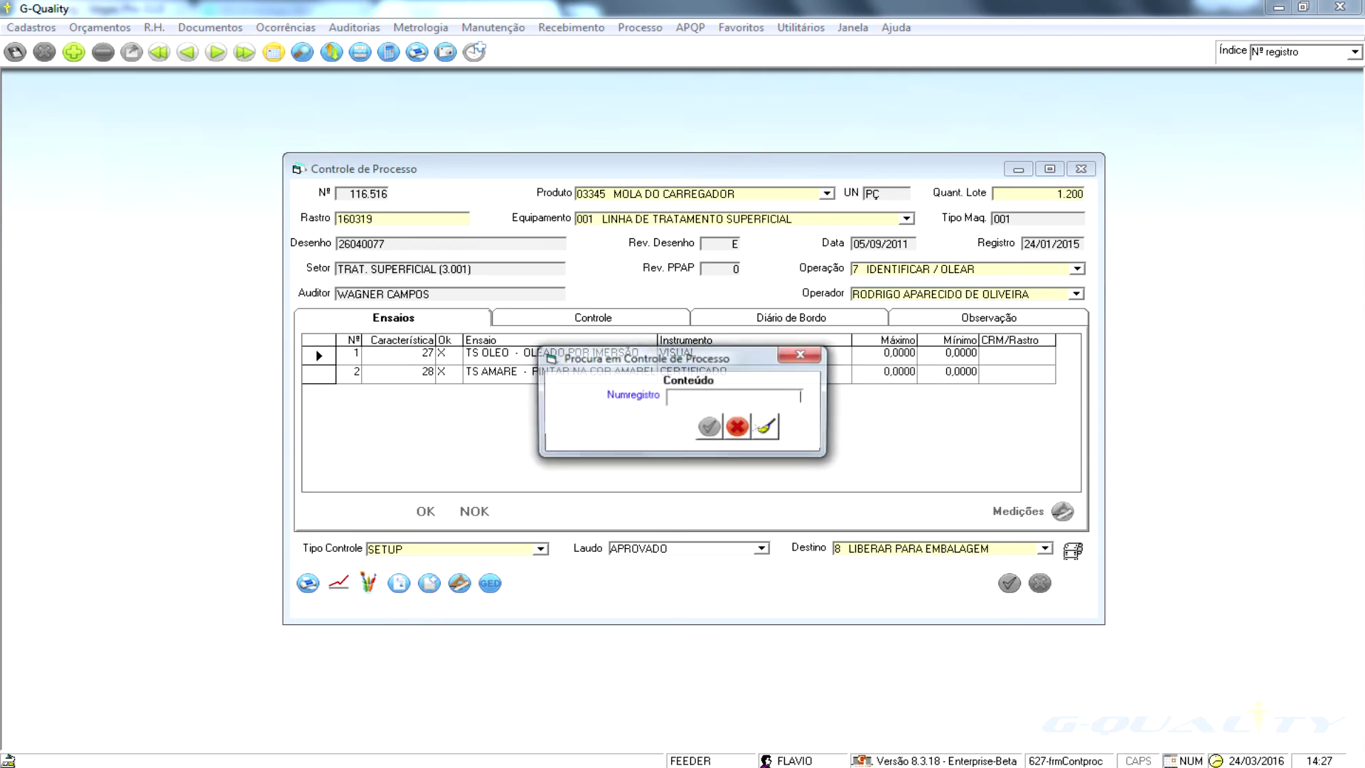
{"action": "type", "text": "155.835"}
{"action": "key", "text": "Return"}
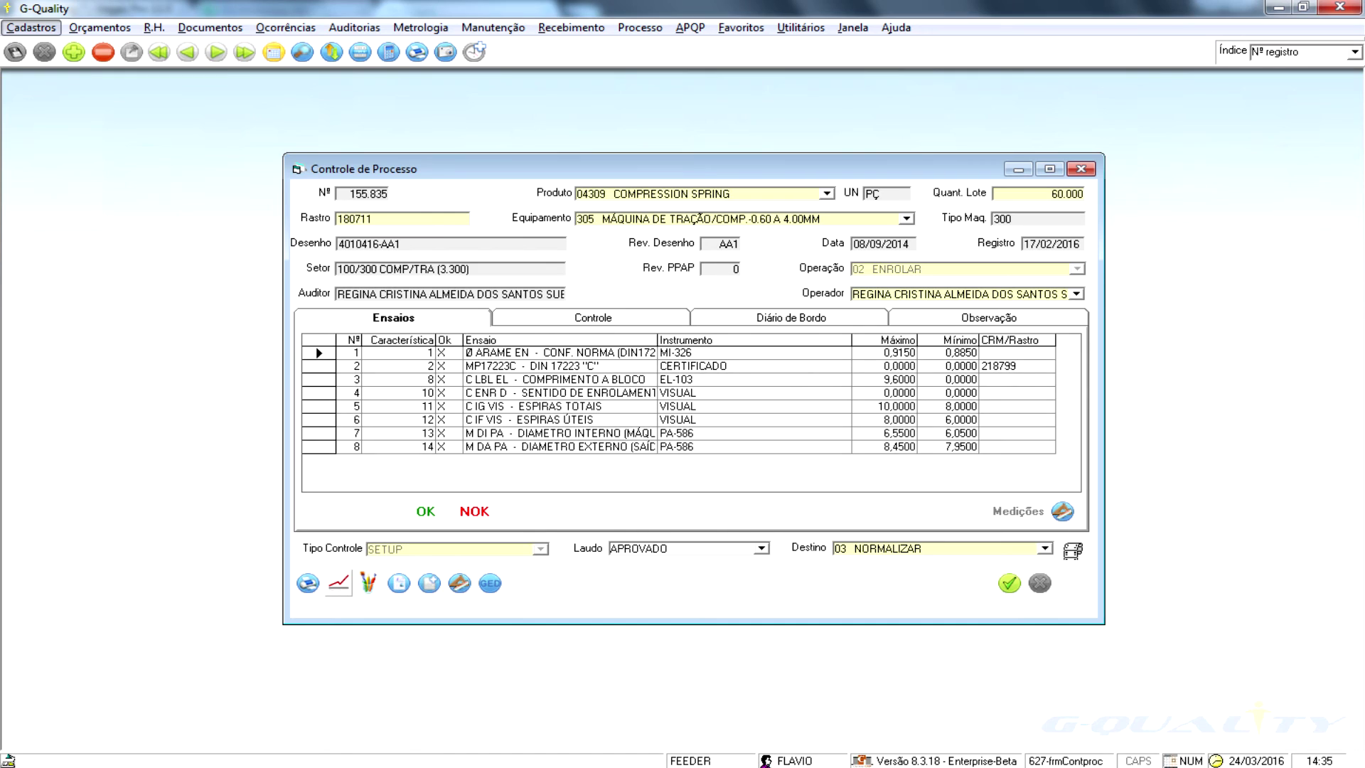
{"action": "key", "text": "Escape"}
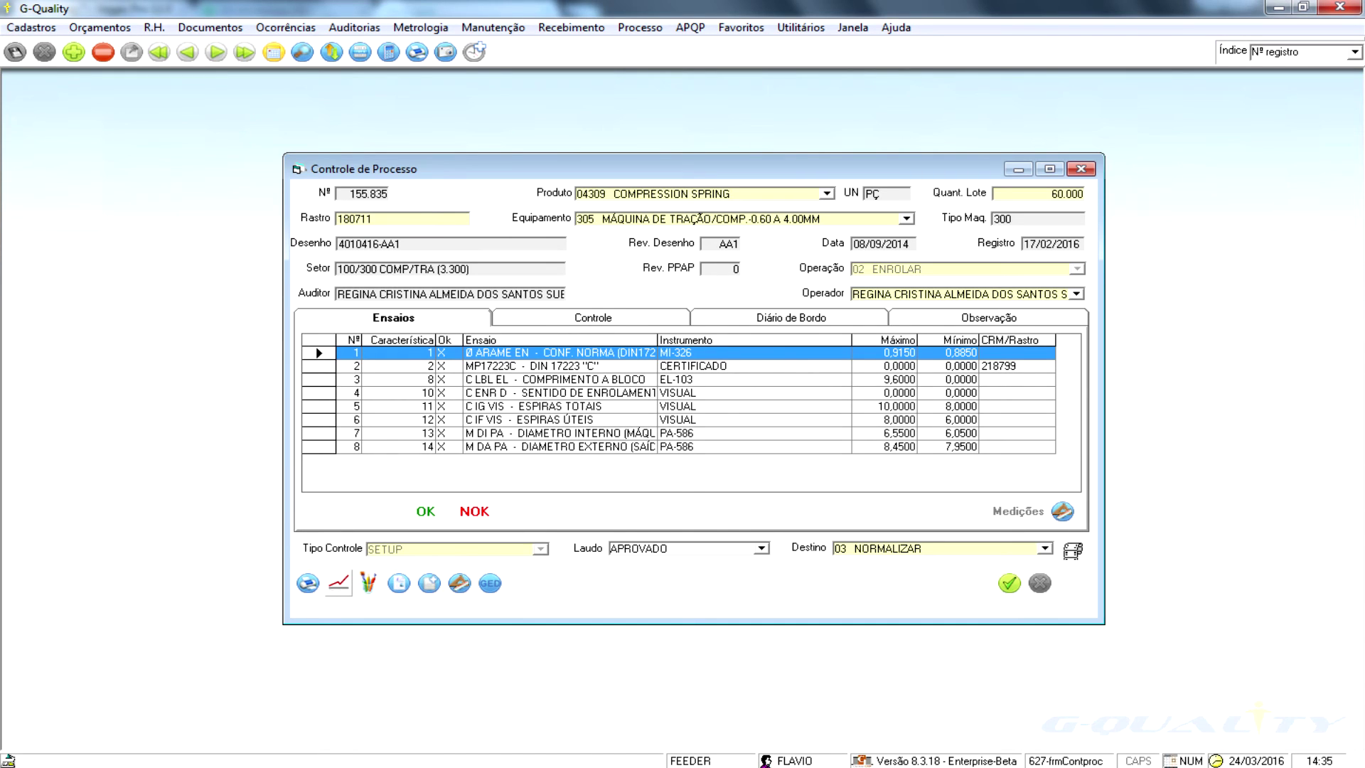
- Open the wire diameter control chart, note nominal 0,900 and lower tolerance 0,015, and view its logbook and notes
{"action": "left_click", "coordinate": [339, 582]}
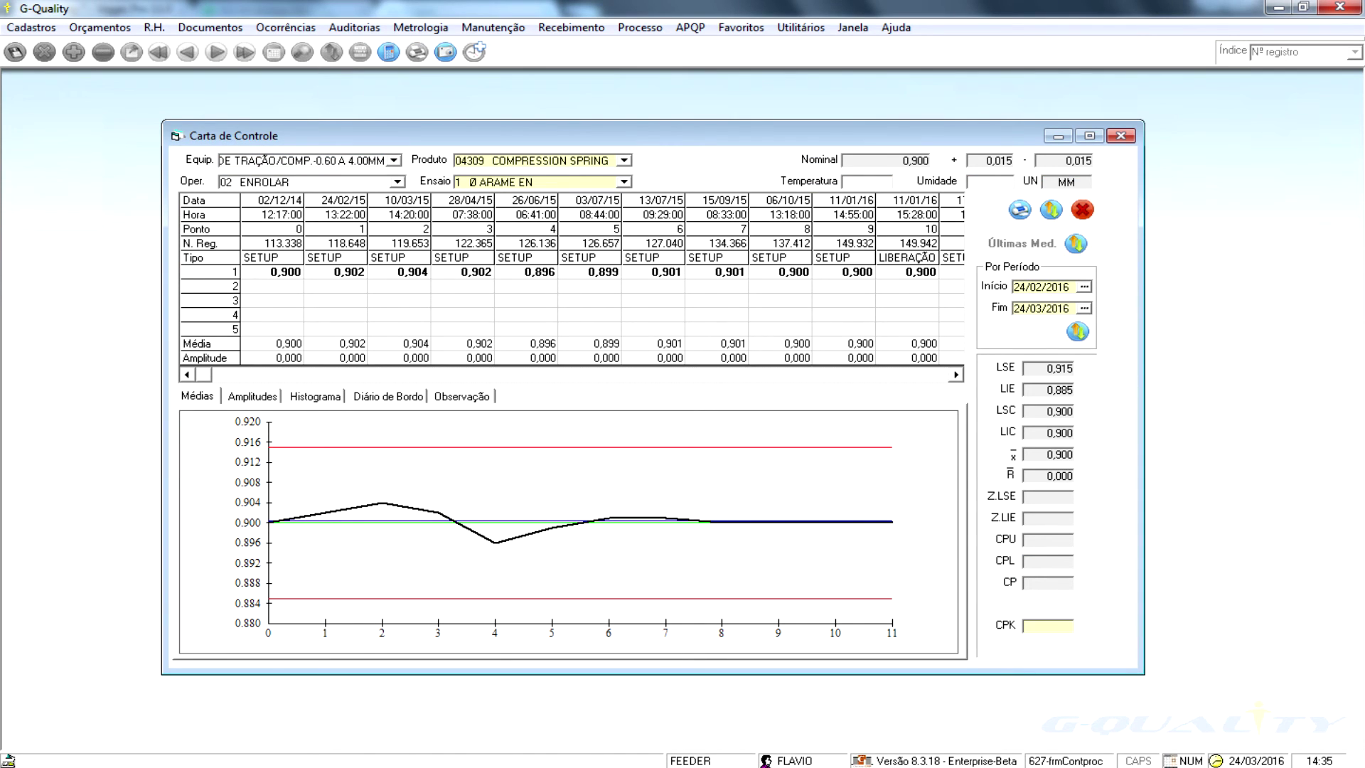
{"action": "left_click_drag", "start_coordinate": [903, 160], "coordinate": [1012, 161]}
{"action": "left_click_drag", "start_coordinate": [1066, 161], "coordinate": [1091, 161]}
{"action": "left_click", "coordinate": [716, 300]}
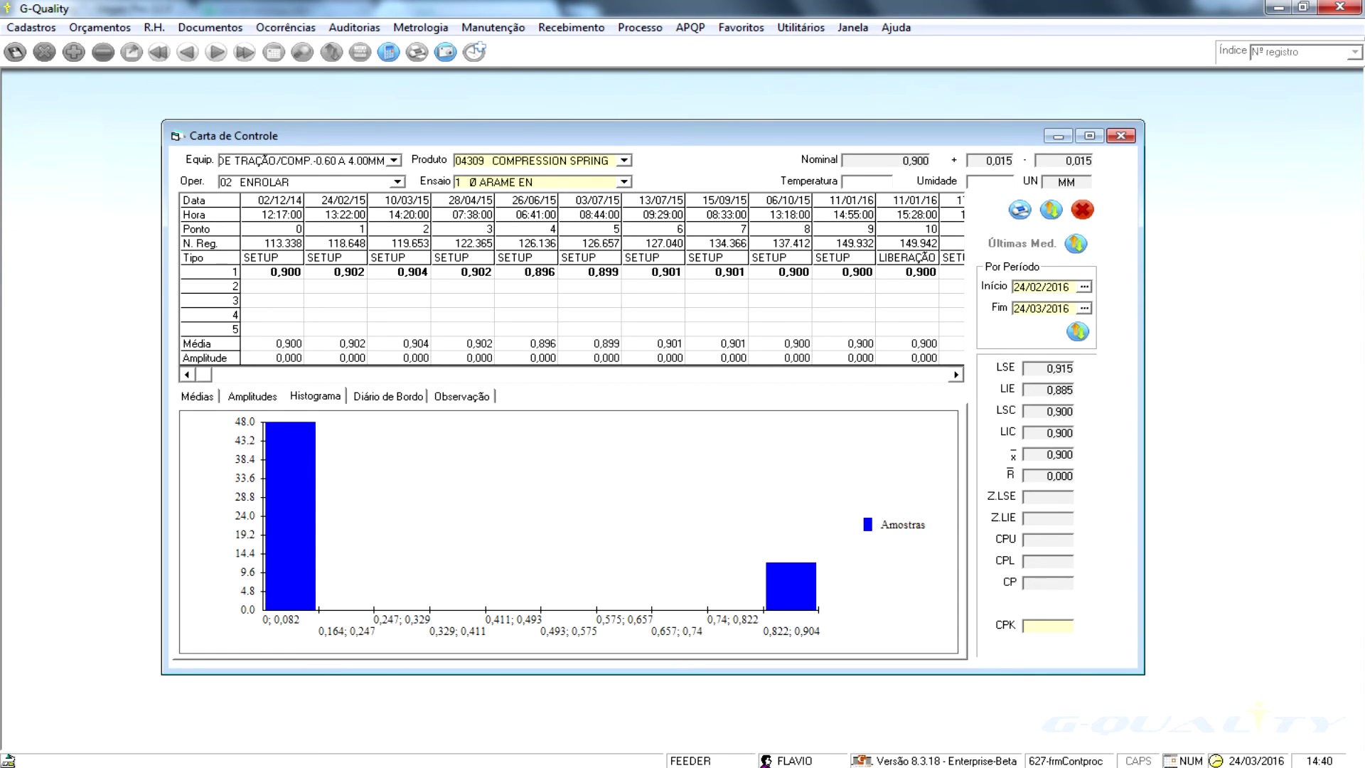
{"action": "key", "text": "Right"}
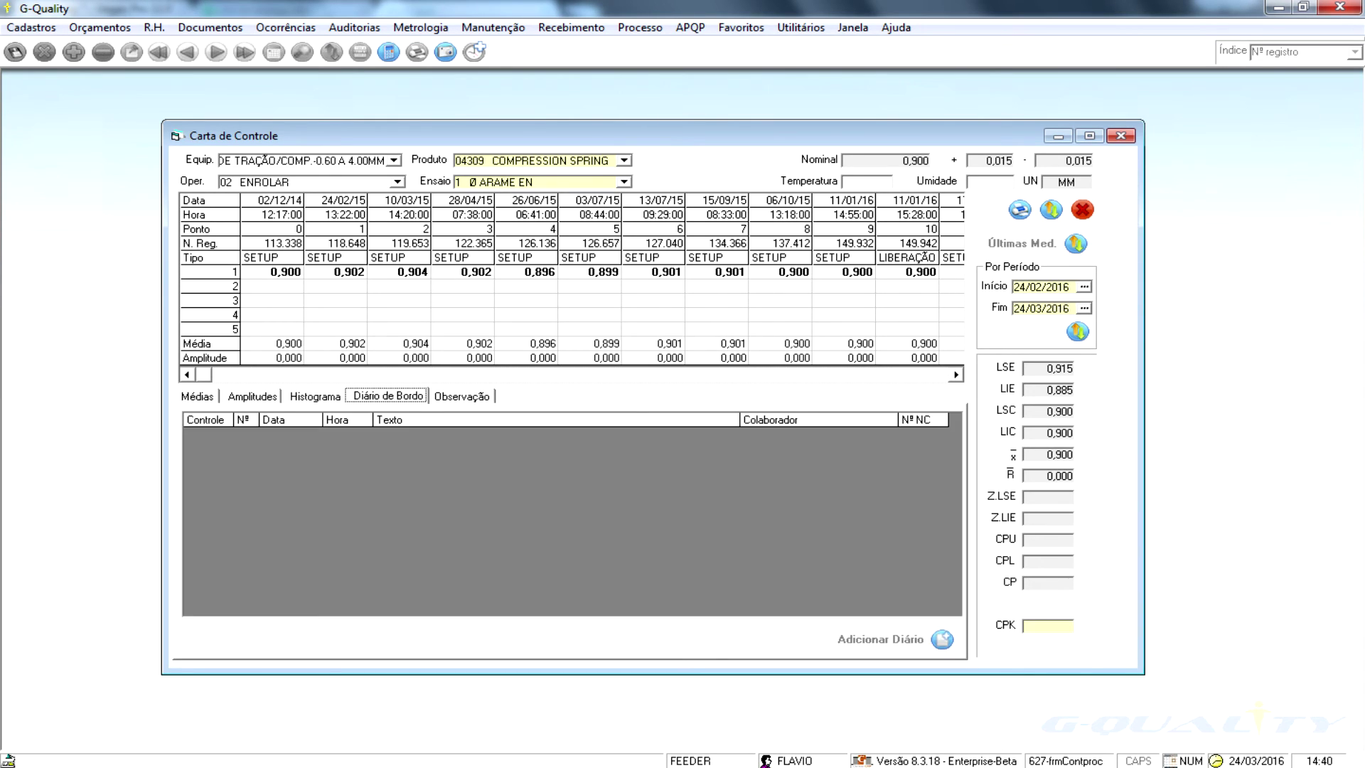
{"action": "key", "text": "Right"}
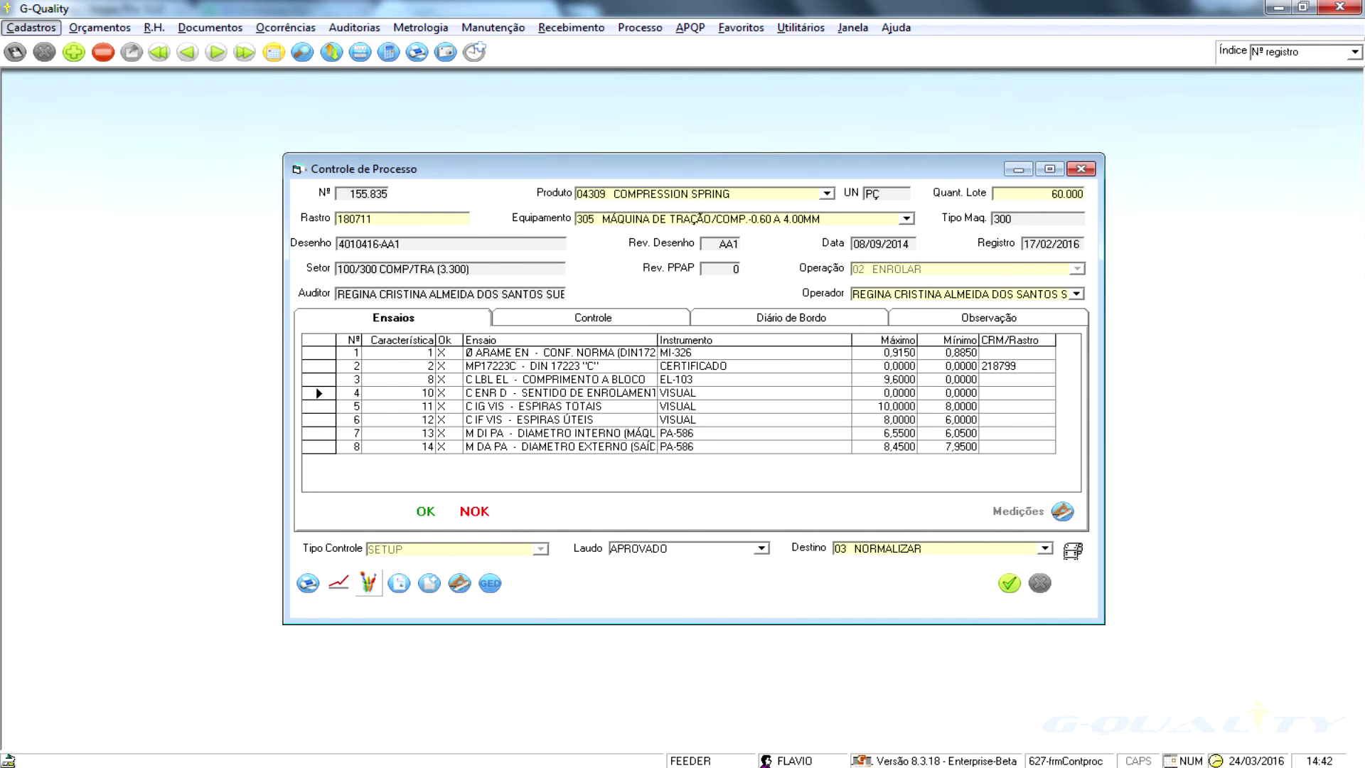
- Open the control charts for the winding direction and inner diameter tests
{"action": "left_click", "coordinate": [559, 393]}
{"action": "left_click", "coordinate": [339, 583]}
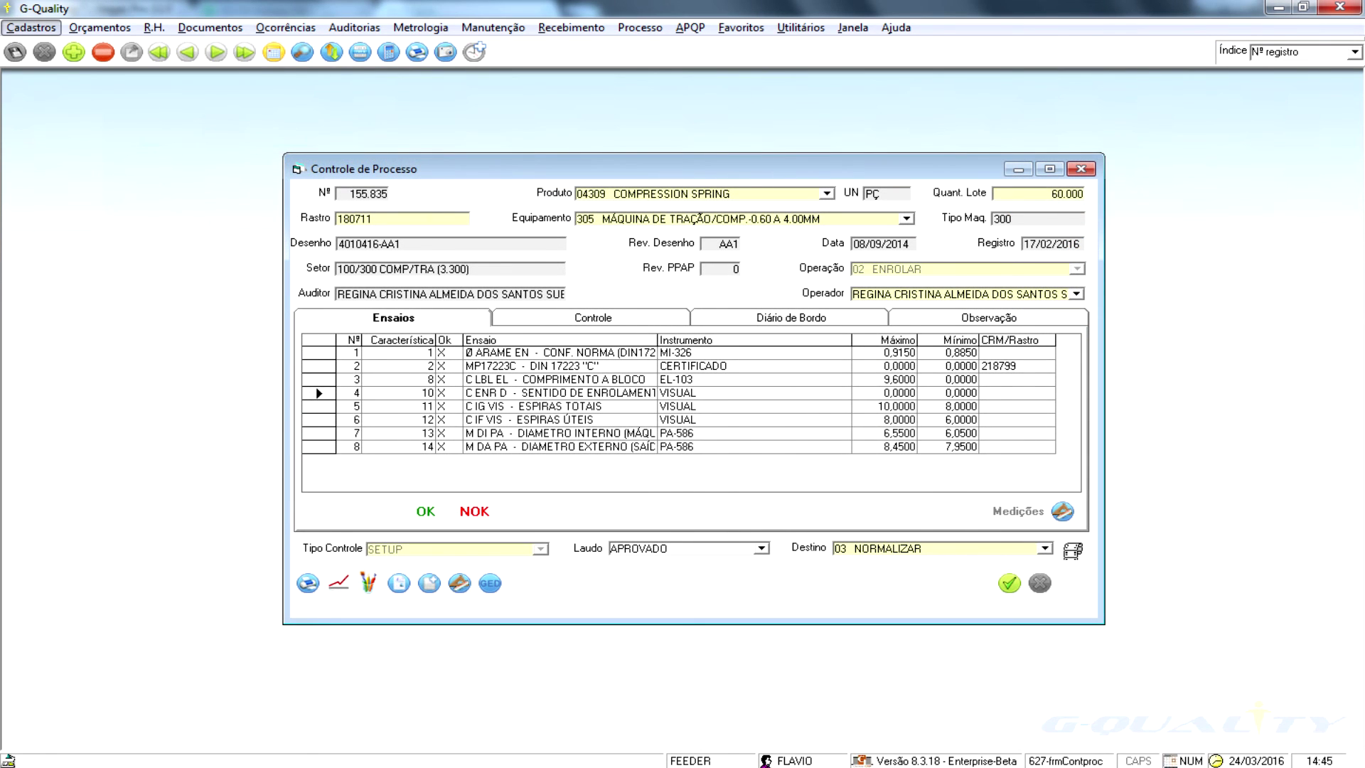
{"action": "left_click", "coordinate": [547, 433]}
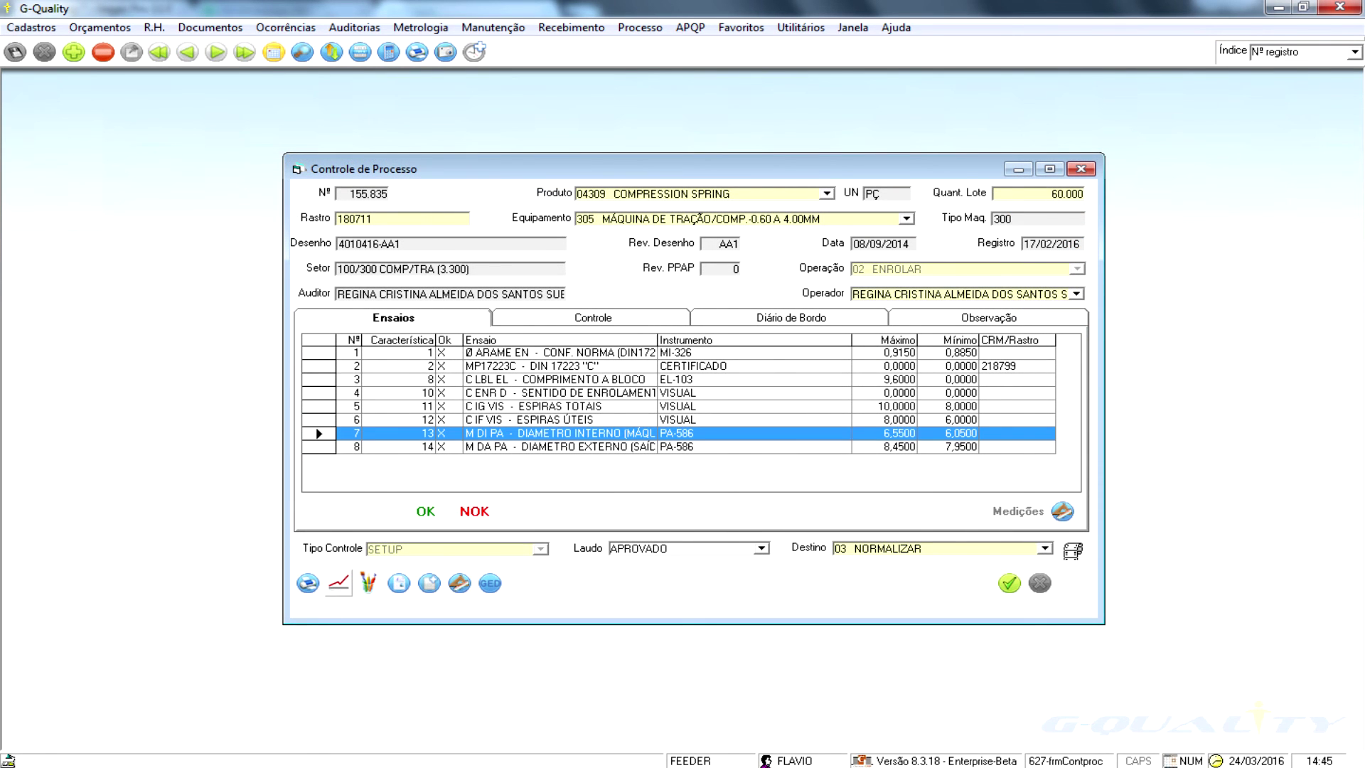
{"action": "left_click", "coordinate": [338, 583]}
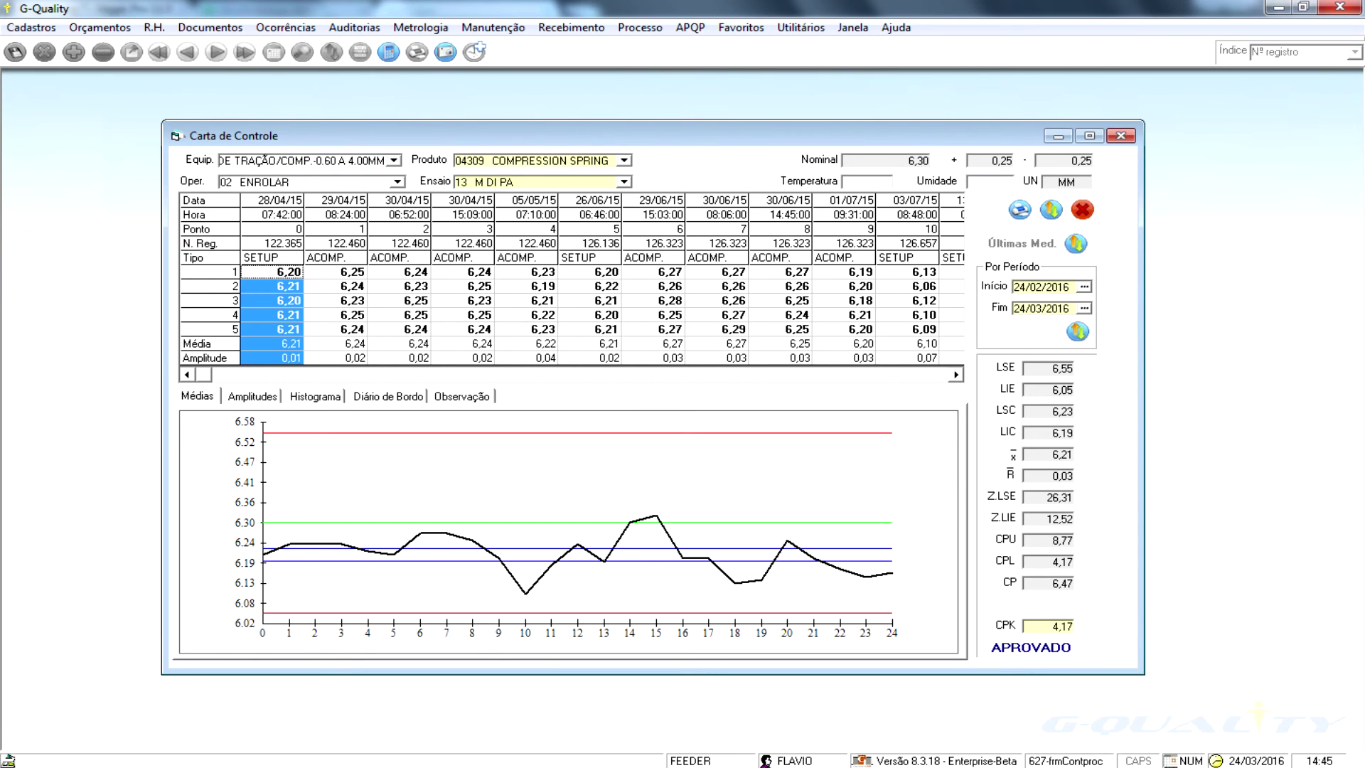
- Deselect the first measurement column and bring up the inner-diameter histogram showing CPK 4,173
{"action": "left_click", "coordinate": [272, 344]}
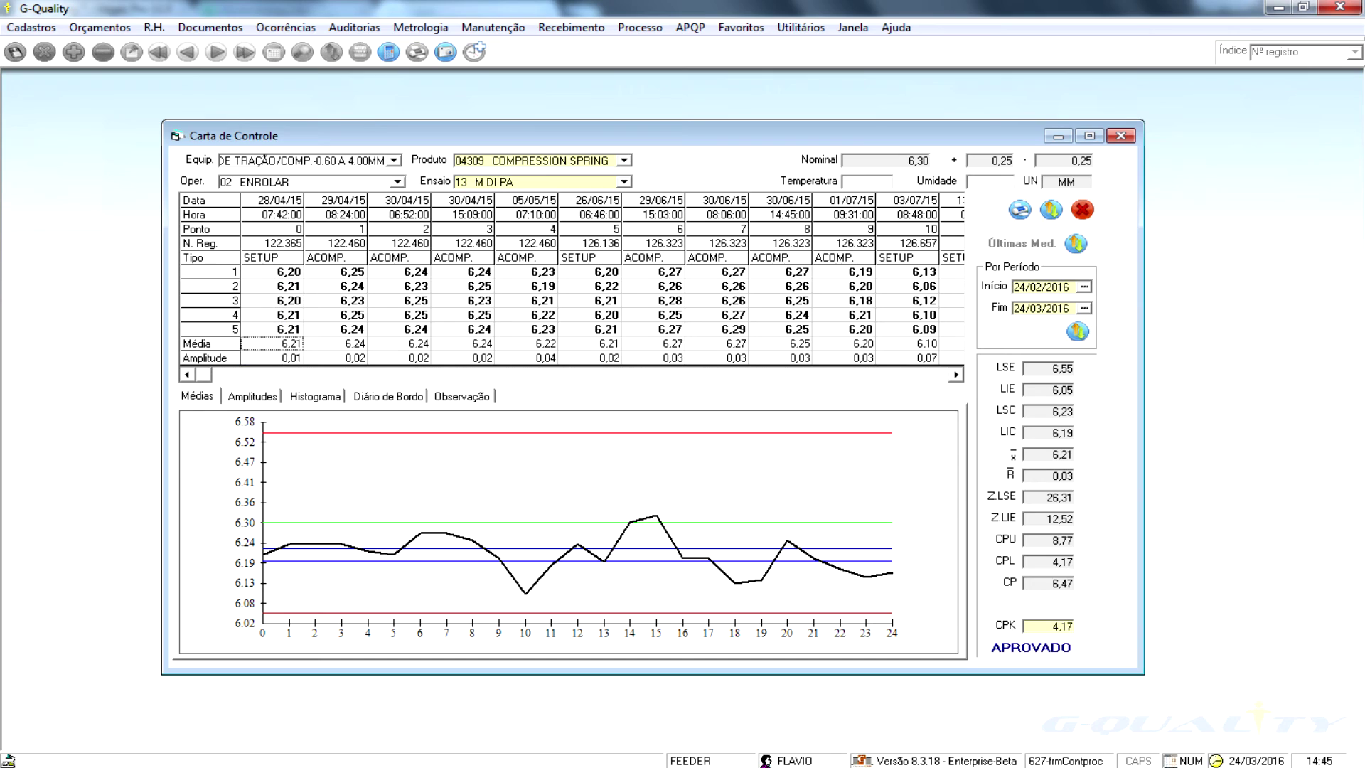
{"action": "left_click", "coordinate": [956, 374]}
{"action": "left_click", "coordinate": [956, 375]}
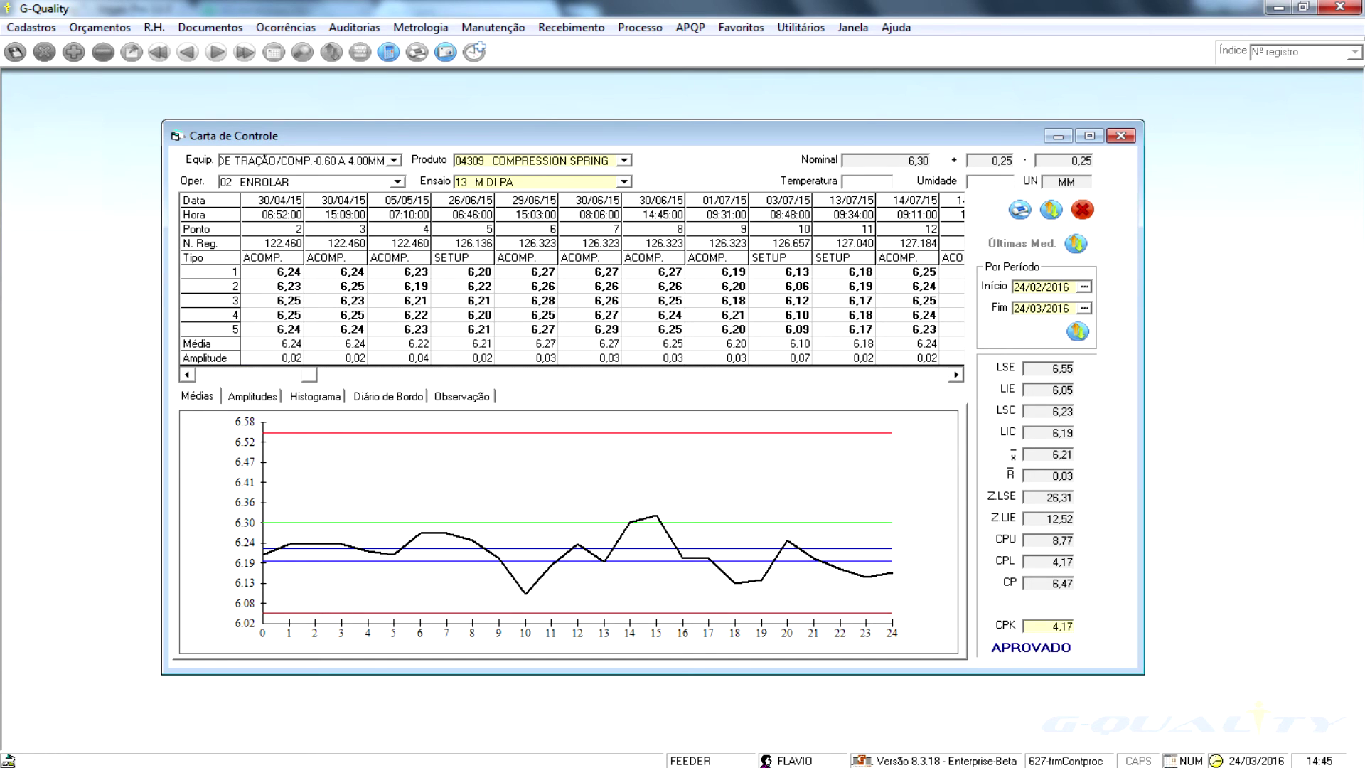
{"action": "left_click", "coordinate": [956, 374]}
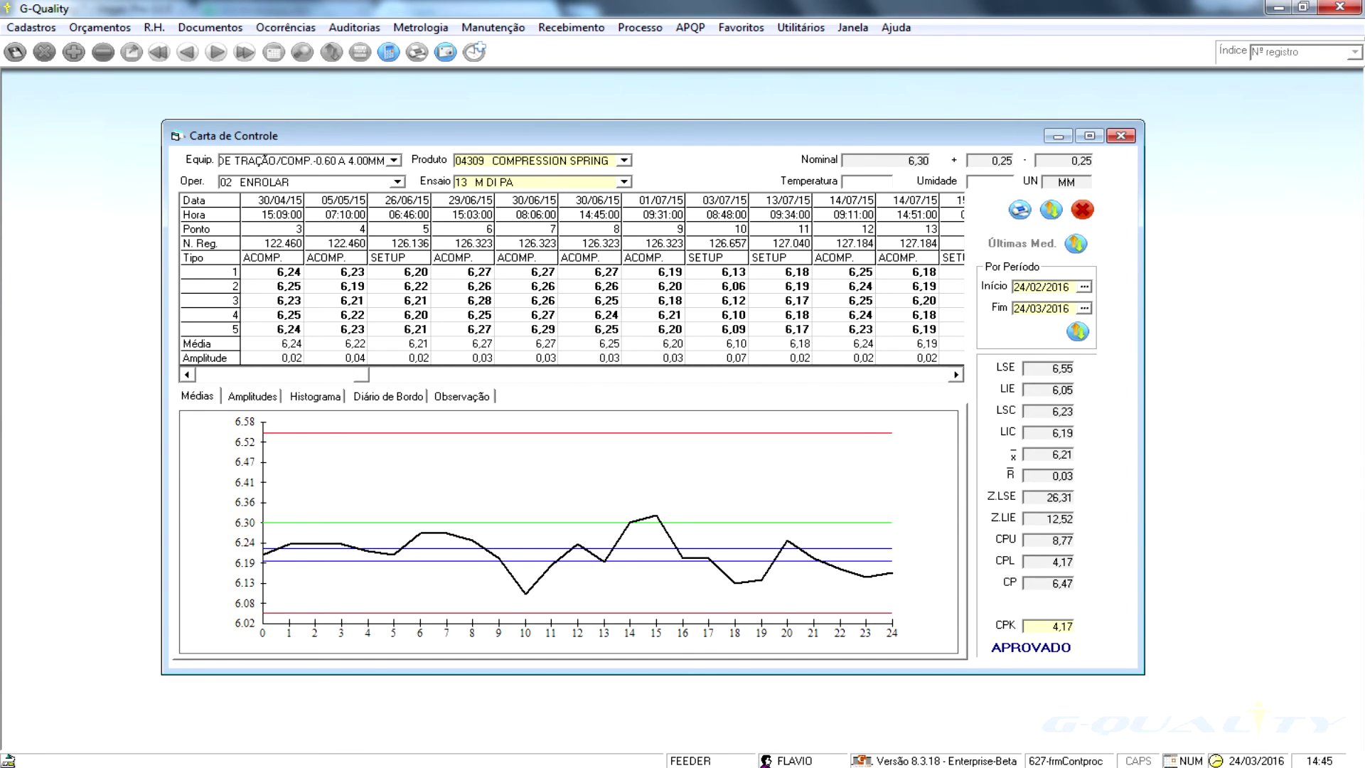
{"action": "left_click", "coordinate": [956, 375]}
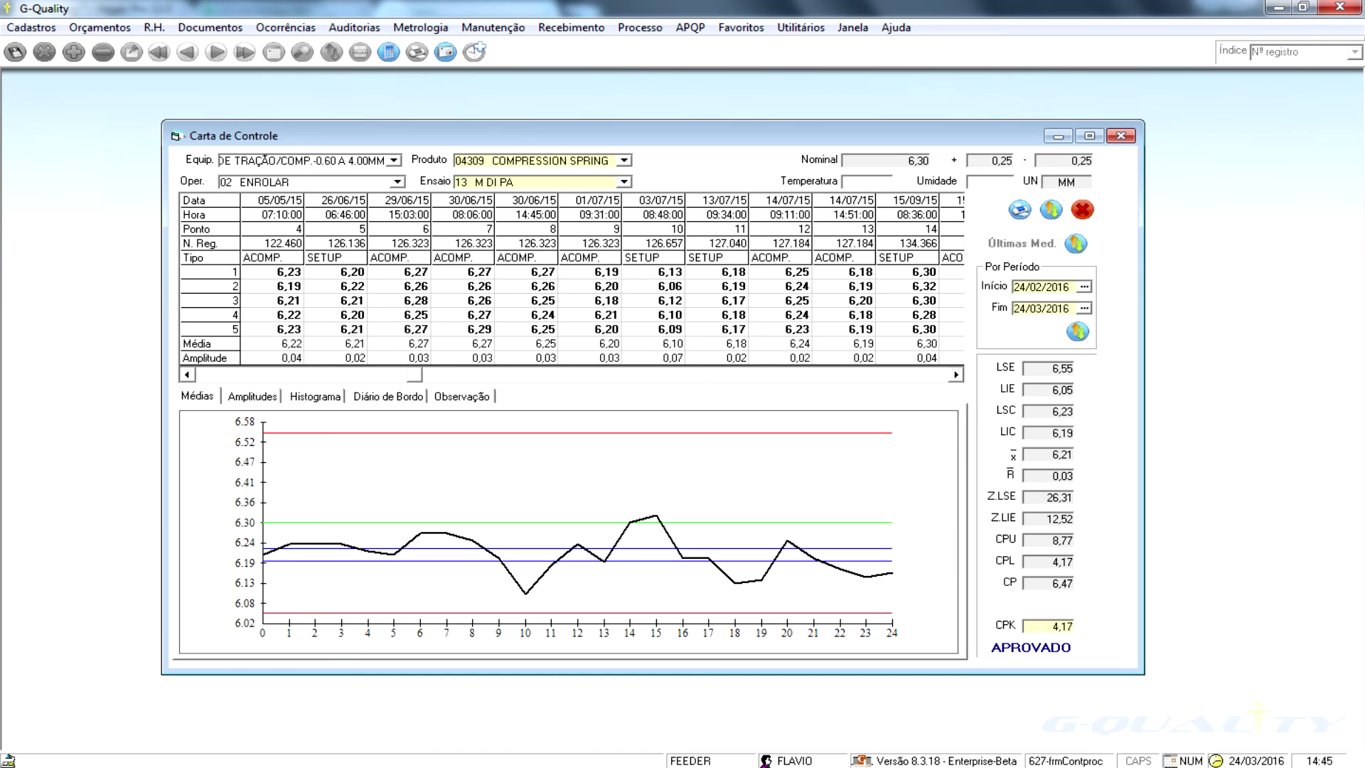
{"action": "left_click", "coordinate": [956, 374]}
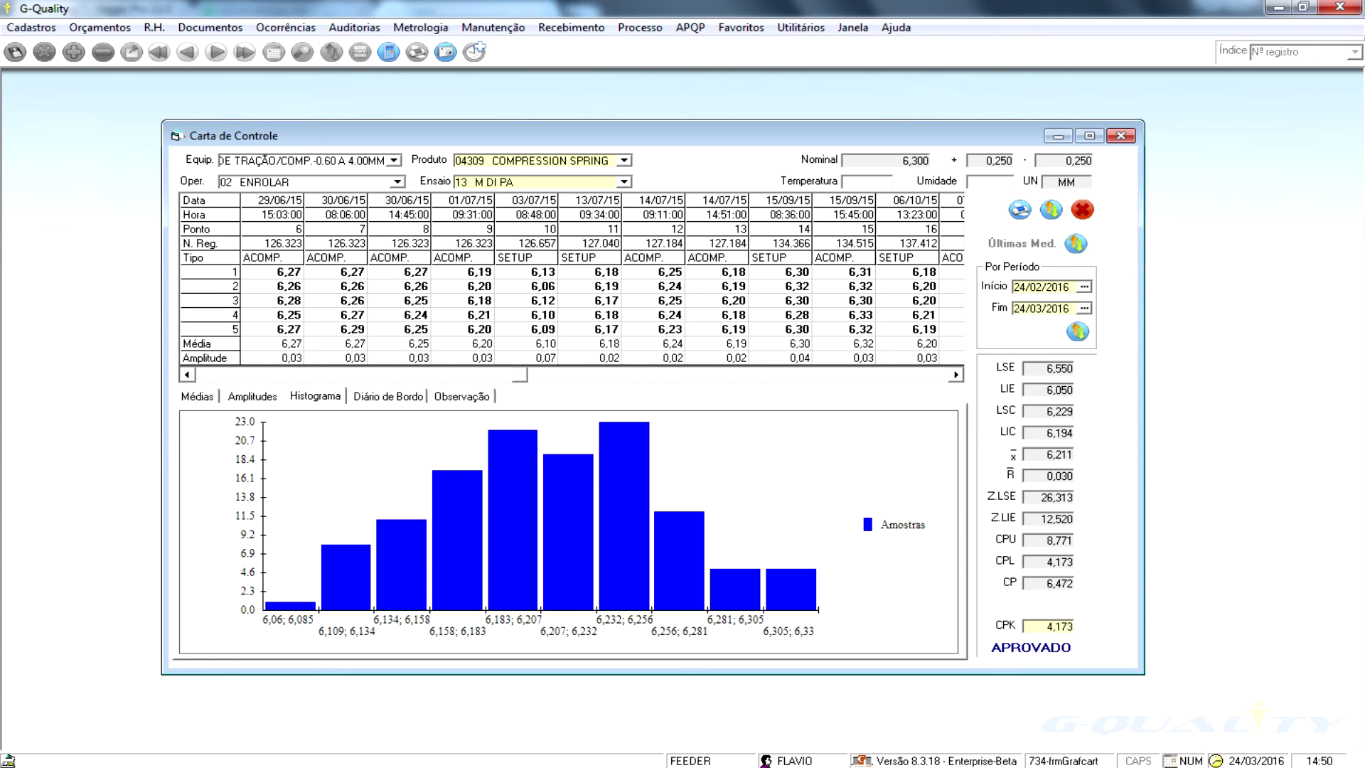
- Show the inner-diameter chart's logbook, starting a new entry and then cancelling it
{"action": "left_click", "coordinate": [387, 396]}
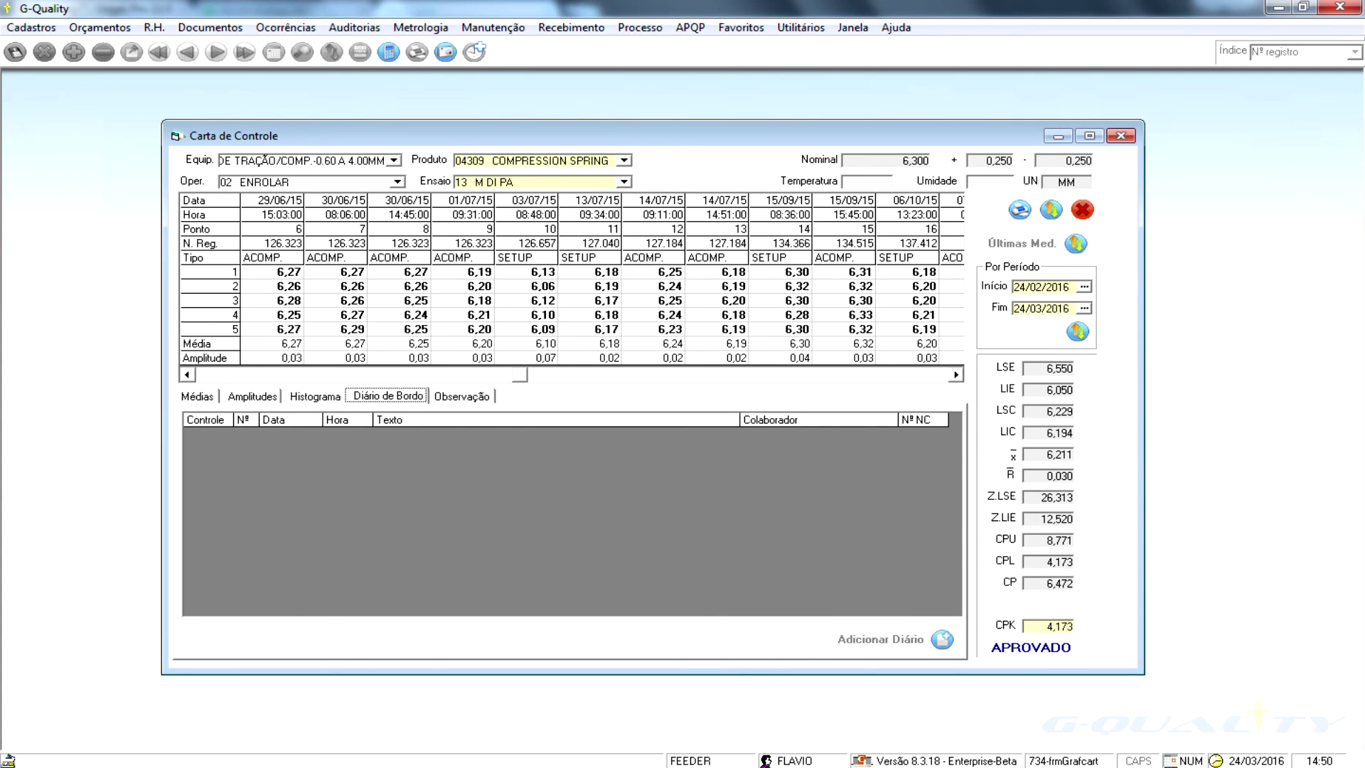
{"action": "left_click", "coordinate": [942, 639]}
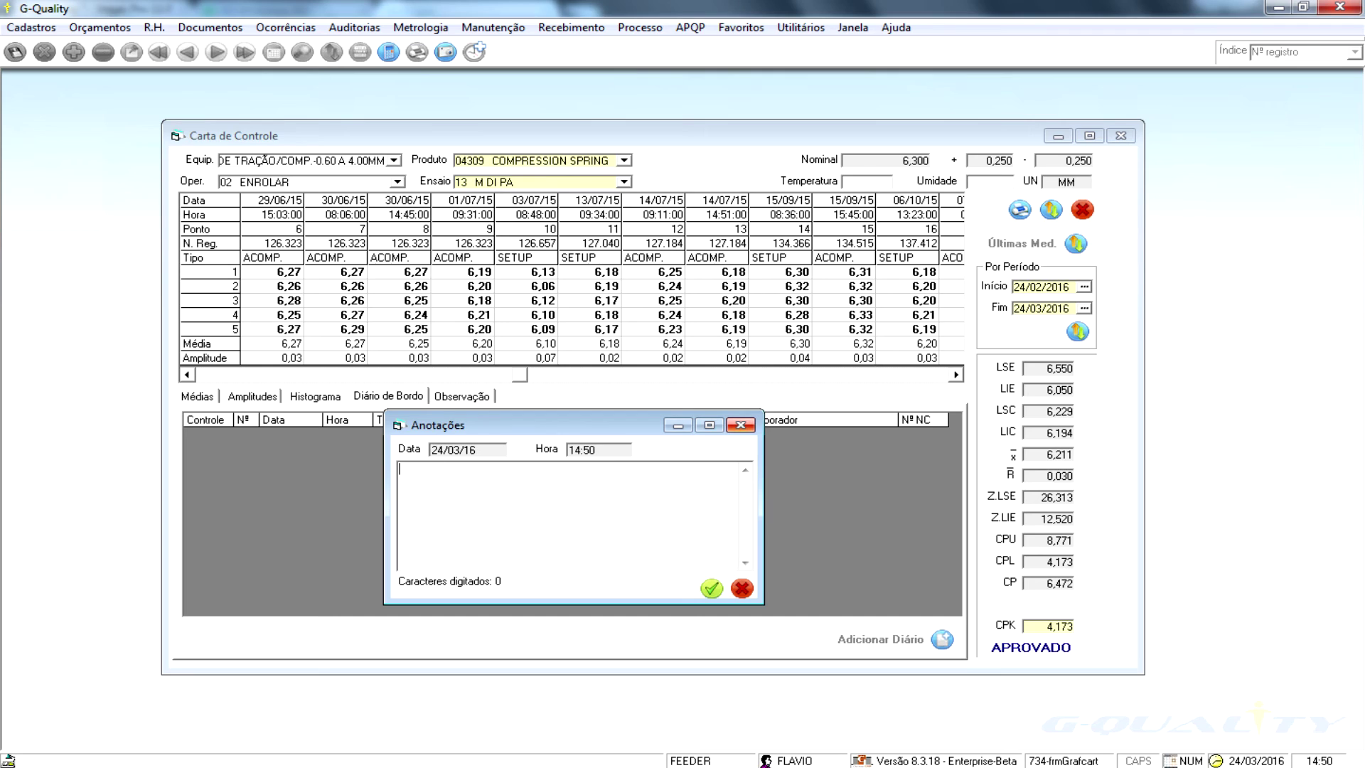
{"action": "key", "text": "Escape"}
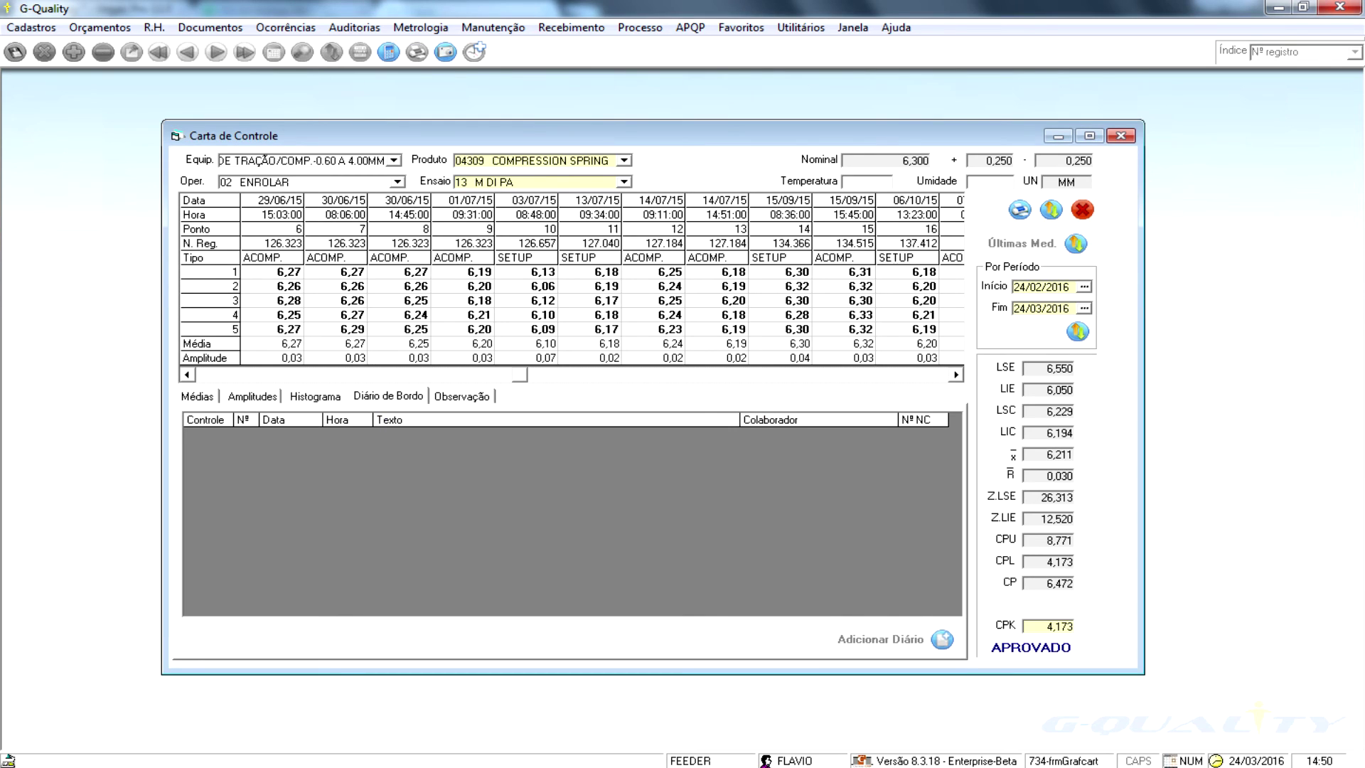
- View the observation notes and the averages chart, refreshing it for the chosen period
{"action": "key", "text": "ctrl+Tab"}
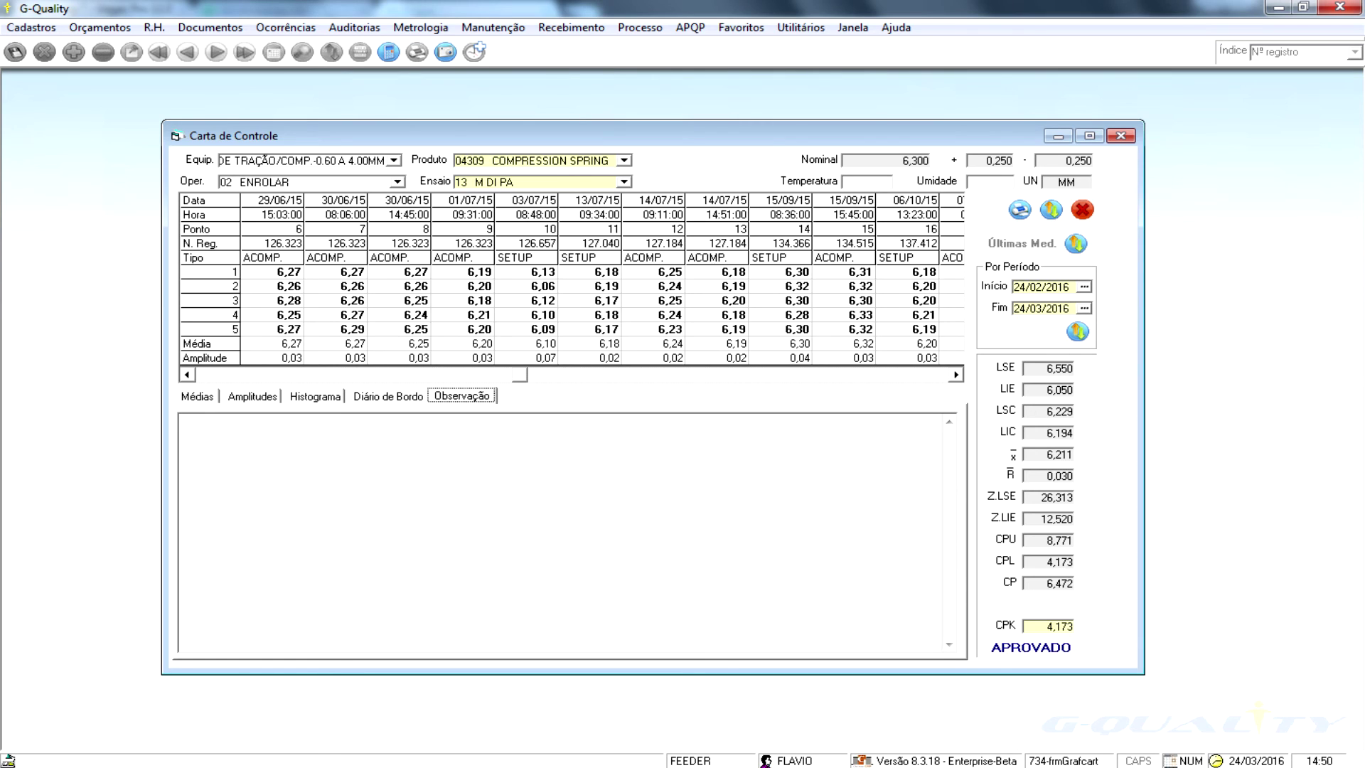
{"action": "key", "text": "ctrl+Tab"}
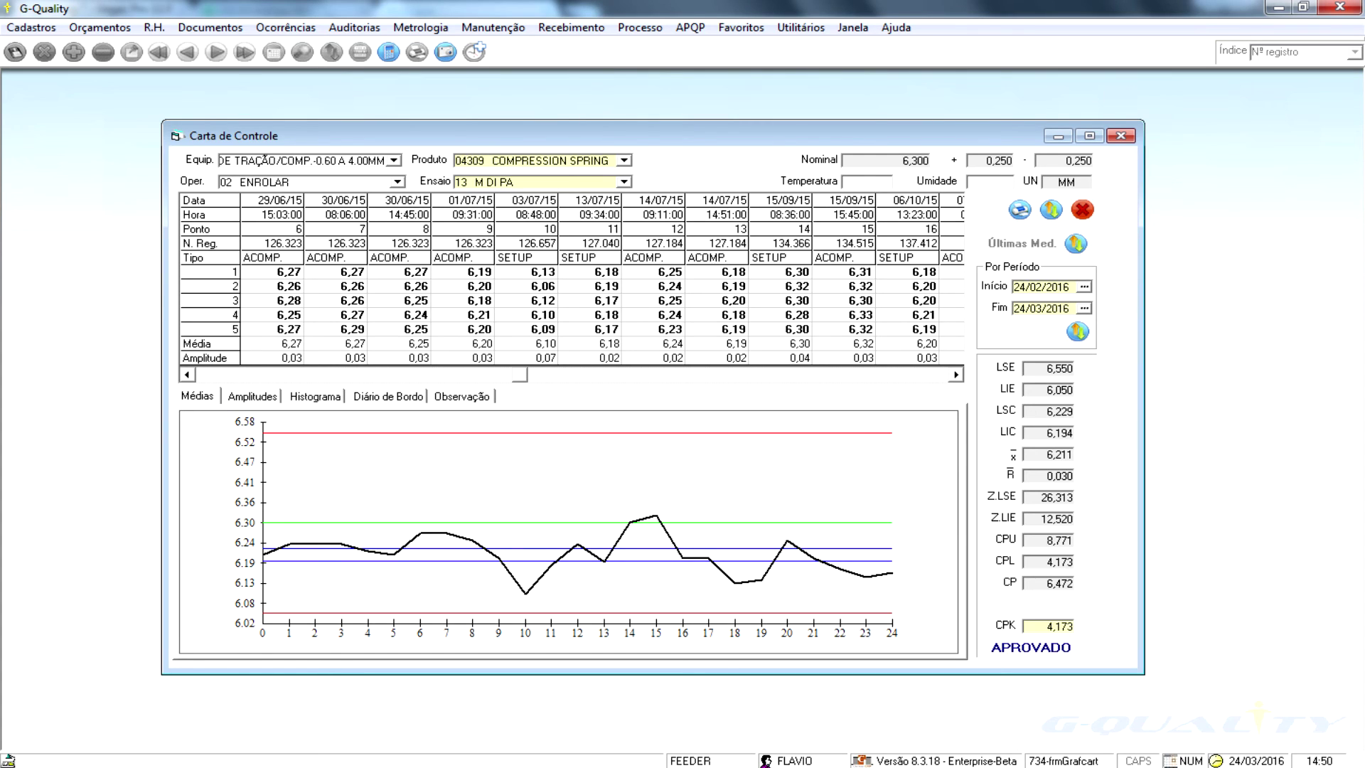
{"action": "left_click", "coordinate": [1078, 332]}
{"action": "key", "text": "Tab"}
{"action": "key", "text": "Tab"}
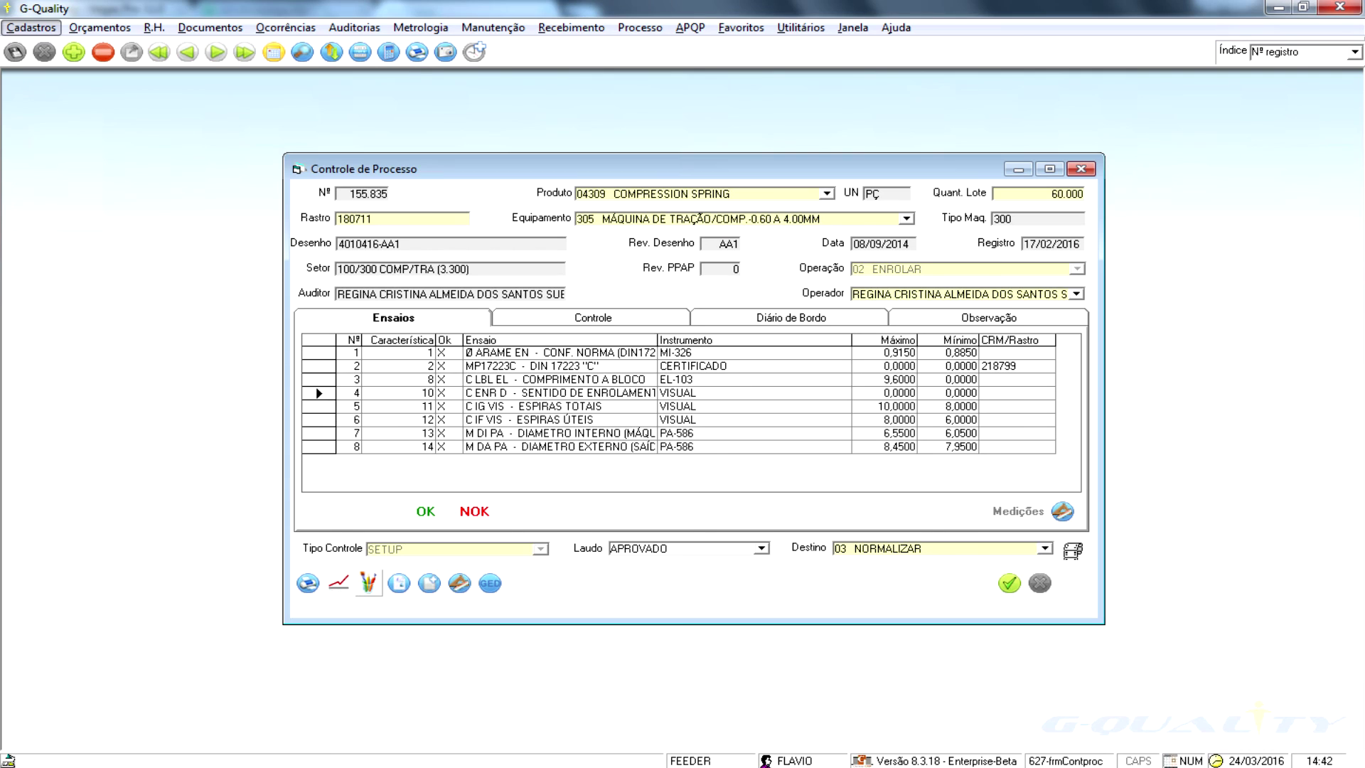
{"action": "key", "text": "Escape"}
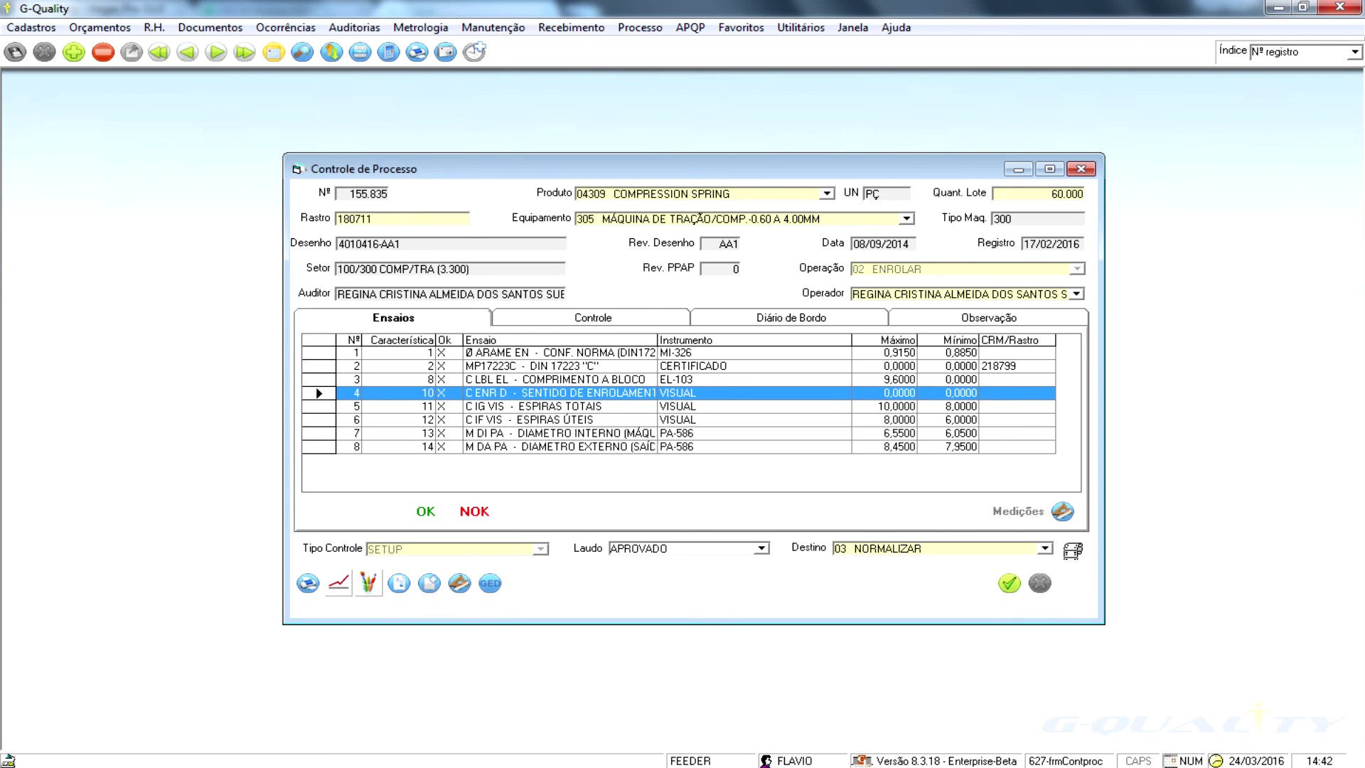
{"action": "left_click", "coordinate": [338, 582]}
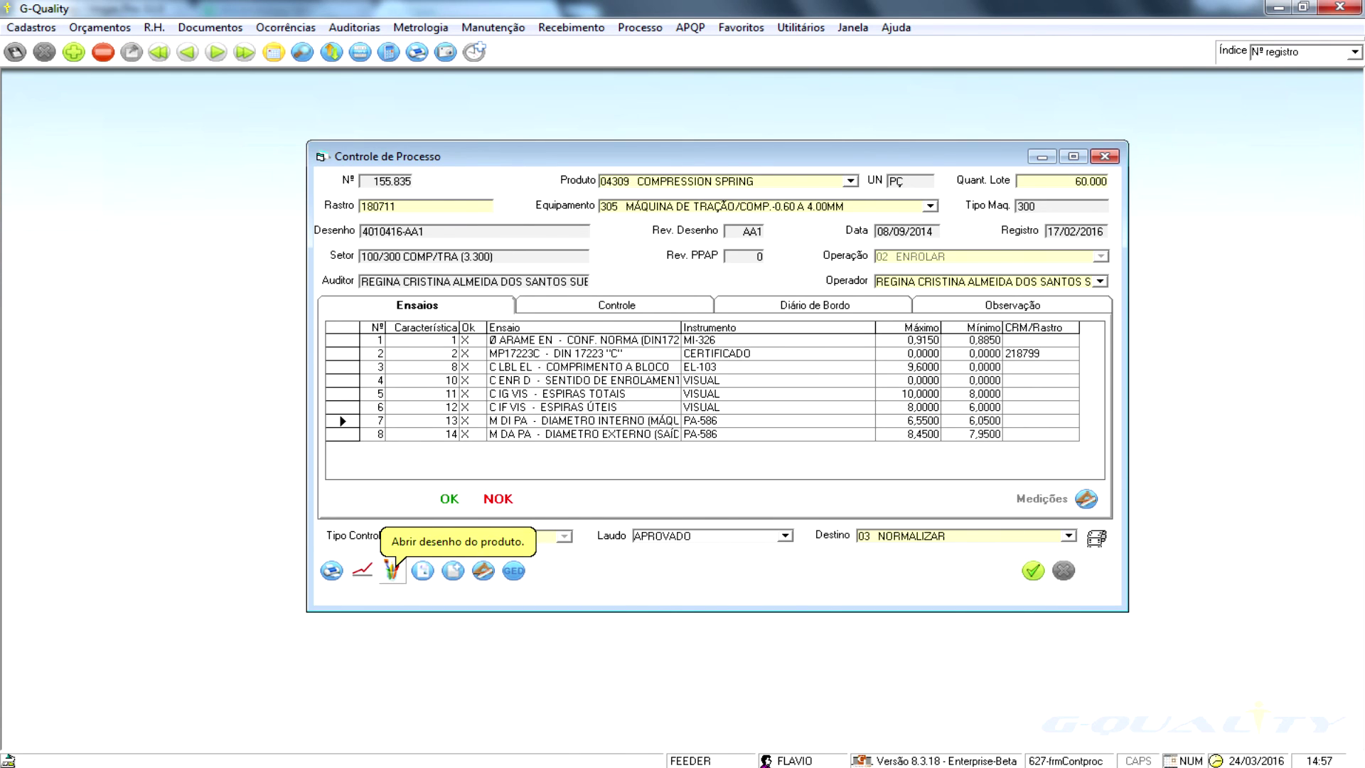
{"action": "left_click", "coordinate": [392, 569]}
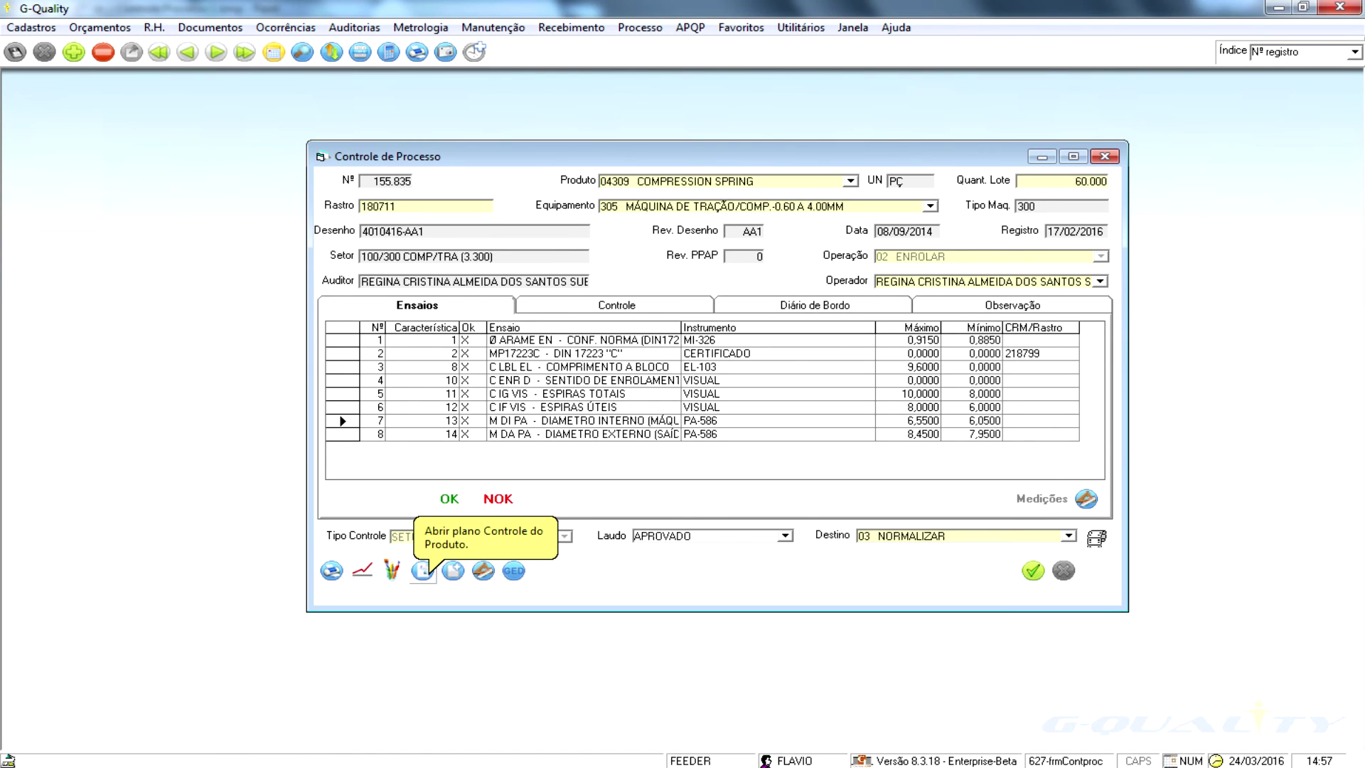
- Open the compression spring's process control plan
{"action": "left_click", "coordinate": [424, 569]}
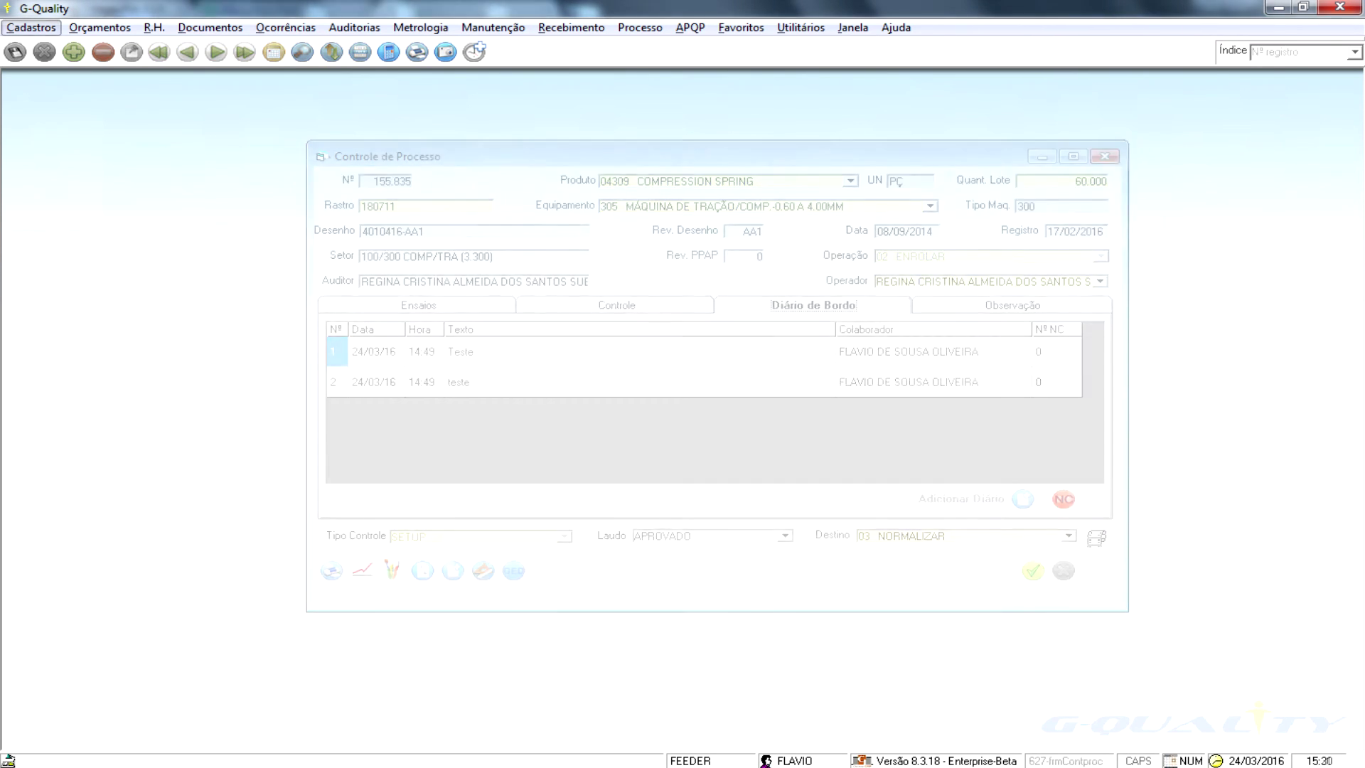
- Open the Controle de Processo report filters from the Processo reports menu
{"action": "key", "text": "alt"}
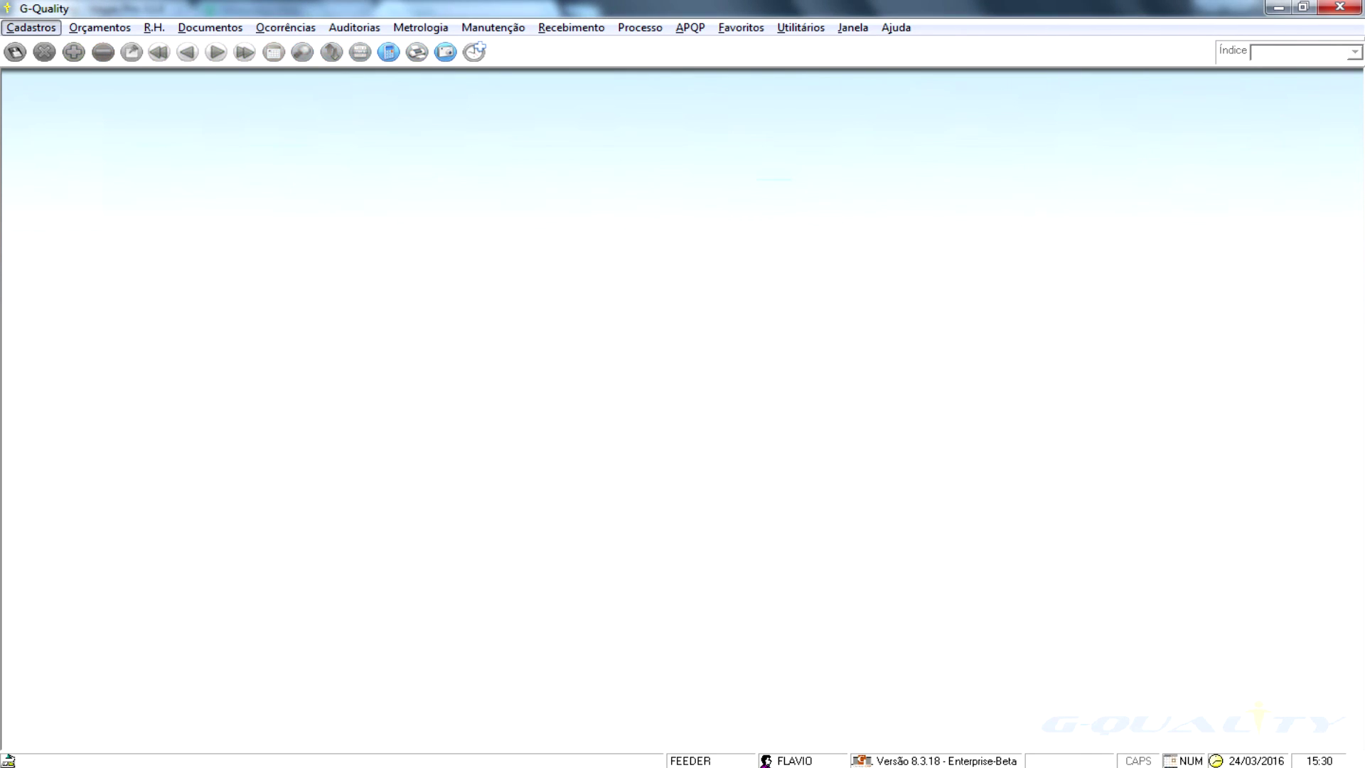
{"action": "key", "text": "p"}
{"action": "key", "text": "Down"}
{"action": "key", "text": "Down"}
{"action": "key", "text": "Down"}
{"action": "key", "text": "Down"}
{"action": "key", "text": "Right"}
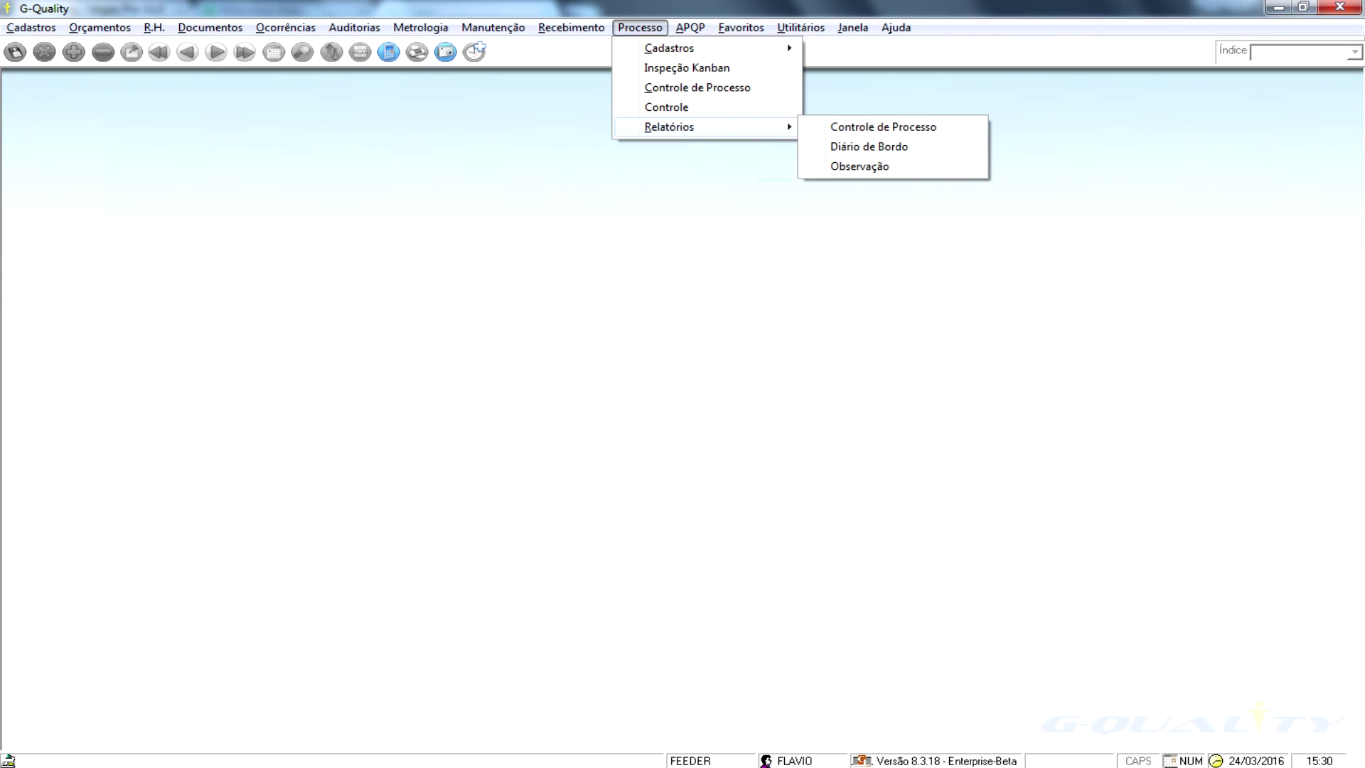
{"action": "key", "text": "Return"}
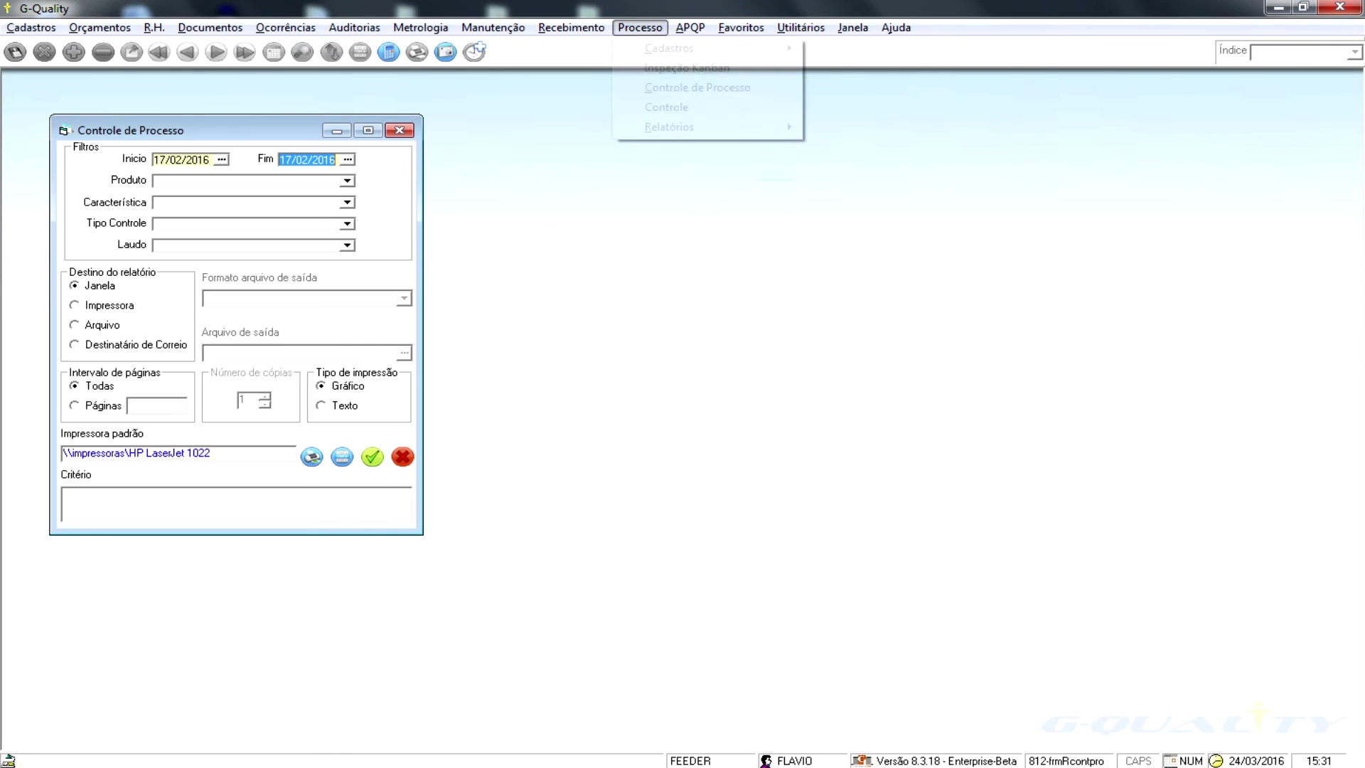
- Also open the Diário de Bordo and Observação report filters
{"action": "key", "text": "alt+p"}
{"action": "key", "text": "Up"}
{"action": "key", "text": "Right"}
{"action": "key", "text": "Down"}
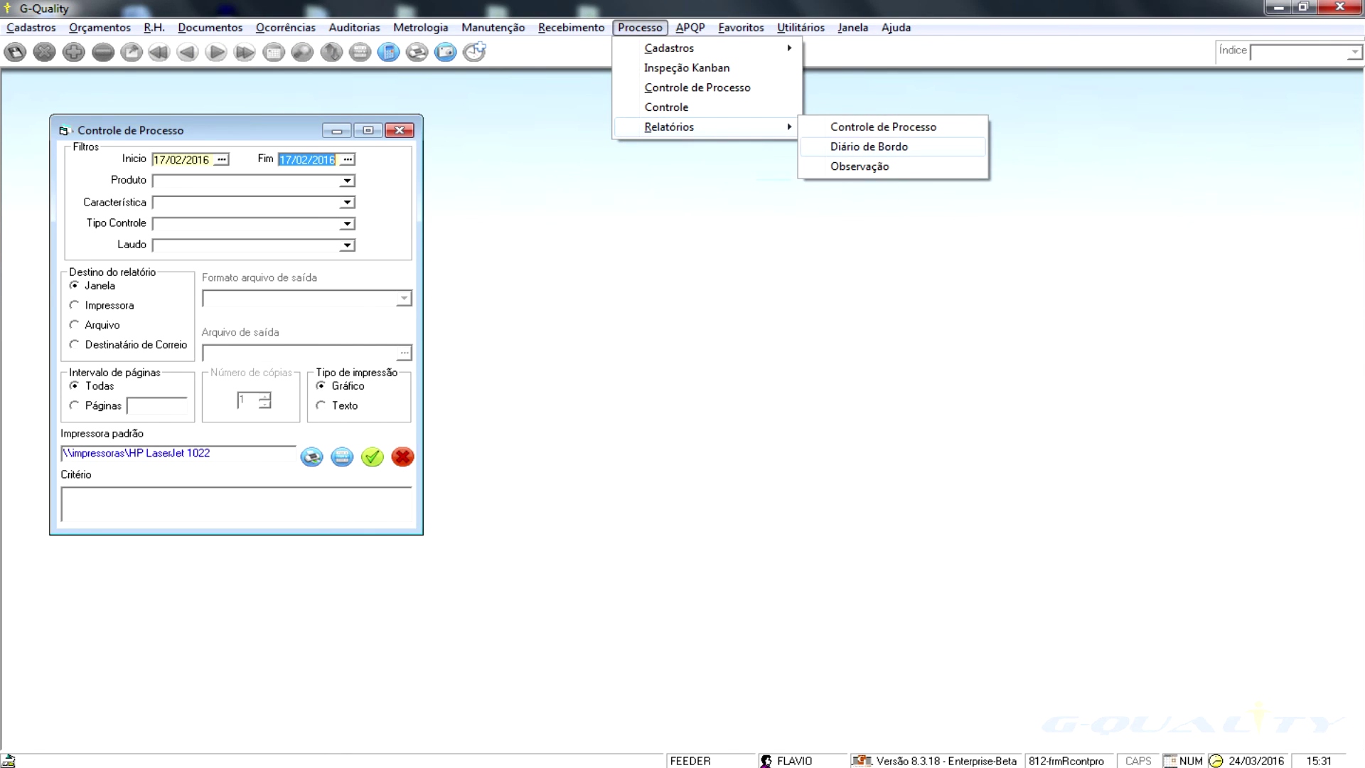
{"action": "key", "text": "Return"}
{"action": "key", "text": "alt+p"}
{"action": "key", "text": "Up"}
{"action": "key", "text": "Right"}
{"action": "key", "text": "Up"}
{"action": "key", "text": "Return"}
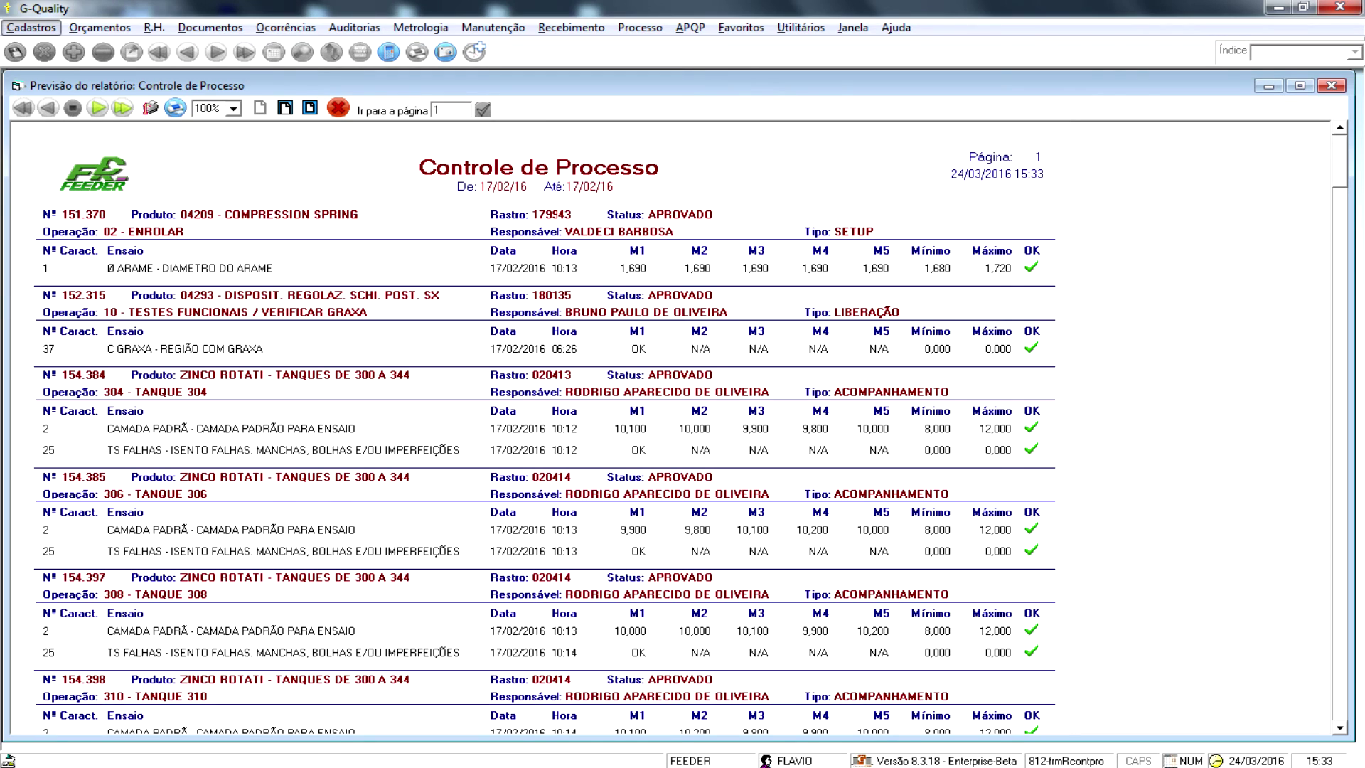
- Page through the Controle de Processo report for 17/02/2016, from page 2 through page 8 and beyond
{"action": "left_click", "coordinate": [97, 108]}
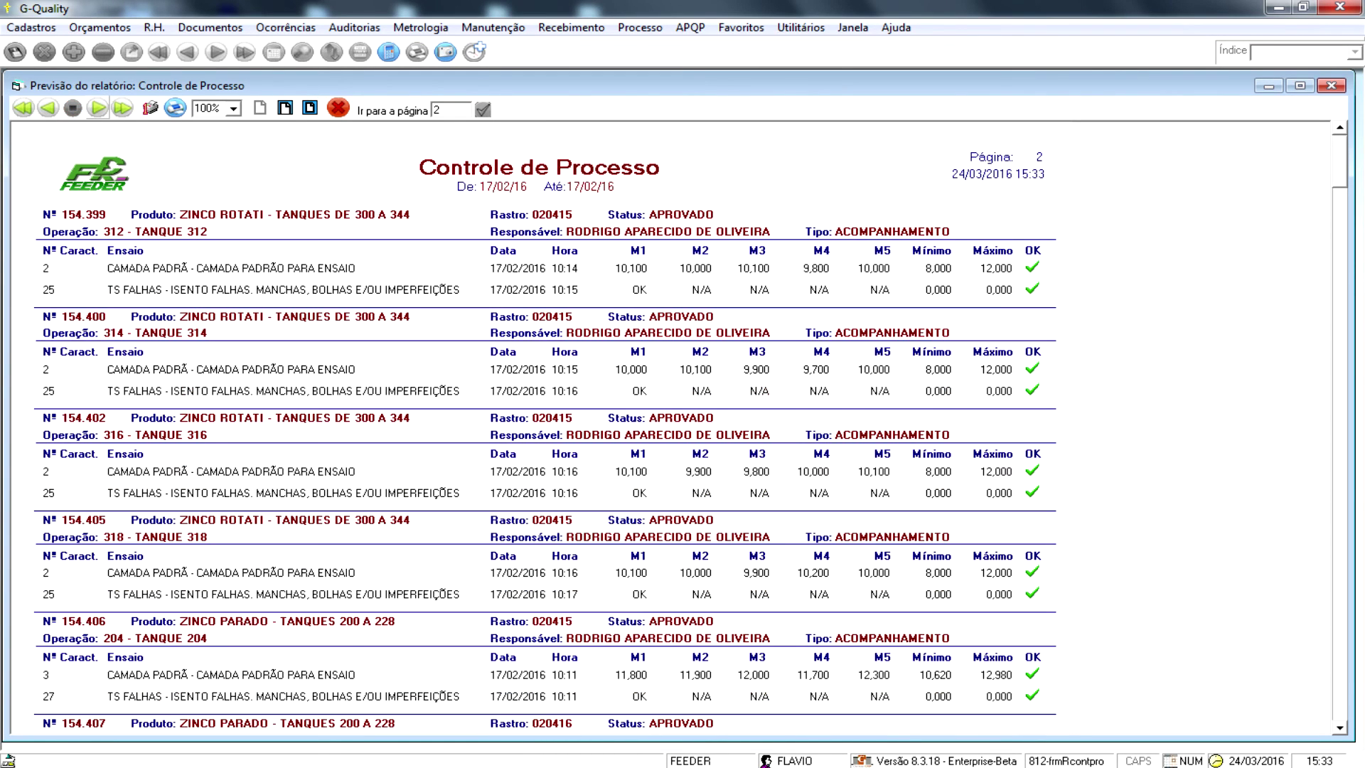
{"action": "left_click", "coordinate": [98, 108]}
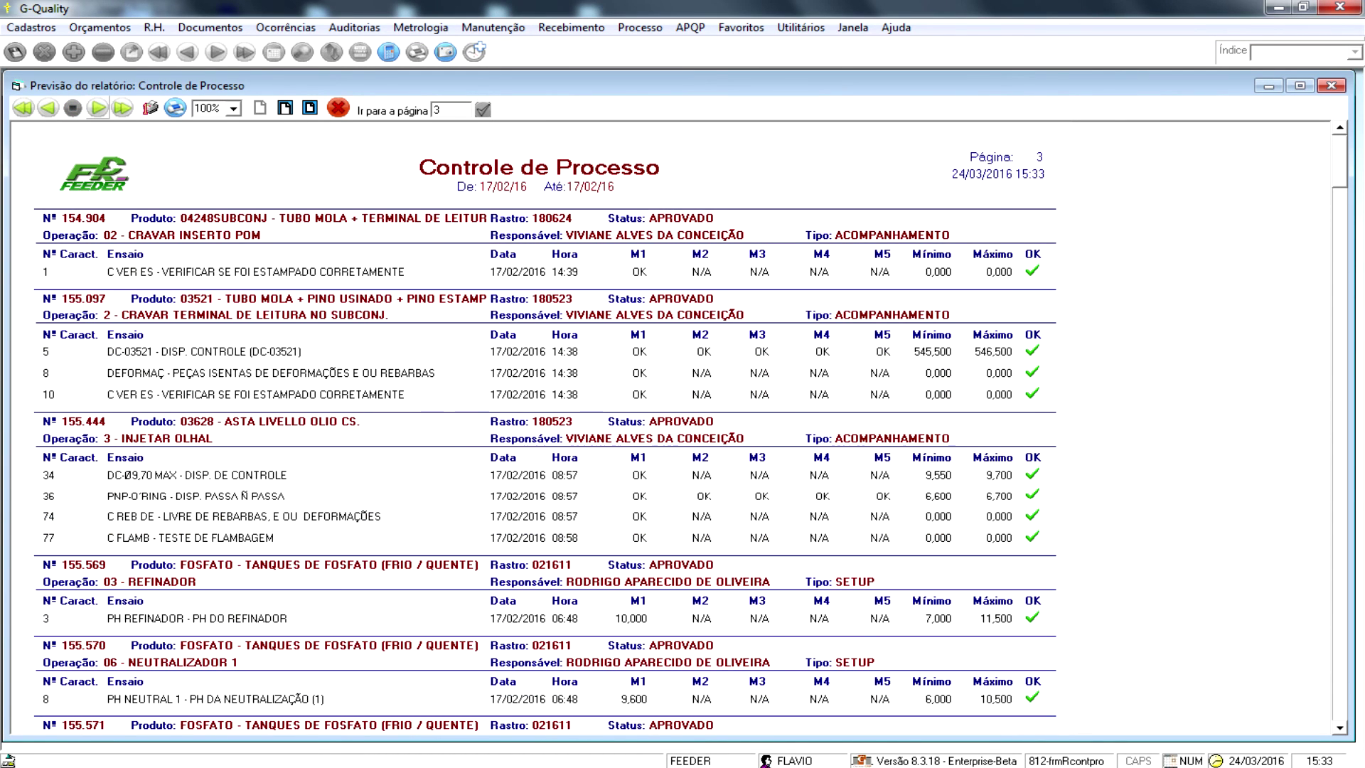
{"action": "left_click", "coordinate": [97, 108]}
{"action": "left_click", "coordinate": [98, 108]}
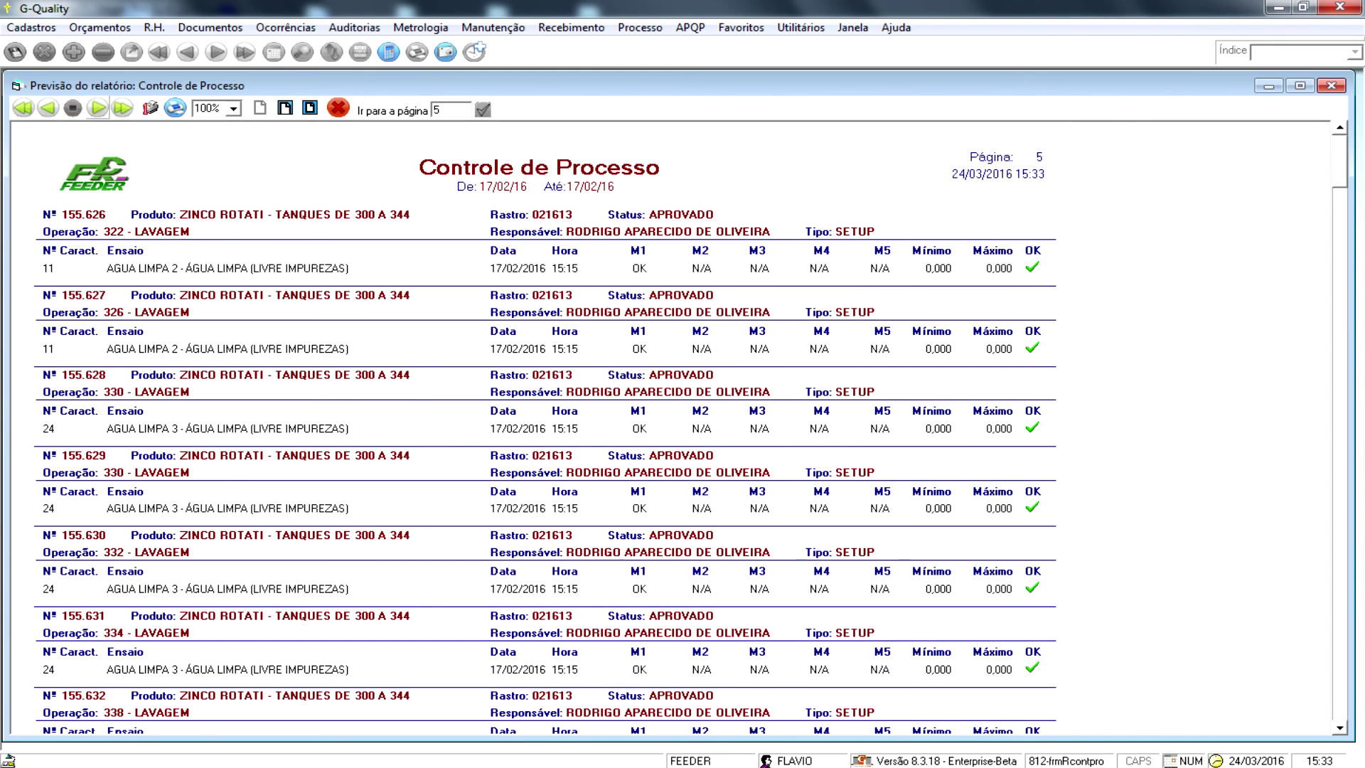
{"action": "left_click", "coordinate": [98, 108]}
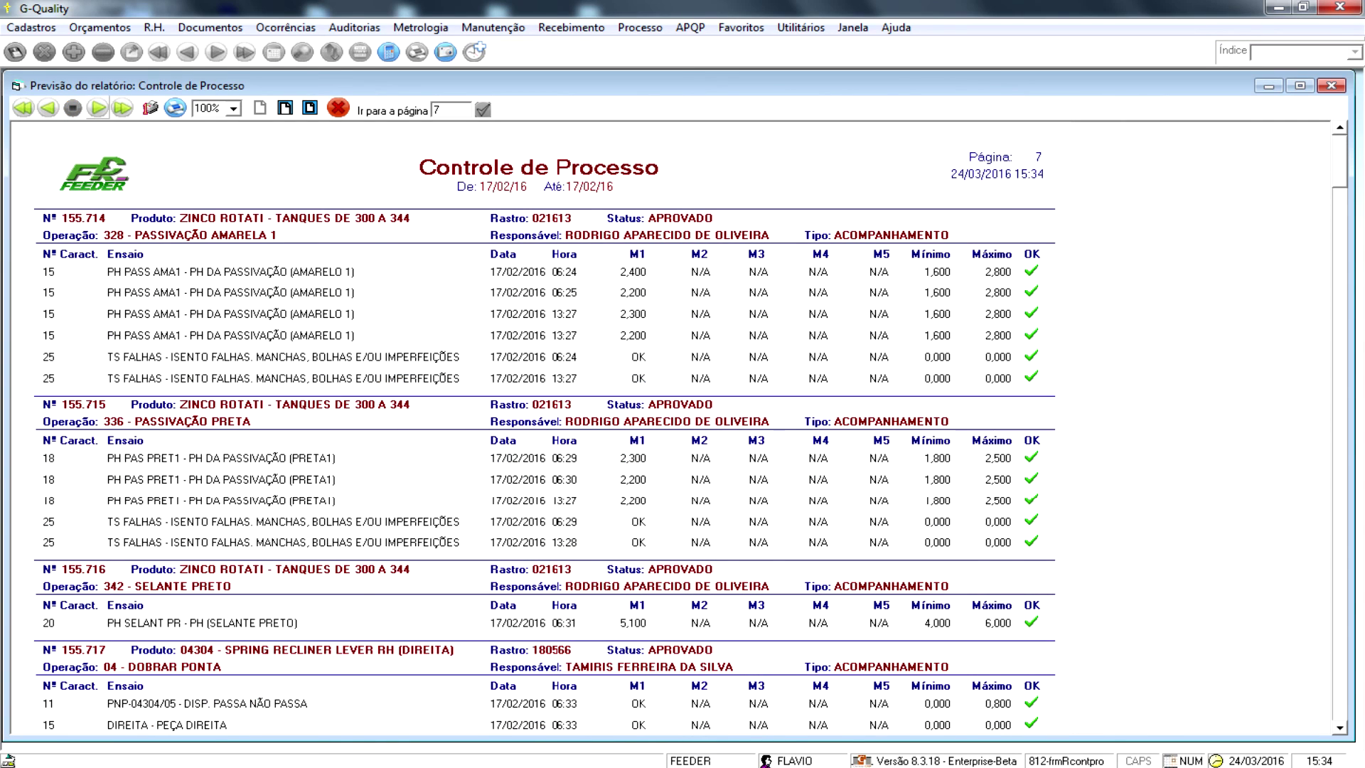
{"action": "left_click", "coordinate": [97, 108]}
{"action": "left_click", "coordinate": [98, 108]}
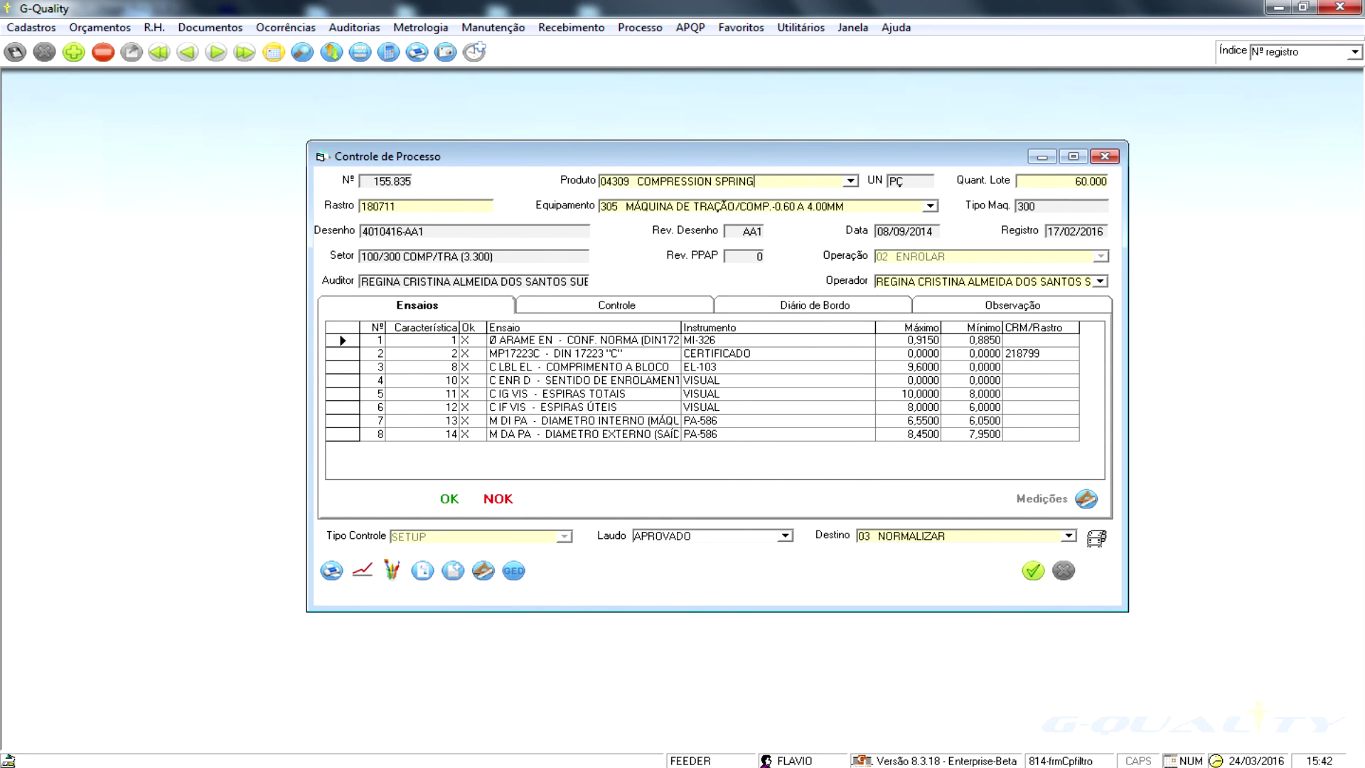
- Select test 13 M DI PA in record 155.835 and open its printable Carta de Controle
{"action": "left_click", "coordinate": [74, 52]}
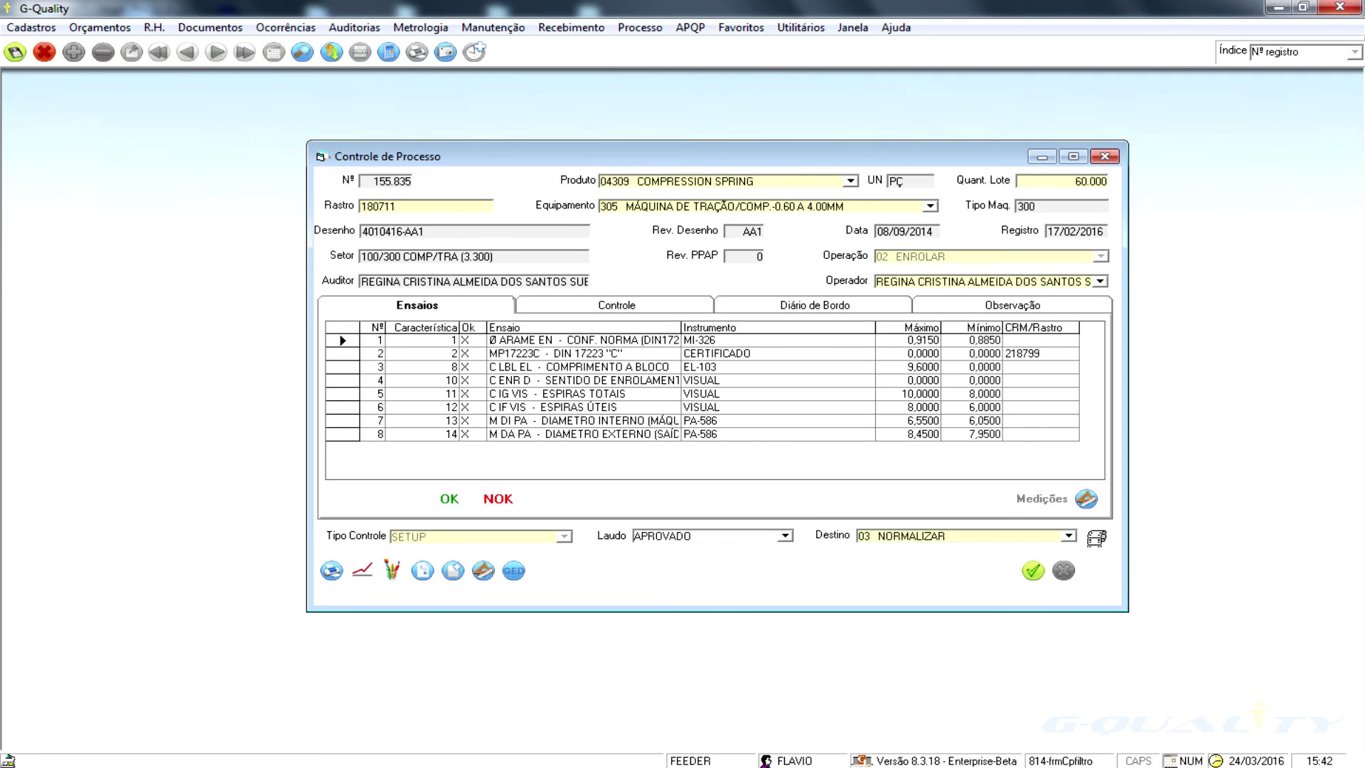
{"action": "left_click", "coordinate": [564, 536]}
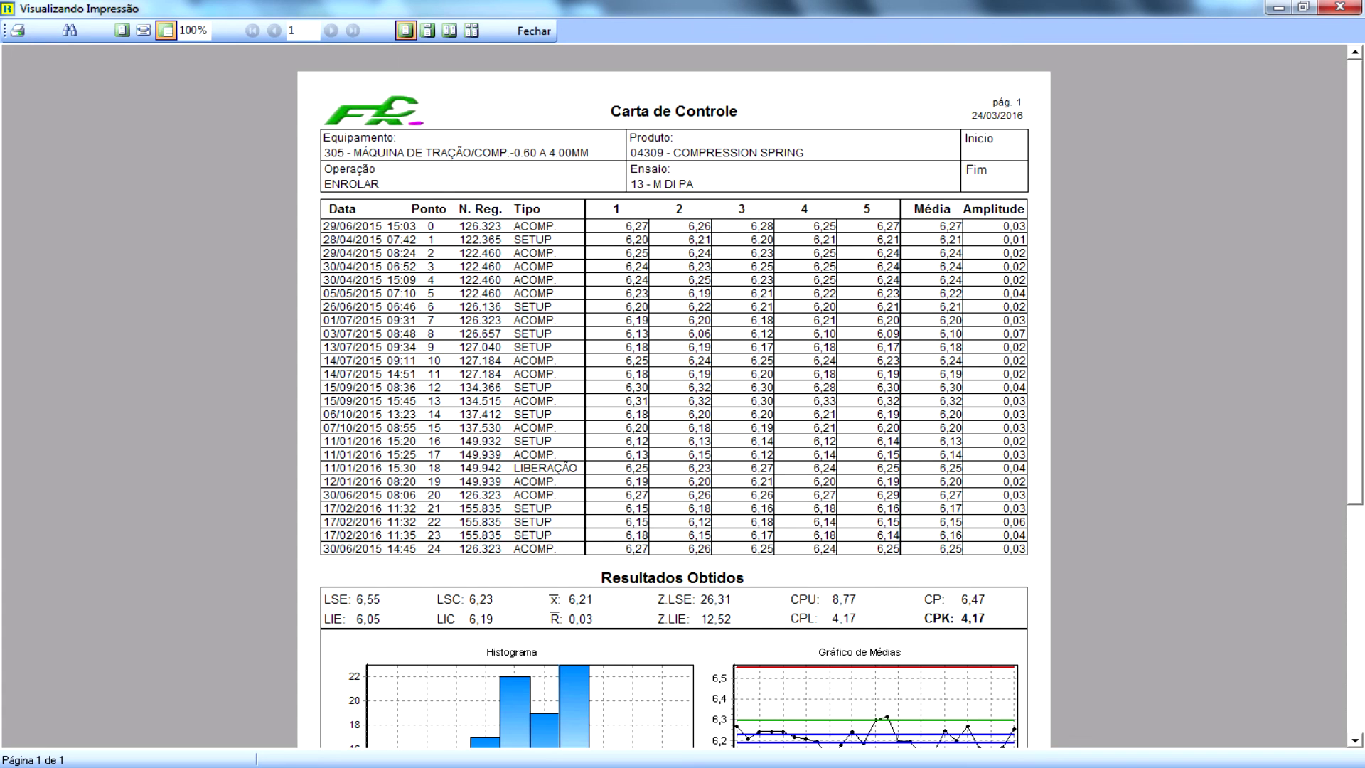
- Scroll the chart preview down to Resultados Obtidos, the histogram, and the averages and ranges charts
{"action": "scroll", "coordinate": [673, 396], "scroll_direction": "down", "scroll_amount": 5}
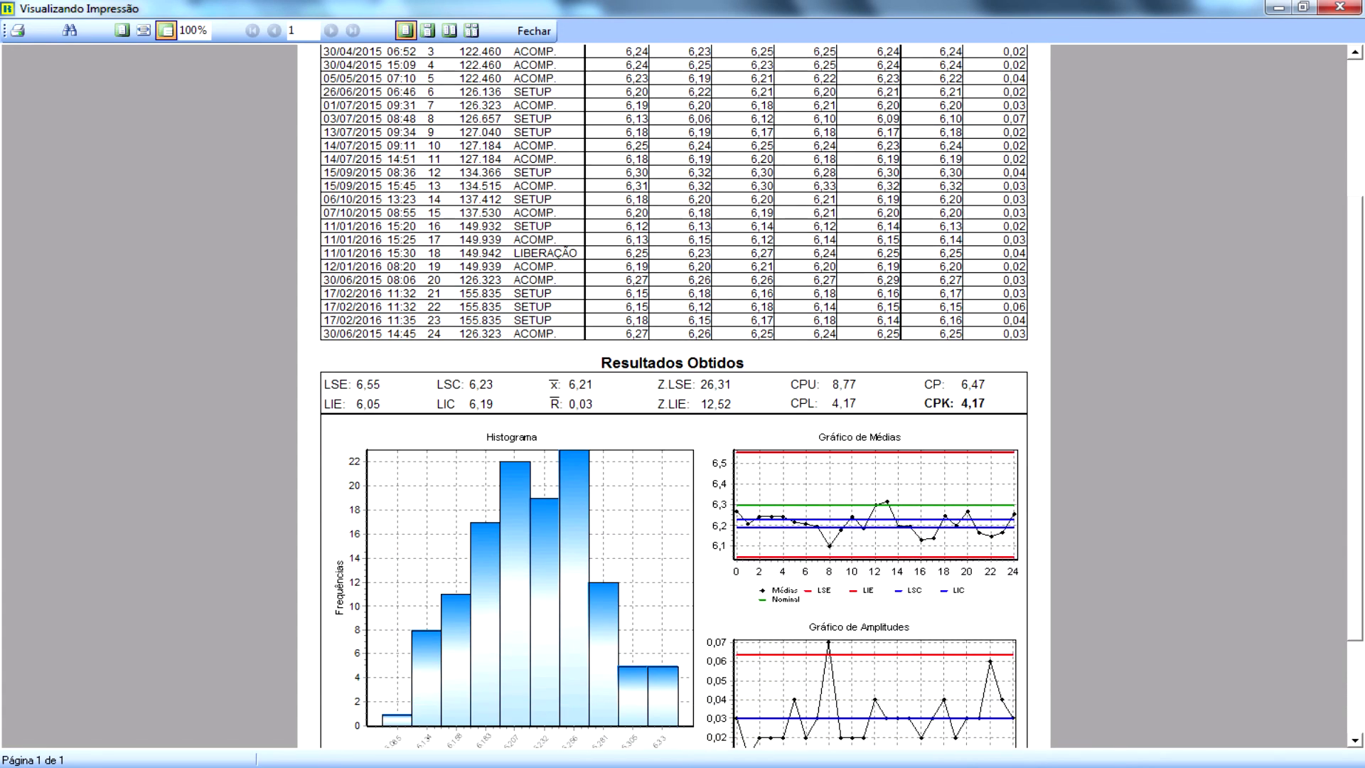
{"action": "scroll", "coordinate": [673, 396], "scroll_direction": "down", "scroll_amount": 1}
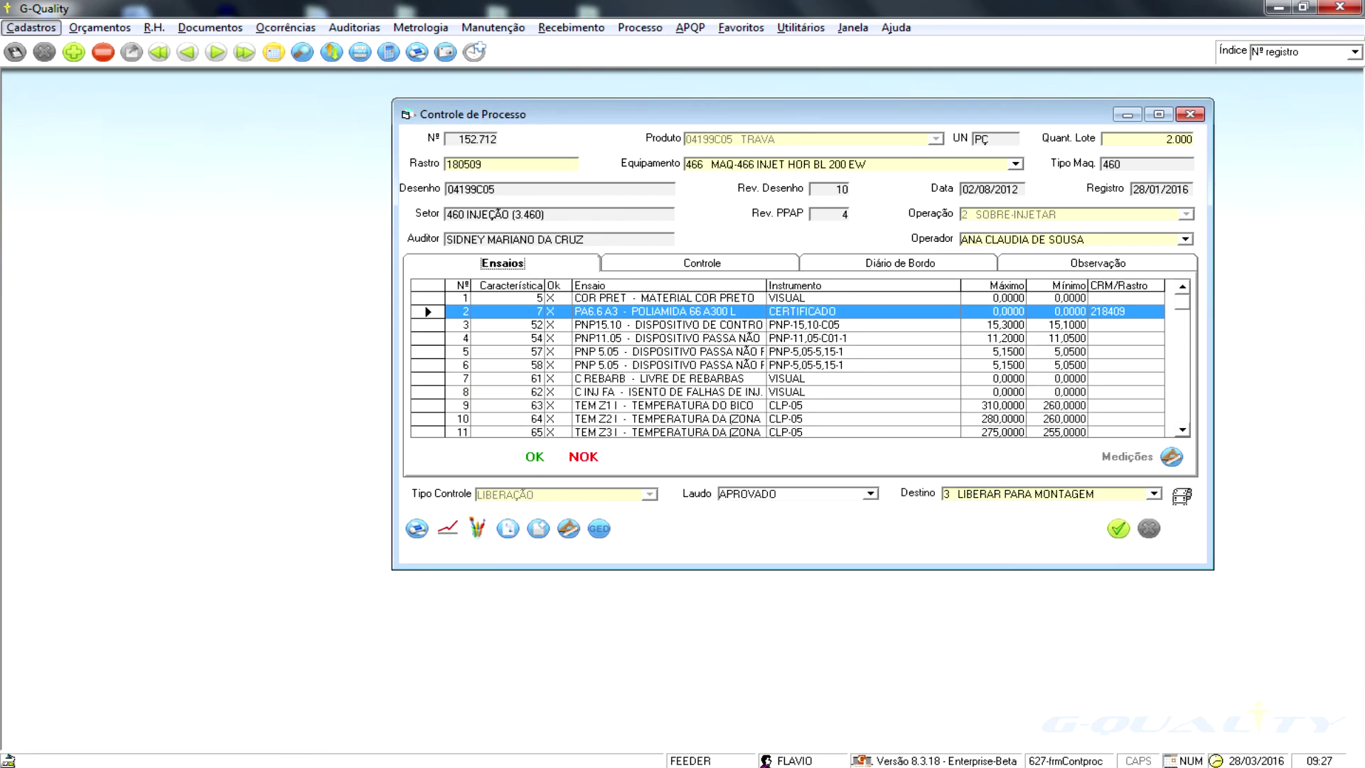
- Save the logbook entry 'Valor fora do esperado' on record 152.712, creating non-conformity 2.308
{"action": "left_click", "coordinate": [899, 263]}
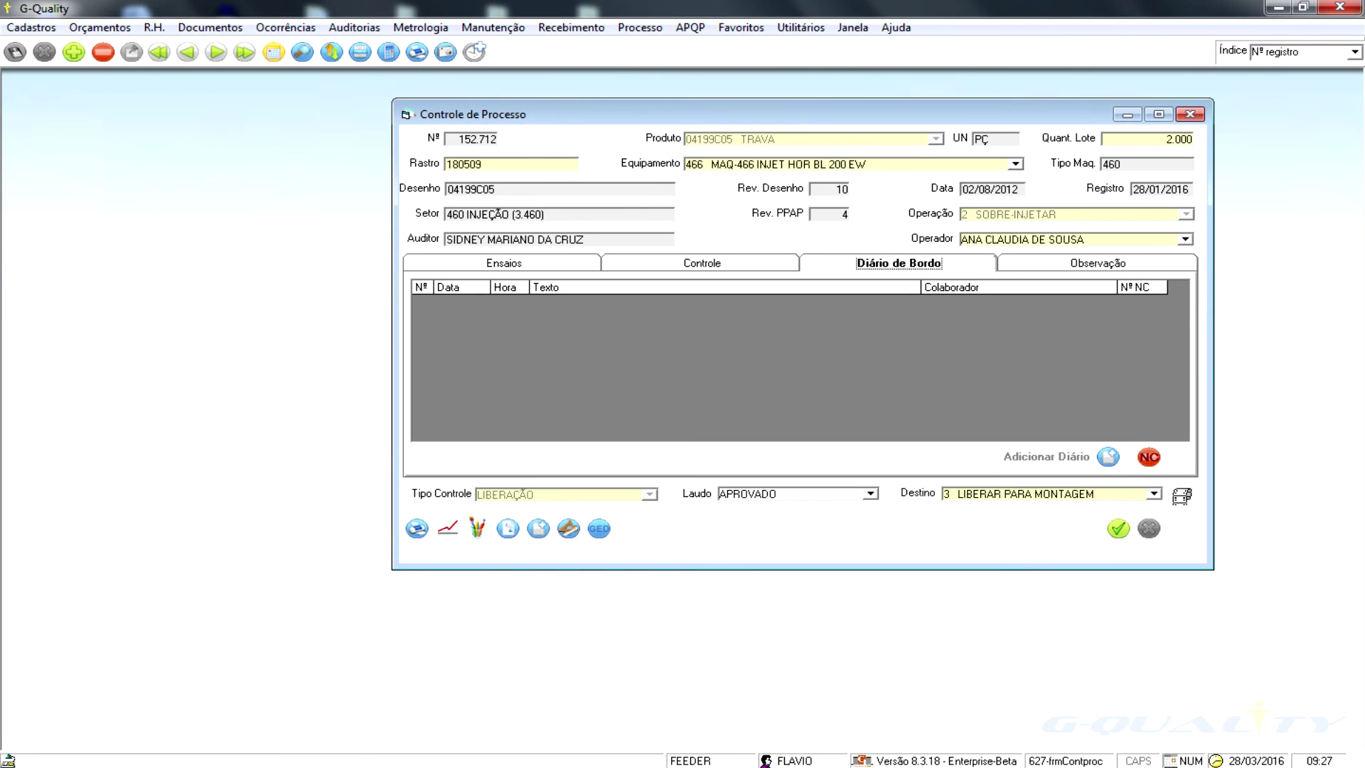
{"action": "left_click", "coordinate": [1107, 456]}
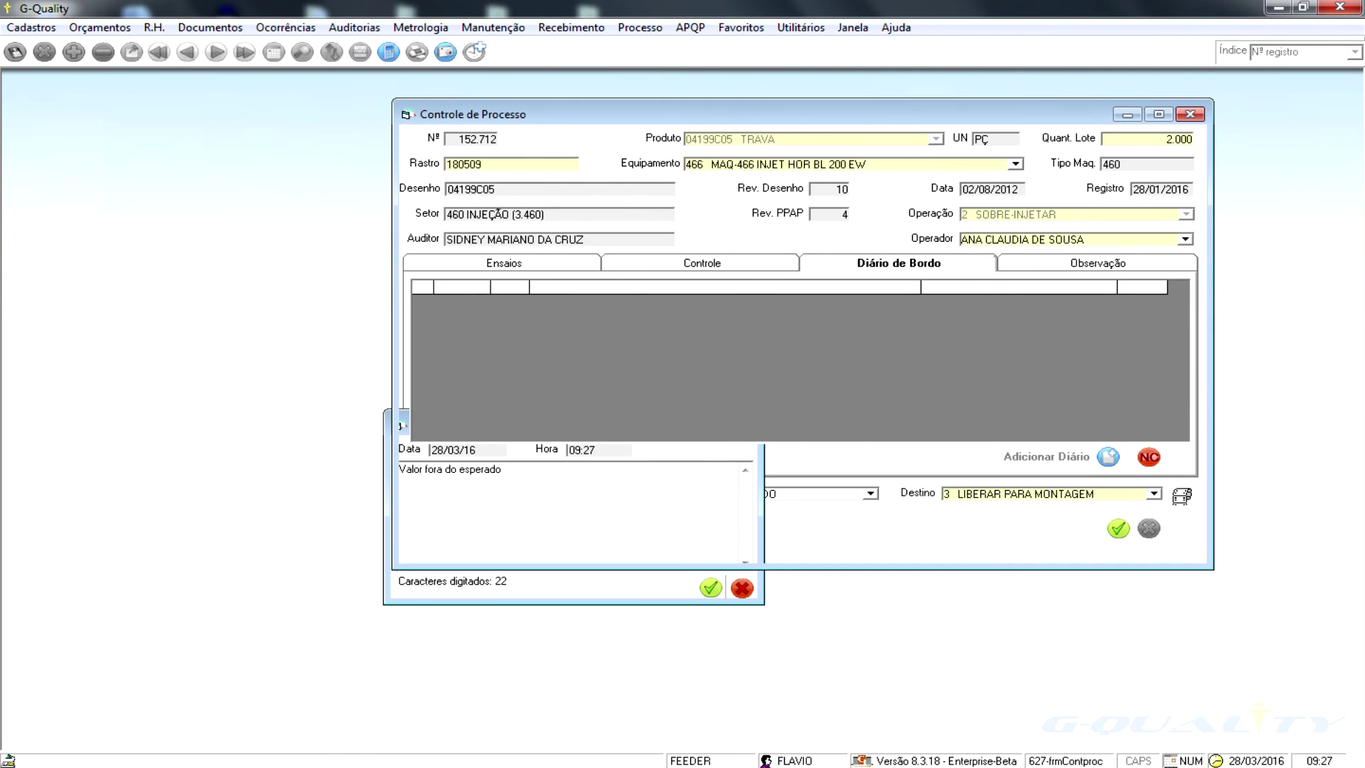
{"action": "left_click", "coordinate": [1148, 457]}
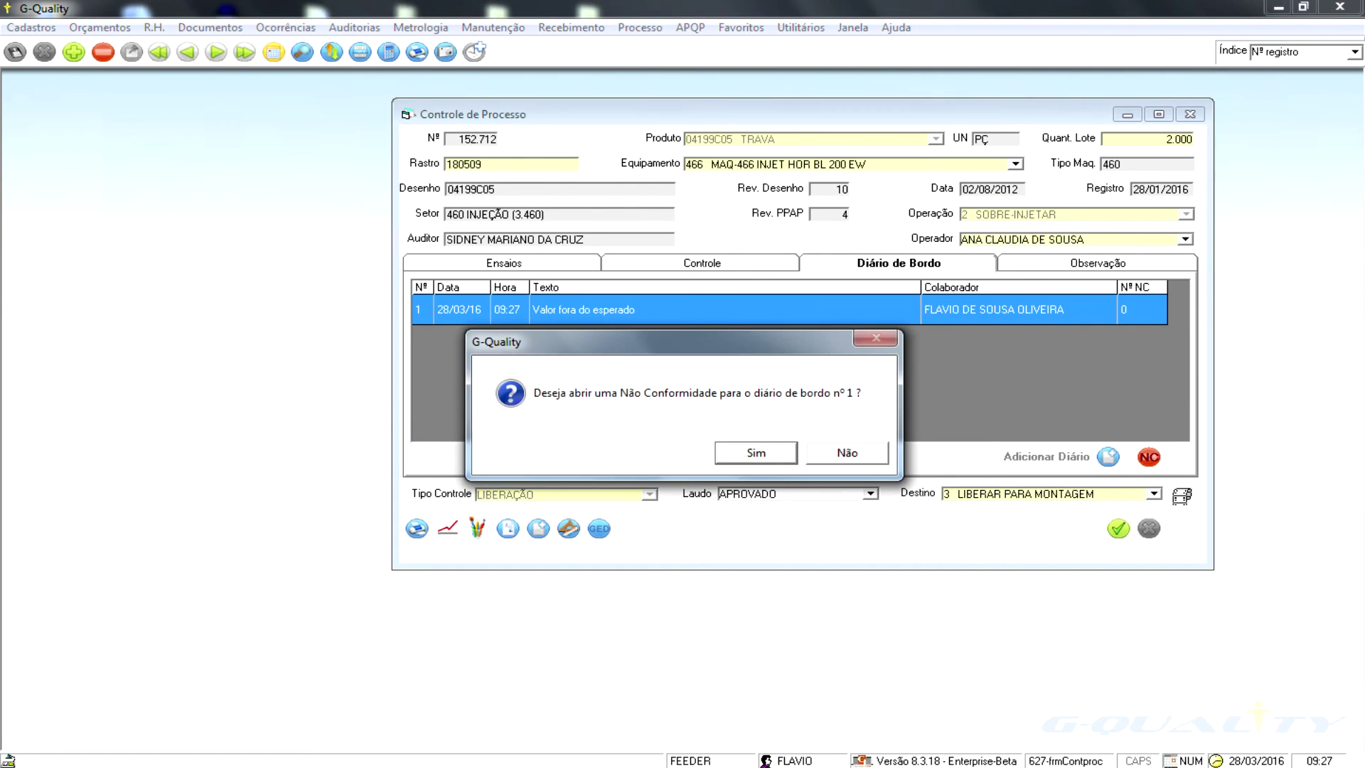
{"action": "key", "text": "Return"}
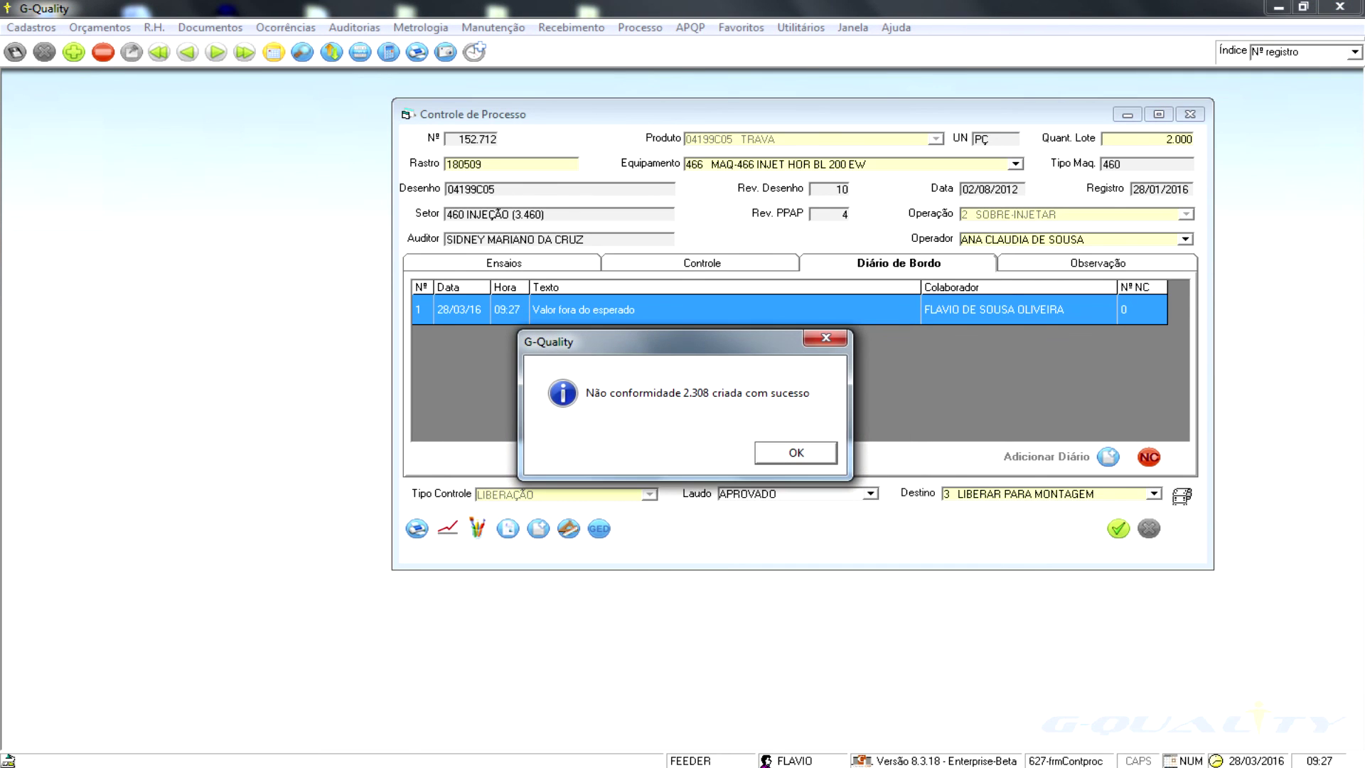
{"action": "key", "text": "Return"}
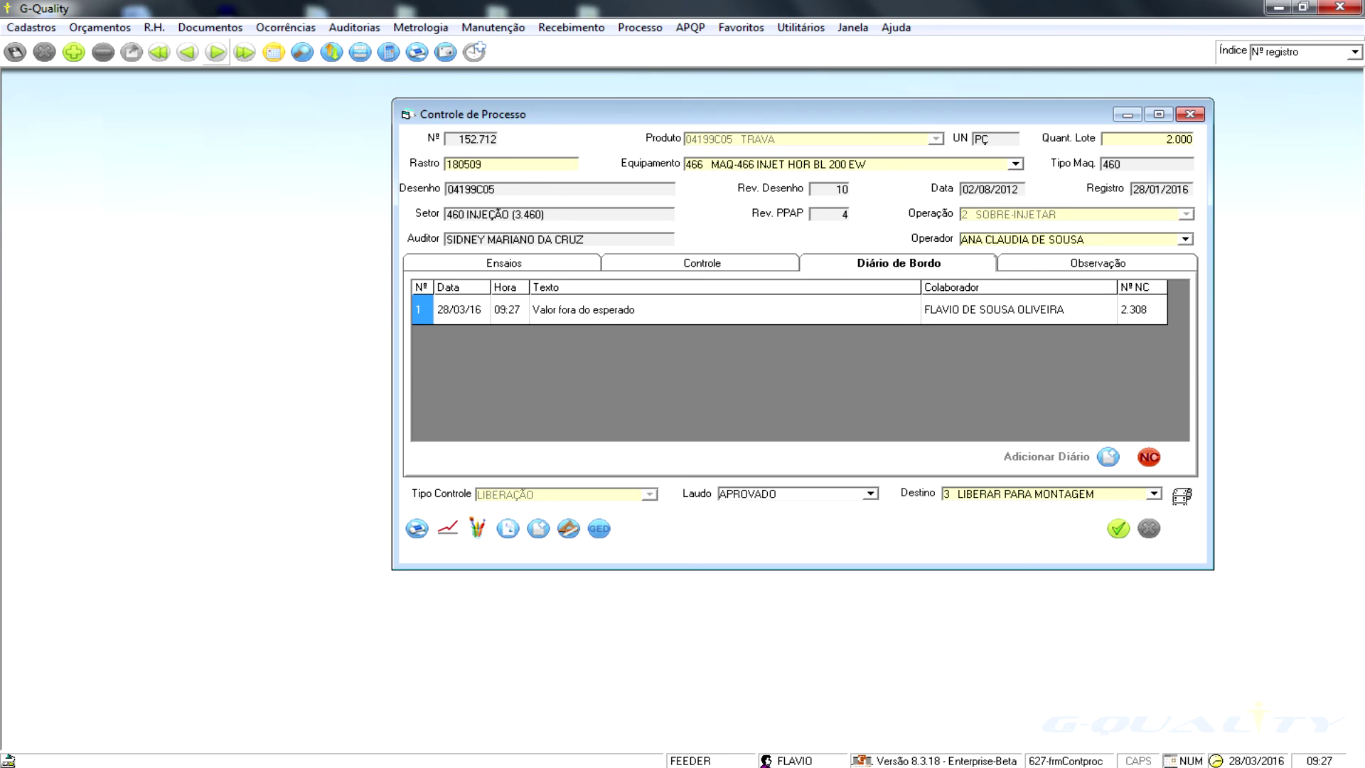
- Open Não Conformidades and review the classification and immediate action details
{"action": "left_click", "coordinate": [285, 27]}
{"action": "left_click", "coordinate": [332, 67]}
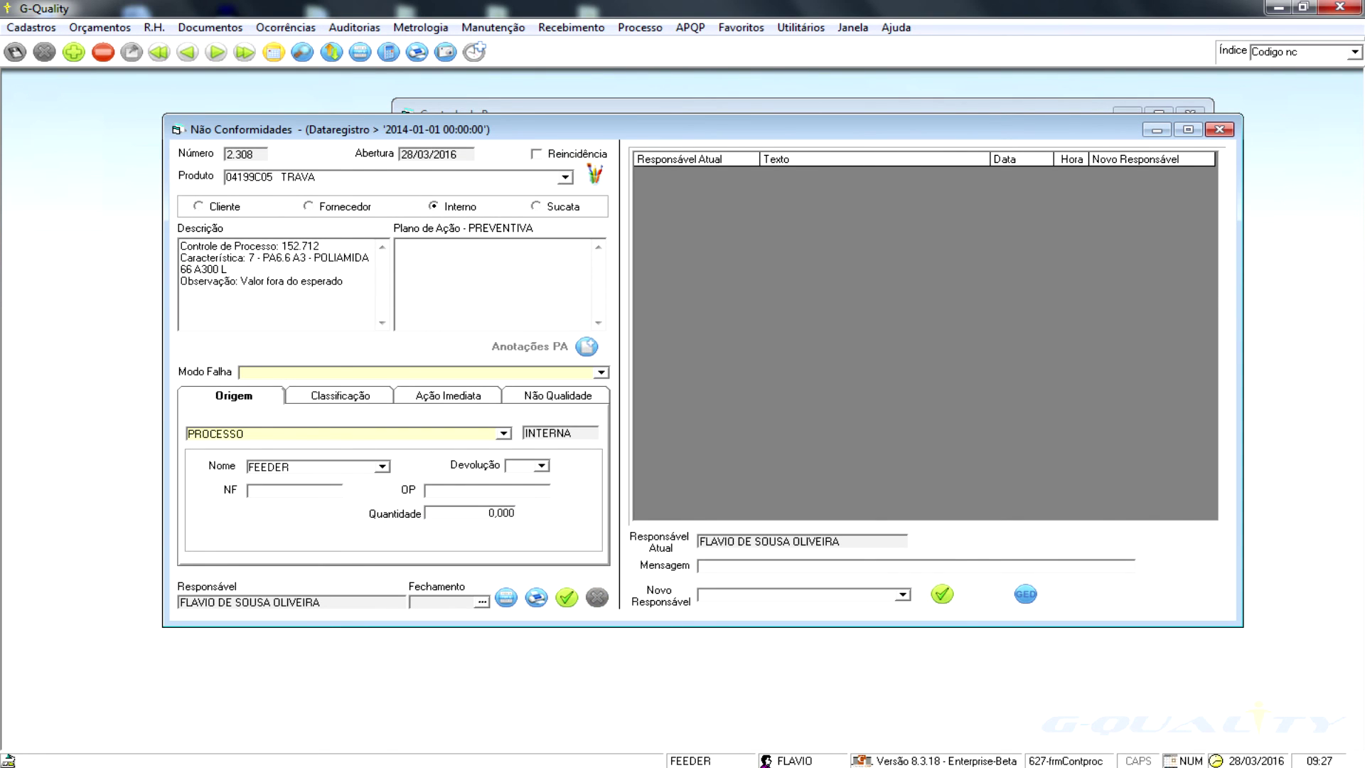
{"action": "left_click", "coordinate": [342, 396]}
{"action": "key", "text": "Right"}
{"action": "key", "text": "Right"}
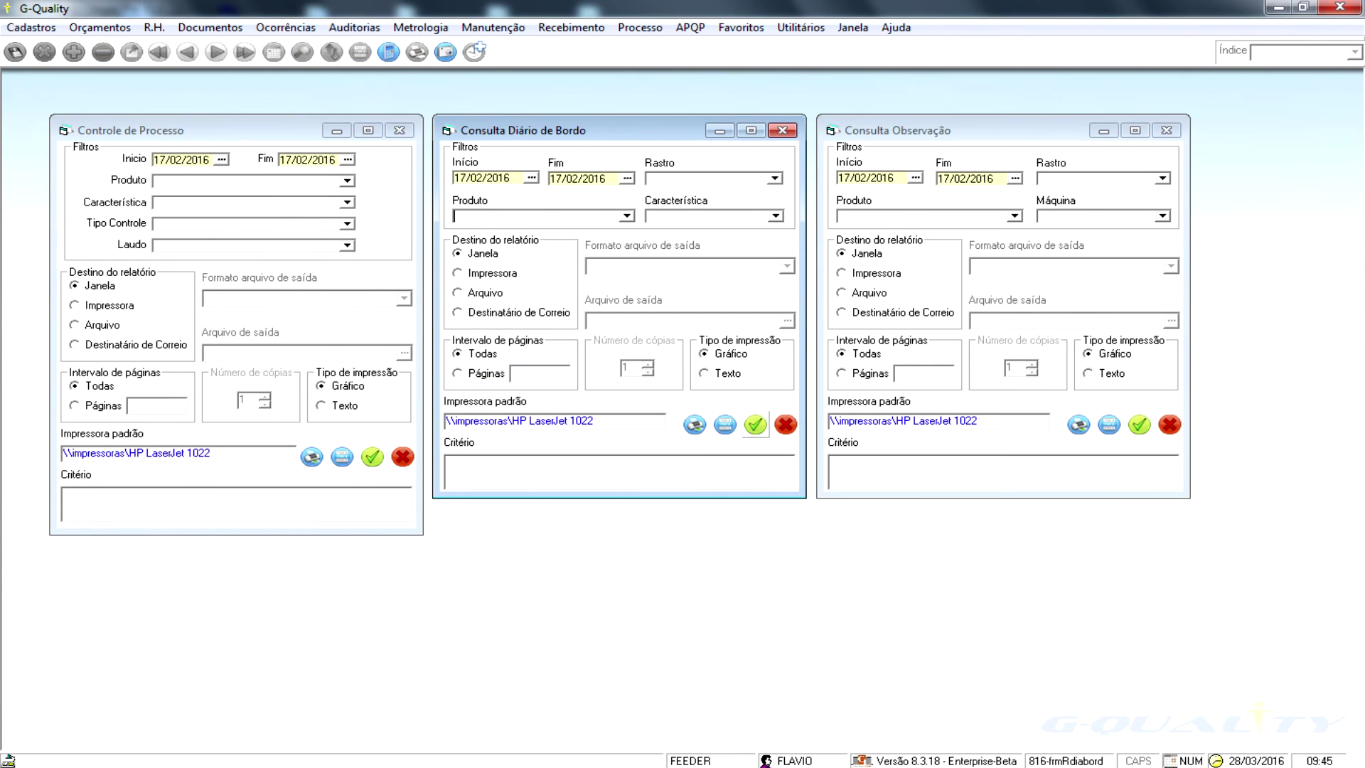
- Generate the Diário de Bordo report for 17/02/2016, view page 2, then close the preview
{"action": "left_click", "coordinate": [755, 424]}
{"action": "left_click", "coordinate": [97, 108]}
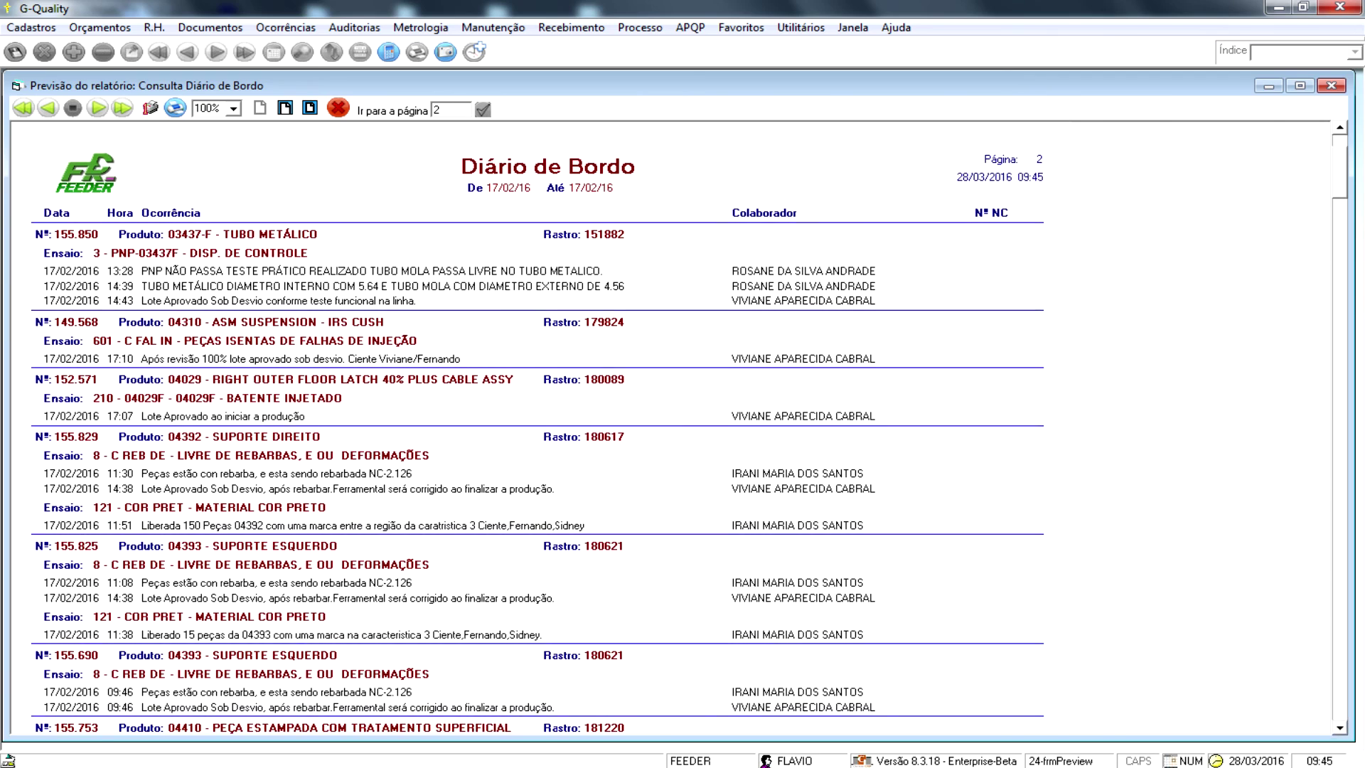
{"action": "scroll", "coordinate": [675, 426], "scroll_direction": "down", "scroll_amount": 2}
{"action": "scroll", "coordinate": [675, 426], "scroll_direction": "down", "scroll_amount": 1}
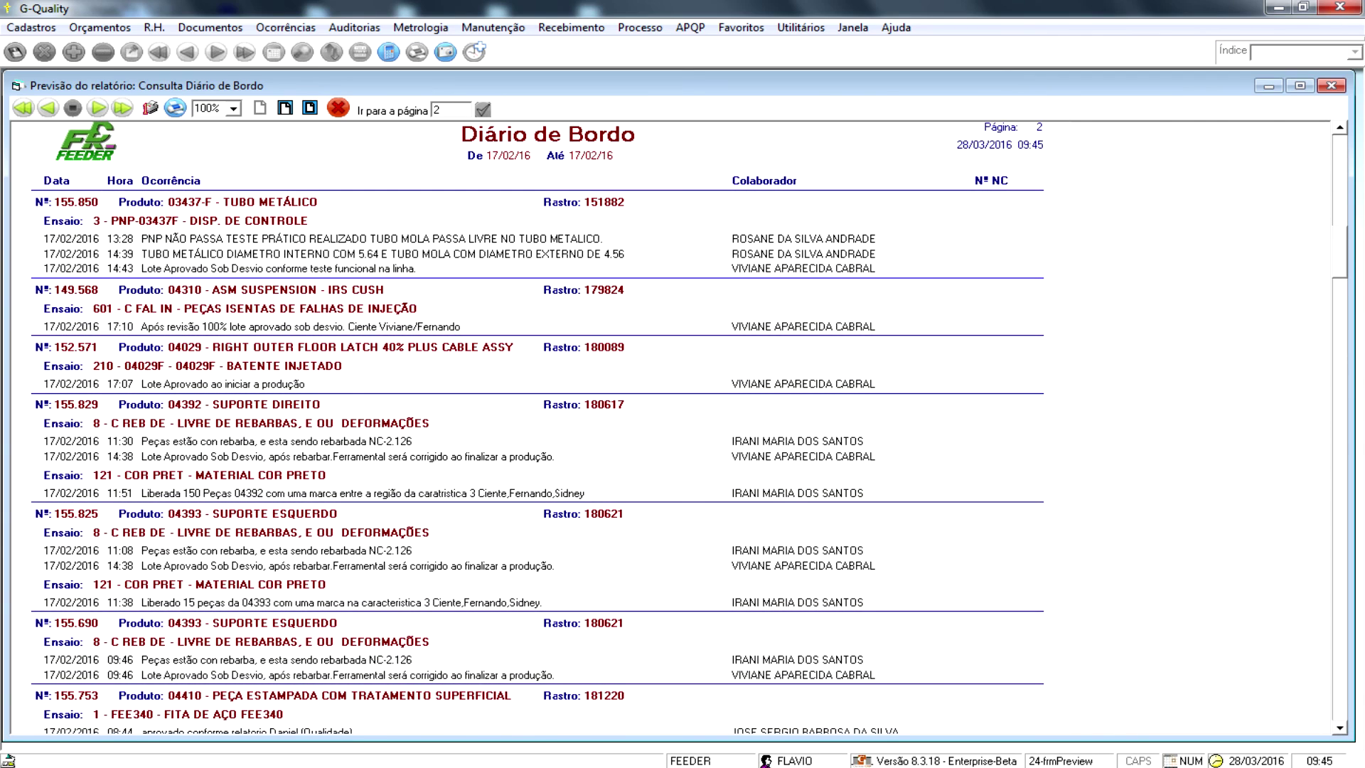
{"action": "key", "text": "Escape"}
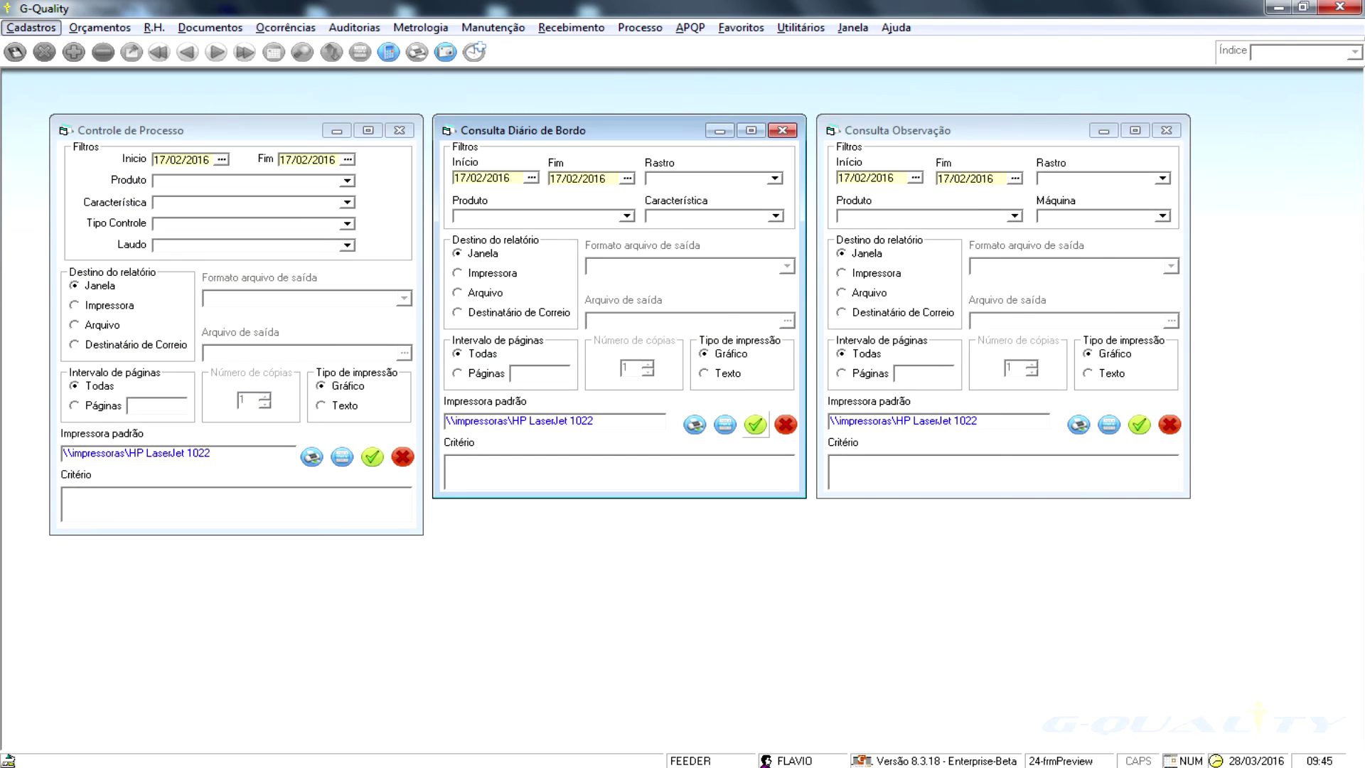
- Generate the Observação report for 17/02/2016, page forward and back, then close it
{"action": "left_click", "coordinate": [1139, 424]}
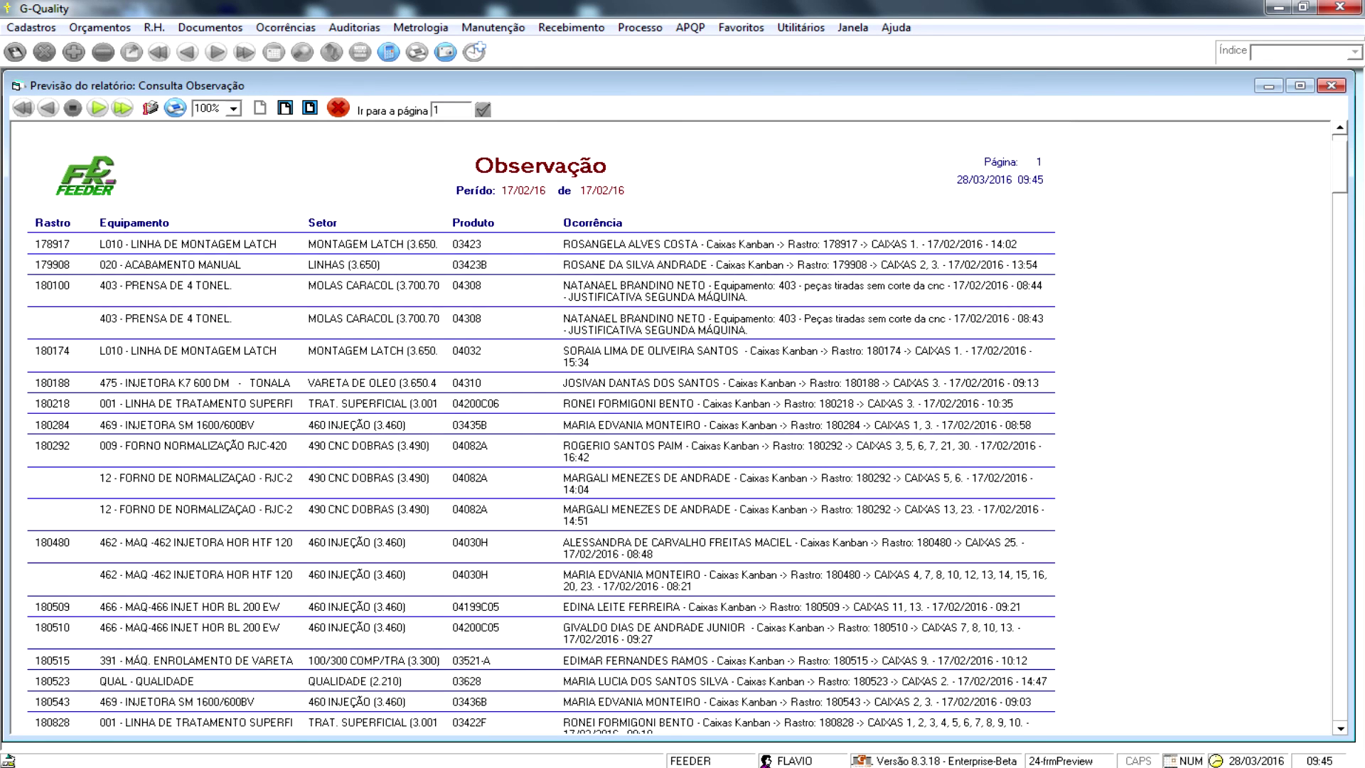
{"action": "scroll", "coordinate": [680, 435], "scroll_direction": "down", "scroll_amount": 1}
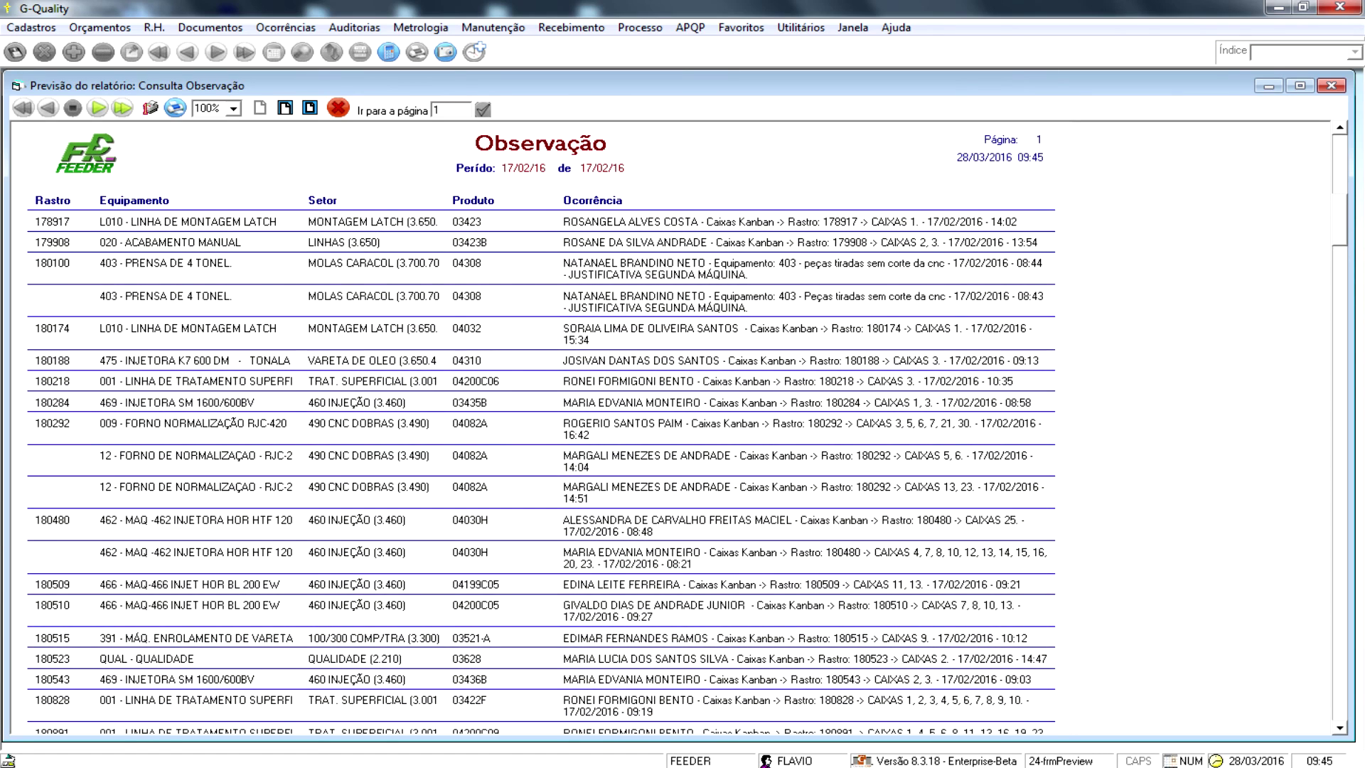
{"action": "left_click", "coordinate": [97, 108]}
{"action": "left_click", "coordinate": [47, 108]}
{"action": "key", "text": "alt+F4"}
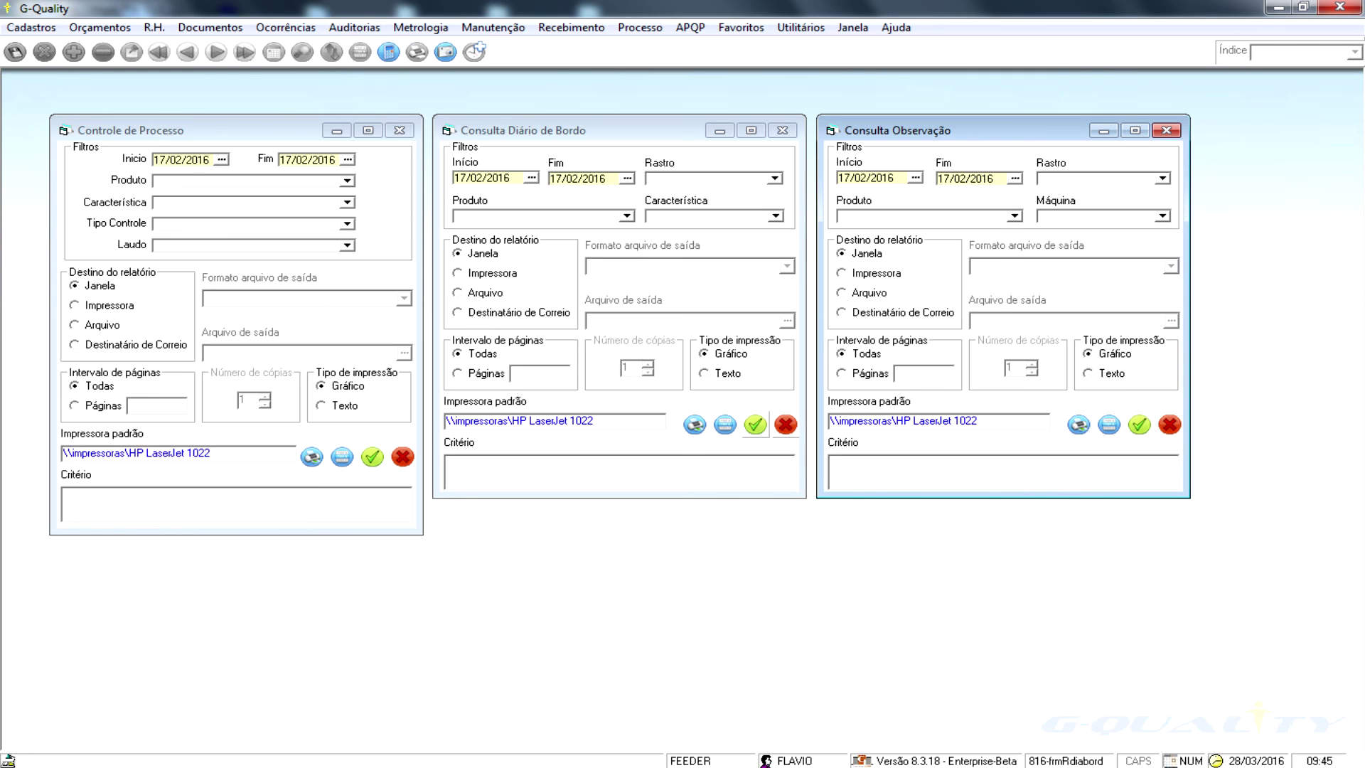
- Browse the Processo module's Cadastros options
{"action": "key", "text": "alt"}
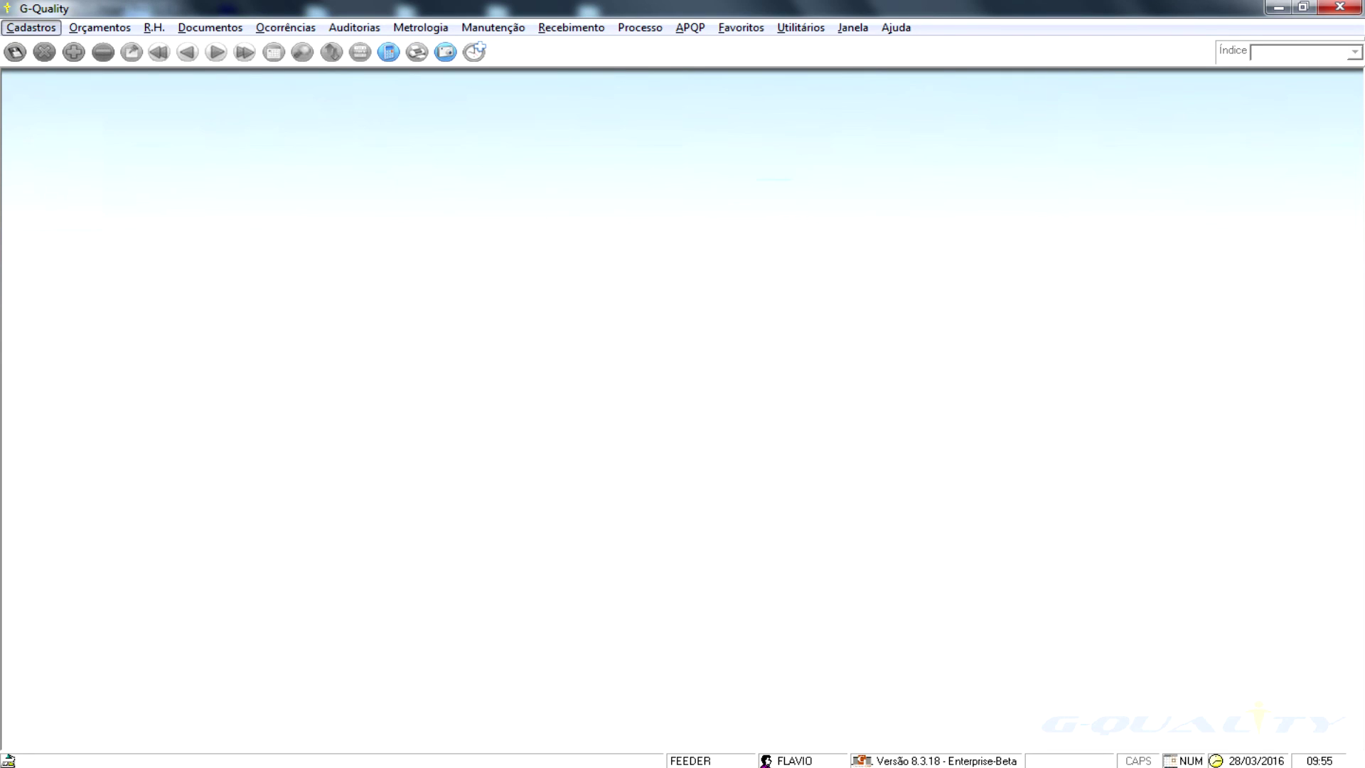
{"action": "key", "text": "p"}
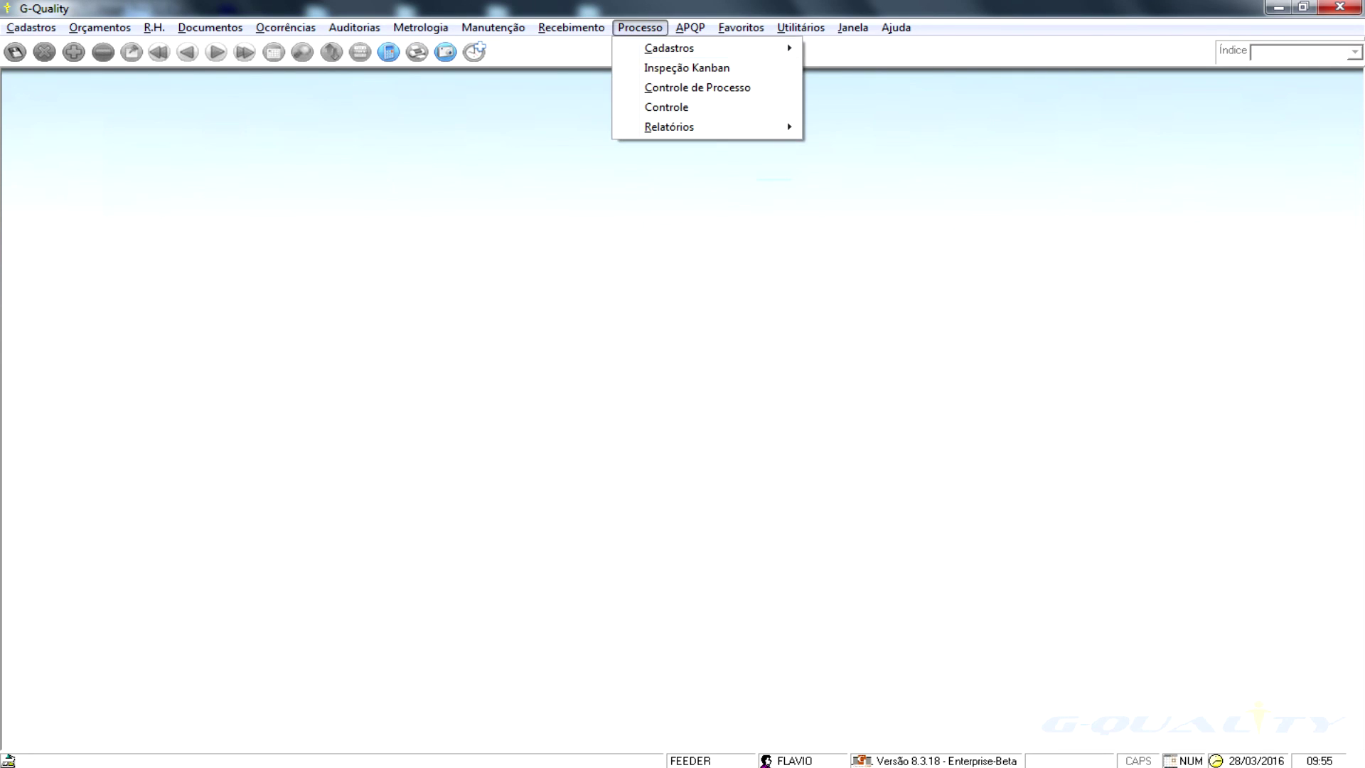
{"action": "key", "text": "Right"}
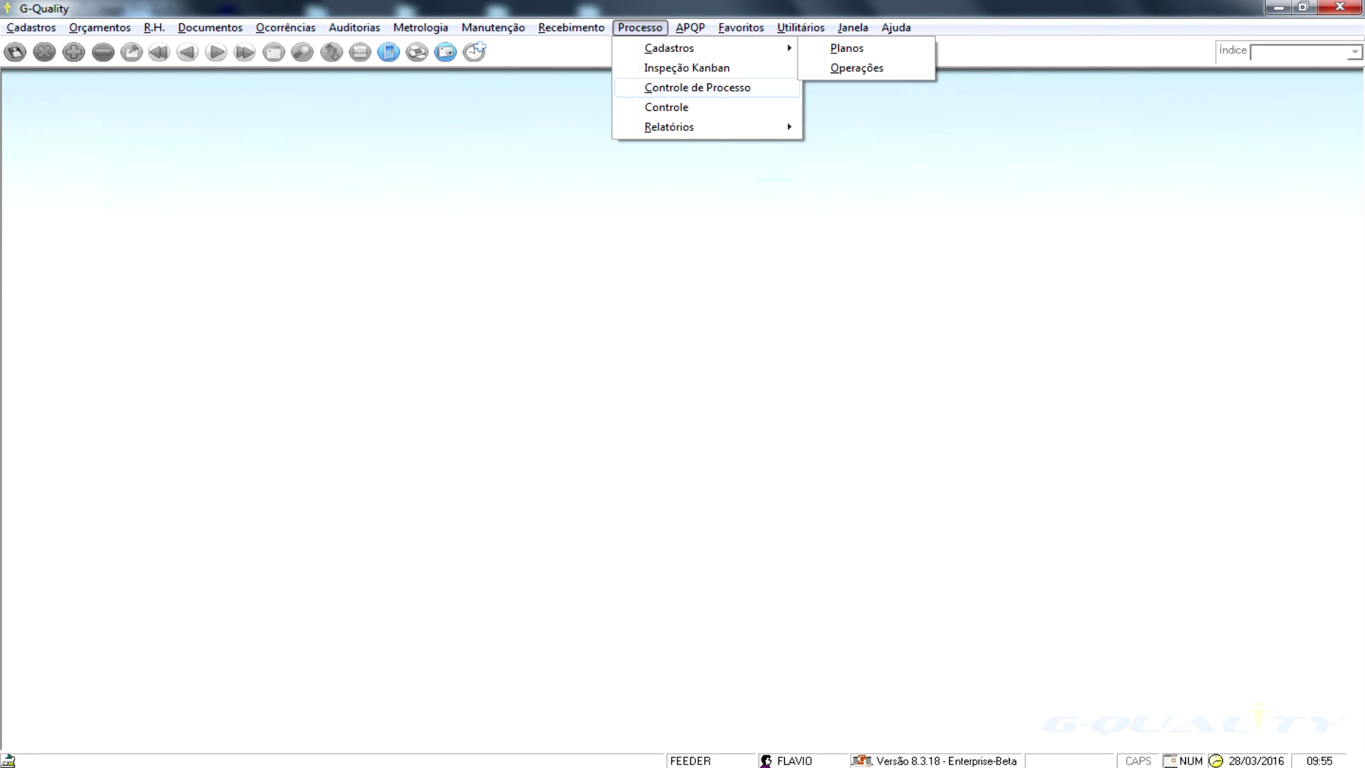